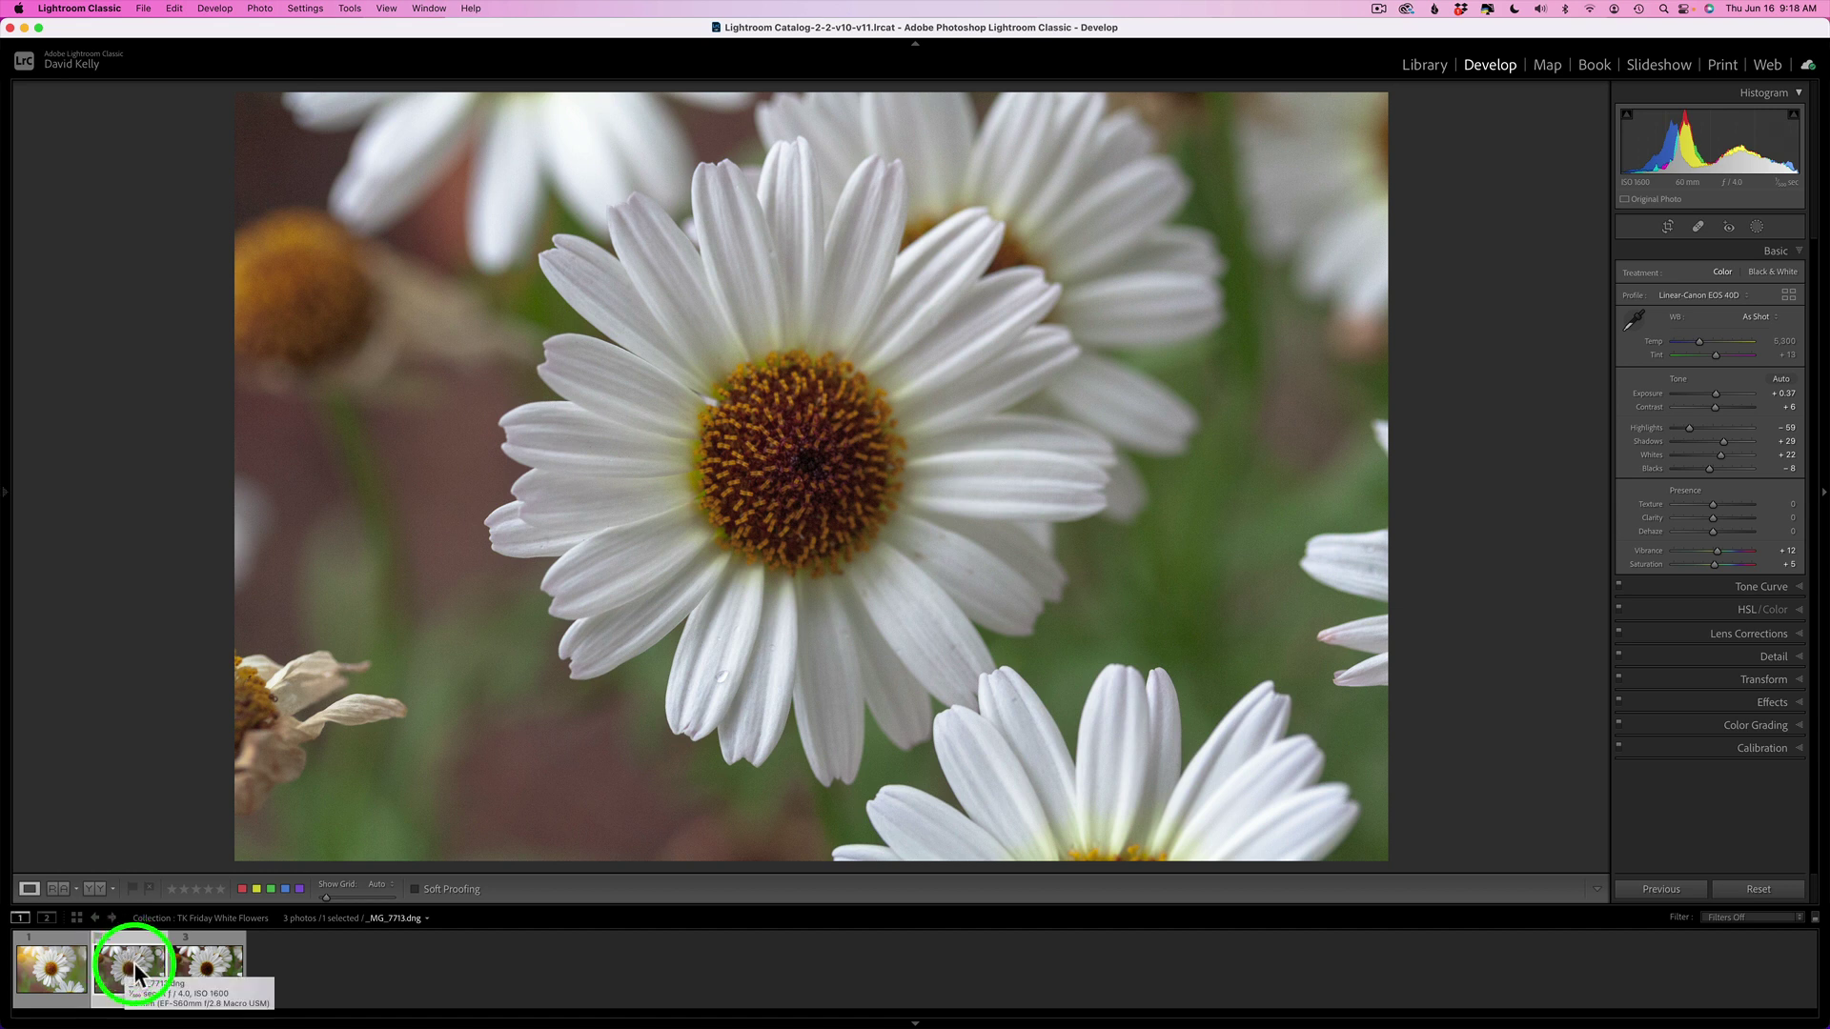
Step: Compare the developed daisy photo with its unedited virtual copy and review its Basic, Tone Curve, Detail and Lens Corrections settings
left_click(206, 961)
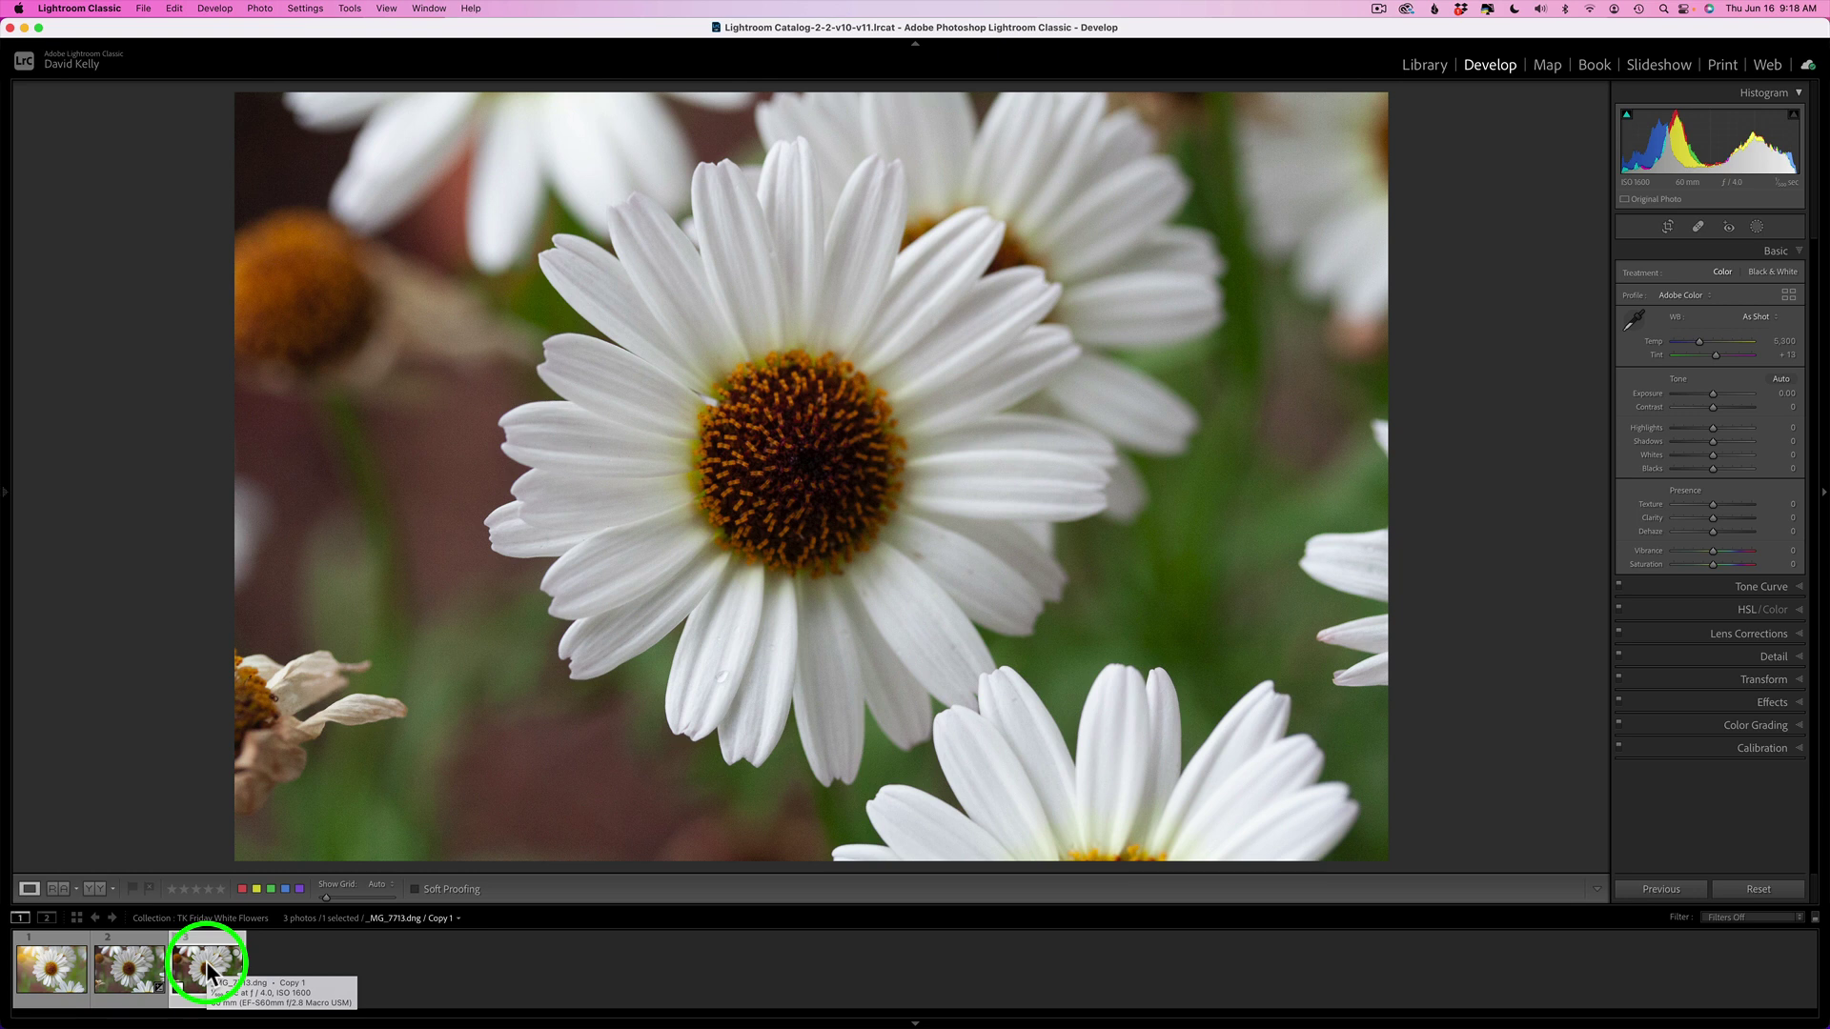
left_click(141, 970)
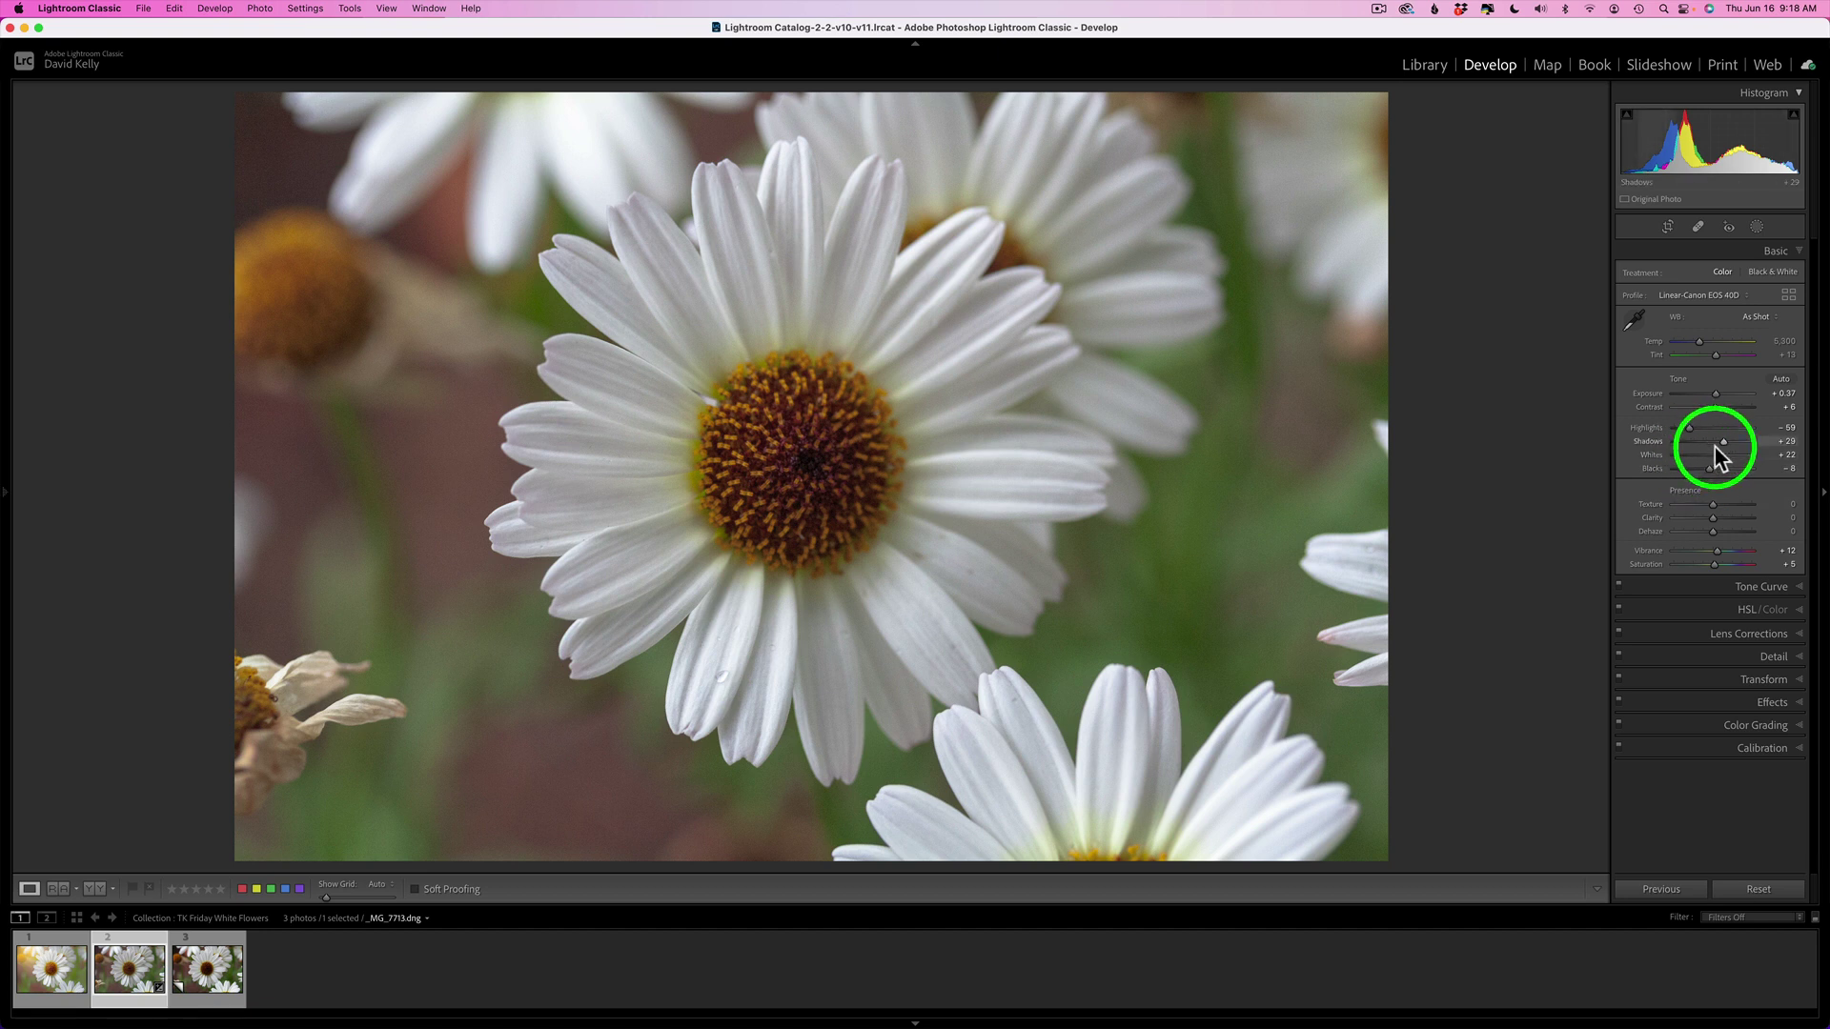
left_click(1778, 589)
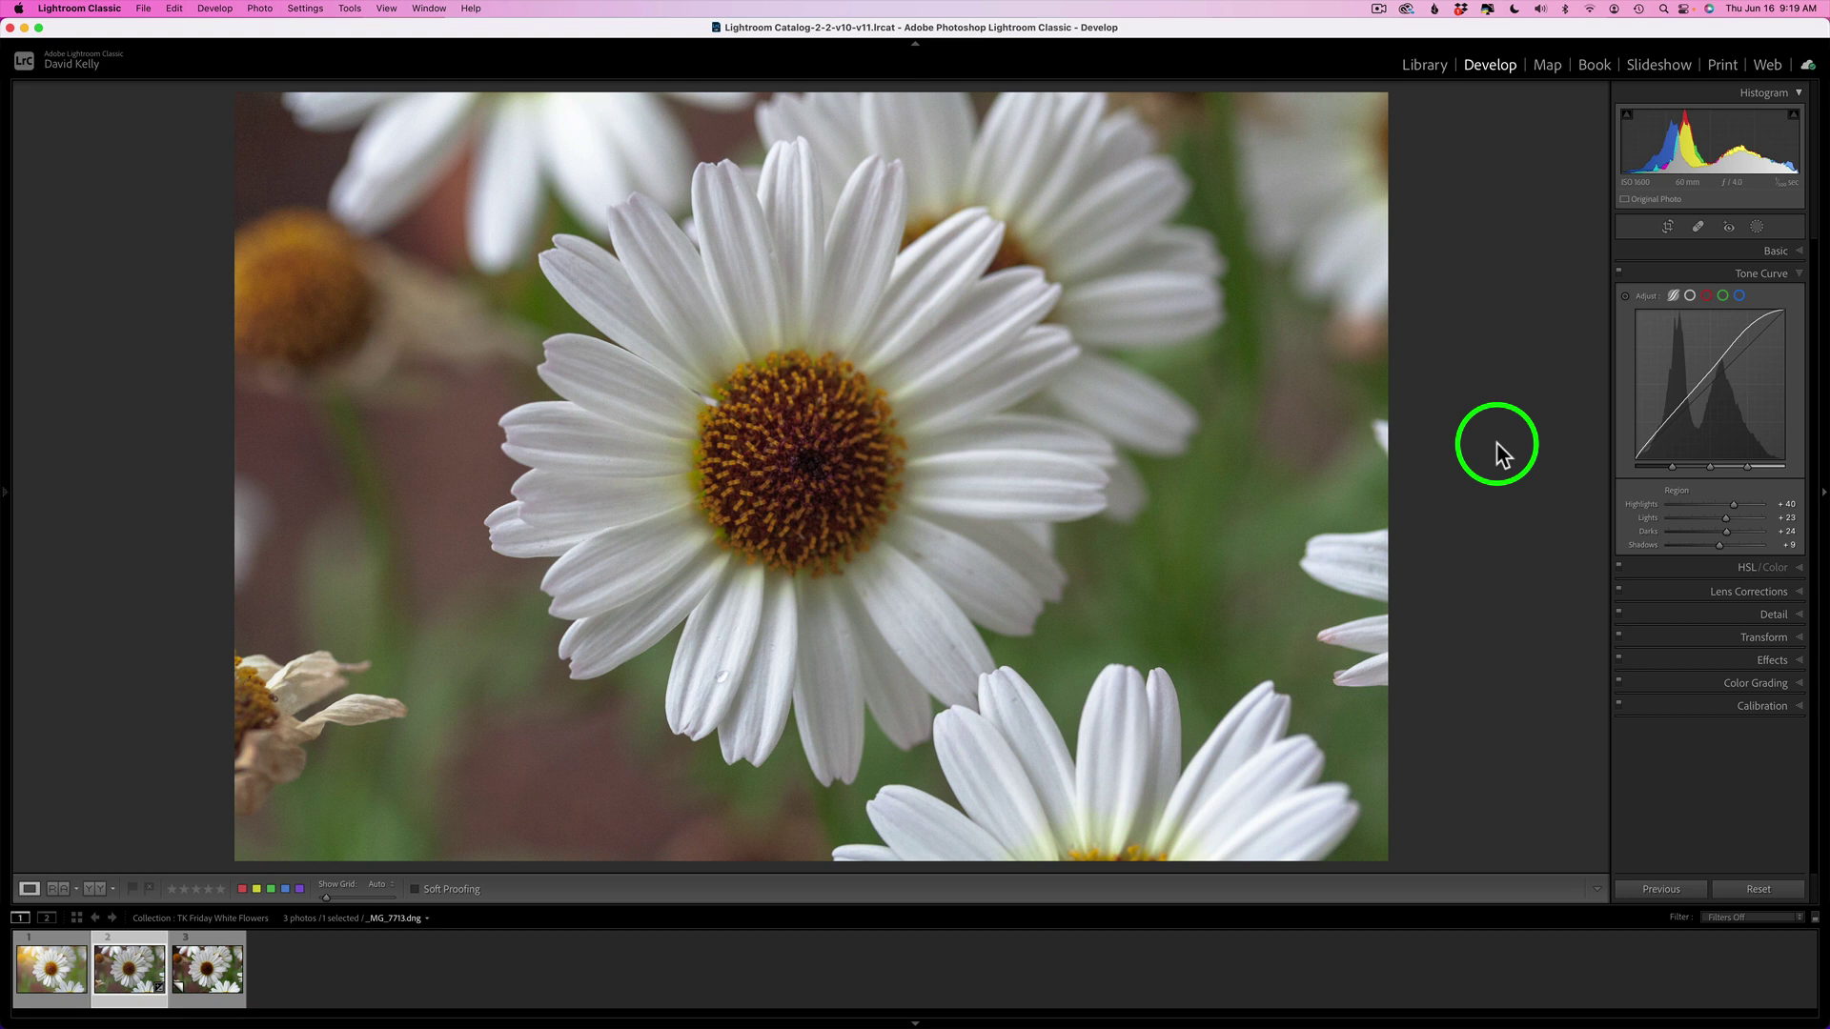
left_click(206, 968)
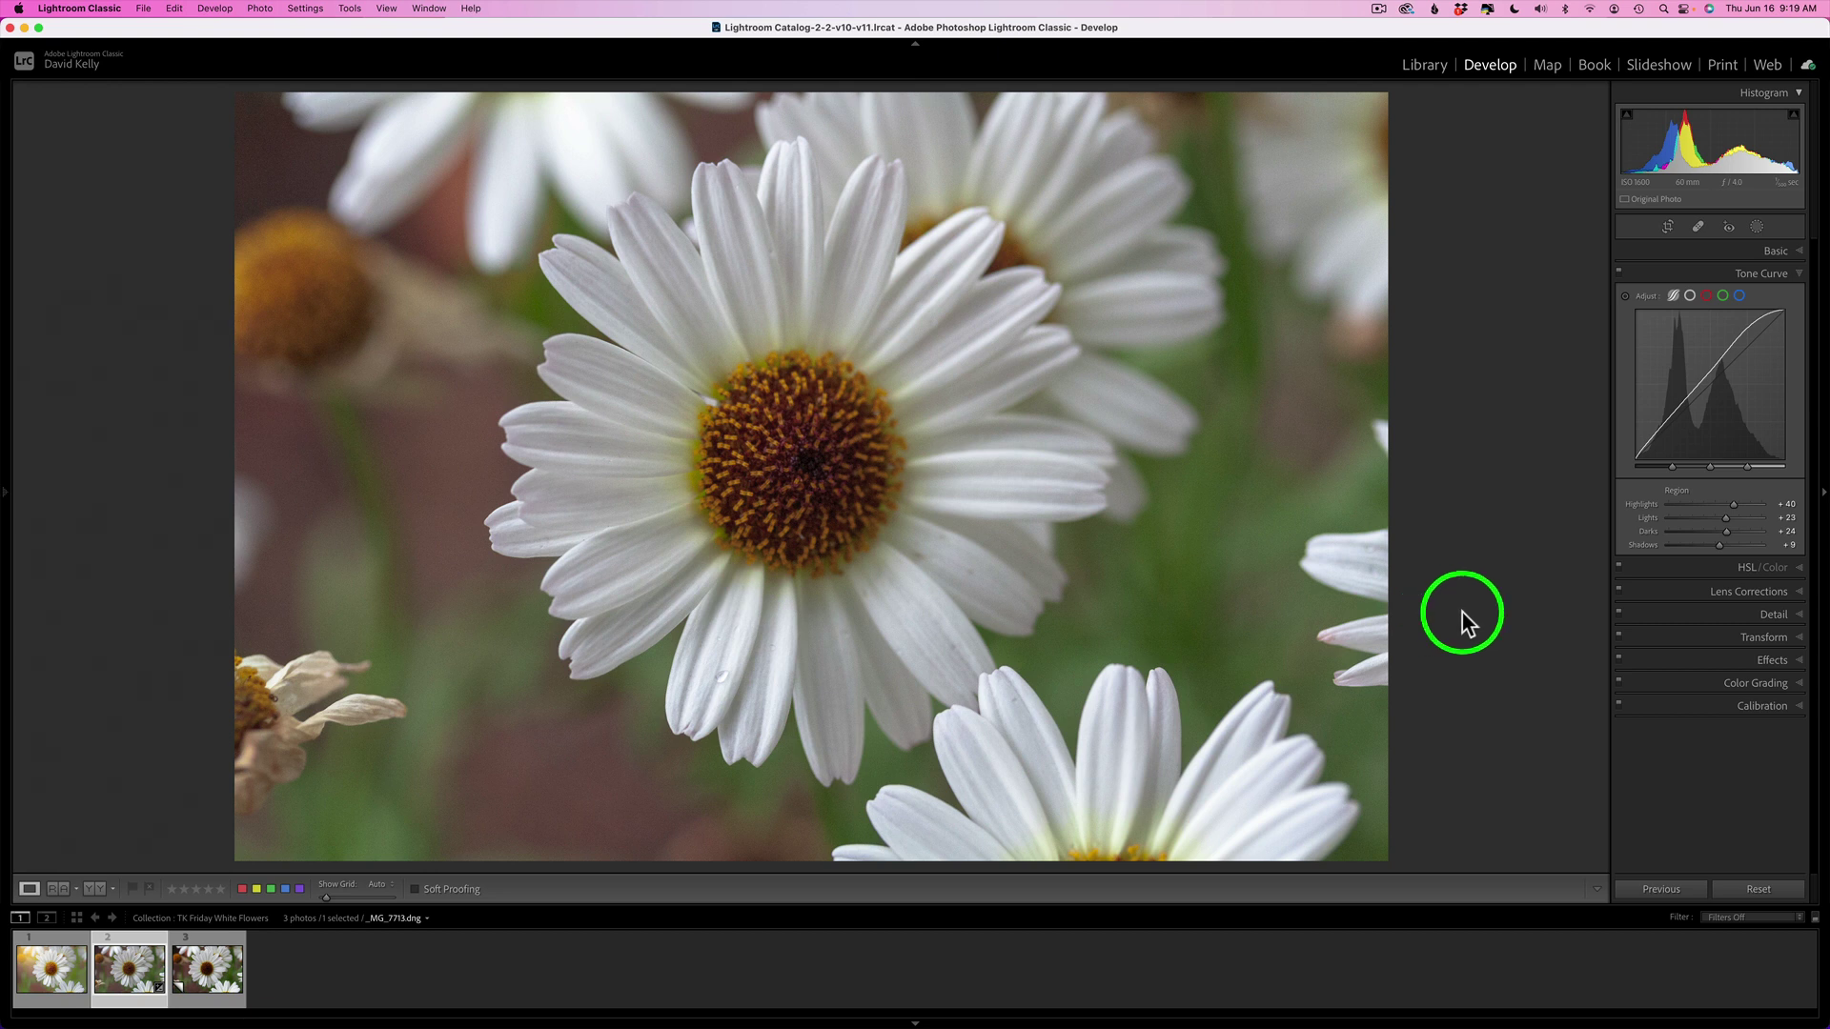
left_click(1778, 615)
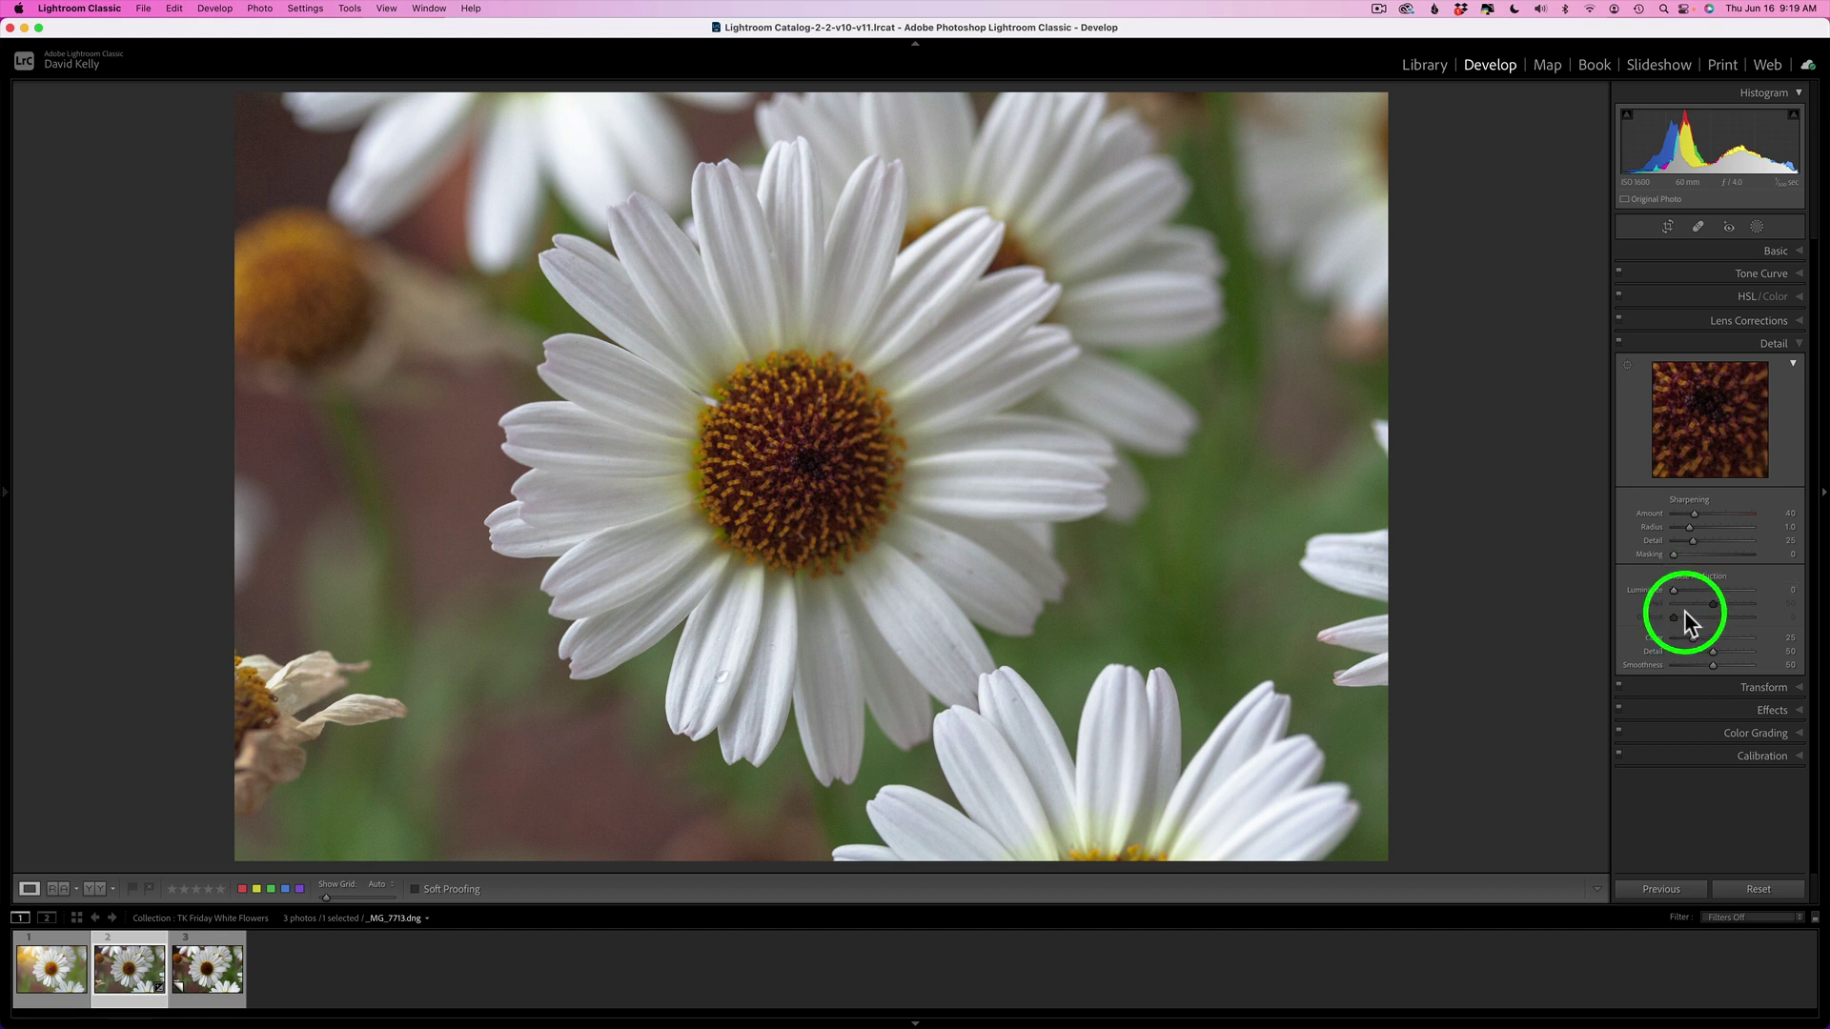
left_click(1718, 342)
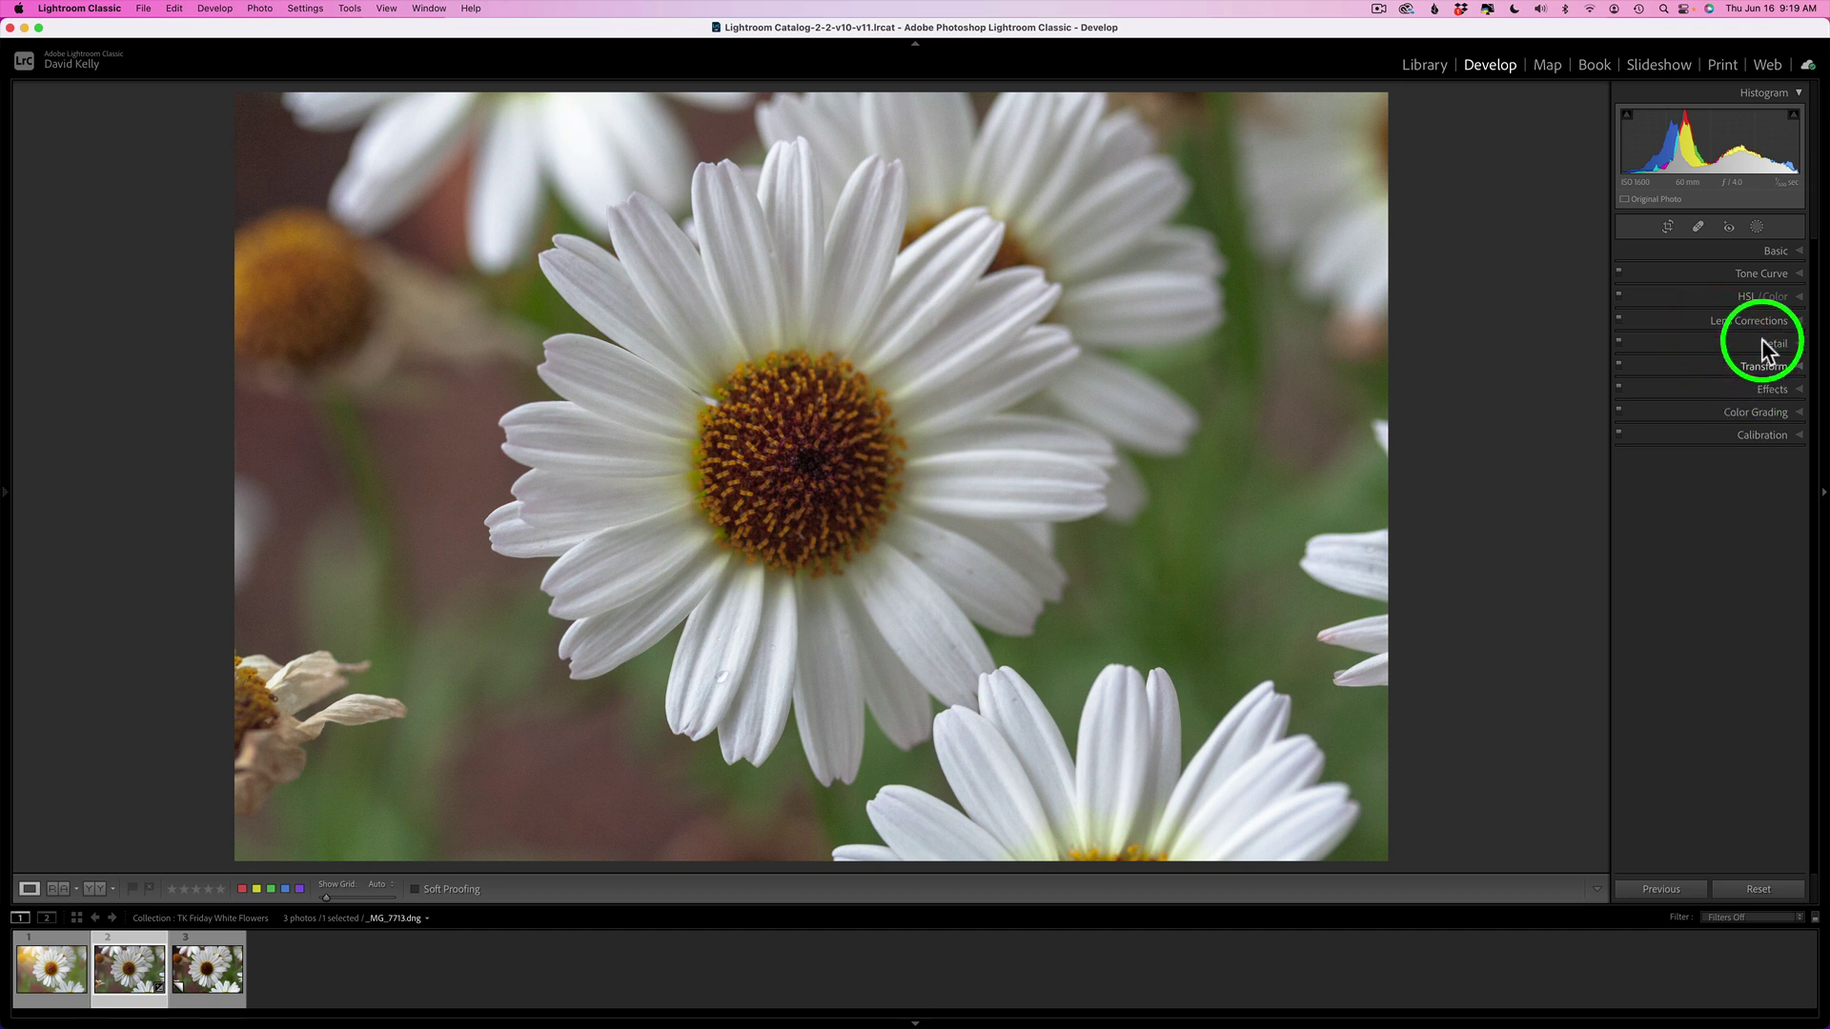
left_click(1756, 321)
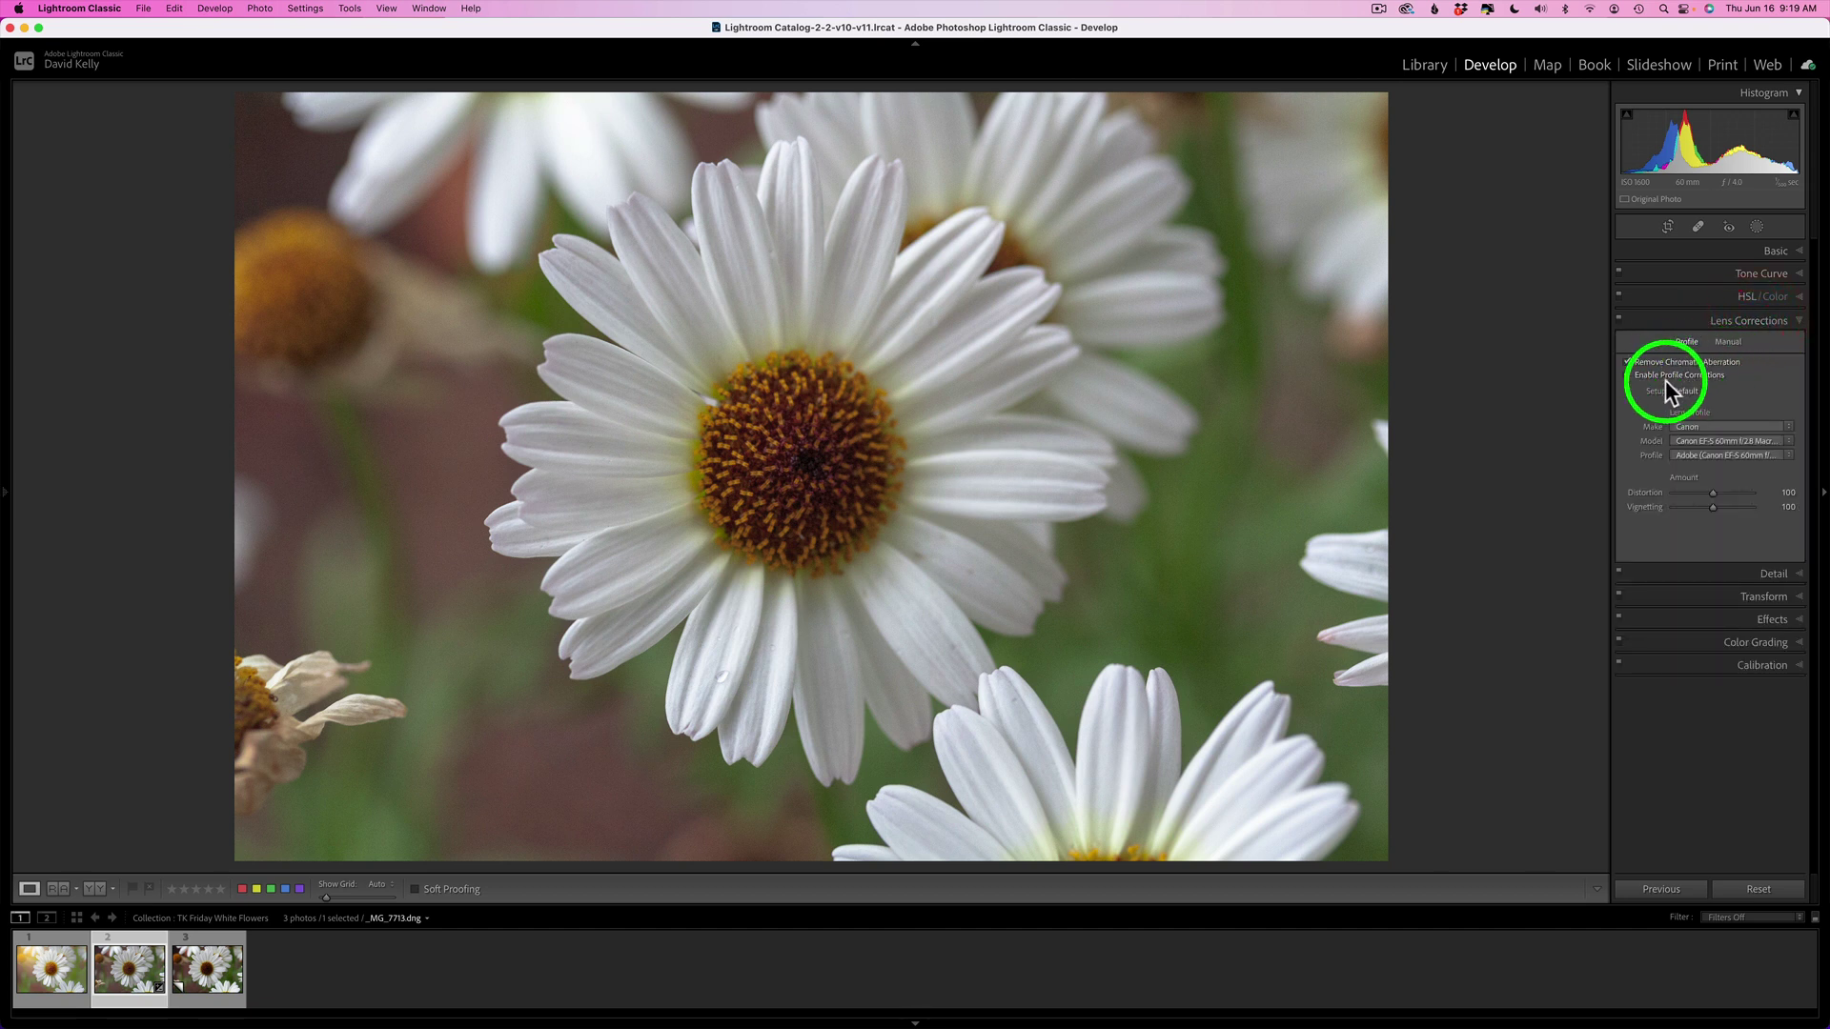
left_click(1730, 320)
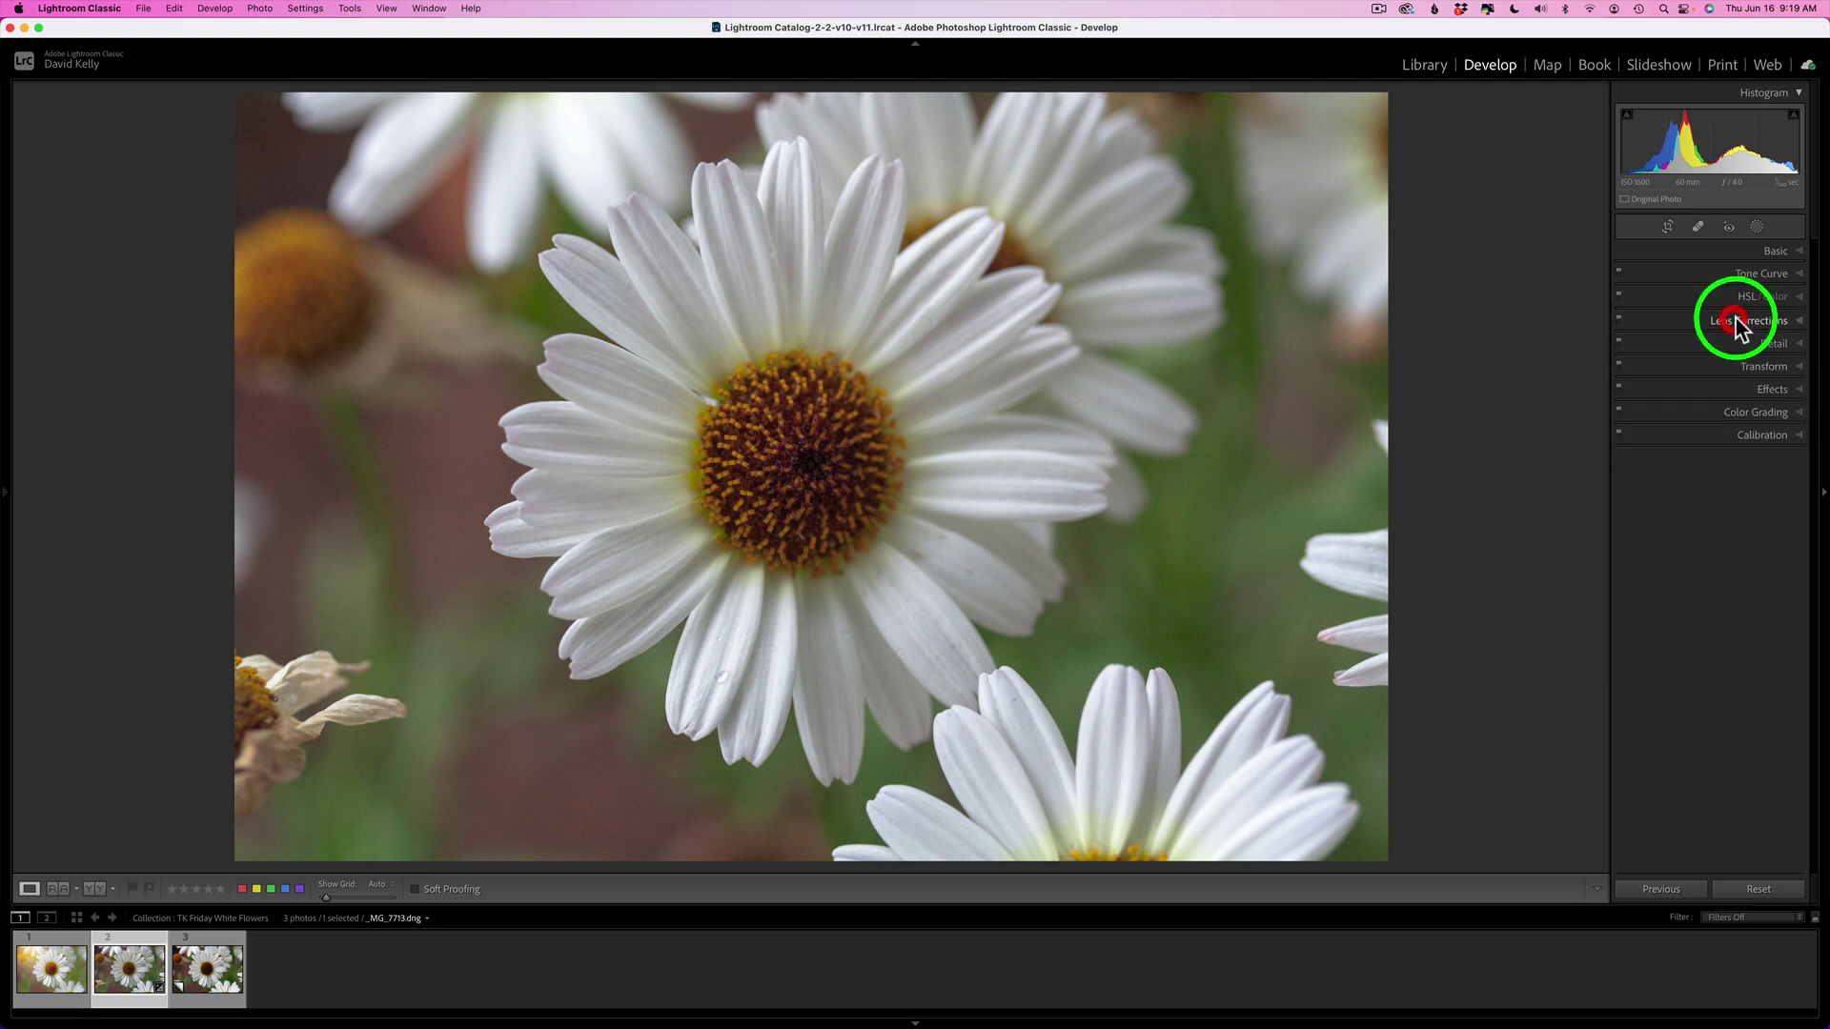
left_click(1776, 252)
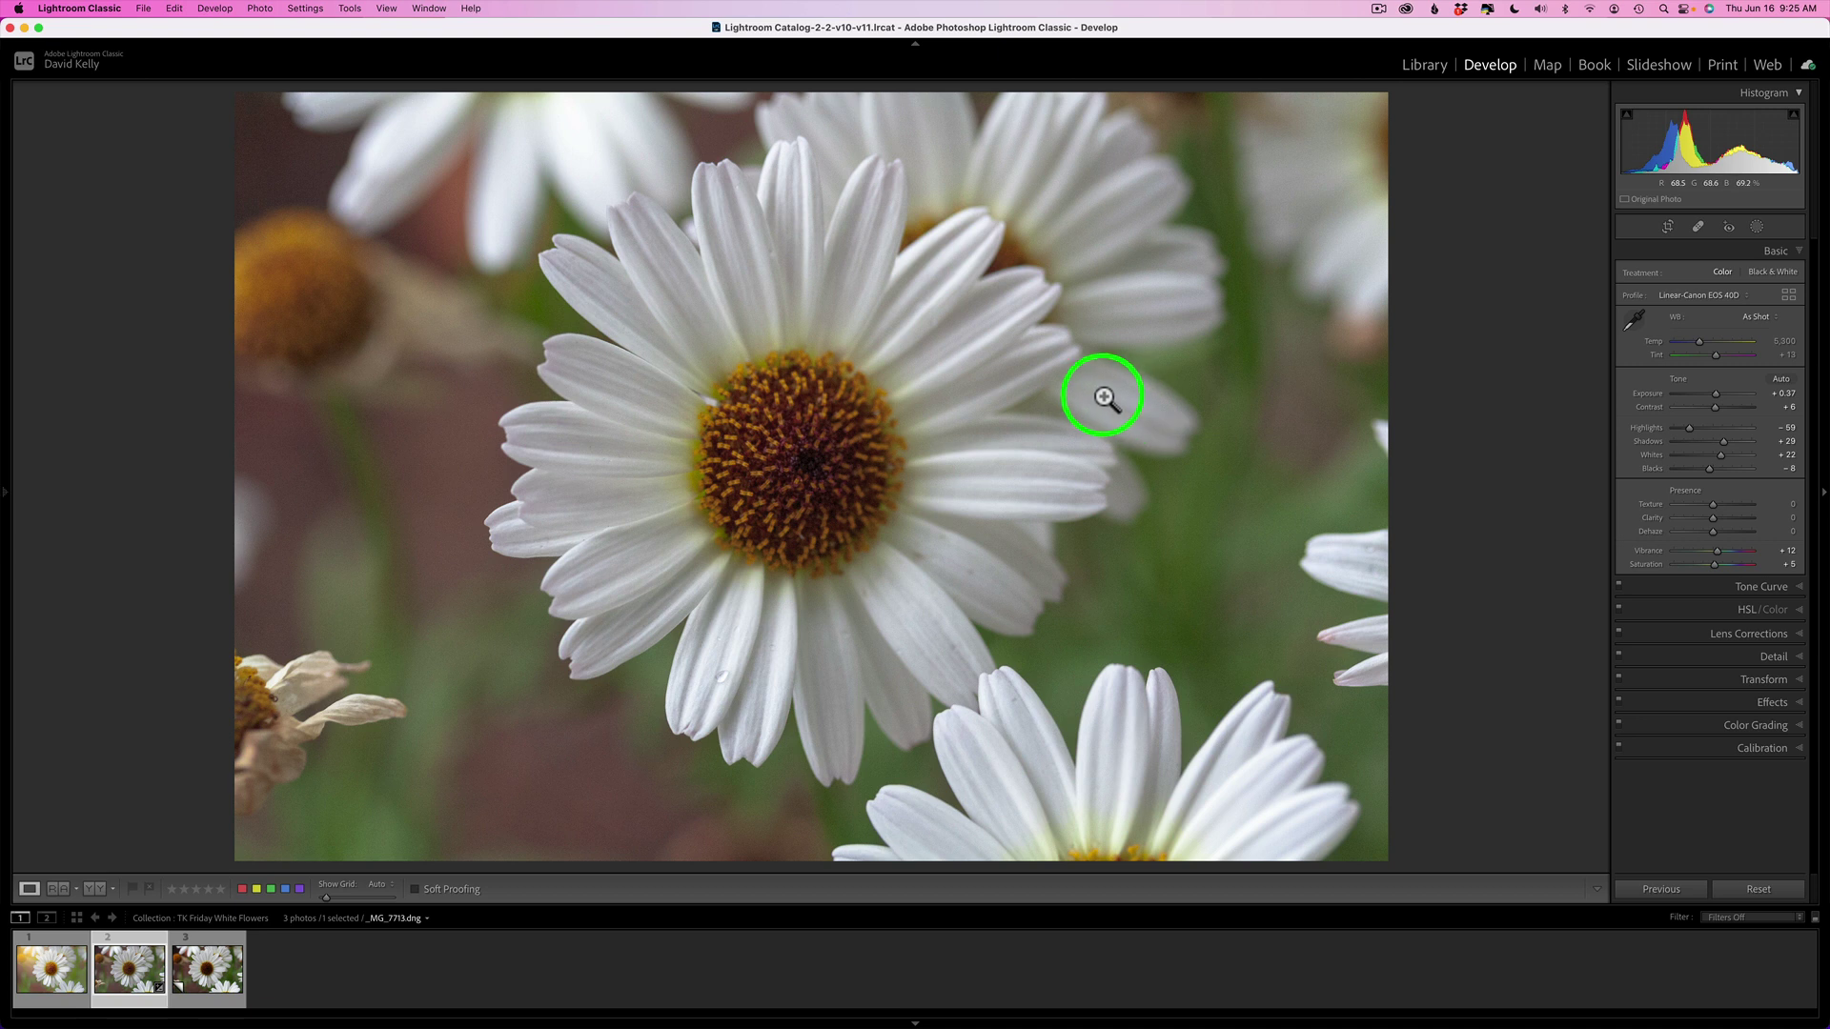
Step: Open the developed daisy photo in Adobe Photoshop 2022 for further editing
right_click(1096, 399)
mouse_move(1148, 529)
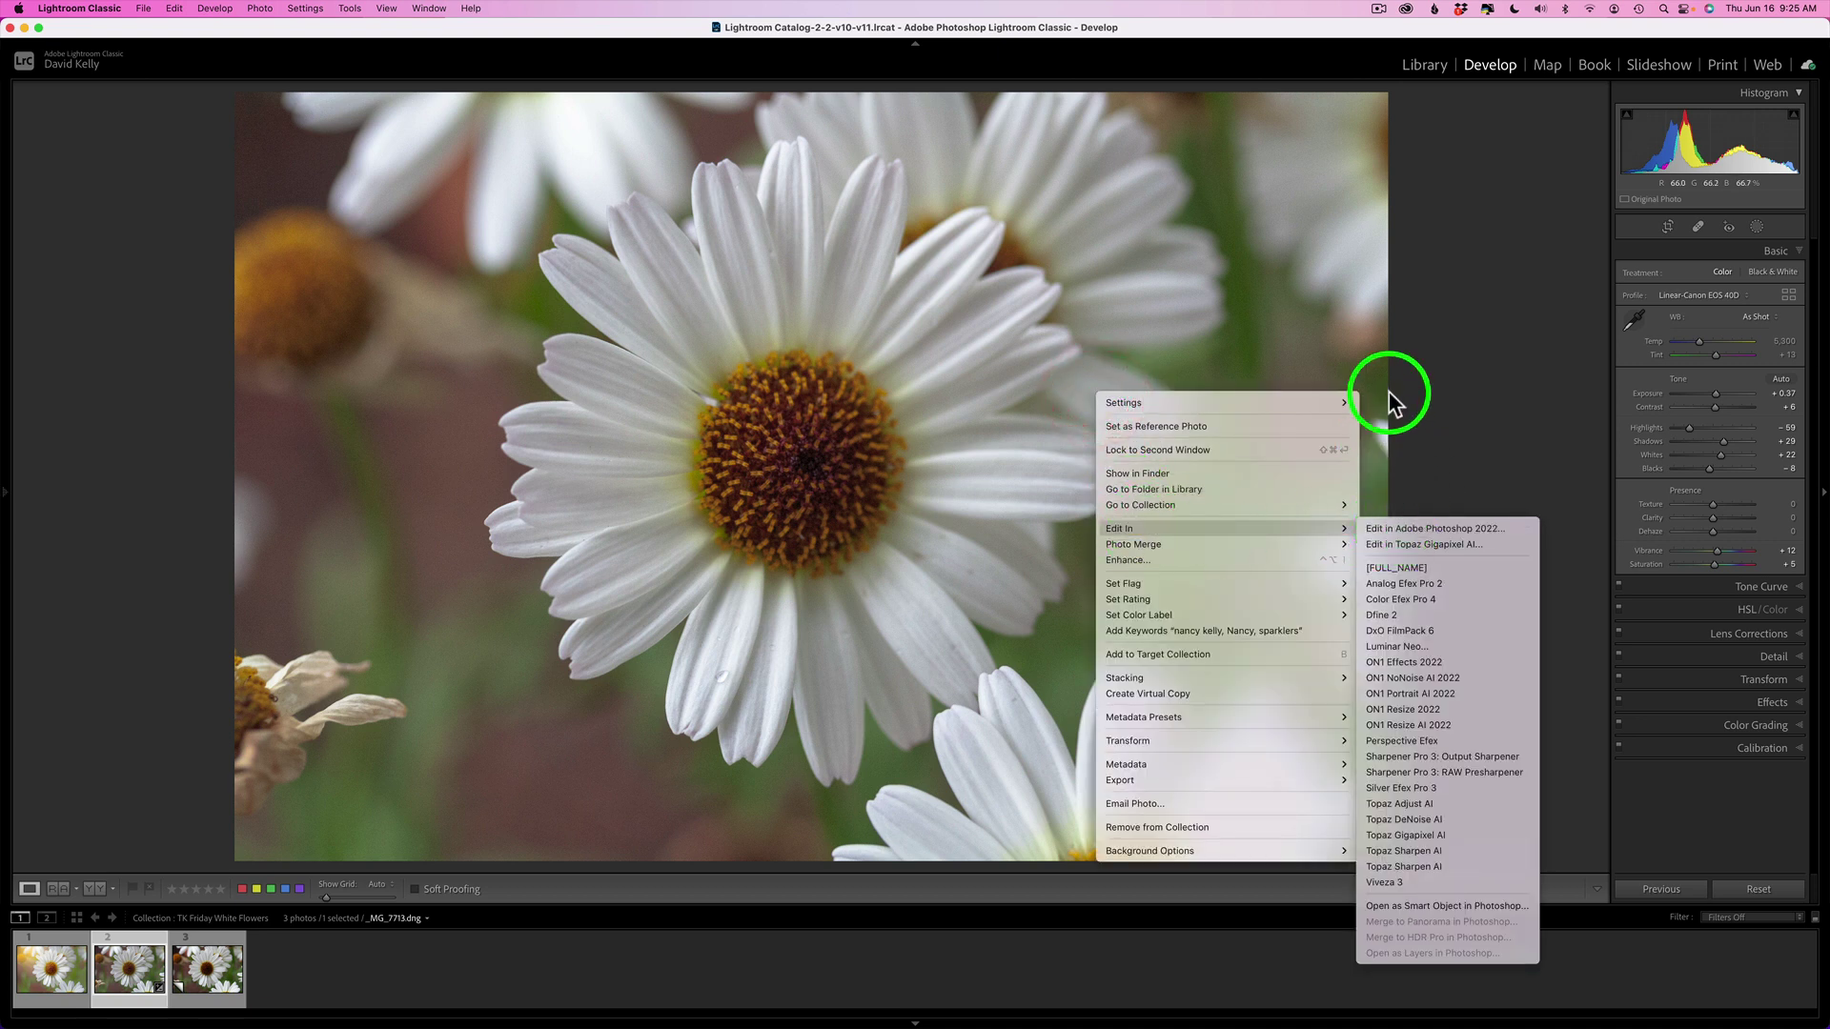
left_click(1420, 389)
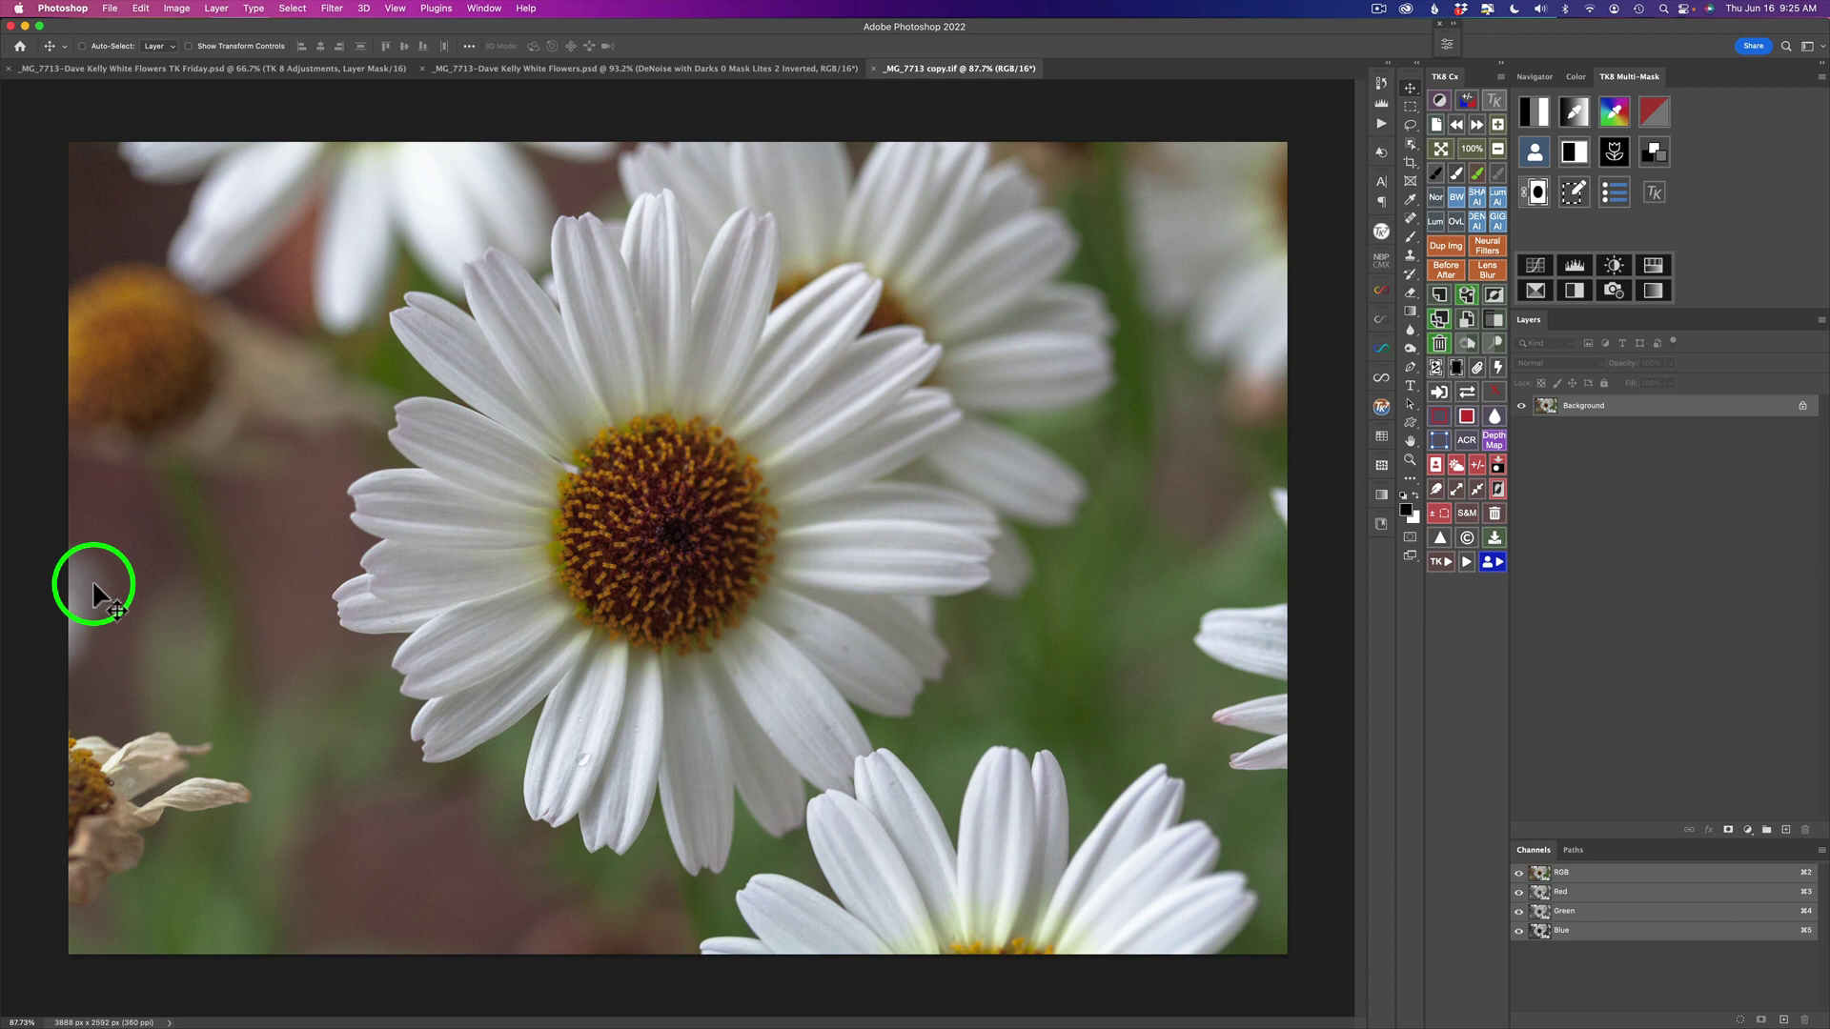
Step: Lasso loose selections around the distracting partial flowers and petals along both side edges of the photo
key("l")
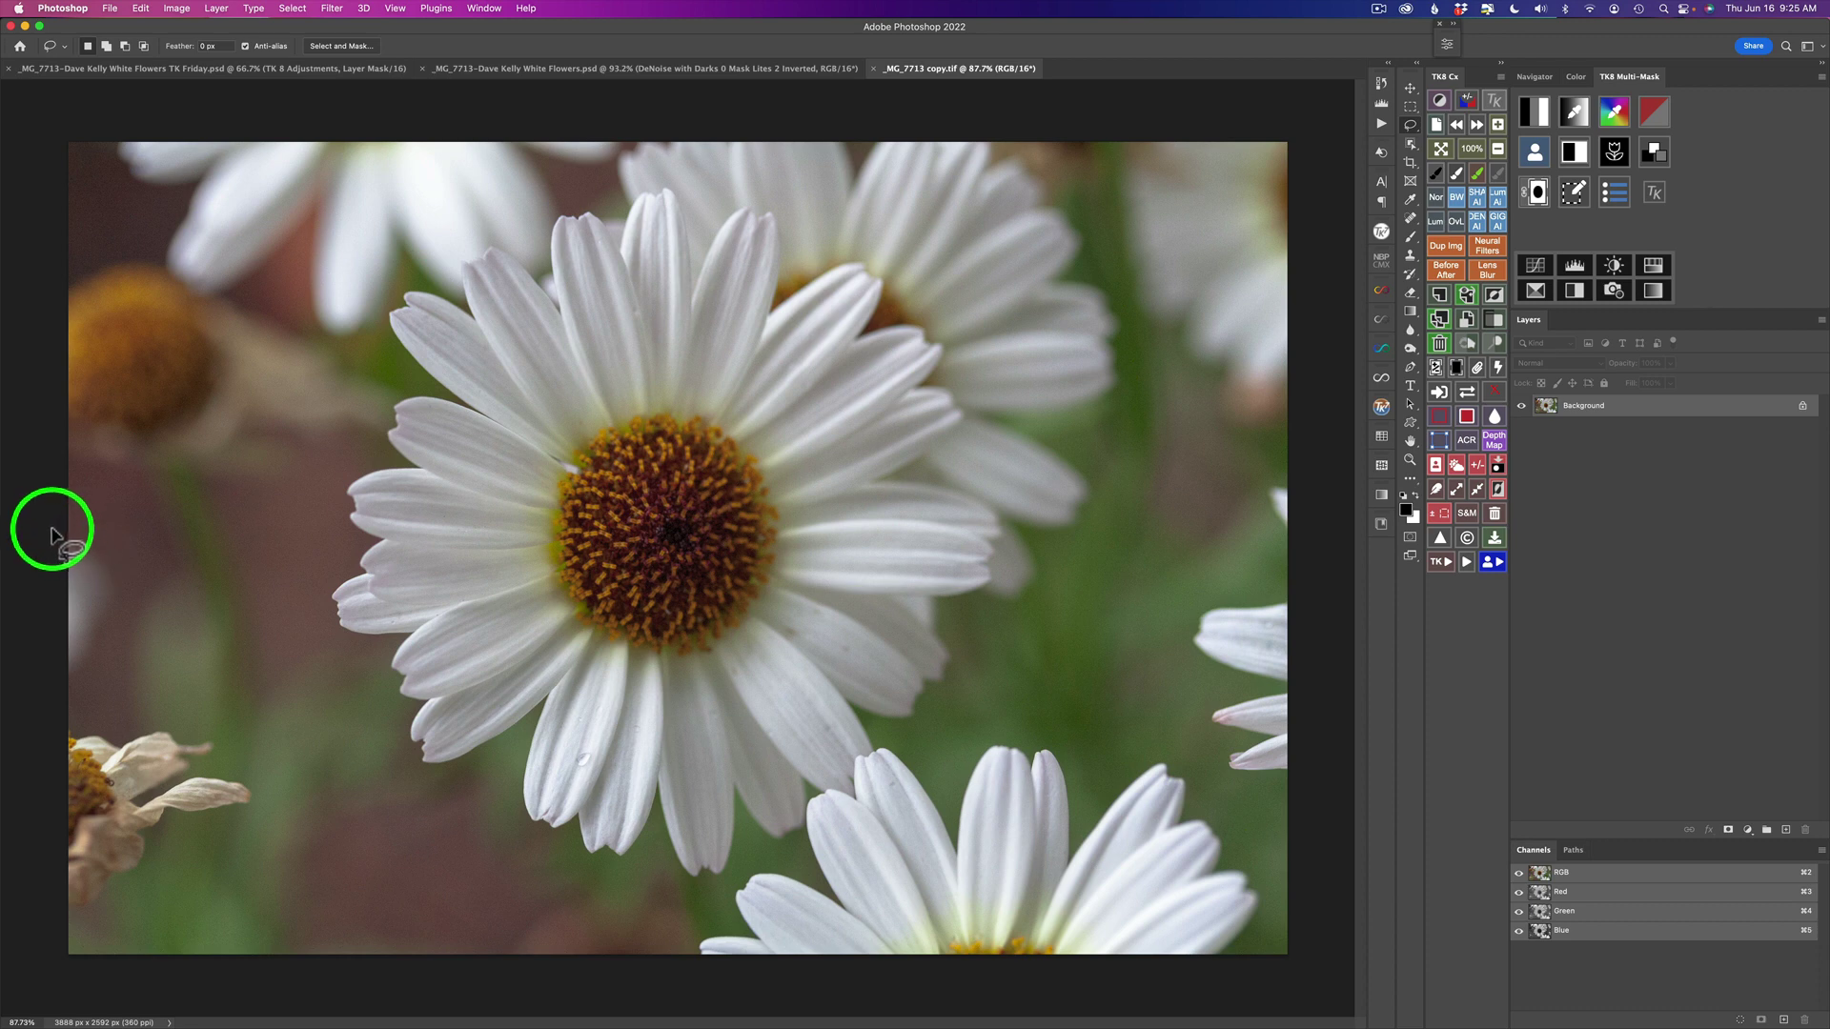
mouse_move(49, 527)
left_mouse_down()
mouse_move(135, 586)
mouse_move(86, 682)
mouse_move(53, 671)
mouse_move(41, 535)
left_mouse_up()
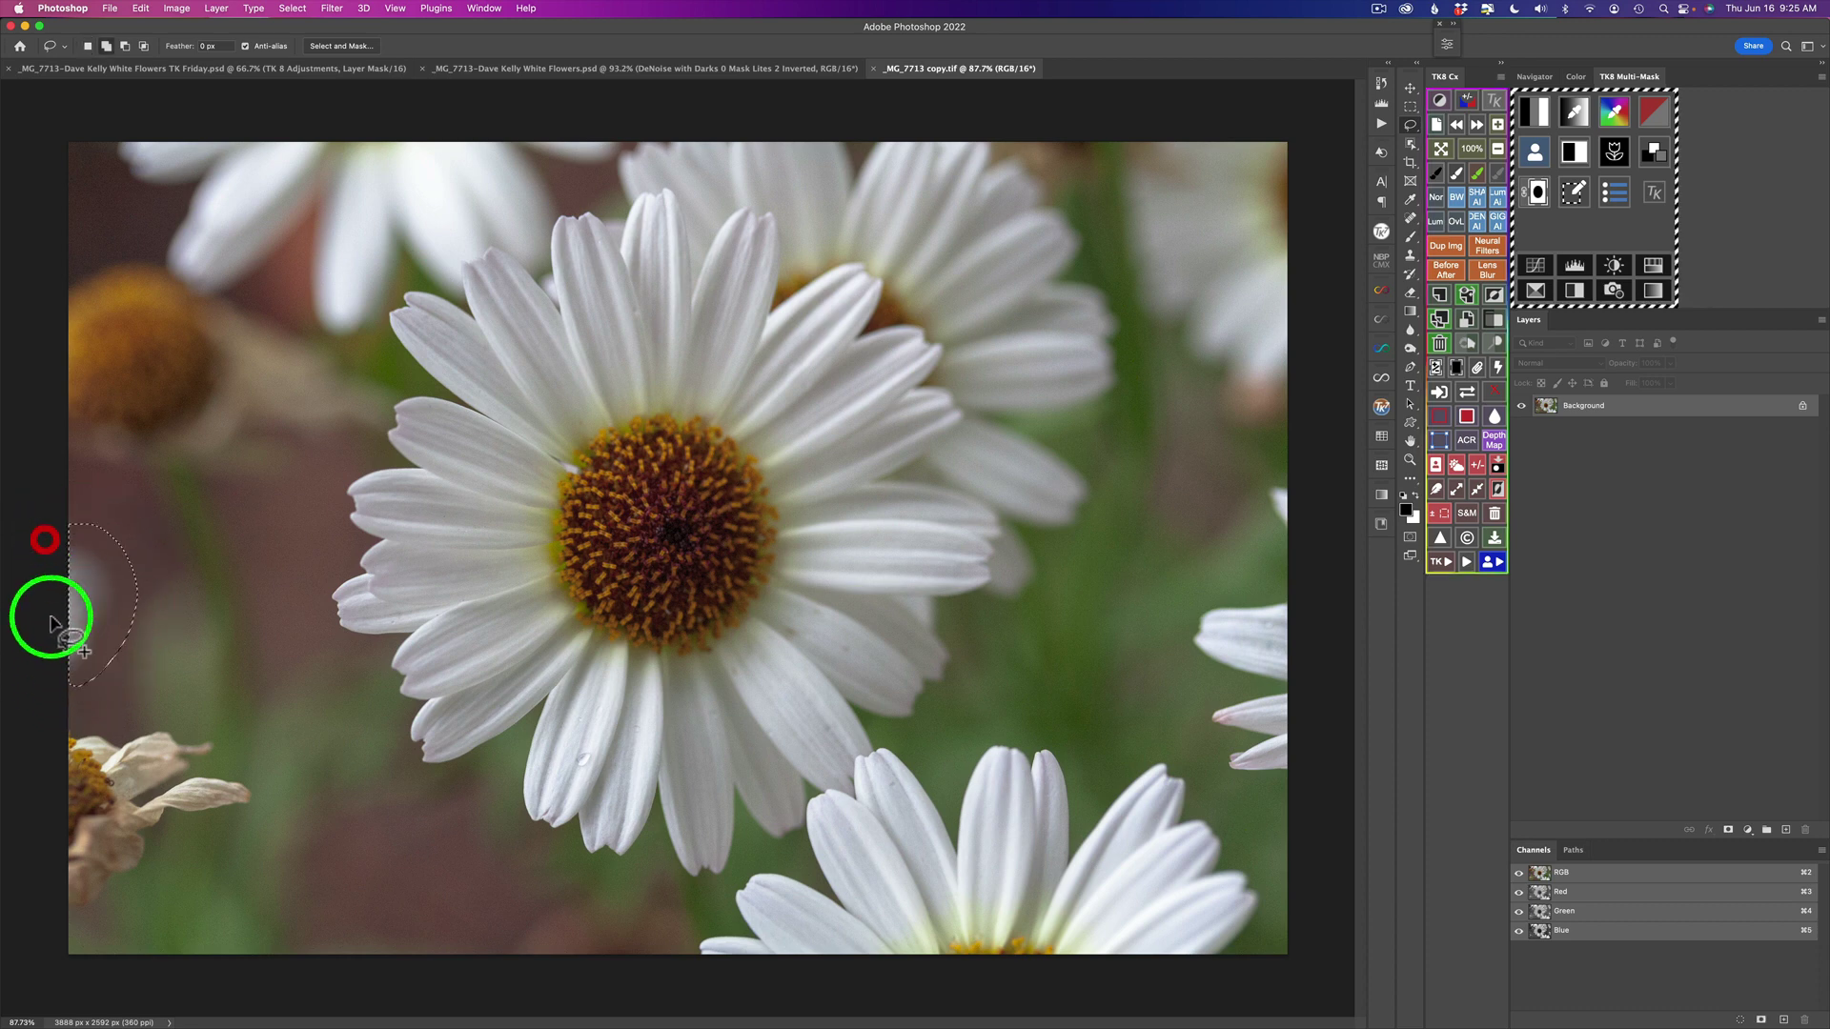
mouse_move(54, 735)
left_mouse_down()
mouse_move(61, 714)
mouse_move(162, 705)
mouse_move(232, 727)
mouse_move(220, 755)
mouse_move(282, 804)
mouse_move(178, 870)
mouse_move(41, 906)
mouse_move(41, 695)
left_mouse_up()
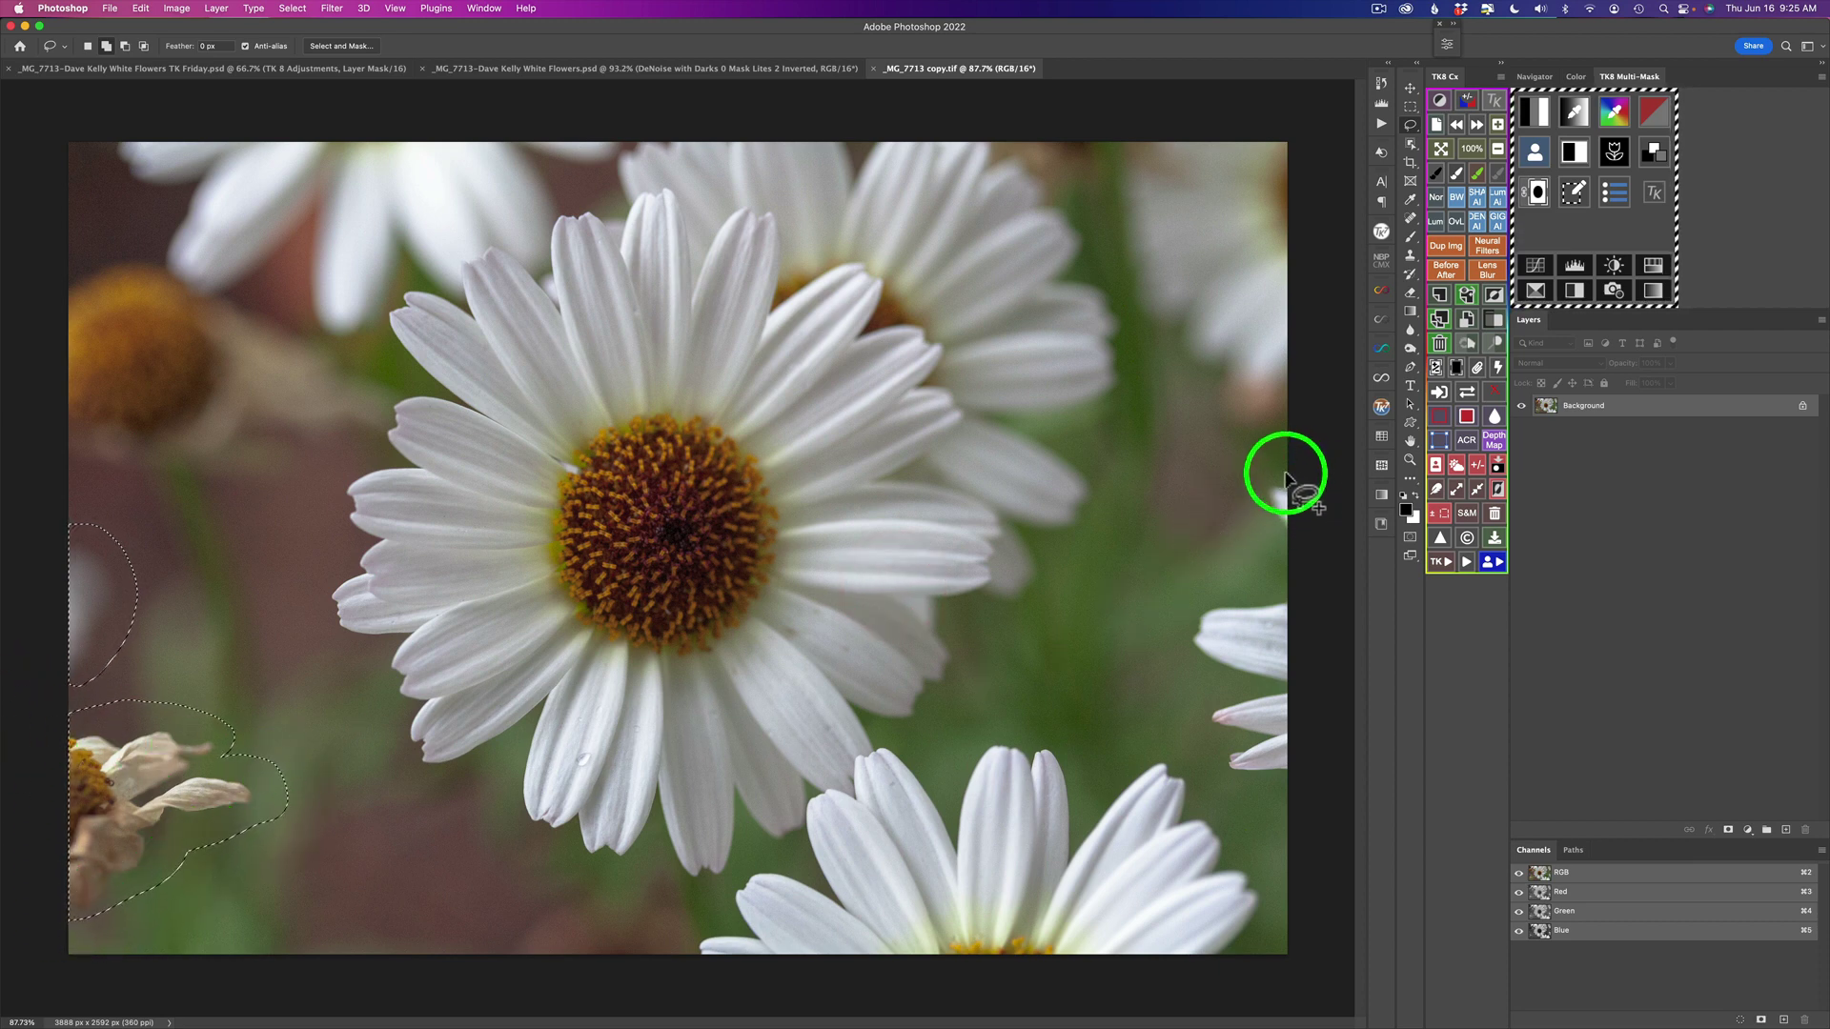
mouse_move(1286, 474)
left_mouse_down()
mouse_move(1271, 526)
mouse_move(1304, 577)
mouse_move(1208, 598)
mouse_move(1180, 626)
mouse_move(1244, 677)
mouse_move(1193, 689)
mouse_move(1193, 715)
mouse_move(1226, 731)
mouse_move(1210, 758)
mouse_move(1274, 803)
mouse_move(1316, 768)
mouse_move(1347, 471)
mouse_move(1307, 489)
left_mouse_up()
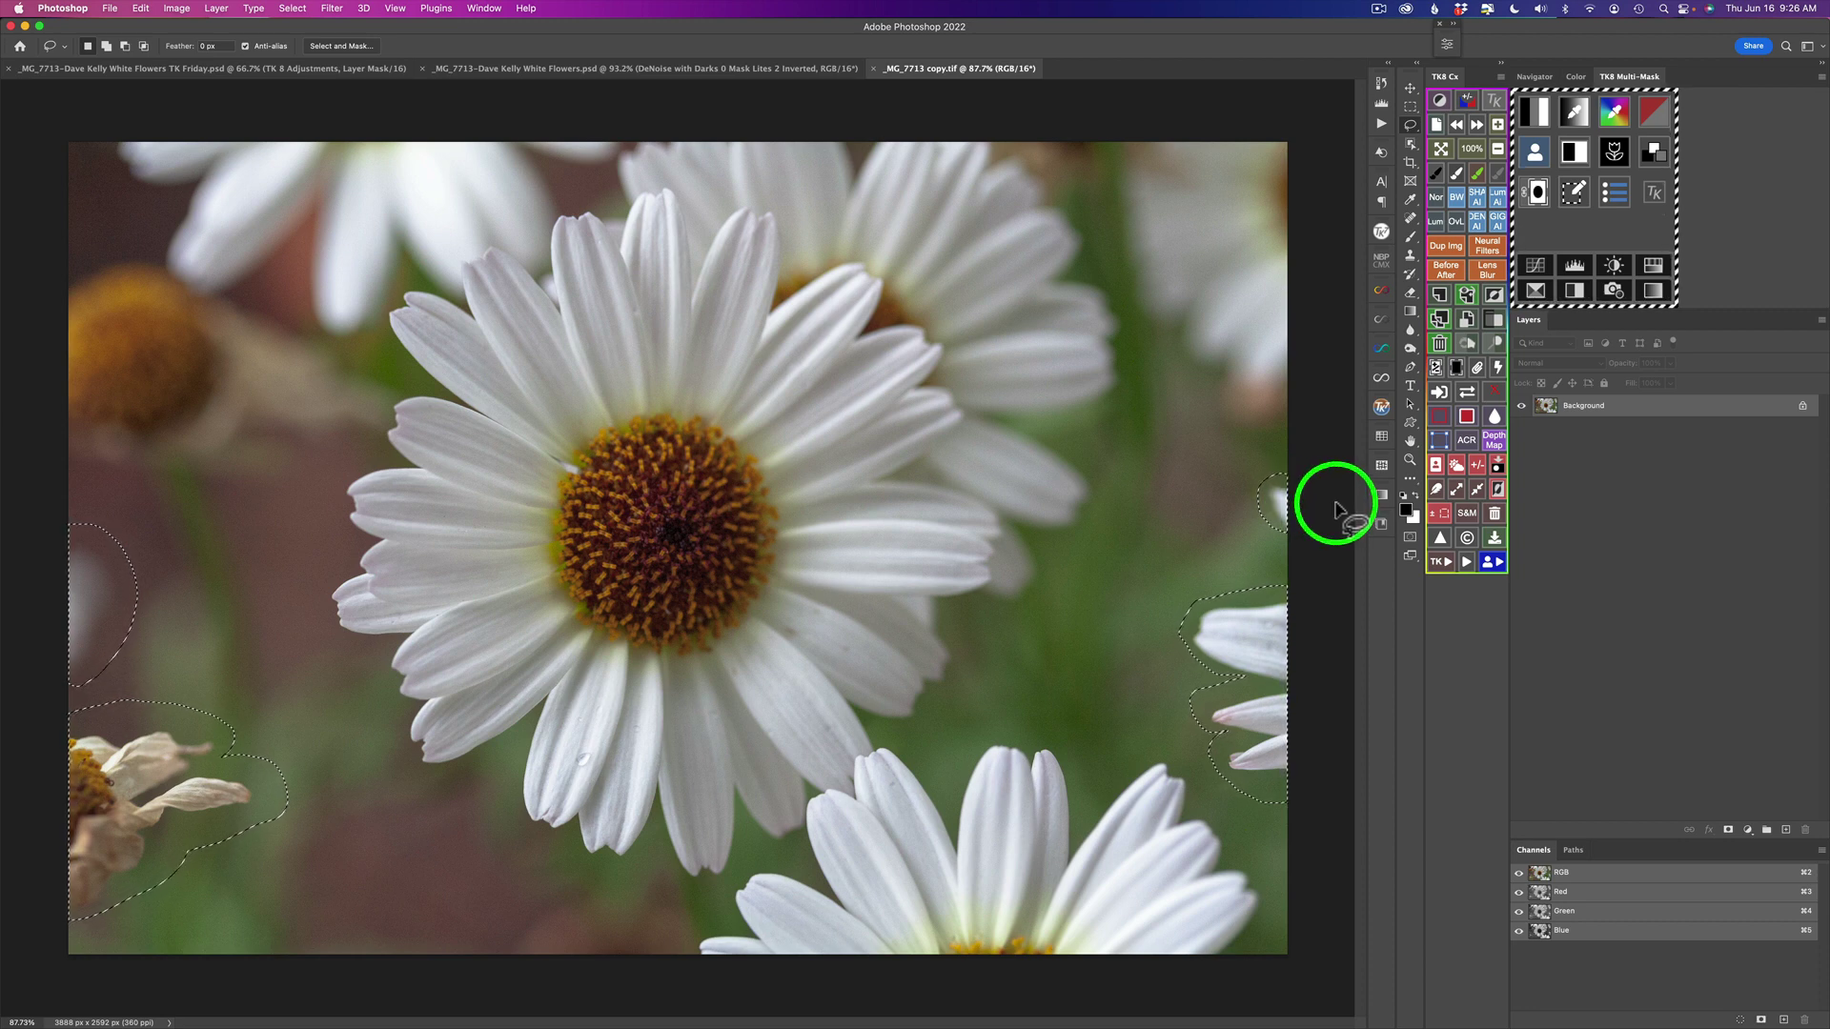
Step: Fill the selected edge distractions with Content-Aware contents, using Color Adaptation, Normal mode and 100% opacity
left_click(1467, 415)
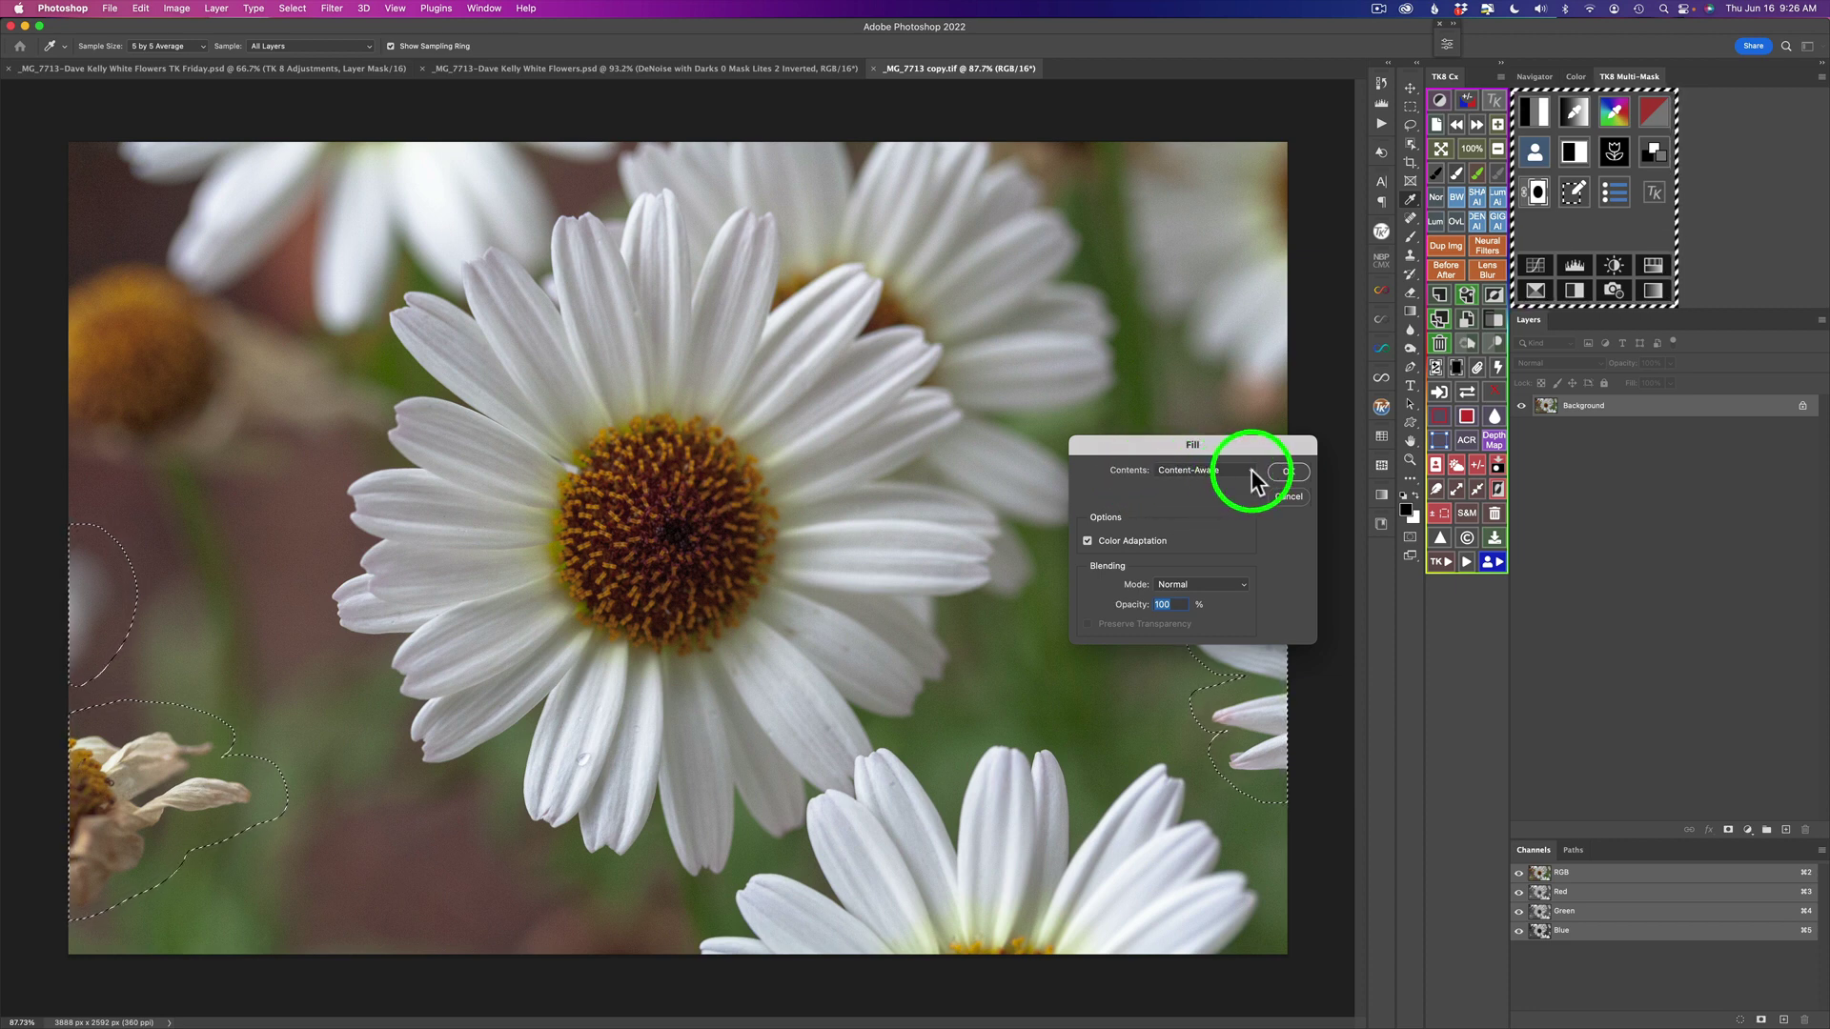
left_click(1249, 469)
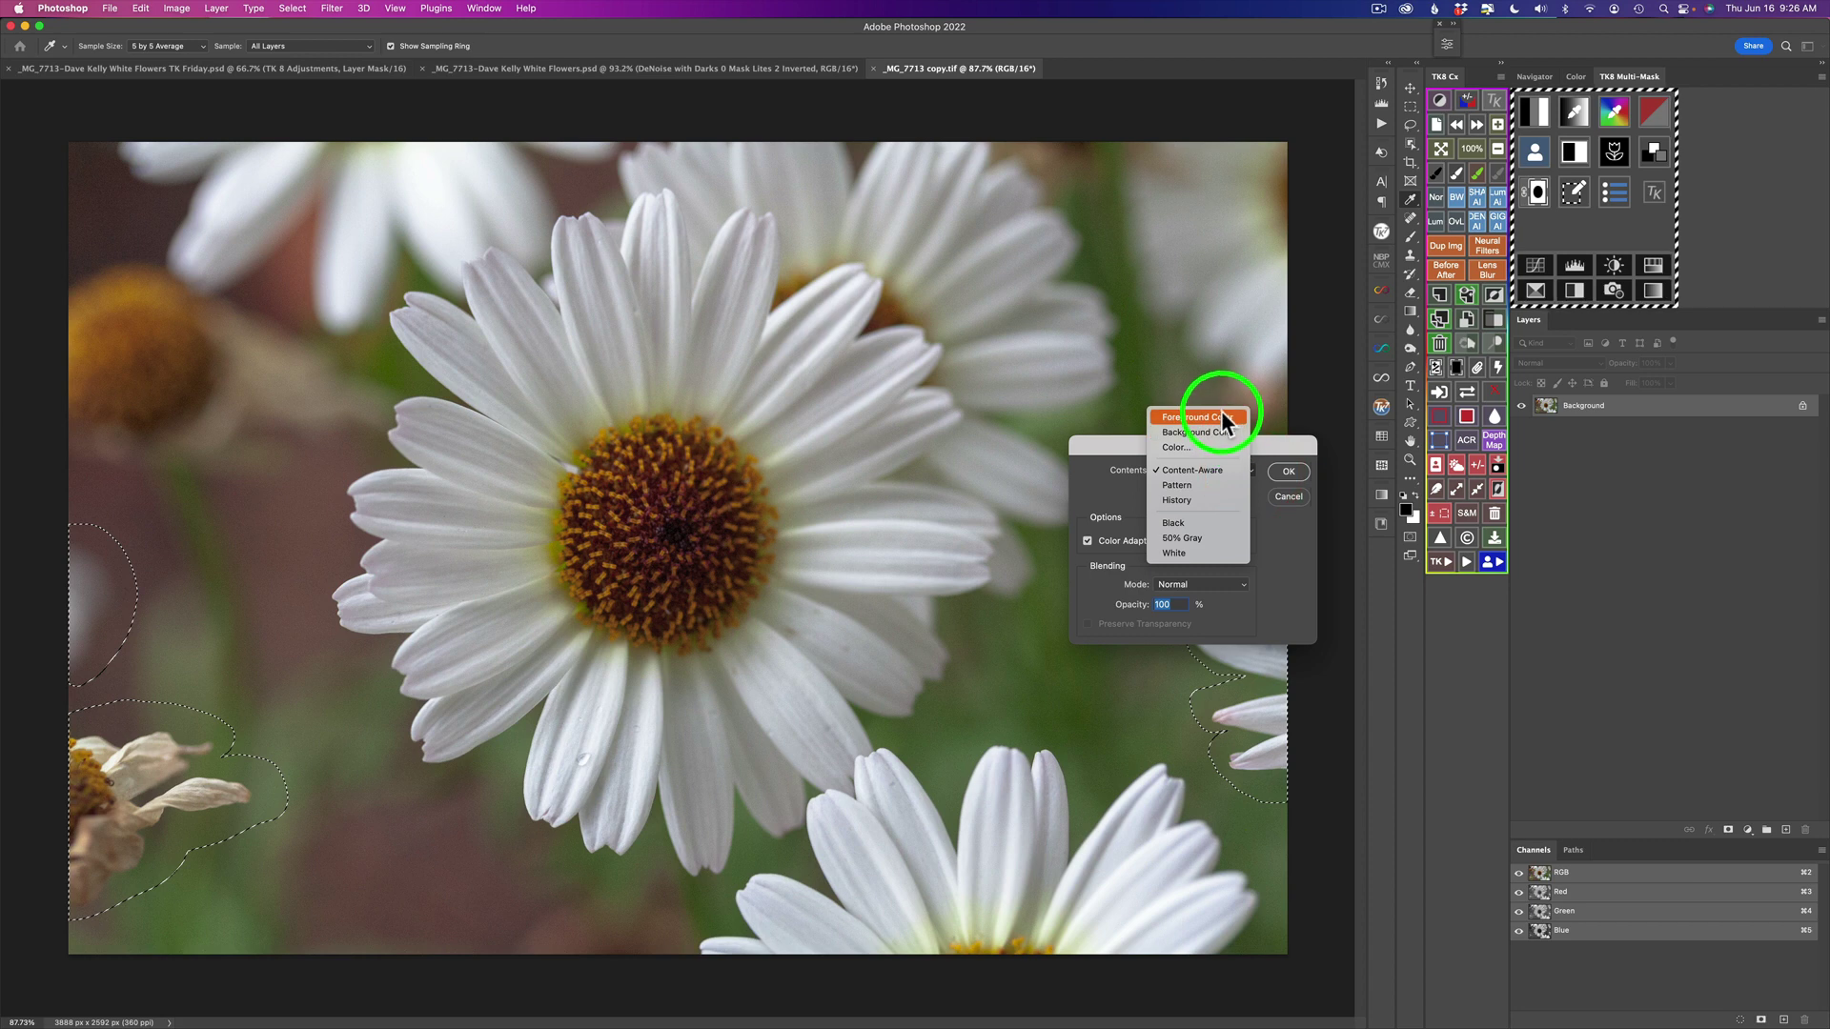
left_click(1199, 469)
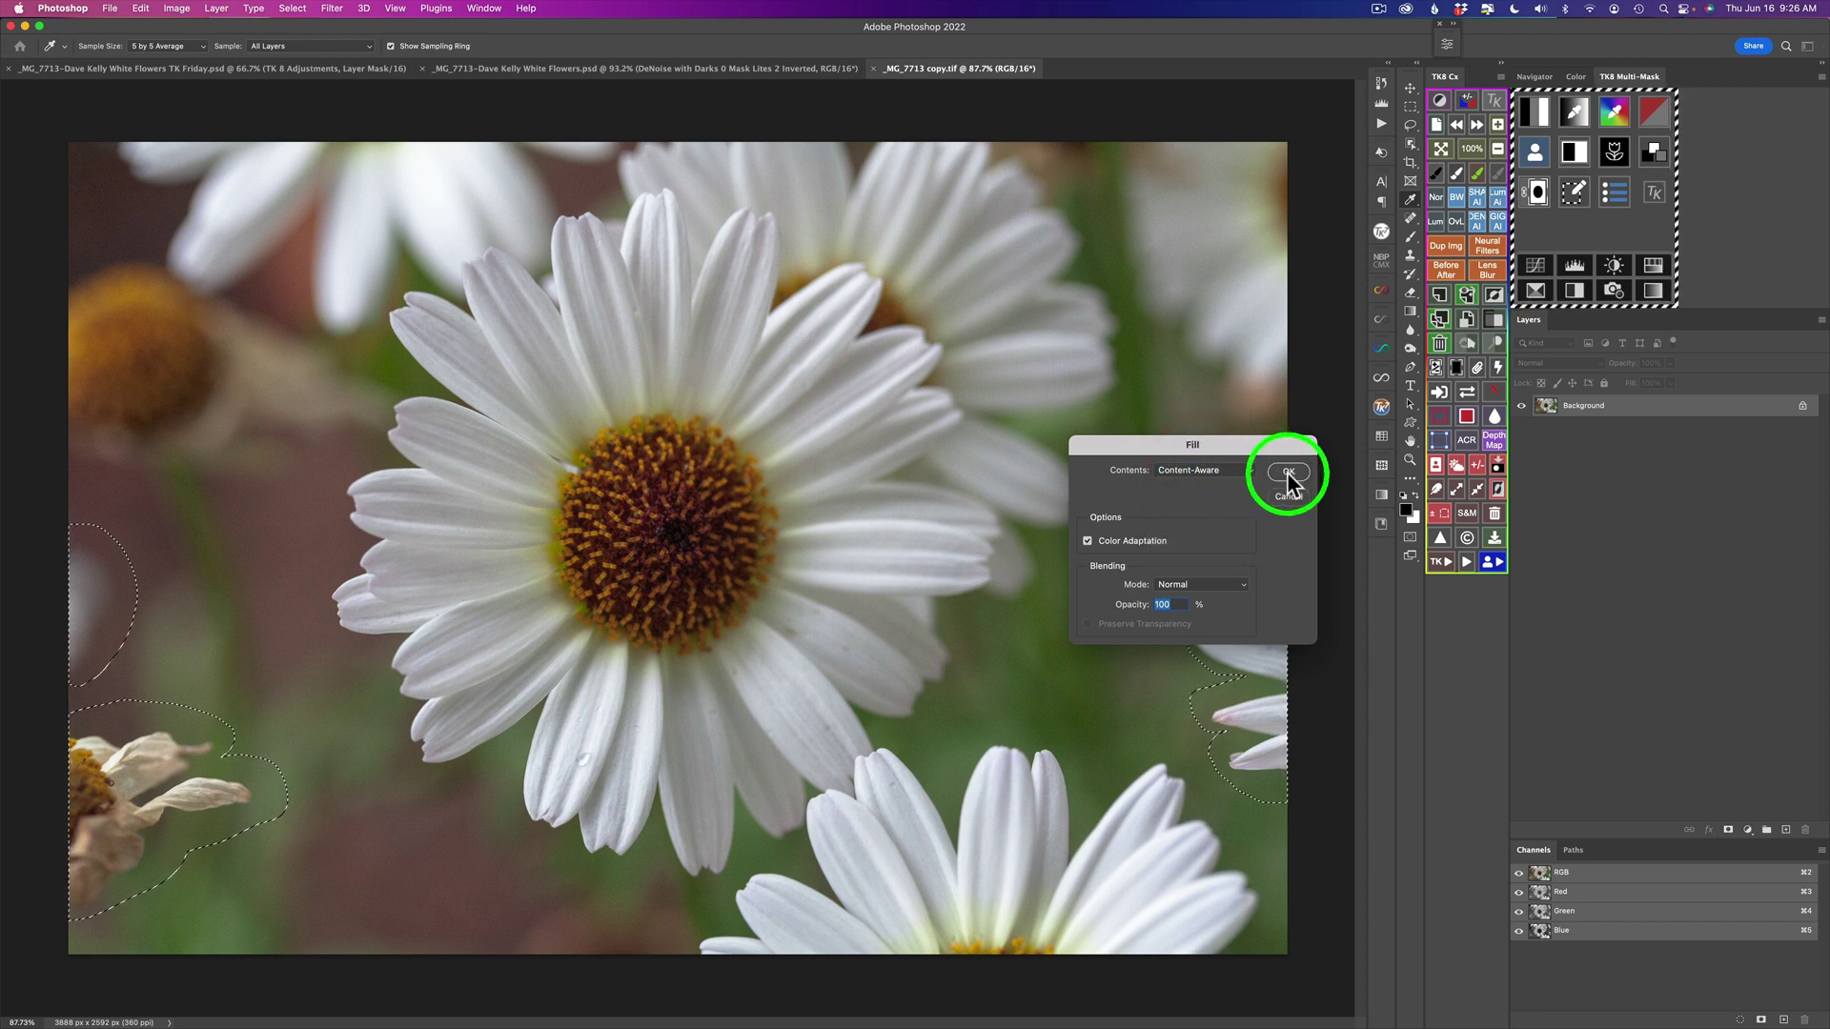
left_click_drag(1216, 444, 922, 366)
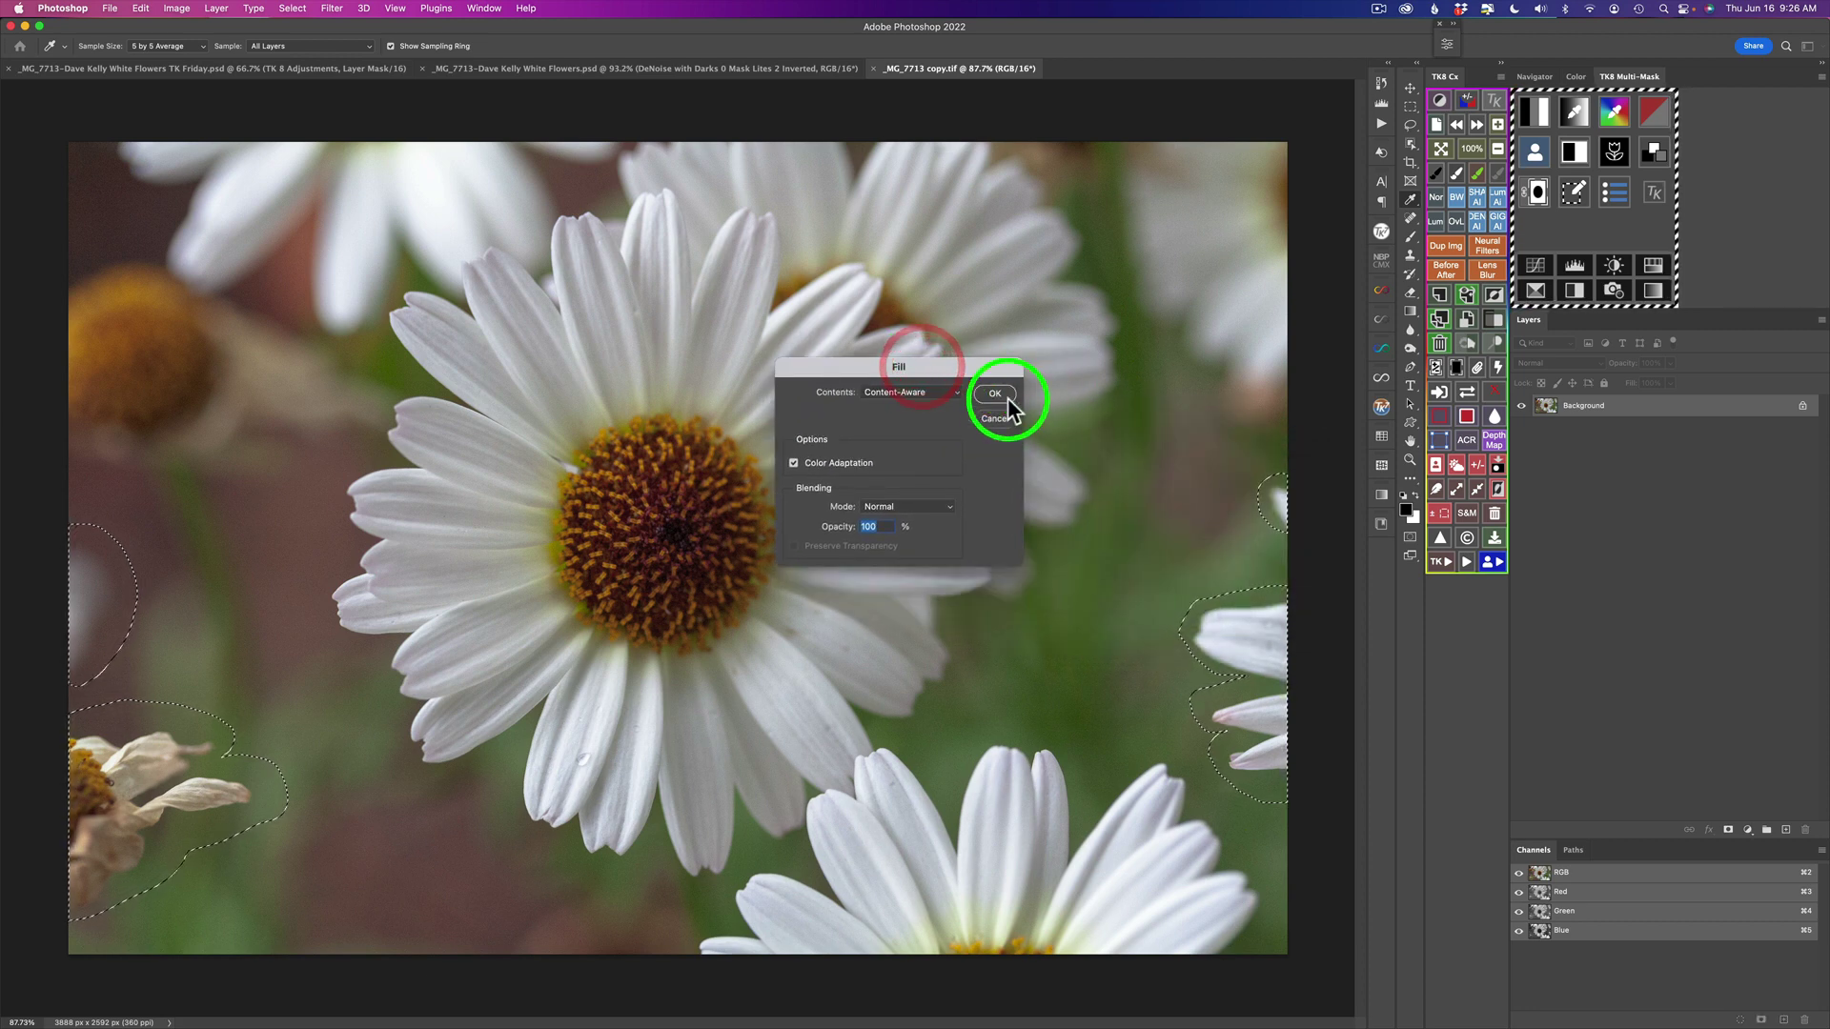
left_click(998, 393)
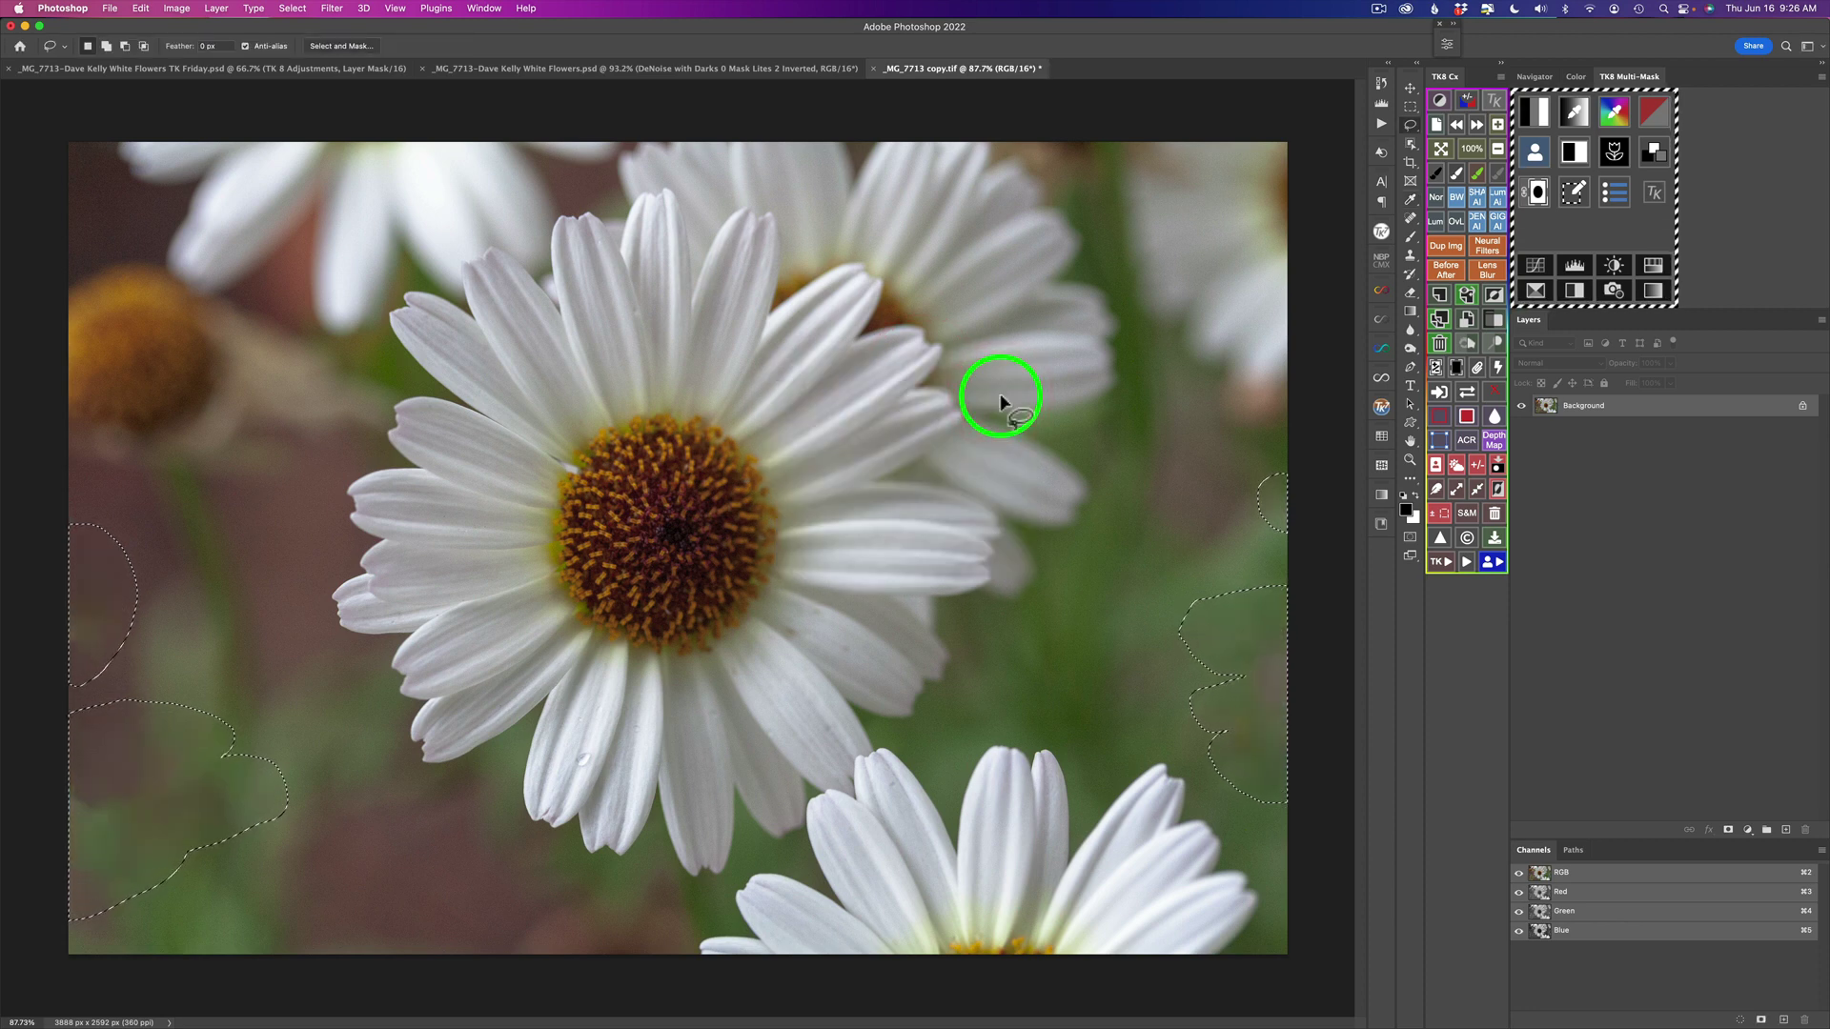
left_click(1479, 466)
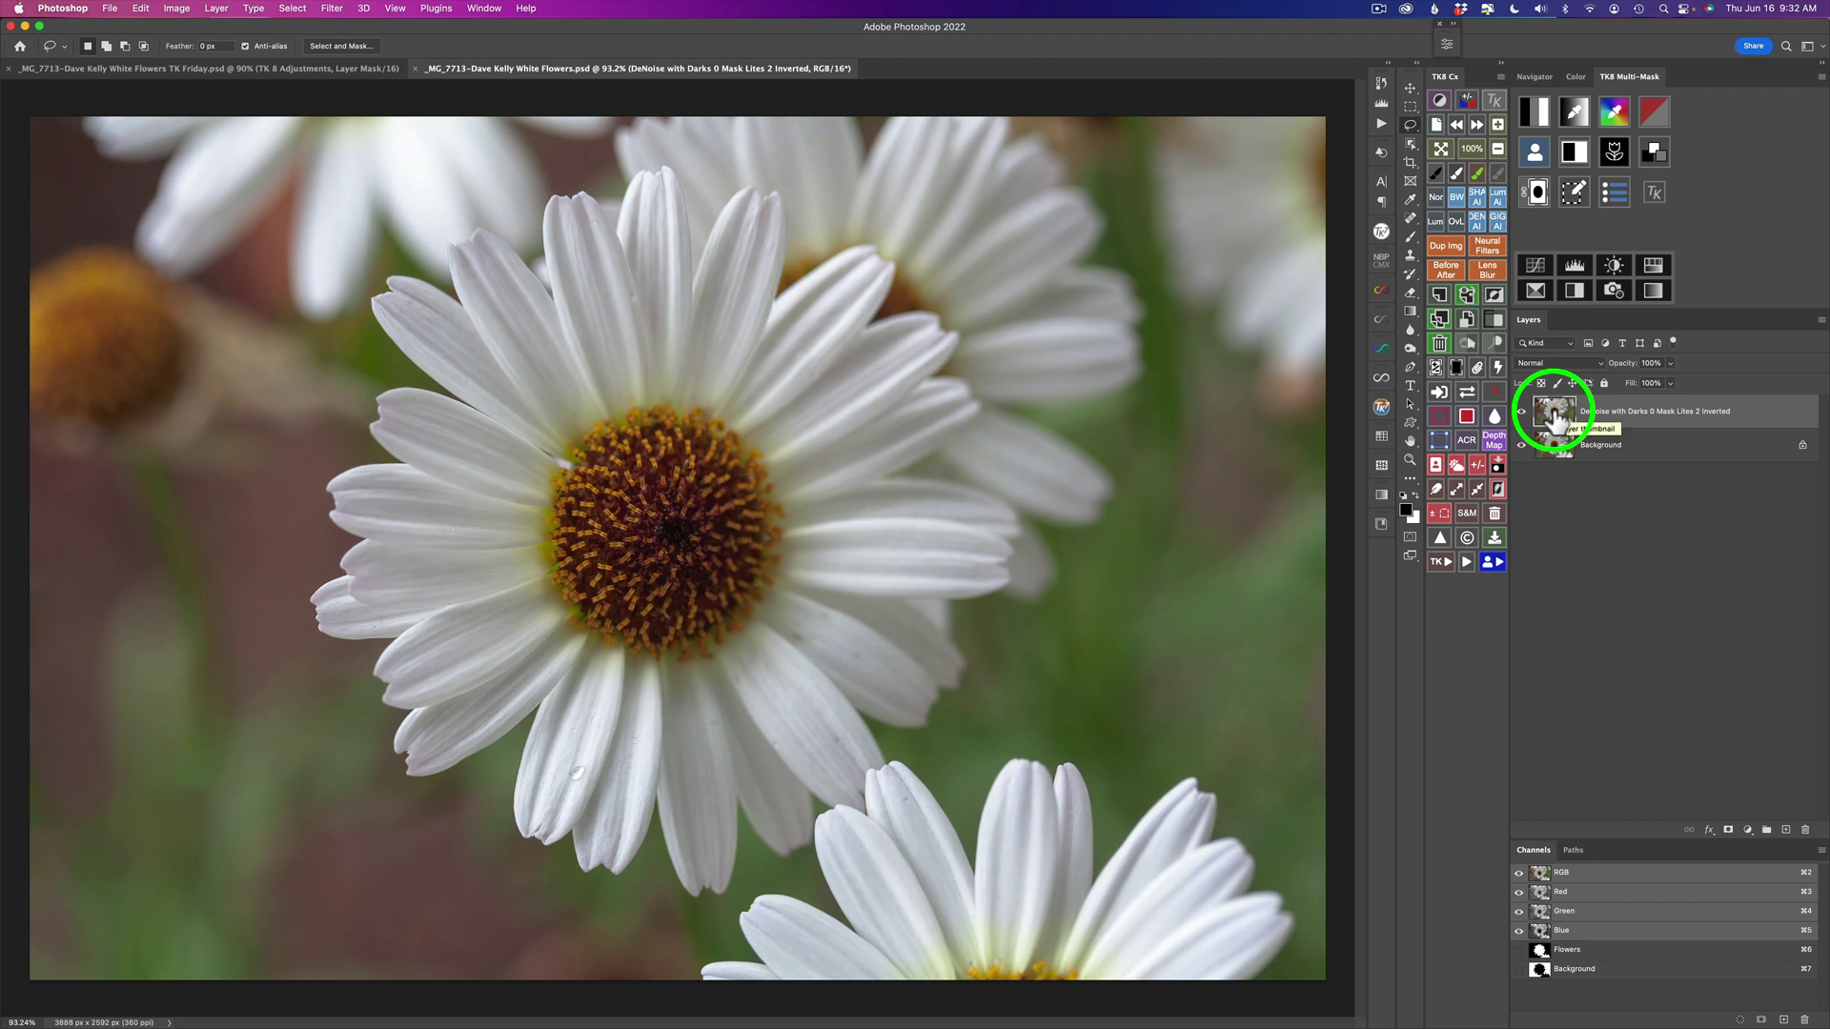
Step: Compare the flower centre up close with the DeNoise layer hidden and shown
scroll(739, 494, "up", 5)
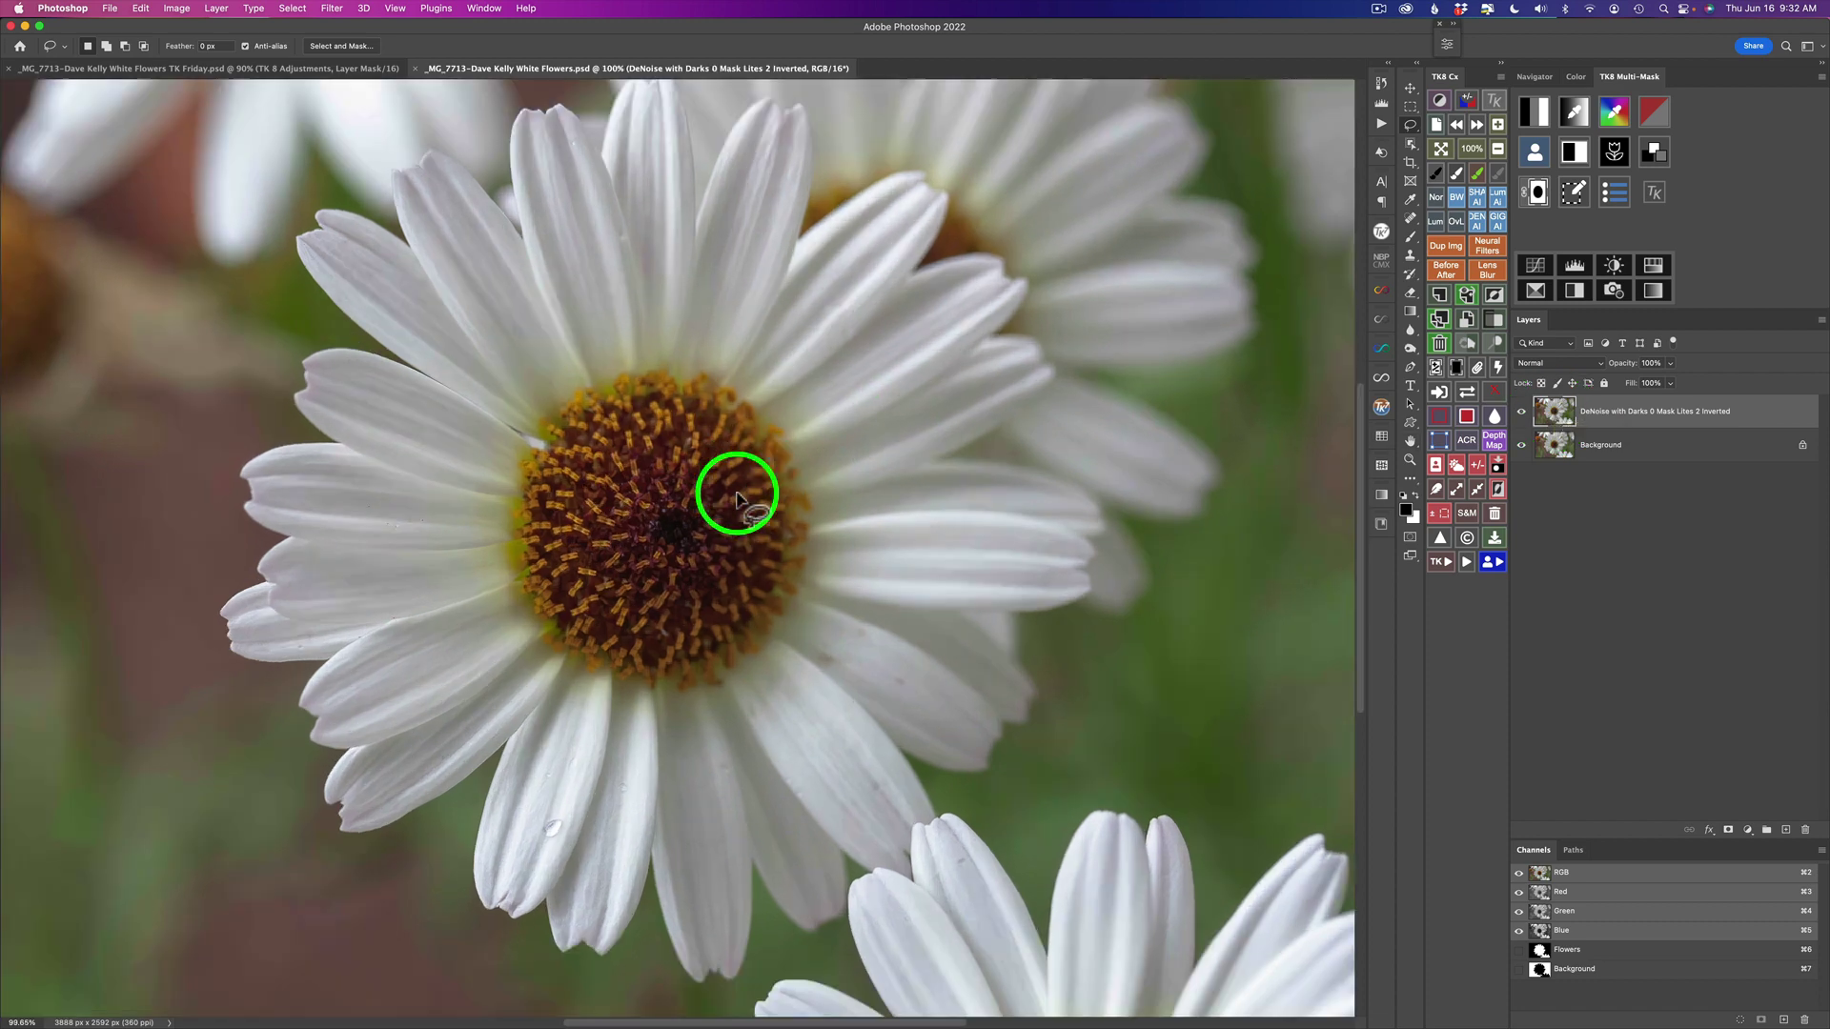
scroll(739, 495, "up", 3)
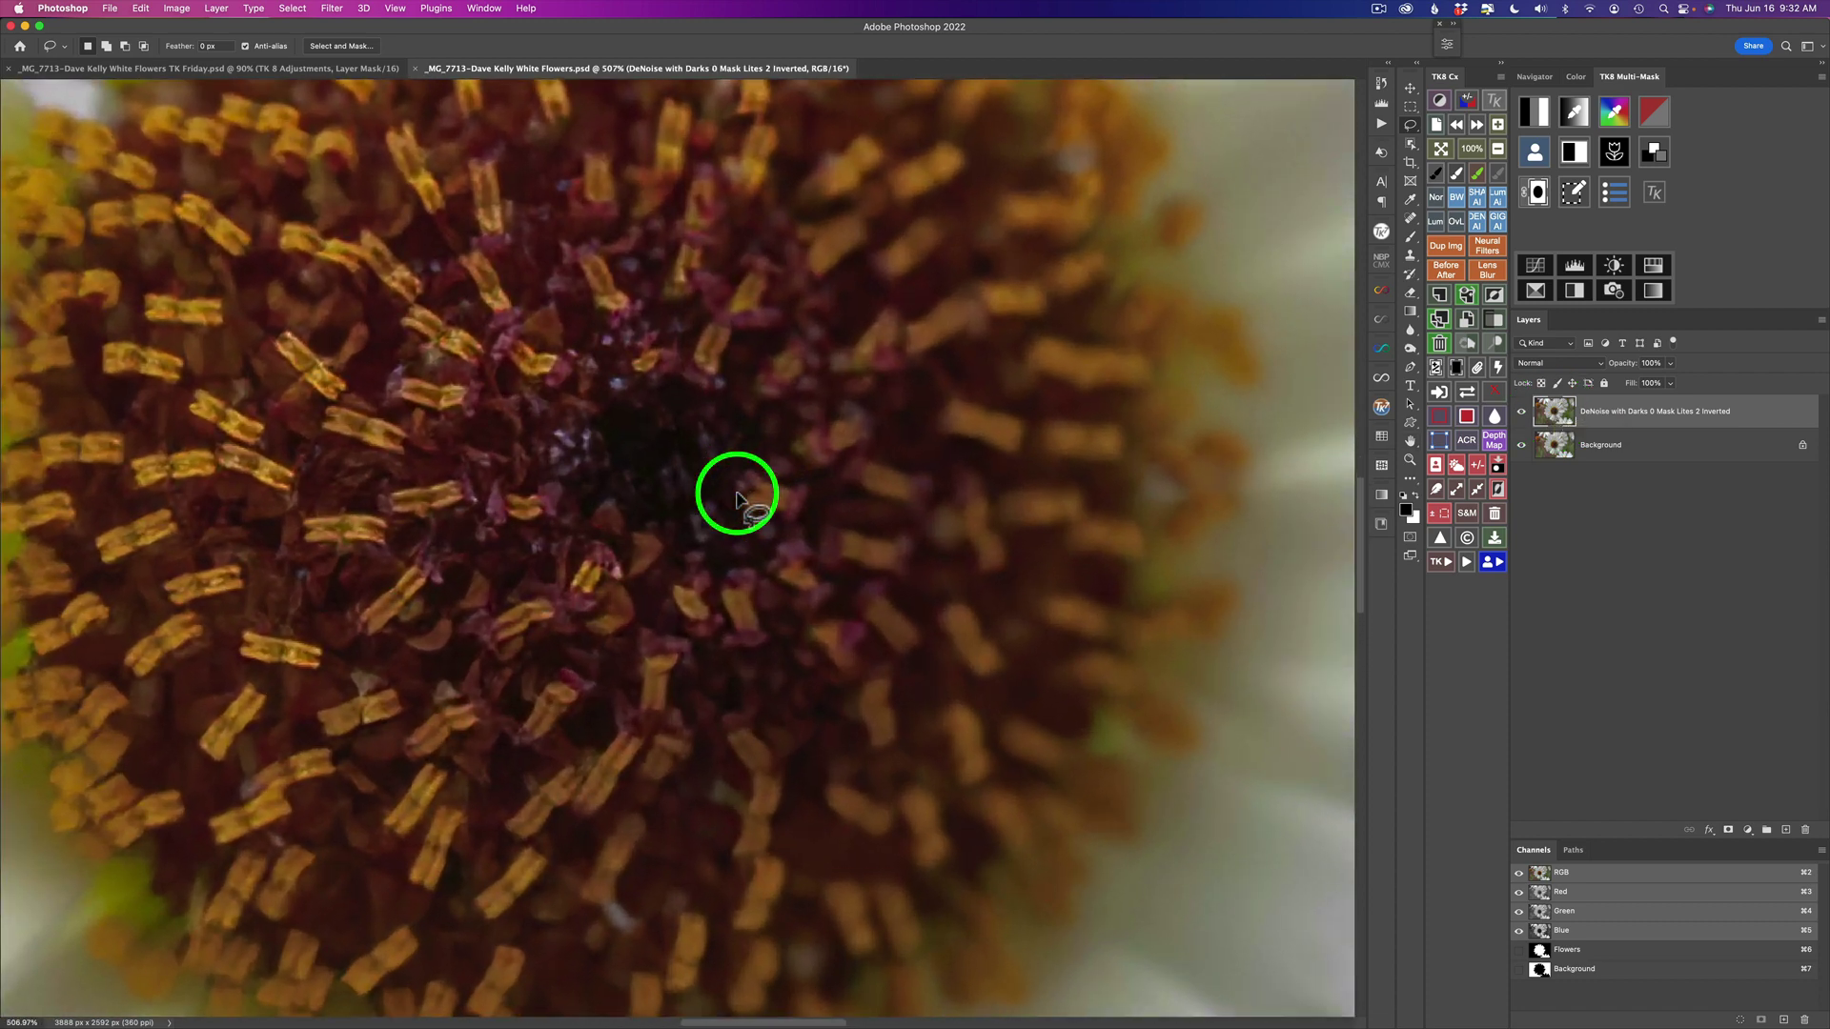
left_click(1521, 412)
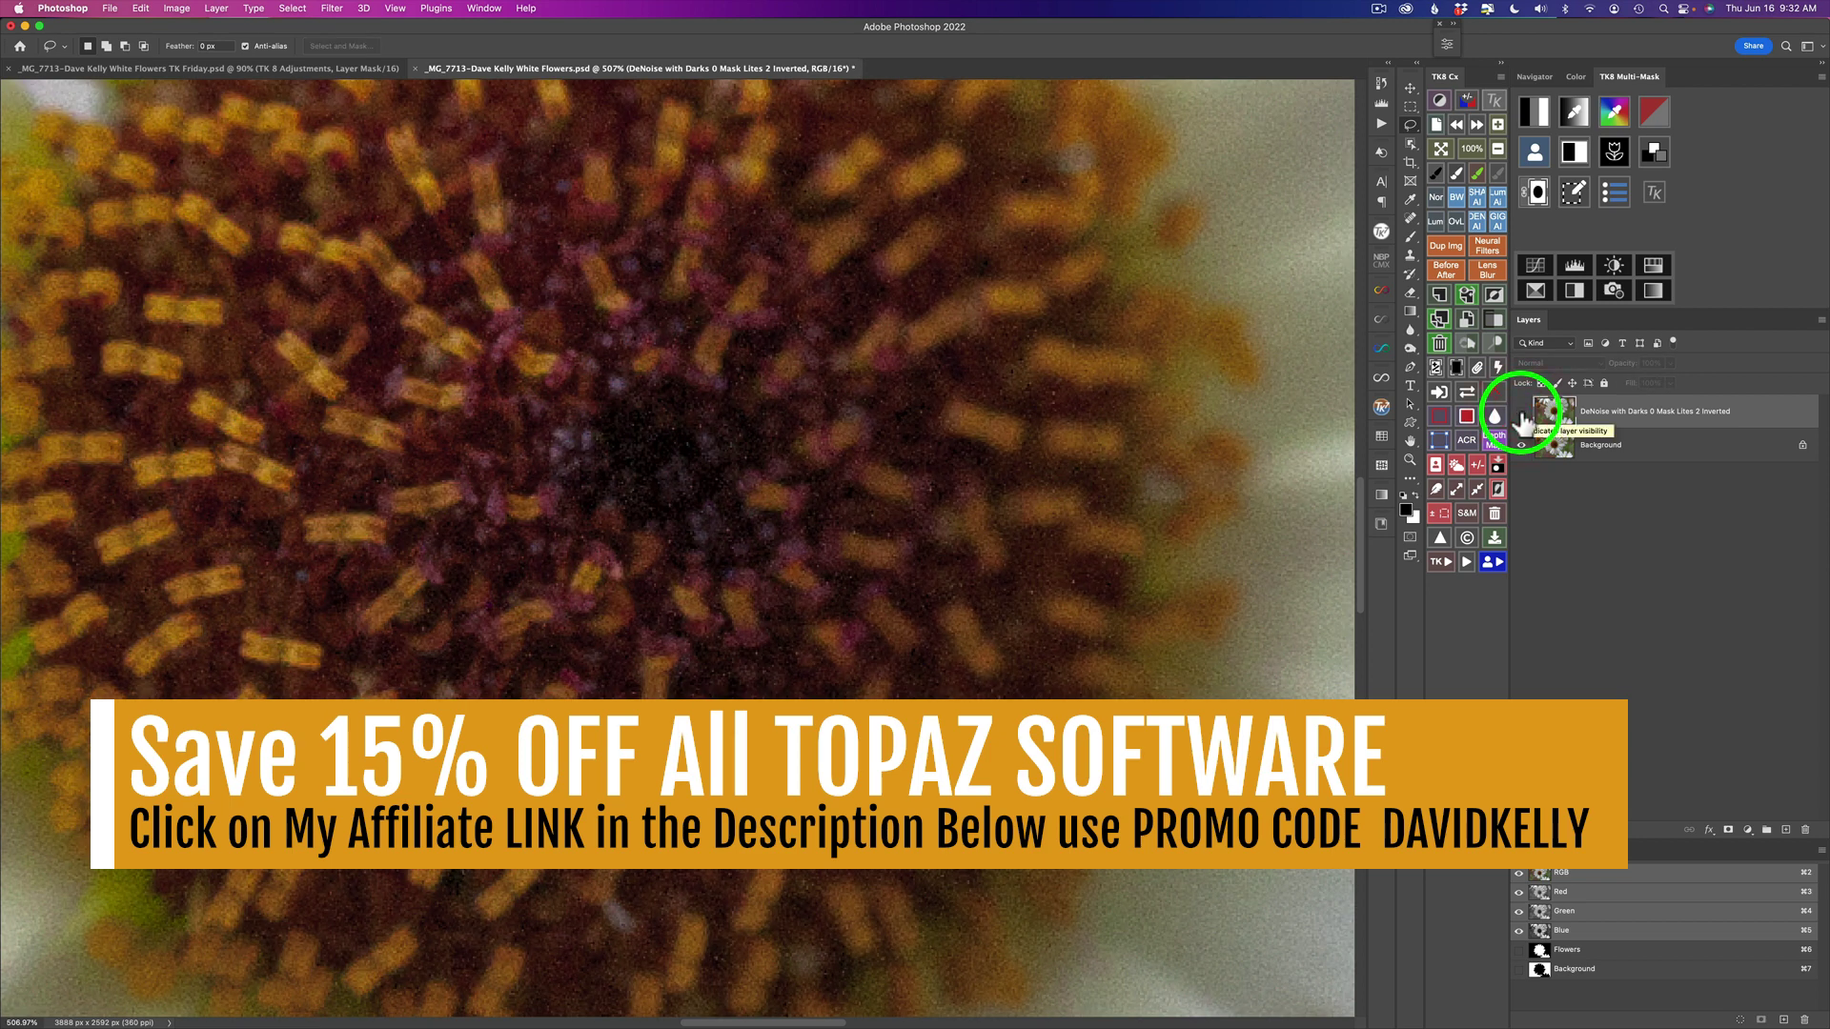
left_click(1521, 412)
scroll(1024, 591, "down", 3)
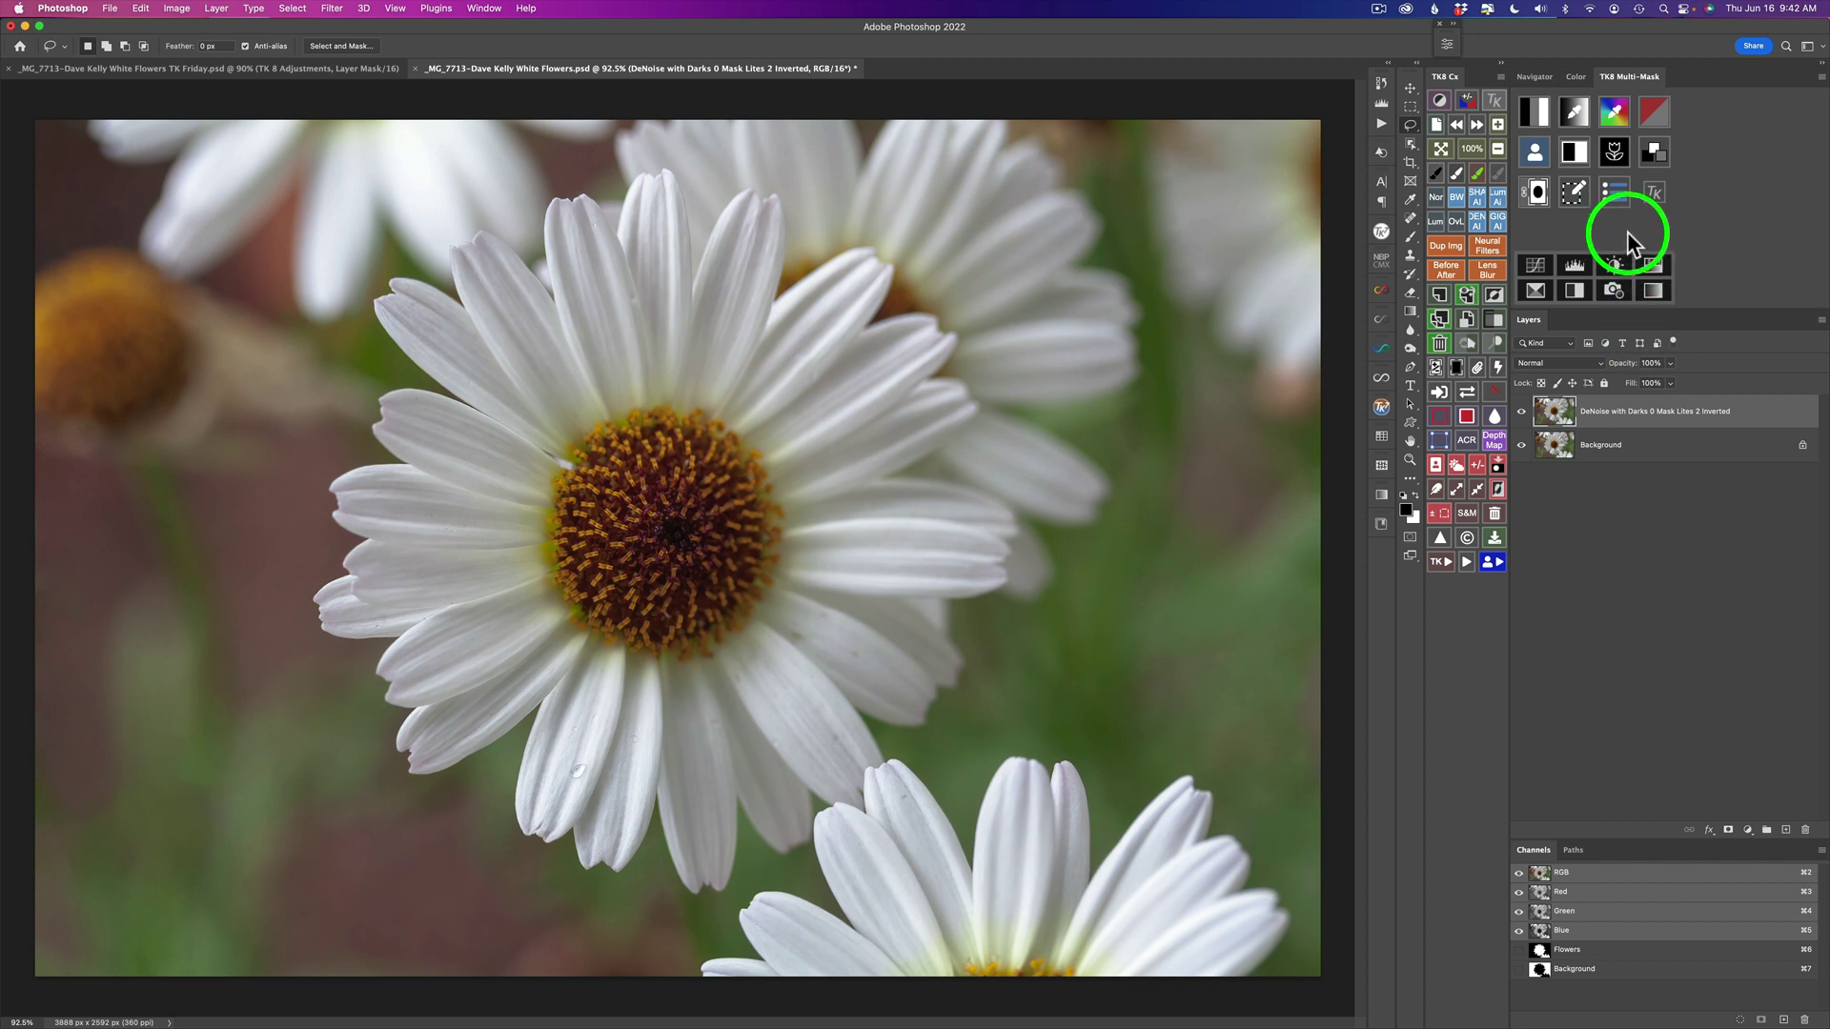
Step: Mask the DeNoise layer with an inverted Lights 2 luminosity mask
left_click(1539, 111)
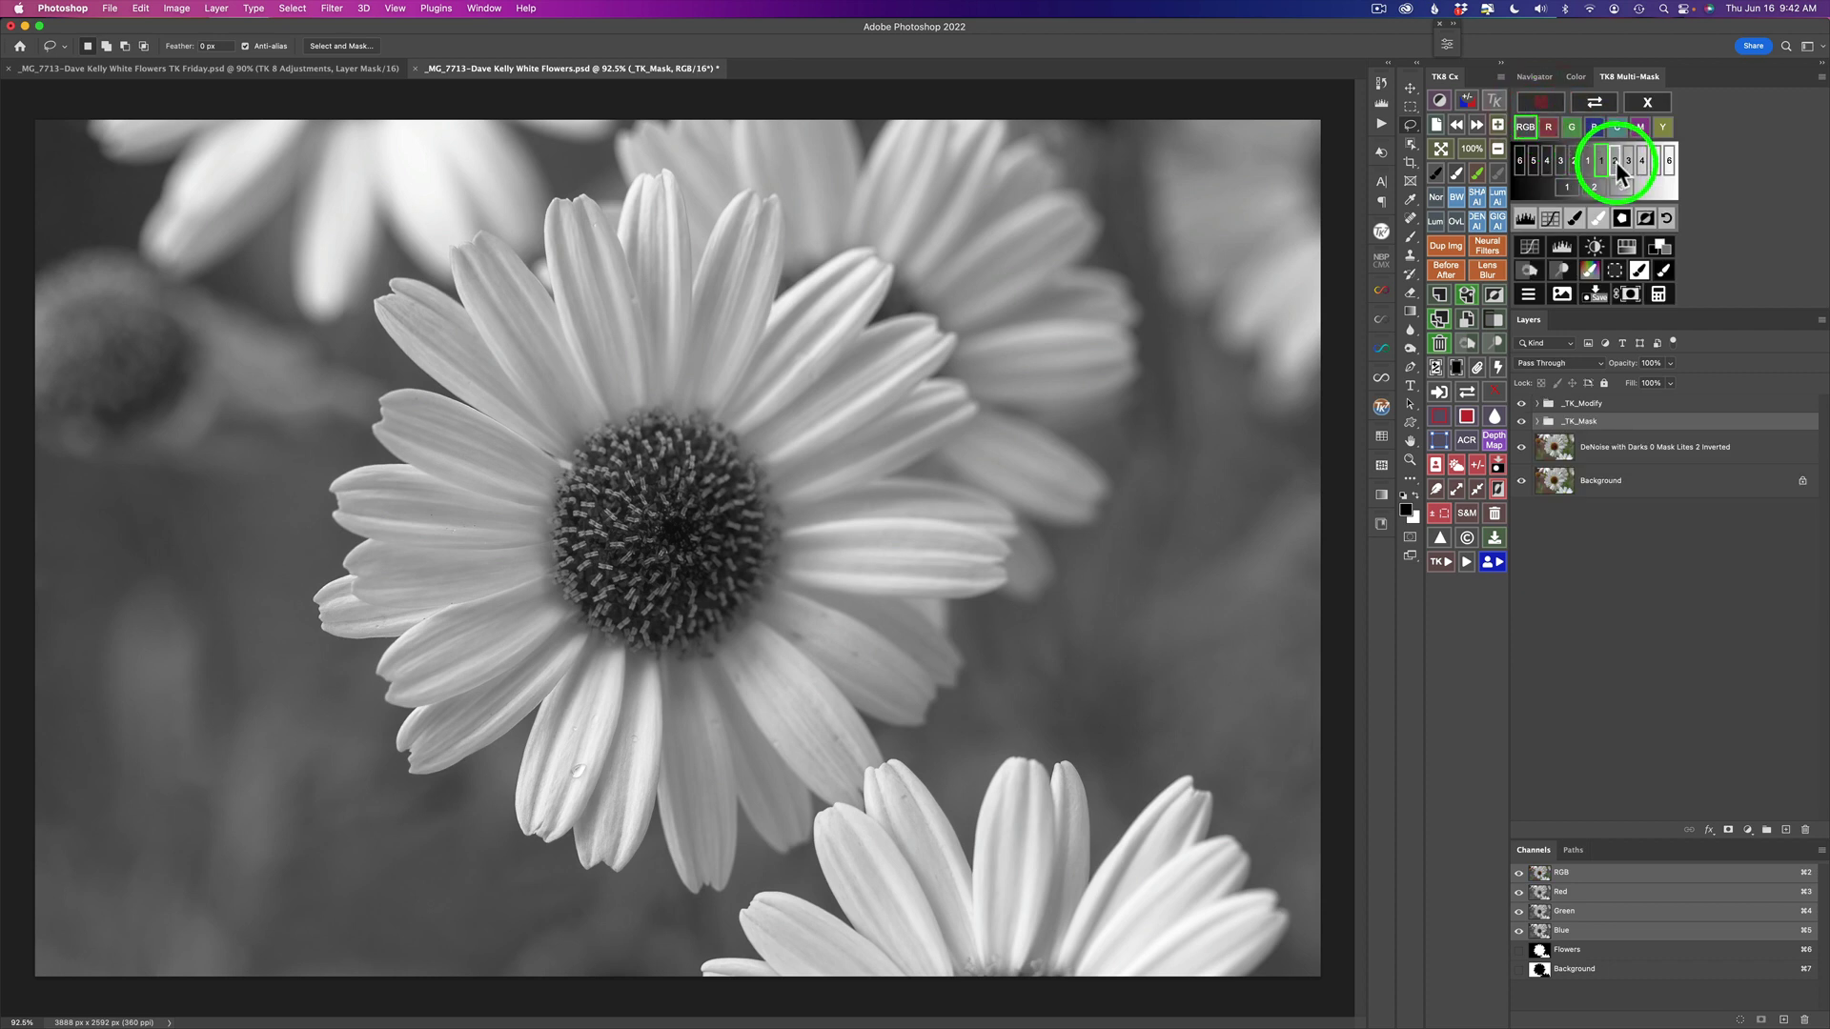
left_click(1615, 162)
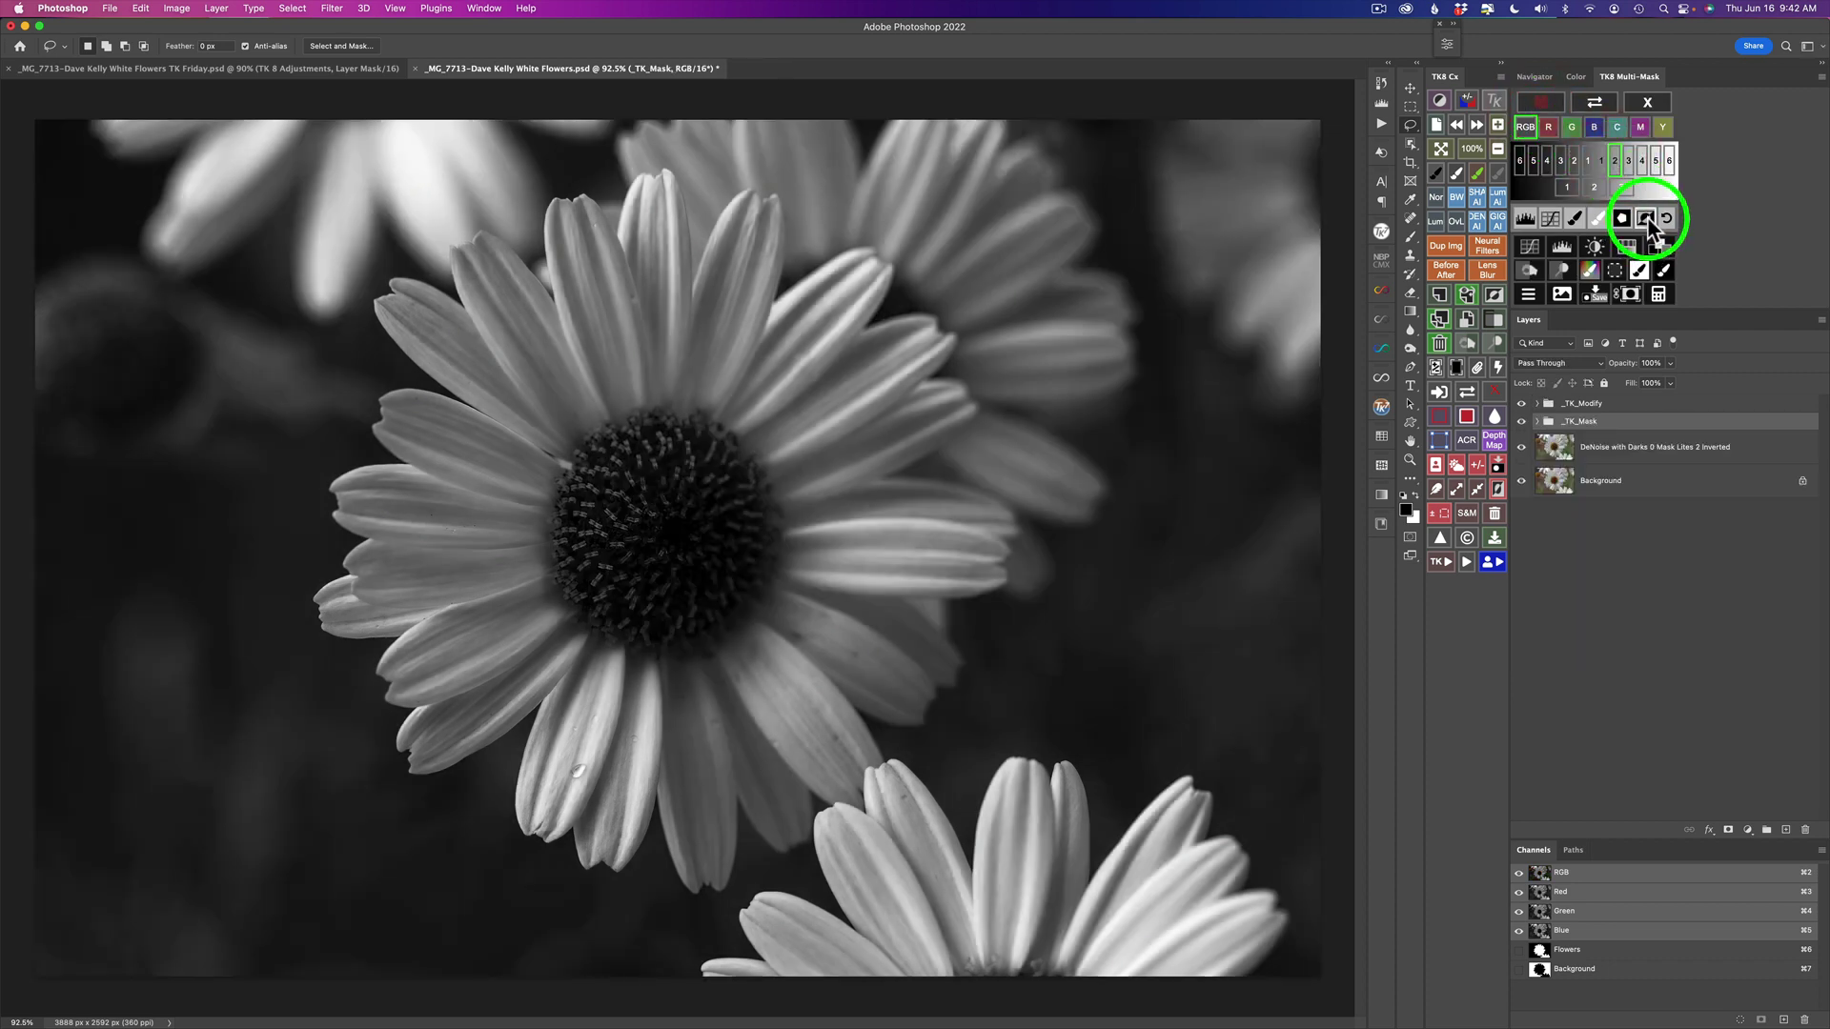
left_click(1645, 218)
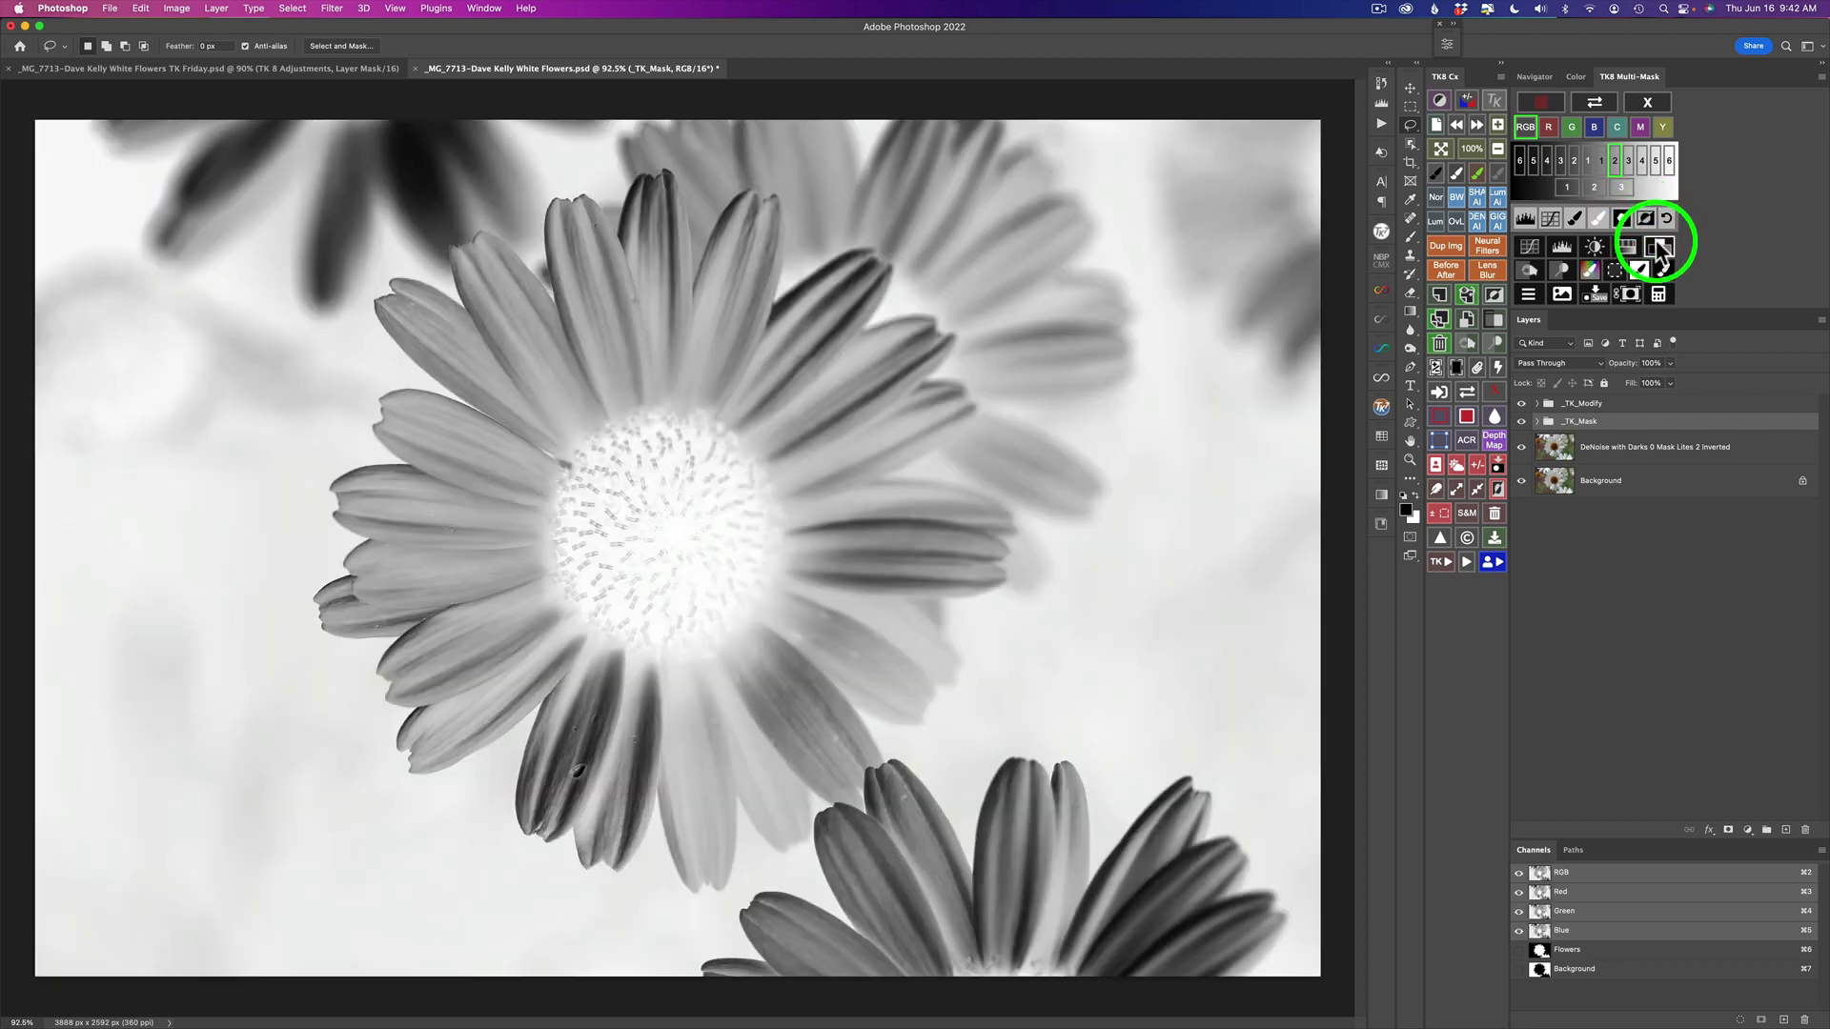
left_click(1630, 297)
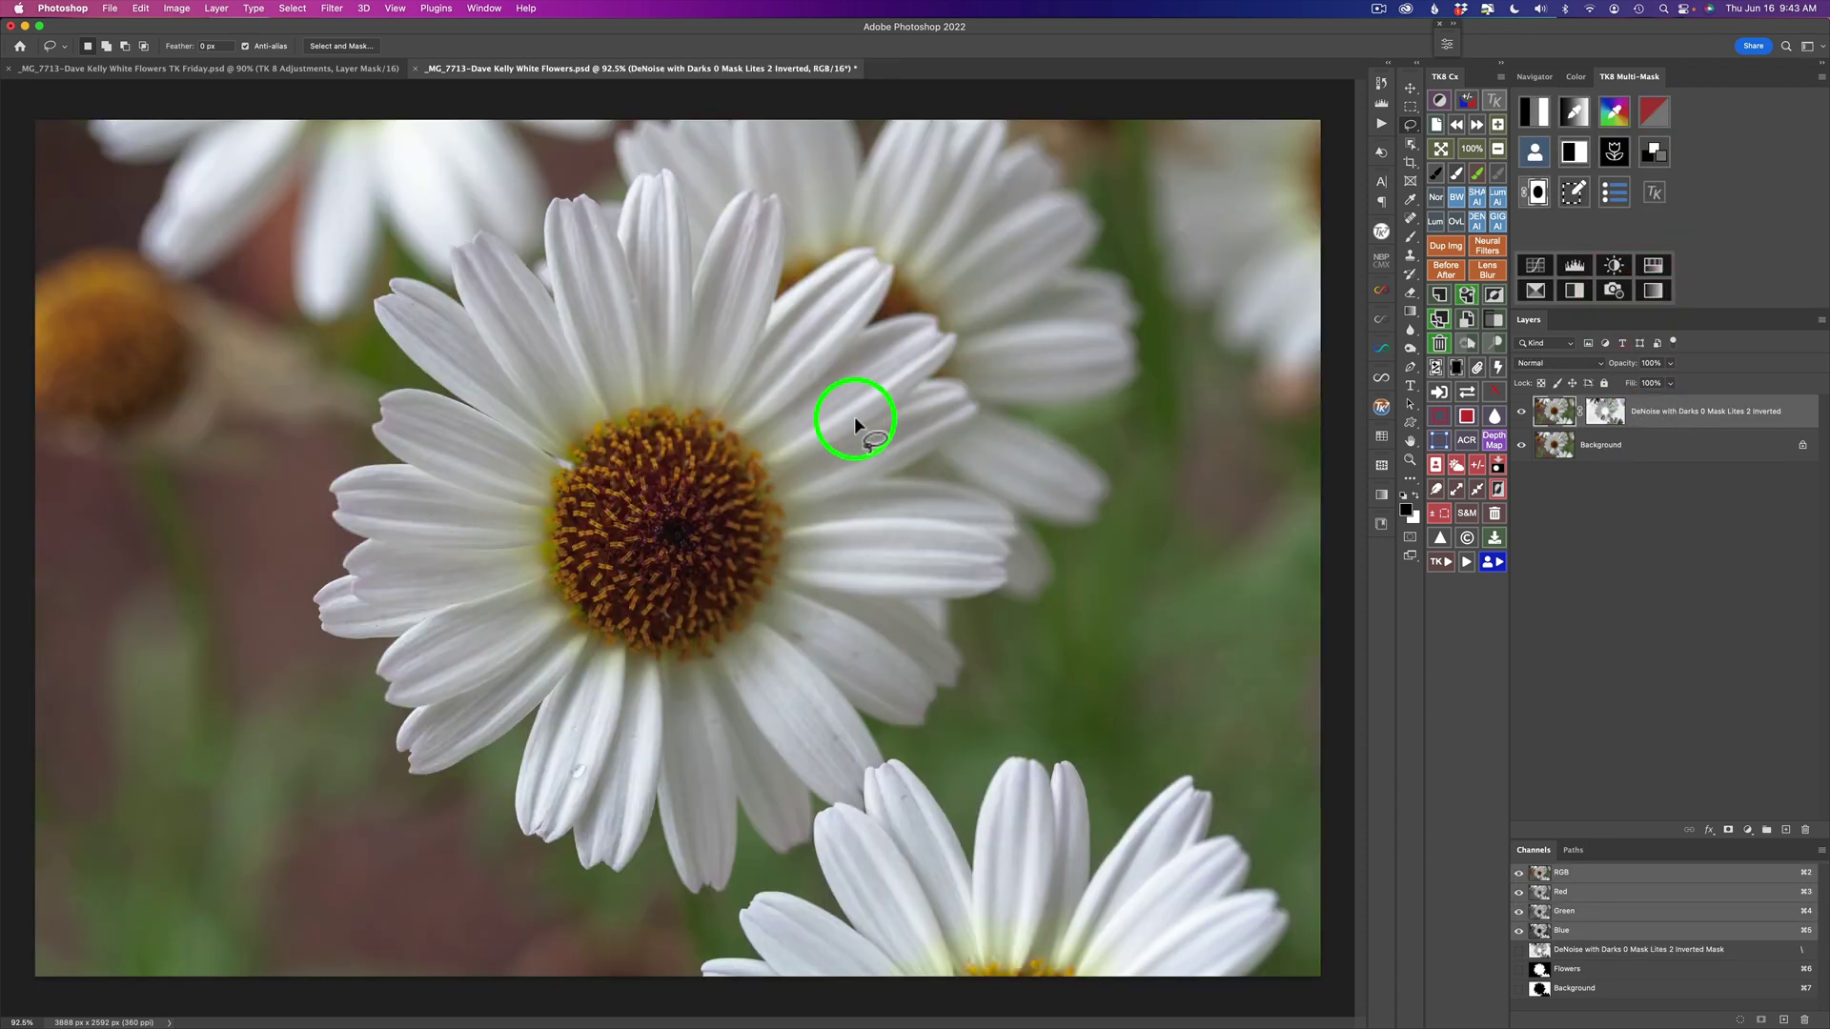
Step: Inspect the masked noise reduction up close on the flower's centre and petals
scroll(844, 416, "up", 5)
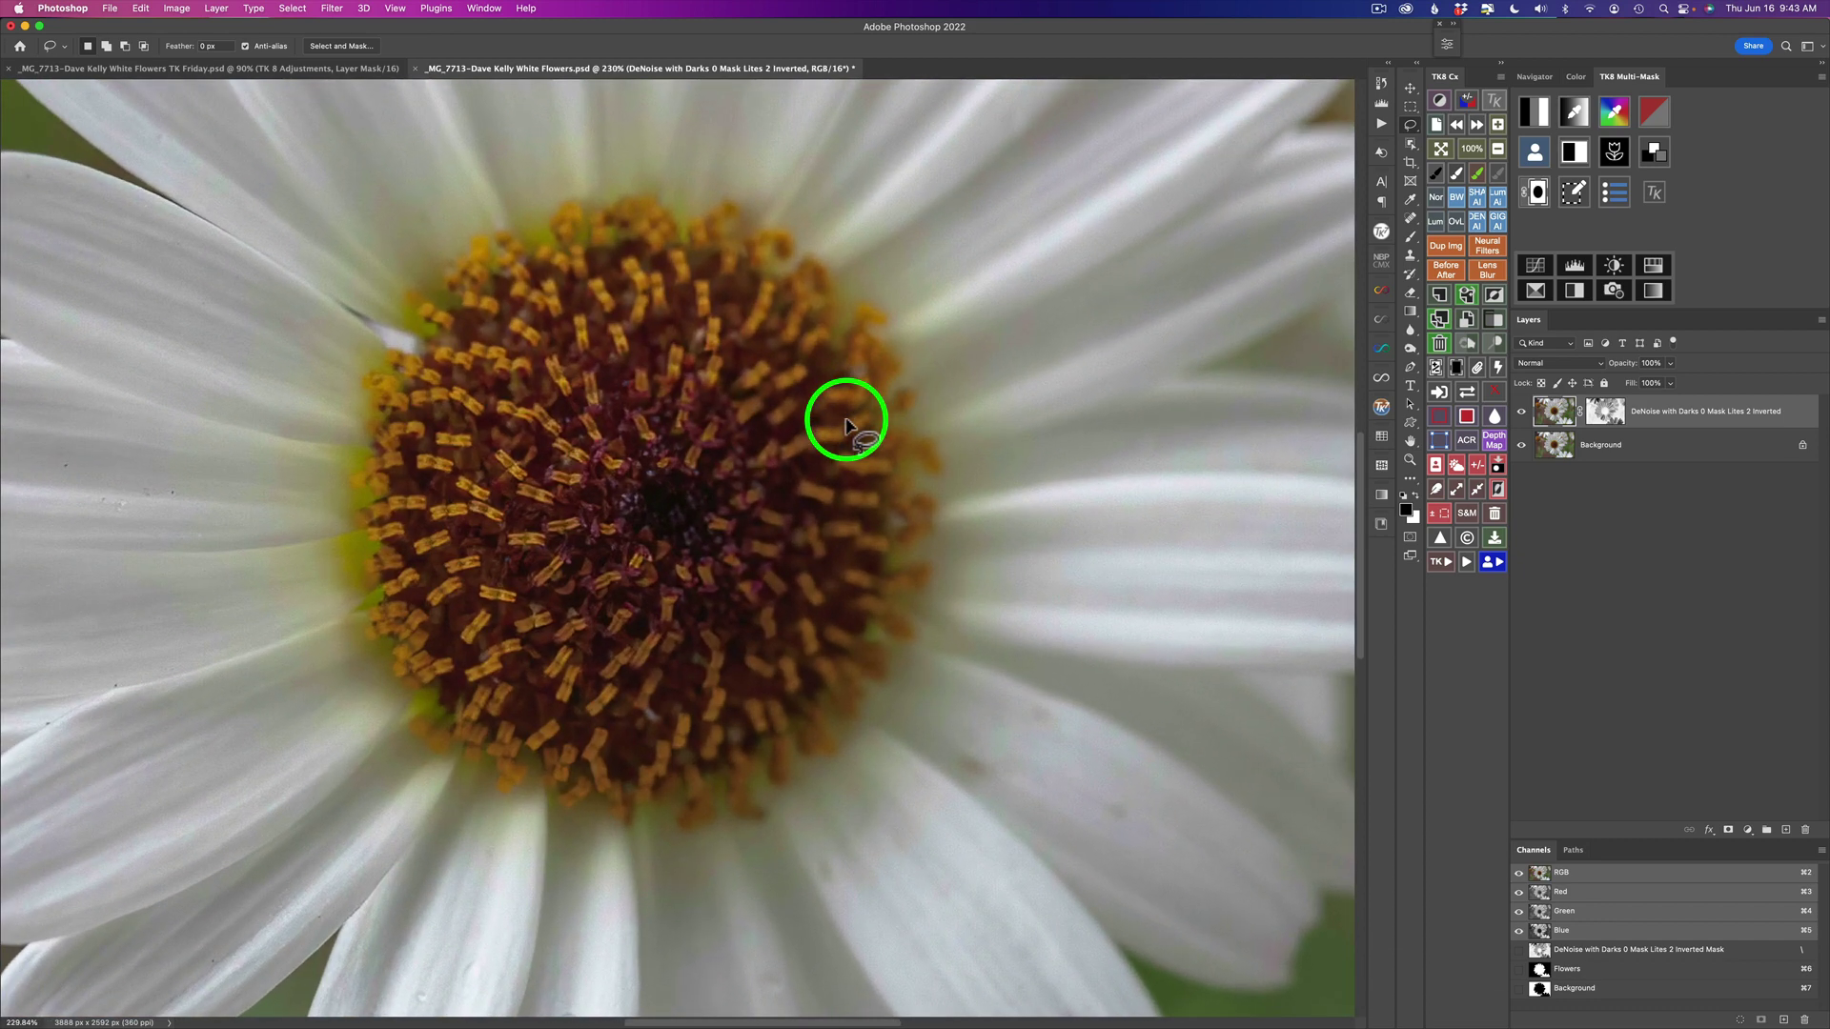
scroll(844, 419, "up", 3)
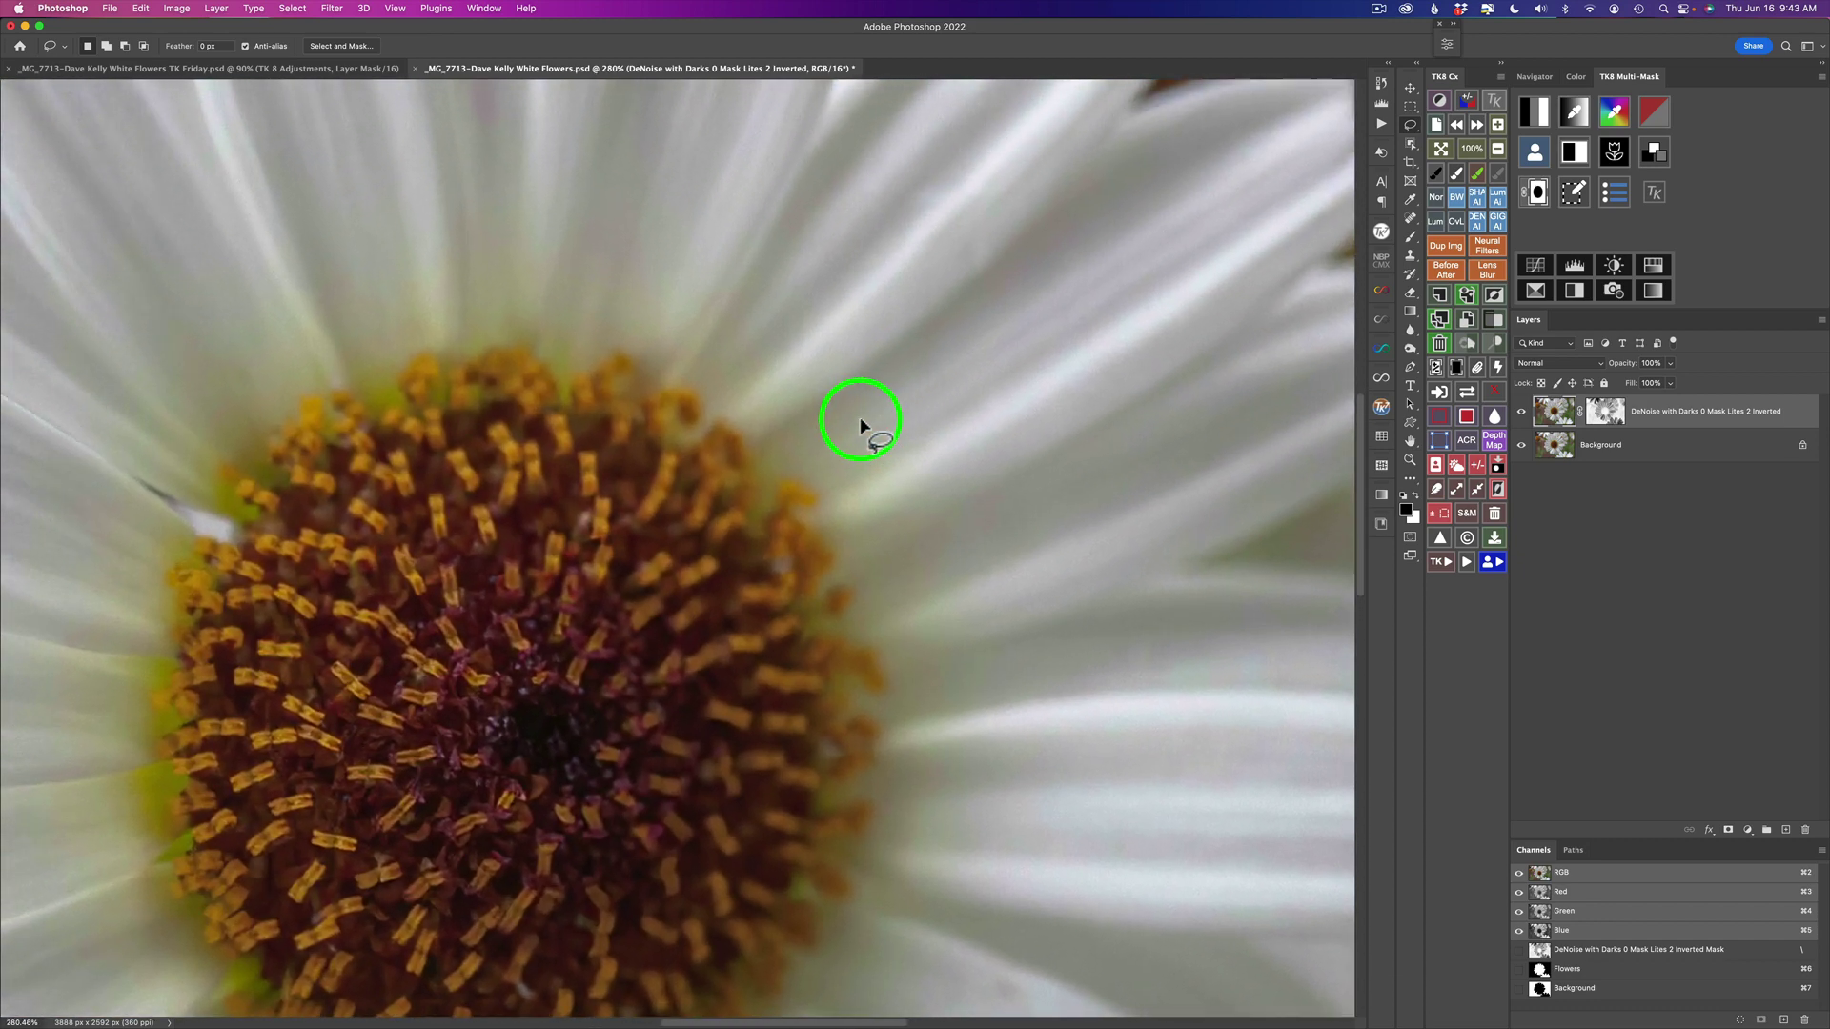
scroll(812, 423, "up", 3)
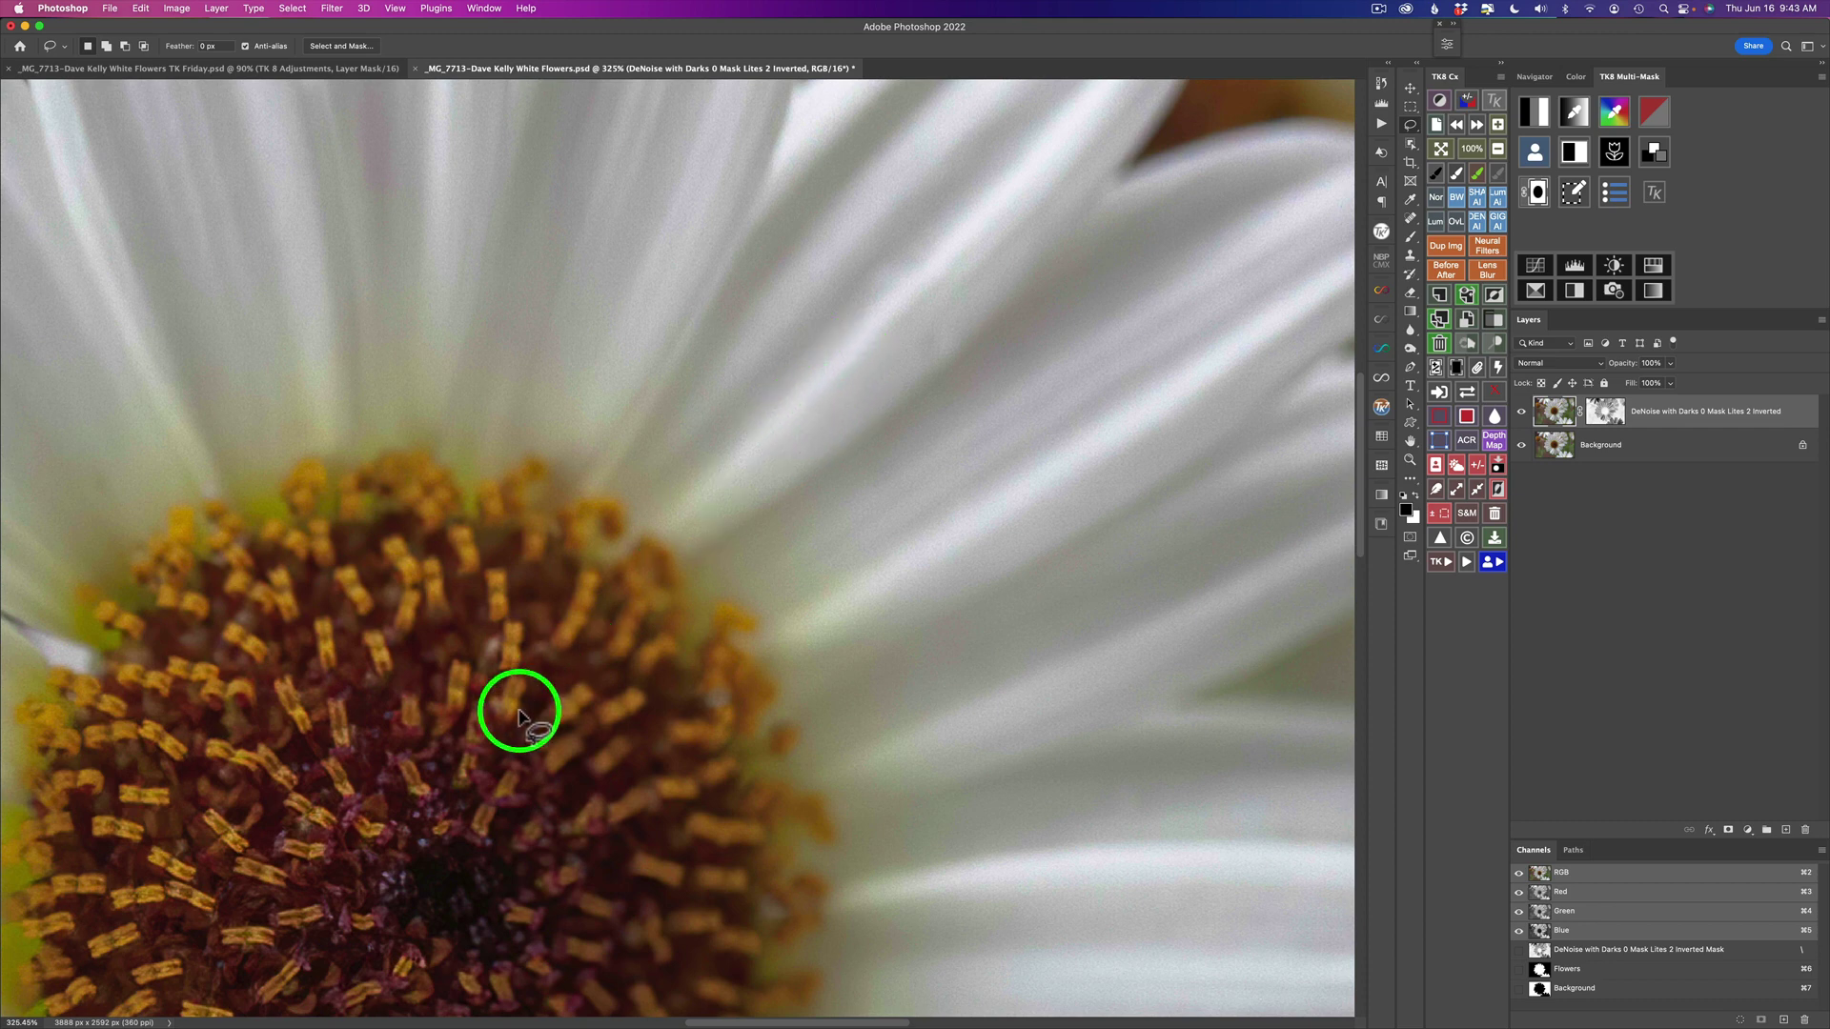
scroll(553, 685, "down", 6)
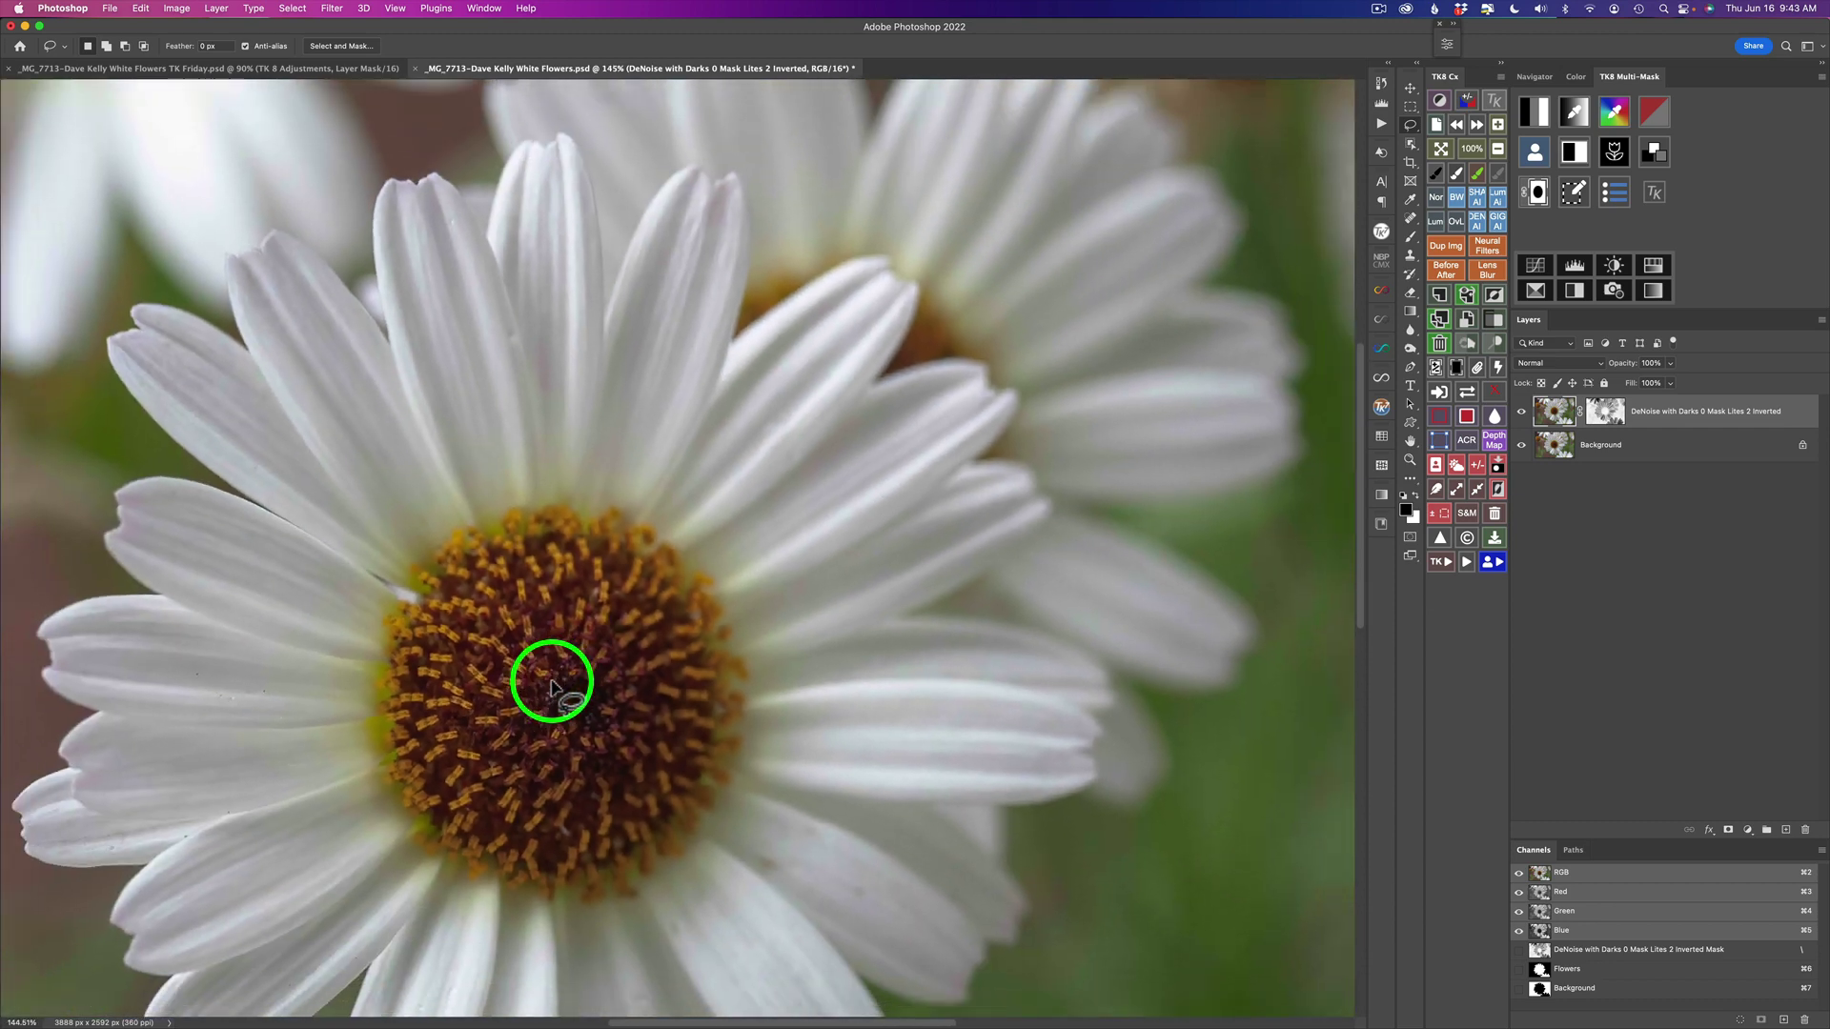
scroll(543, 680, "up", 1)
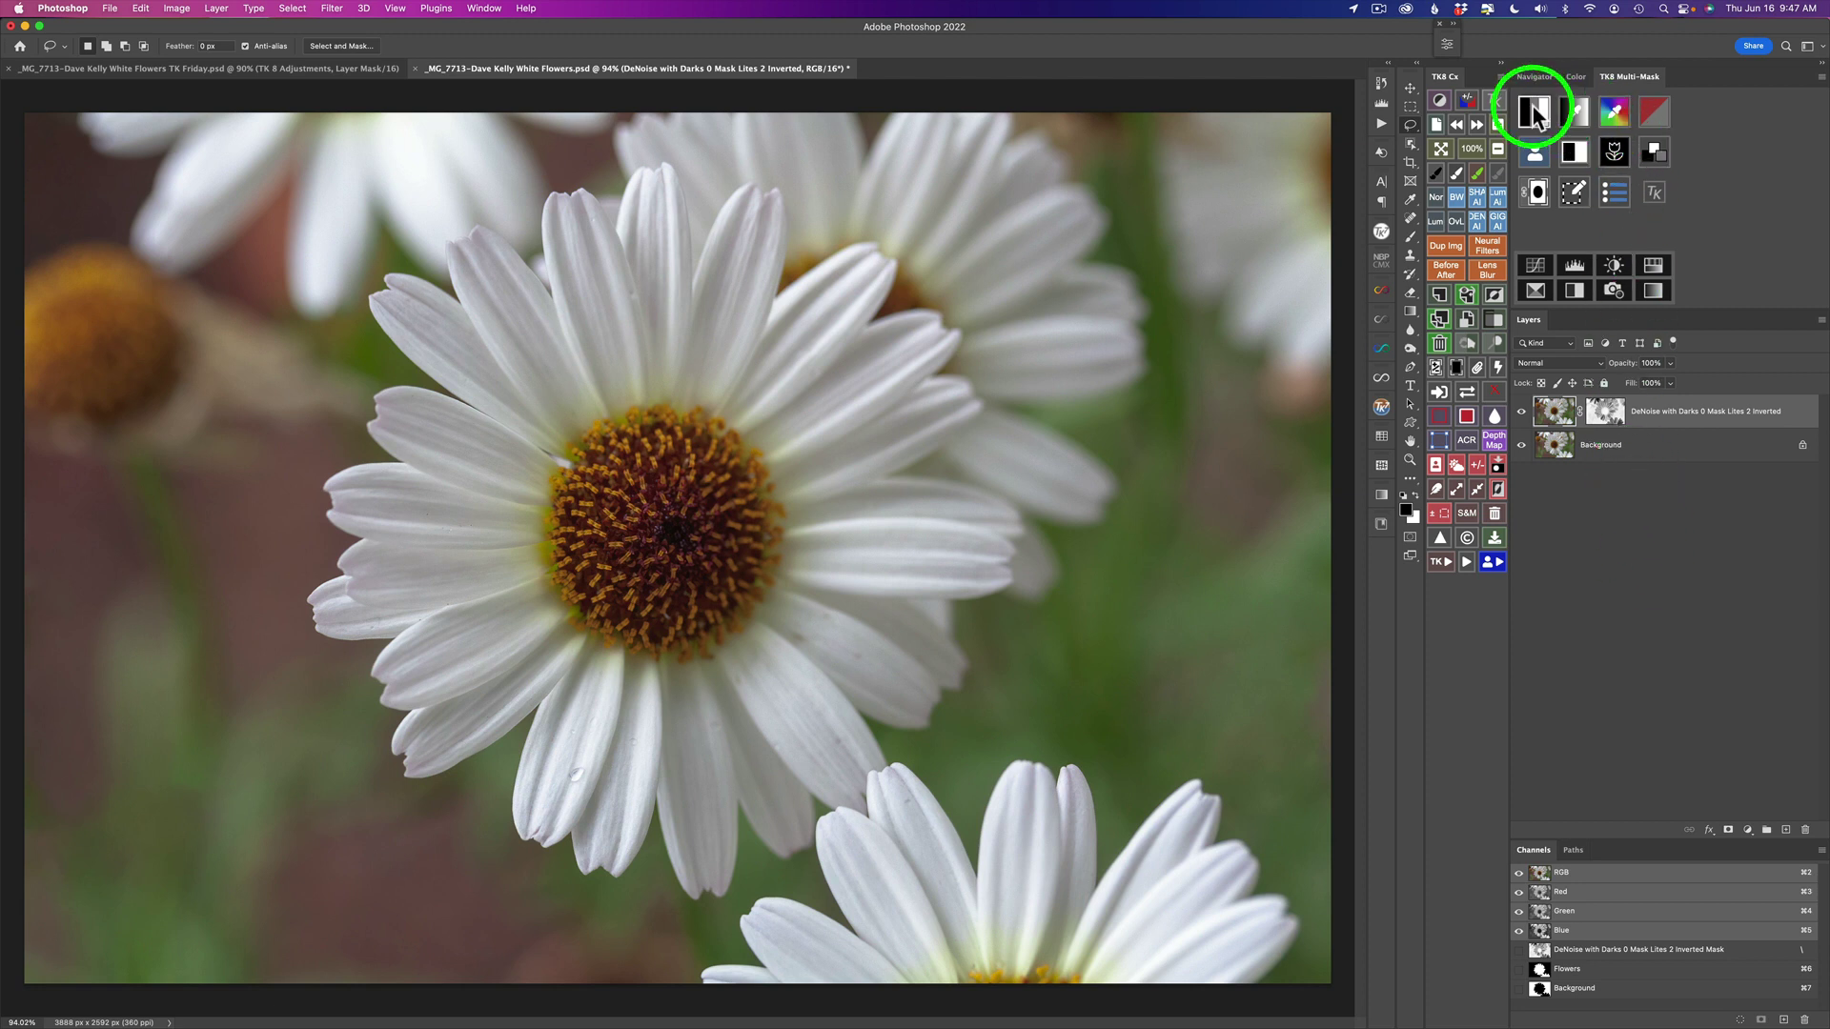
Step: Generate a Midtones 3 luminosity mask and output it to a new Color Grading adjustment layer
left_click(1535, 114)
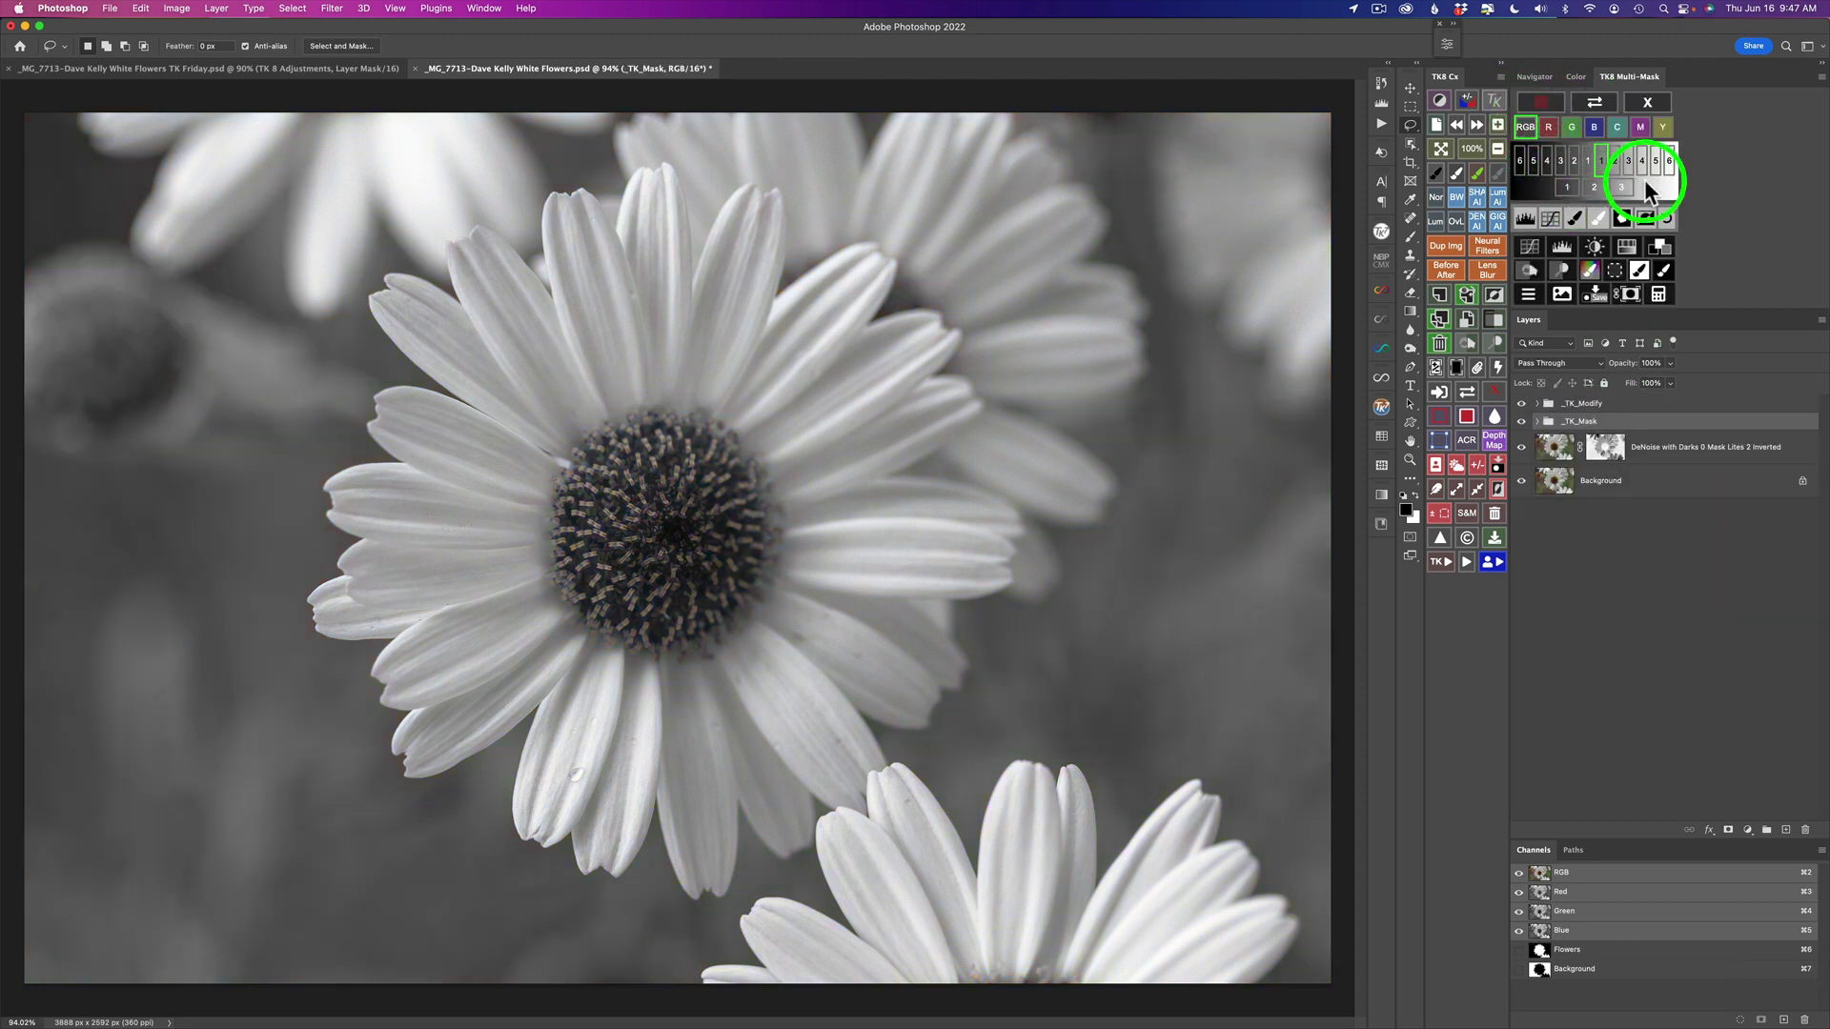
left_click(1626, 185)
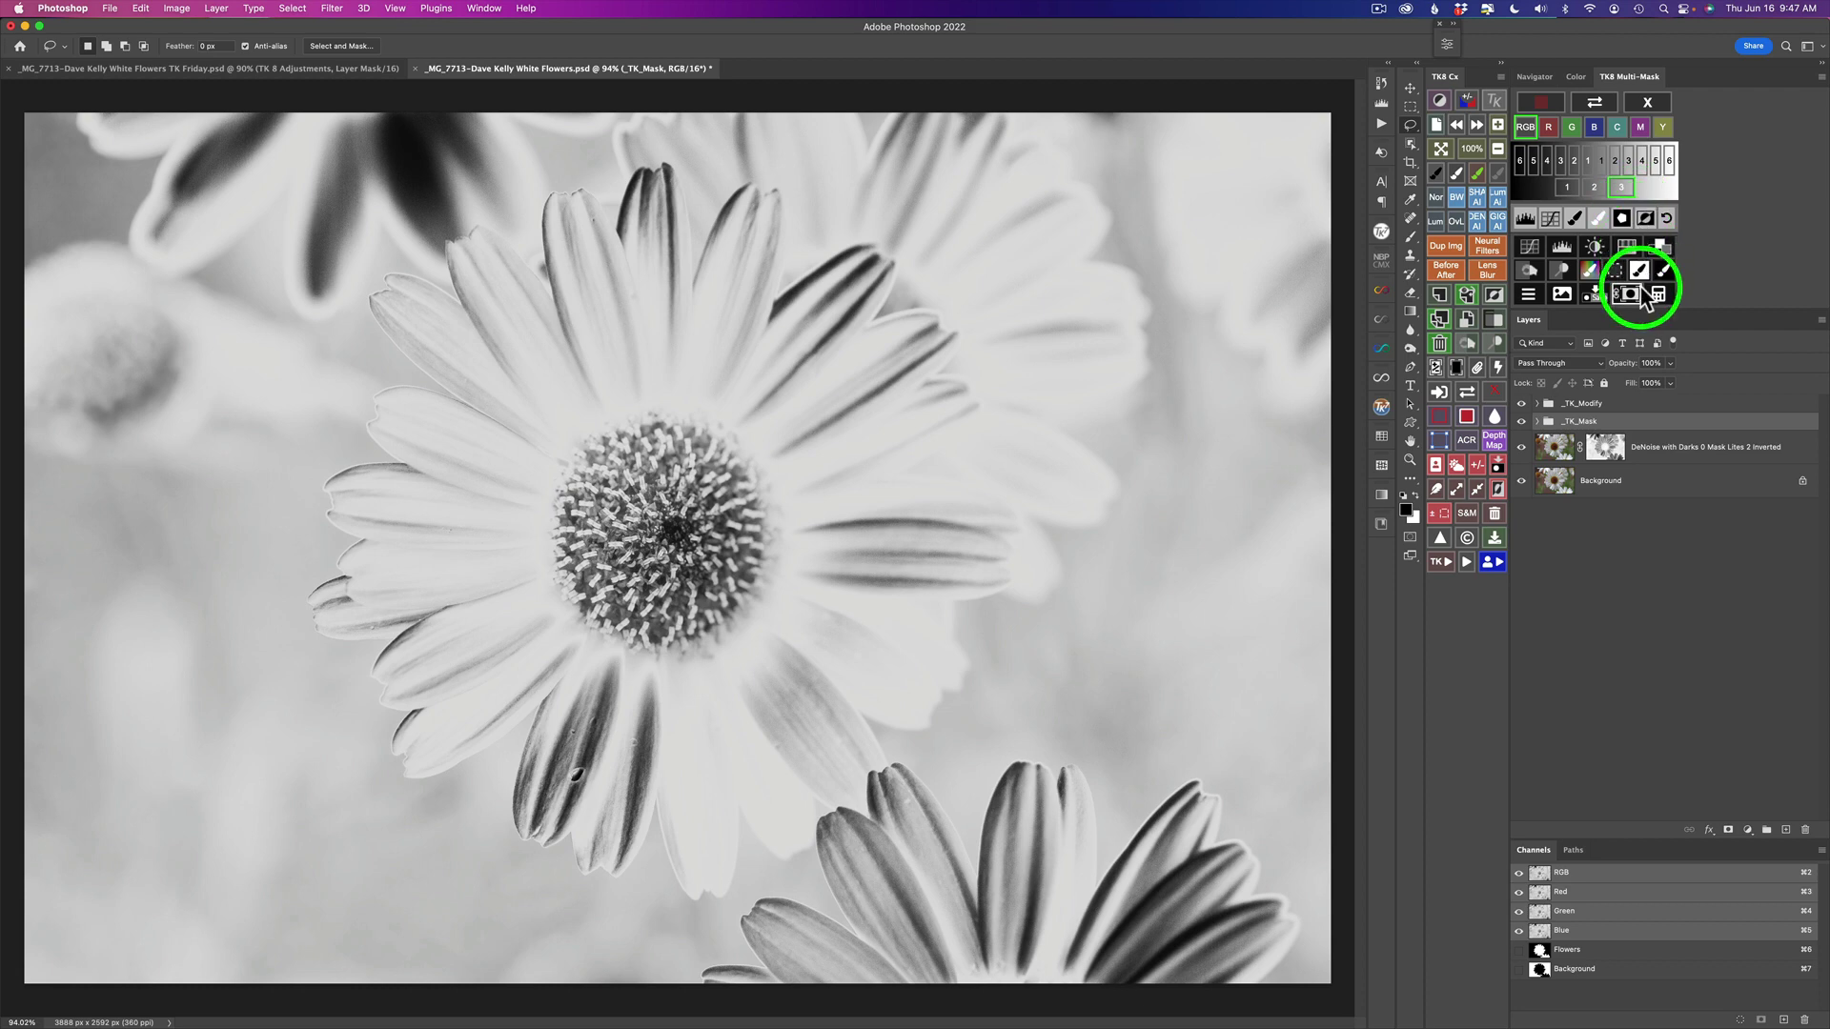
left_click(1659, 245)
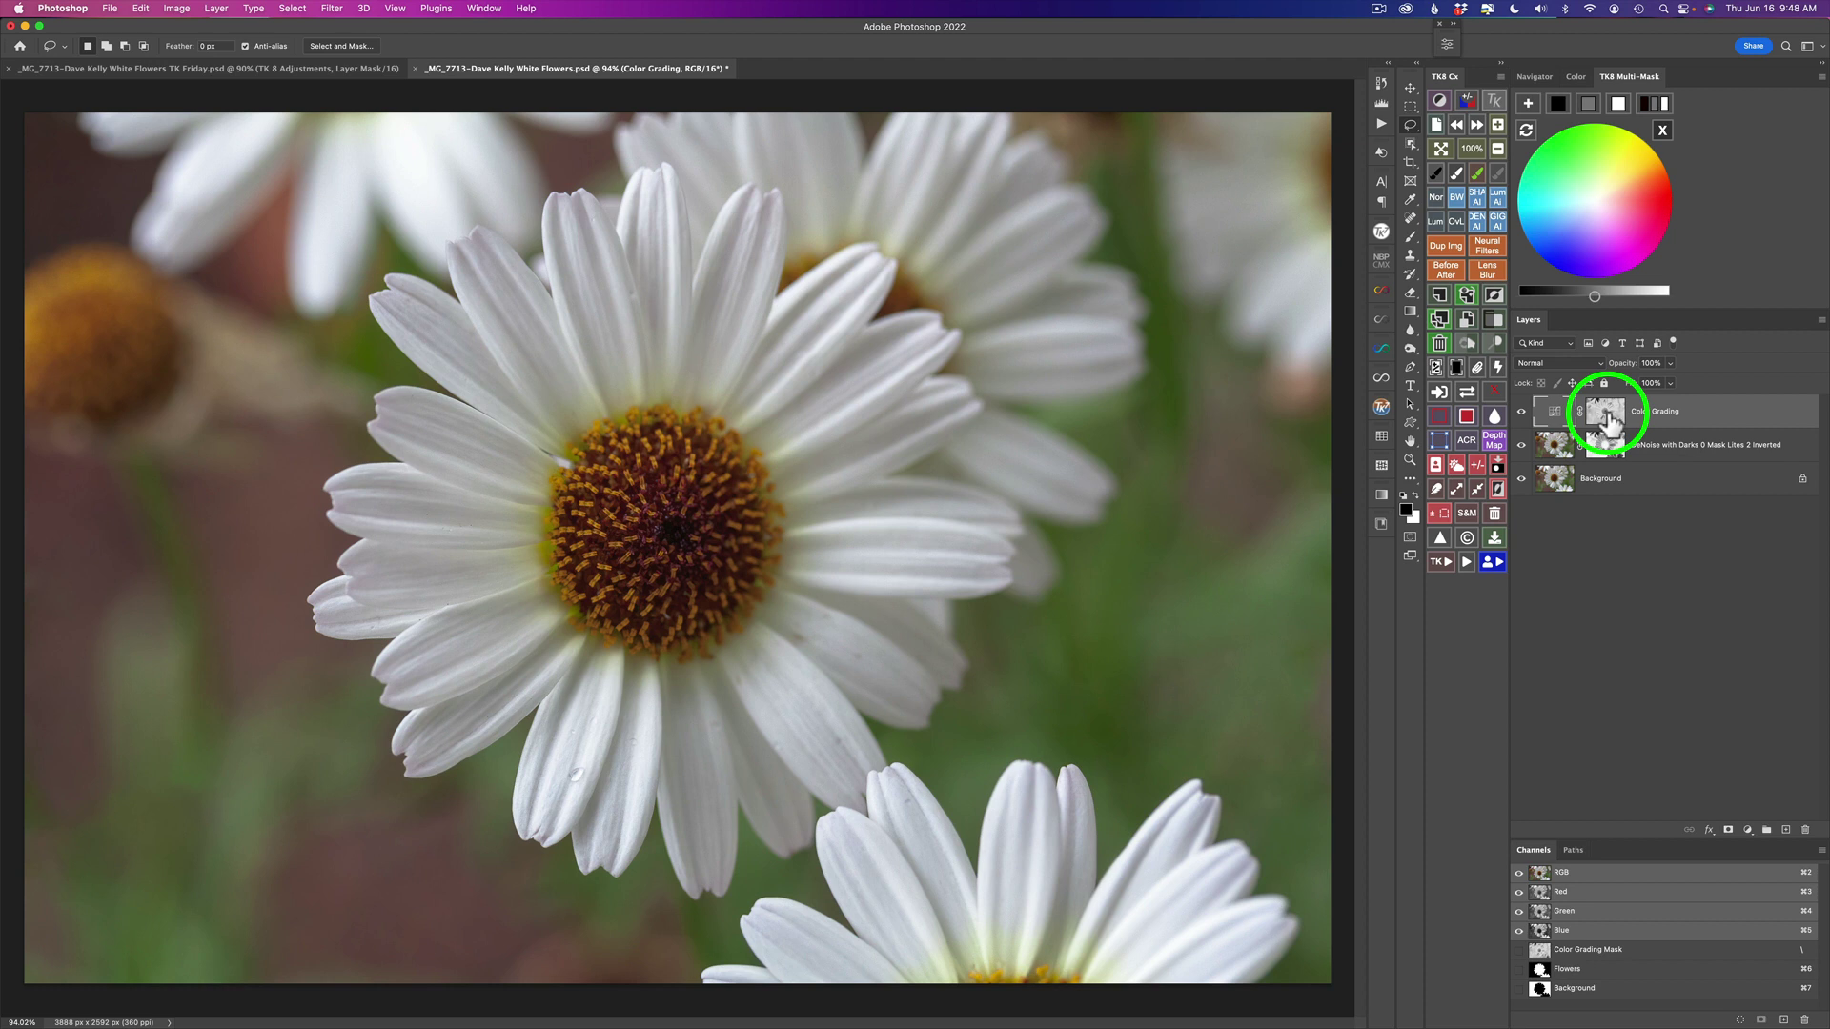
left_click_drag(1609, 426, 1606, 444)
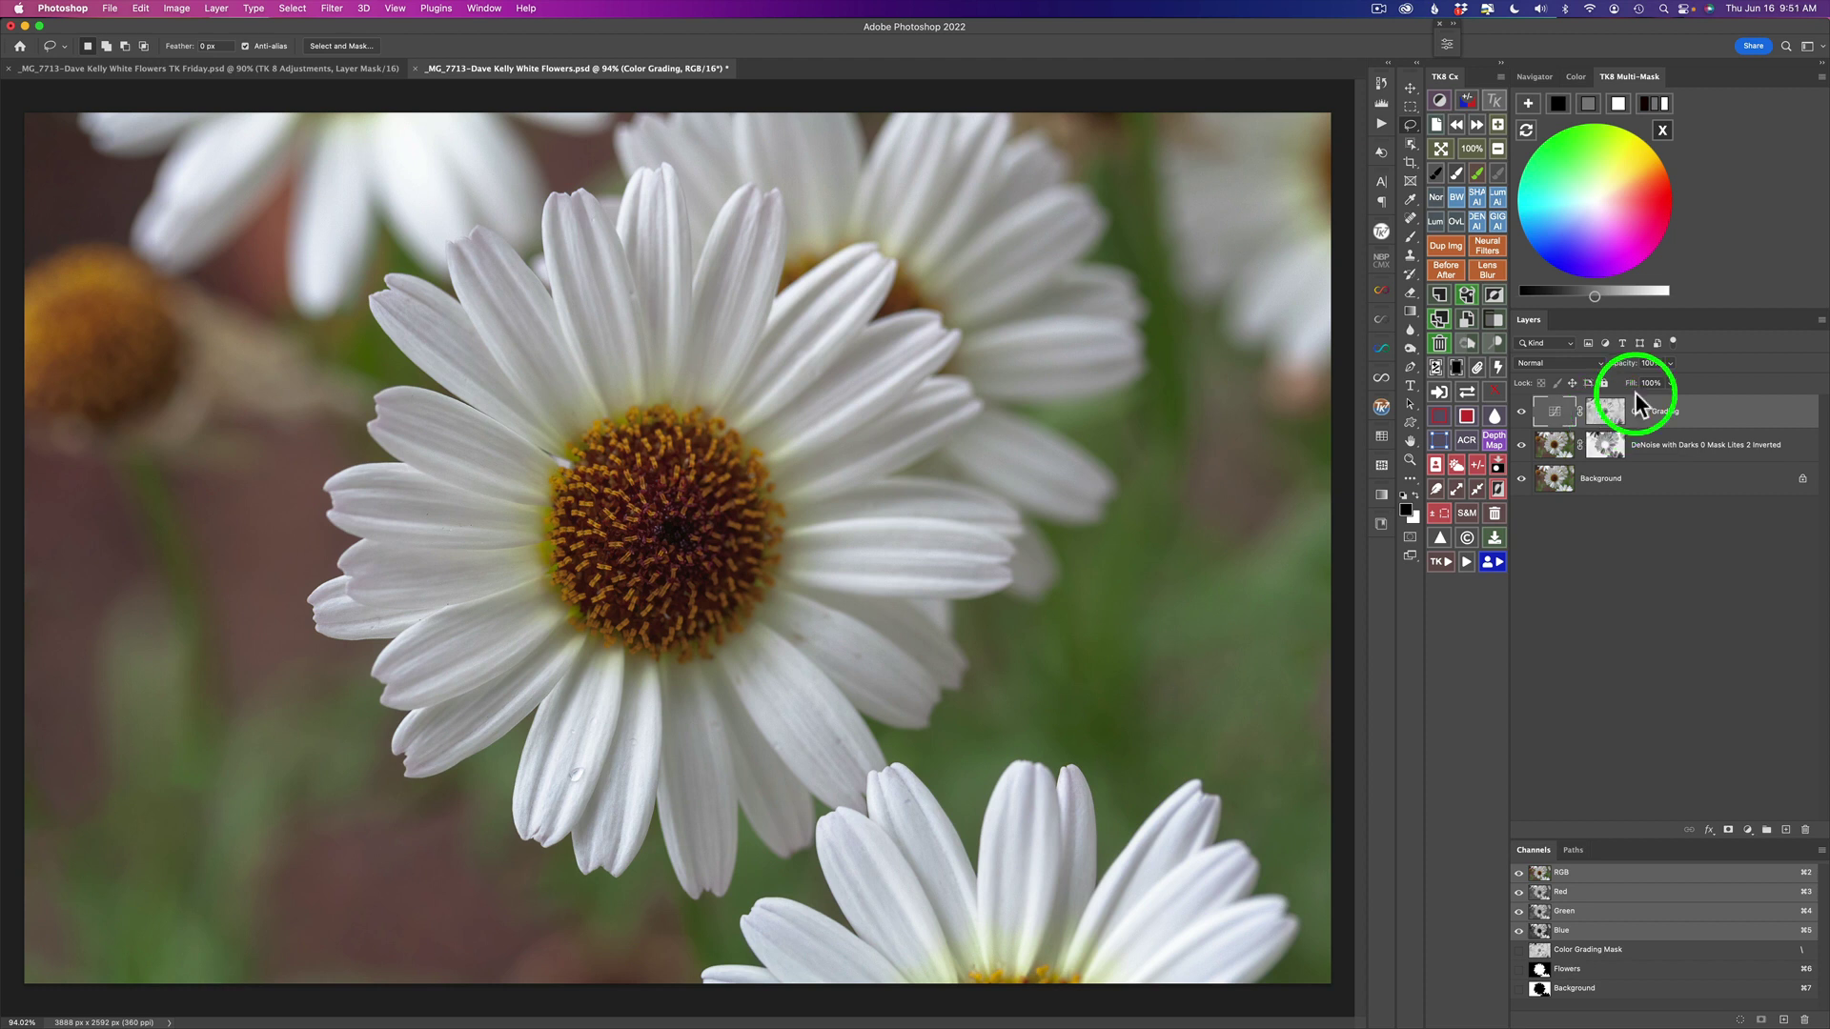
Step: Tint the Color Grading layer's shadows slightly toward warm orange and compare the image with the layer hidden and shown
left_click(1560, 105)
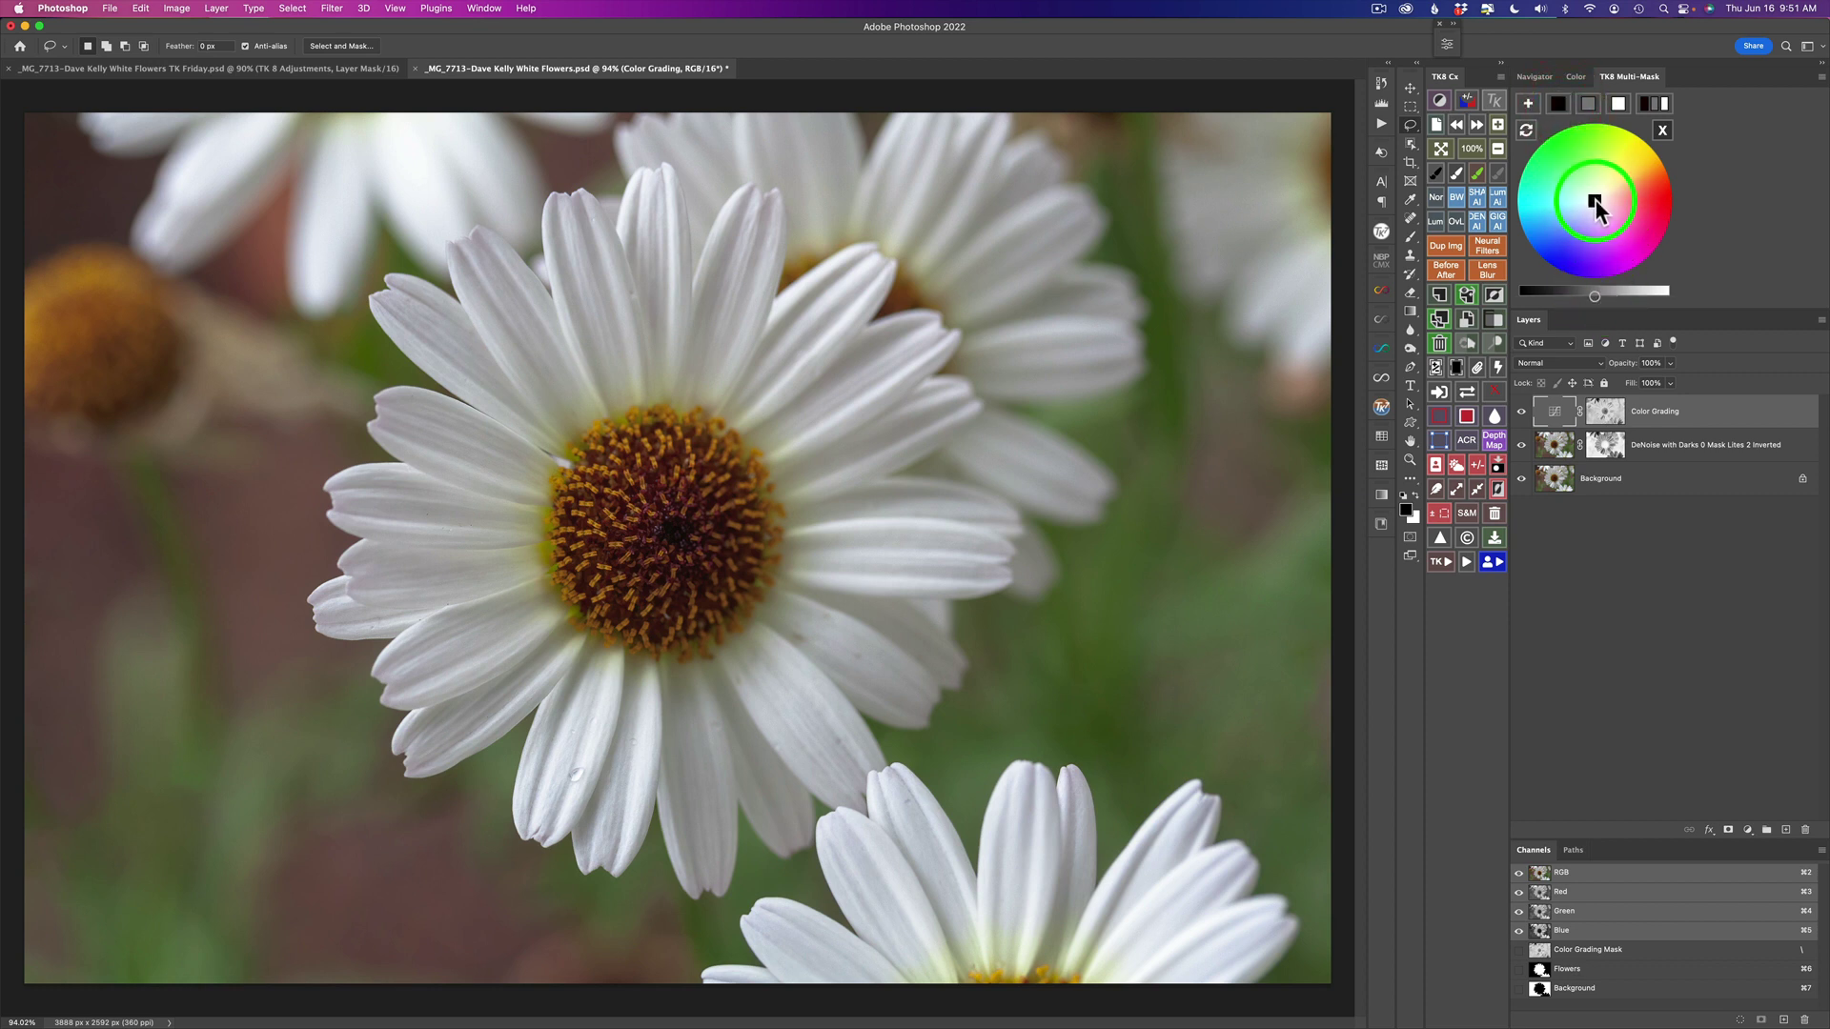
left_click_drag(1595, 198, 1611, 190)
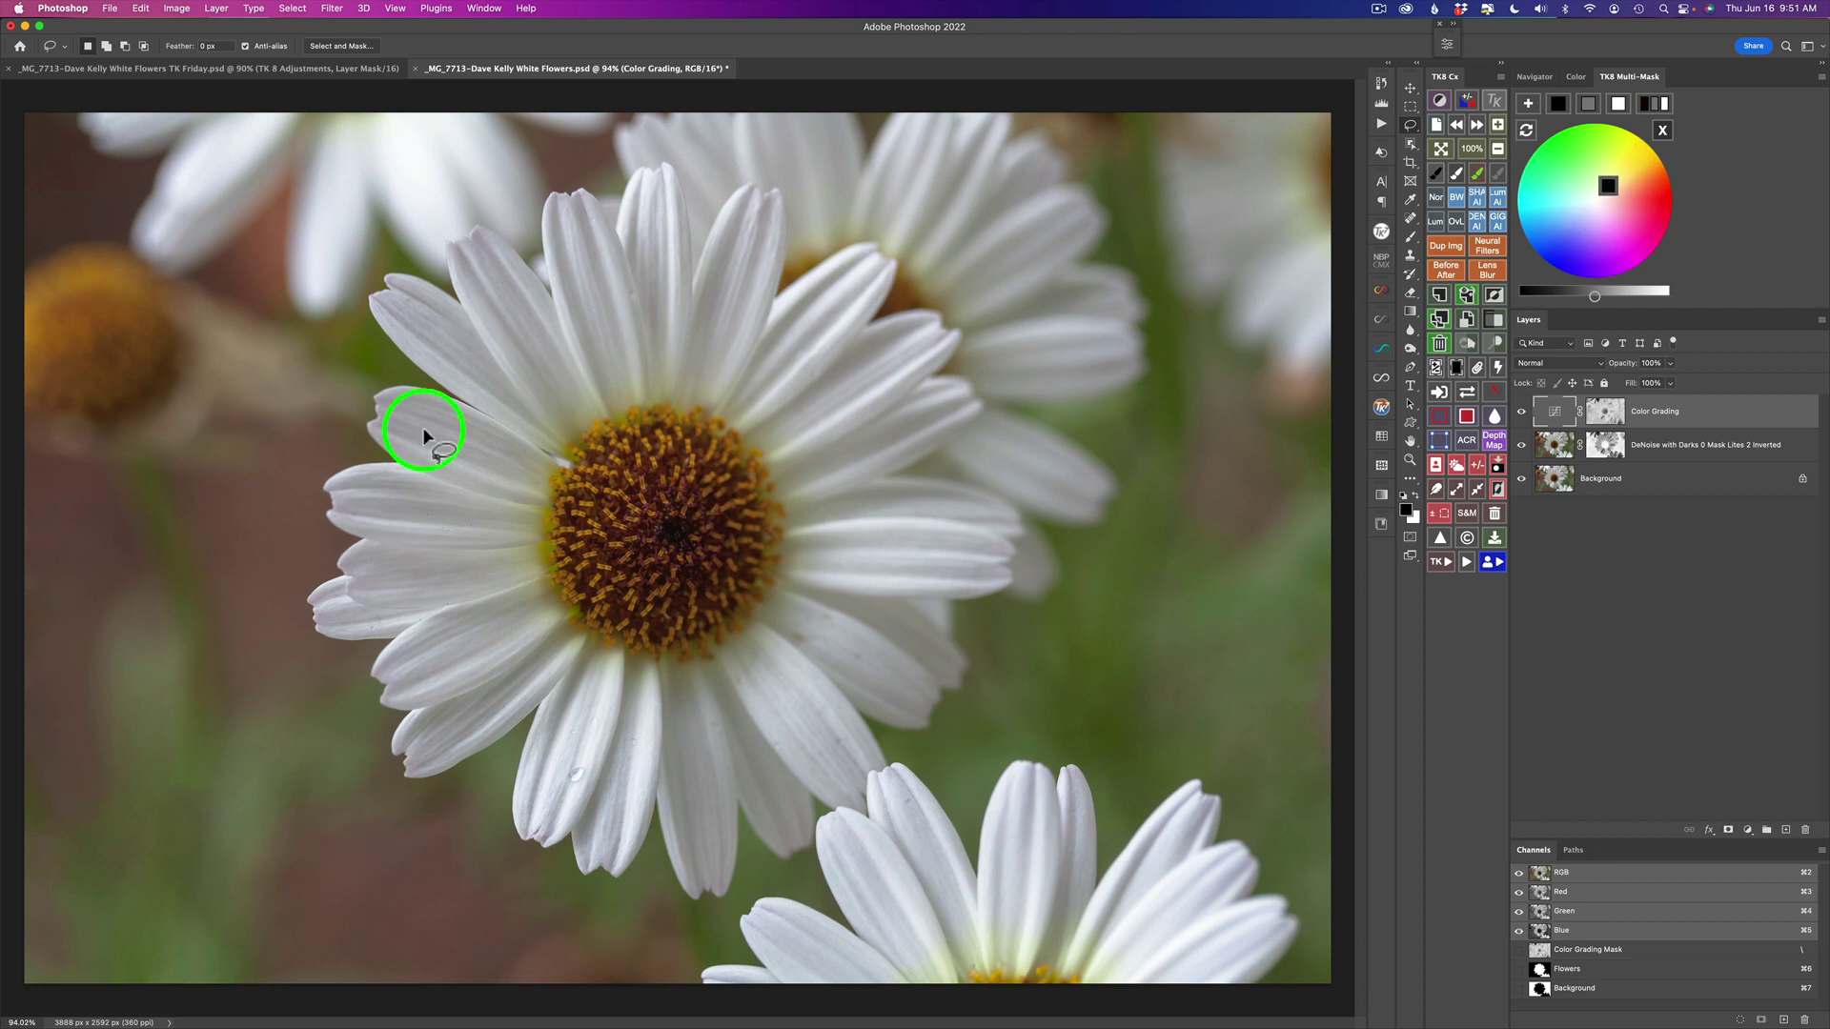
left_click(1521, 412)
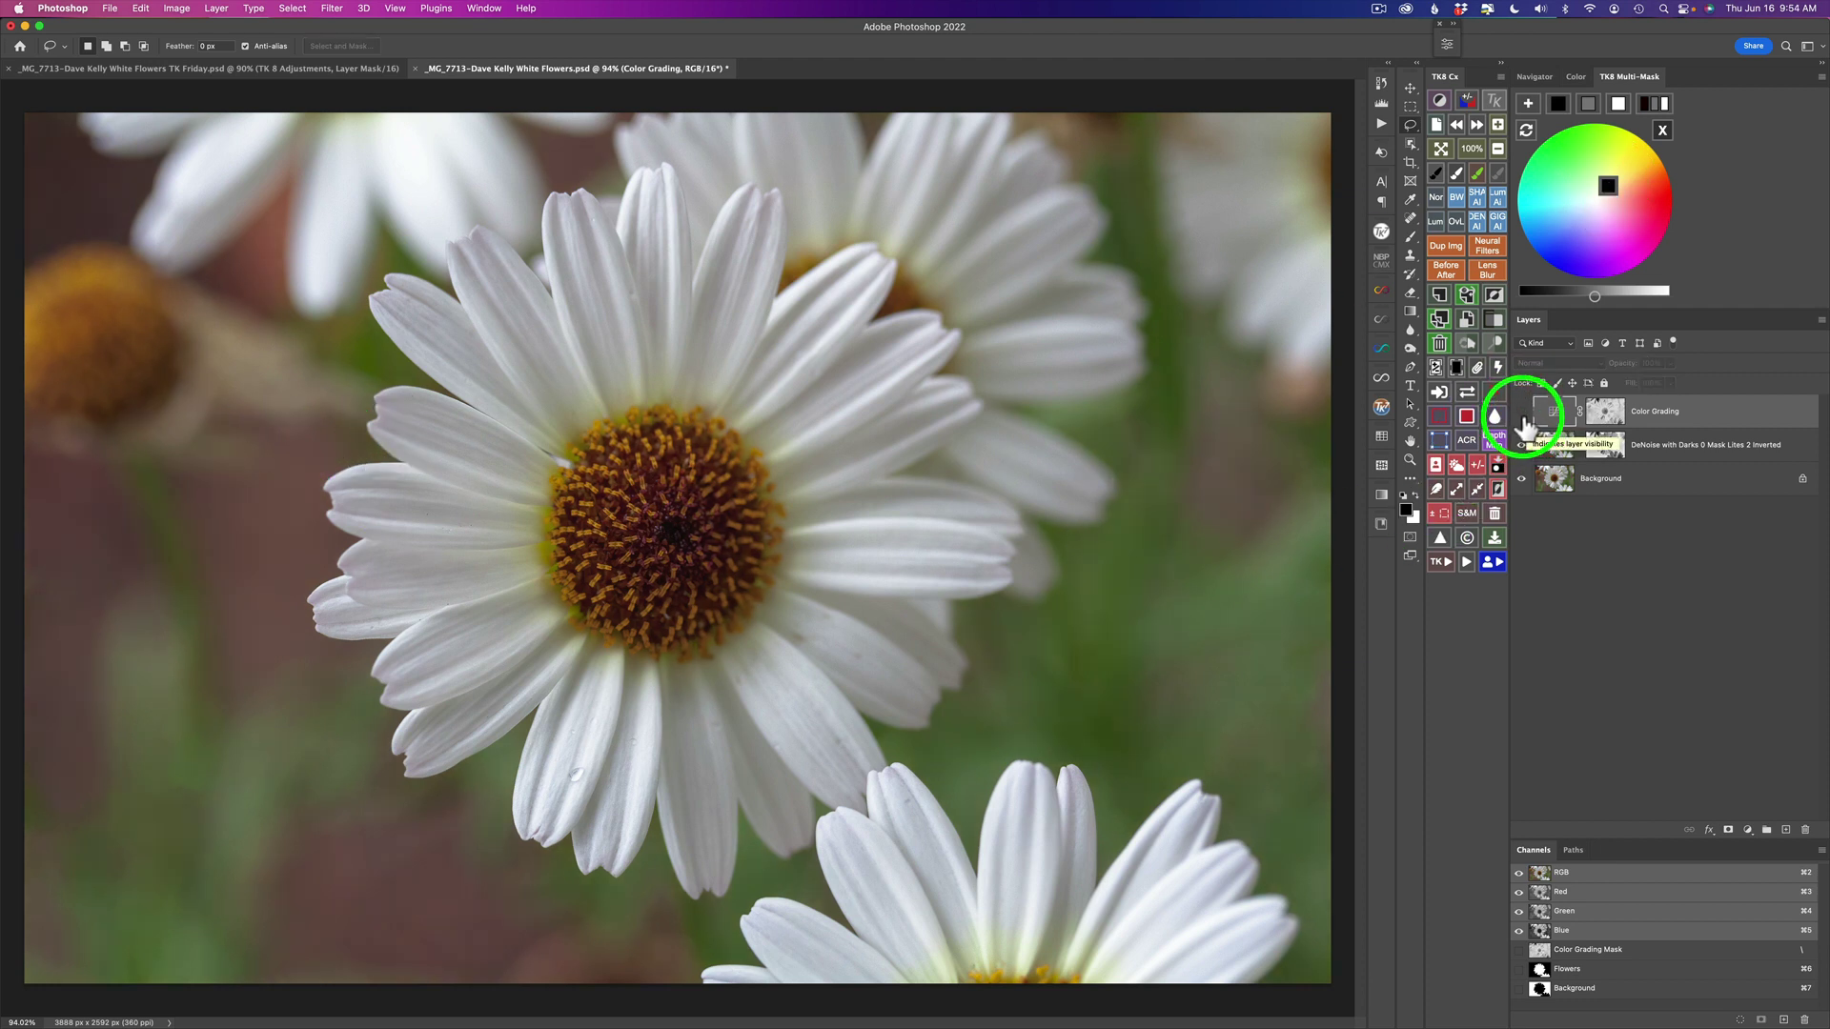
left_click(1522, 412)
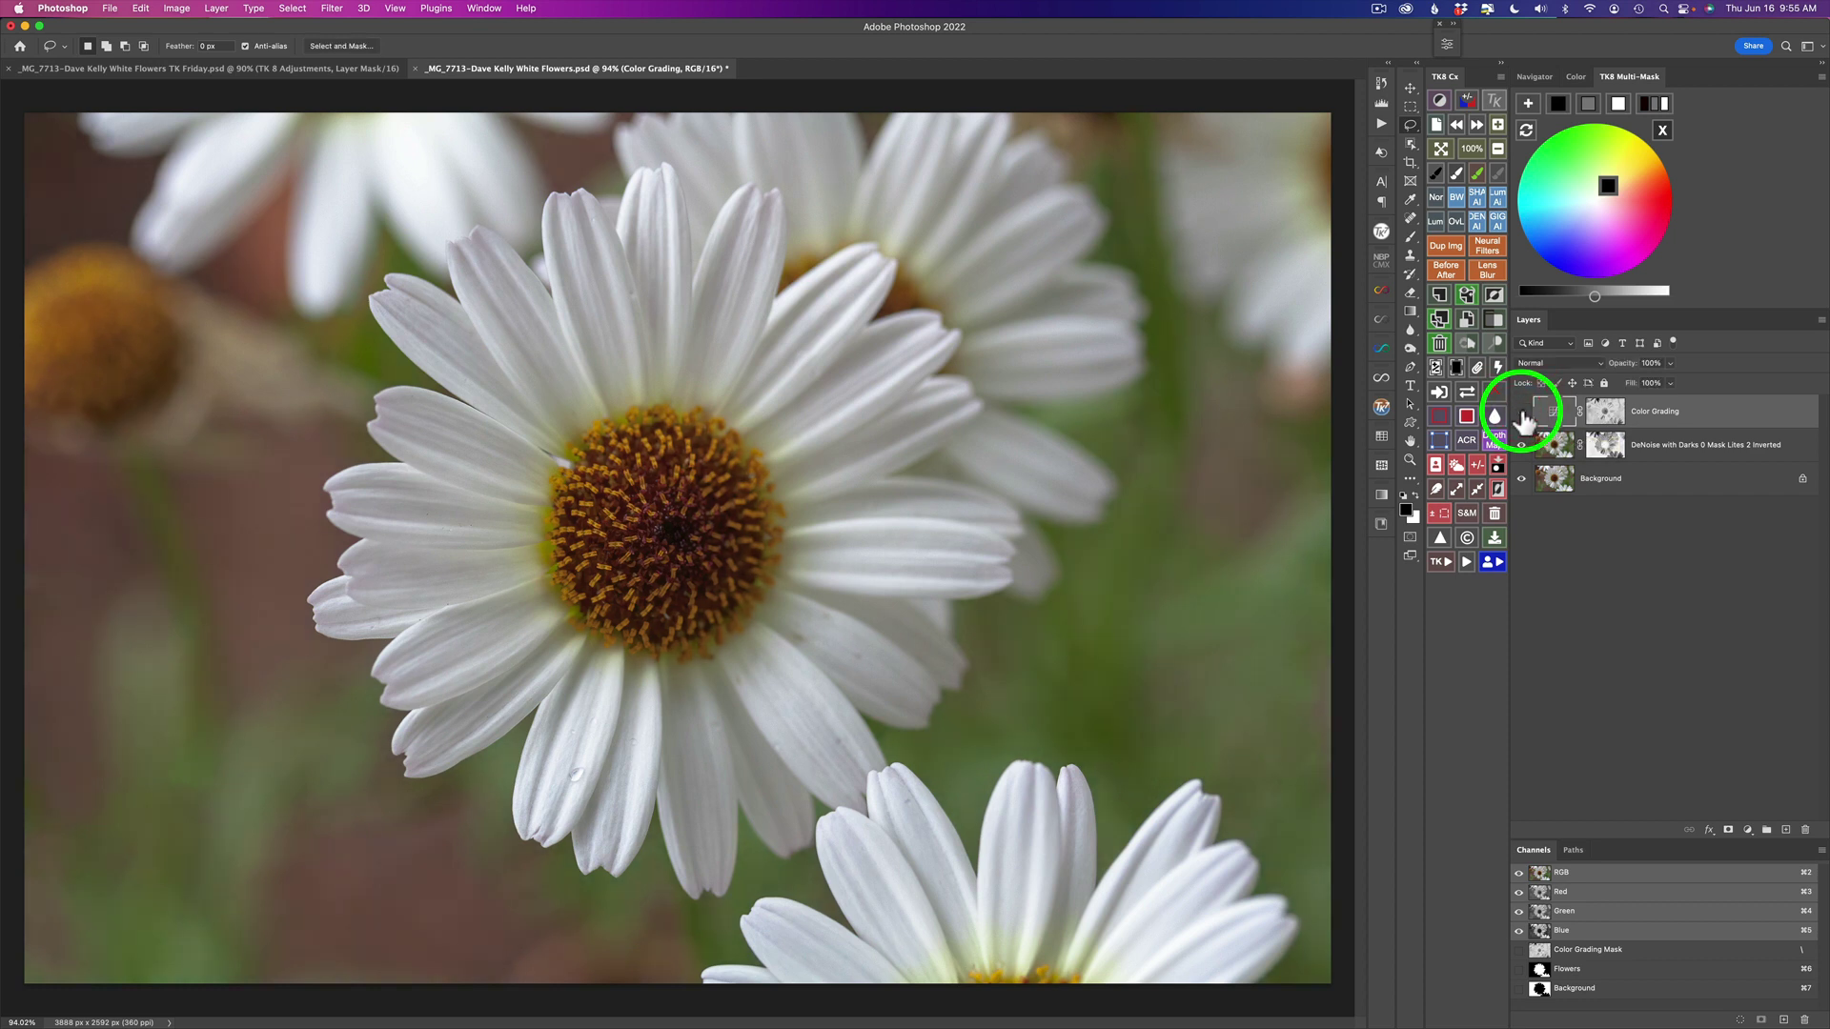
Step: Brighten the Color Grading layer's midtones strongly and compare the image with the layer hidden and shown
left_click(1586, 105)
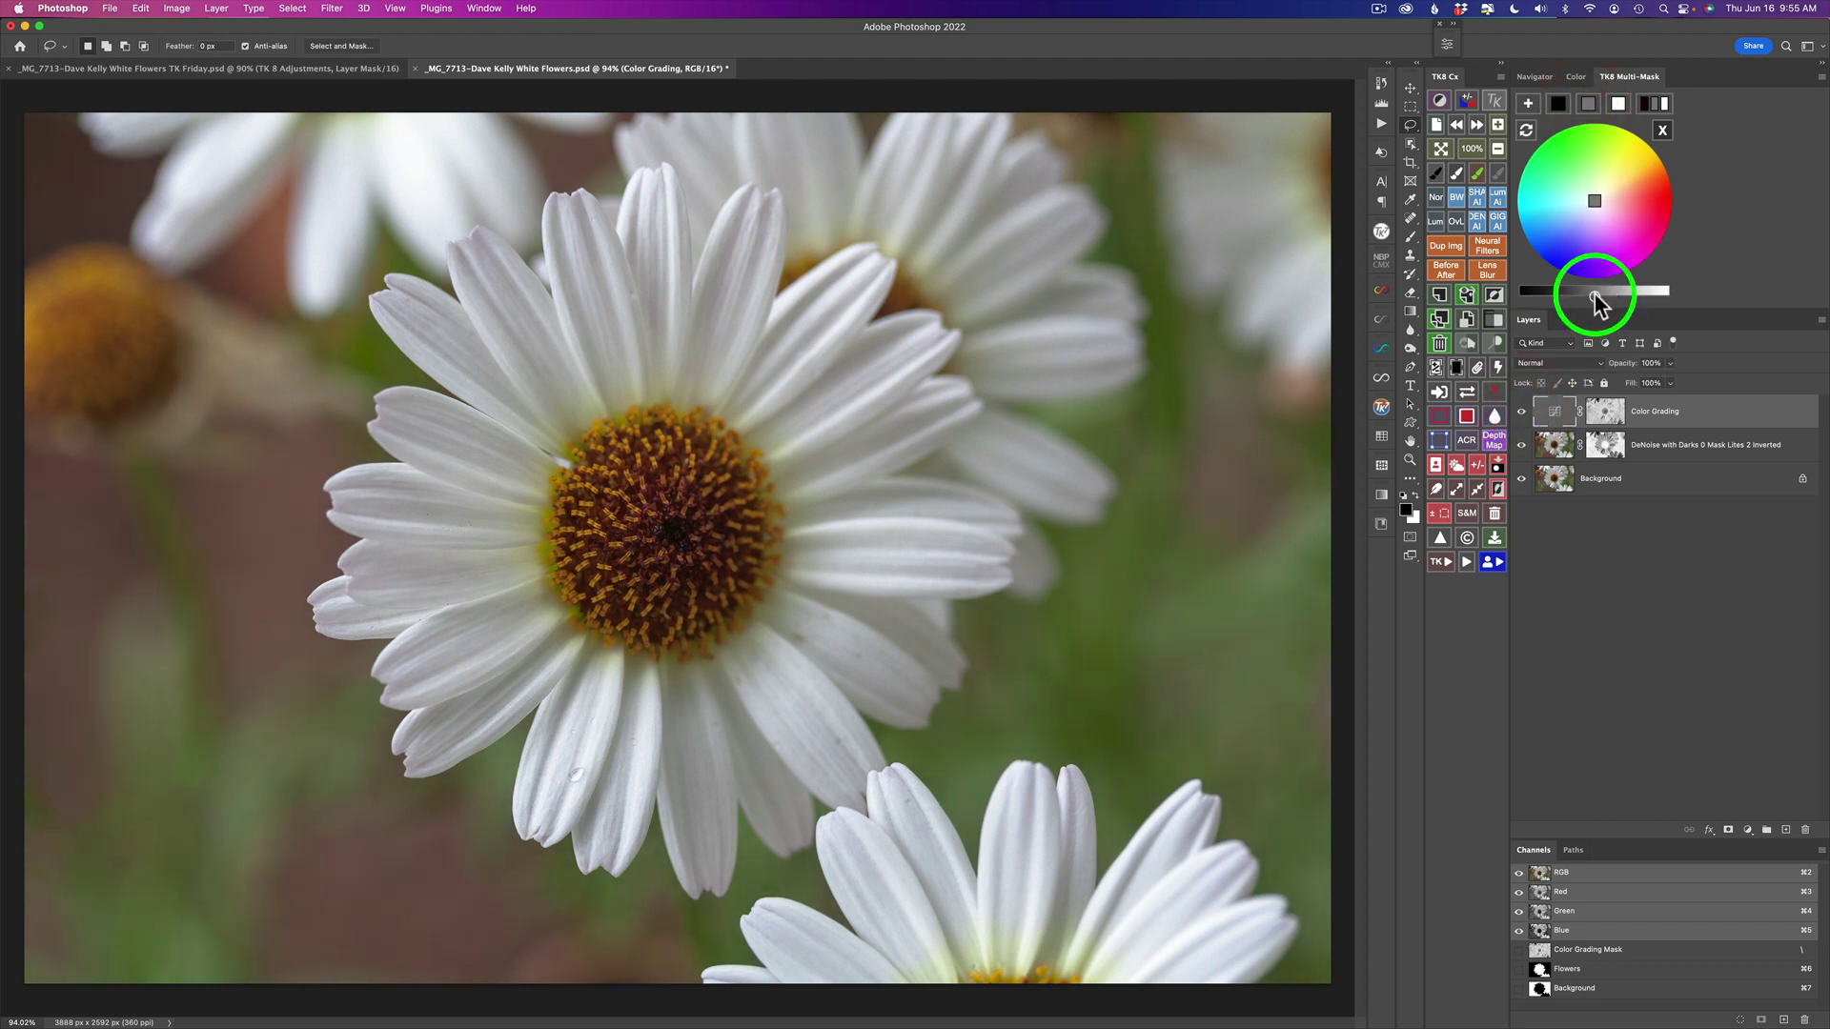
left_click_drag(1626, 298, 1643, 303)
left_click(1643, 300)
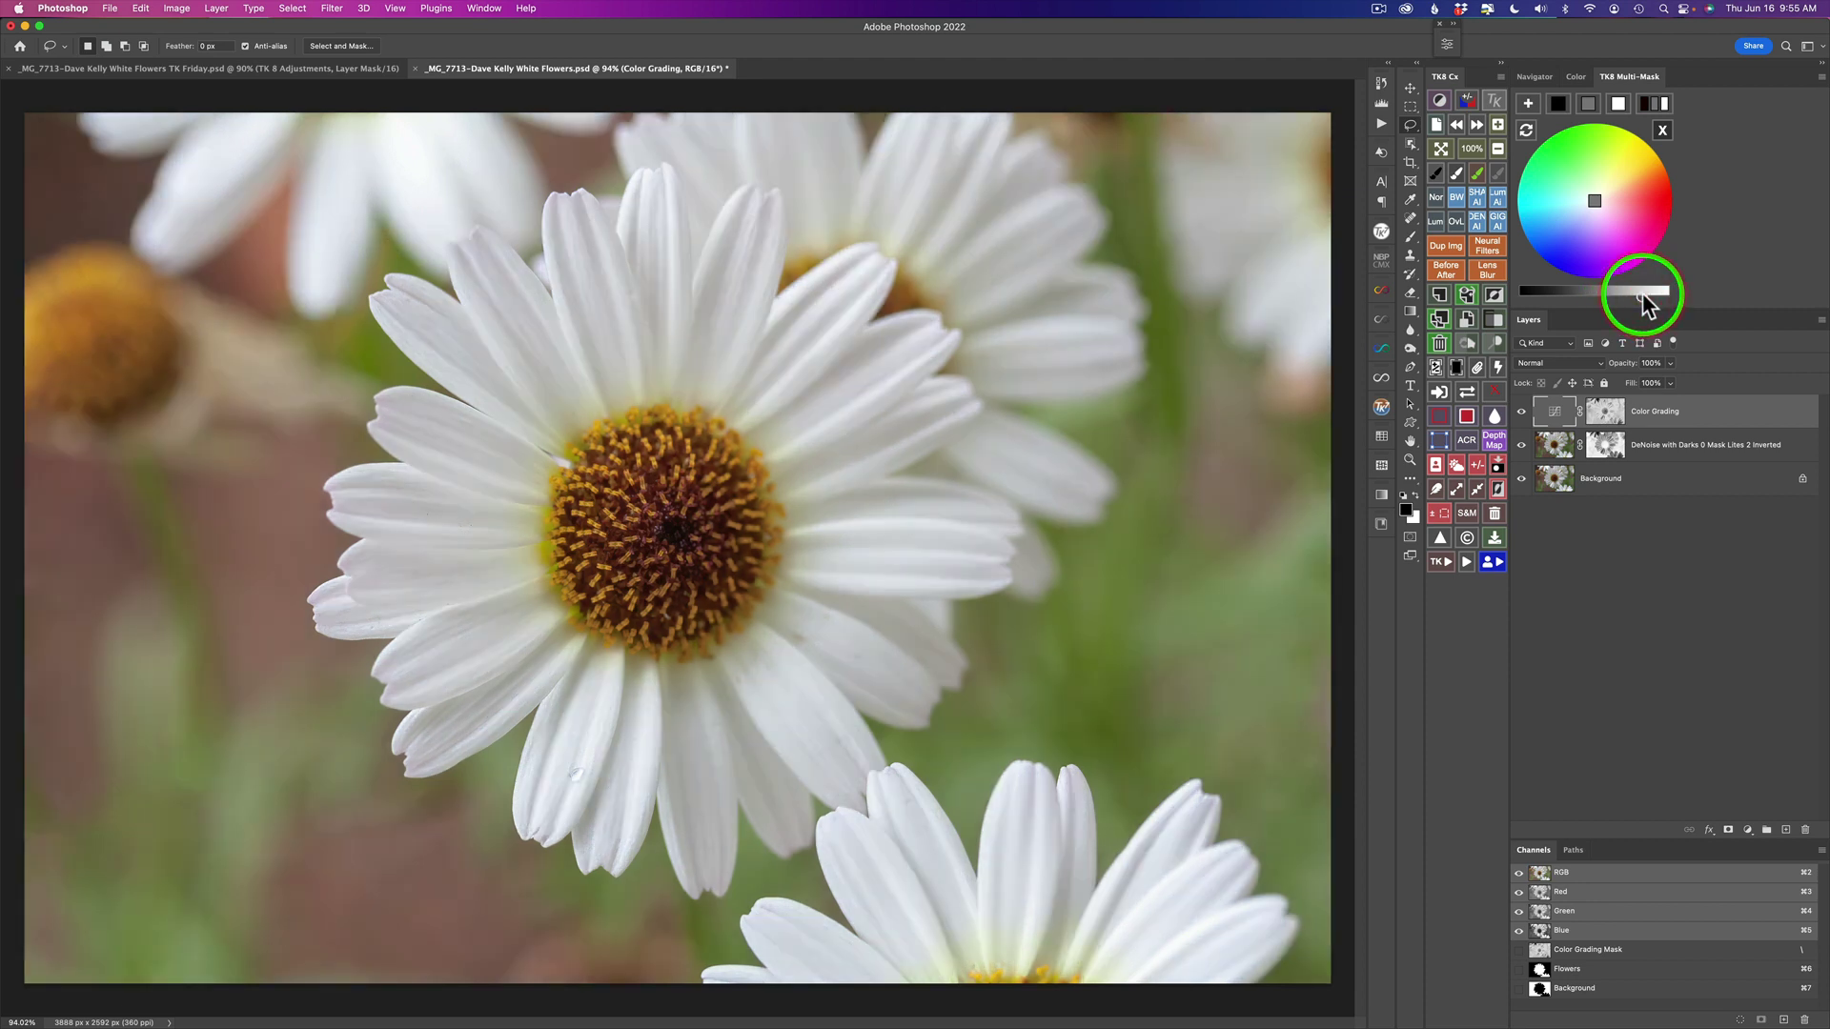
left_click_drag(1640, 299, 1570, 300)
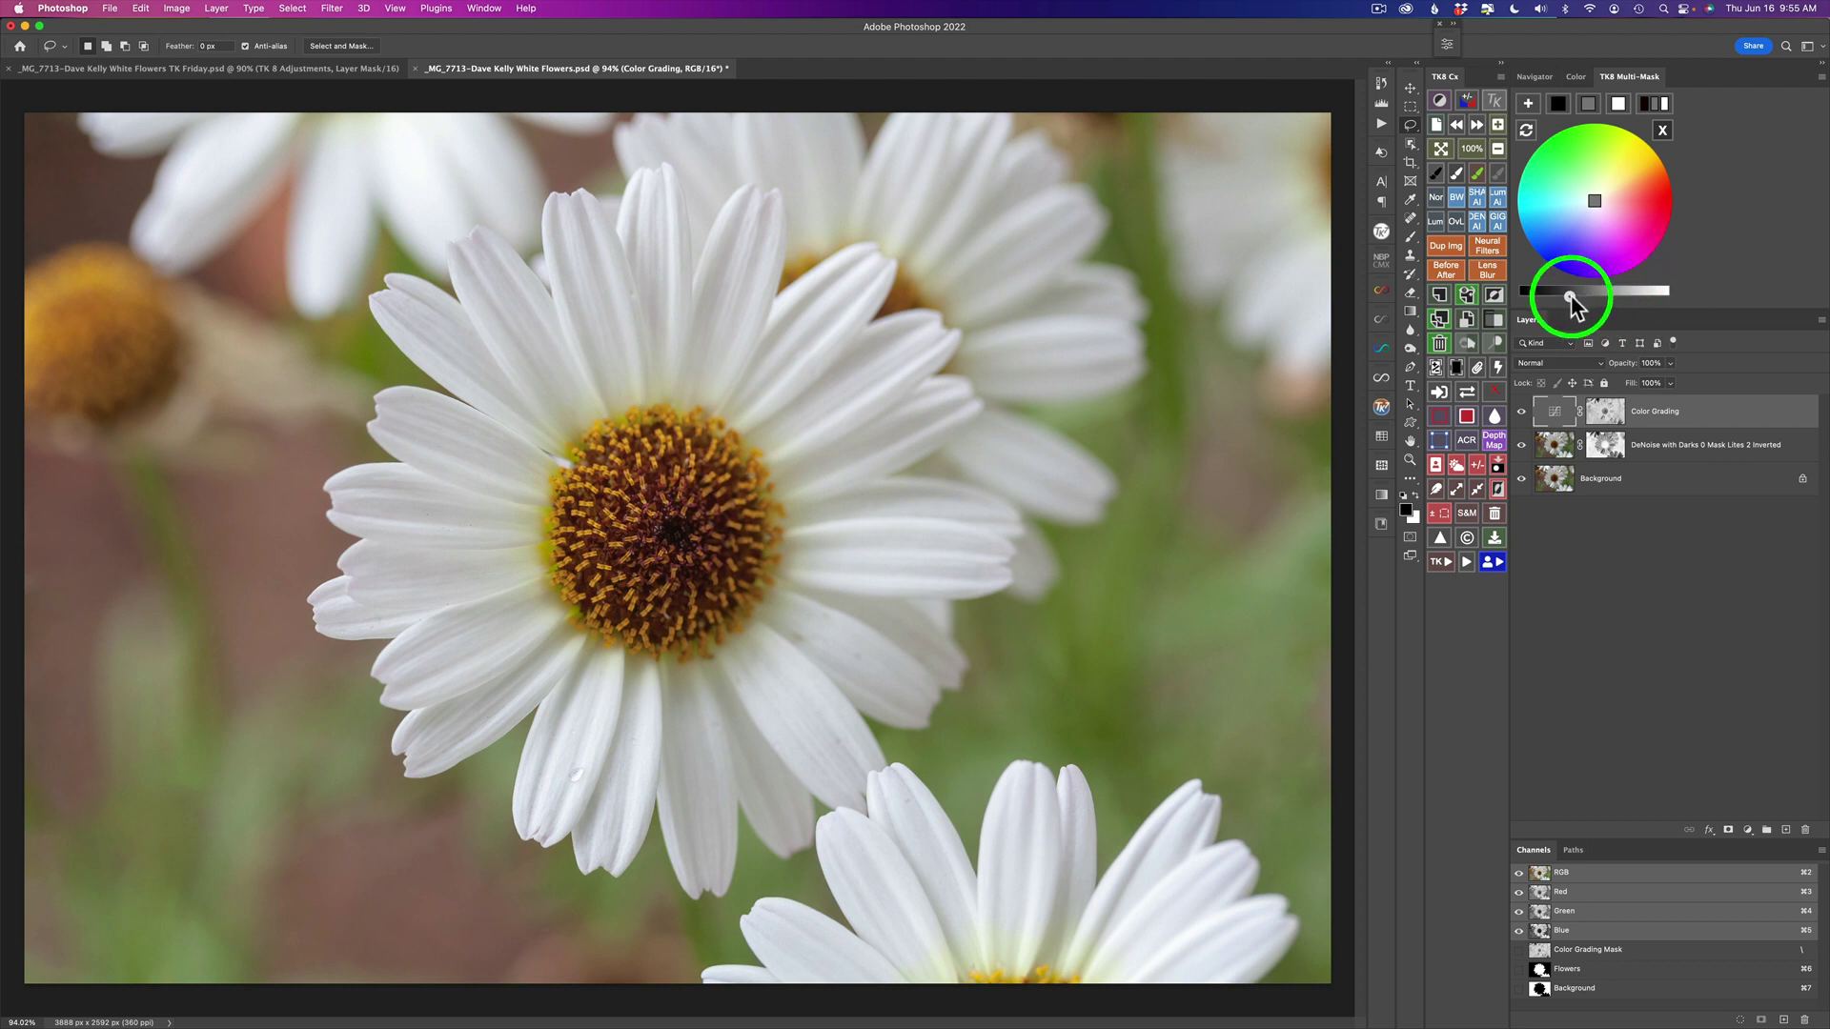
left_click(1639, 297)
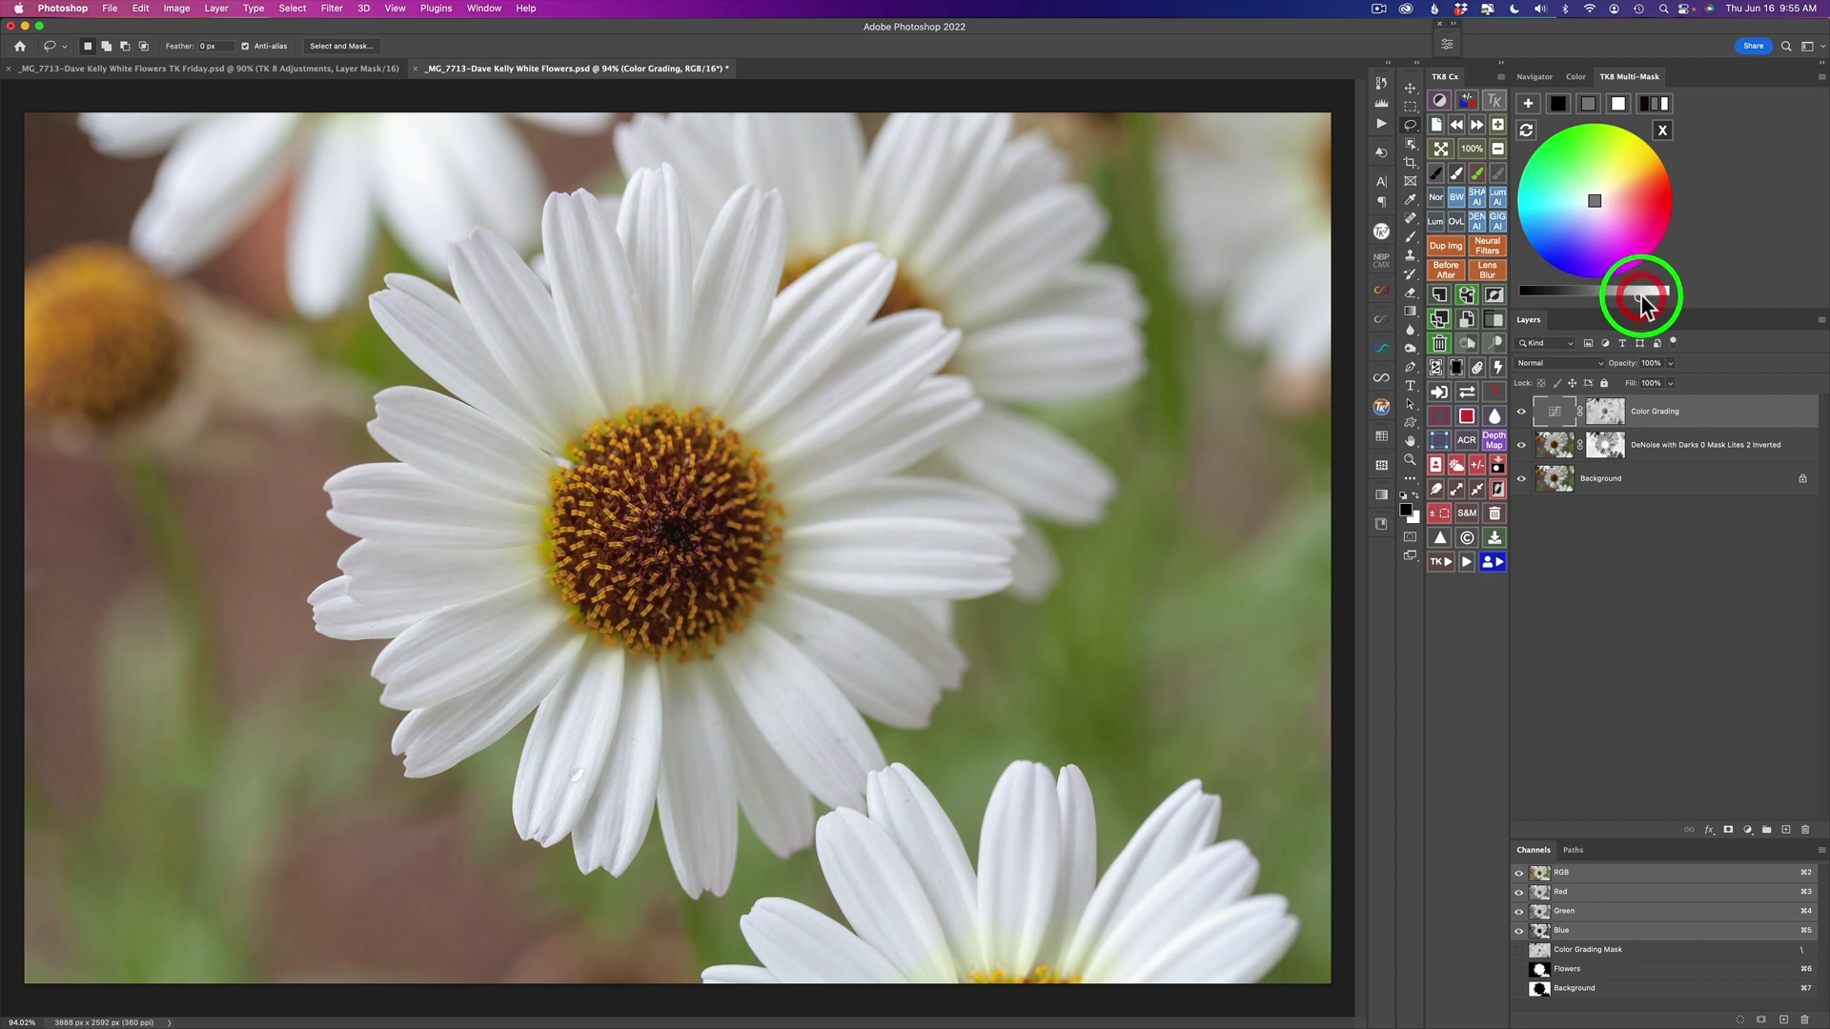
left_click(1521, 411)
left_click(1521, 412)
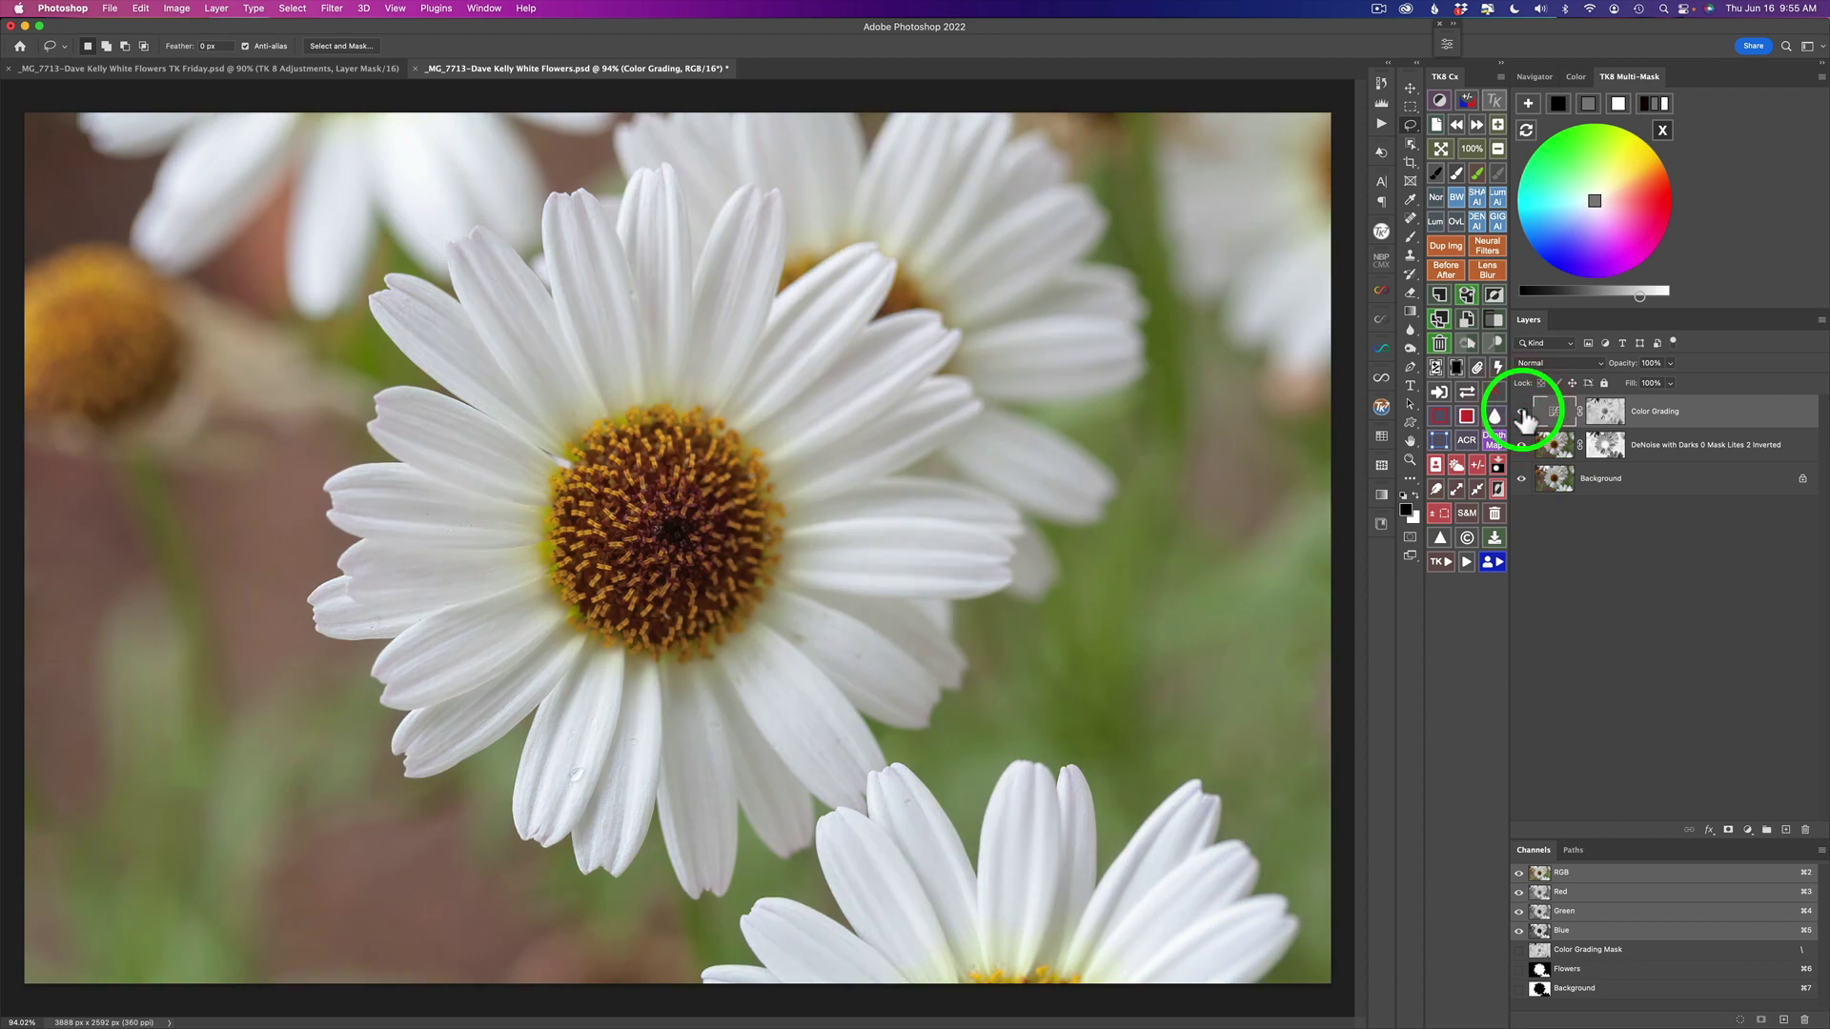
Step: Brighten the Color Grading layer's highlights moderately and compare the image with the layer hidden and shown
left_click(1618, 111)
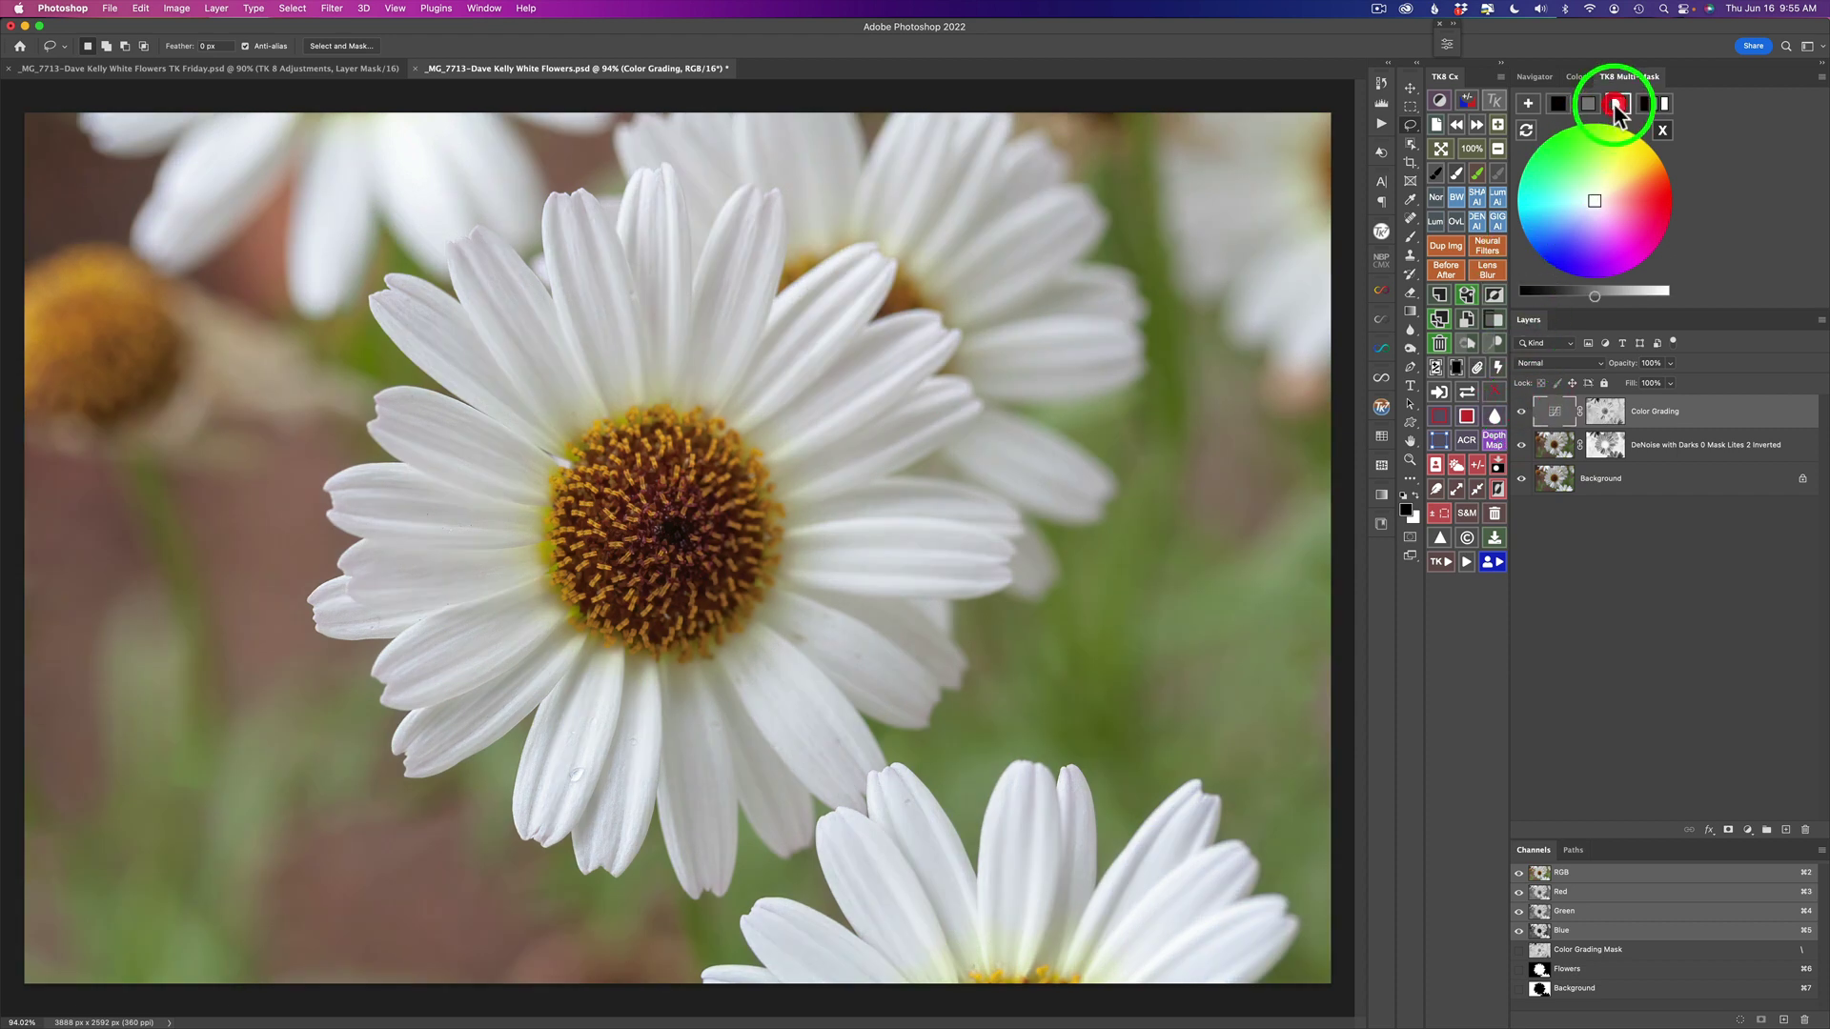
left_click(1604, 271)
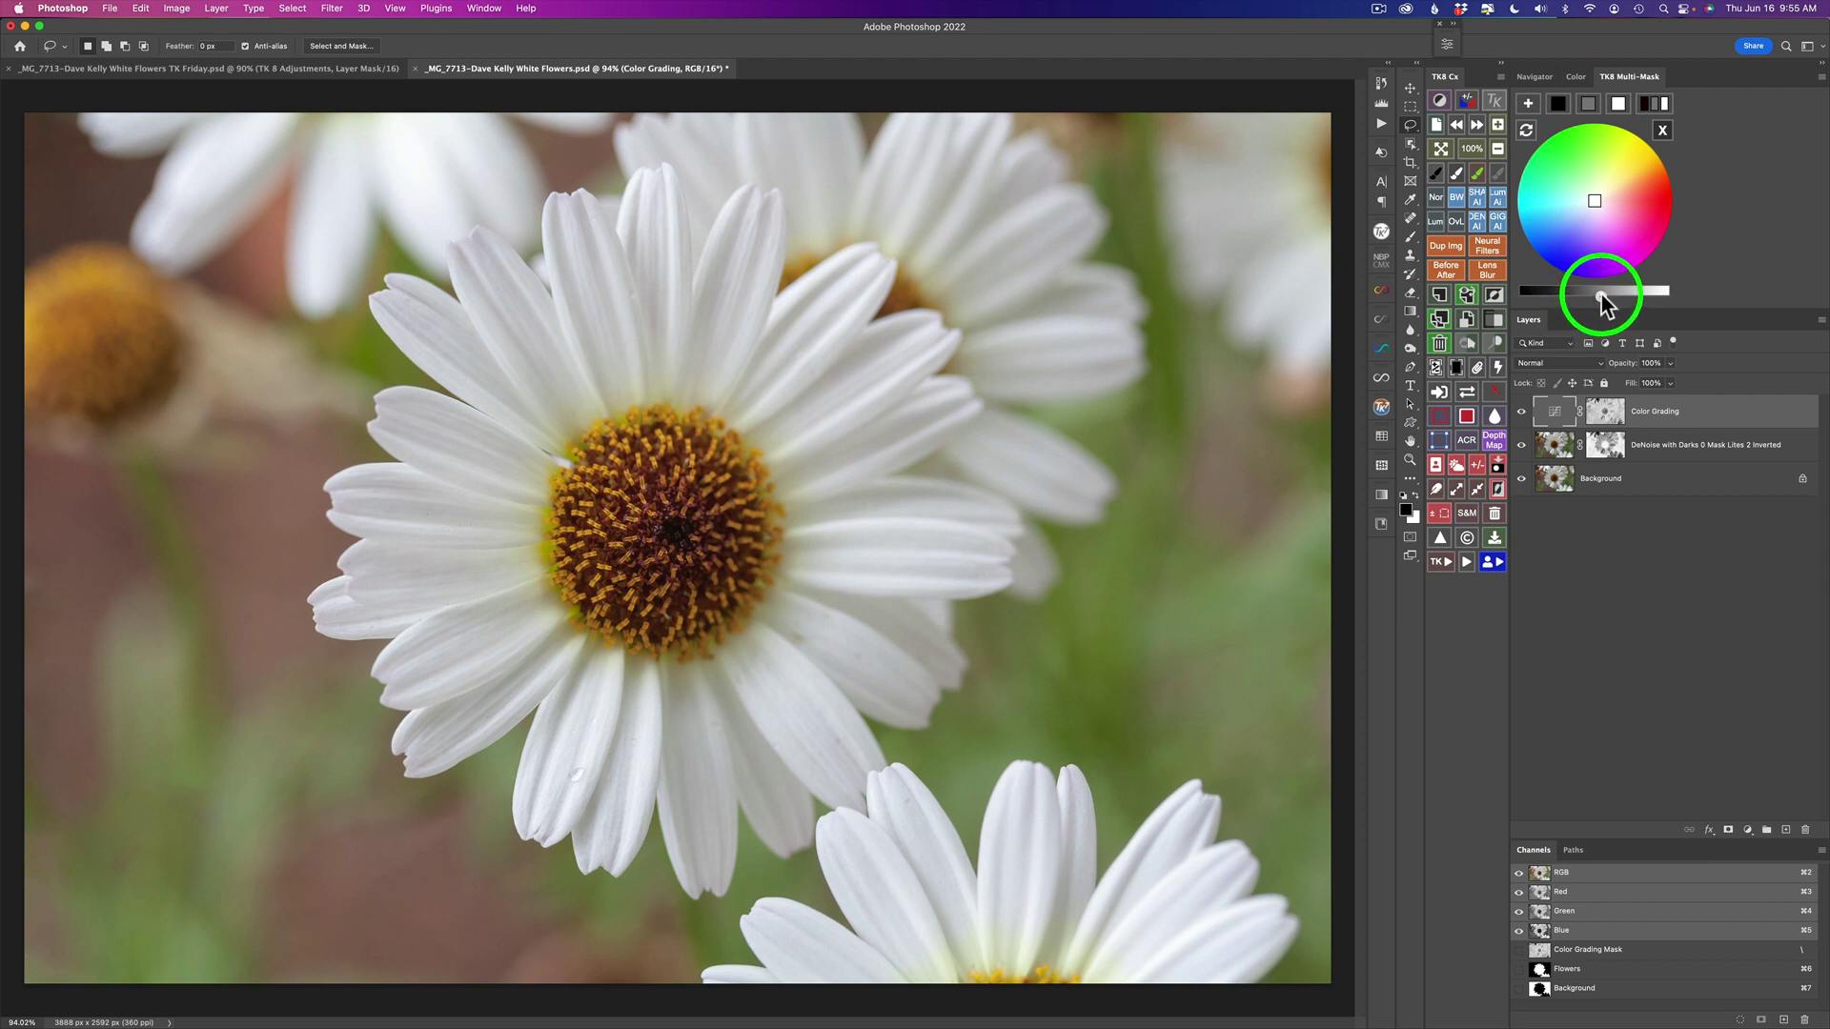
left_click_drag(1609, 294, 1623, 296)
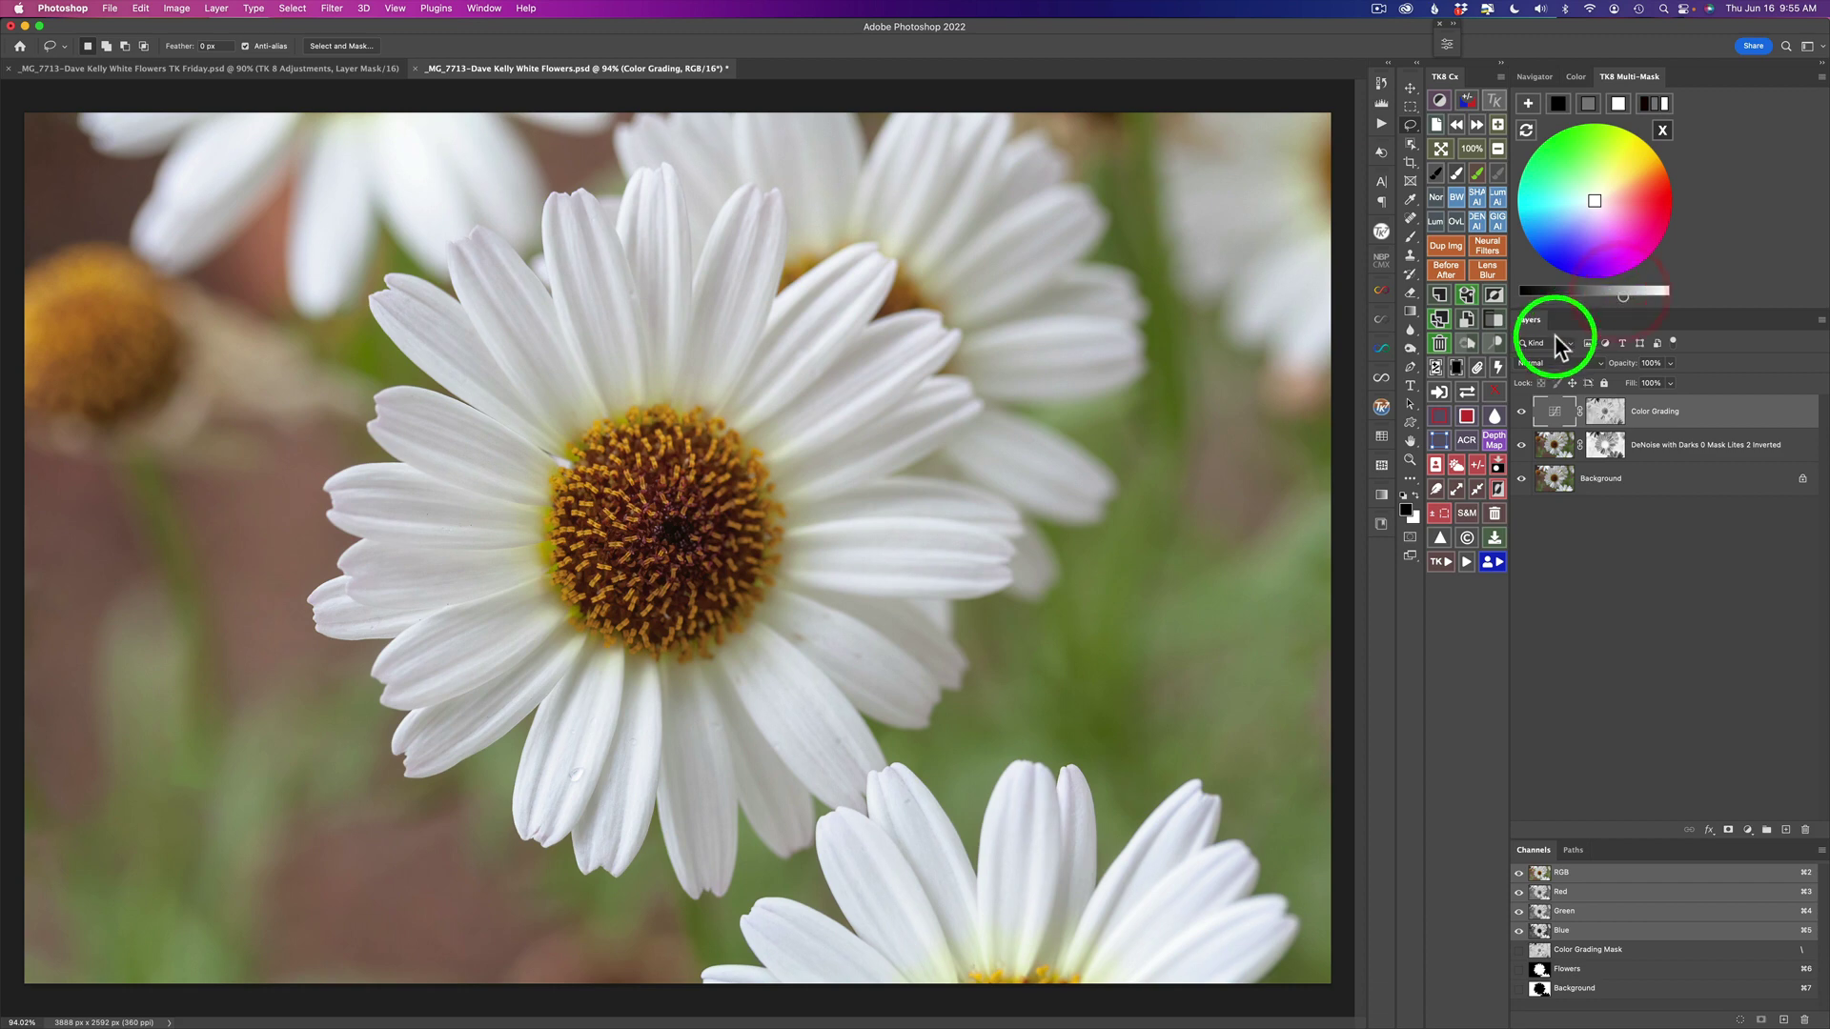
left_click(1522, 418, "shift")
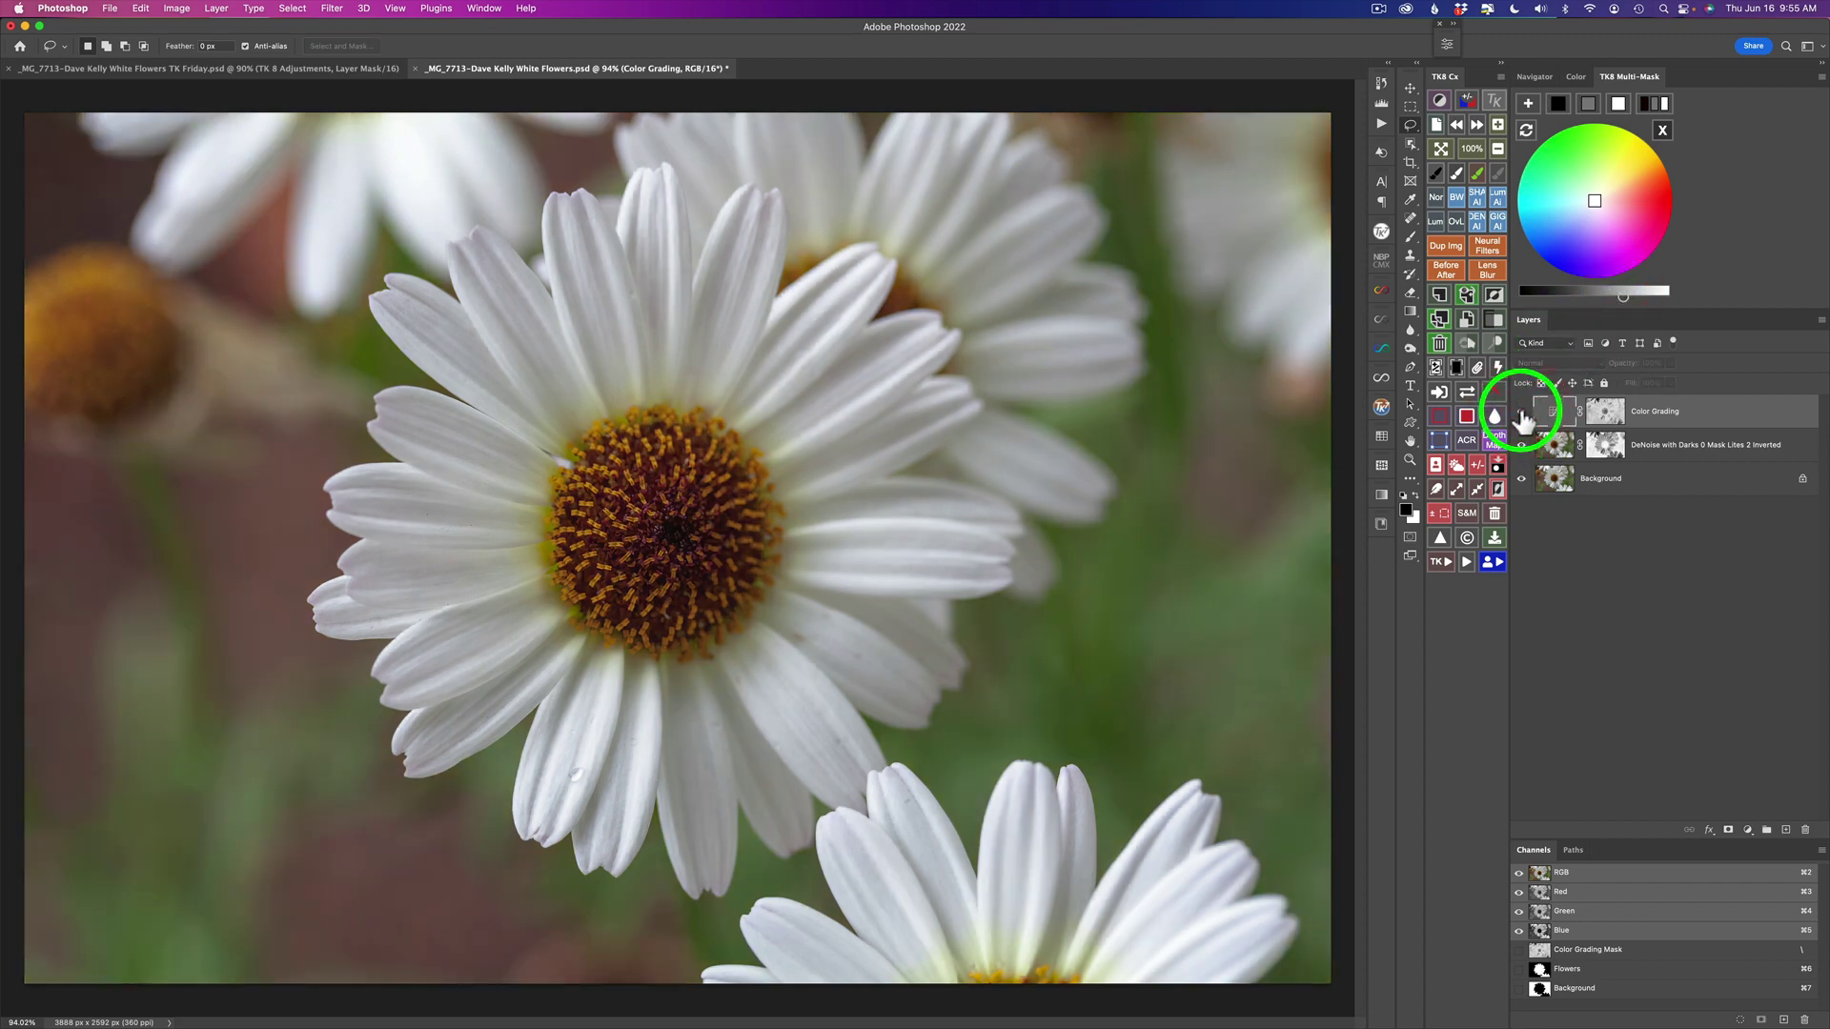
left_click(1523, 417, "shift")
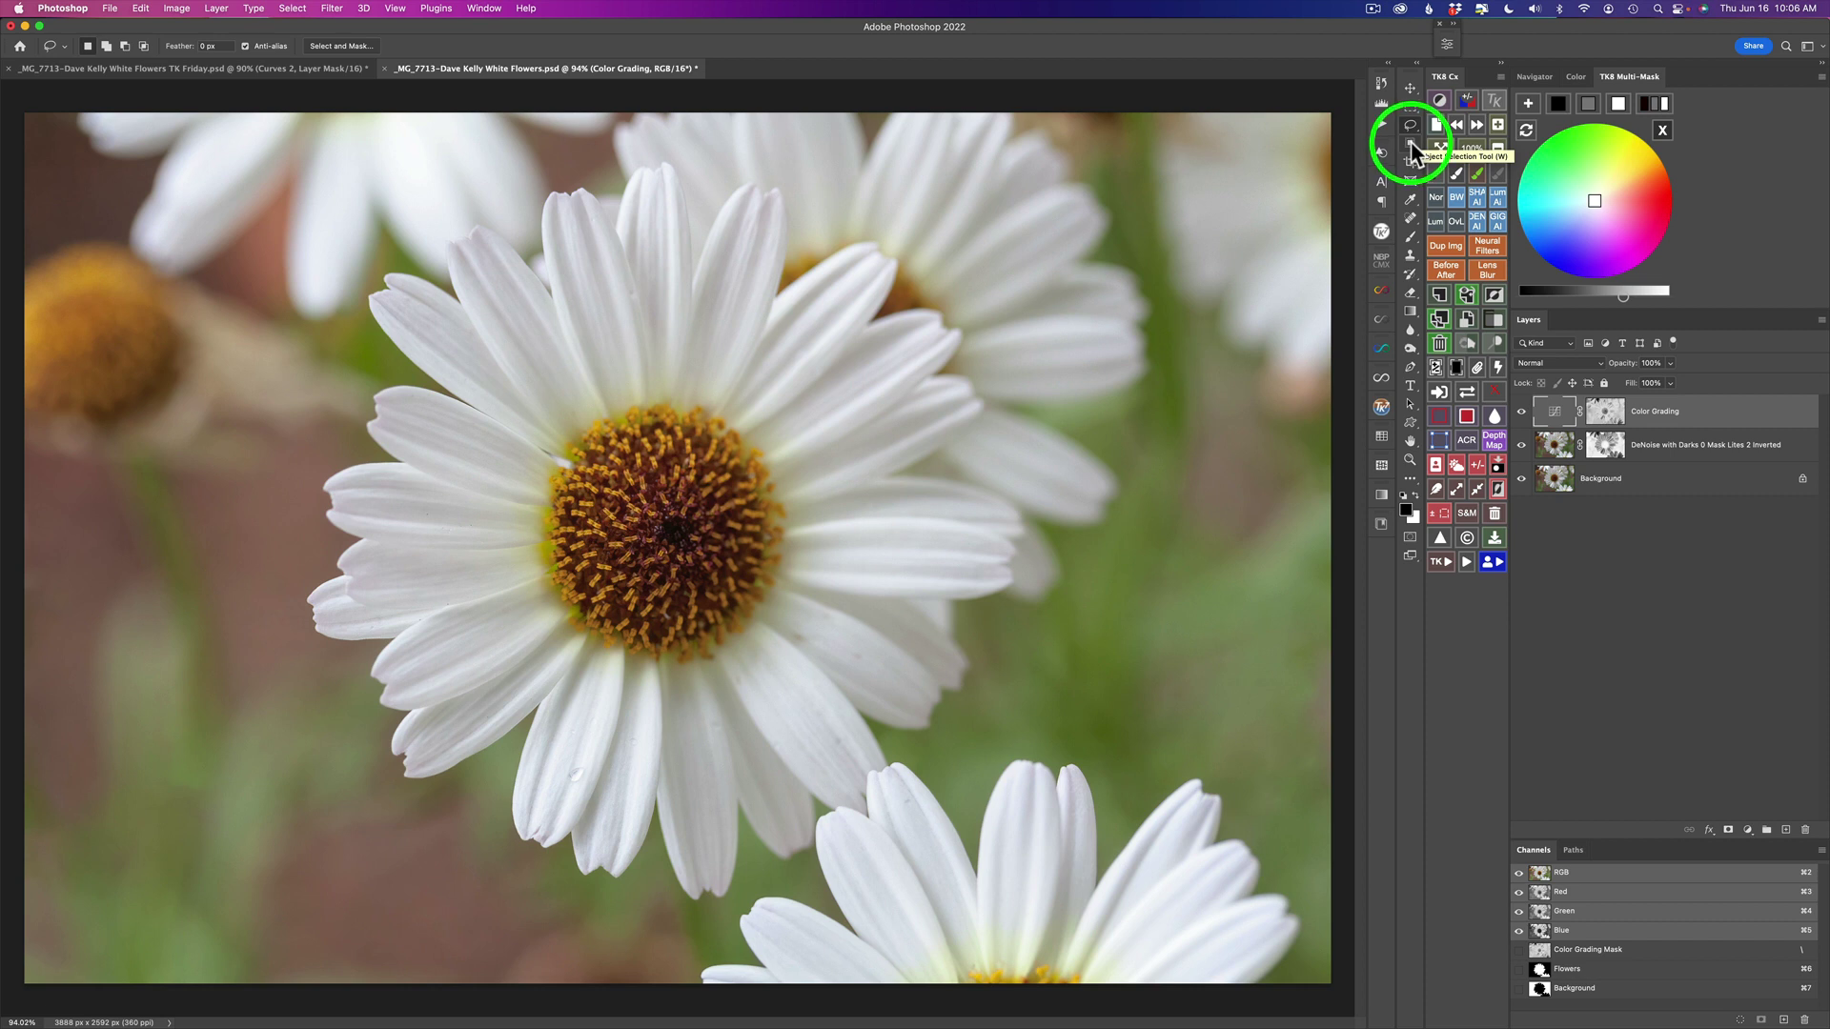
Step: Select the large central daisy with the Object Selection Tool in Lasso mode and add the lower foreground daisy to the selection
left_click(1411, 143)
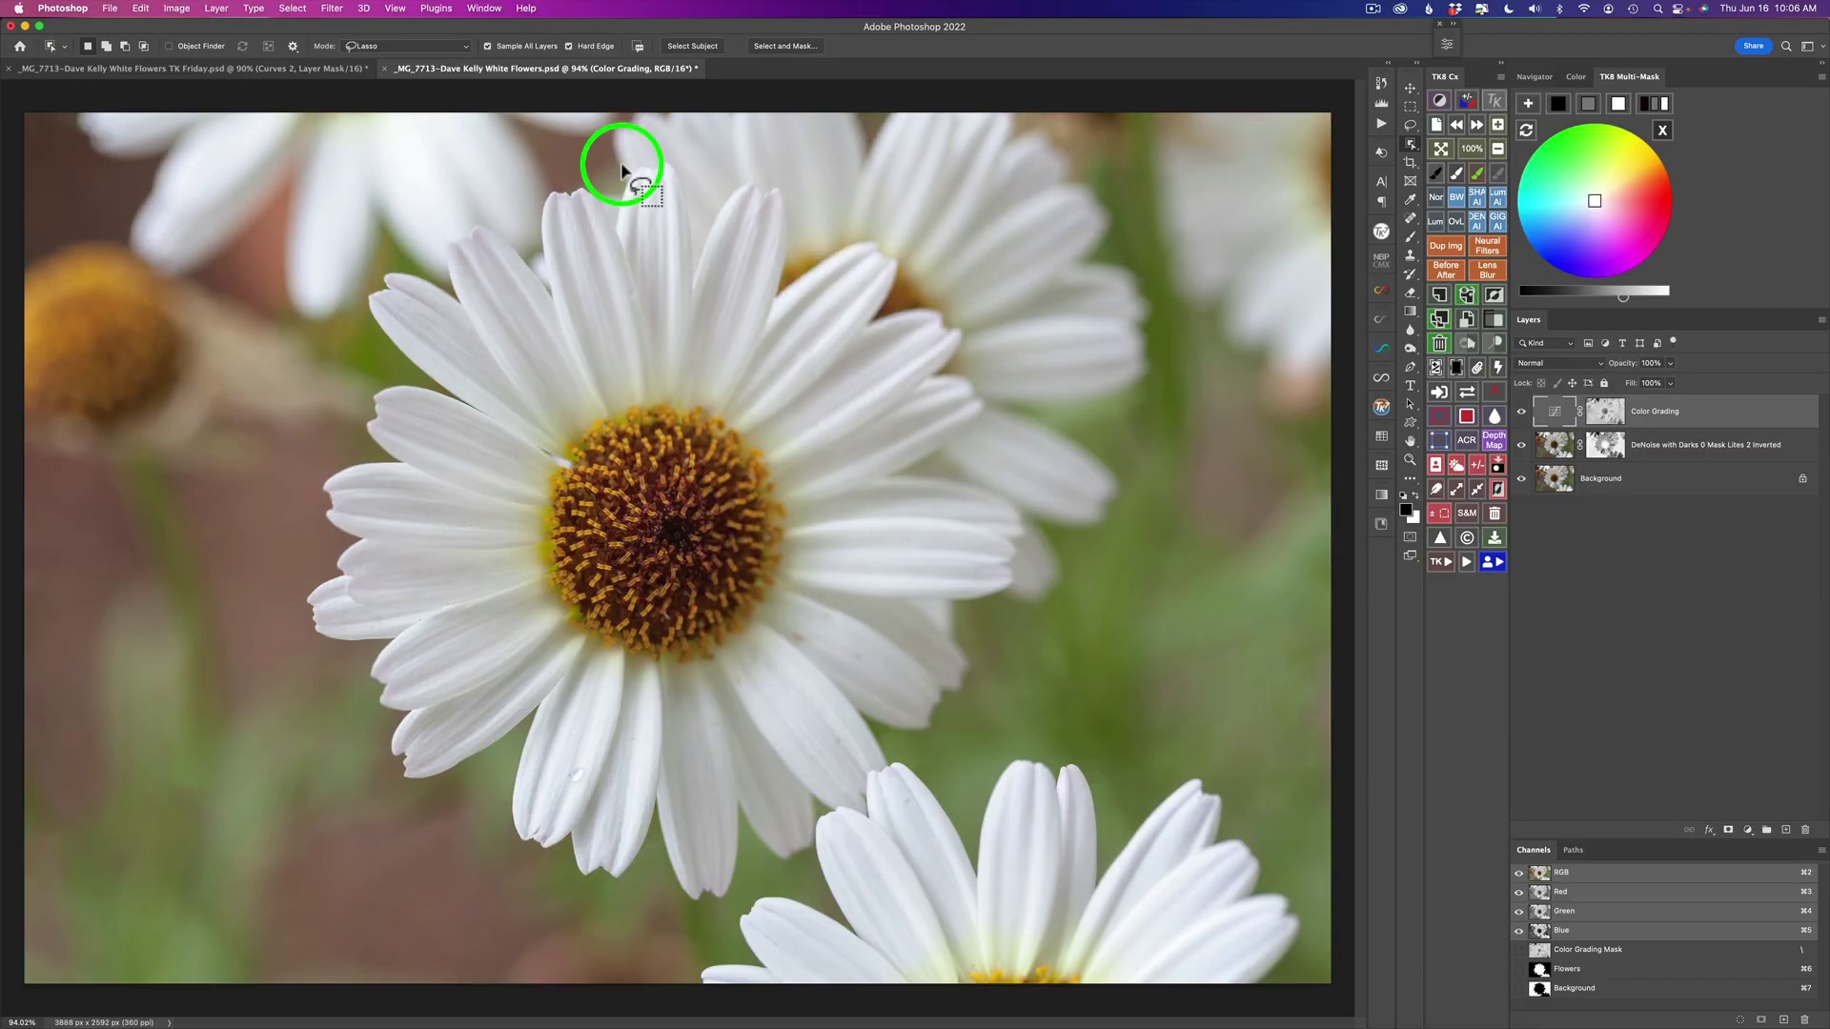
mouse_move(606, 166)
left_mouse_down()
mouse_move(529, 195)
mouse_move(352, 355)
mouse_move(354, 641)
mouse_move(584, 858)
mouse_move(997, 705)
mouse_move(825, 233)
mouse_move(544, 204)
mouse_move(641, 163)
left_mouse_up()
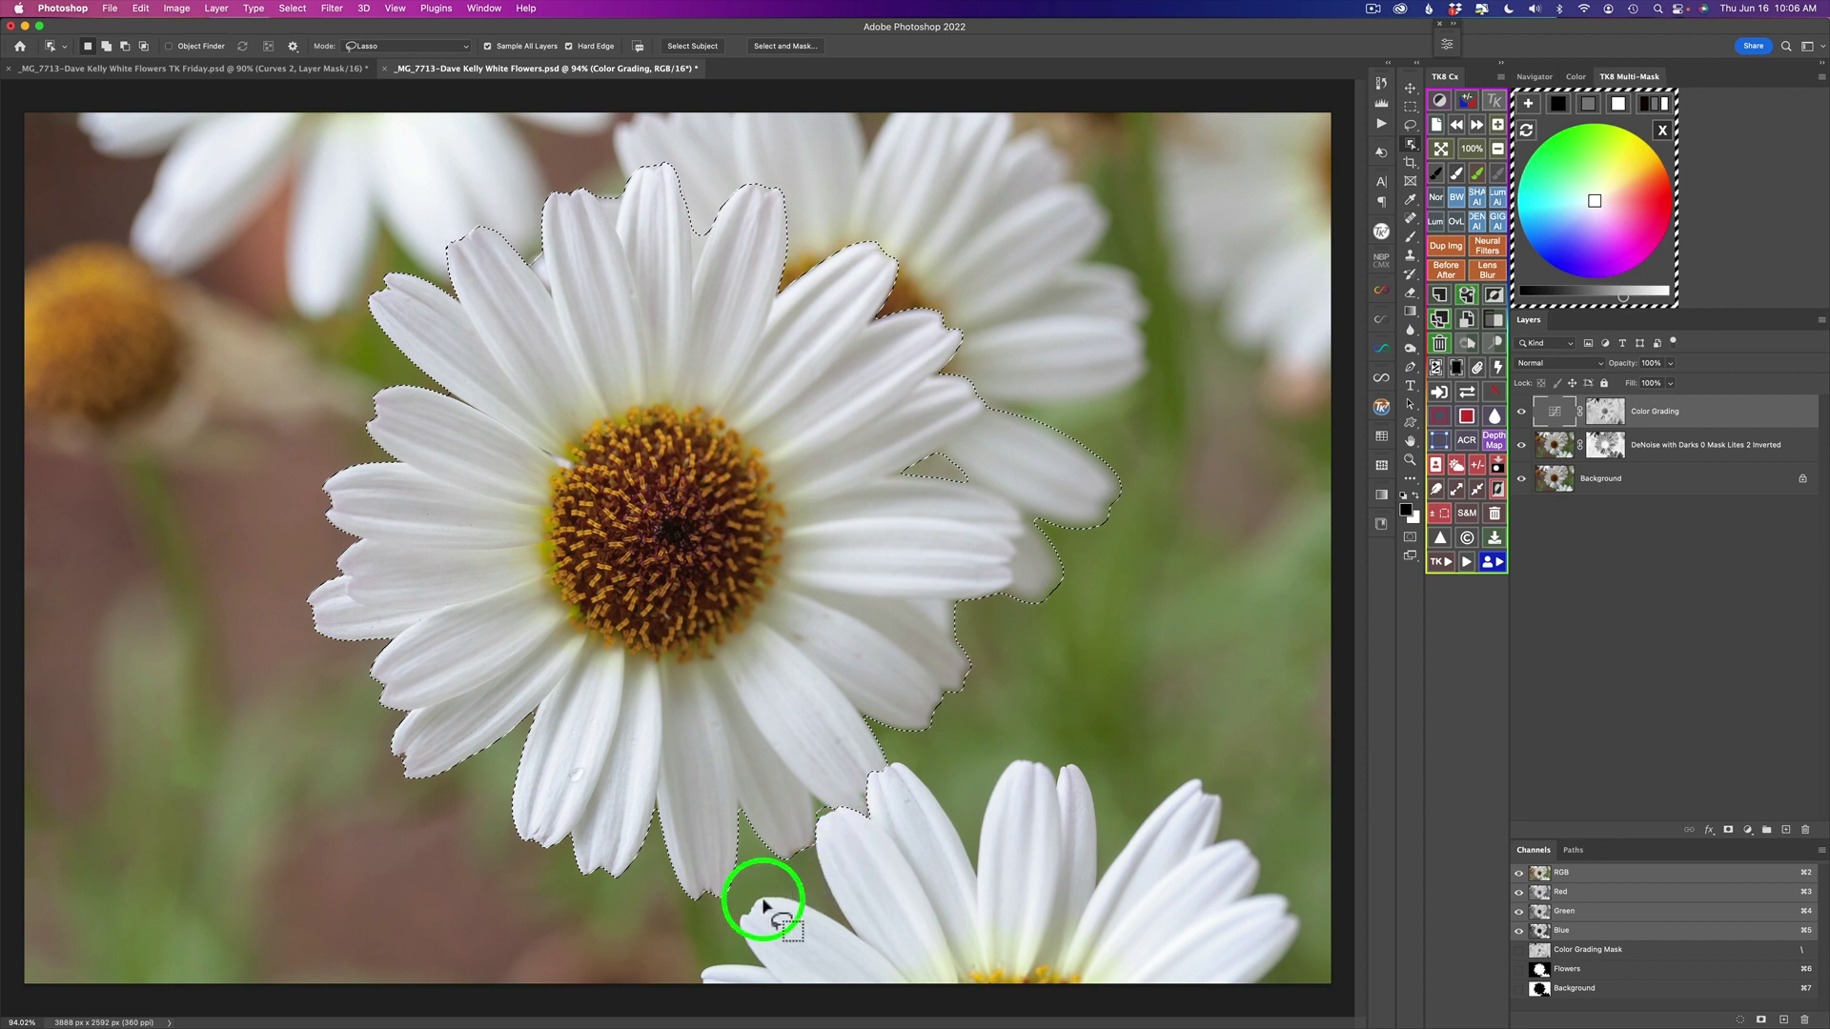
mouse_move(702, 973)
left_mouse_down()
mouse_move(739, 899)
mouse_move(813, 862)
mouse_move(818, 804)
mouse_move(891, 751)
mouse_move(956, 815)
mouse_move(1026, 736)
mouse_move(1099, 789)
mouse_move(1158, 753)
mouse_move(1259, 796)
mouse_move(1303, 963)
mouse_move(999, 1003)
mouse_move(686, 972)
mouse_move(756, 935)
left_mouse_up()
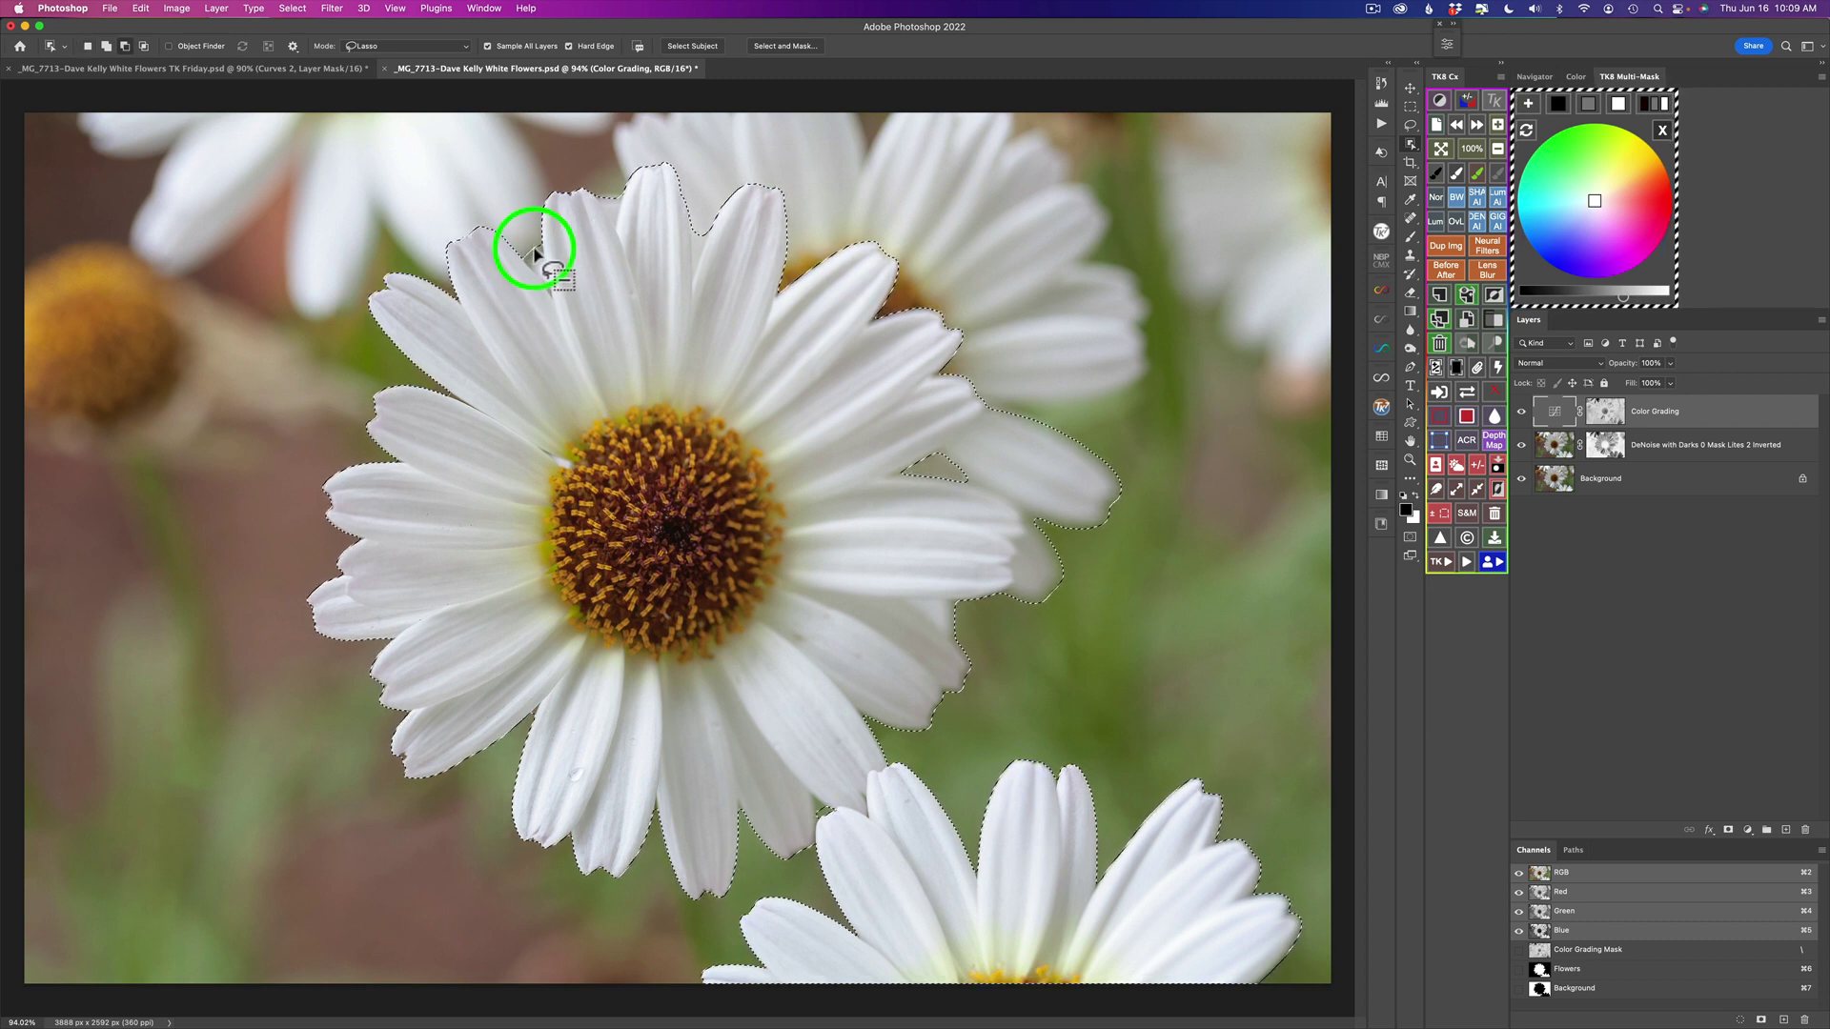
Step: Subtract the background gaps between the central daisy's petals along its upper-left, left and lower edges from the selection
mouse_move(519, 245)
left_mouse_down()
mouse_move(535, 294)
mouse_move(546, 250)
mouse_move(538, 303)
mouse_move(526, 267)
left_mouse_up()
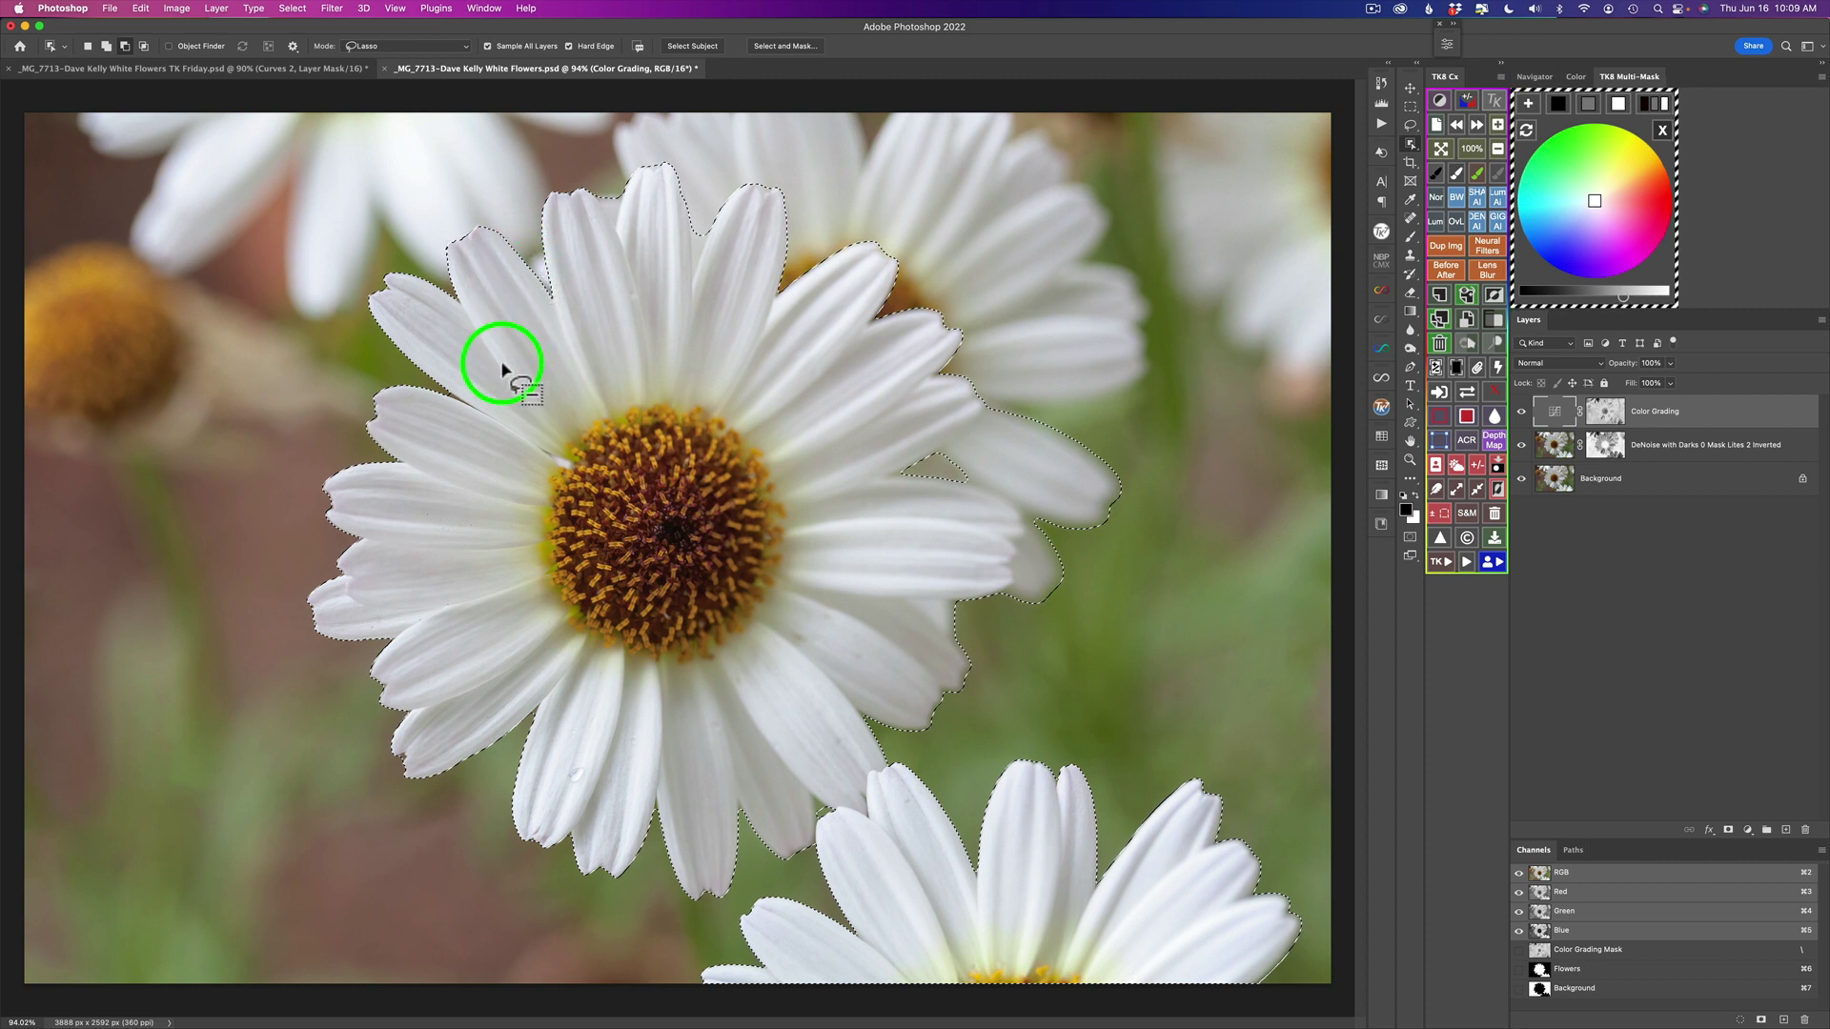
left_click(445, 395)
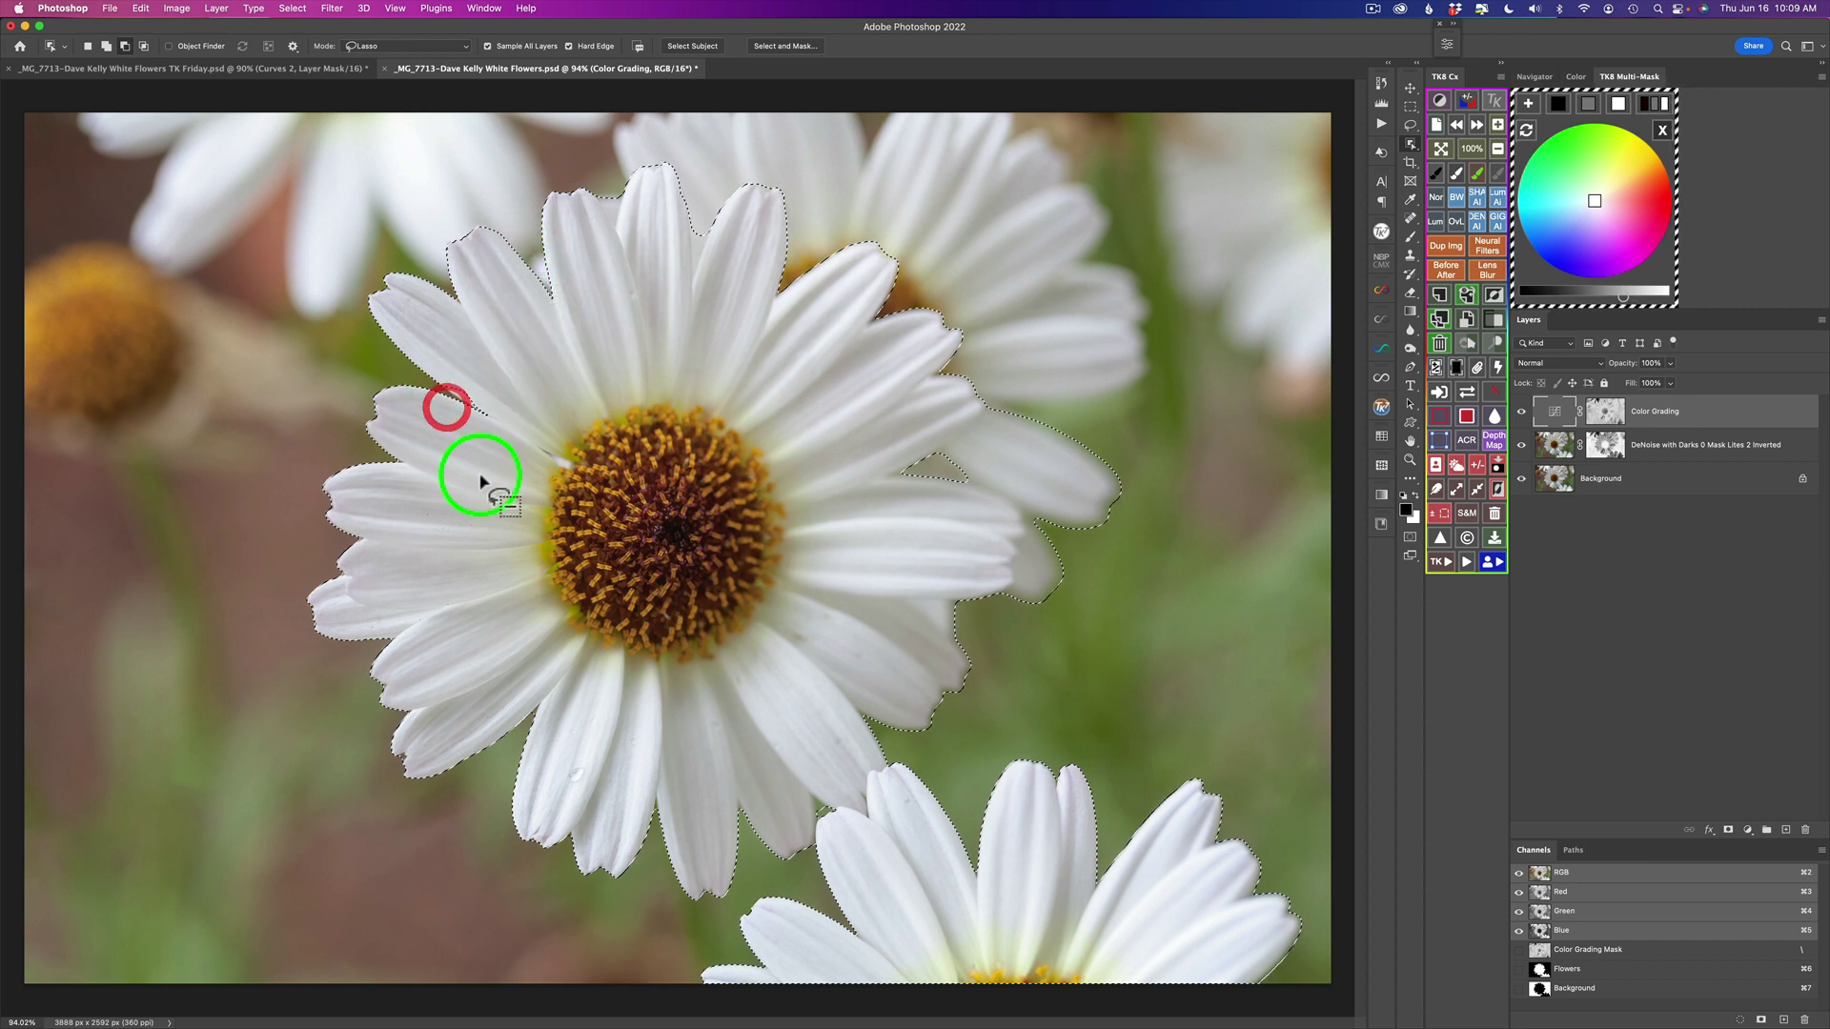
left_click(438, 382)
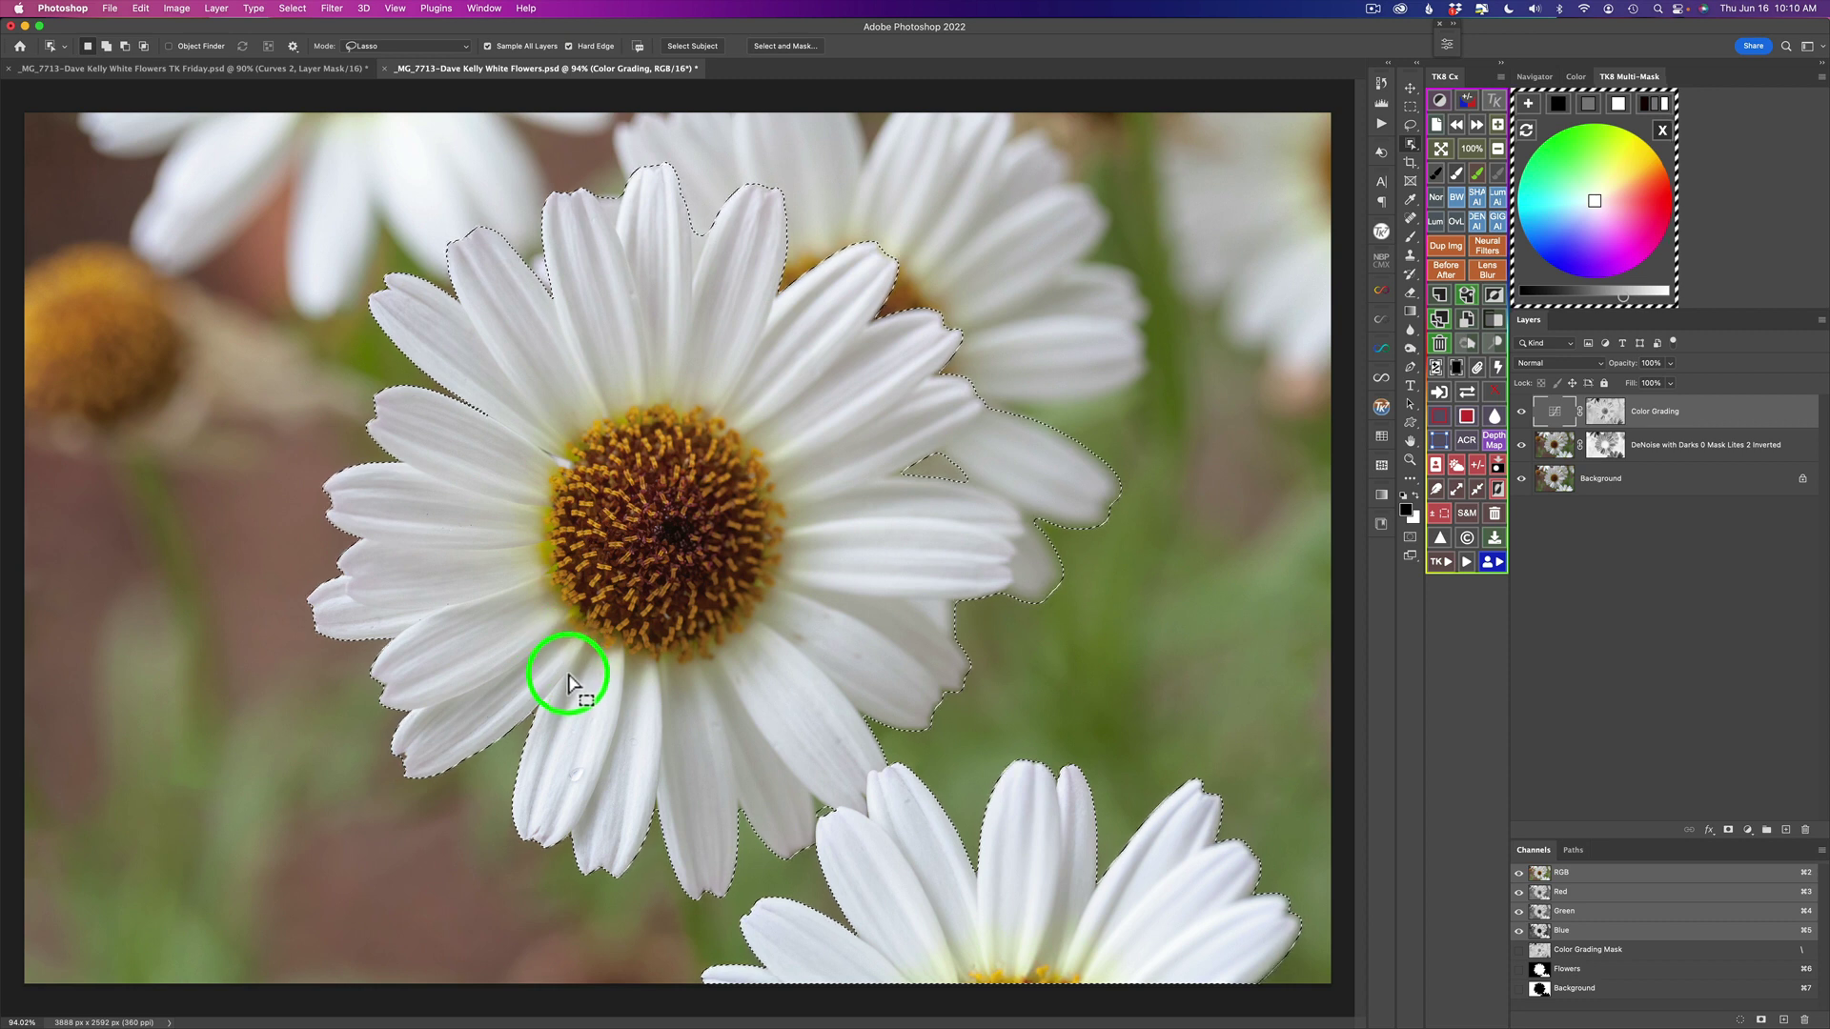
left_click(522, 719)
mouse_move(647, 795)
left_mouse_down()
mouse_move(726, 832)
mouse_move(735, 804)
left_mouse_up()
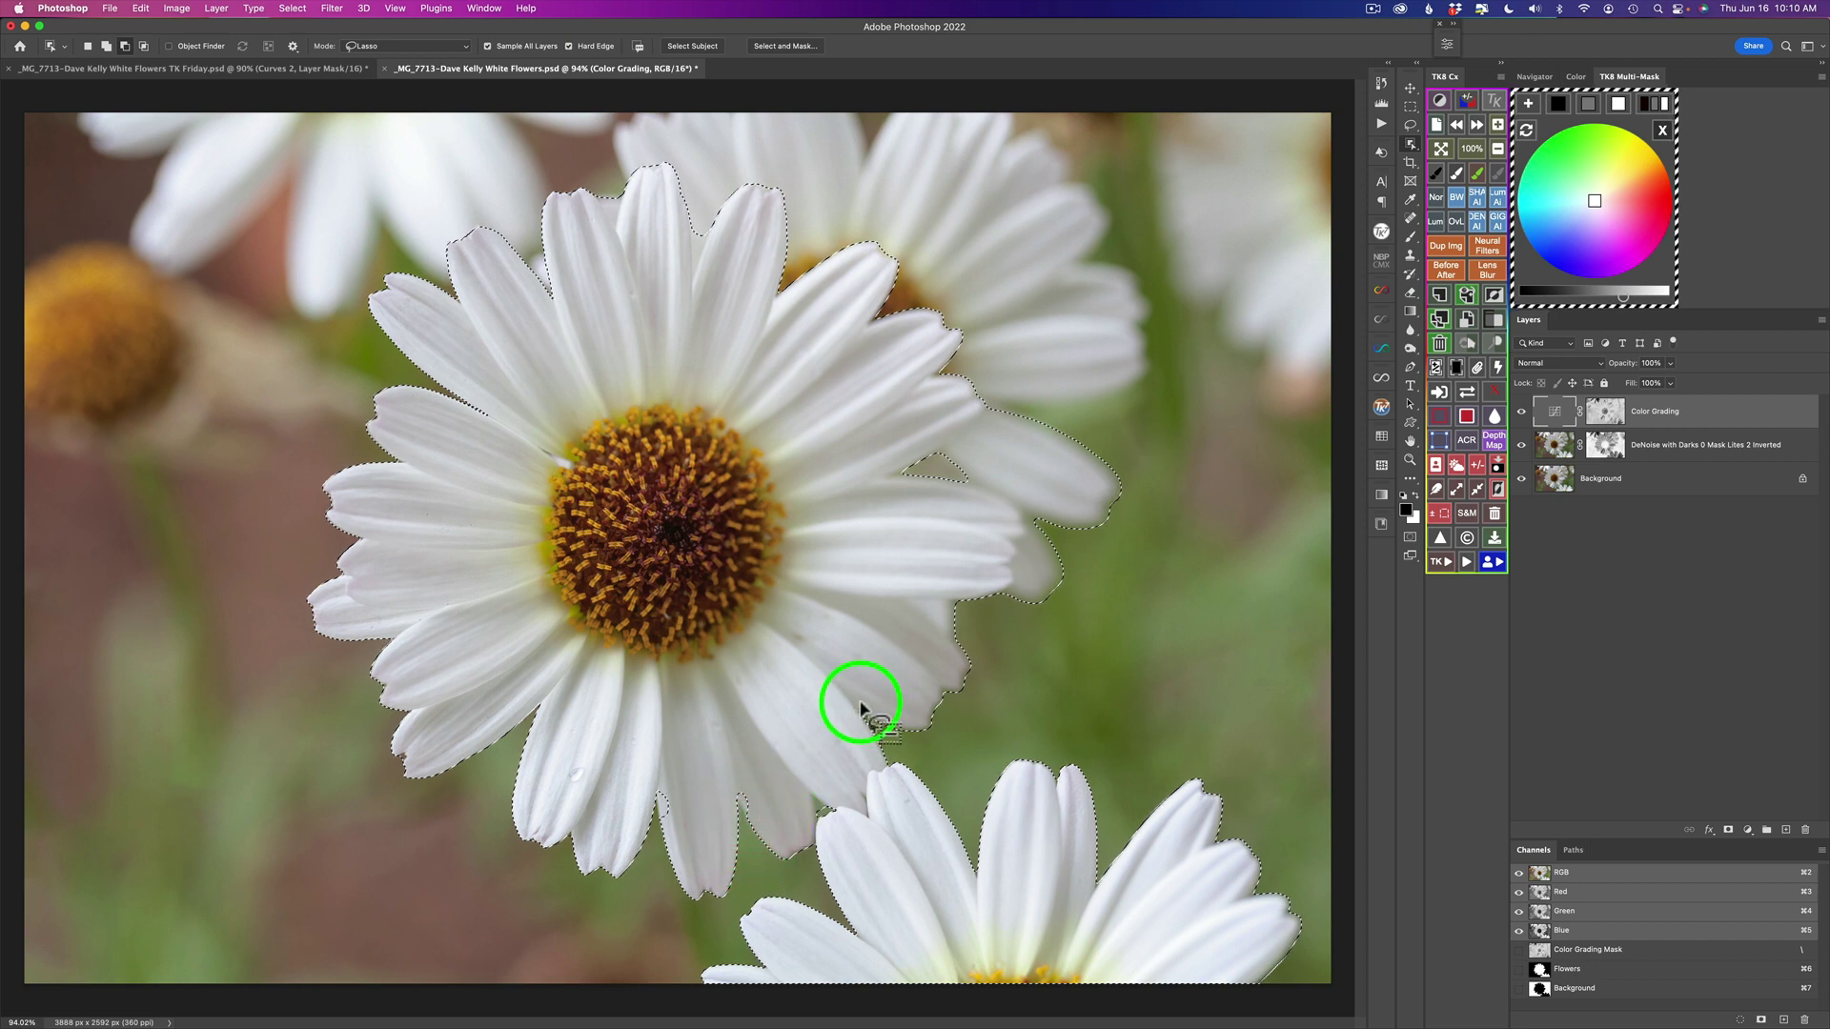
Step: Subtract the blurred background petals beside the central daisy and the remaining gaps at its lower-right and upper petals from the selection
mouse_move(855, 707)
left_mouse_down()
mouse_move(818, 869)
mouse_move(815, 810)
left_mouse_up()
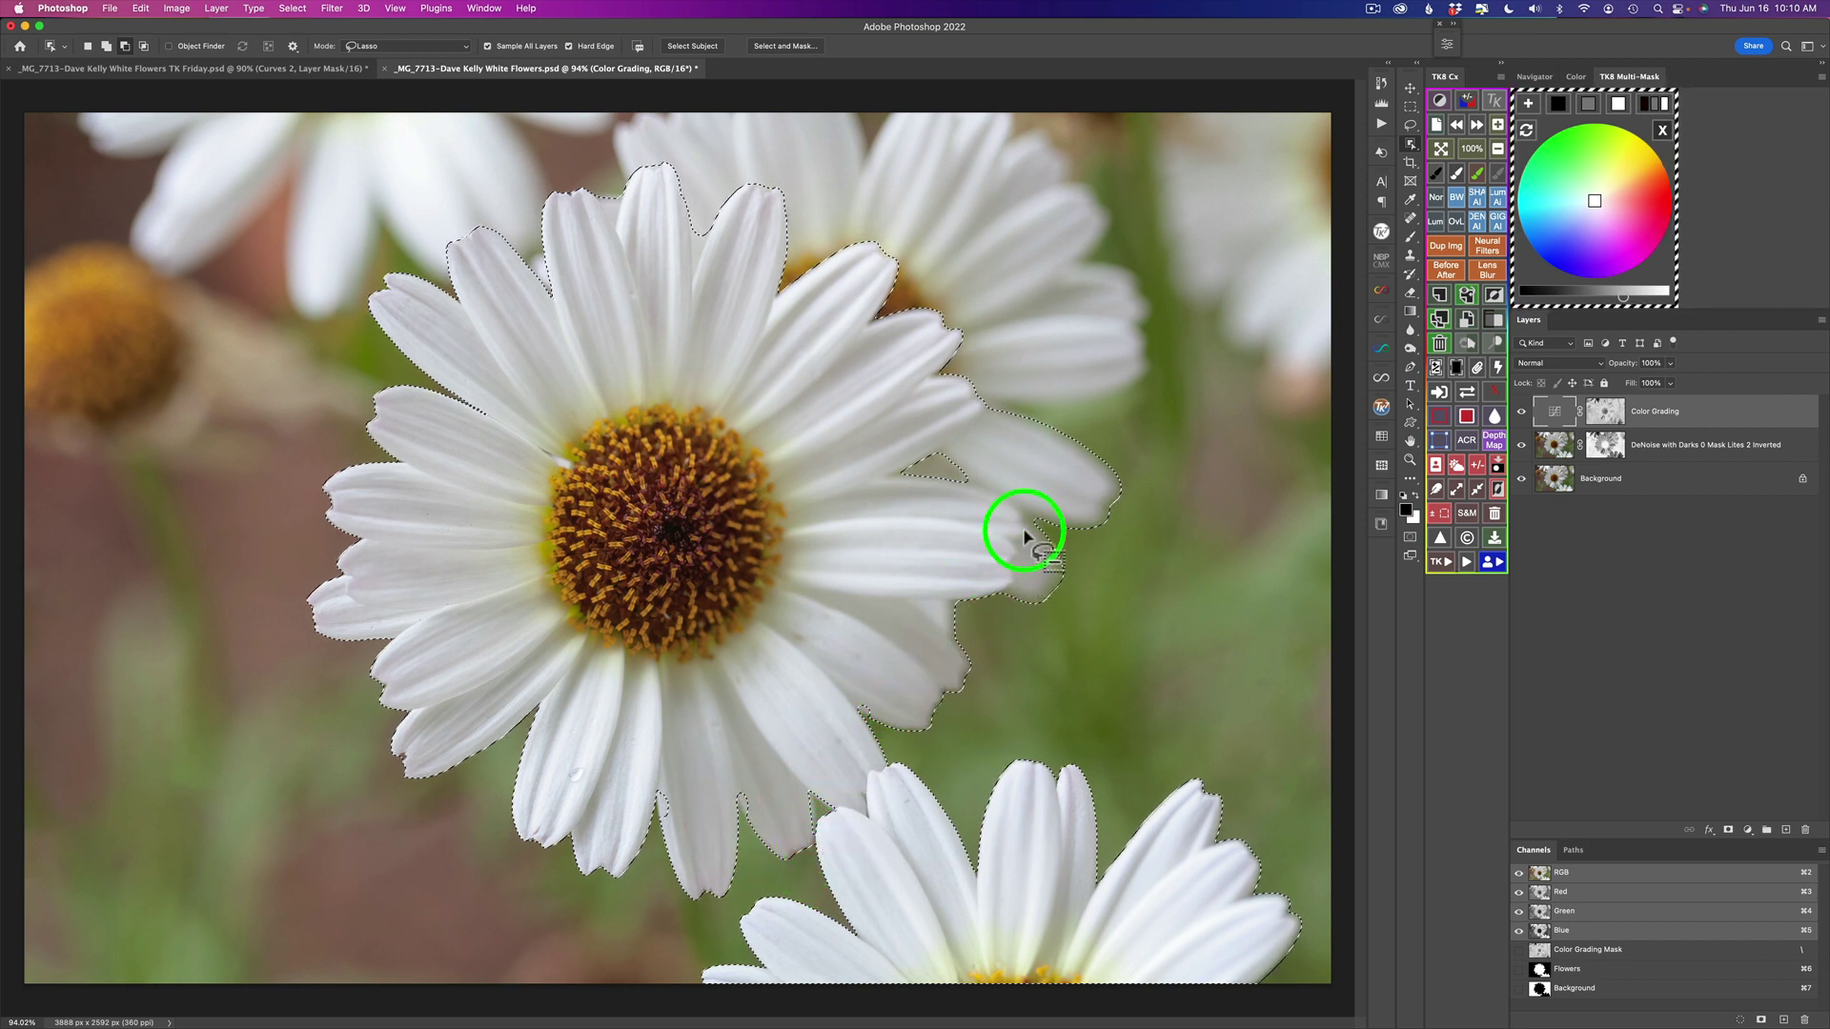
mouse_move(1027, 520)
left_mouse_down()
mouse_move(1008, 593)
mouse_move(1030, 608)
mouse_move(1055, 554)
mouse_move(1010, 543)
left_mouse_up()
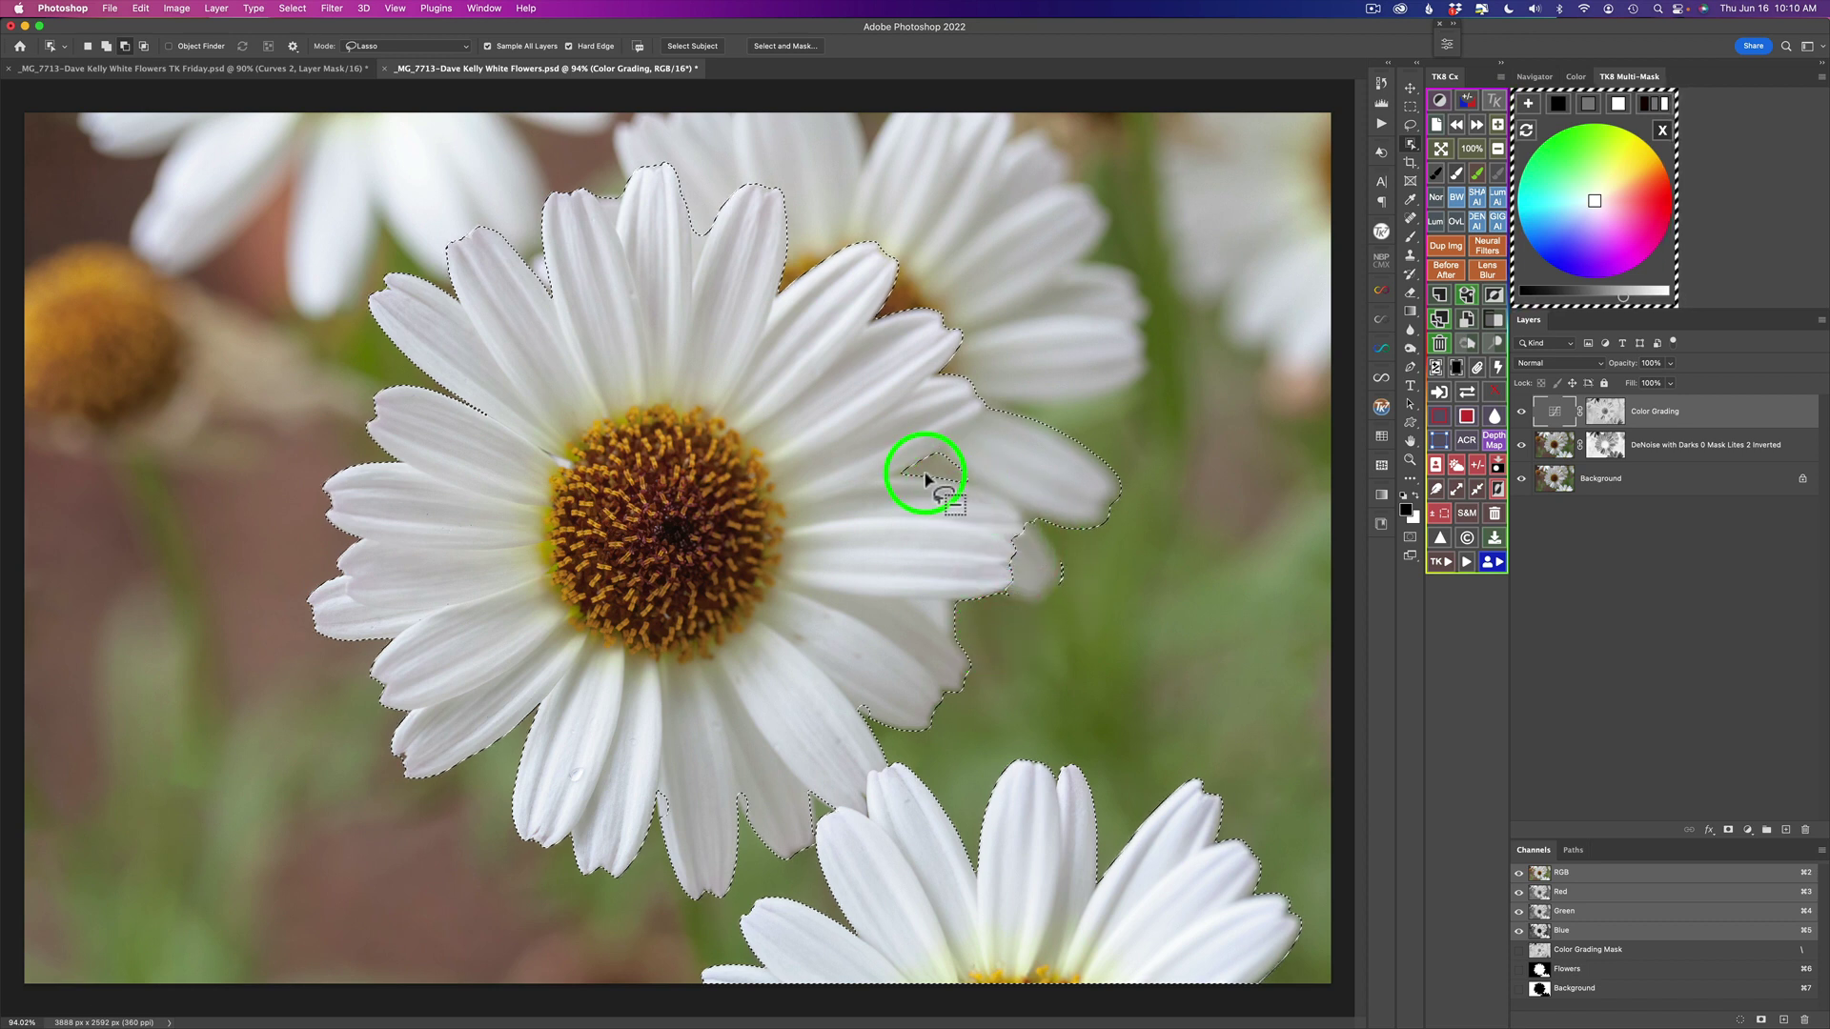
mouse_move(925, 477)
left_mouse_down()
mouse_move(1053, 533)
mouse_move(1137, 498)
mouse_move(1094, 399)
mouse_move(1007, 397)
mouse_move(908, 473)
left_mouse_up()
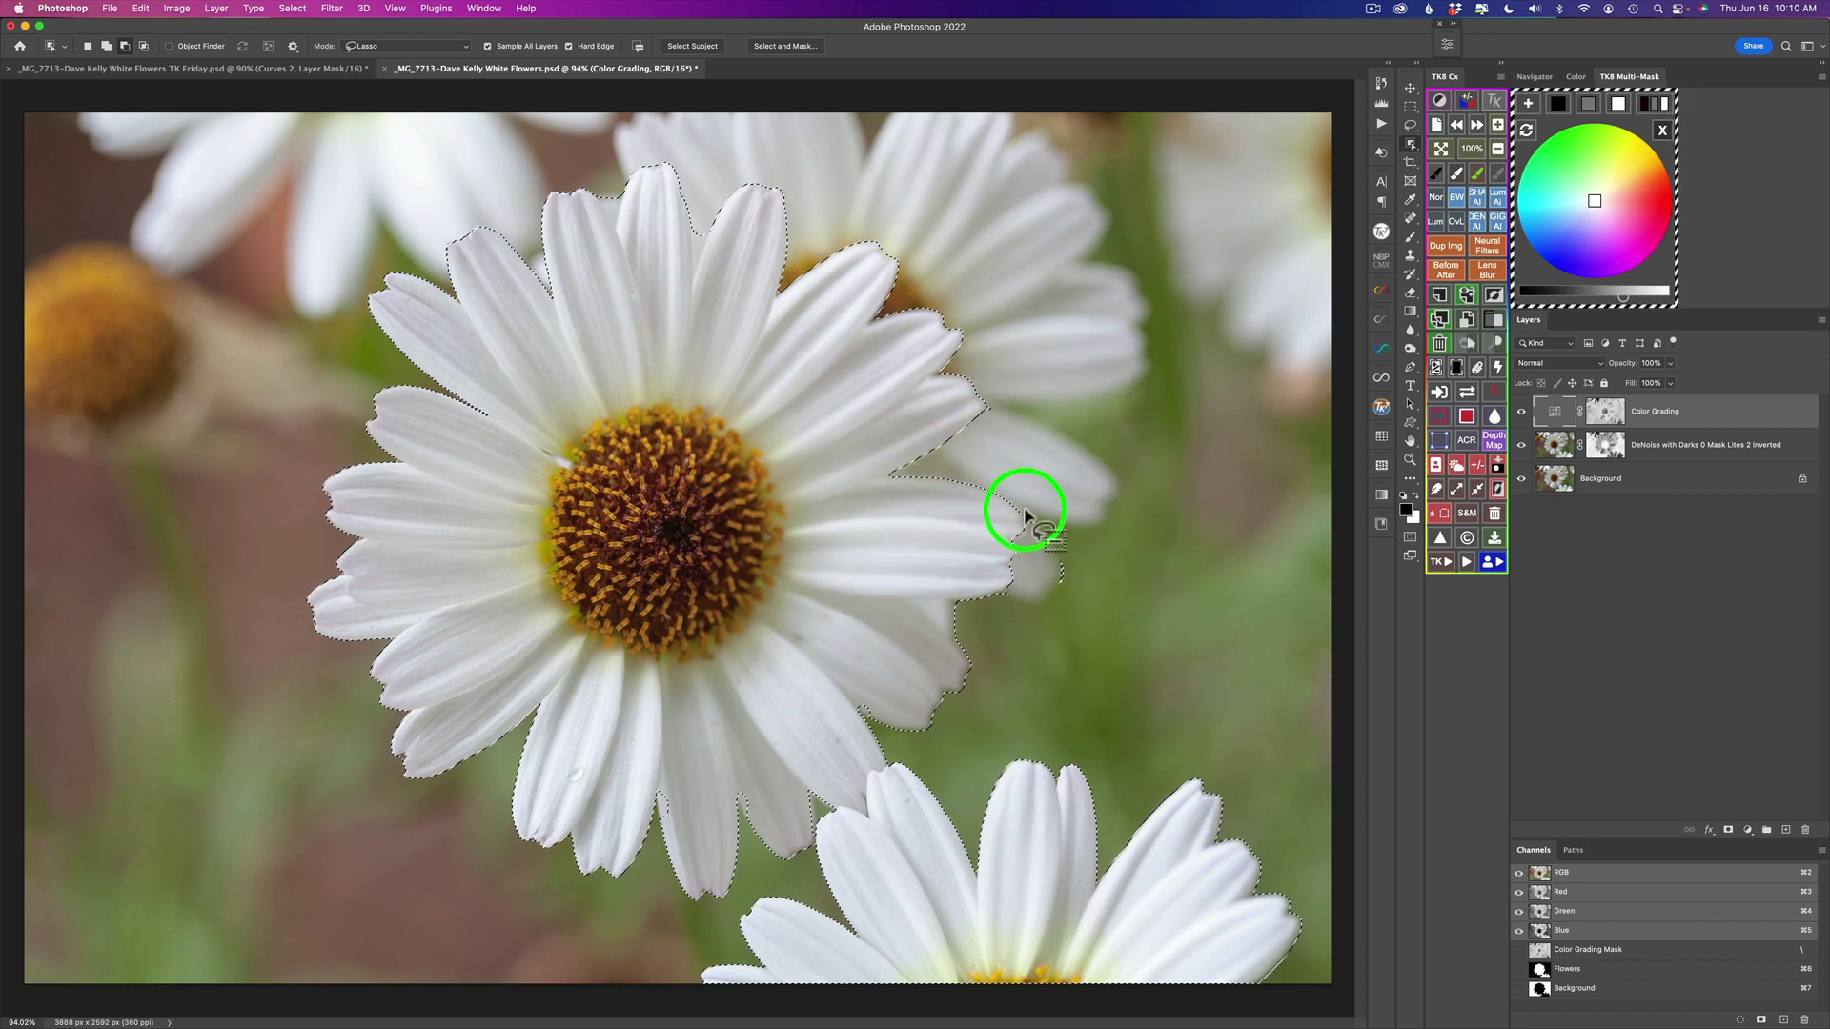
mouse_move(1026, 515)
left_mouse_down()
mouse_move(1061, 593)
mouse_move(1063, 527)
mouse_move(1021, 525)
left_mouse_up()
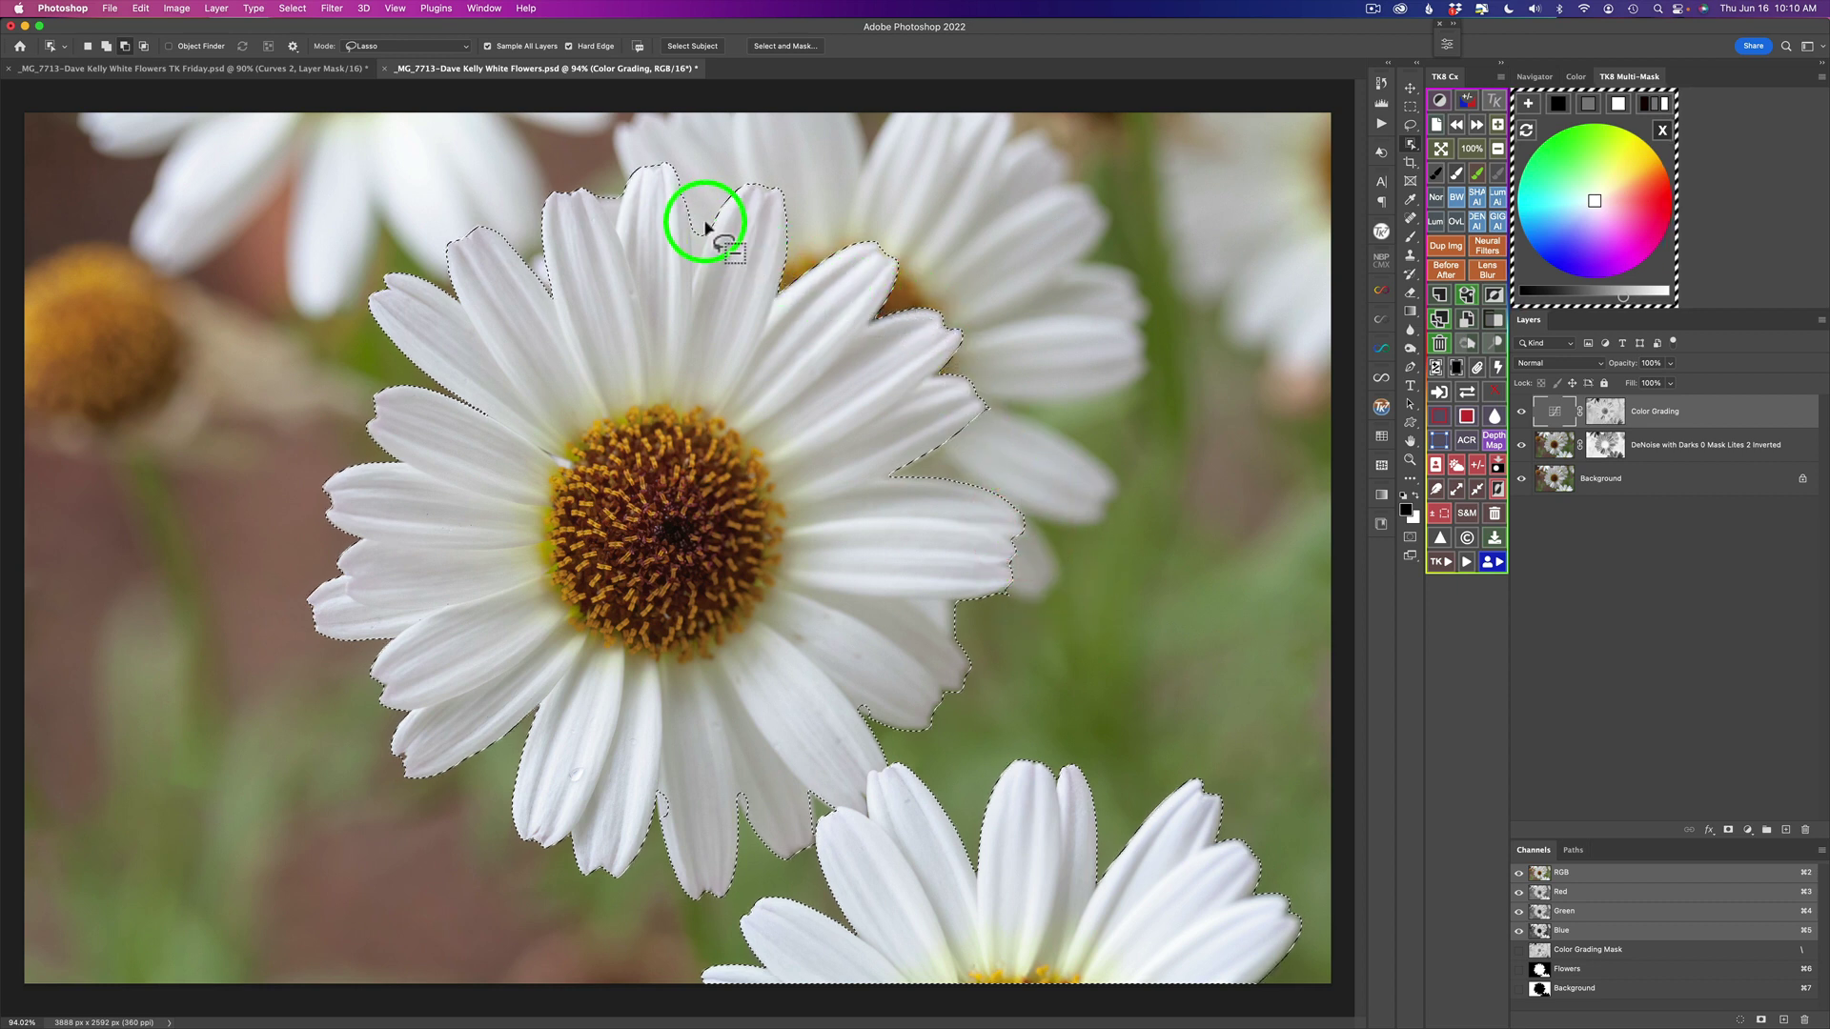
mouse_move(706, 227)
left_mouse_down()
mouse_move(695, 211)
mouse_move(711, 221)
mouse_move(679, 246)
mouse_move(592, 189)
mouse_move(633, 213)
mouse_move(596, 226)
left_mouse_up()
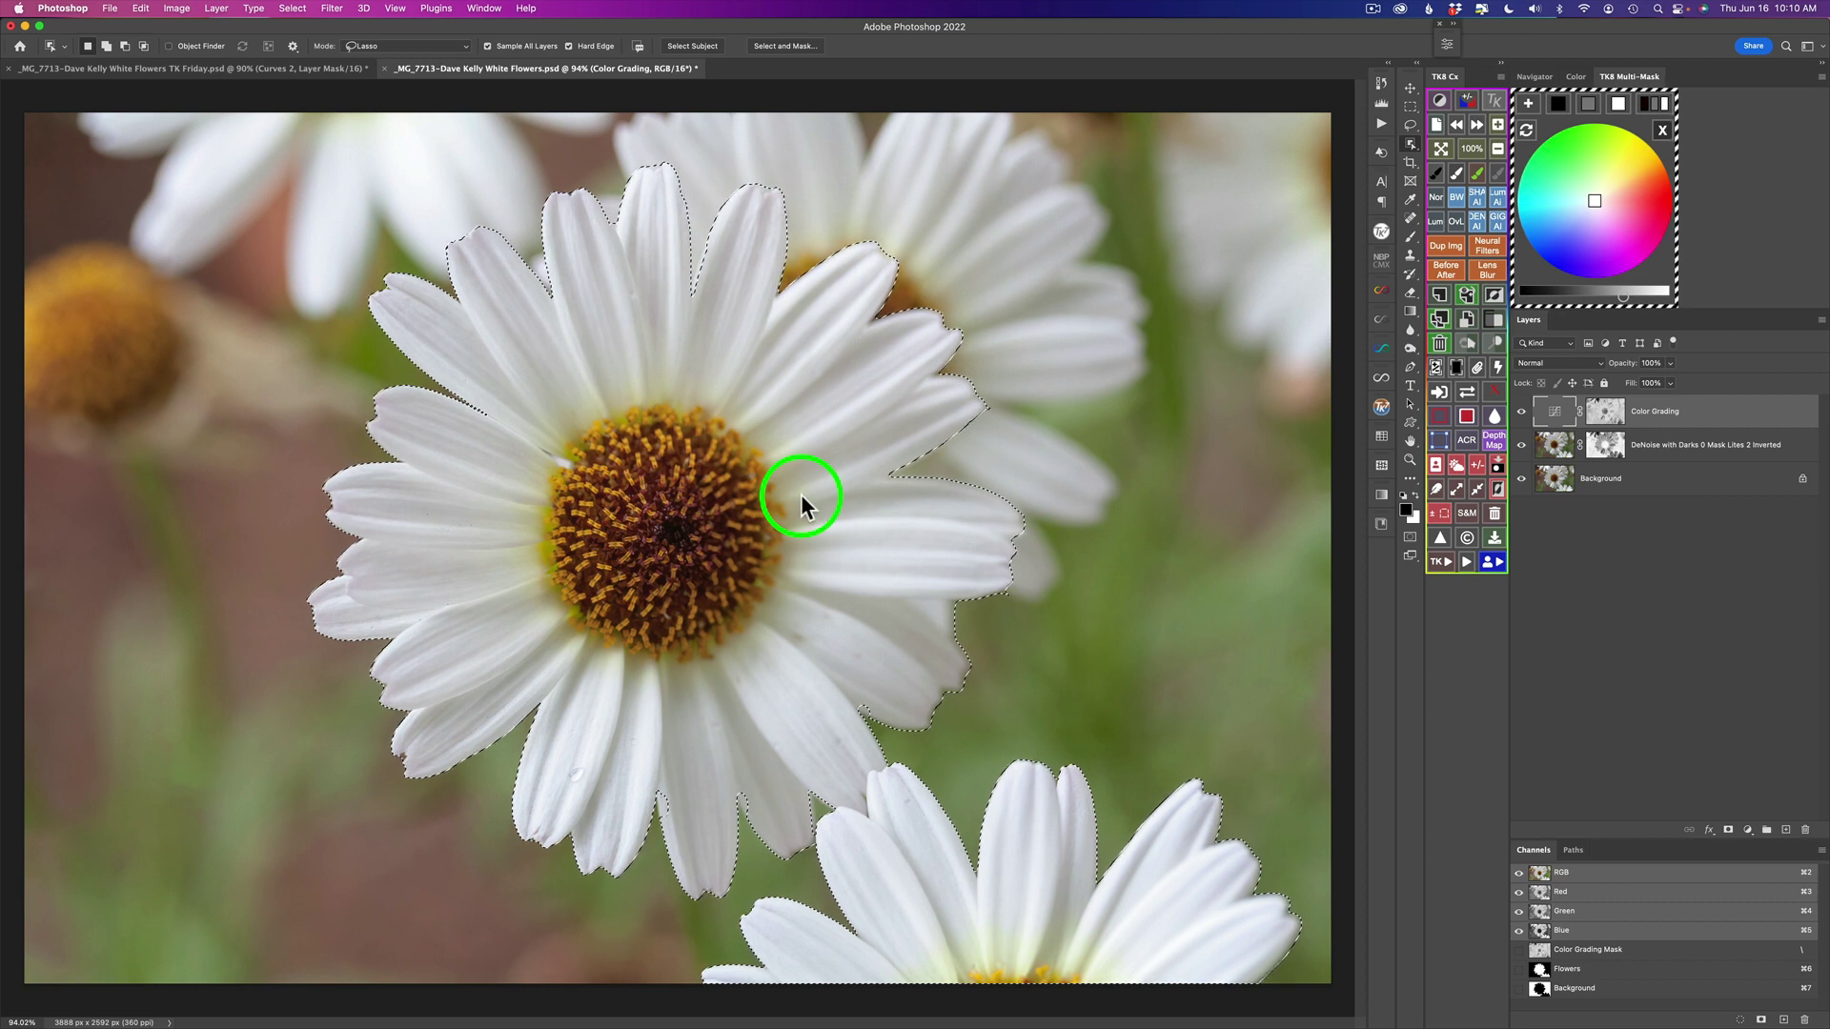
Step: Save the inverted flower selection as a new channel named Background and display that channel on its own
left_click(1497, 489)
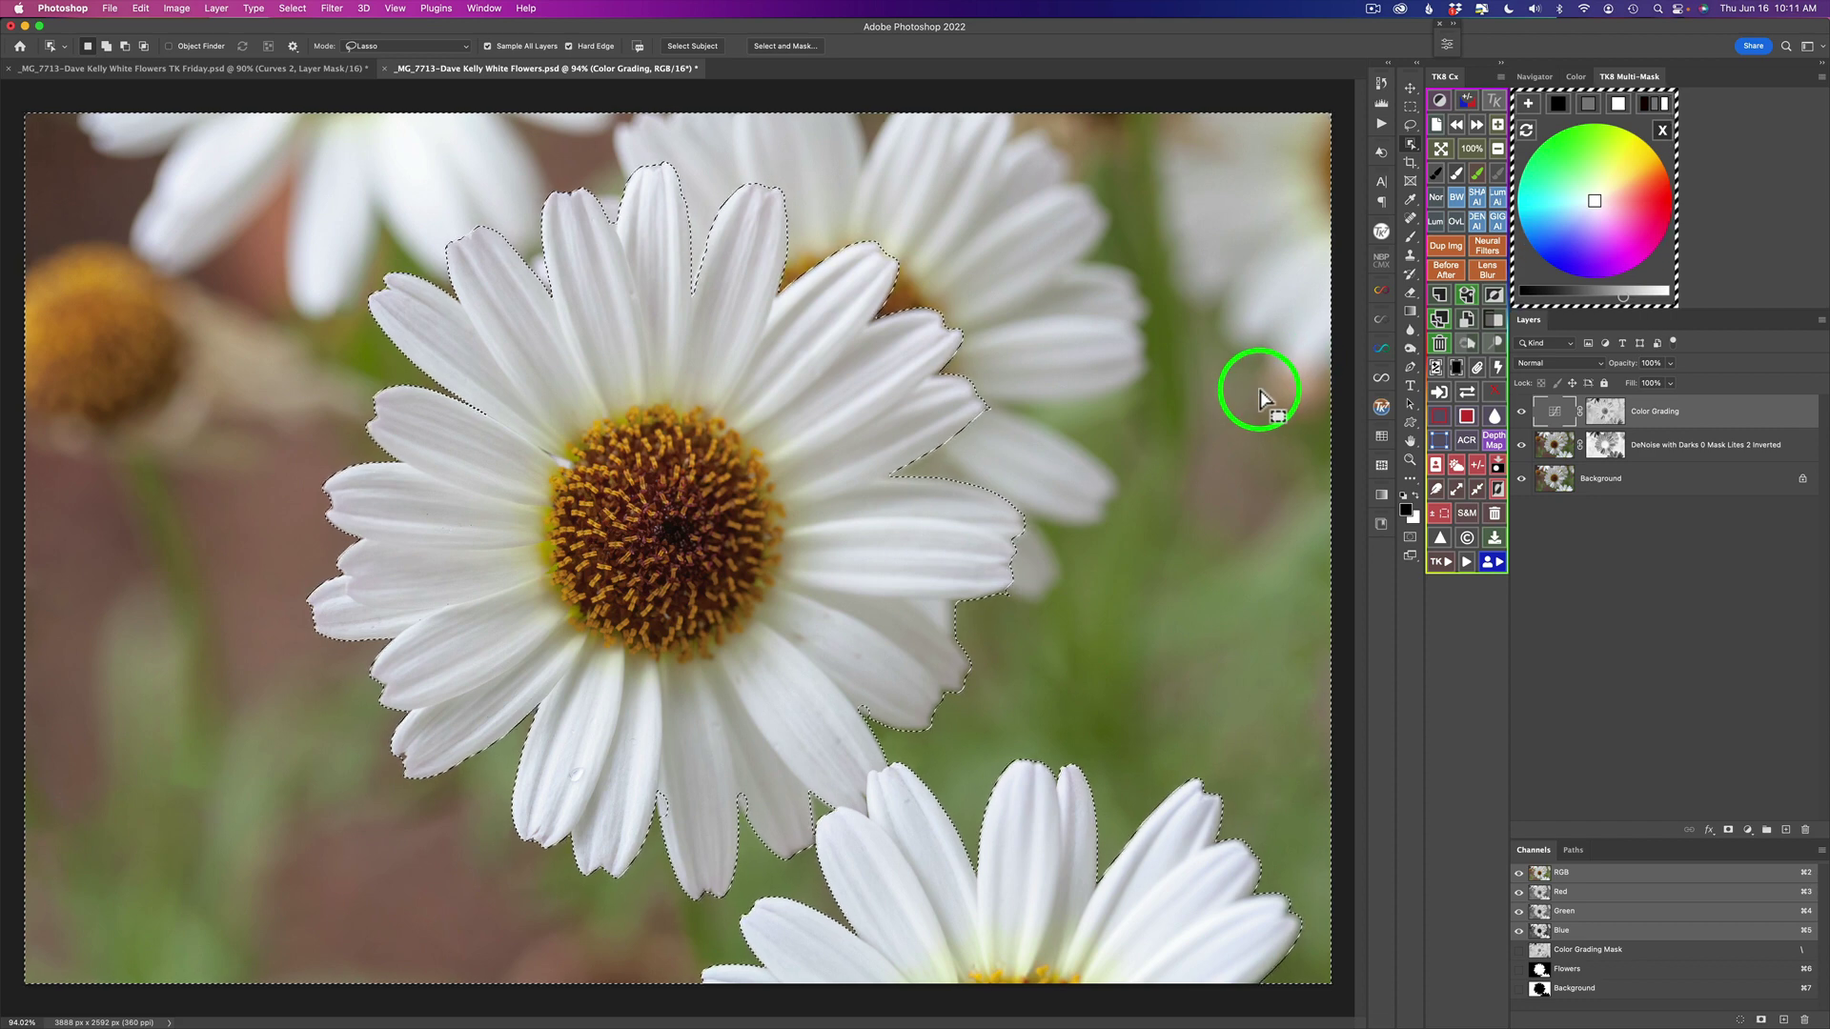
left_click(1498, 467)
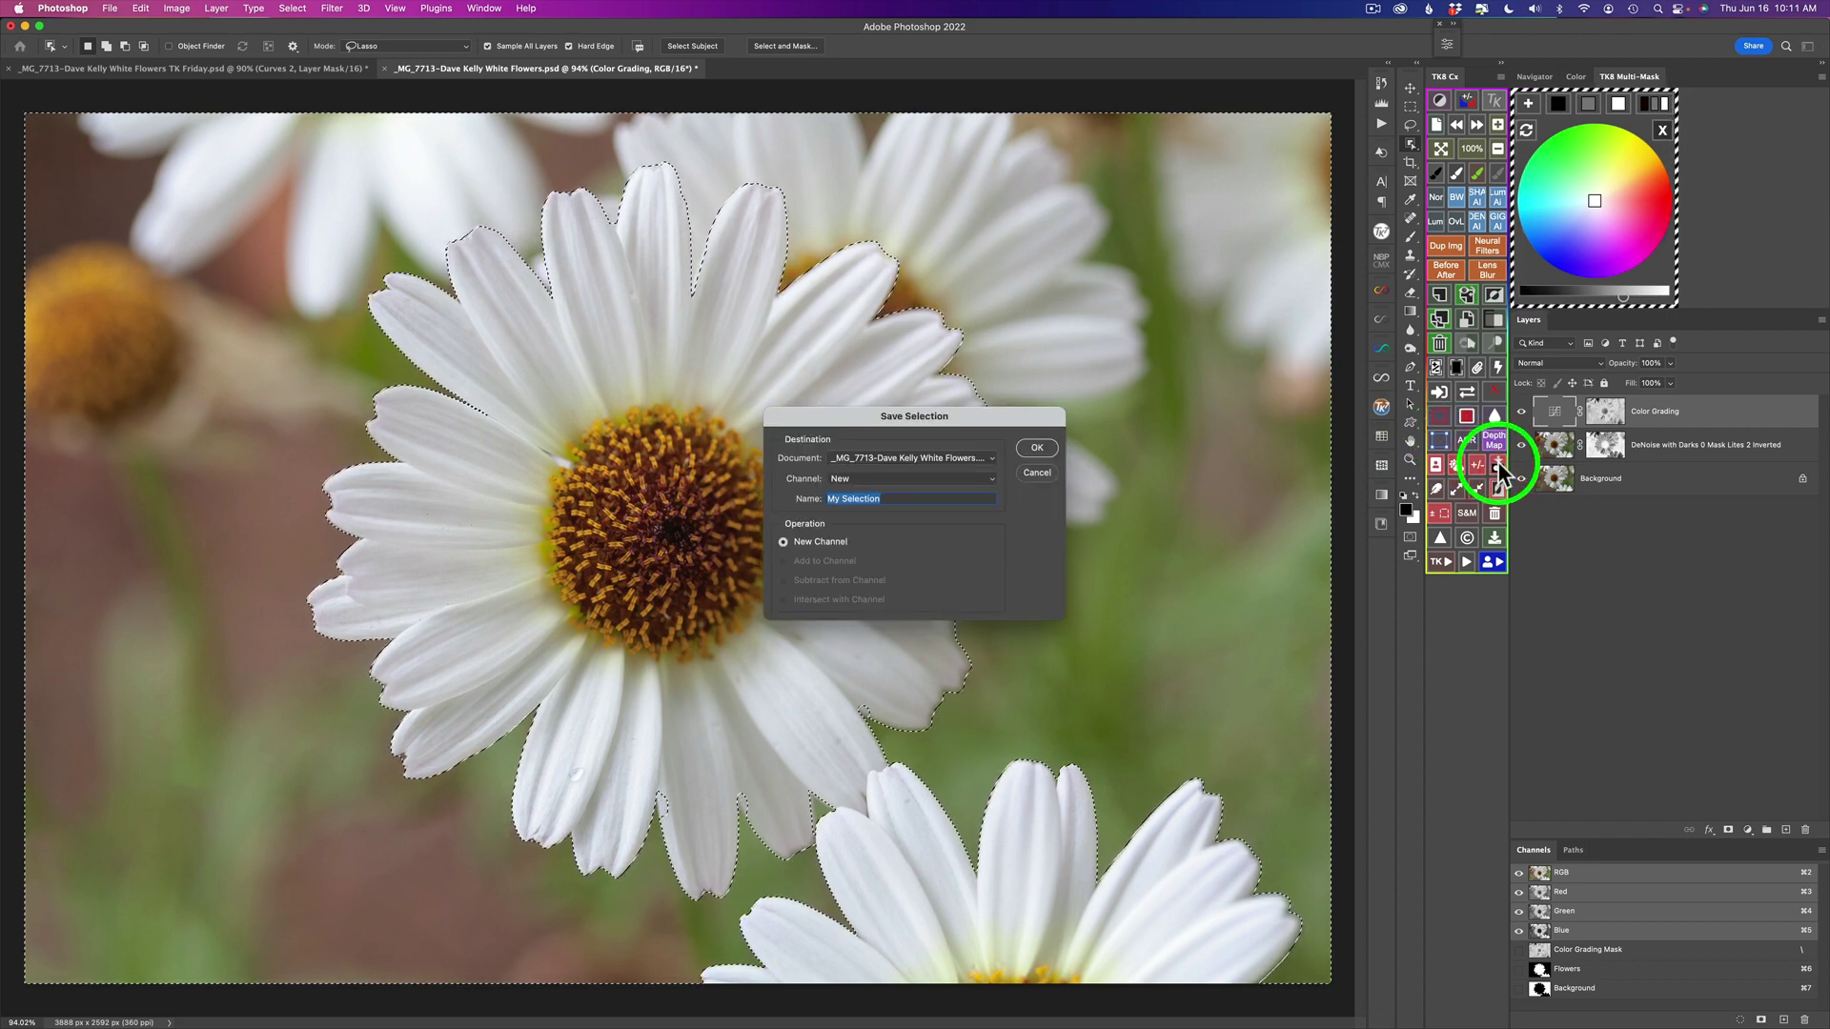
type("Background")
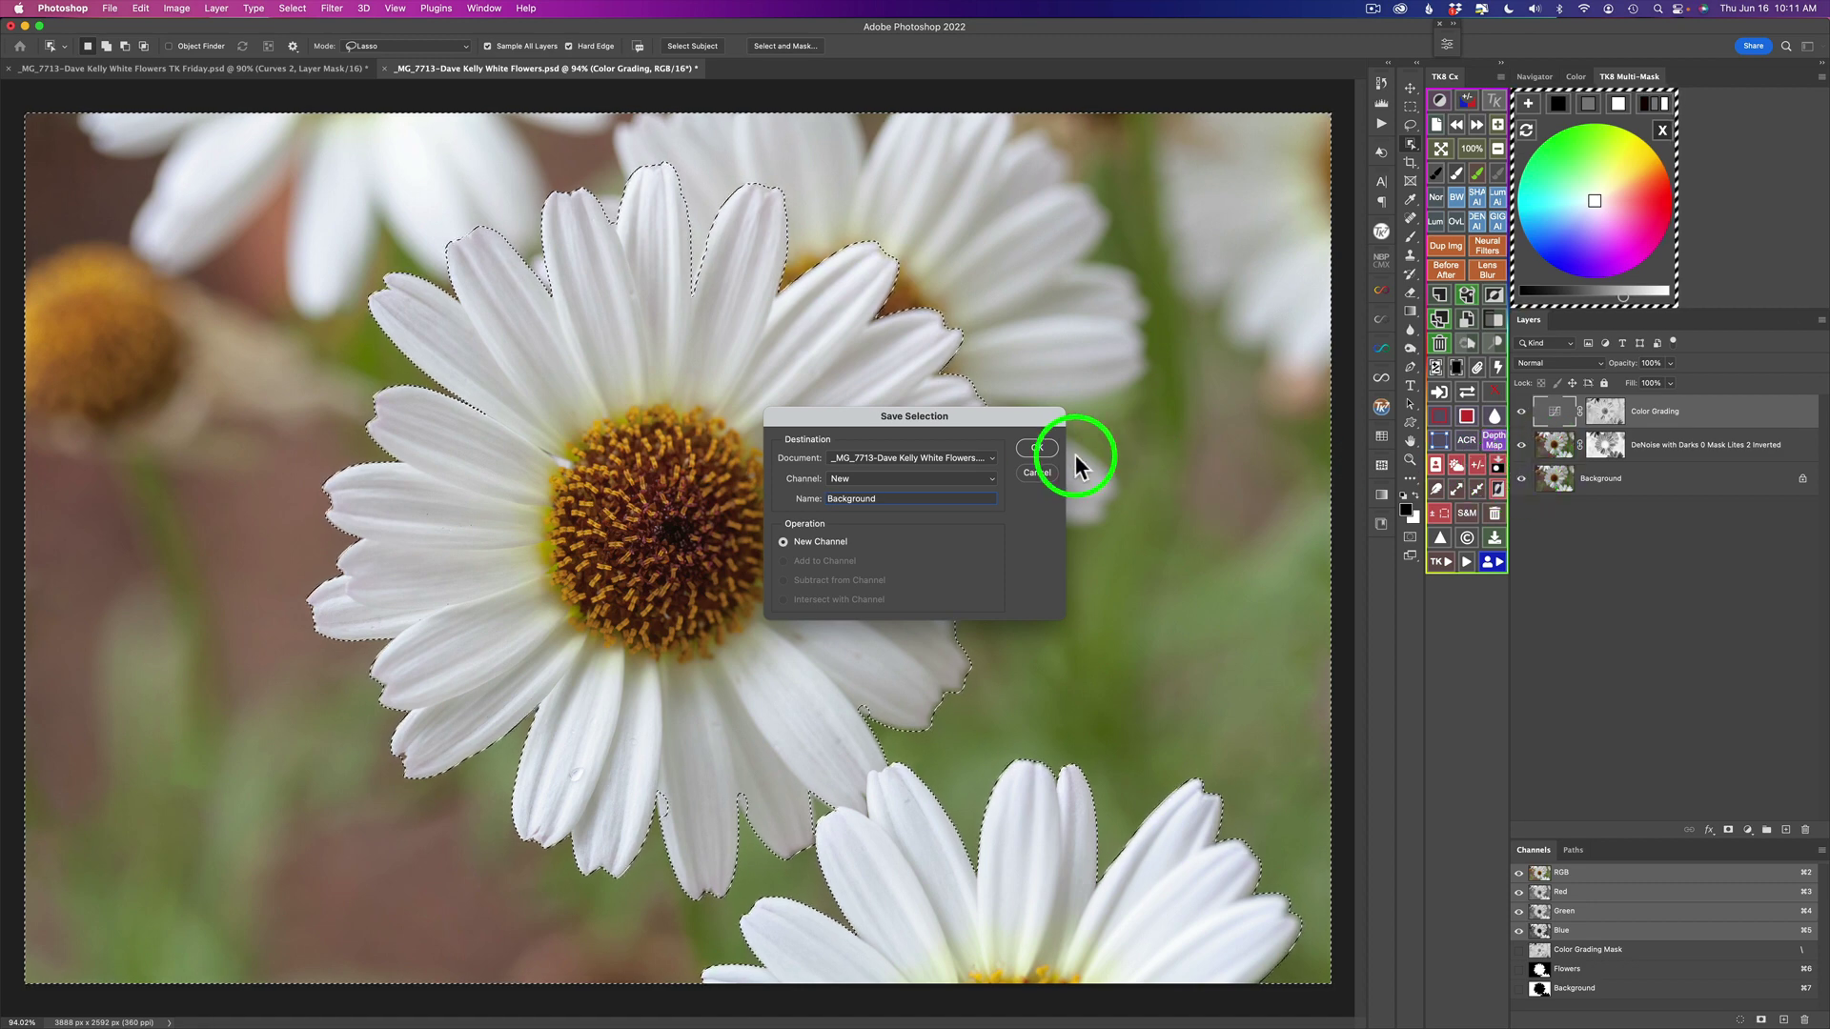
left_click(1039, 448)
scroll(1654, 994, "down", 1)
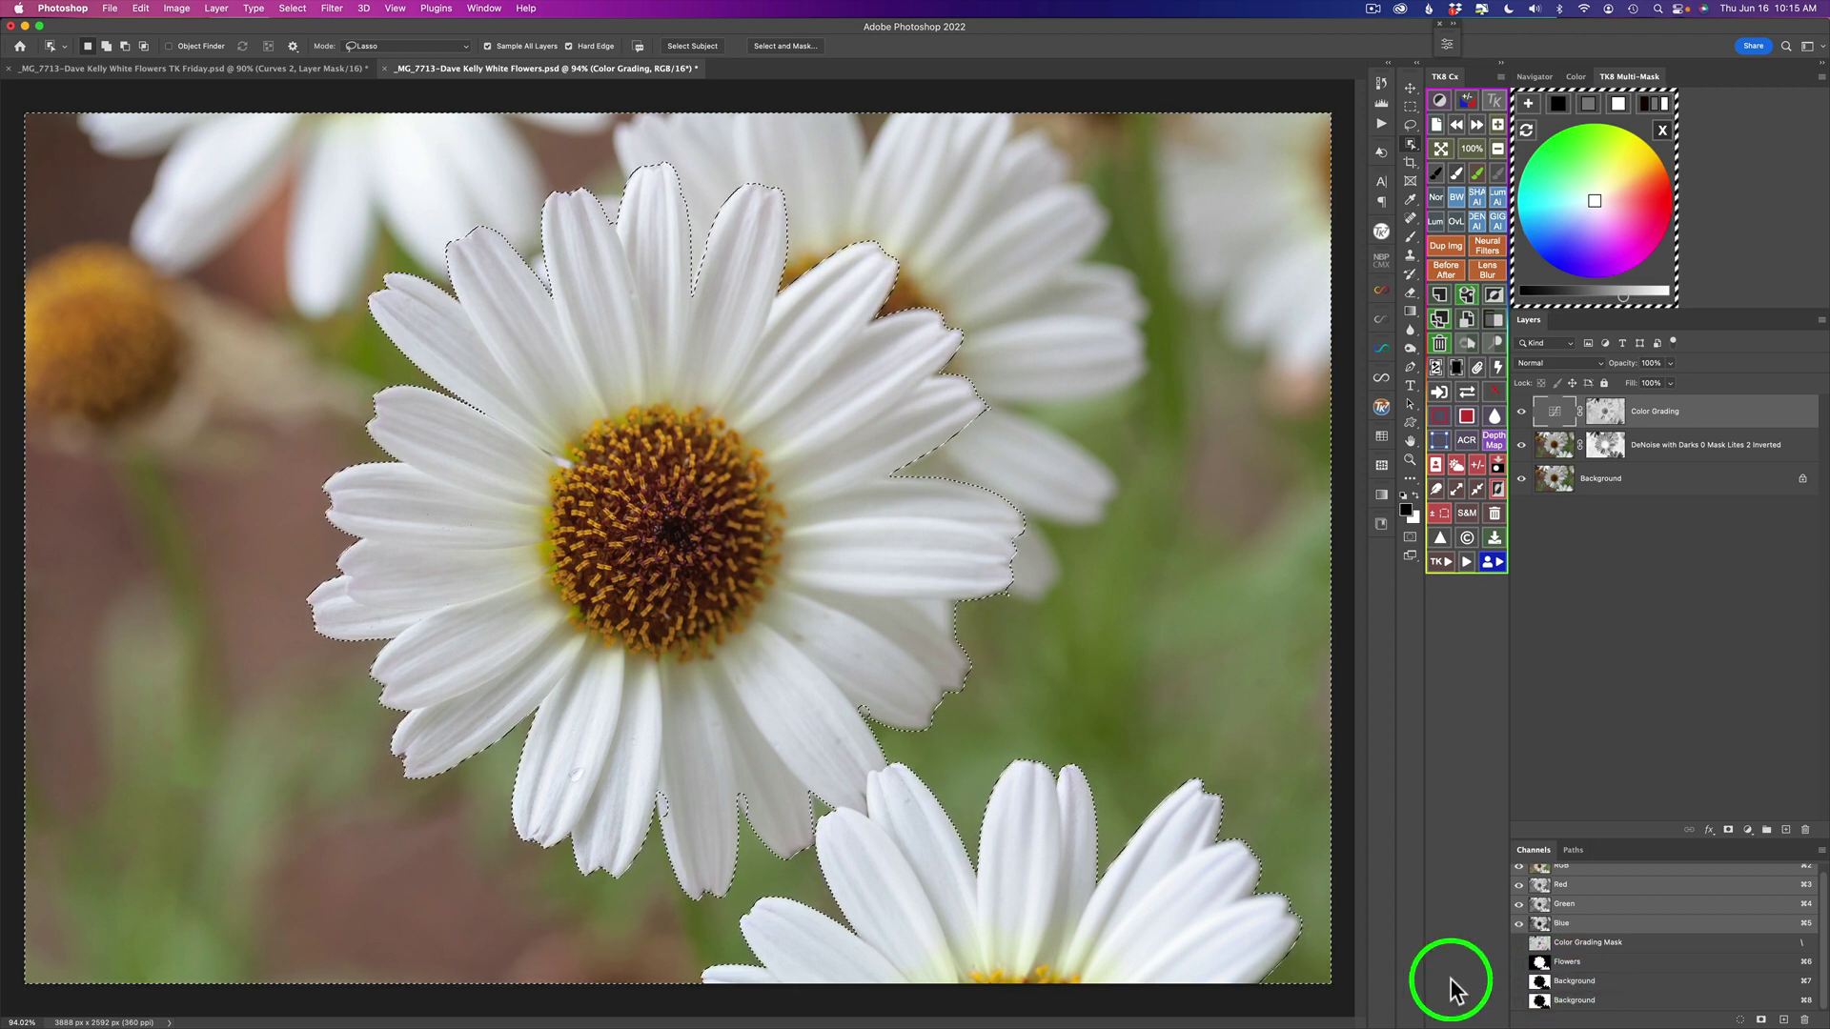
left_click(1623, 1001)
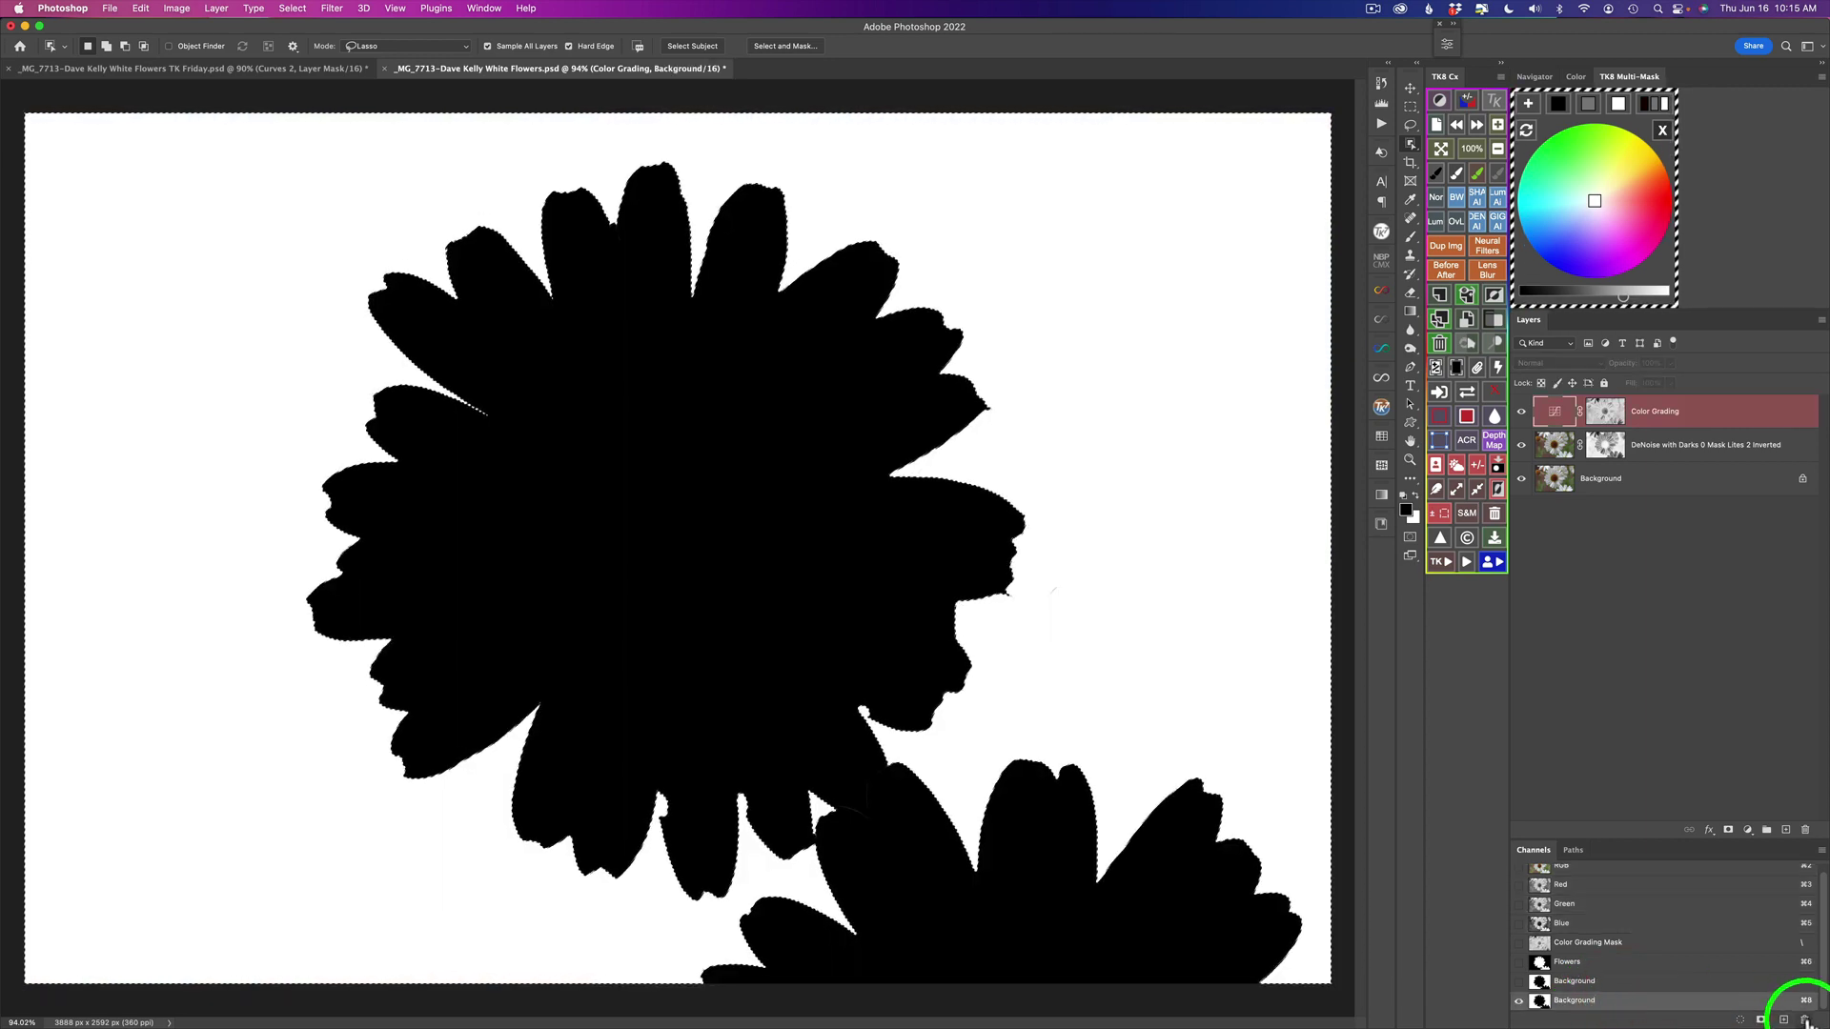
Step: Delete the duplicate Background channel and clear the active selection around the flowers
left_click(1805, 1020)
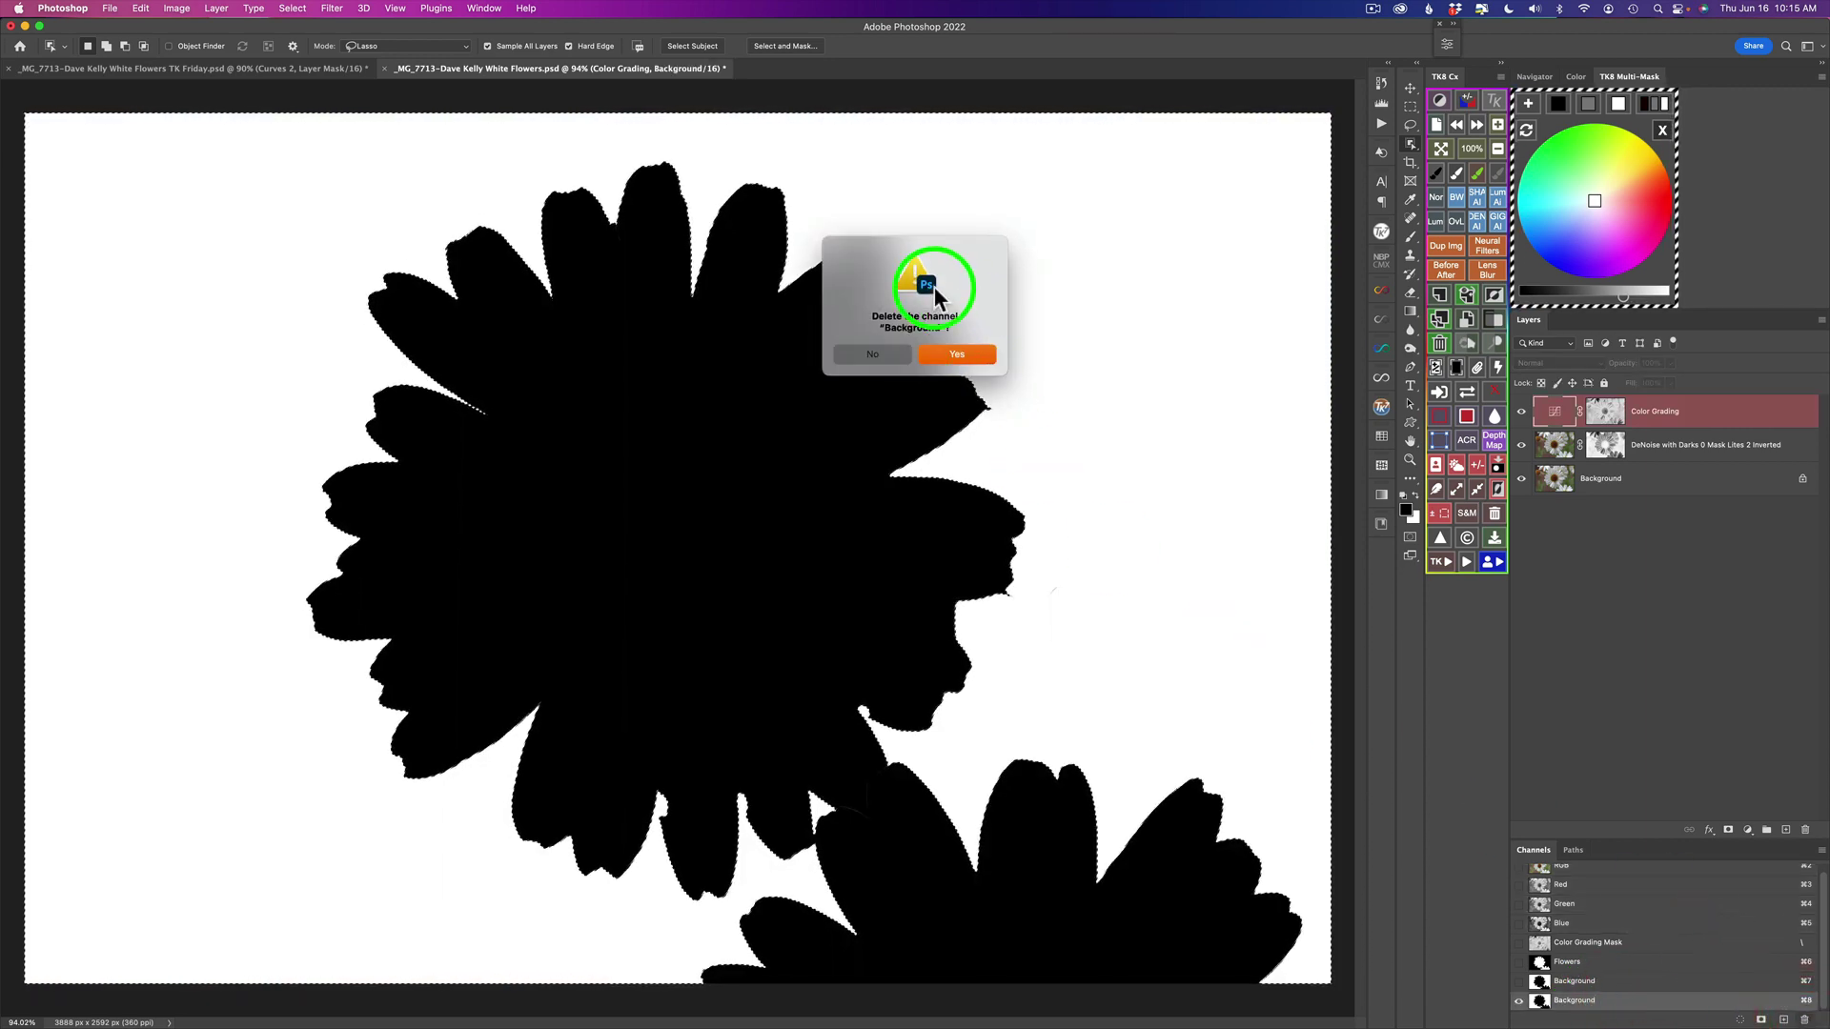
left_click(958, 354)
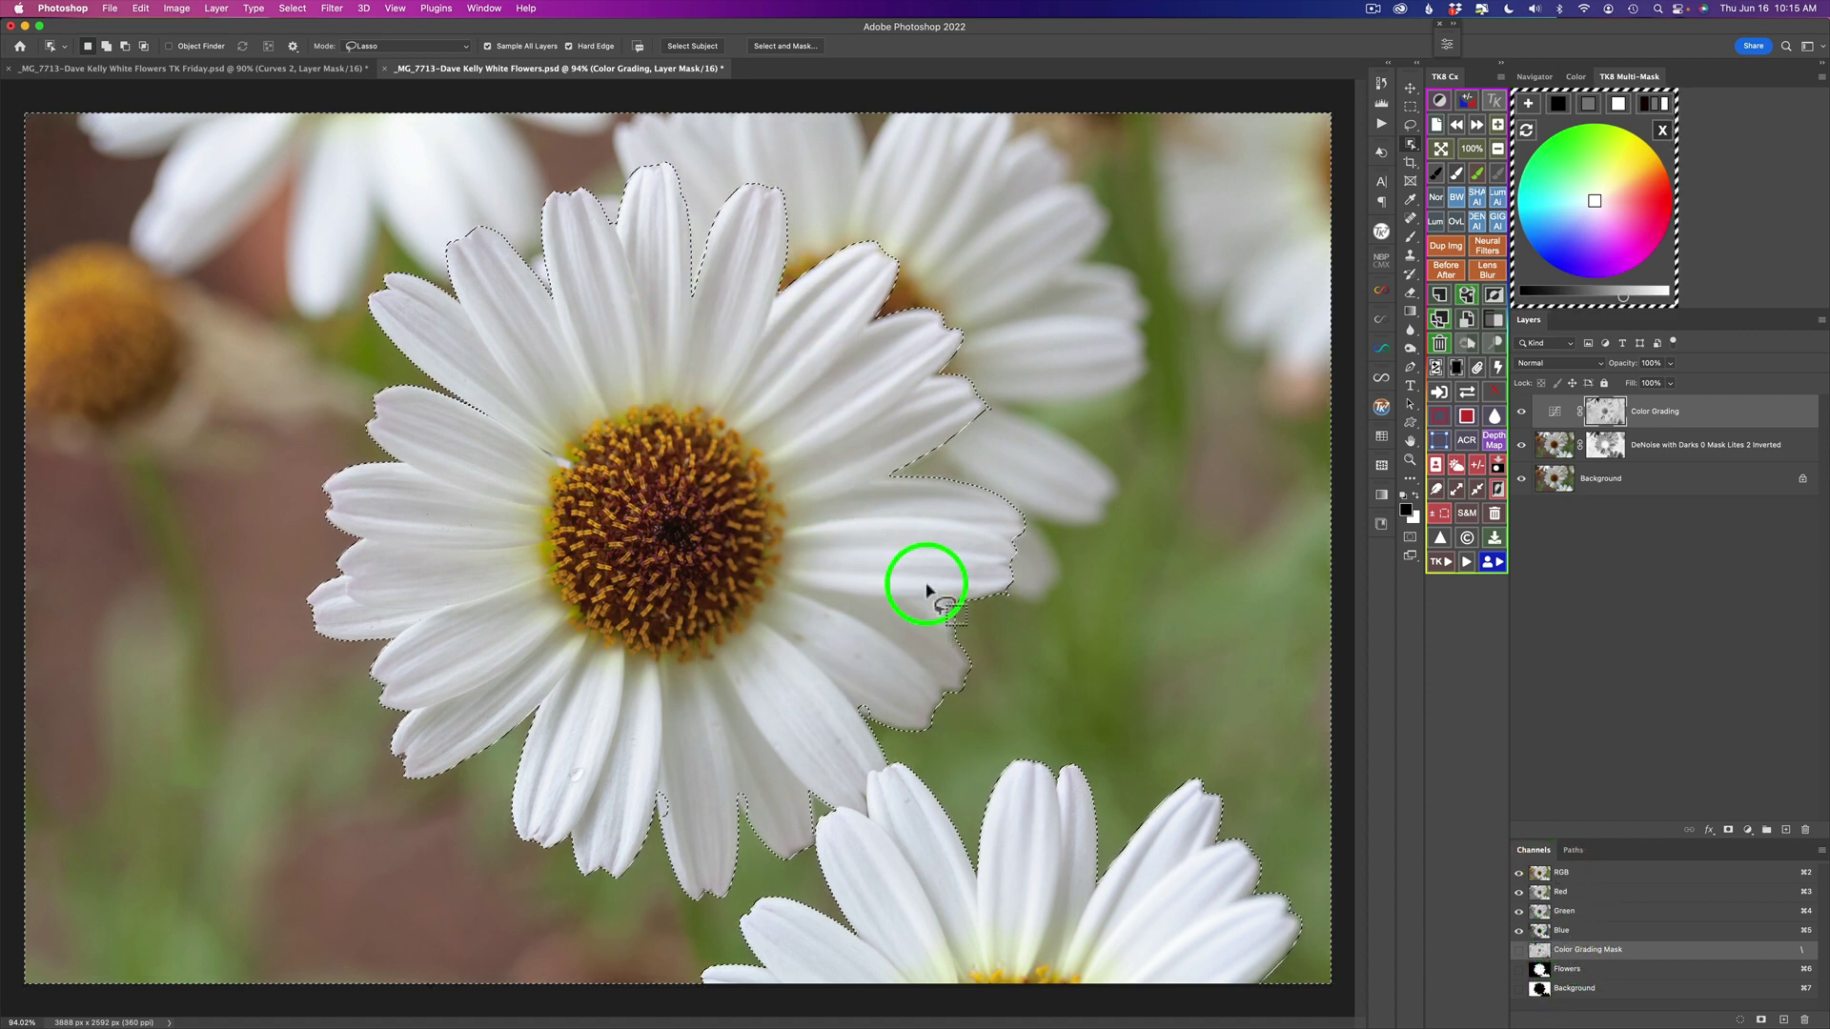
left_click(1477, 464)
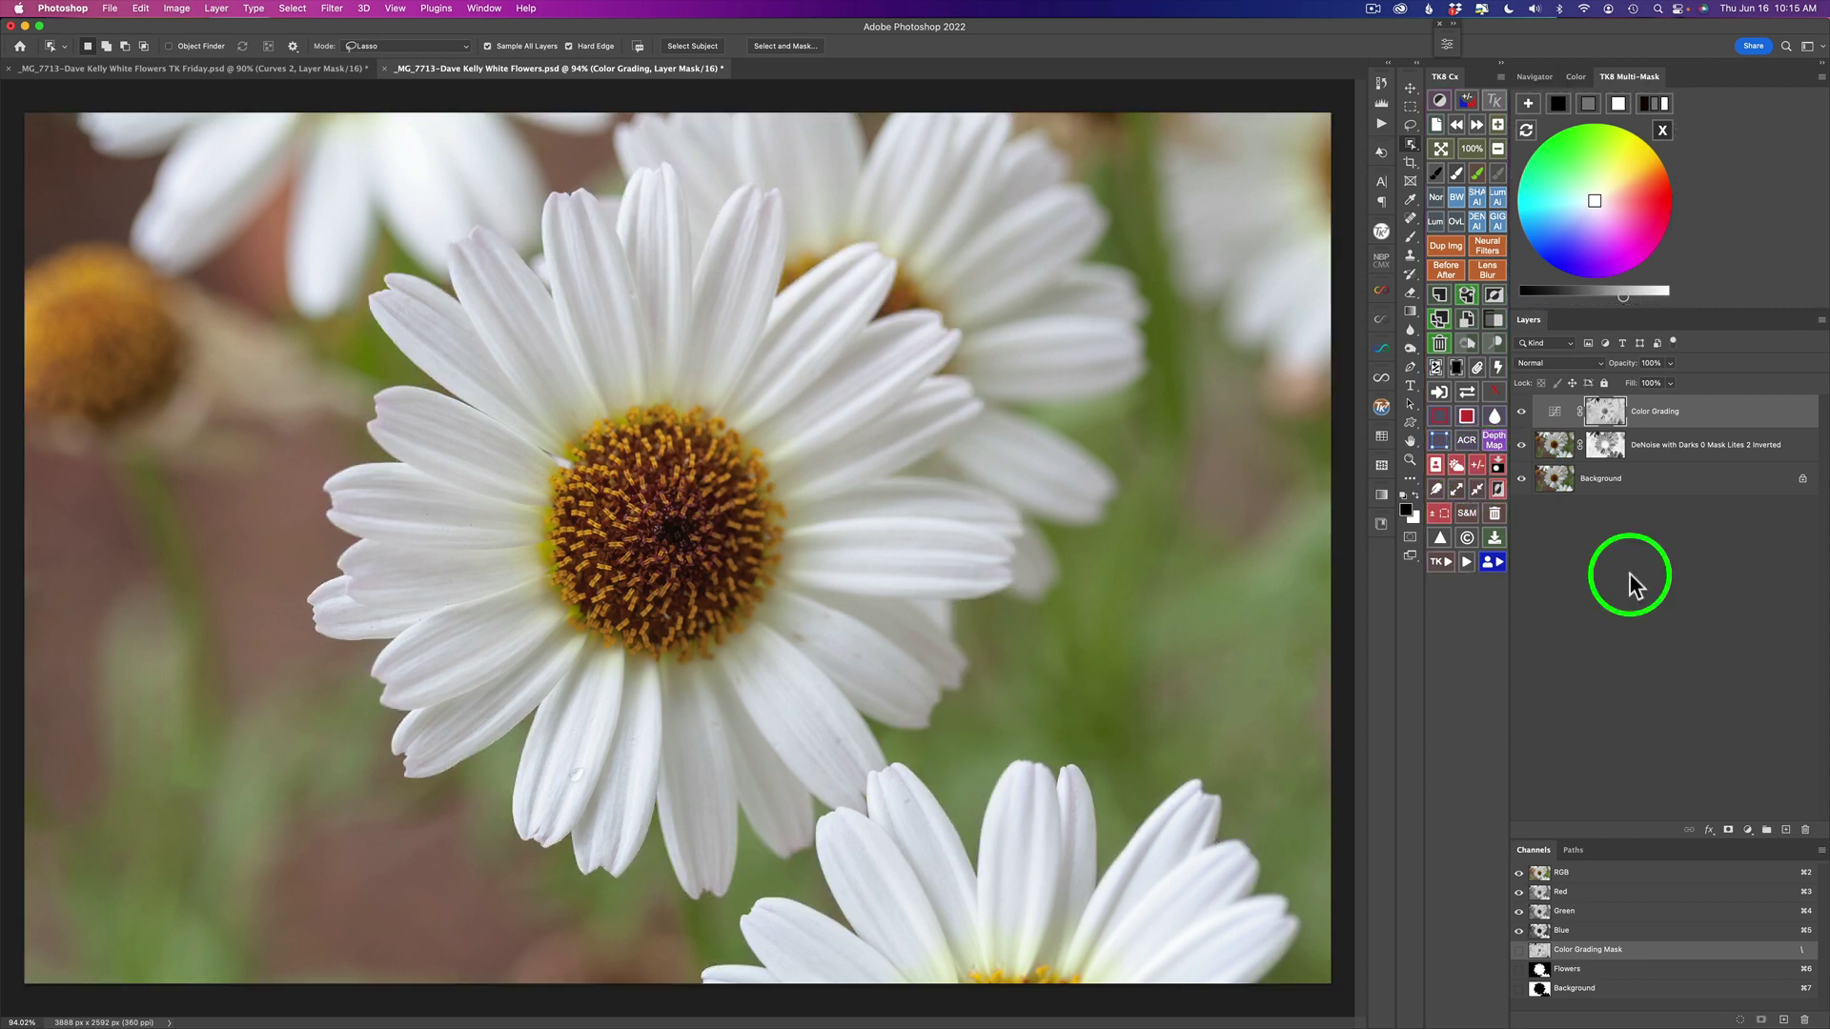
Step: Run the TK8 Clarity action with a High Pass radius of 194.2 pixels and invert the resulting Clarity layer
left_click(1447, 561)
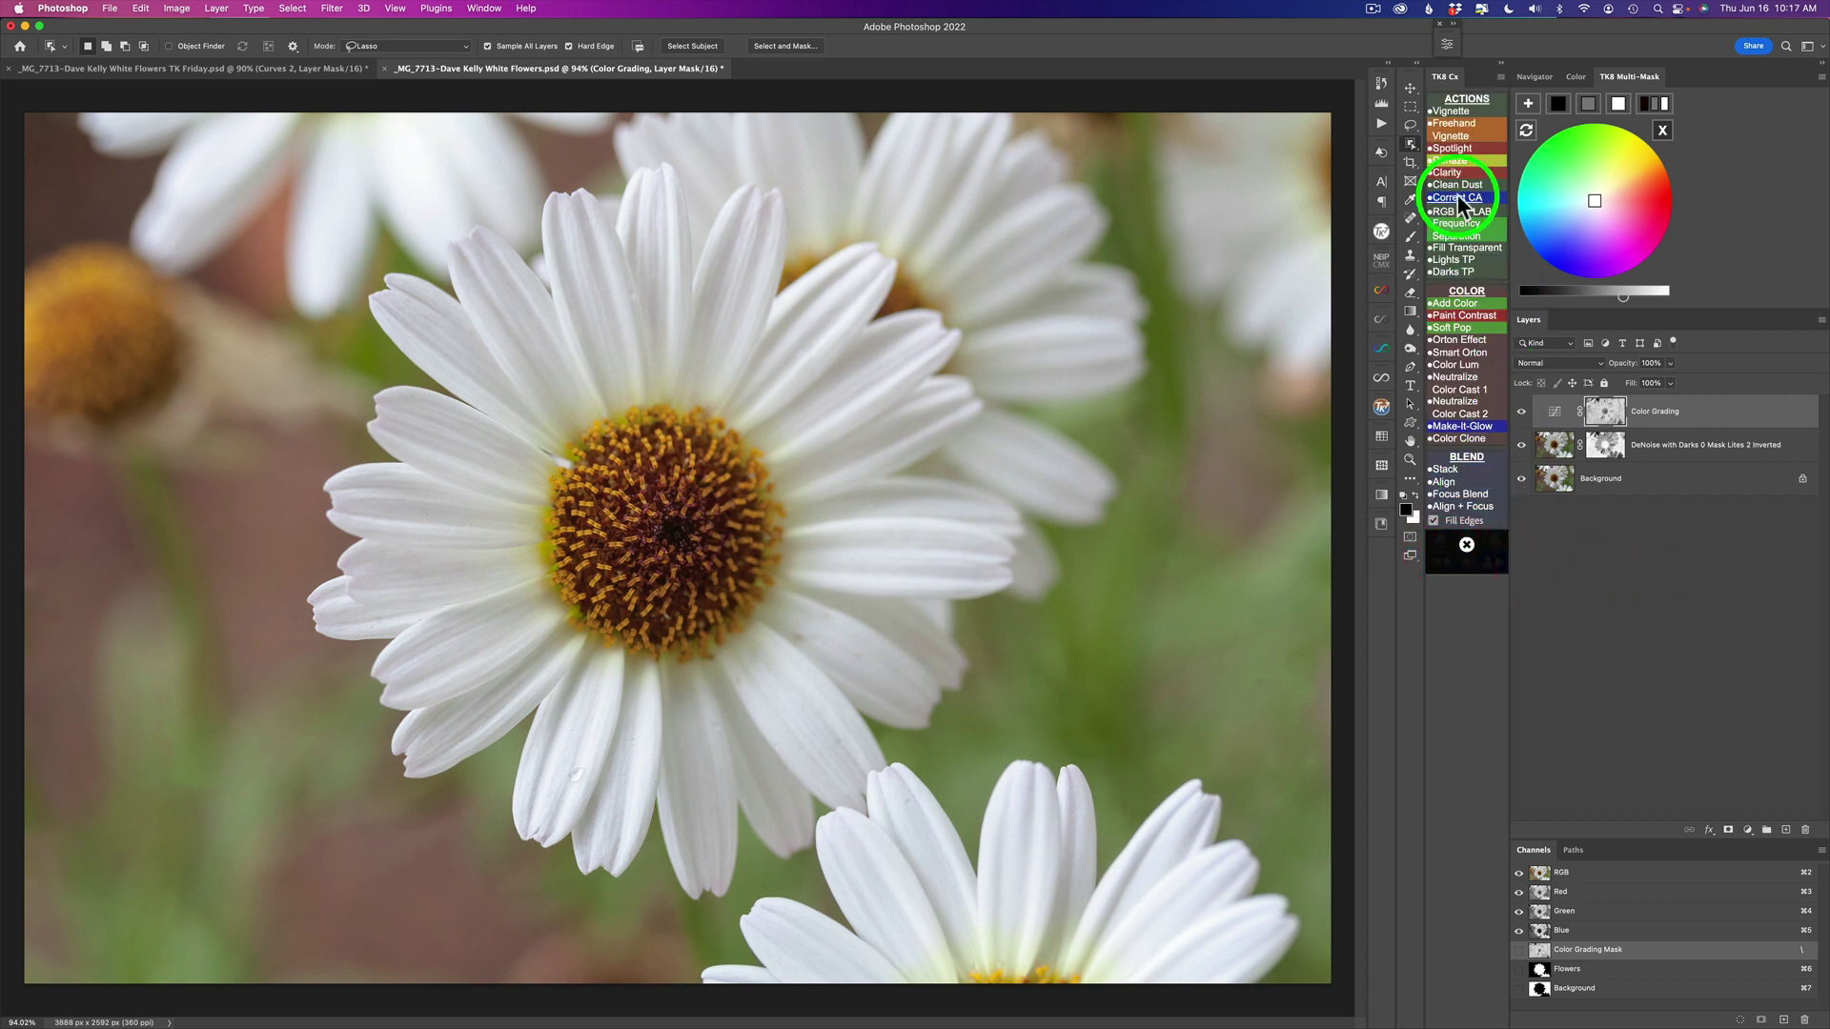
left_click(1456, 169)
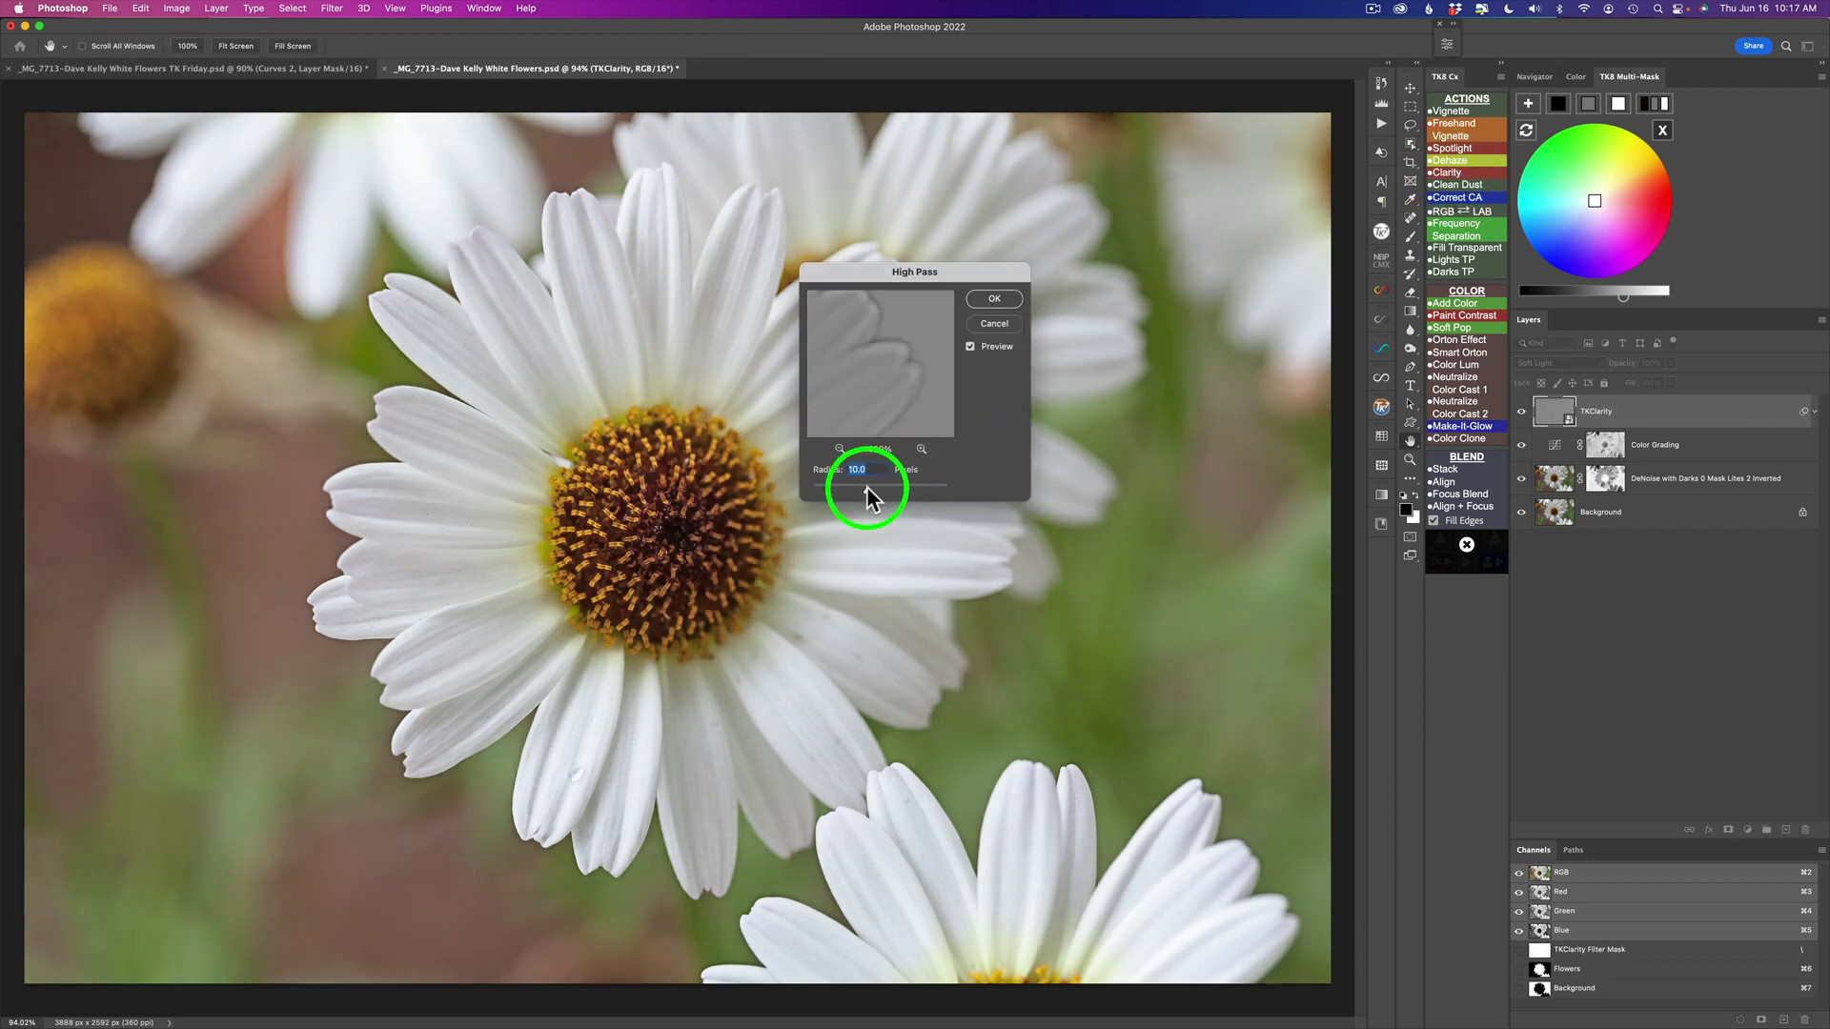
left_click_drag(879, 488, 923, 491)
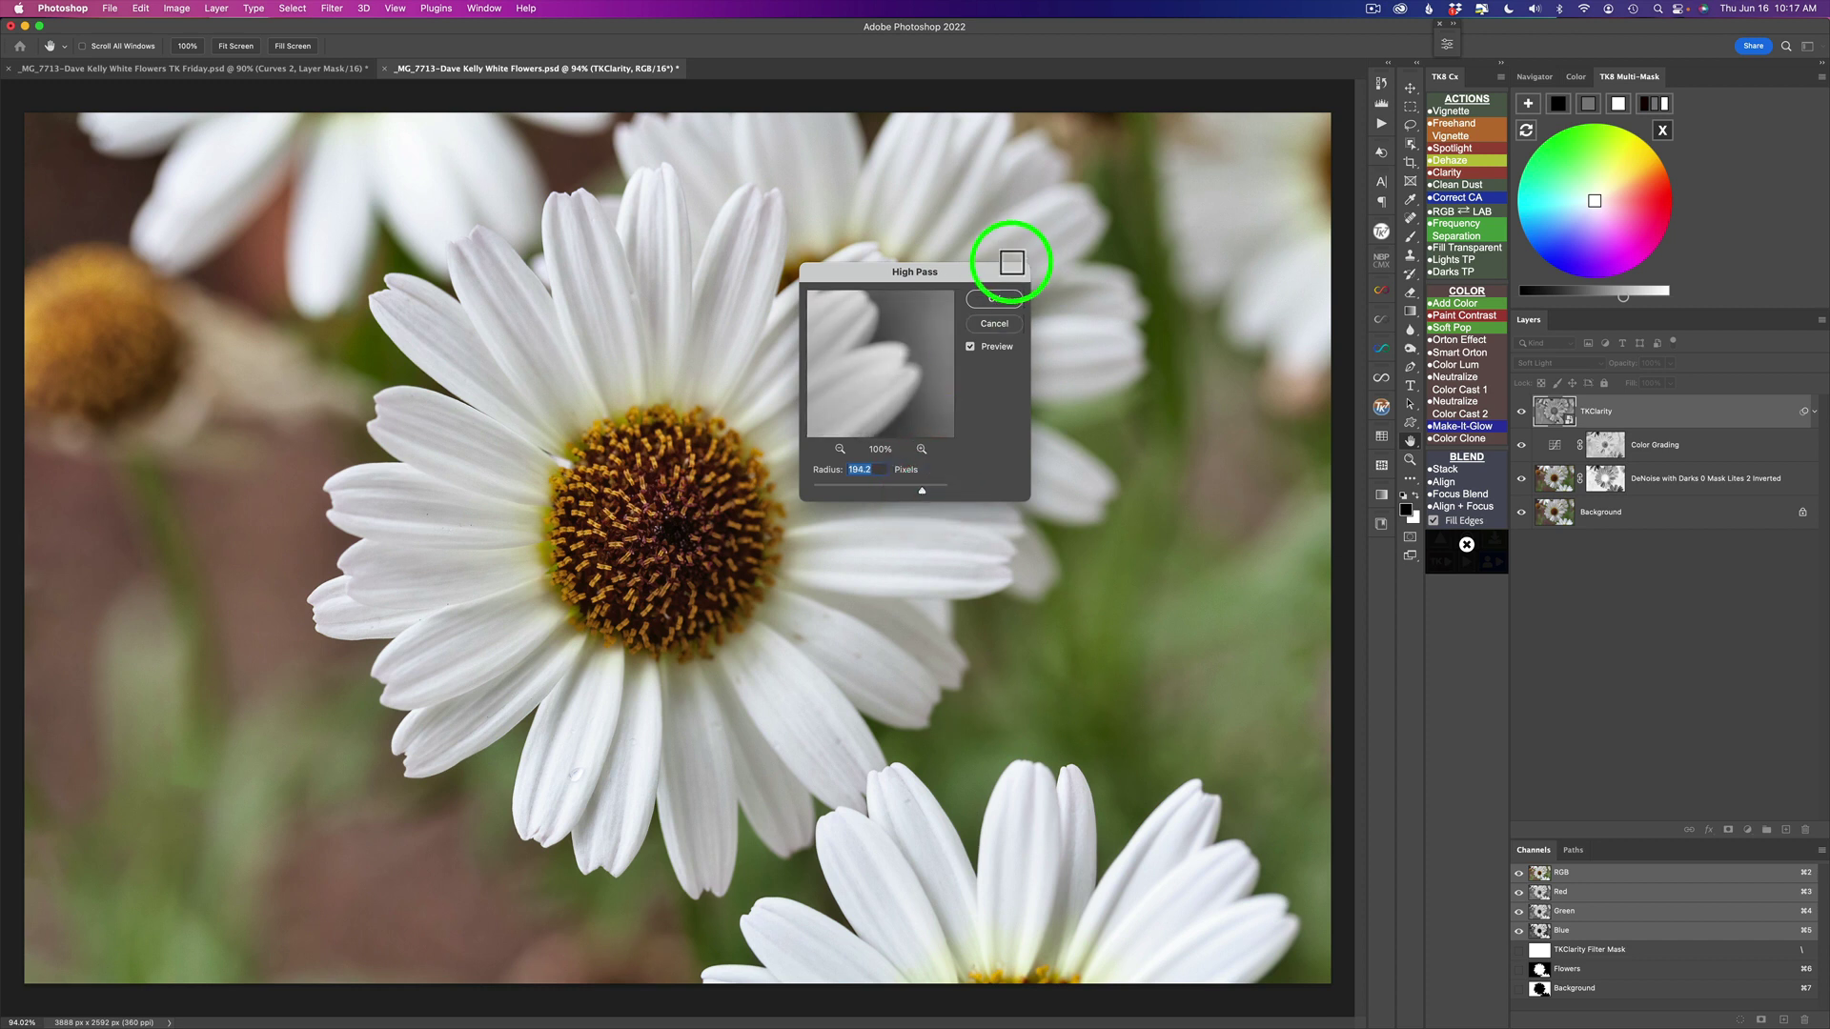
left_click(1009, 299)
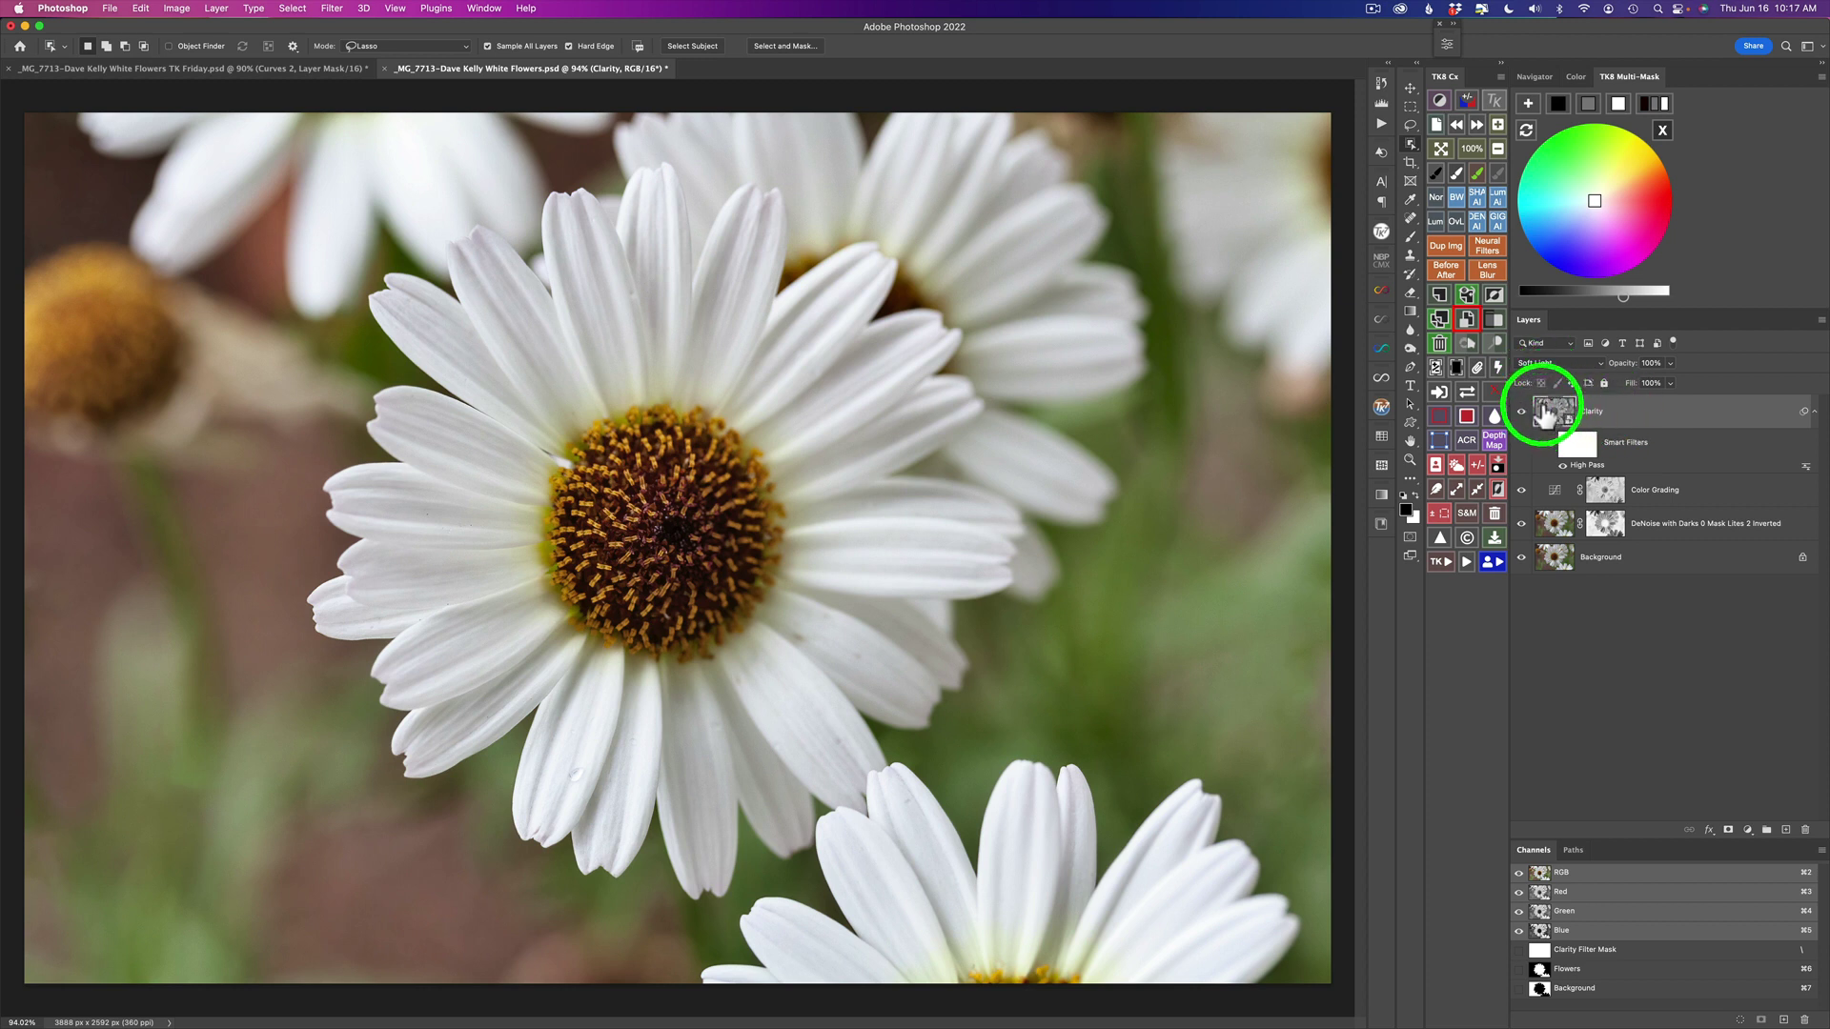
left_click(1494, 294)
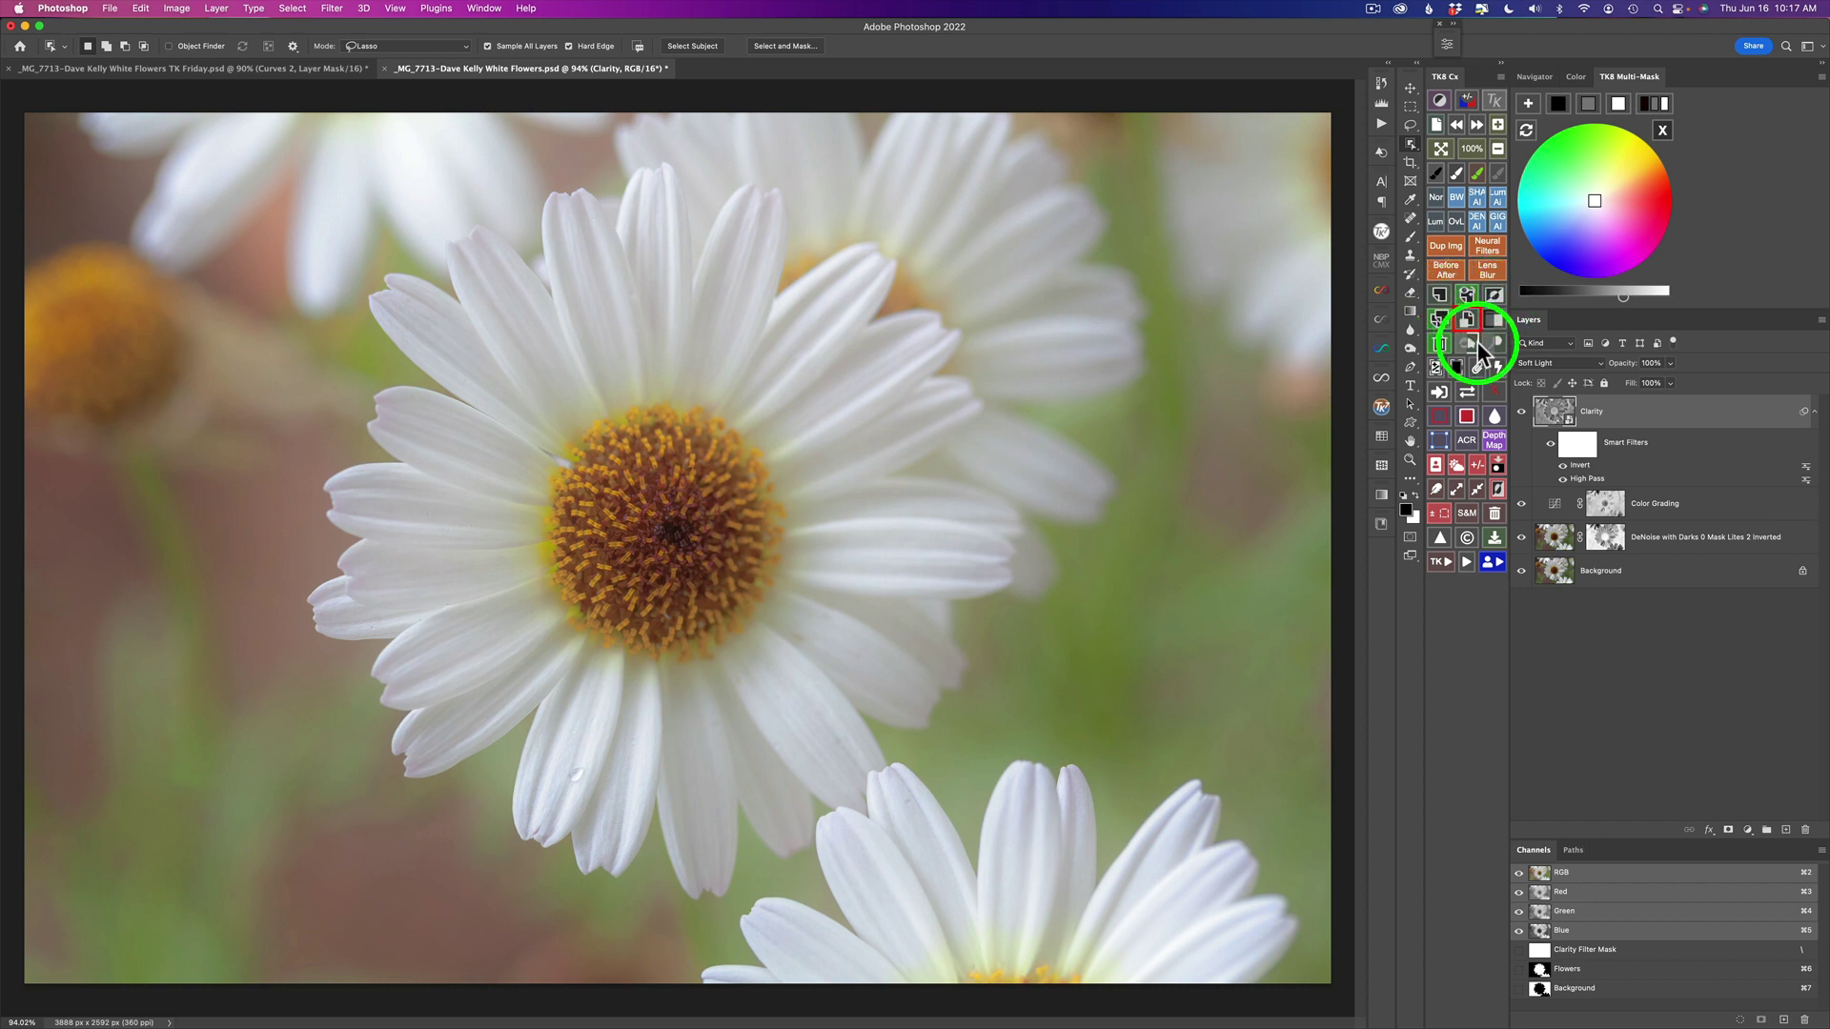
Step: Mask the Clarity layer with the saved Background selection and inspect the mask edges around the petals
left_click(1441, 393)
left_click(1454, 99)
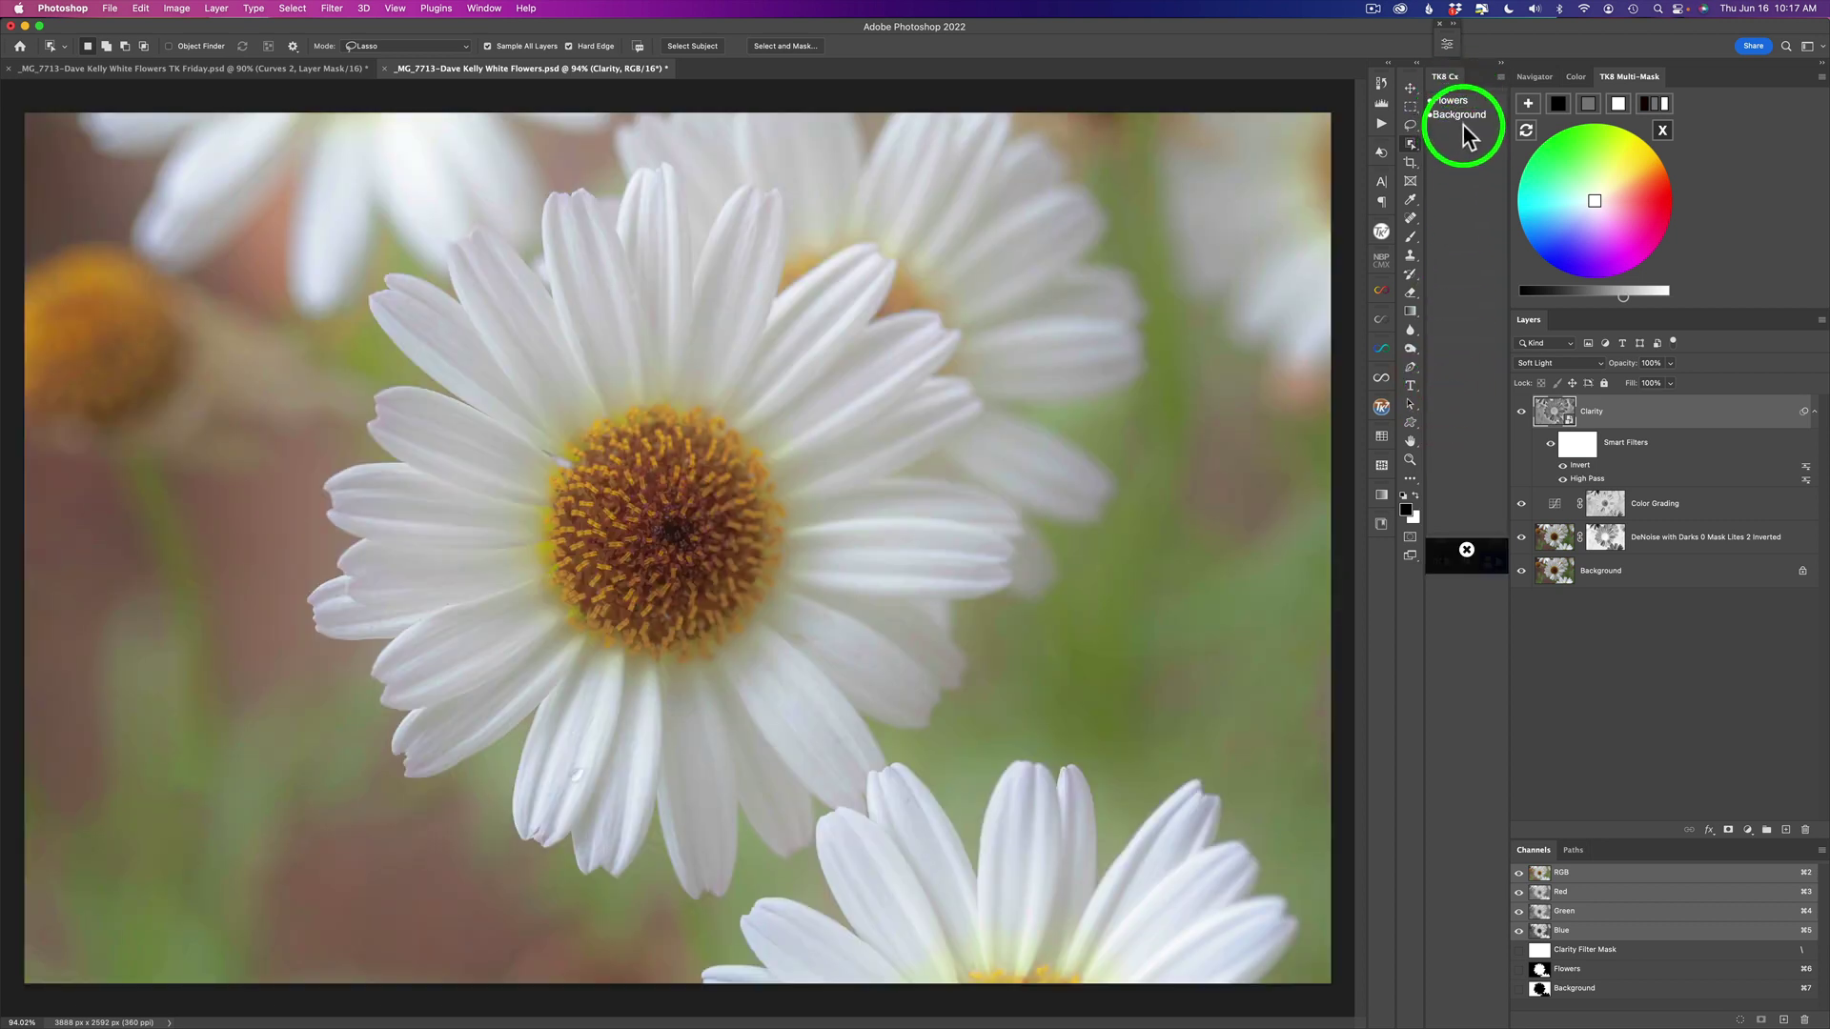
left_click(1458, 115)
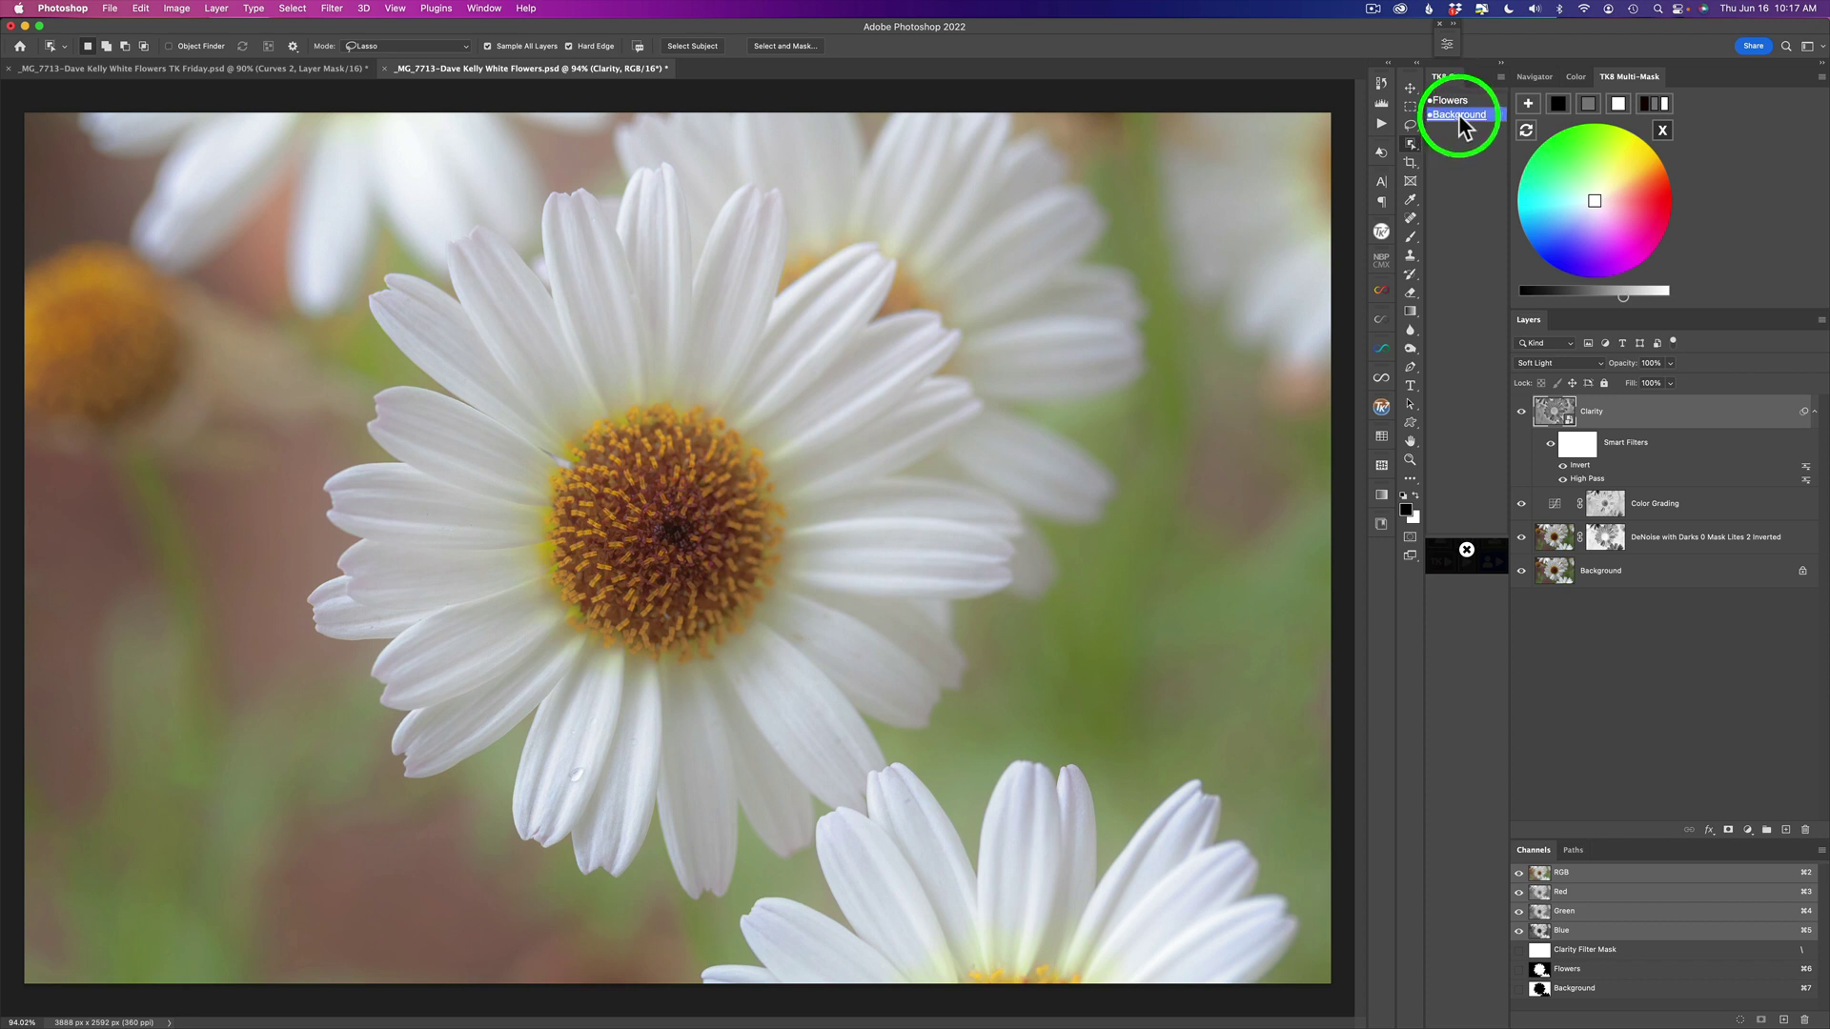
left_click(1458, 114)
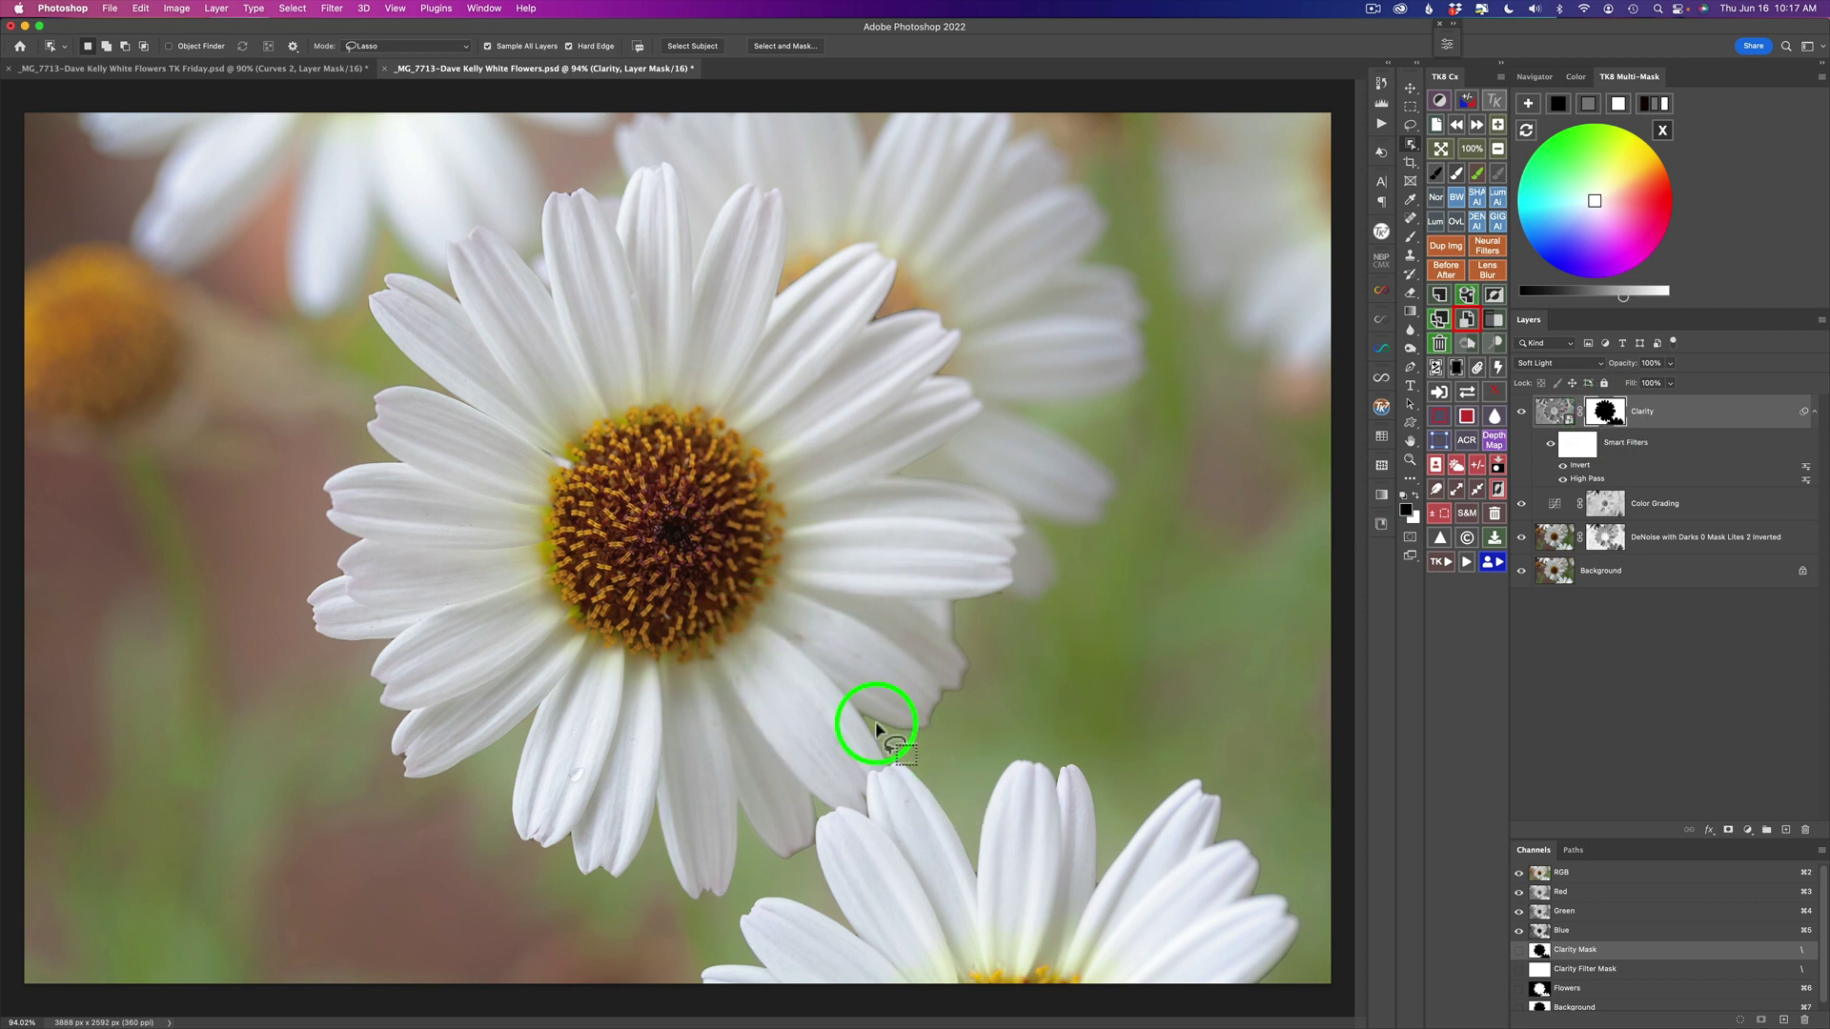
scroll(875, 729, "up", 5)
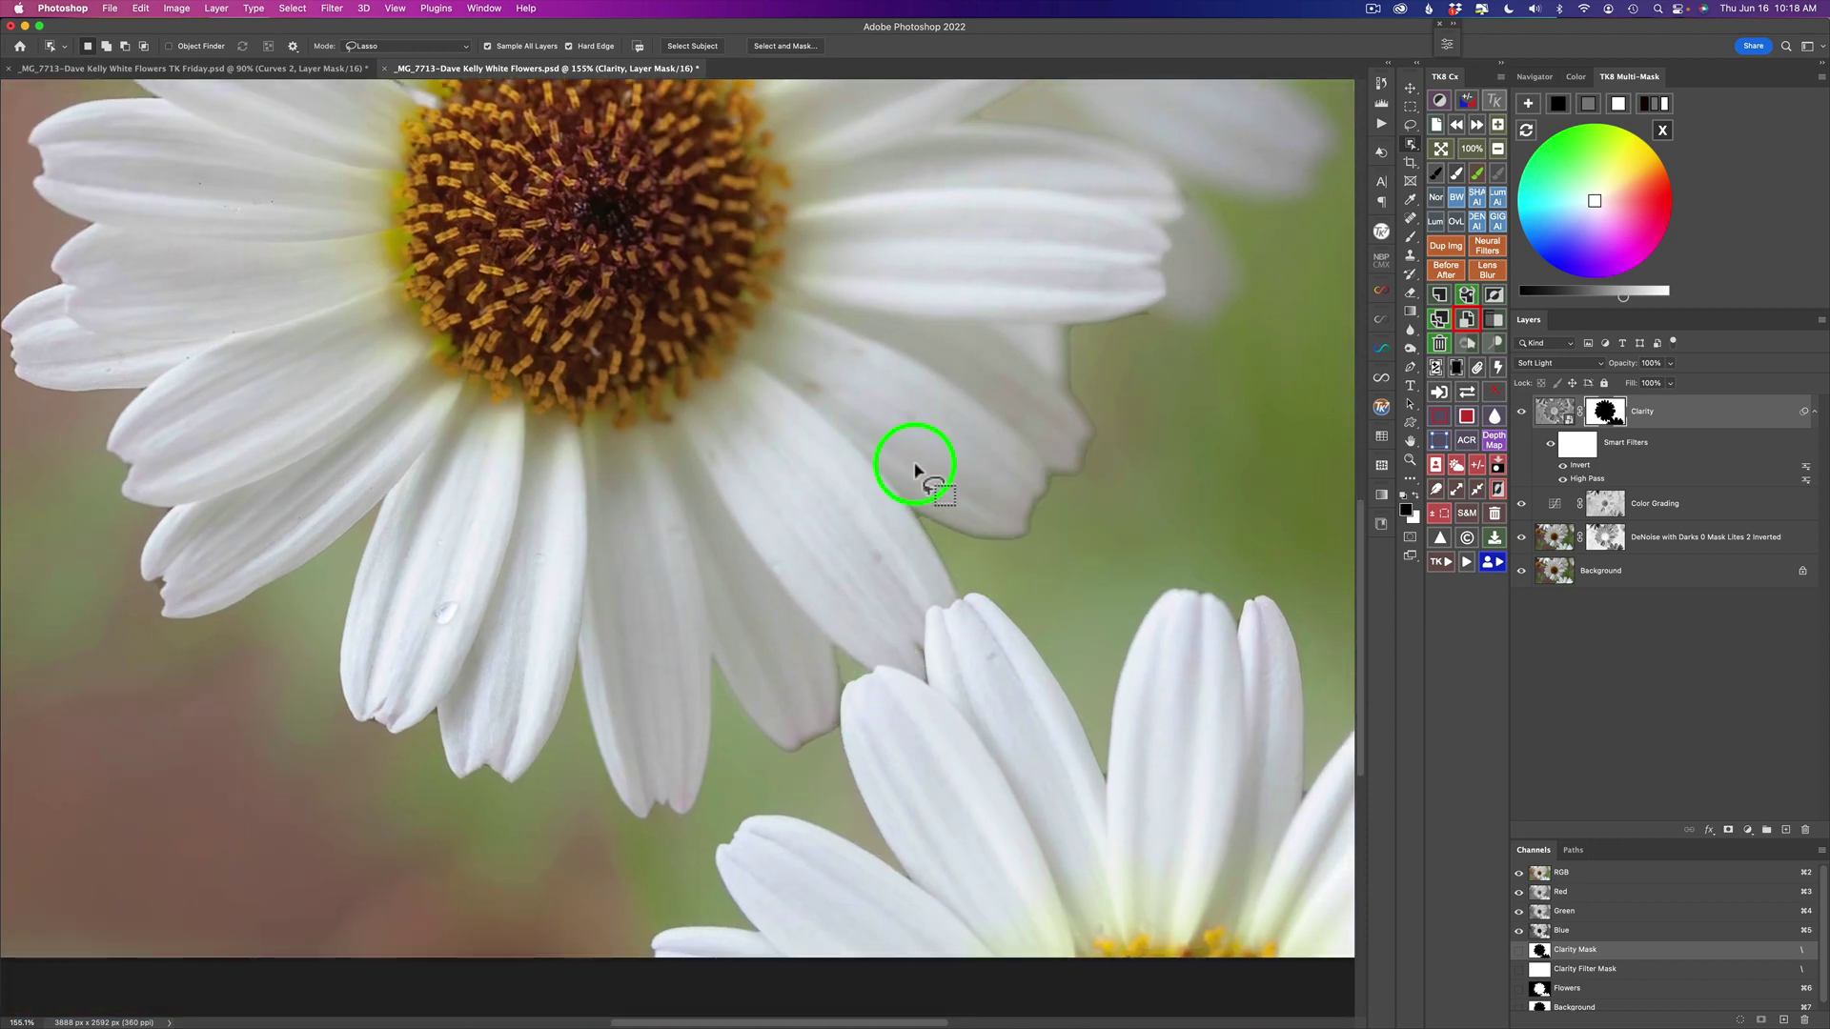
scroll(914, 469, "down", 5)
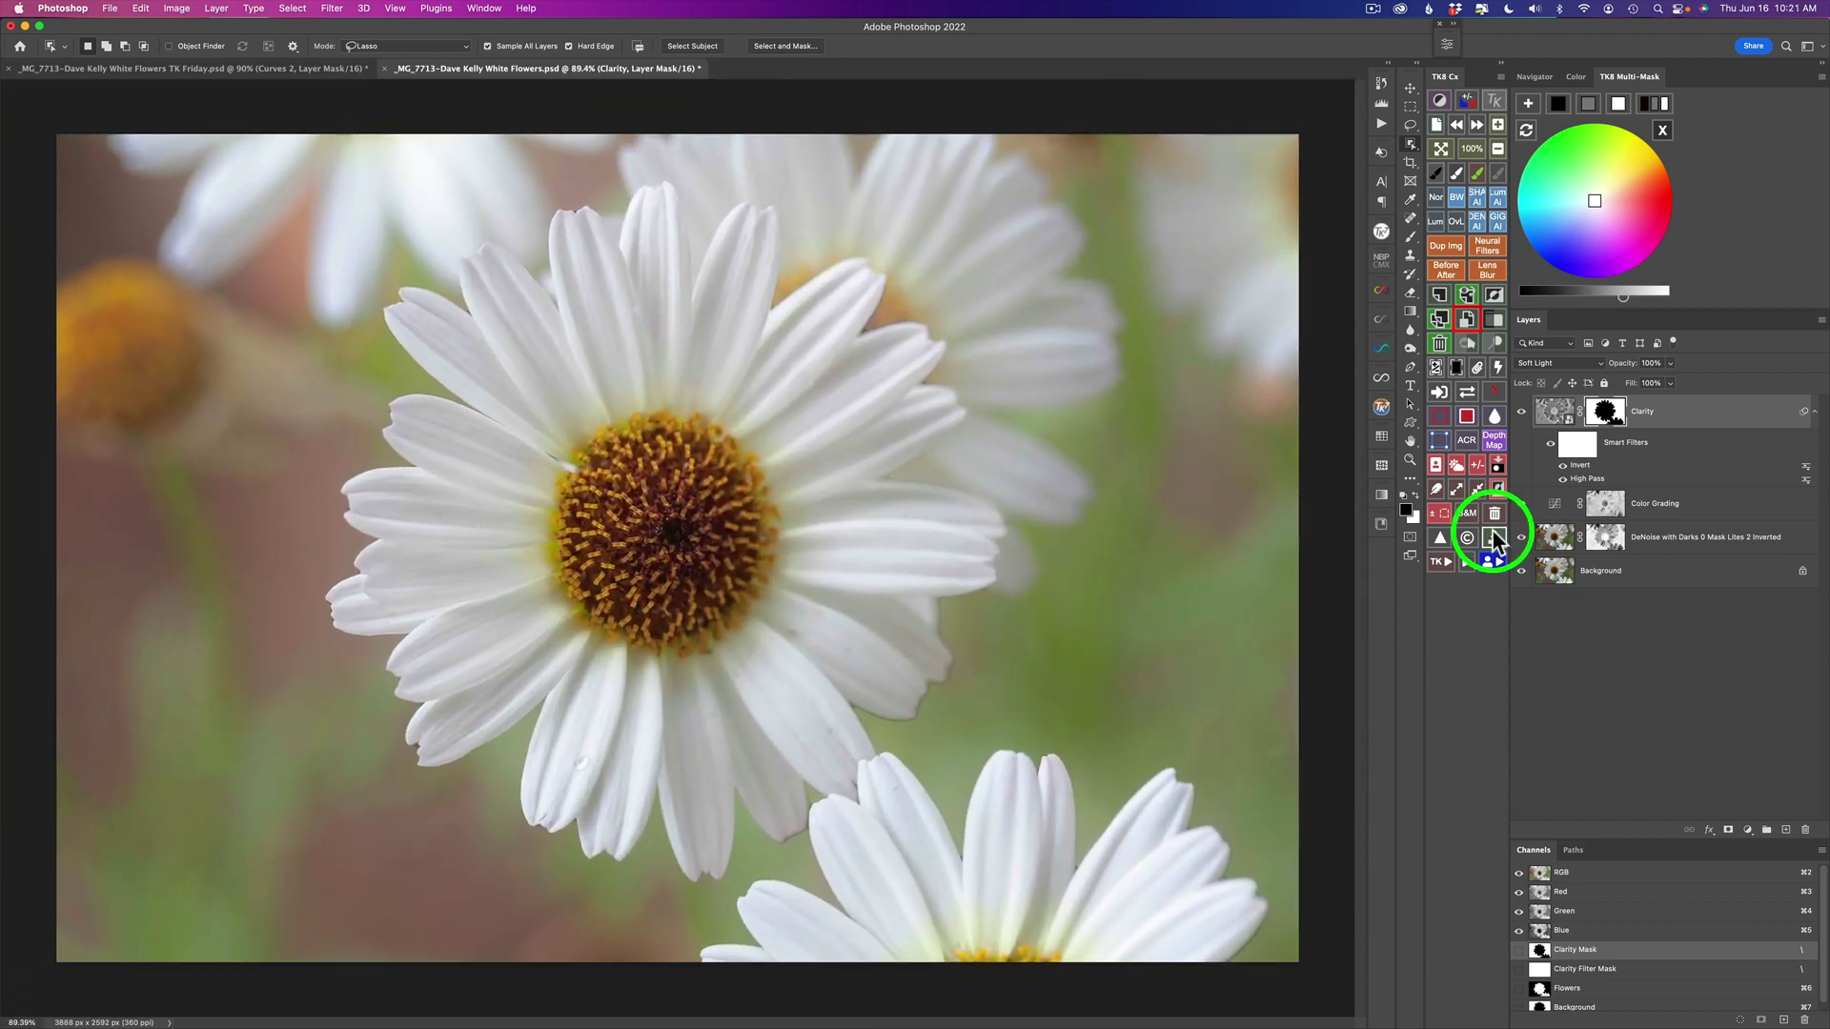
Step: Open the Clarity layer mask's properties, try a density of 36%, and restore it to 100%
double_click(1607, 413)
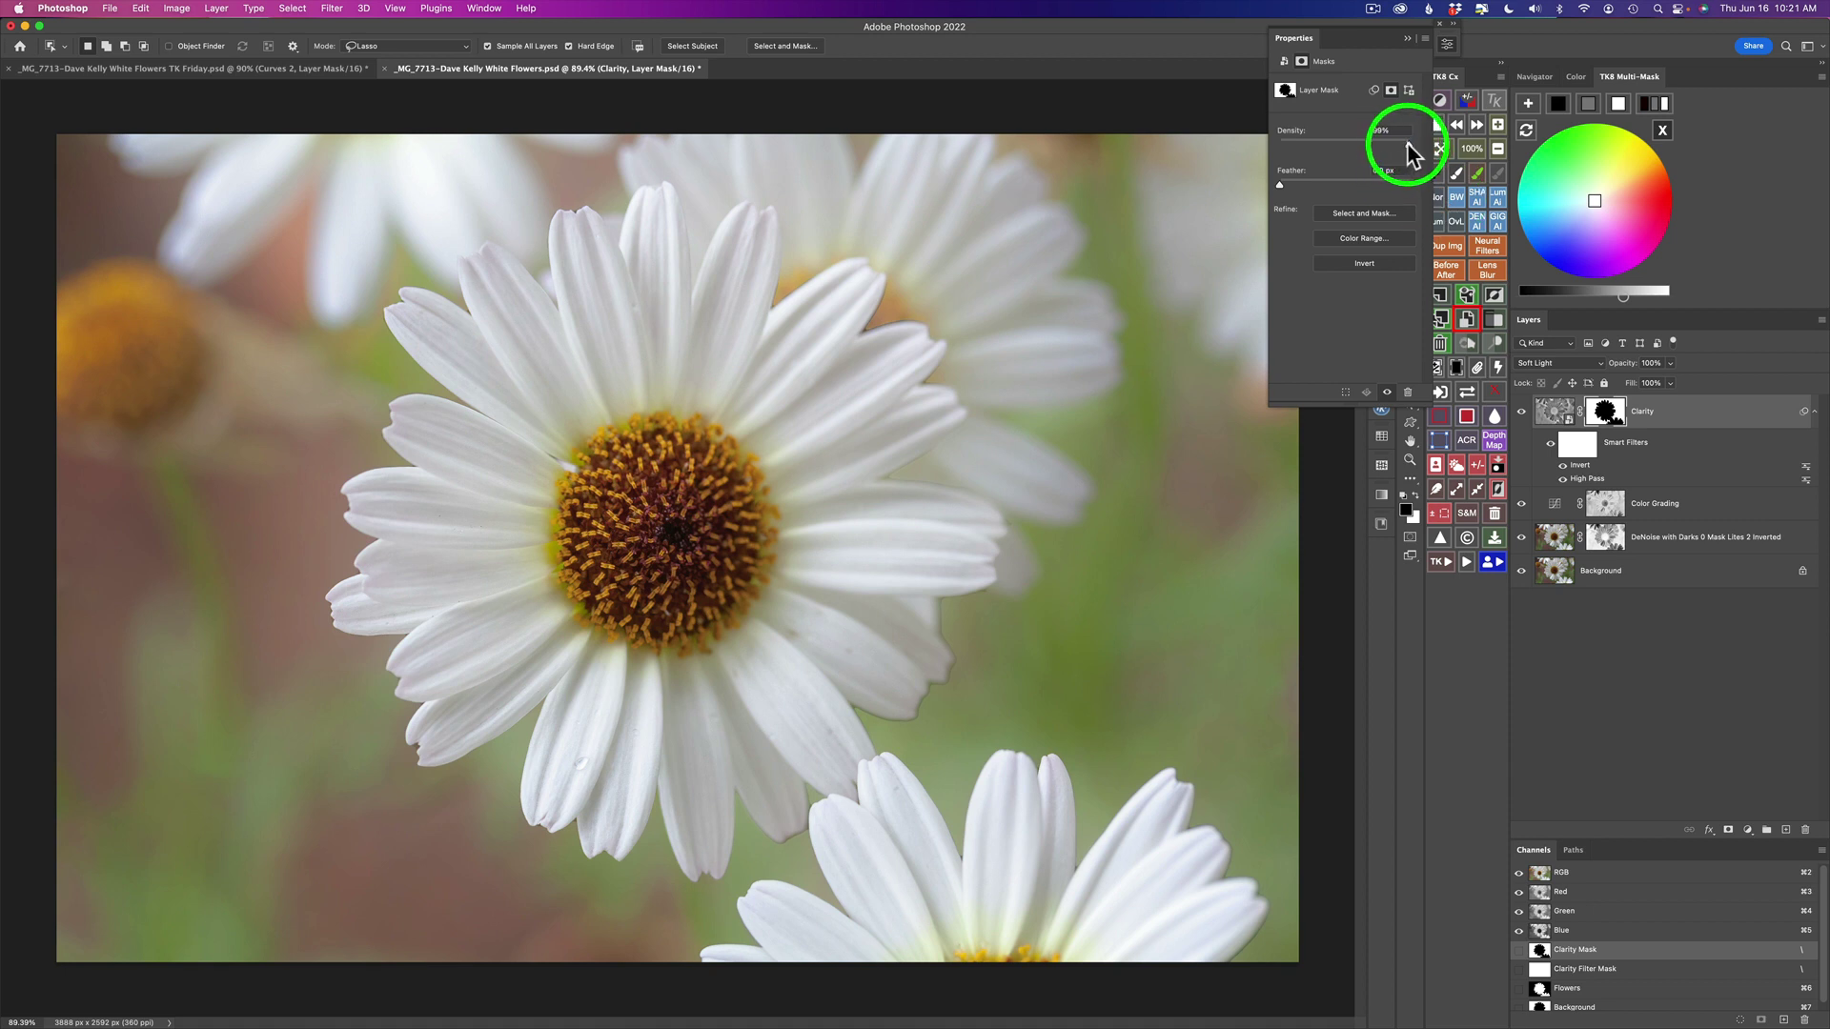
left_click(1346, 142)
left_click_drag(1346, 142, 1326, 143)
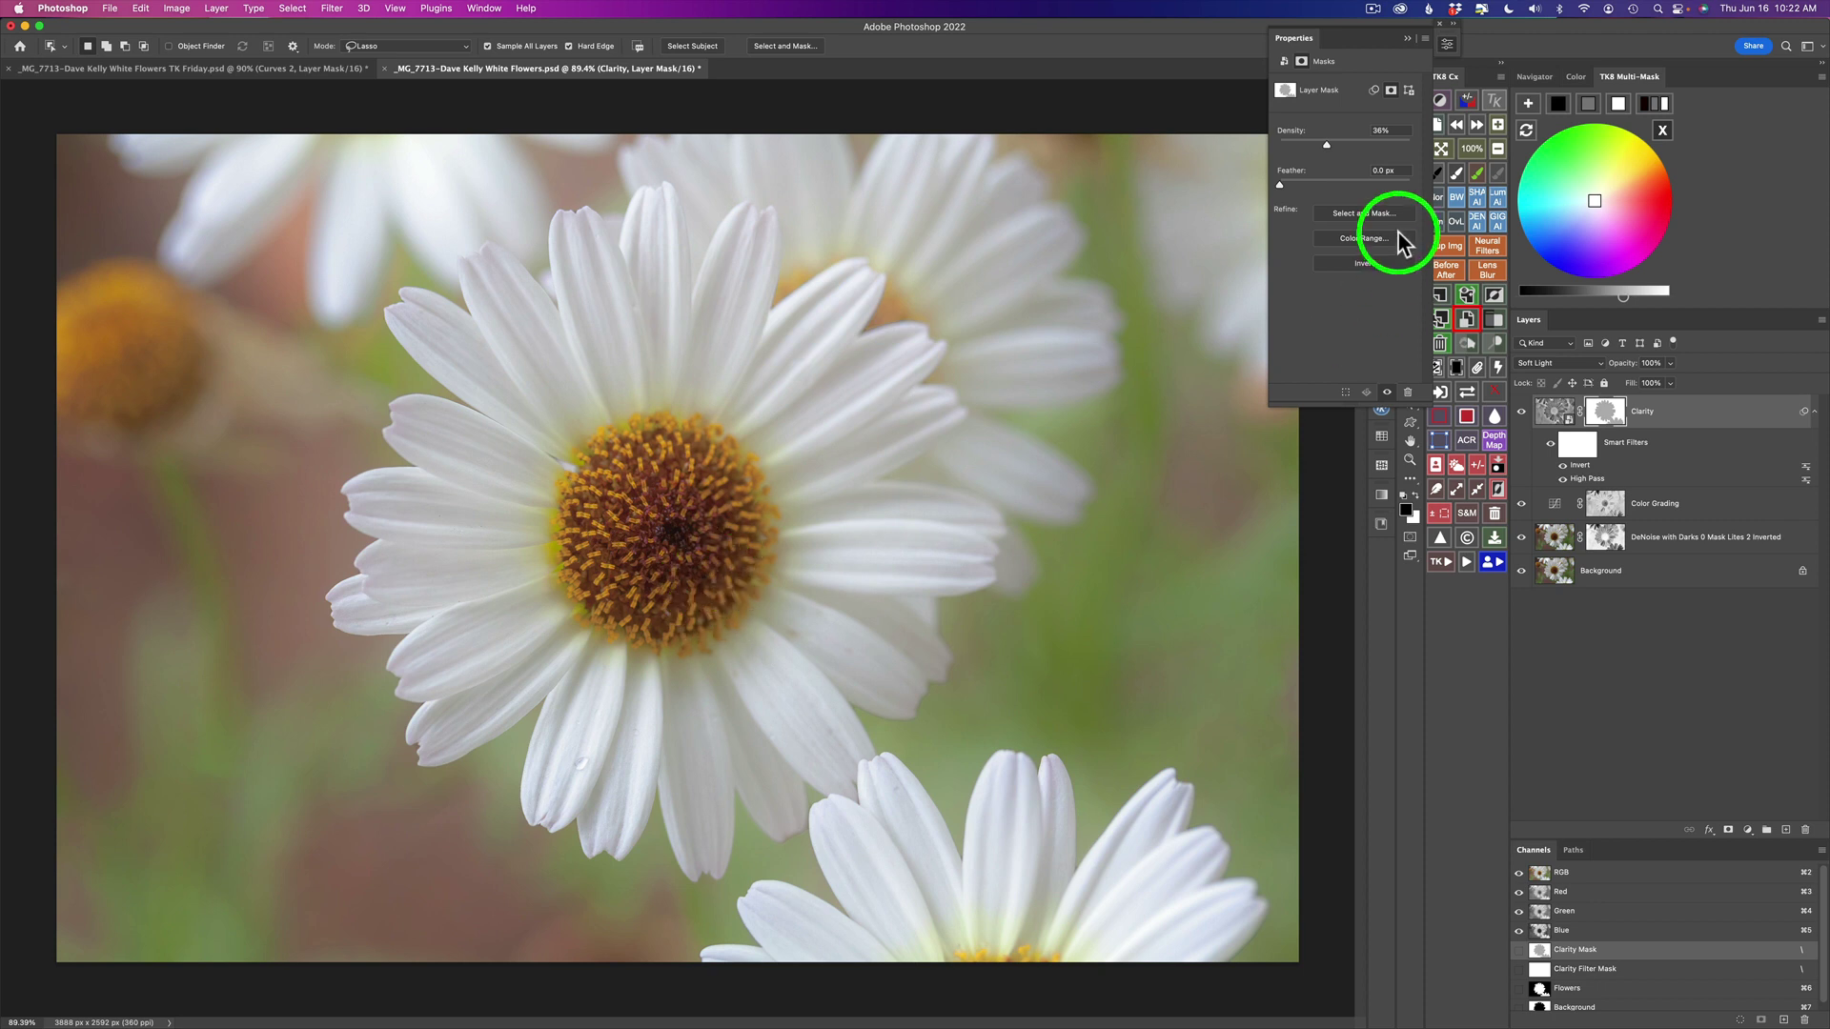
left_click_drag(1329, 143, 1418, 153)
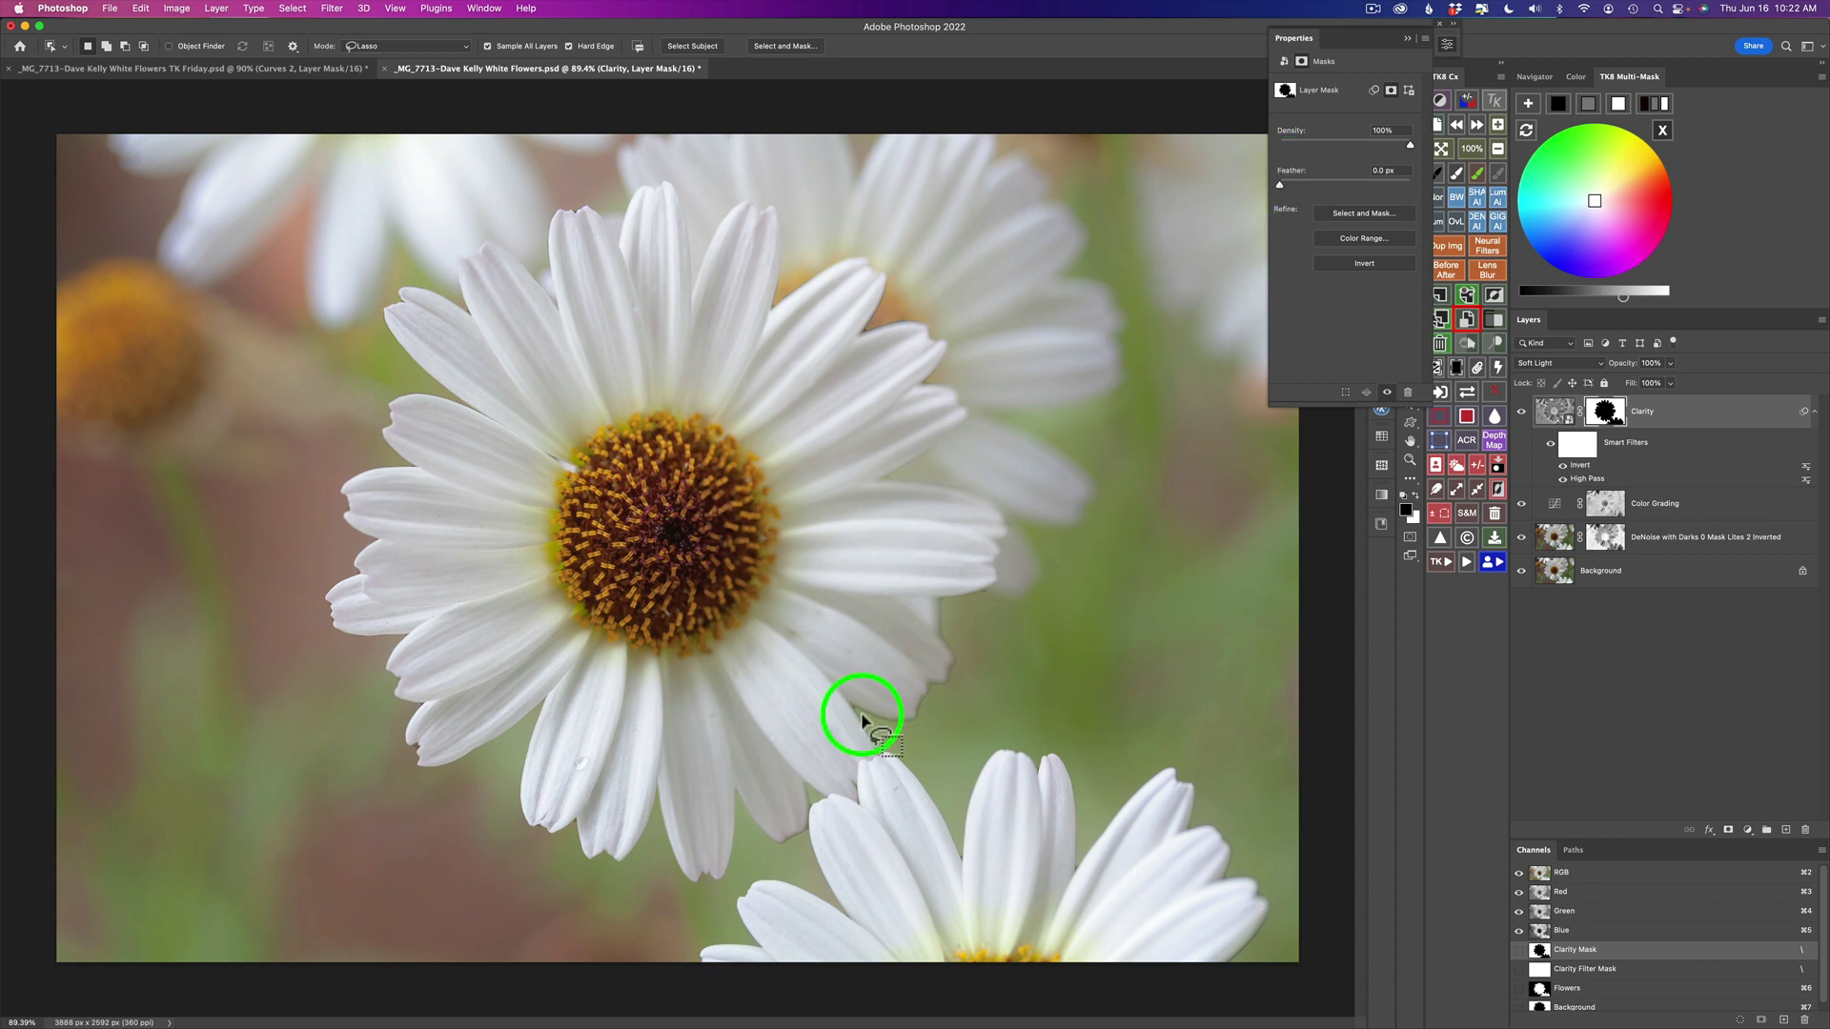
Step: Feather the Clarity layer mask by 63.2 px and compare the image with the Clarity layer off and on
scroll(862, 720, "up", 5)
scroll(862, 720, "down", 3)
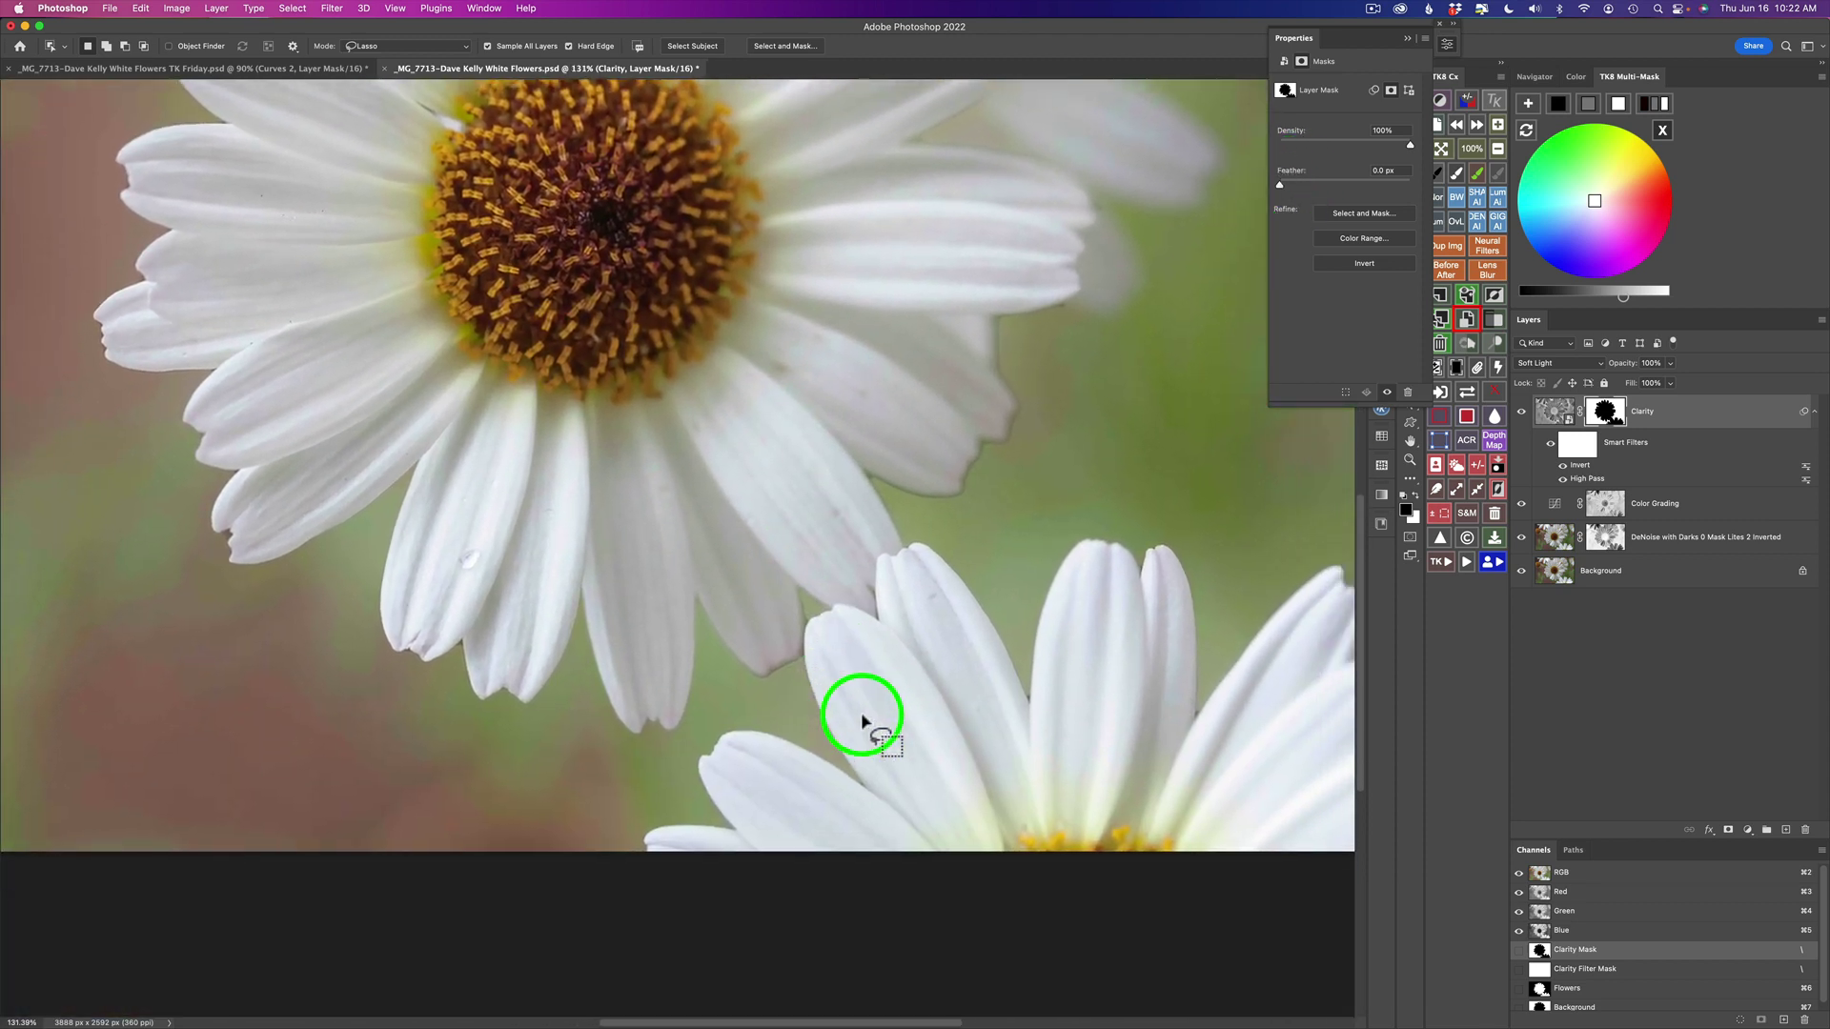
scroll(861, 720, "up", 2)
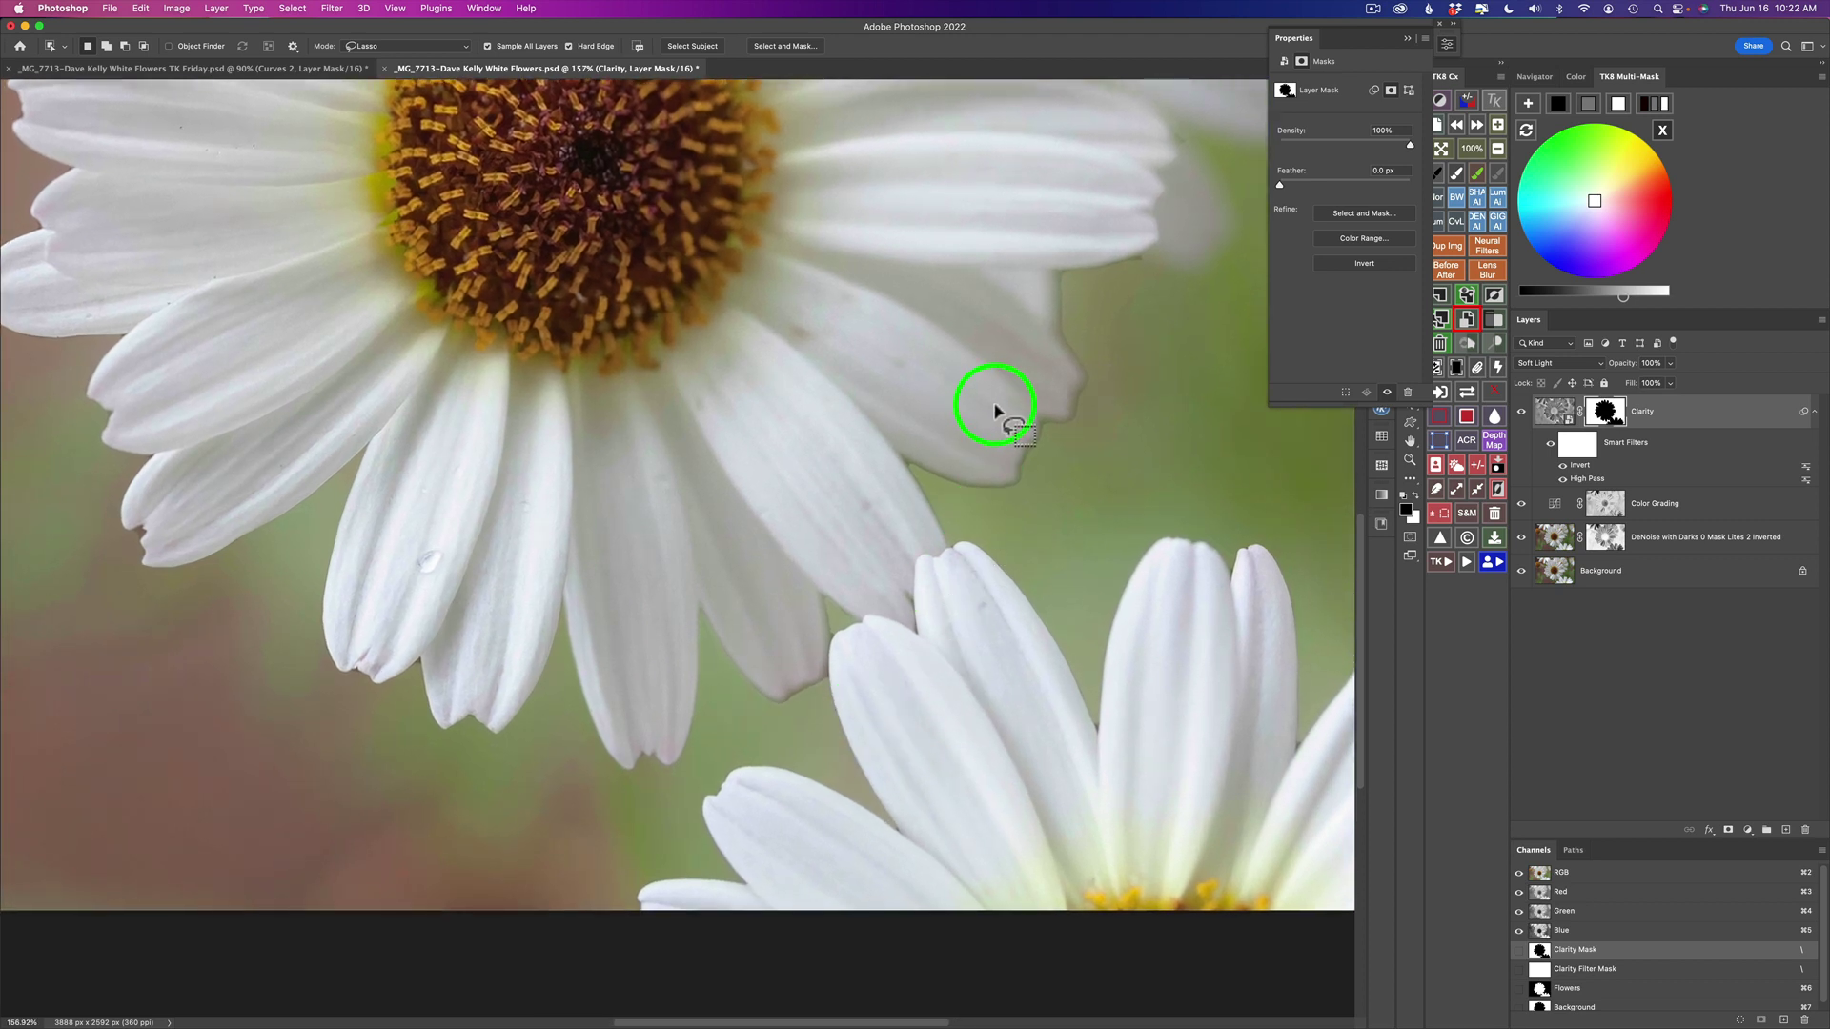
left_click_drag(1280, 179, 1314, 181)
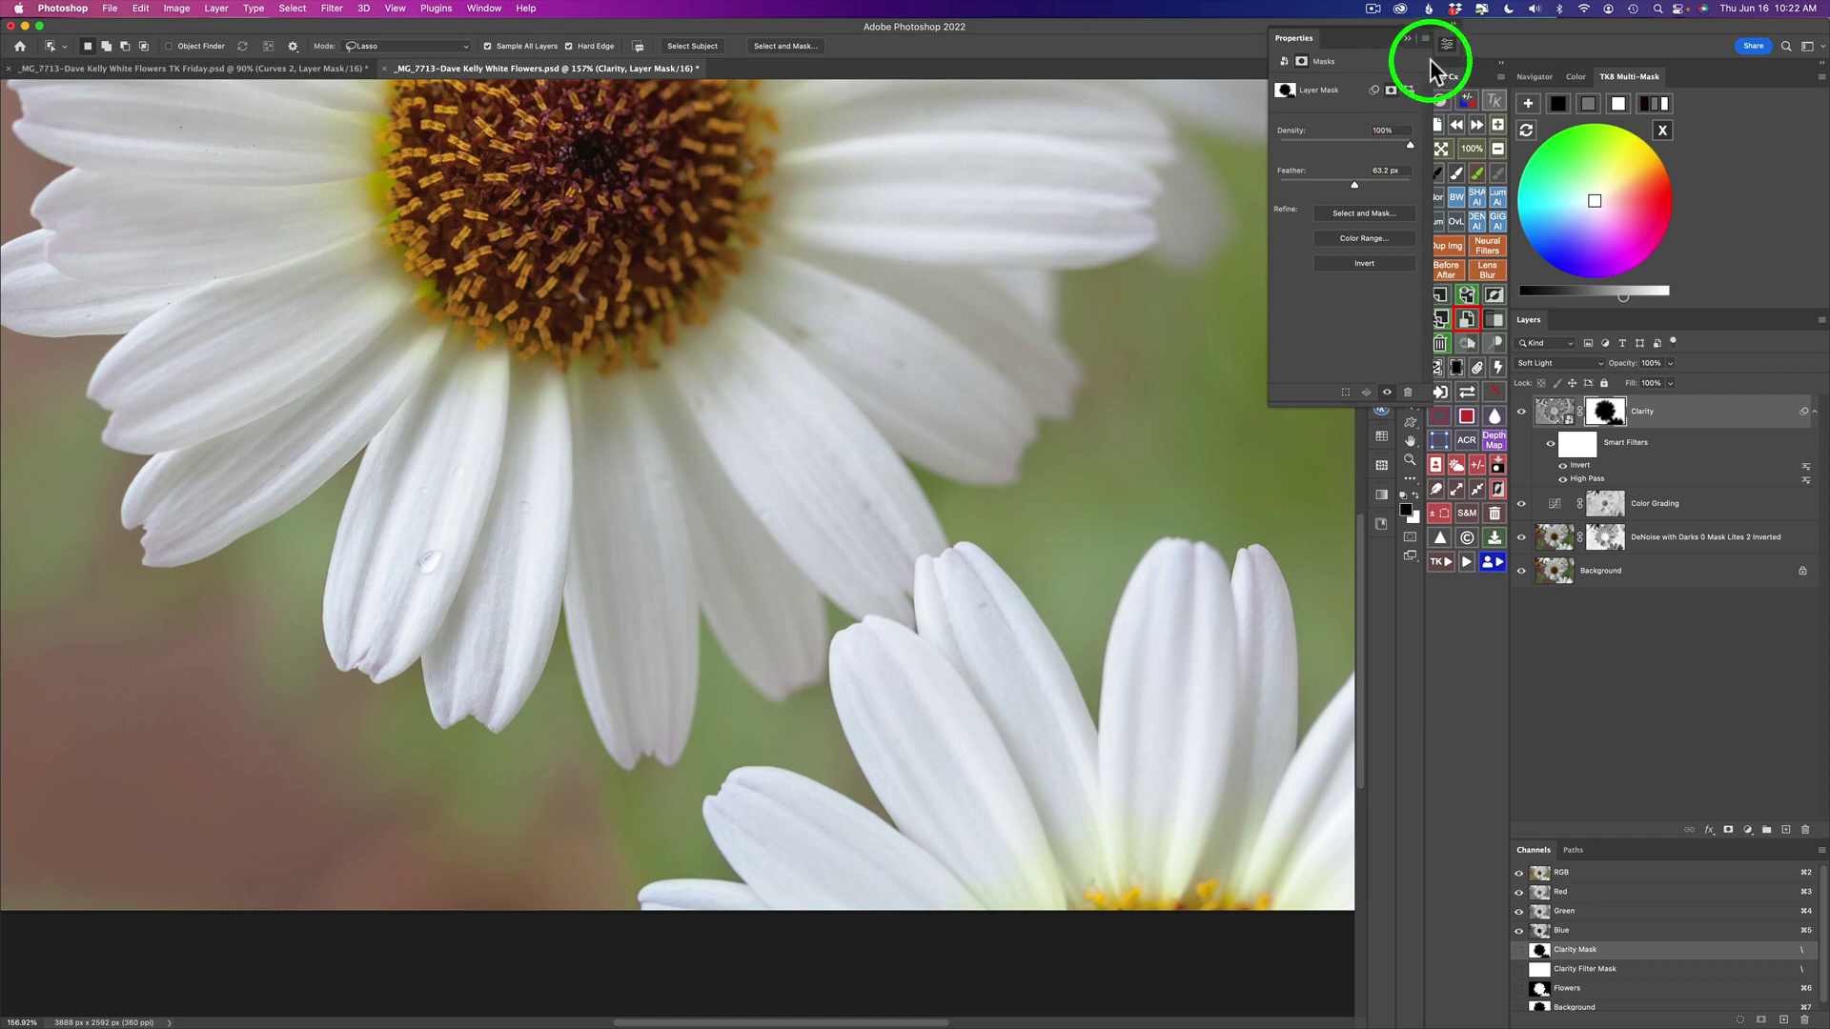
key("super+0")
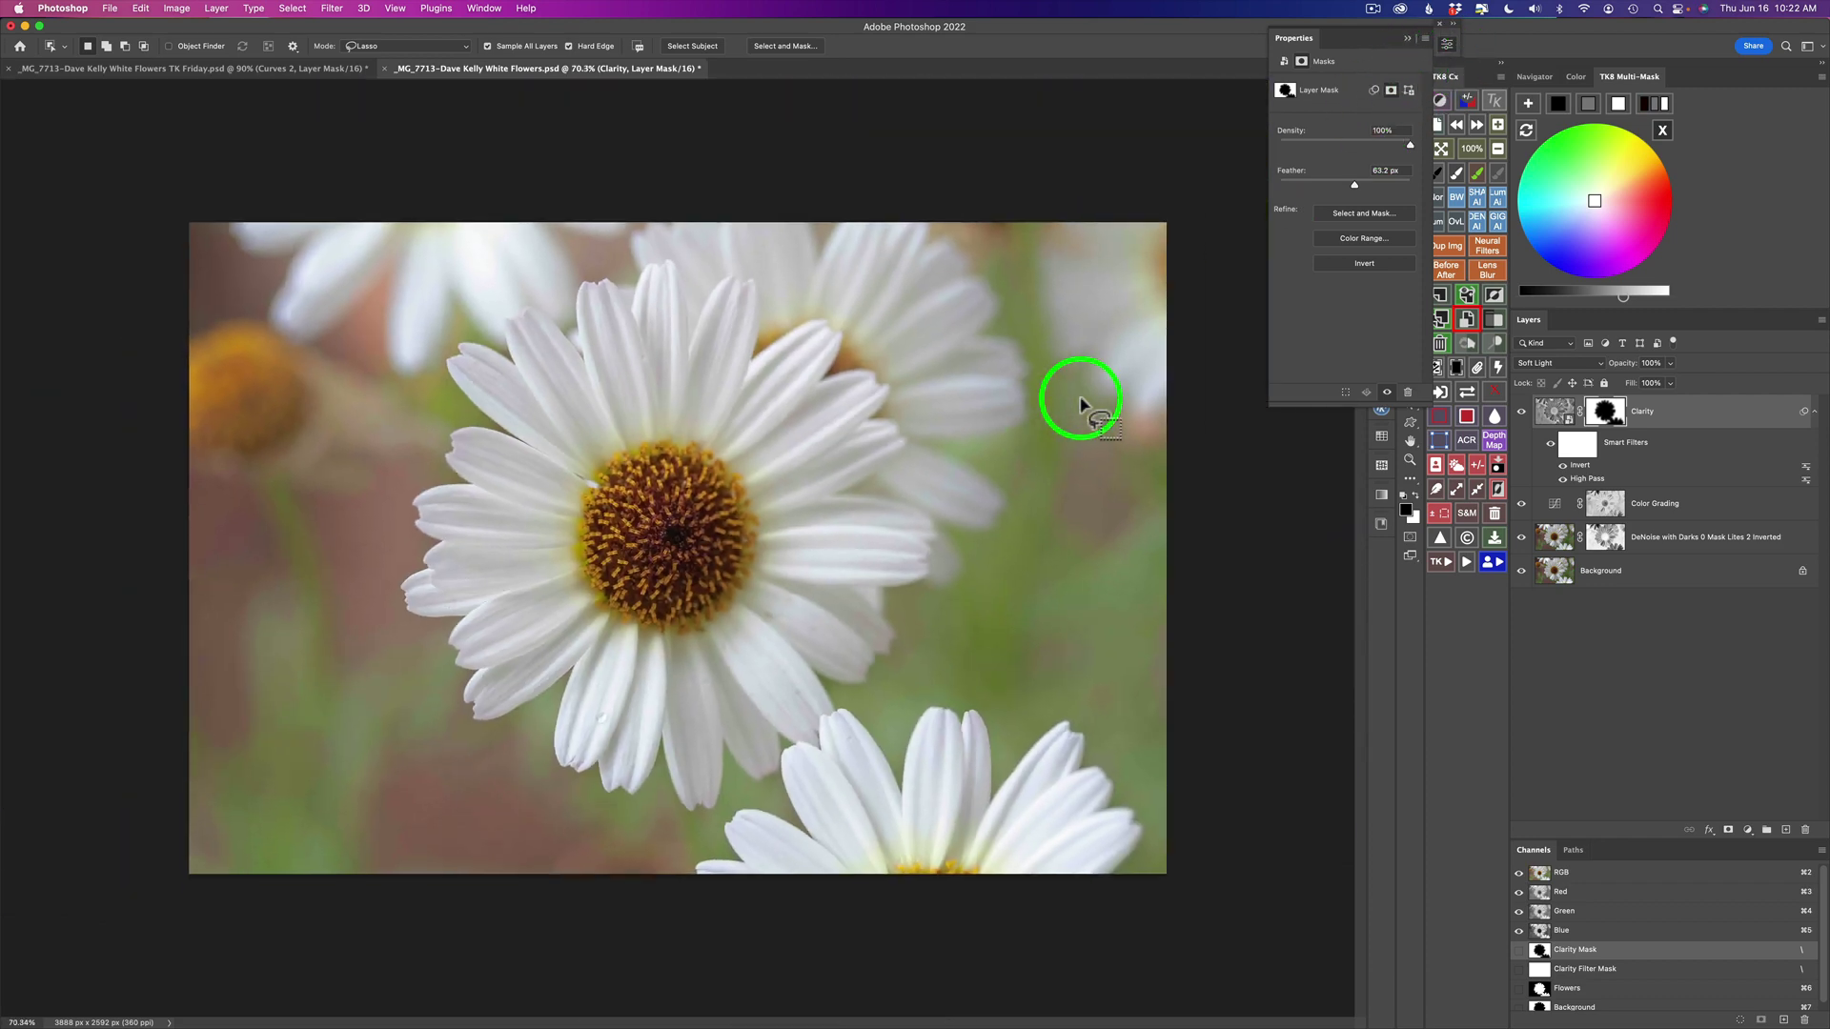
scroll(1080, 404, "up", 1)
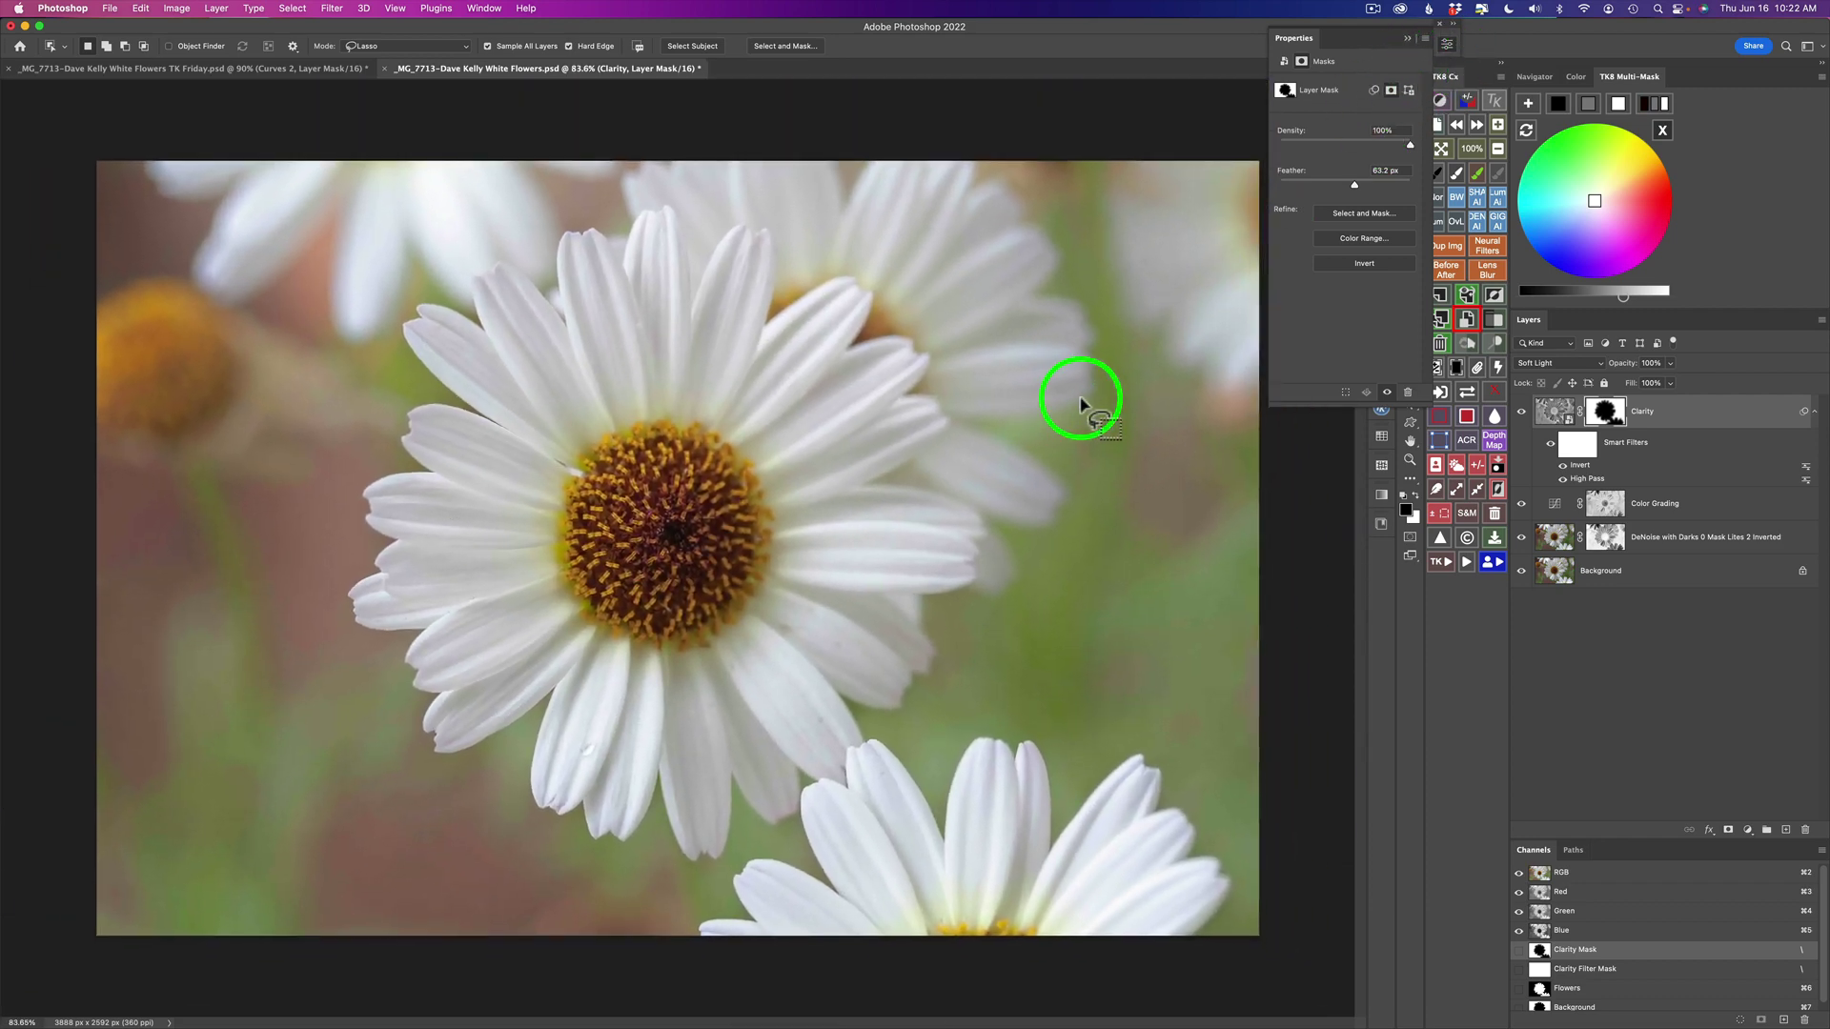
left_click(1448, 44)
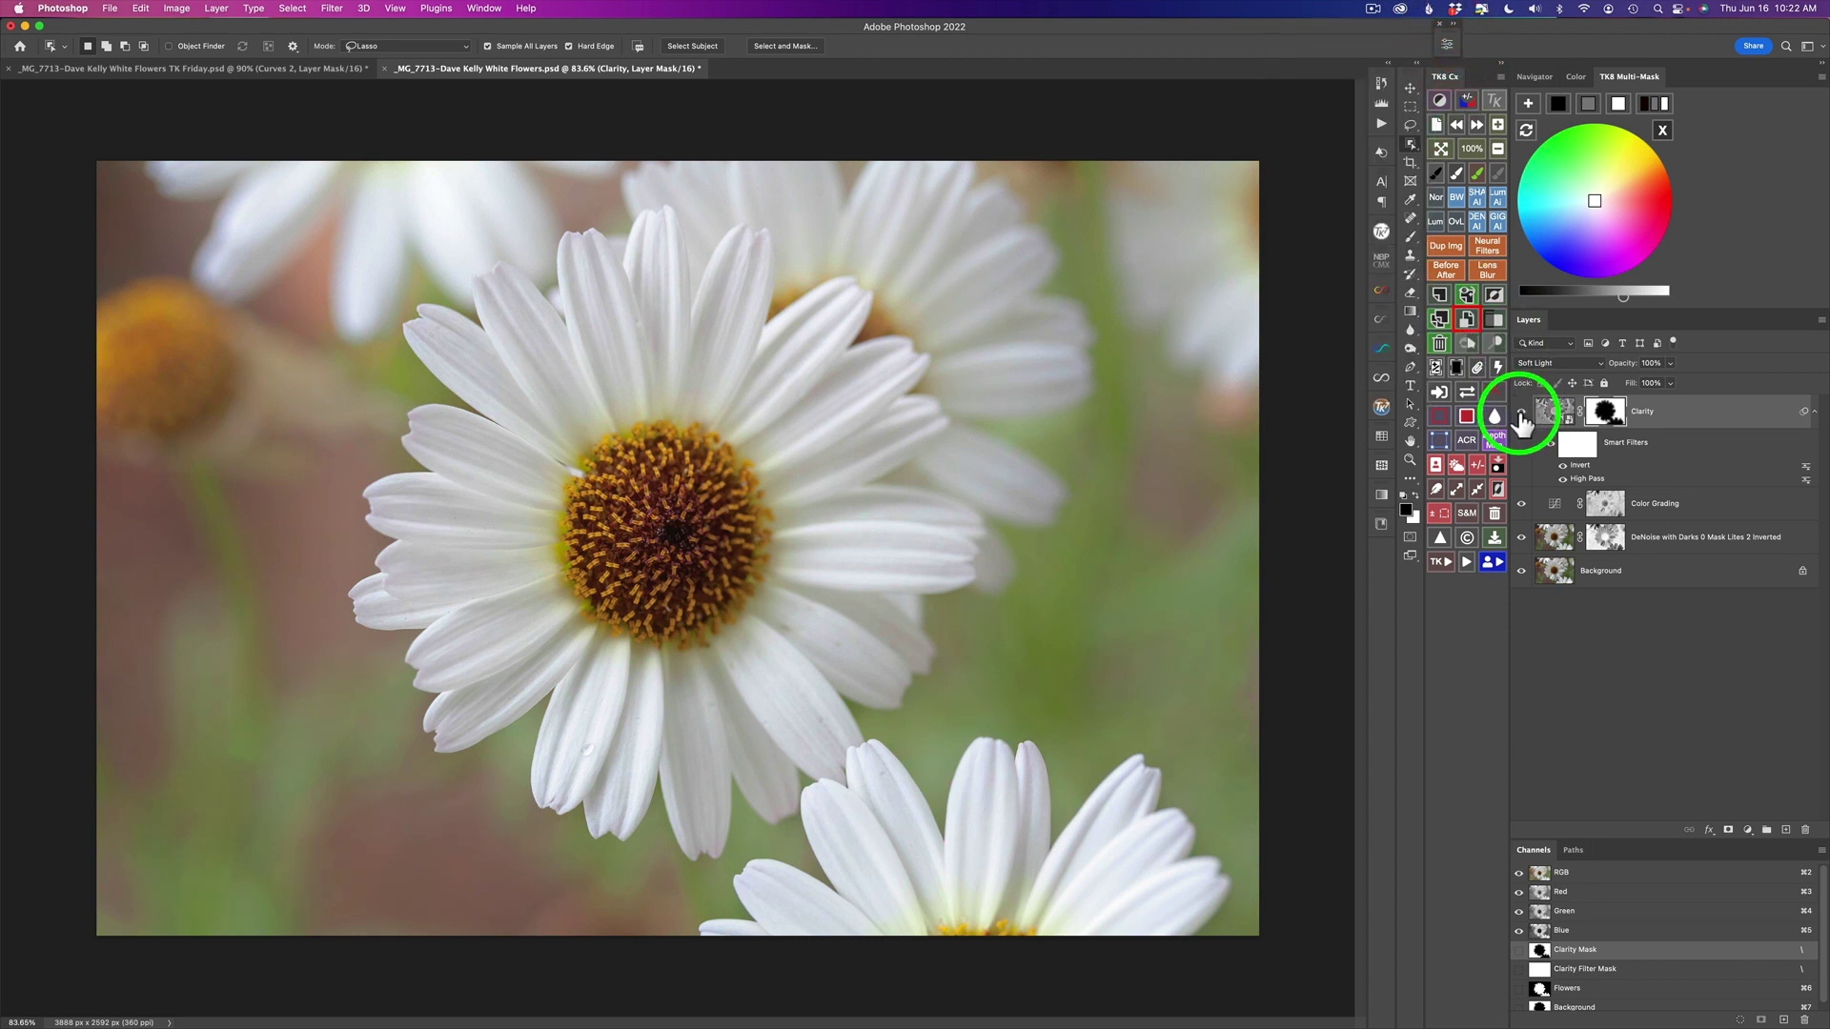
left_click(1521, 413)
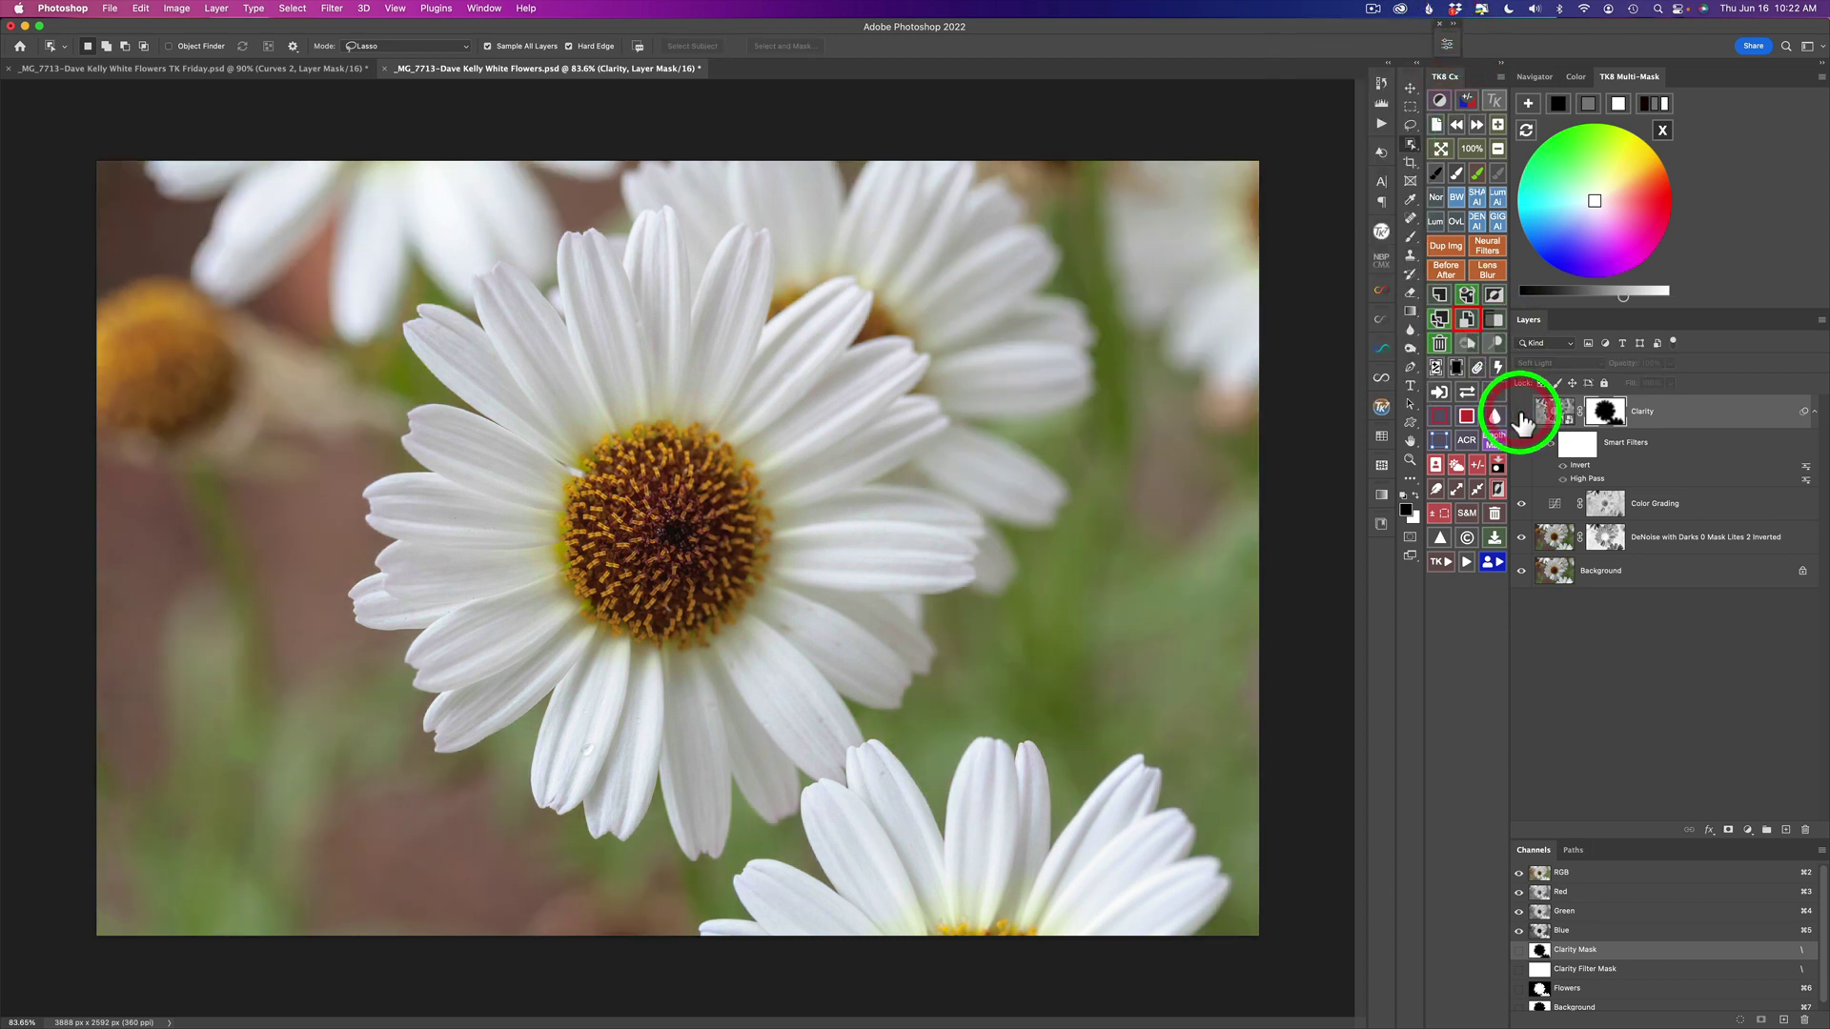
left_click(1521, 413)
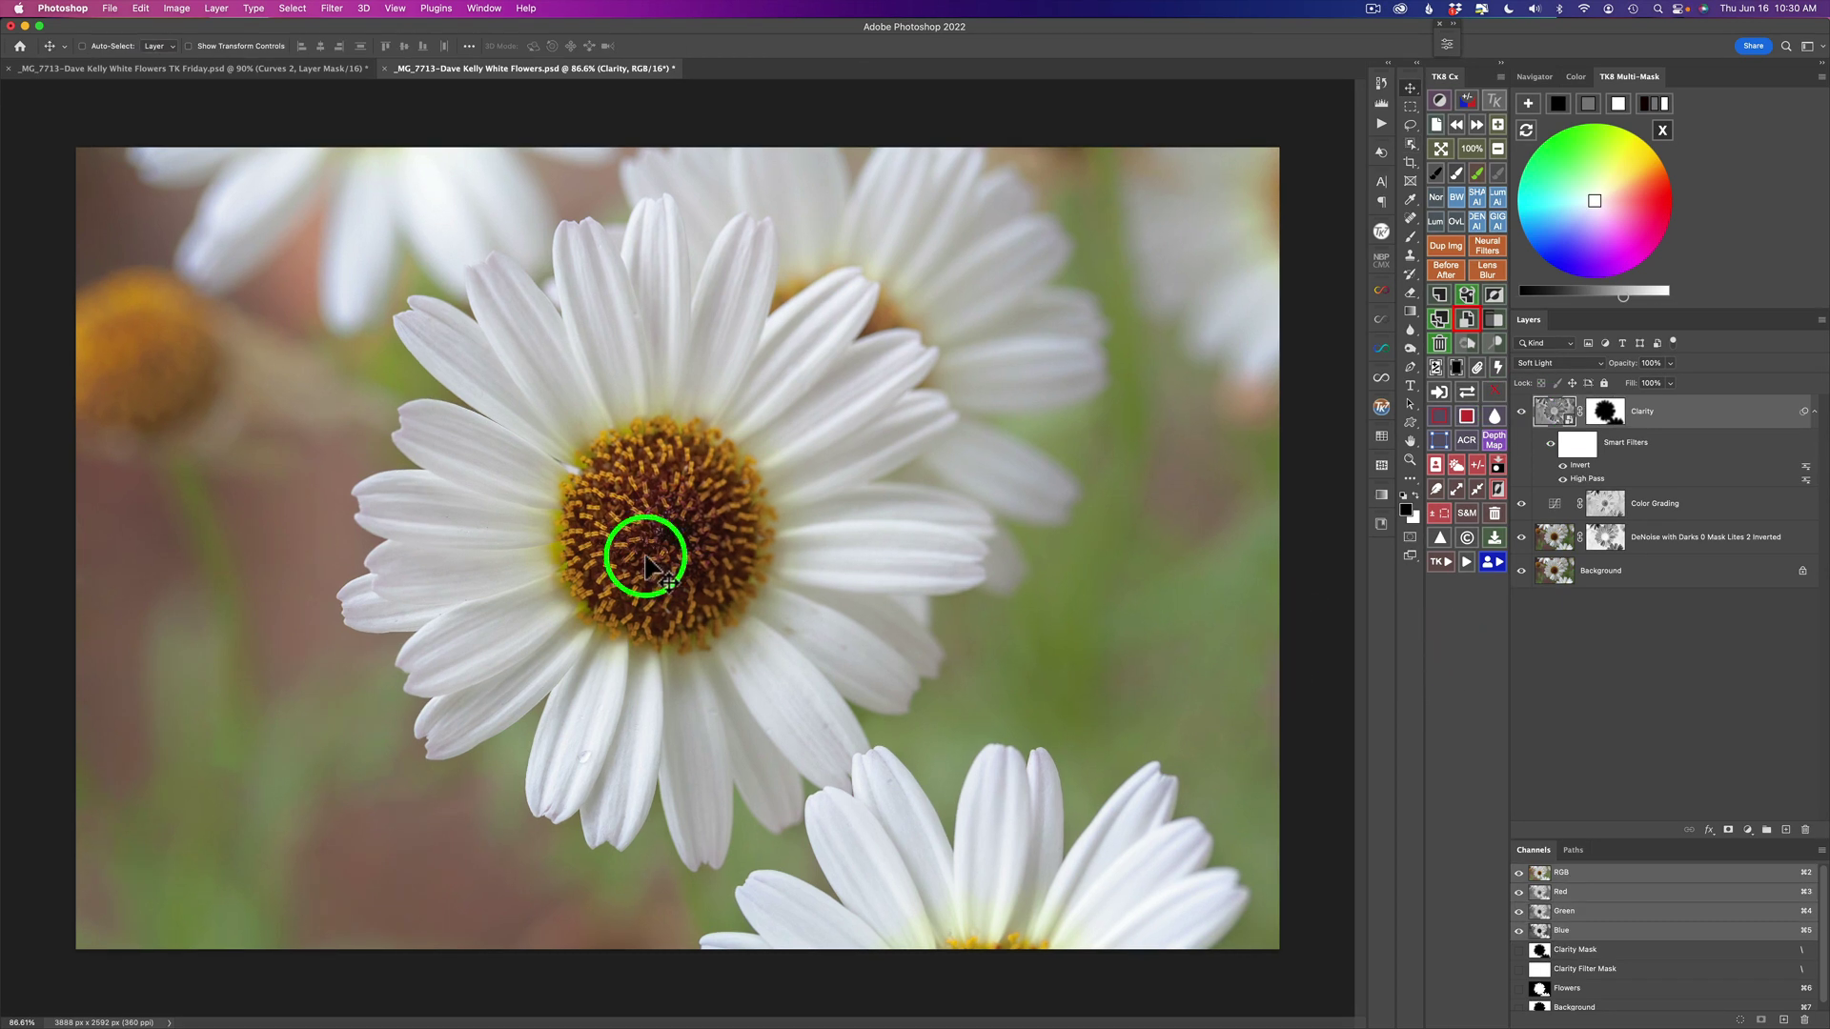
Step: Run the TK8 Clarity action again for the flower centre with a High Pass radius of 4.6 pixels
scroll(636, 553, "up", 5)
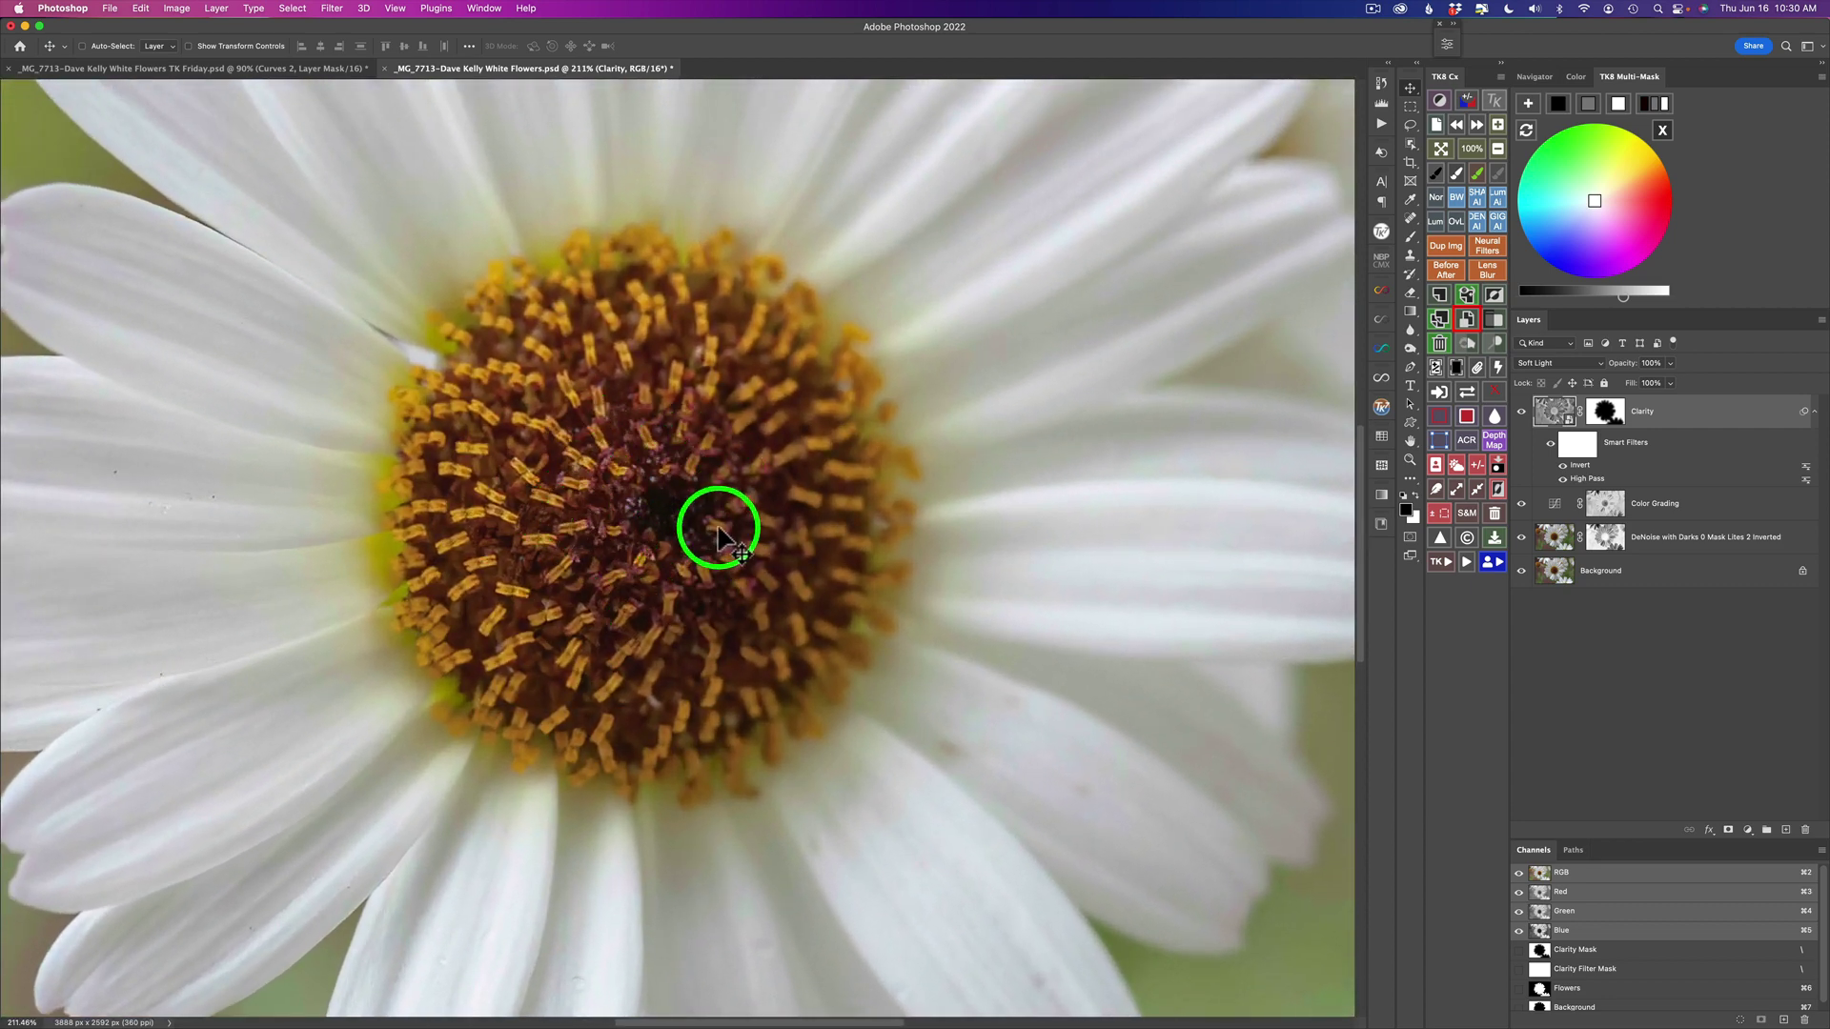
scroll(717, 526, "up", 2)
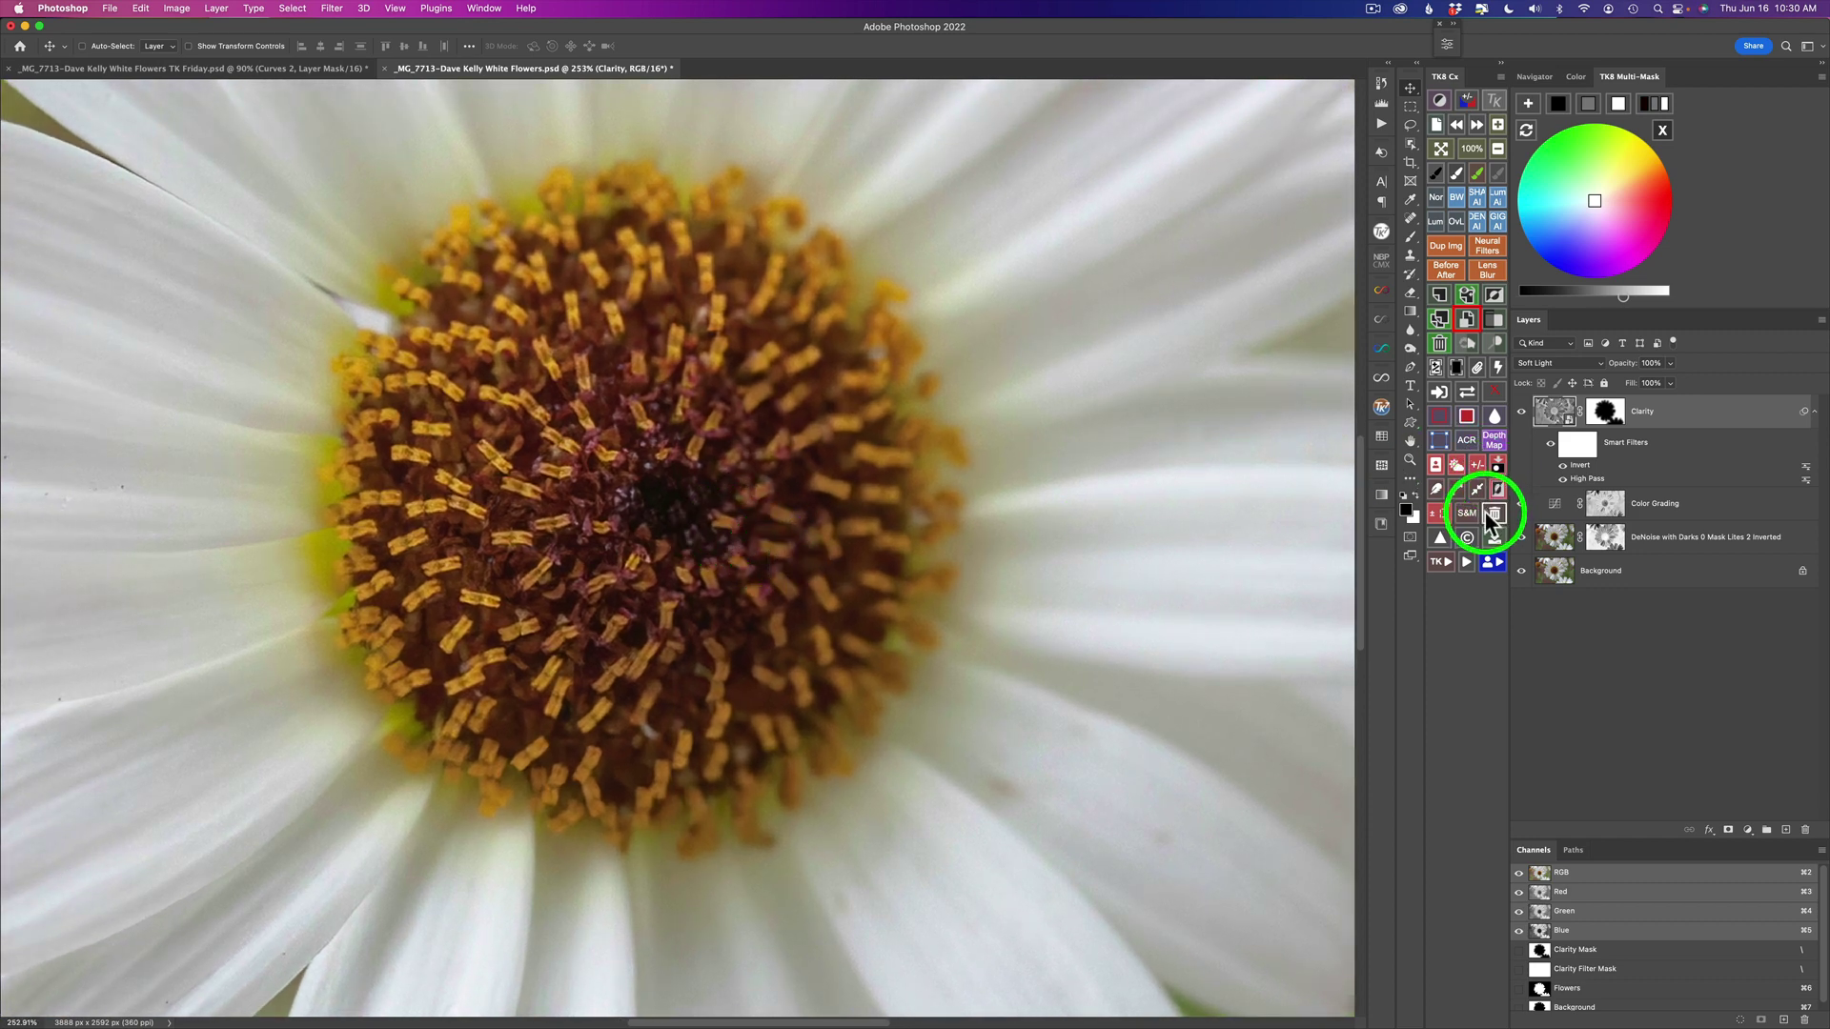
left_click(1443, 561)
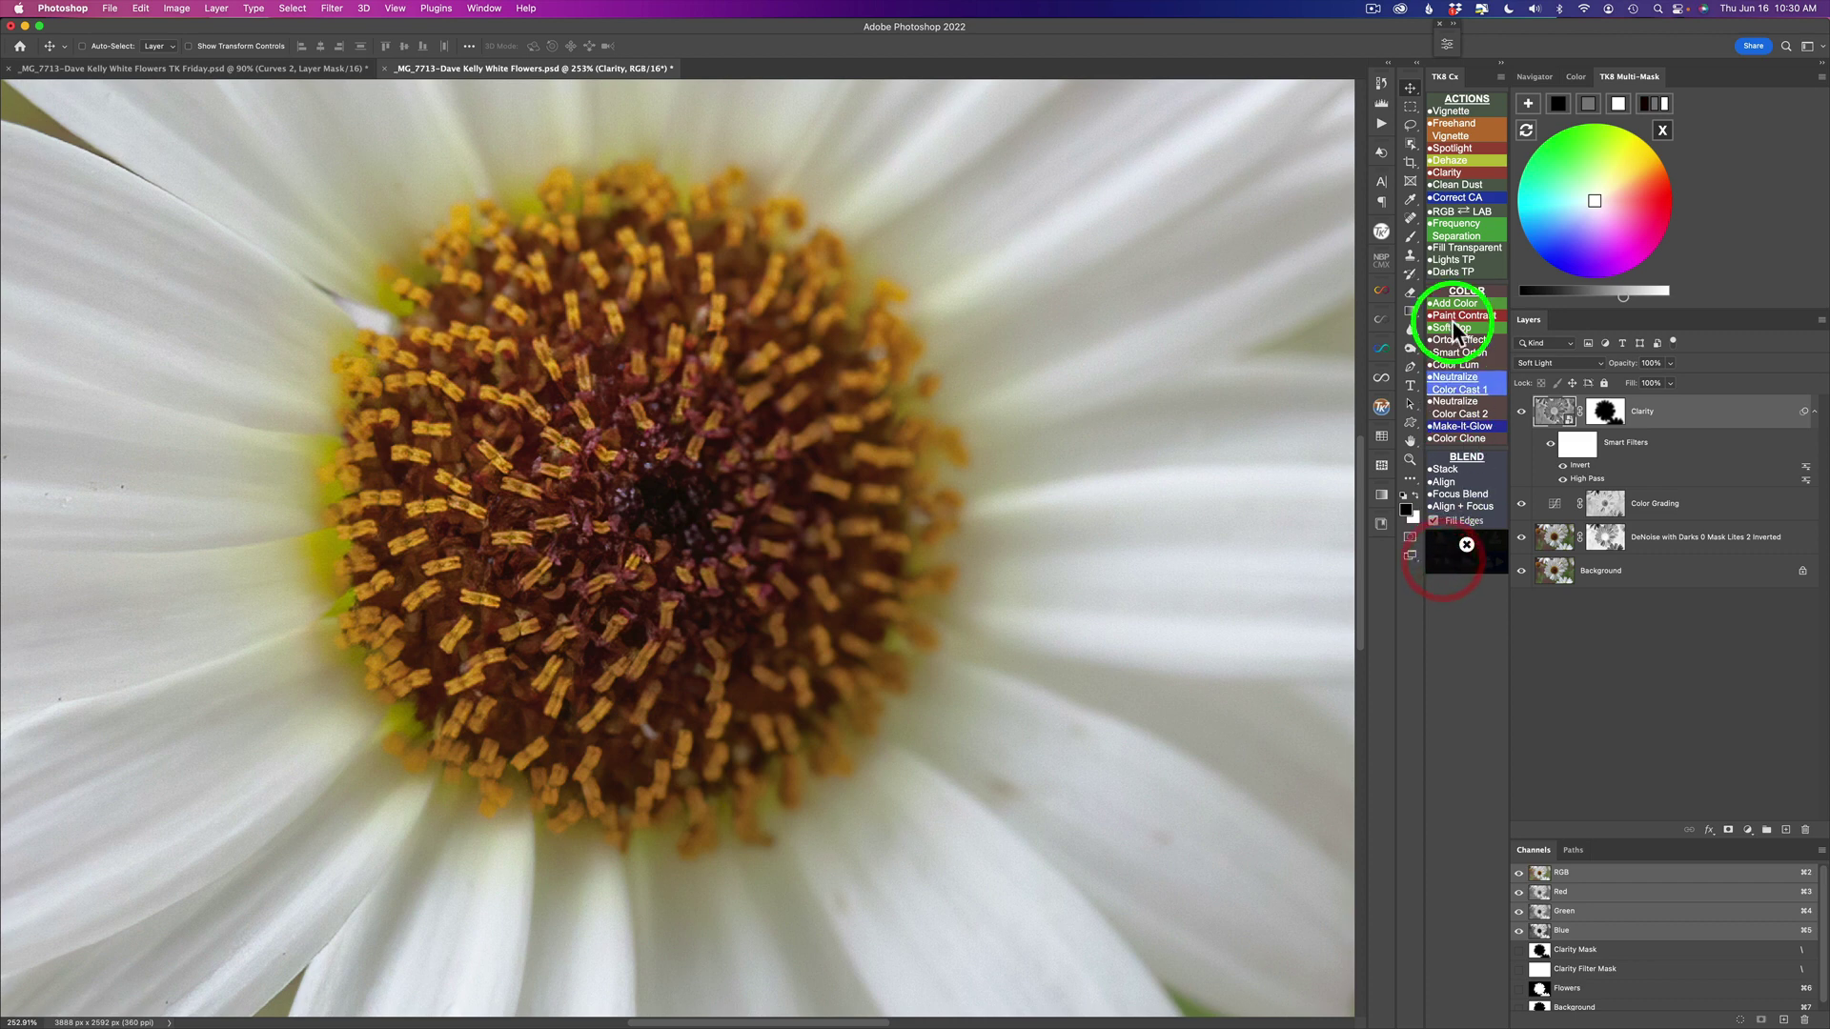
left_click(1445, 171)
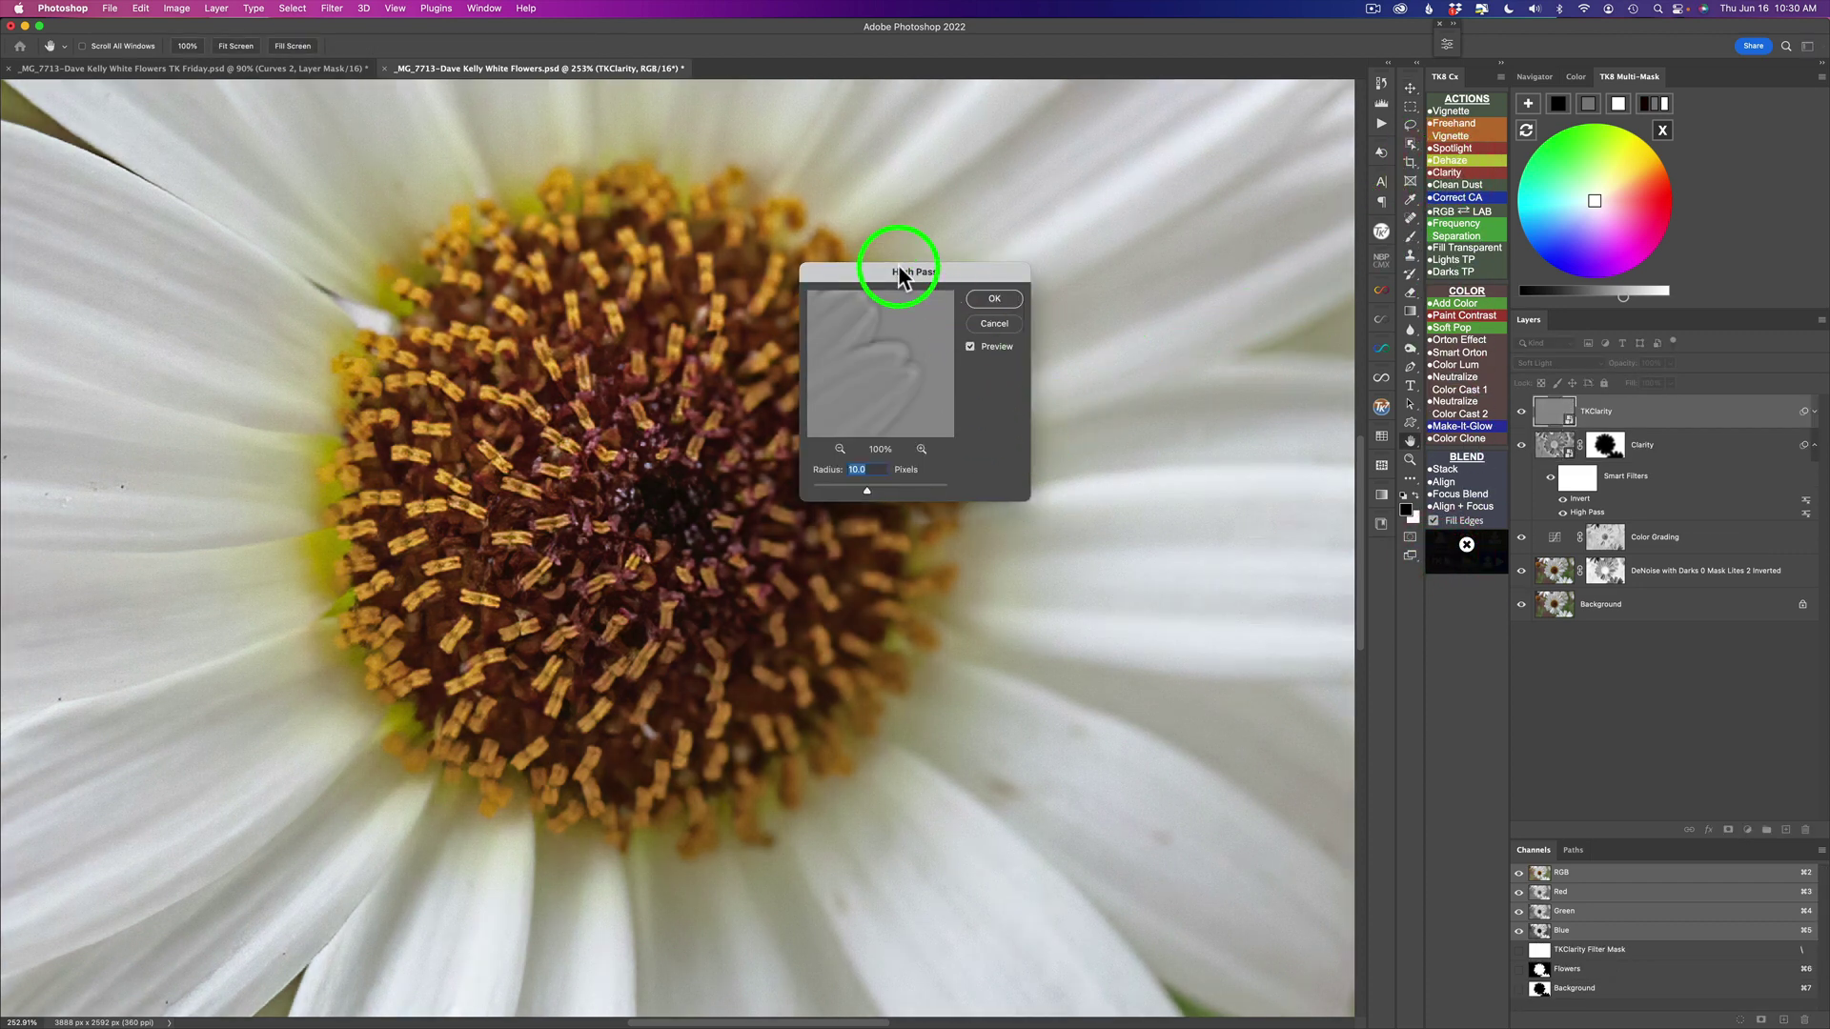
left_click_drag(899, 268, 1090, 253)
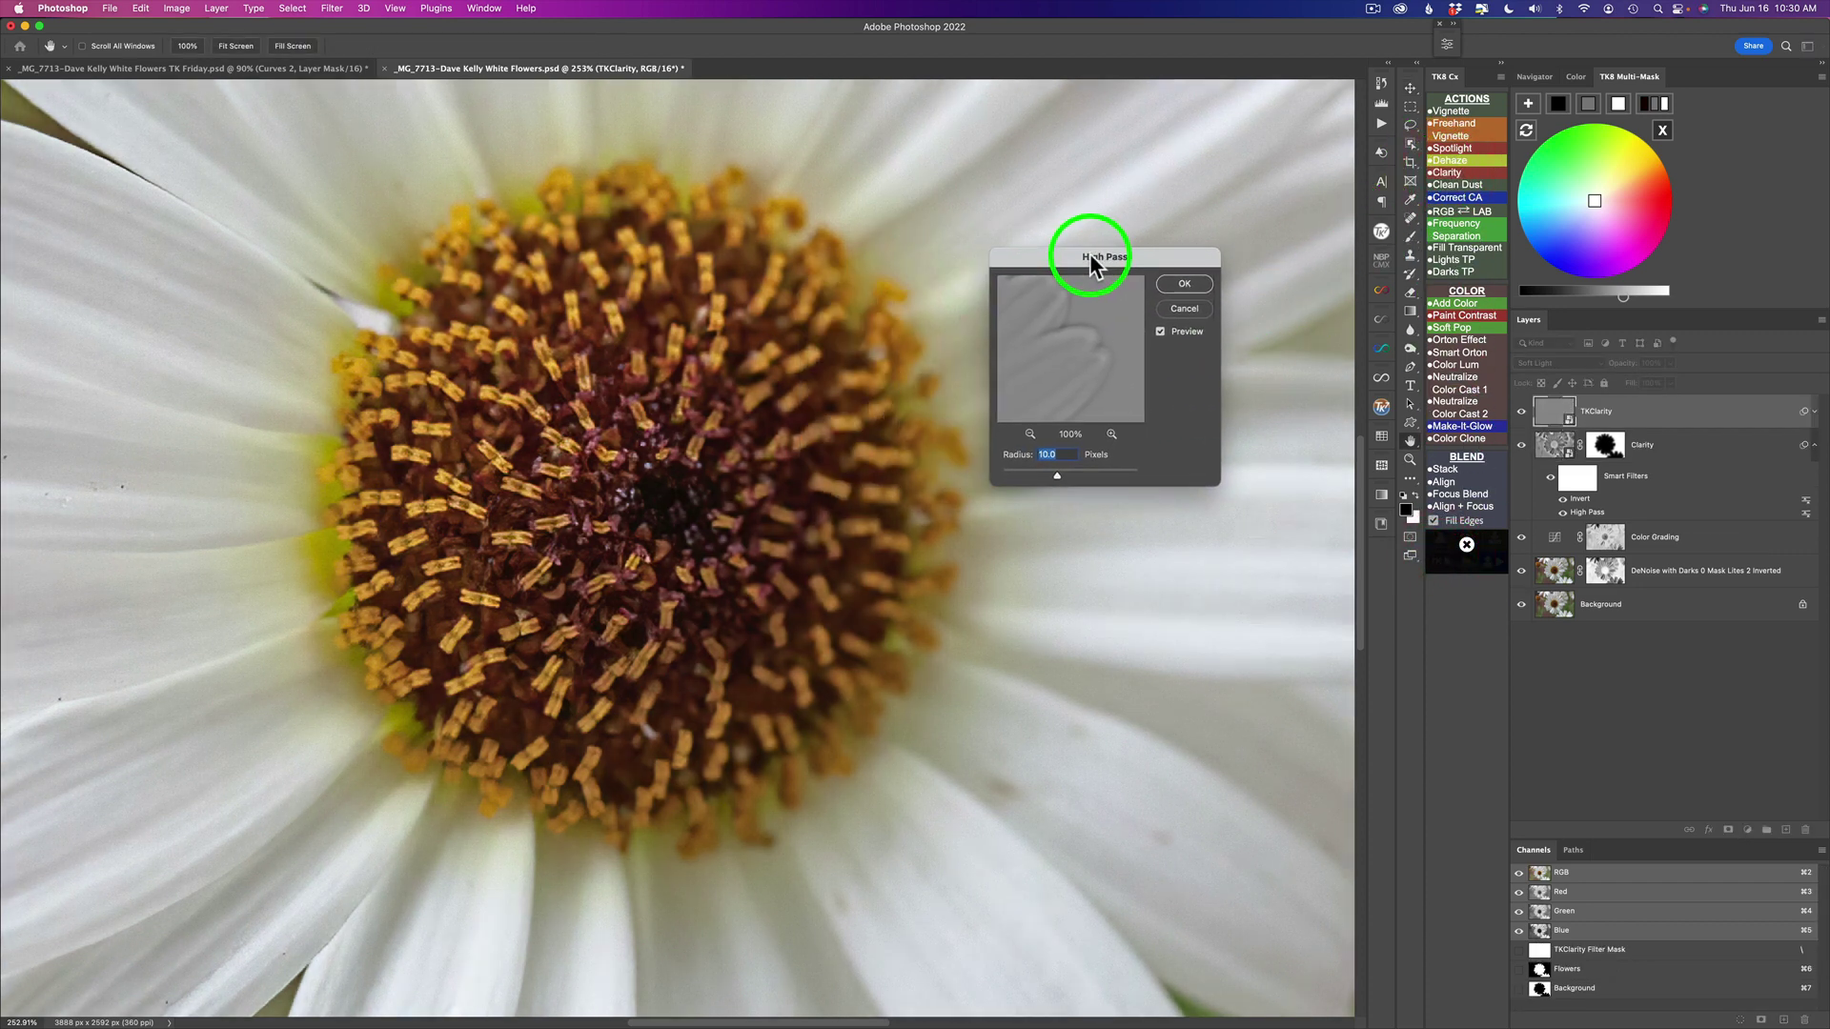
left_click_drag(1120, 410, 1103, 393)
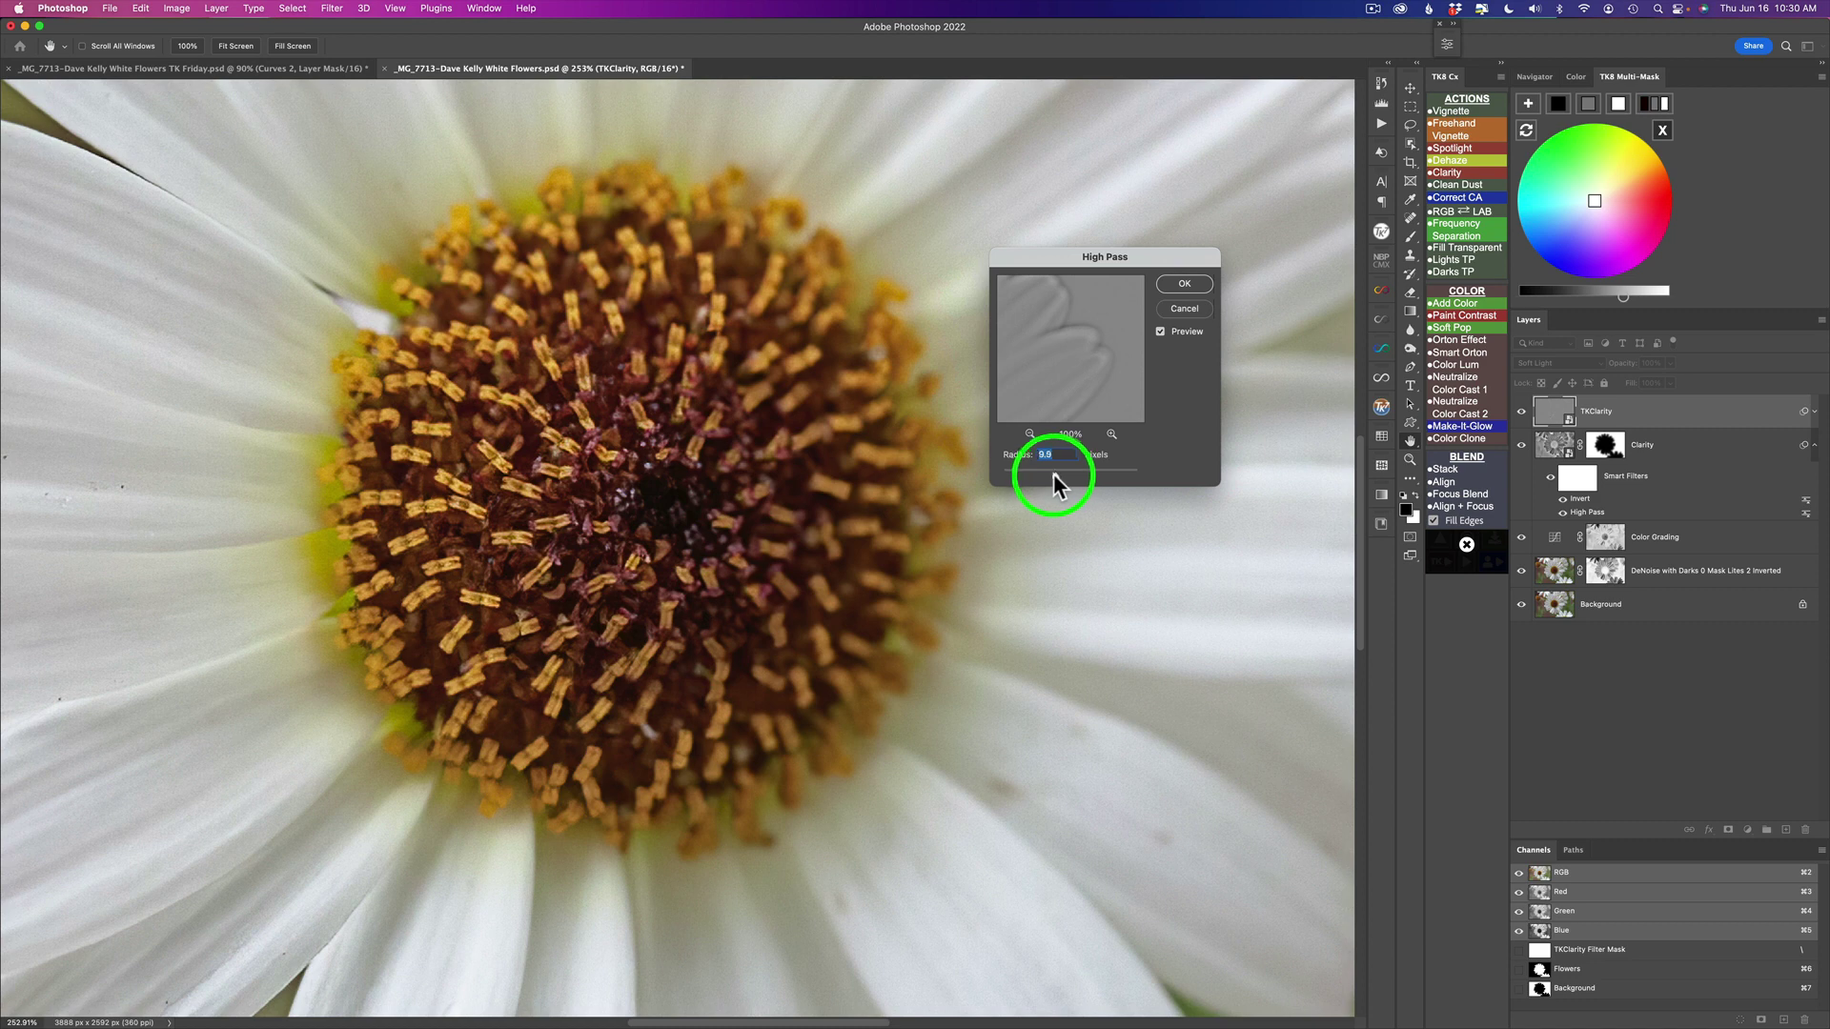
left_click_drag(1054, 474, 1035, 472)
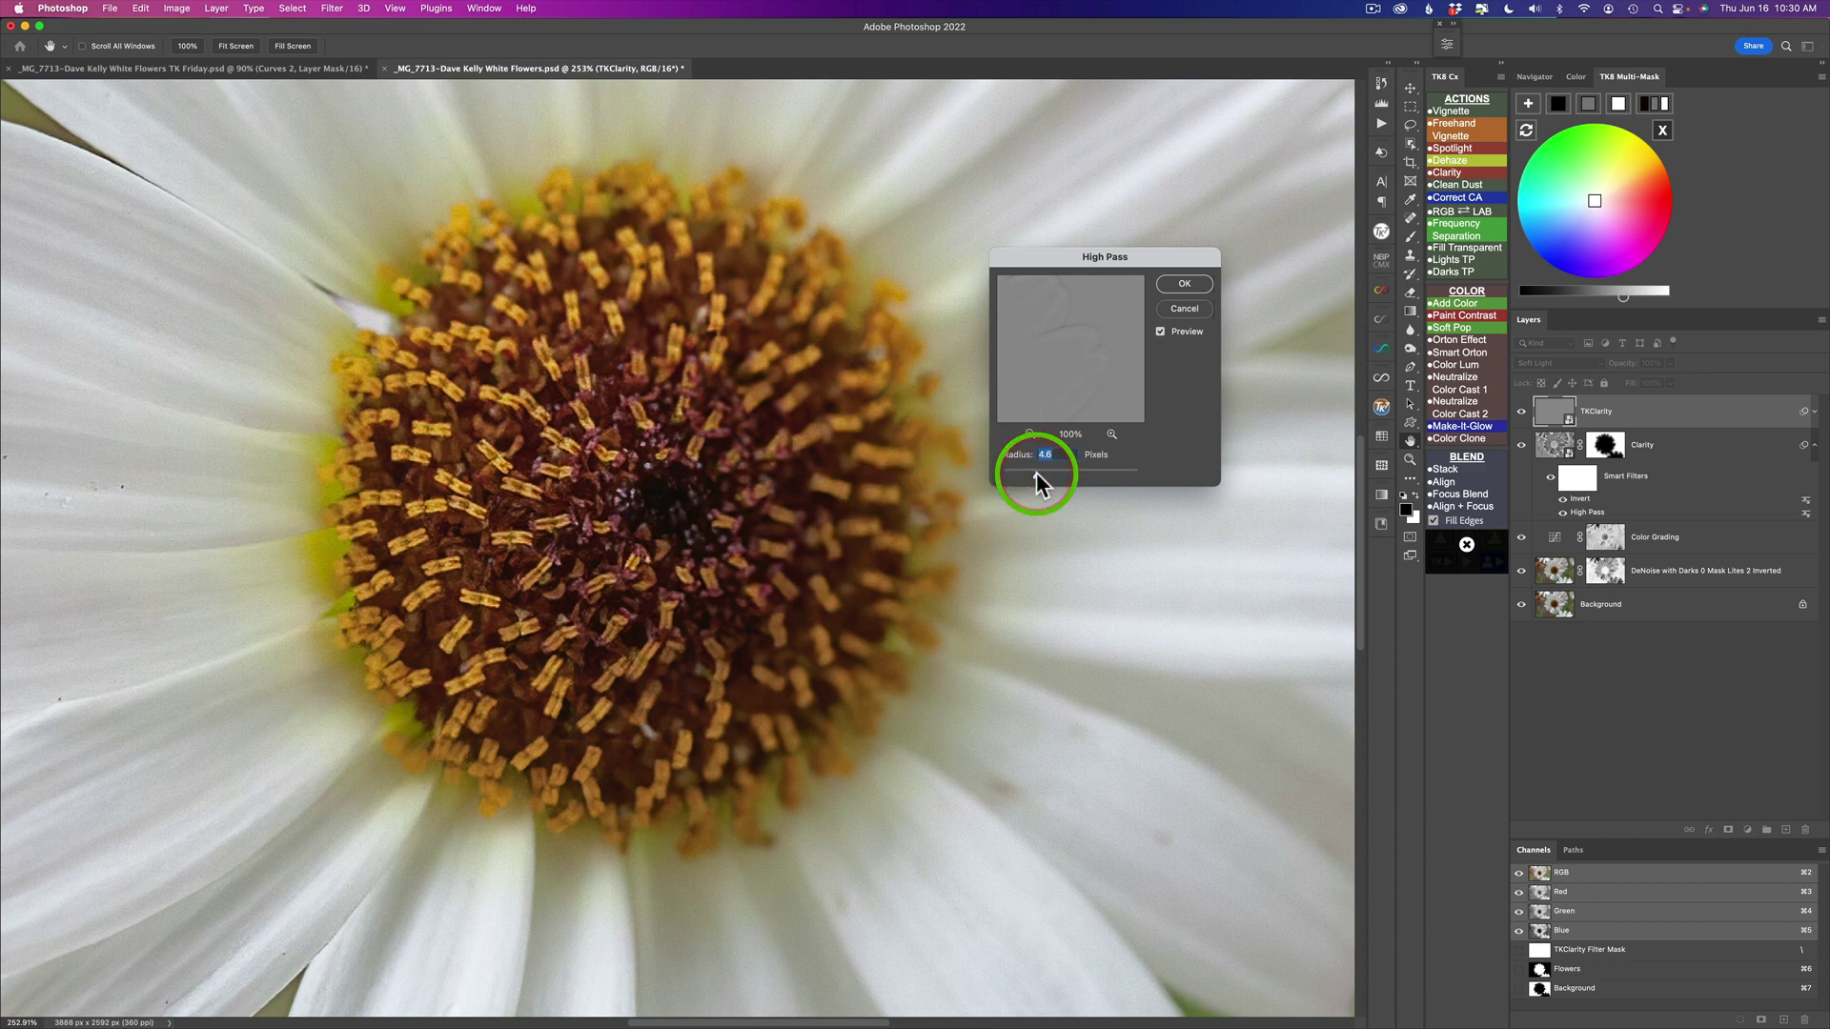
left_click(1184, 283)
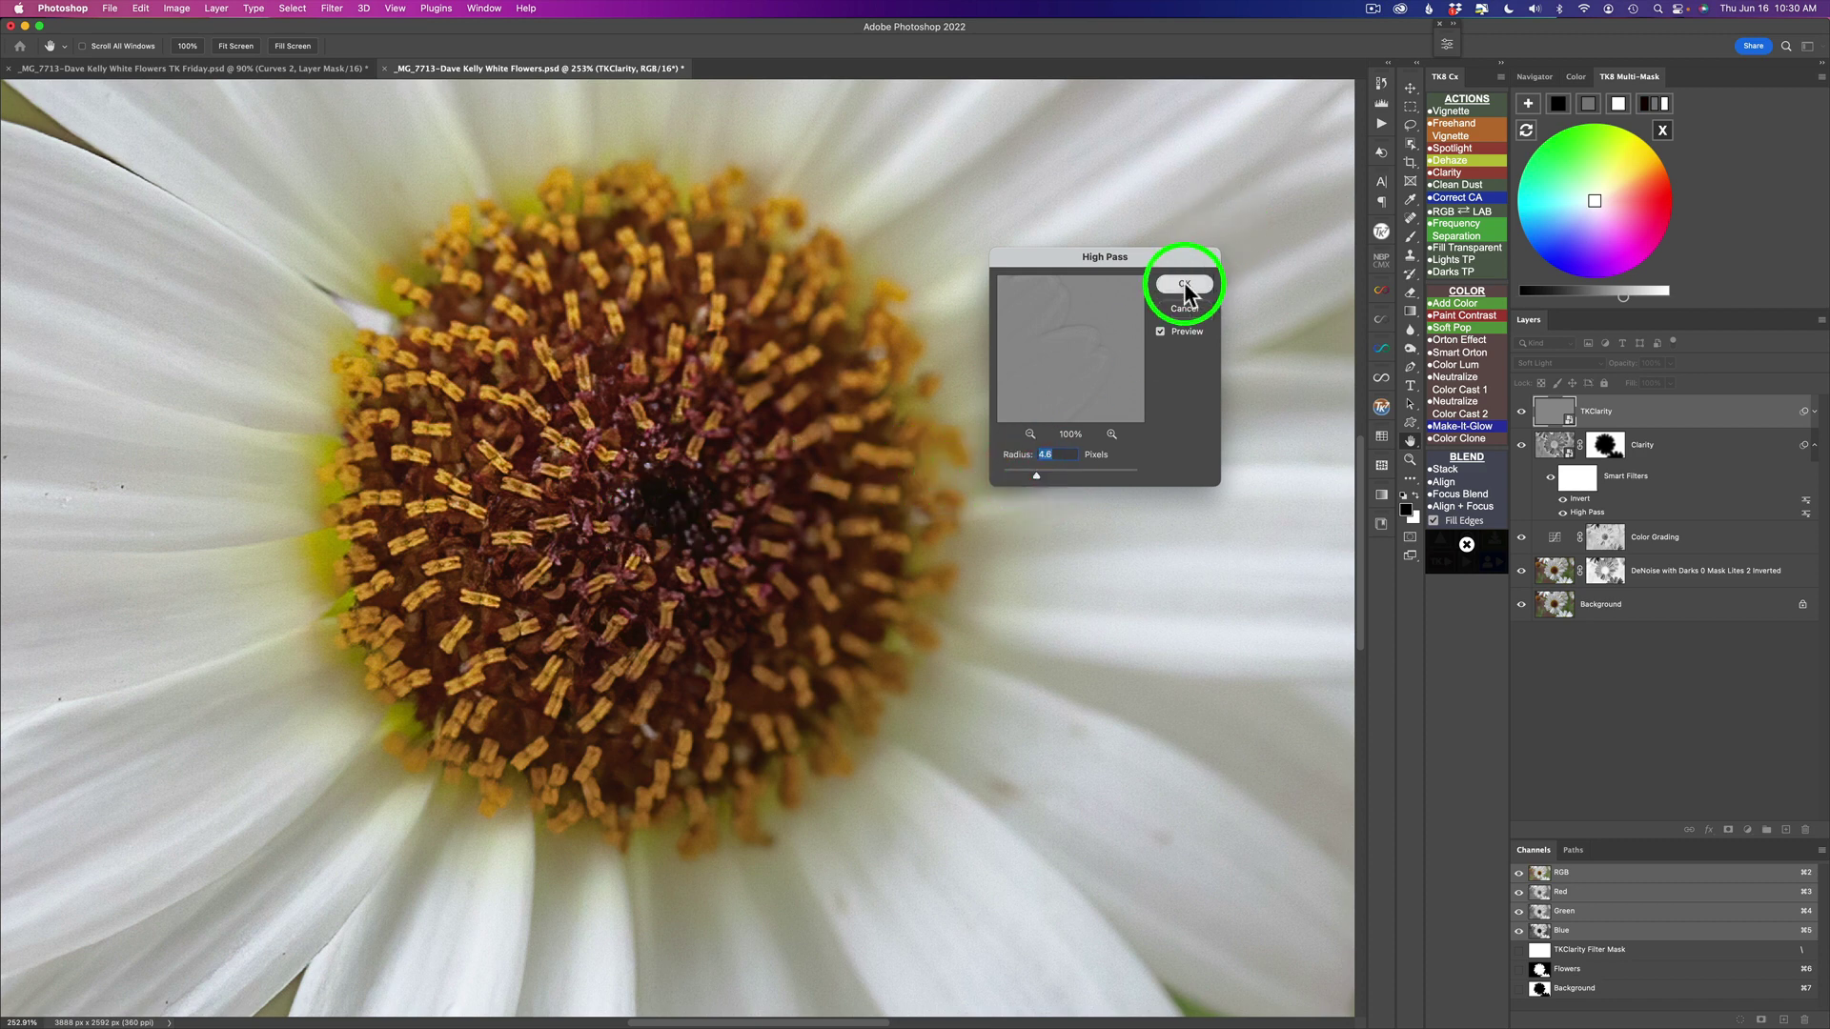
Step: Compare the flower centre with the new top Clarity layer off and on, and add a black mask to that layer
left_click(1521, 412)
left_click(1521, 413)
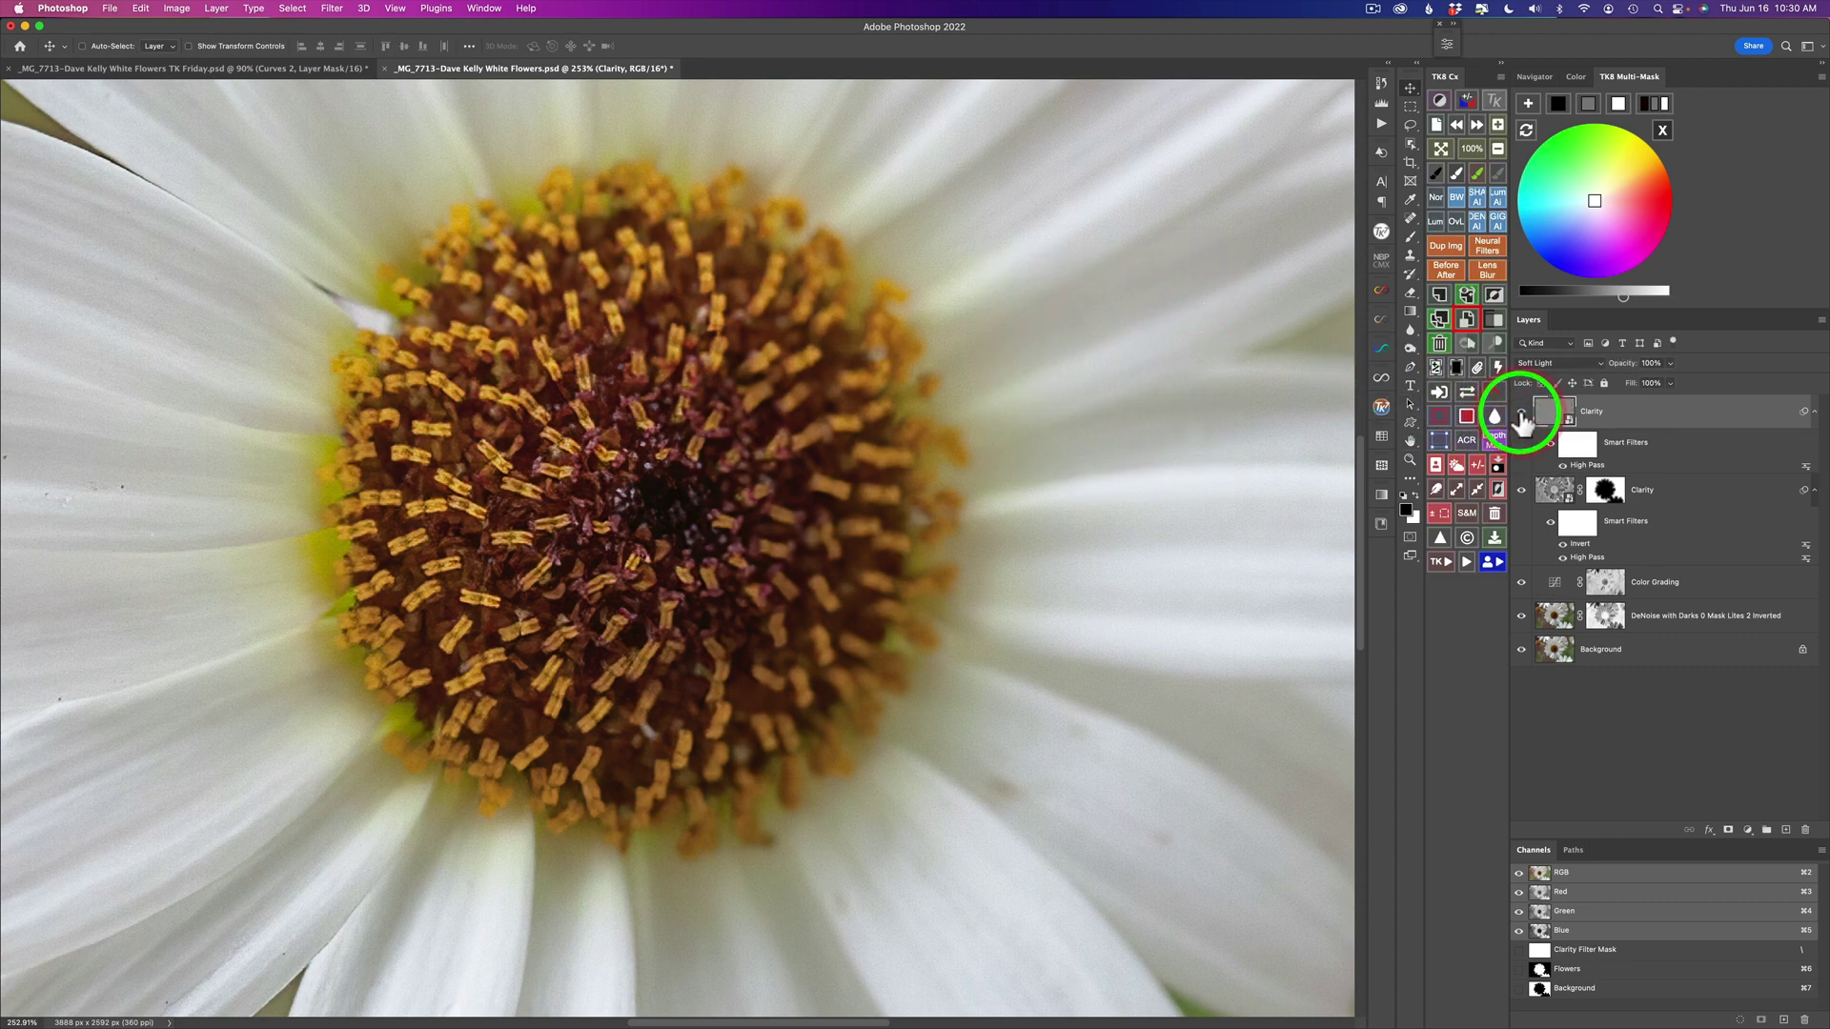
left_click(1521, 412)
left_click(1522, 413)
scroll(638, 556, "down", 10)
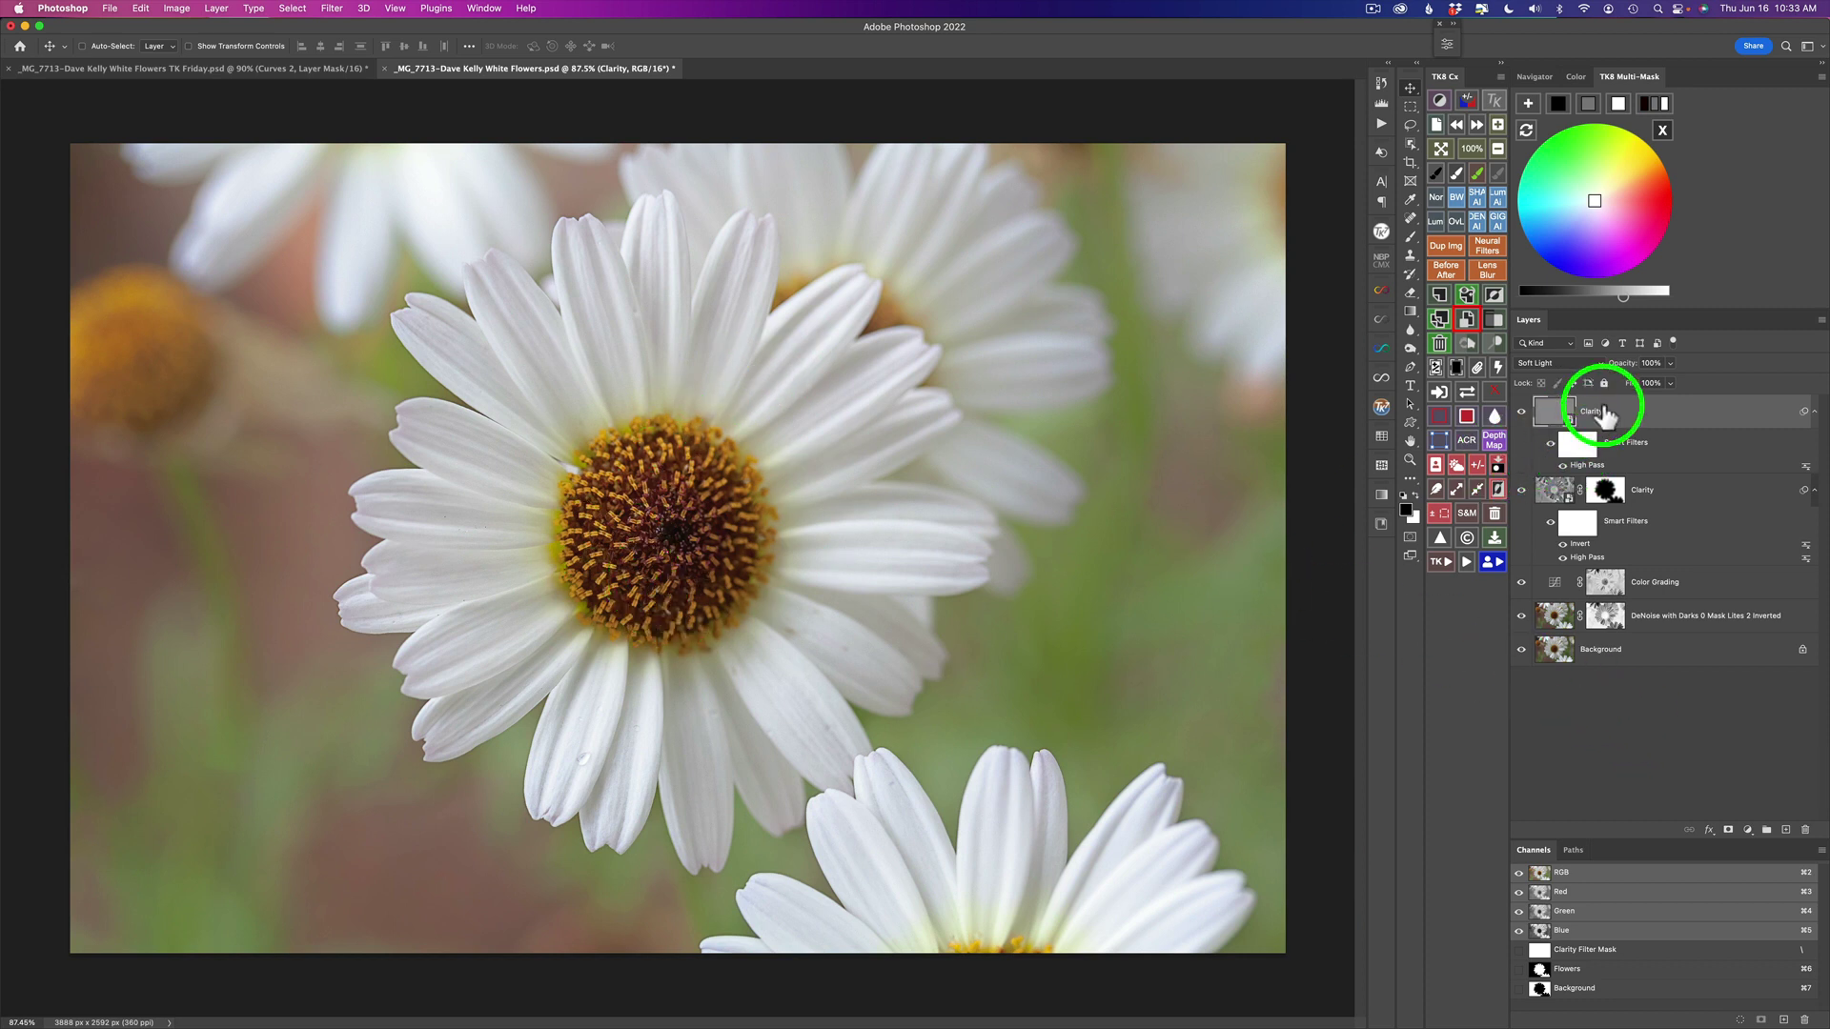
left_click(1457, 367)
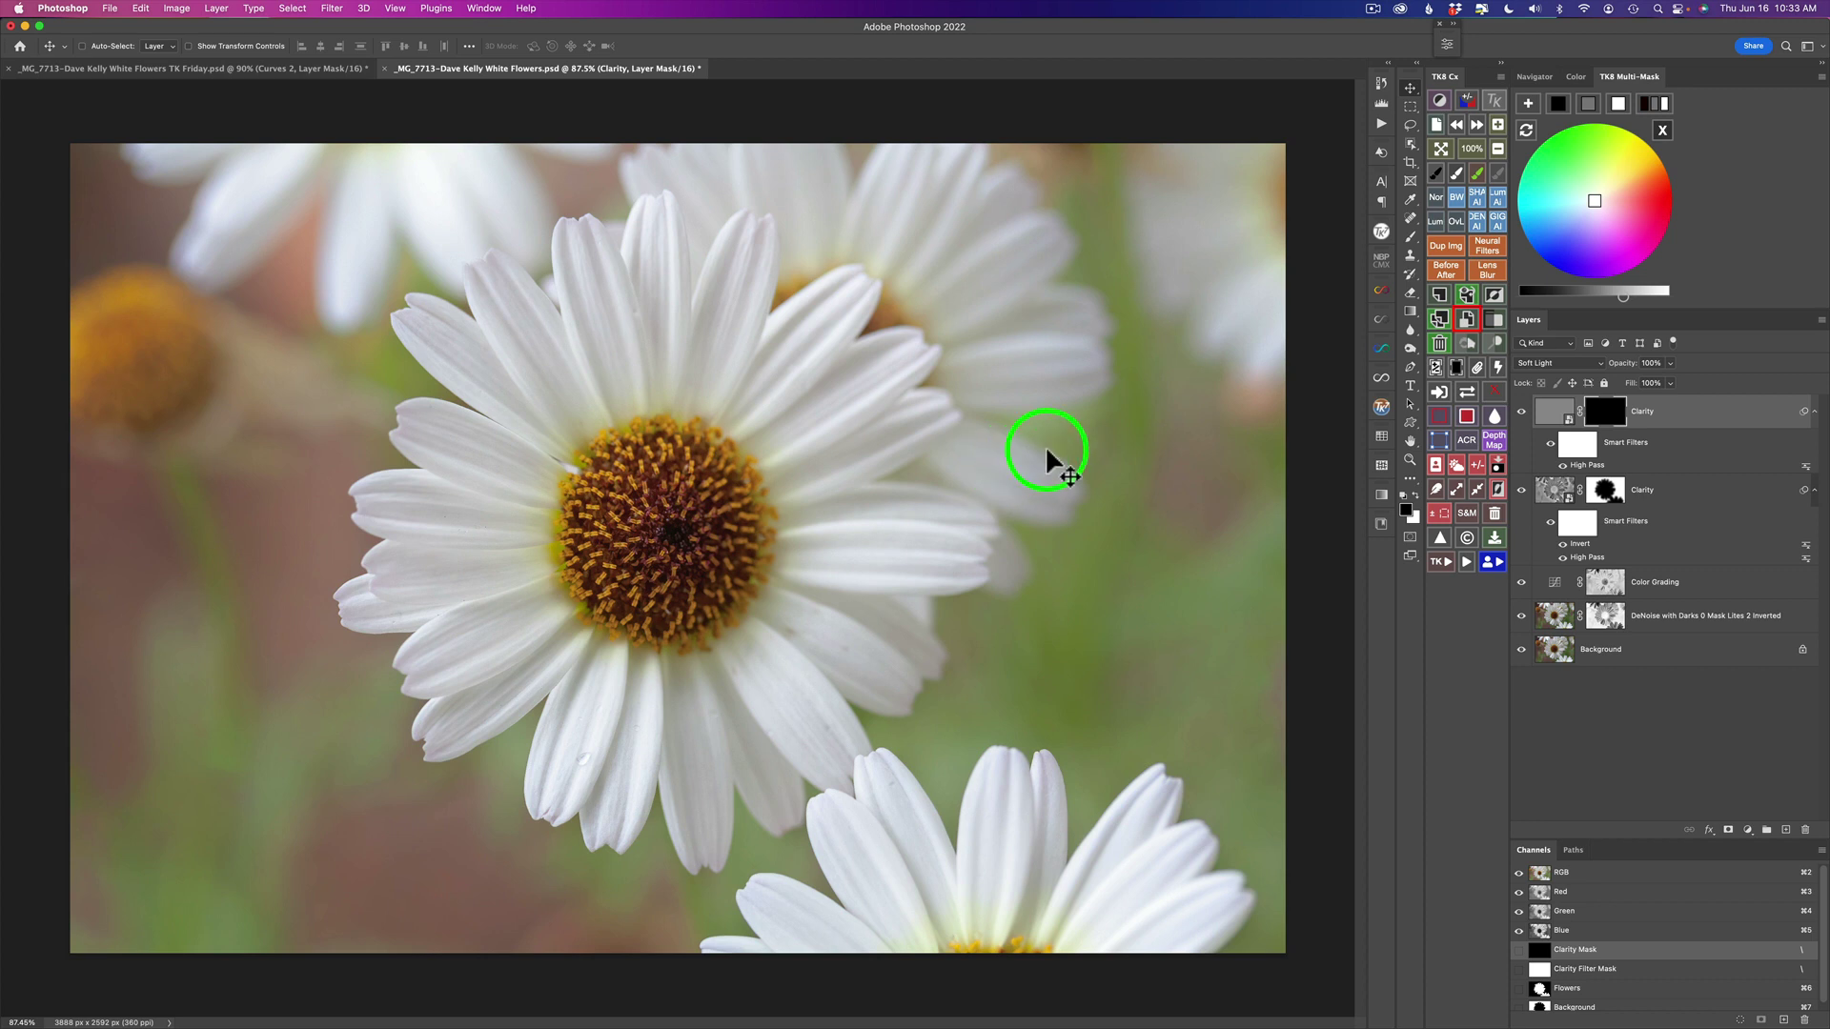
Step: Paint white over the flower centre on the top Clarity layer's black mask and inspect the mask on its own
left_click(1456, 172)
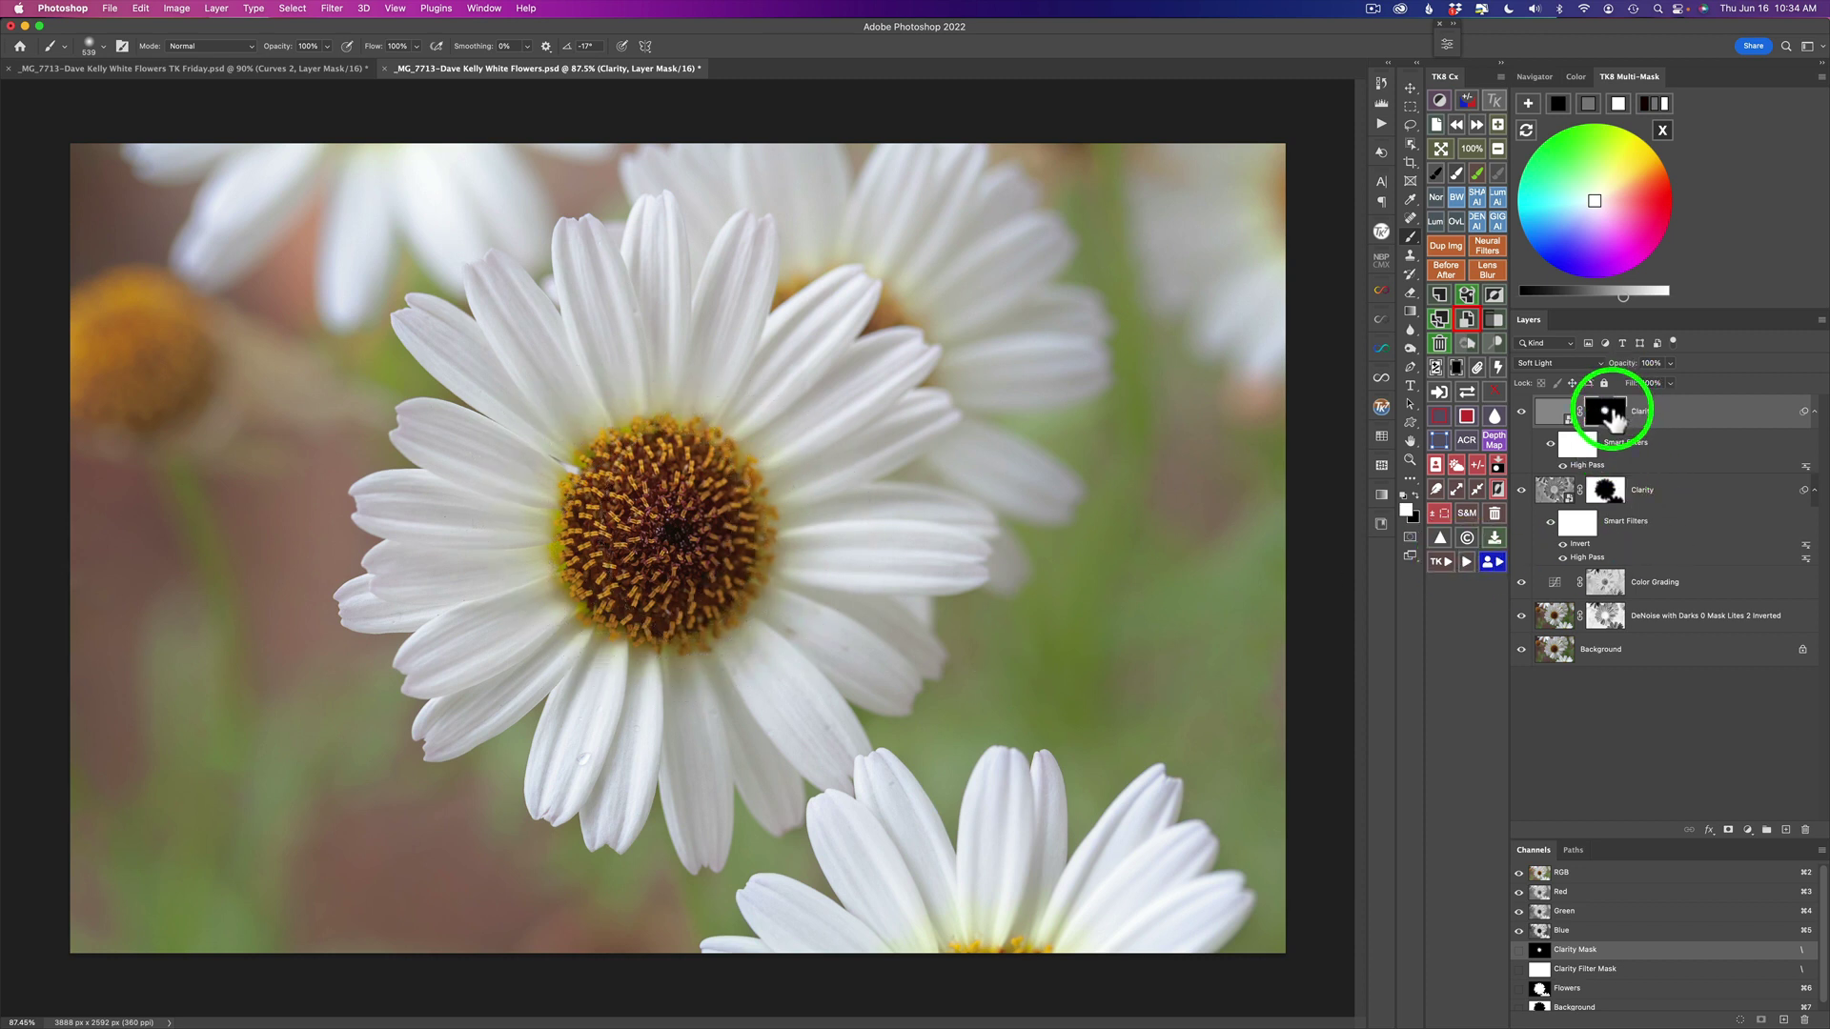
left_click(1469, 395)
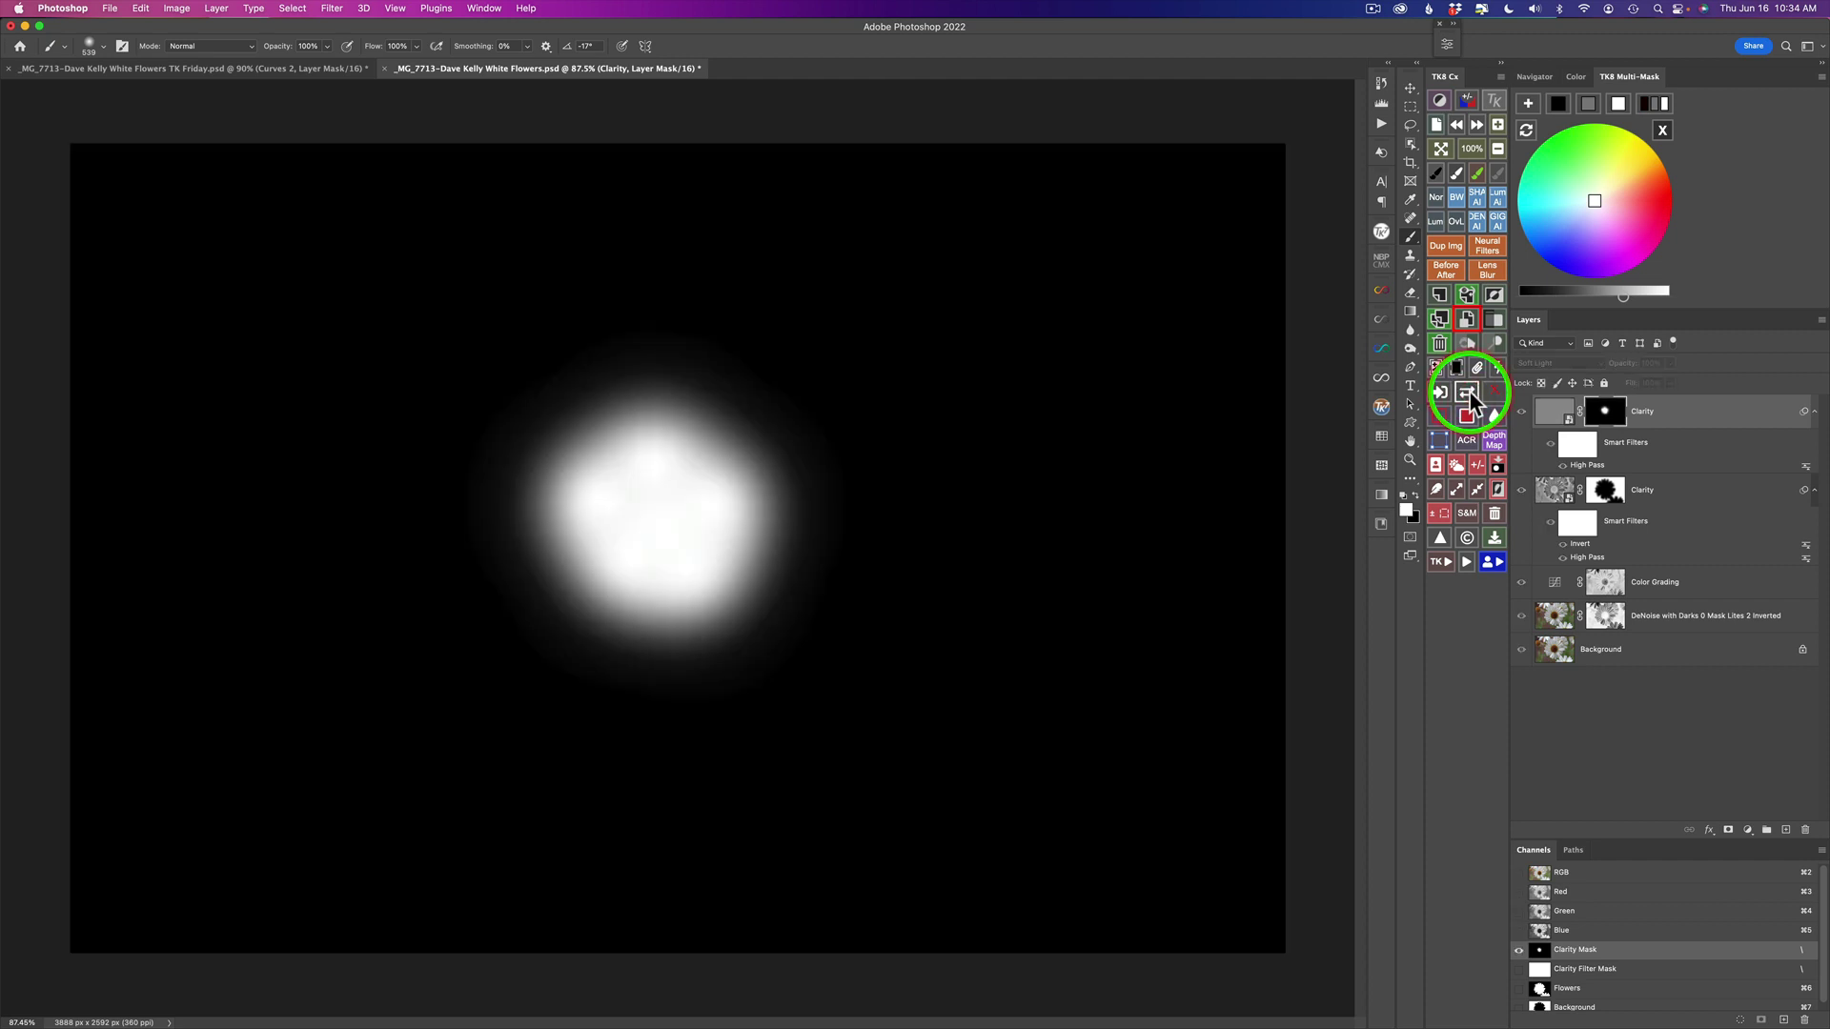
left_click(1469, 394)
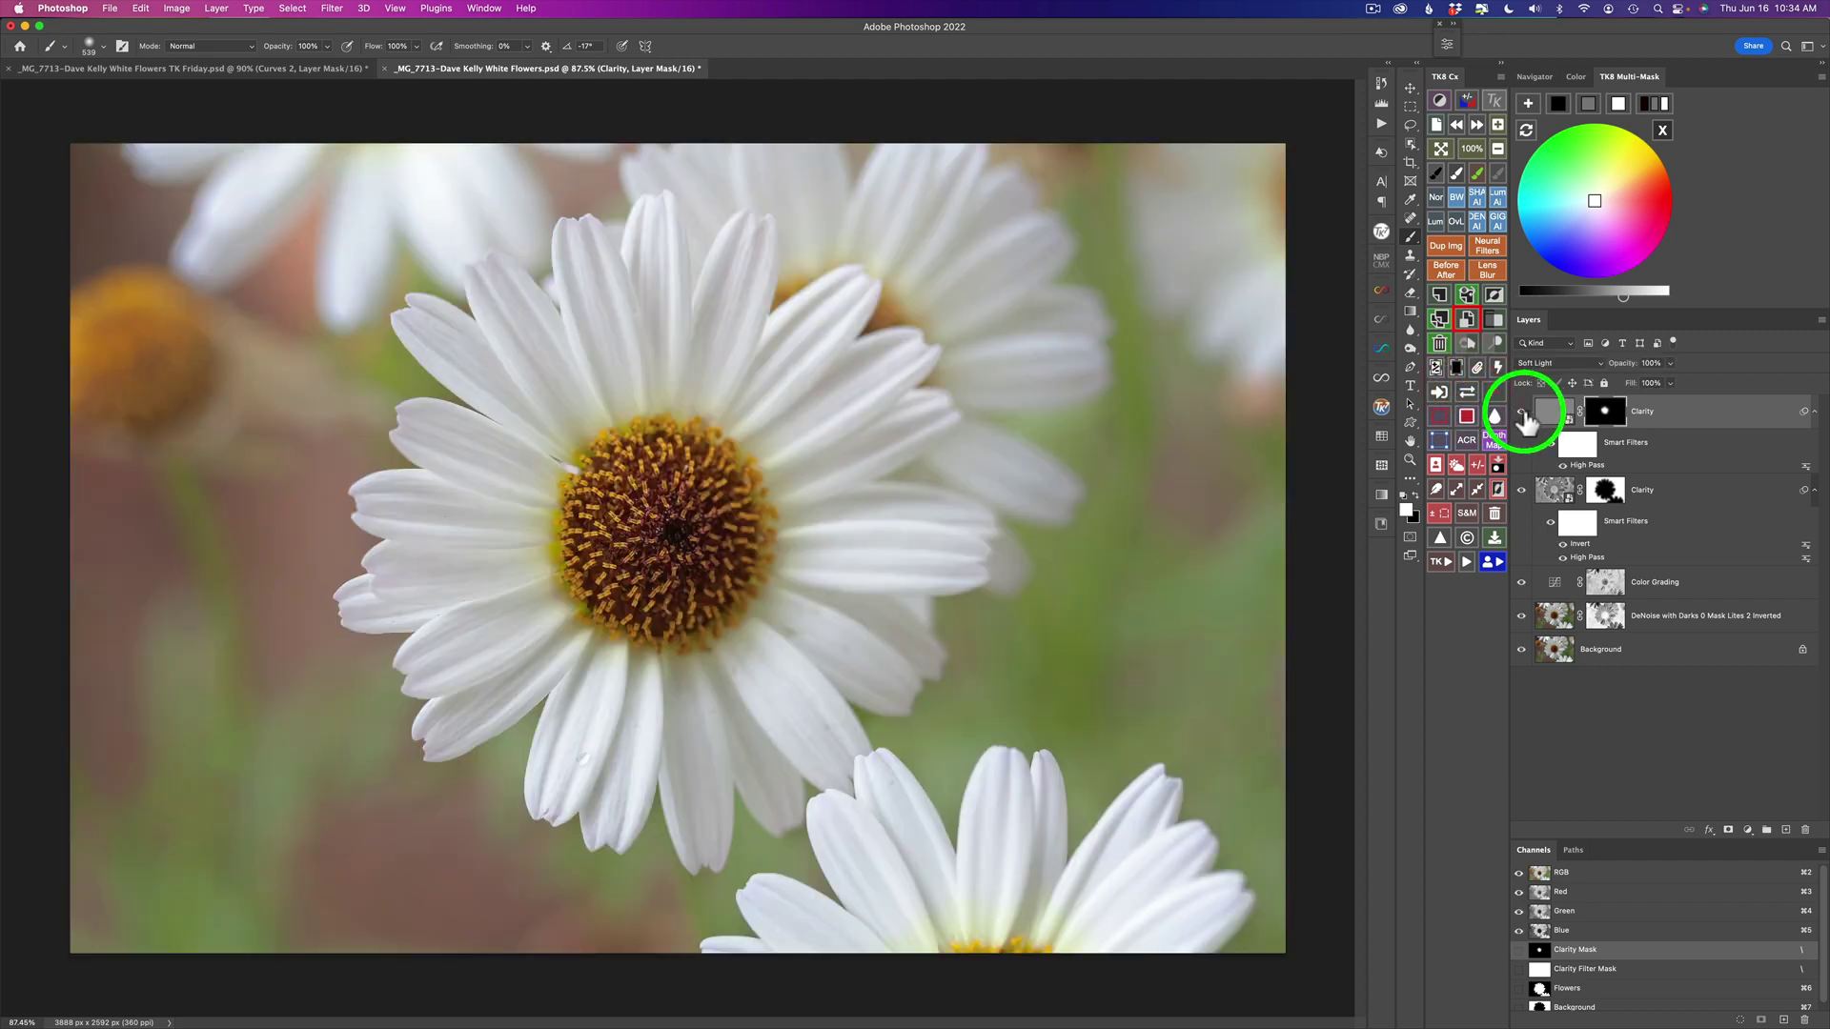
Step: Examine the flower centre up close with the top Clarity layer off and on
scroll(908, 579, "up", 5)
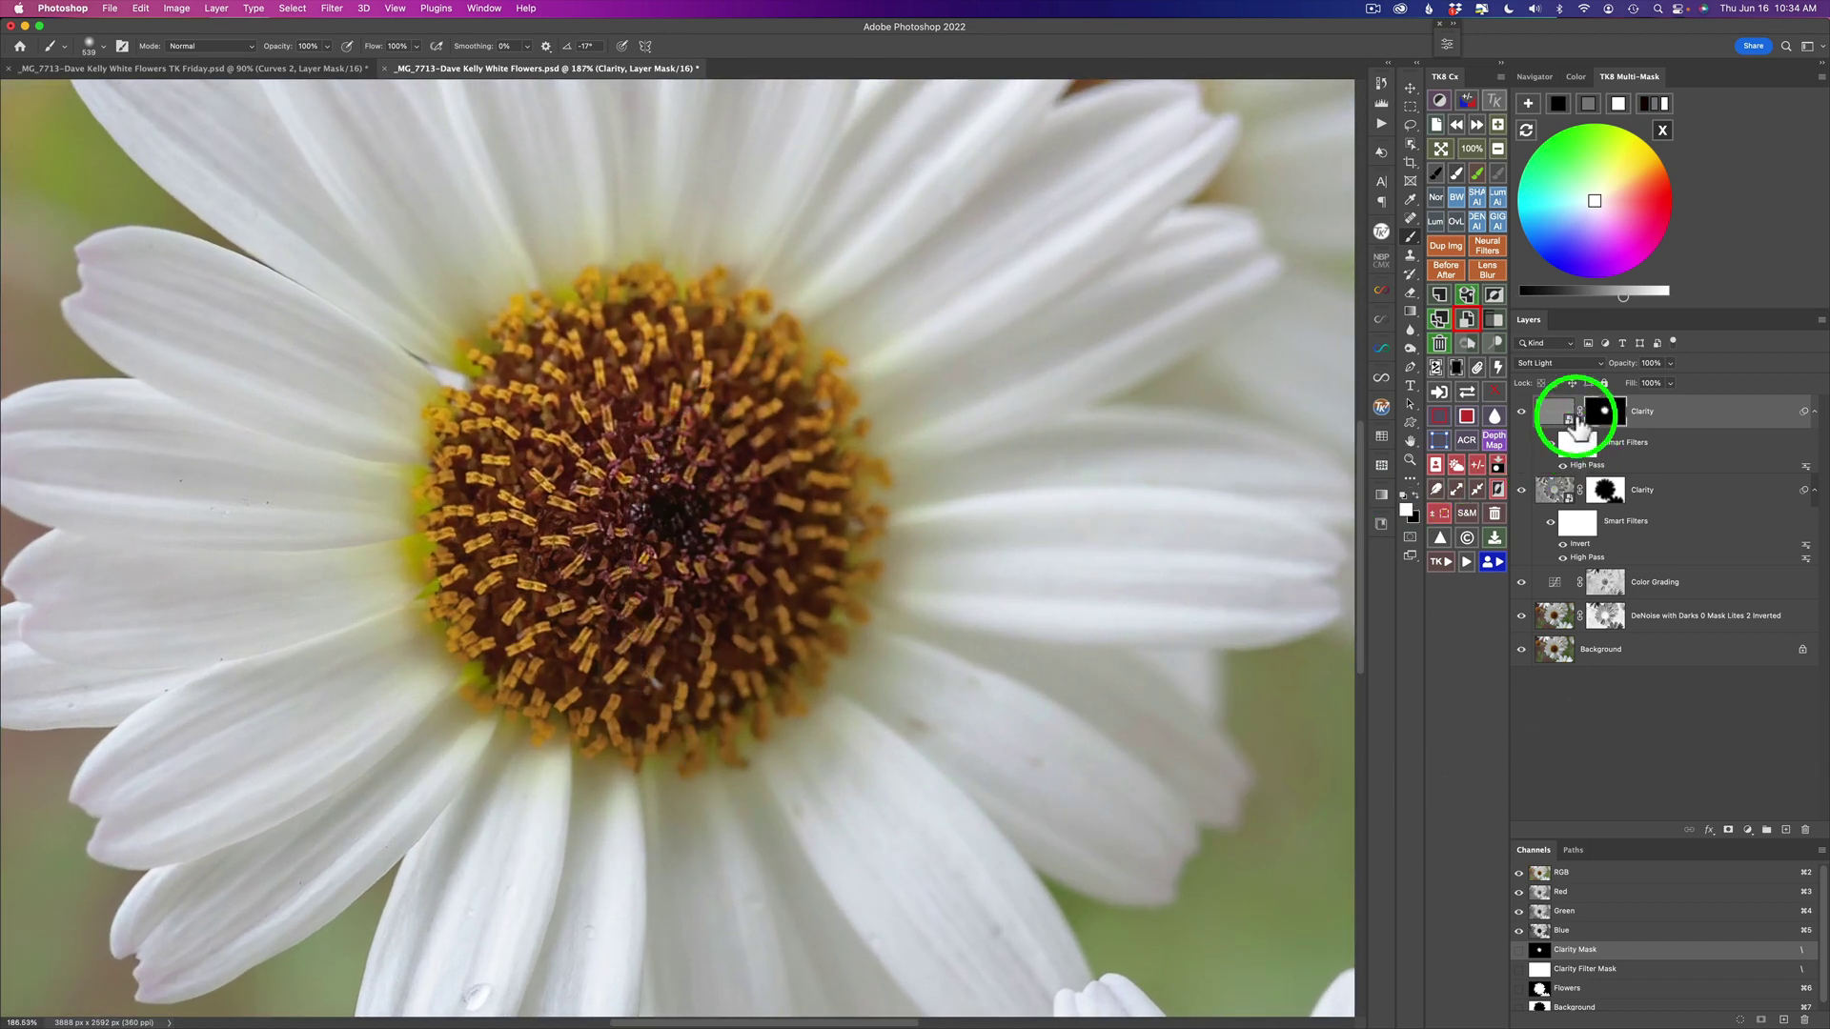
left_click(1522, 413)
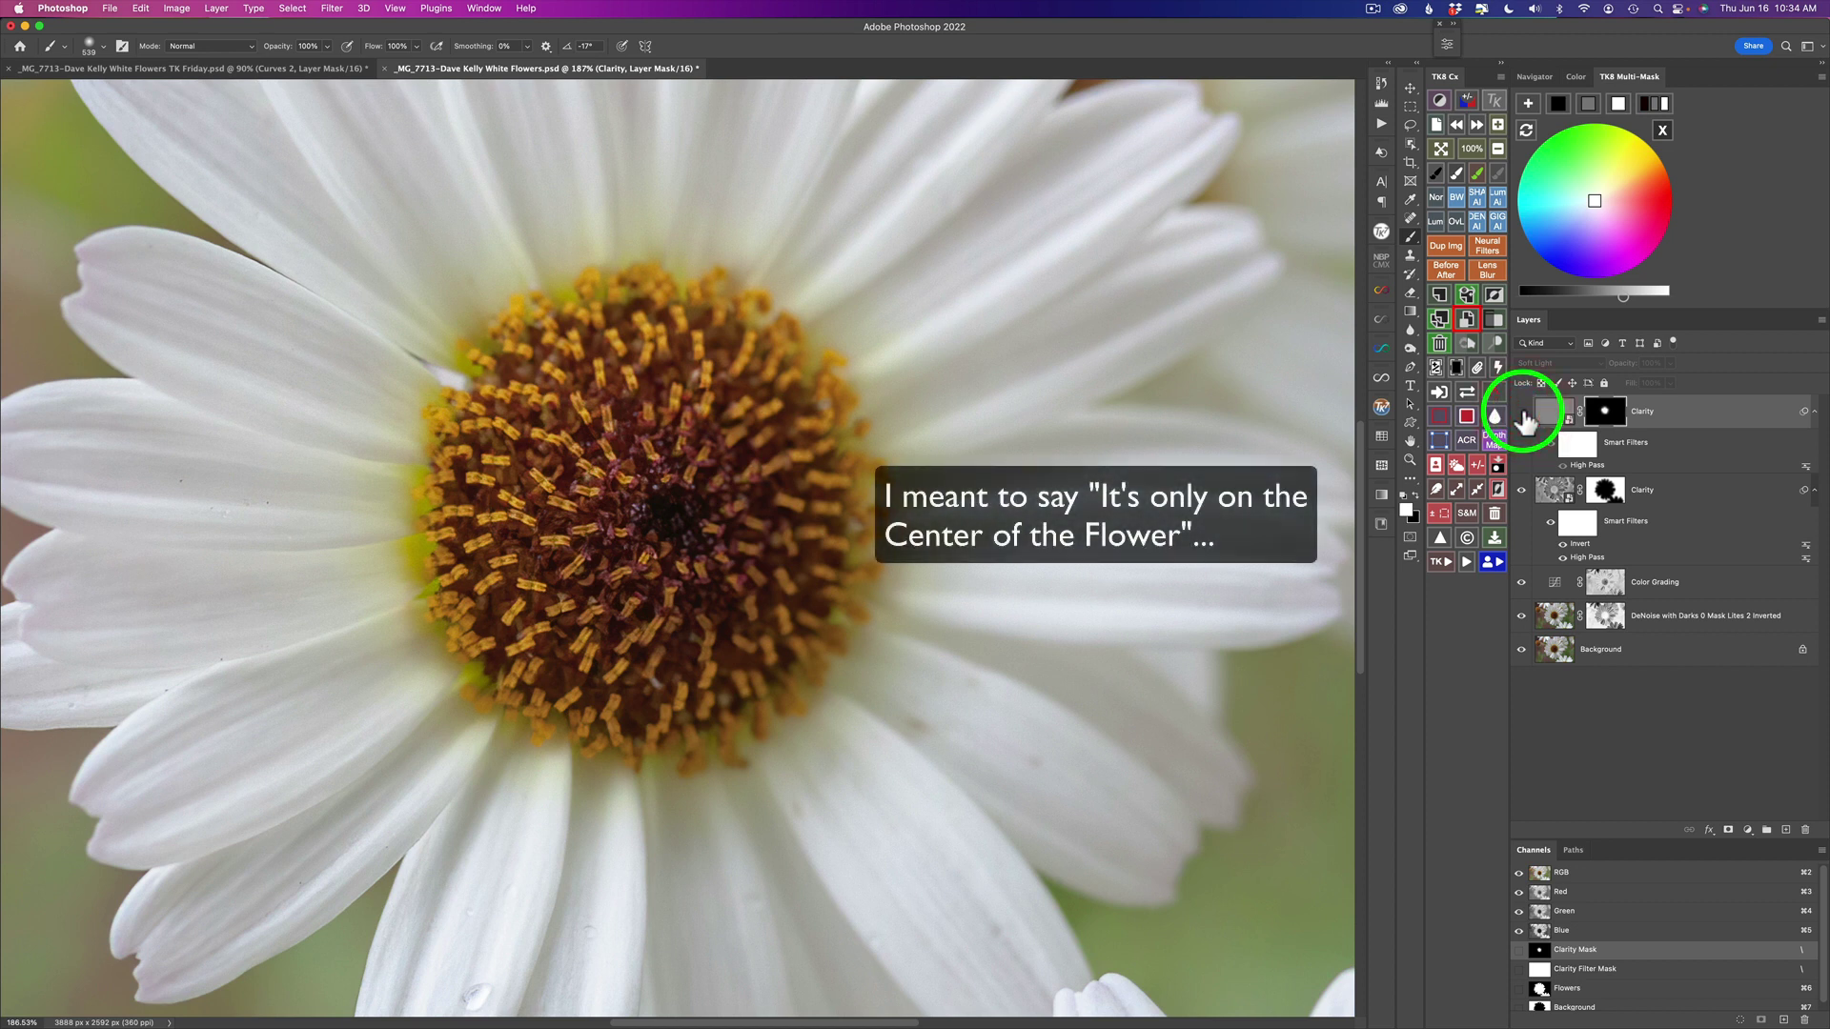
left_click(1522, 413)
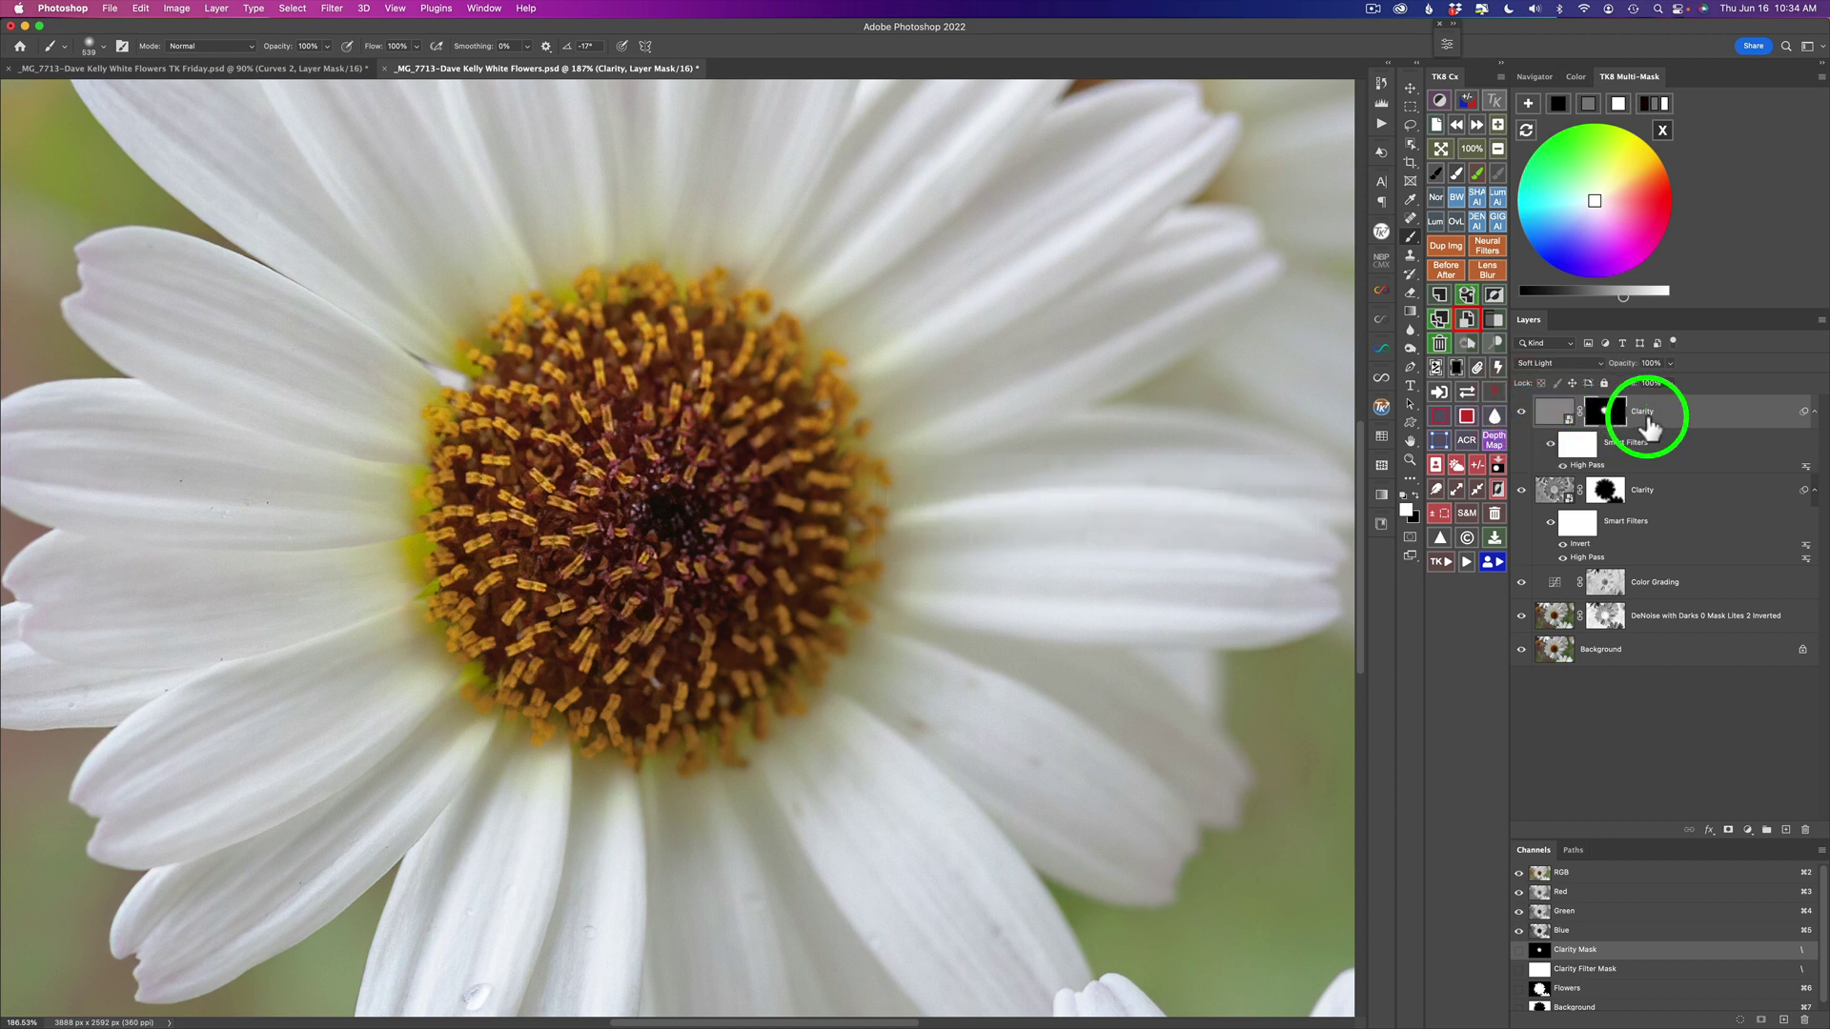
Step: Duplicate the flower-centre Clarity layer, lower the copy's opacity to about 68%, and compare the image with the copy off and on
left_click(1440, 320)
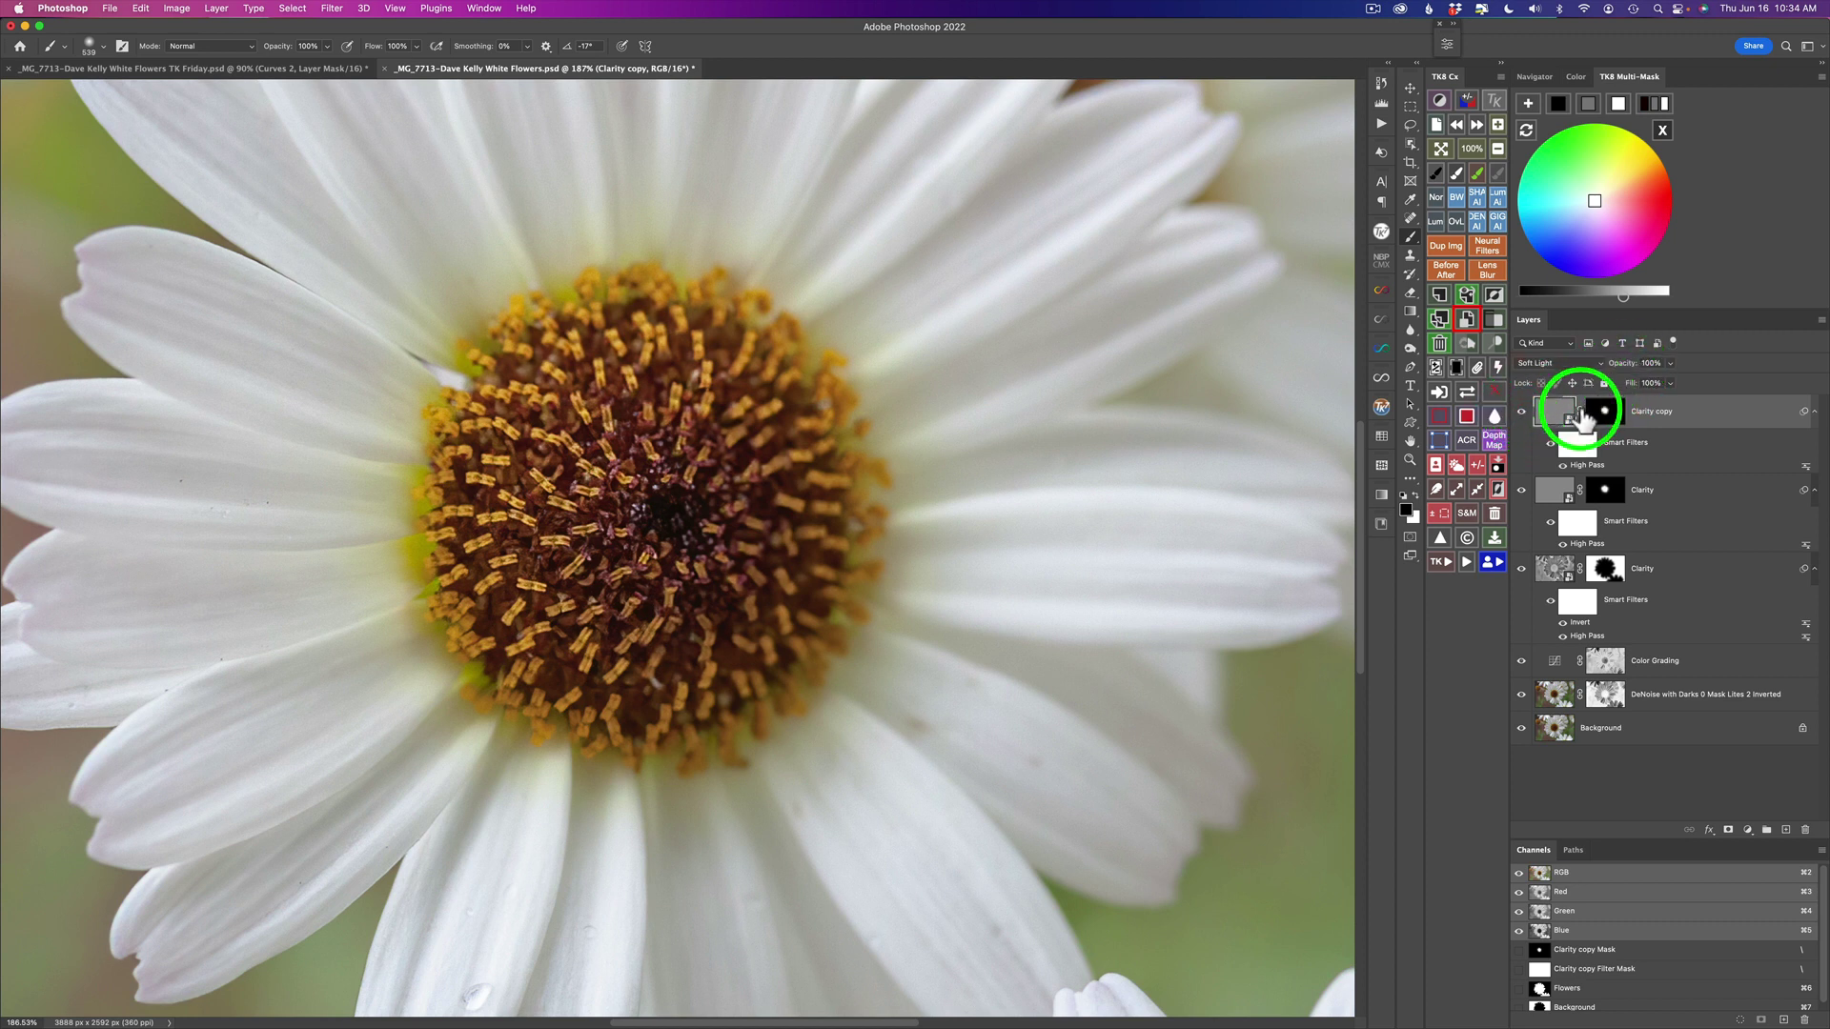
left_click(1563, 411)
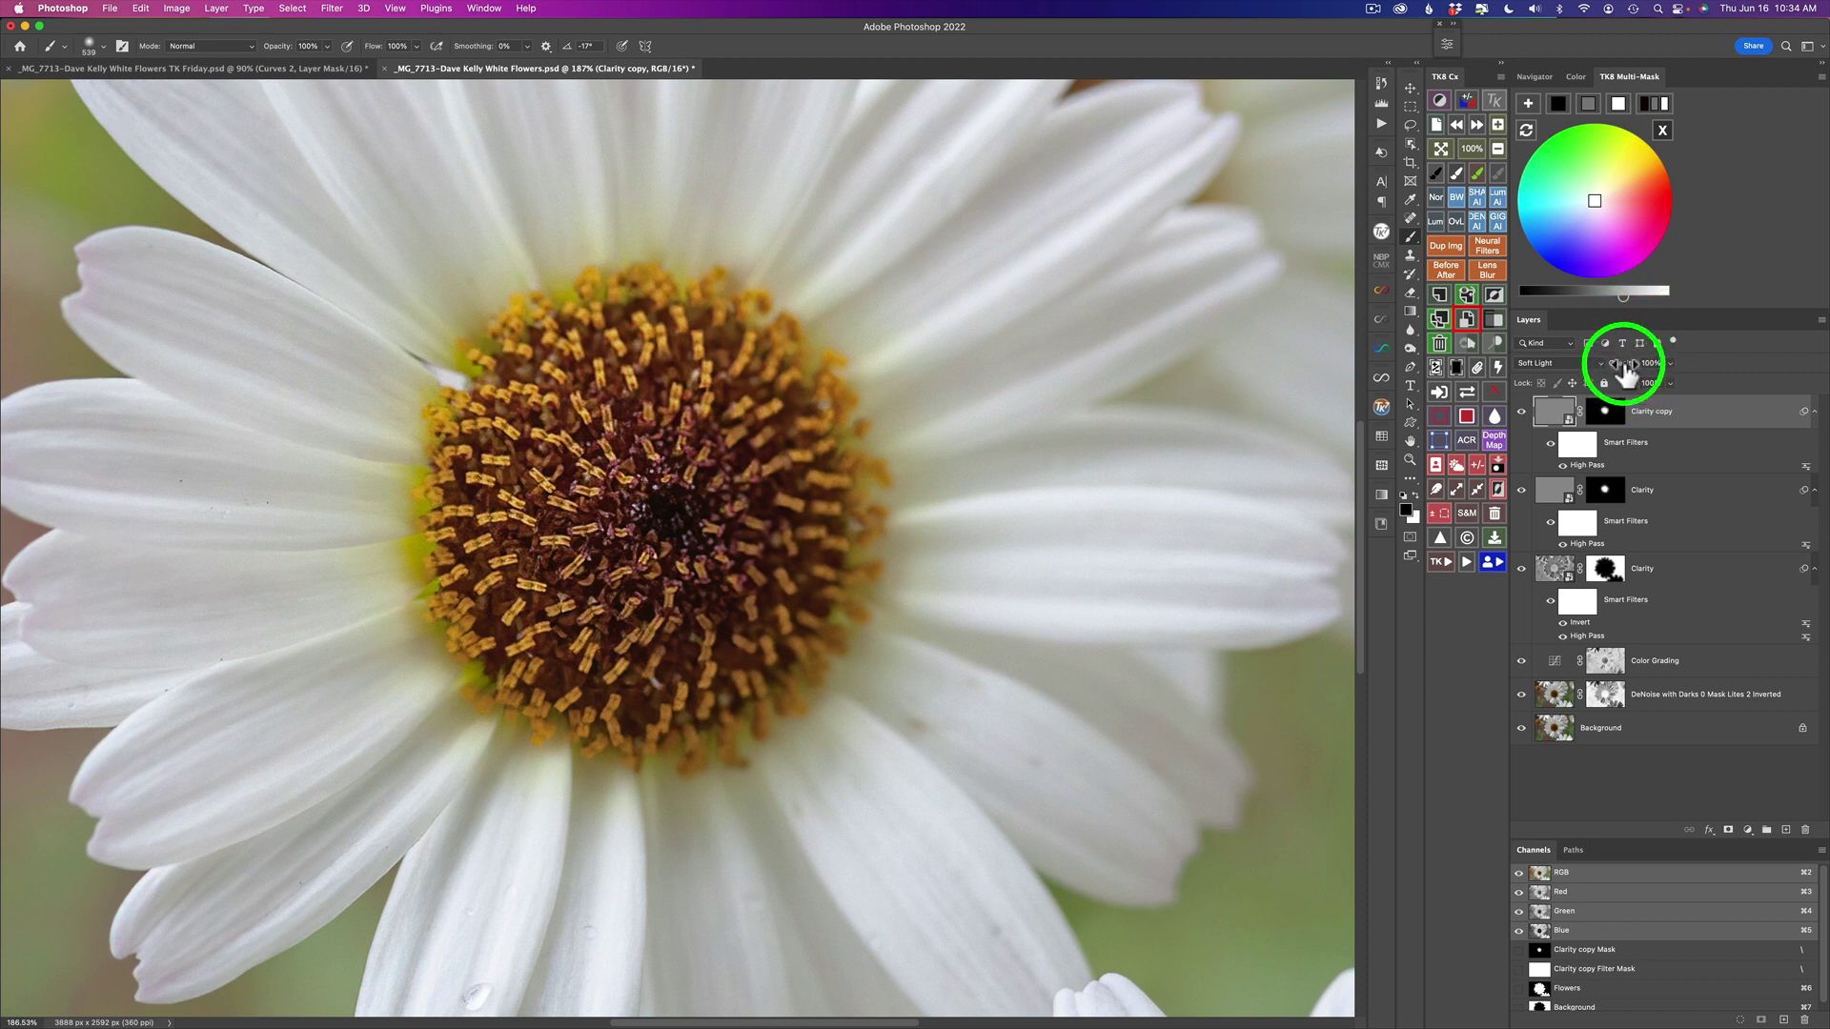
left_click_drag(1626, 377, 1598, 360)
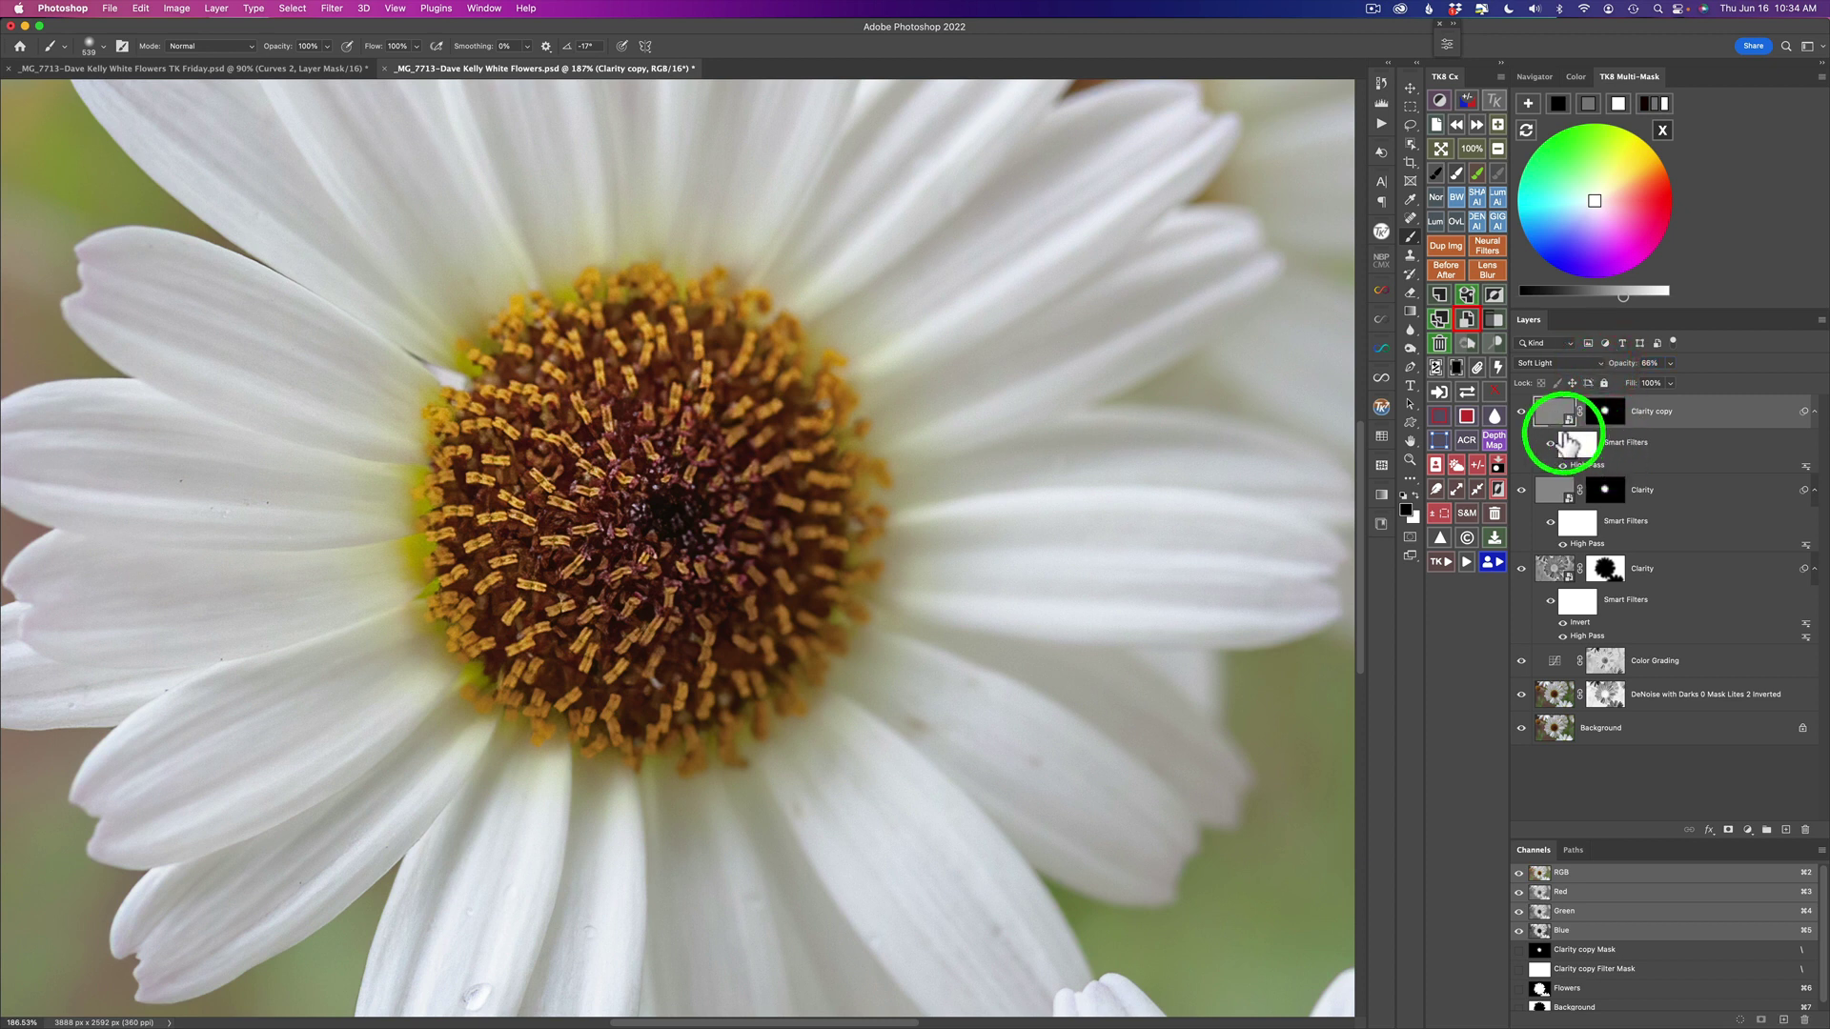
left_click(1522, 411)
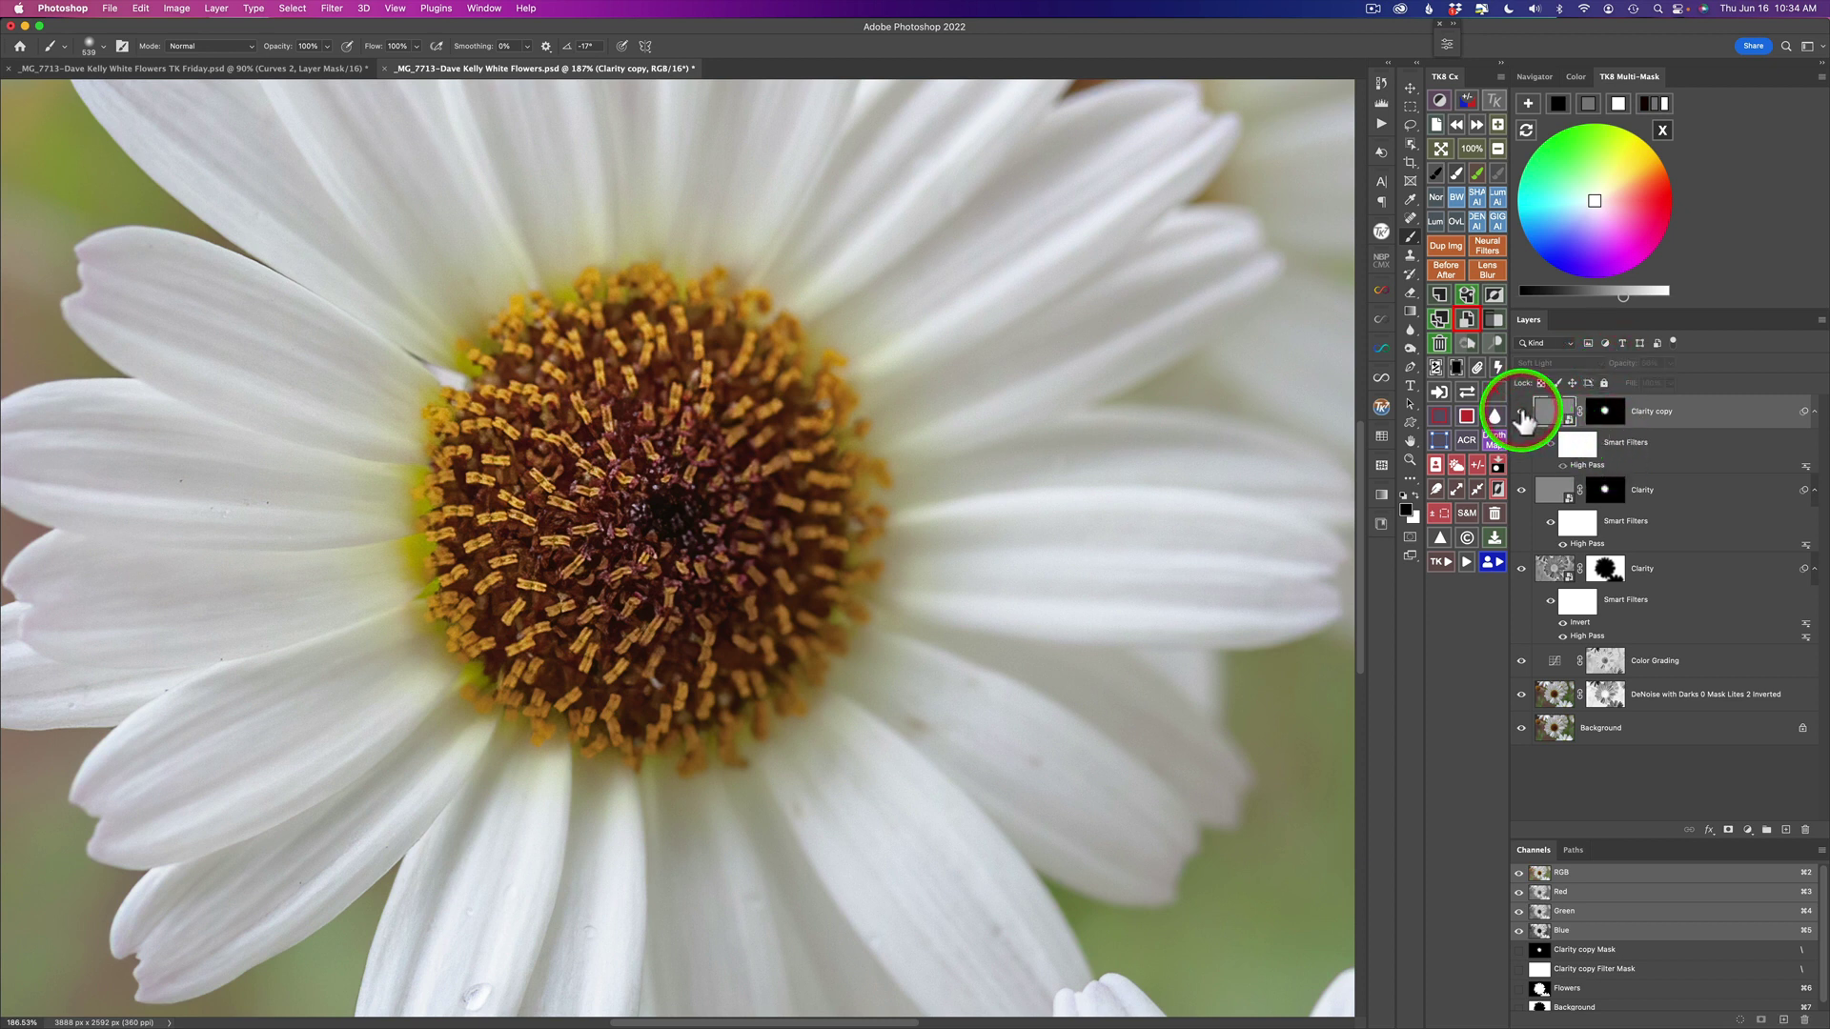
left_click(1521, 411)
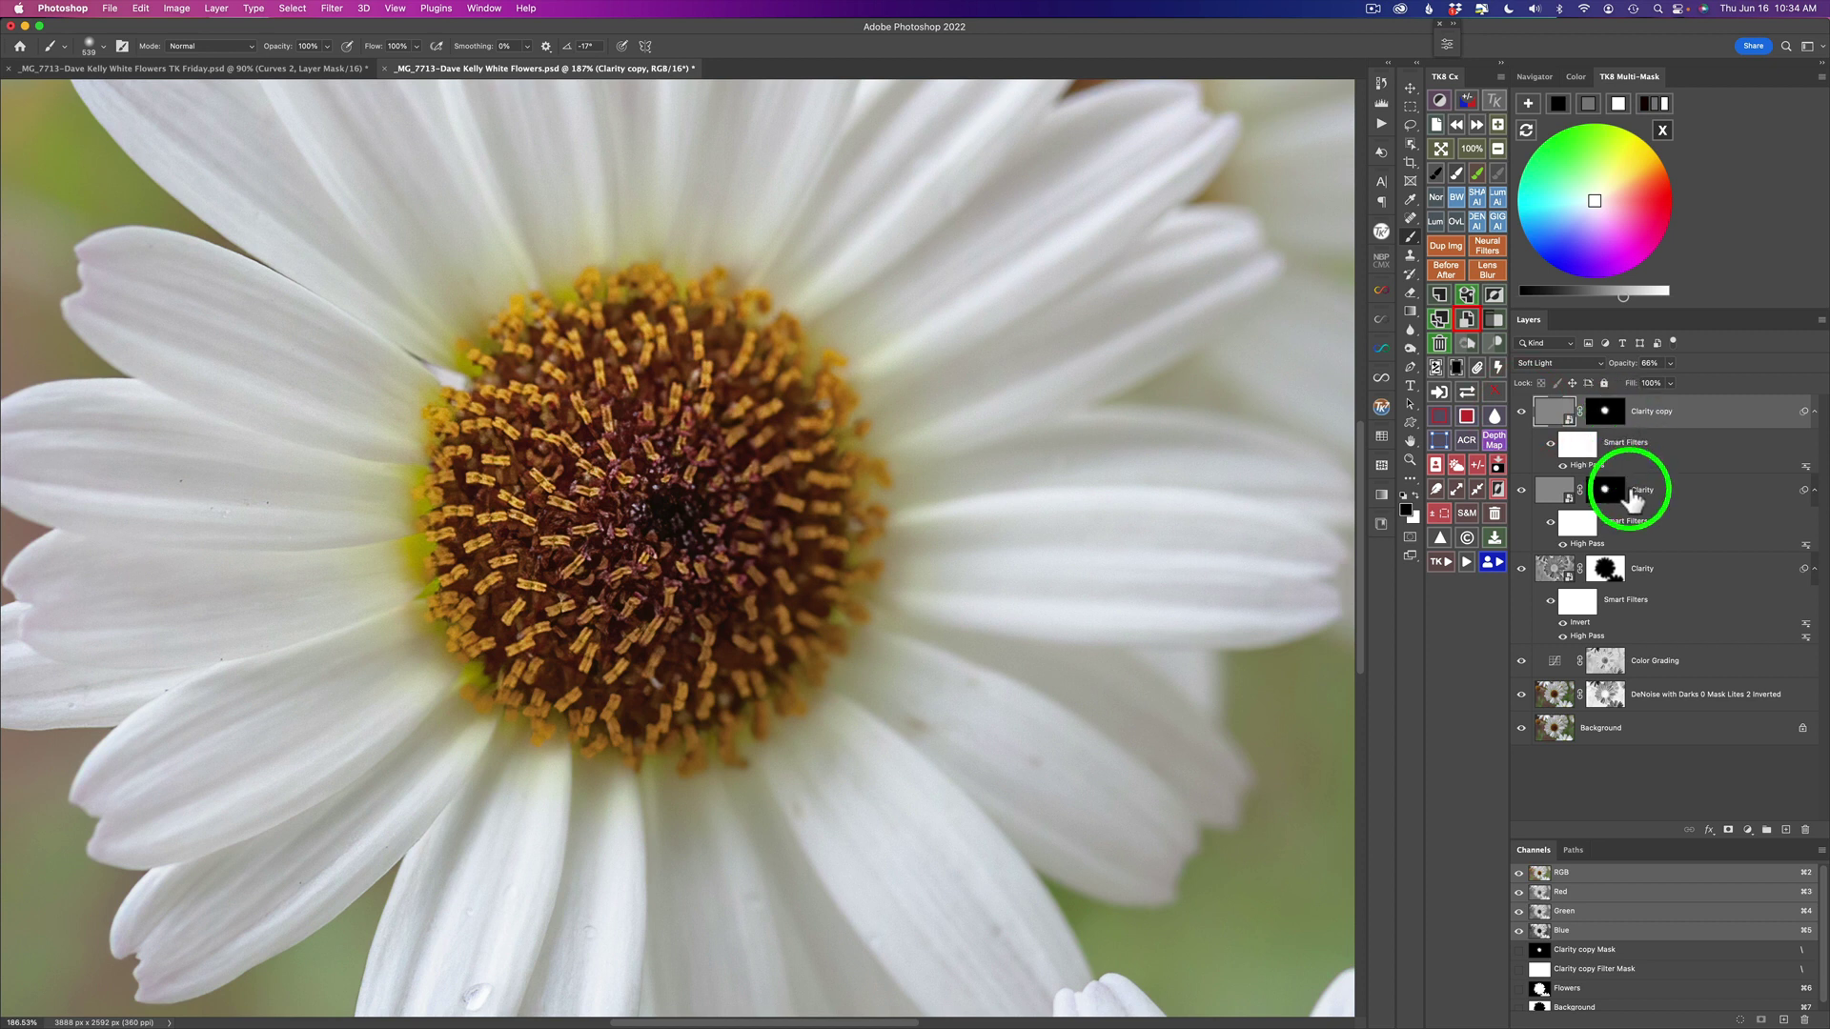
Step: Group the two flower-centre Clarity layers with a white group mask and name the group Center Flower Clarity
left_click(1695, 495, "shift")
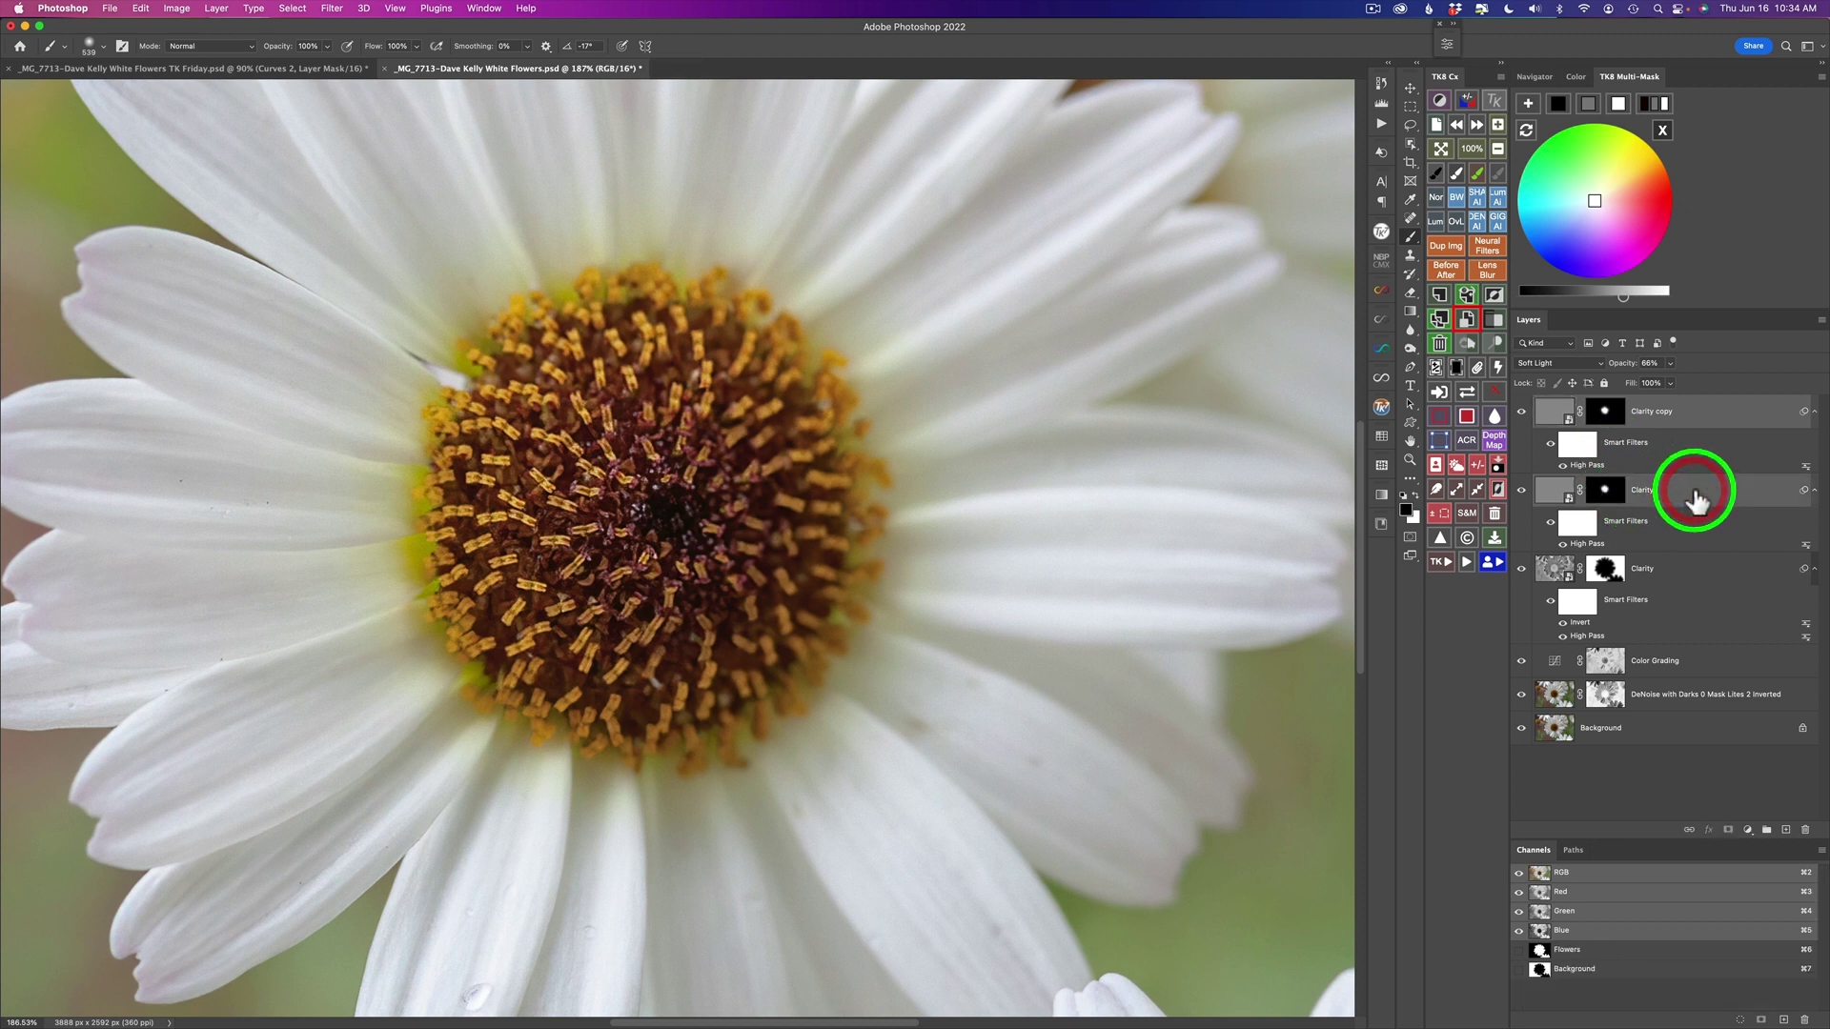
left_click(1496, 323)
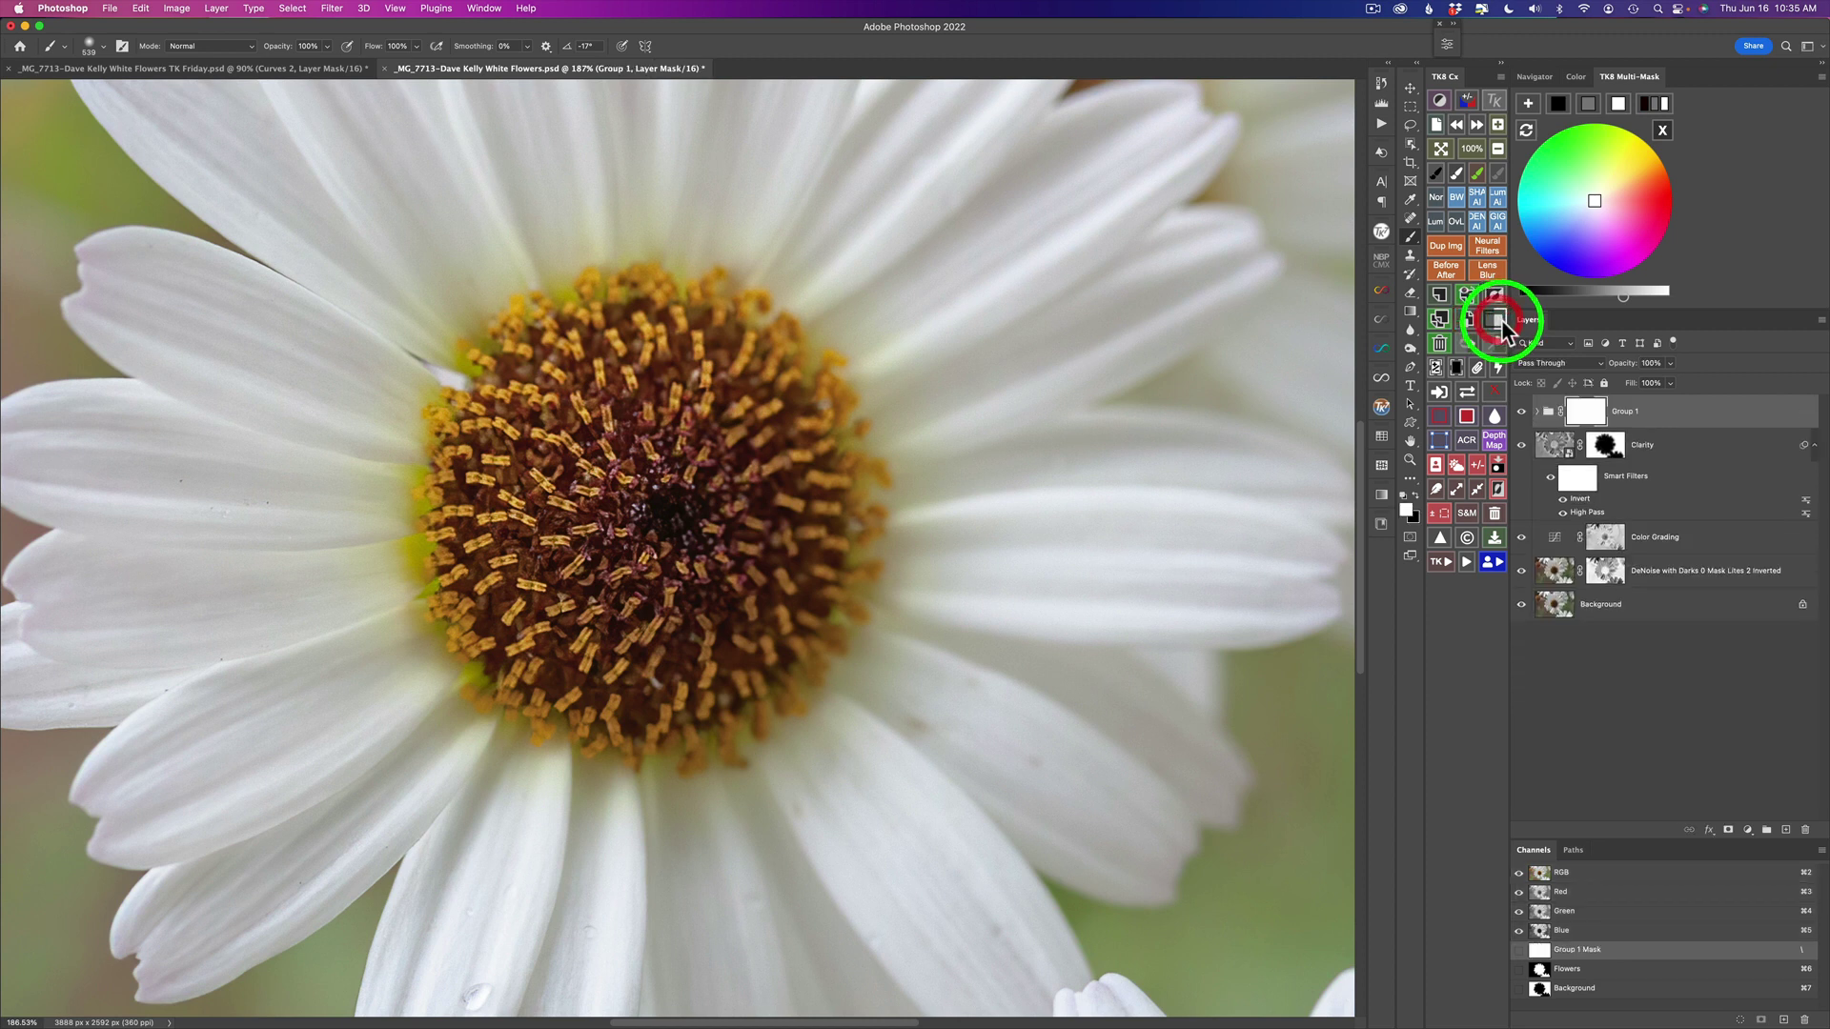
double_click(1632, 414)
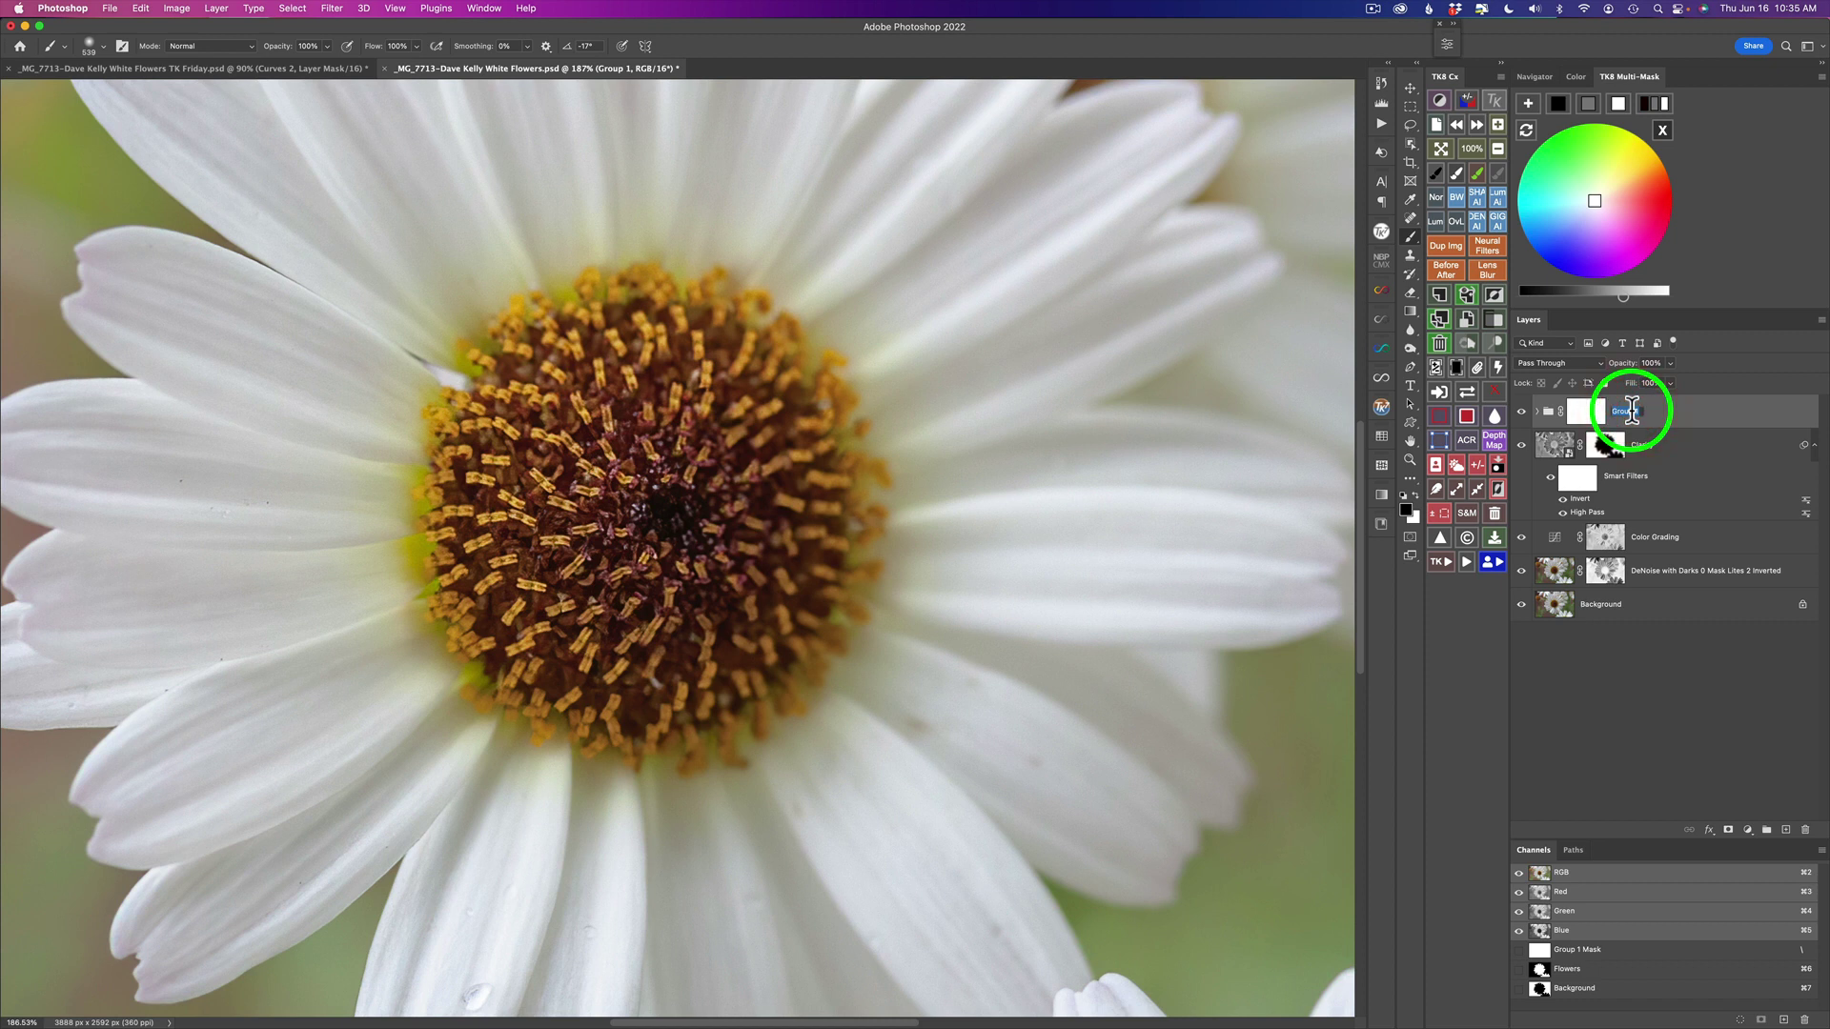
type("Center Flower Clarity")
left_click(1586, 410)
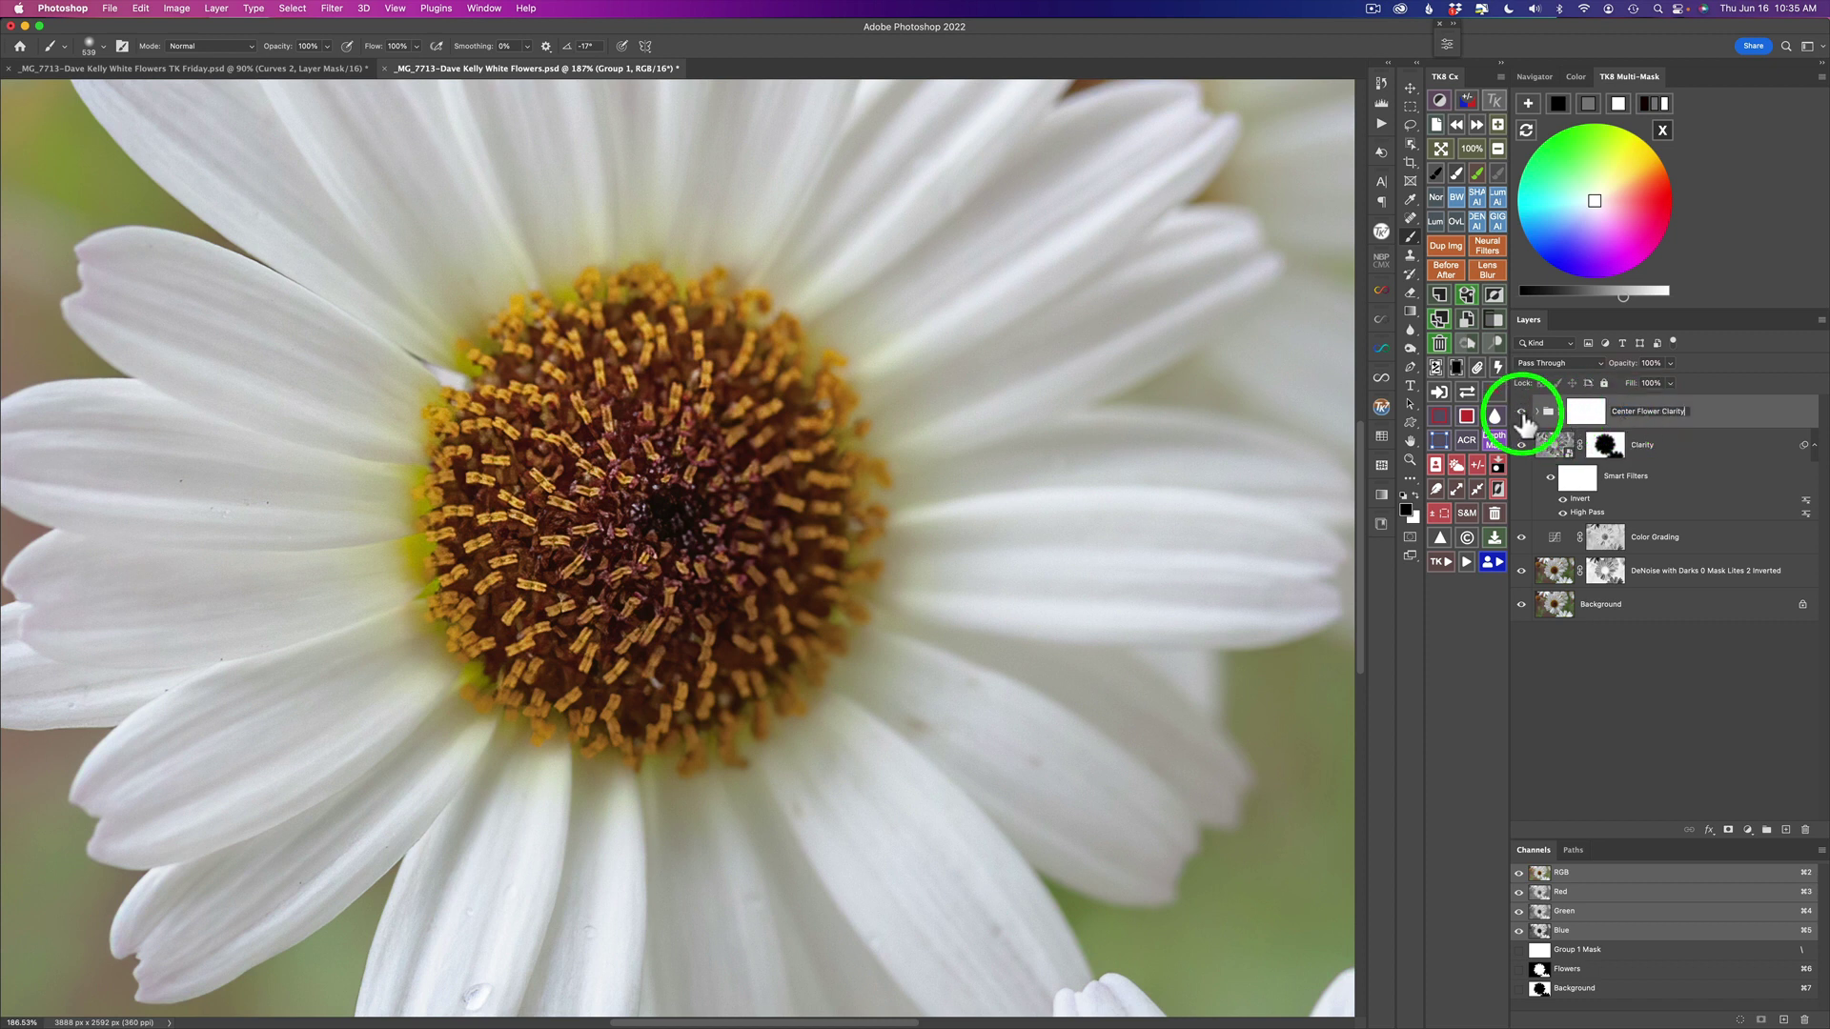
Step: Compare the flower centre with the Center Flower Clarity group off and on, and return to viewing the whole photo
left_click(1521, 413)
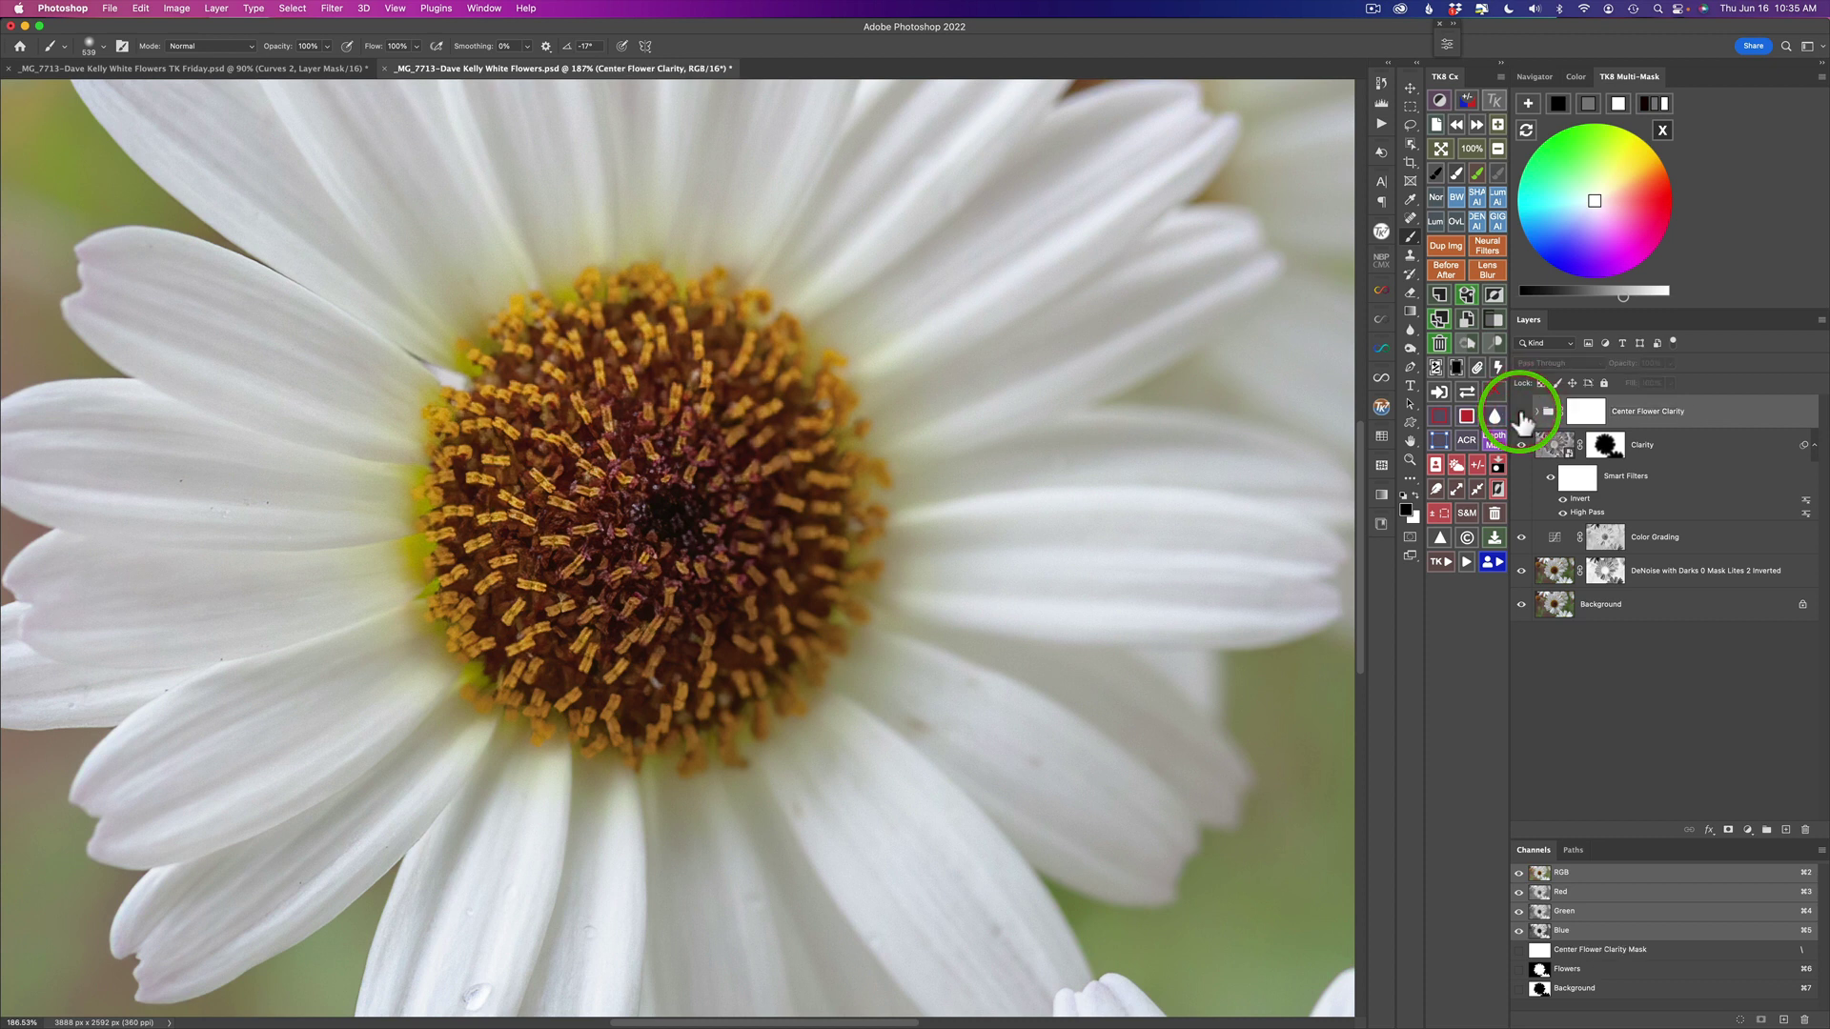
left_click(1521, 412)
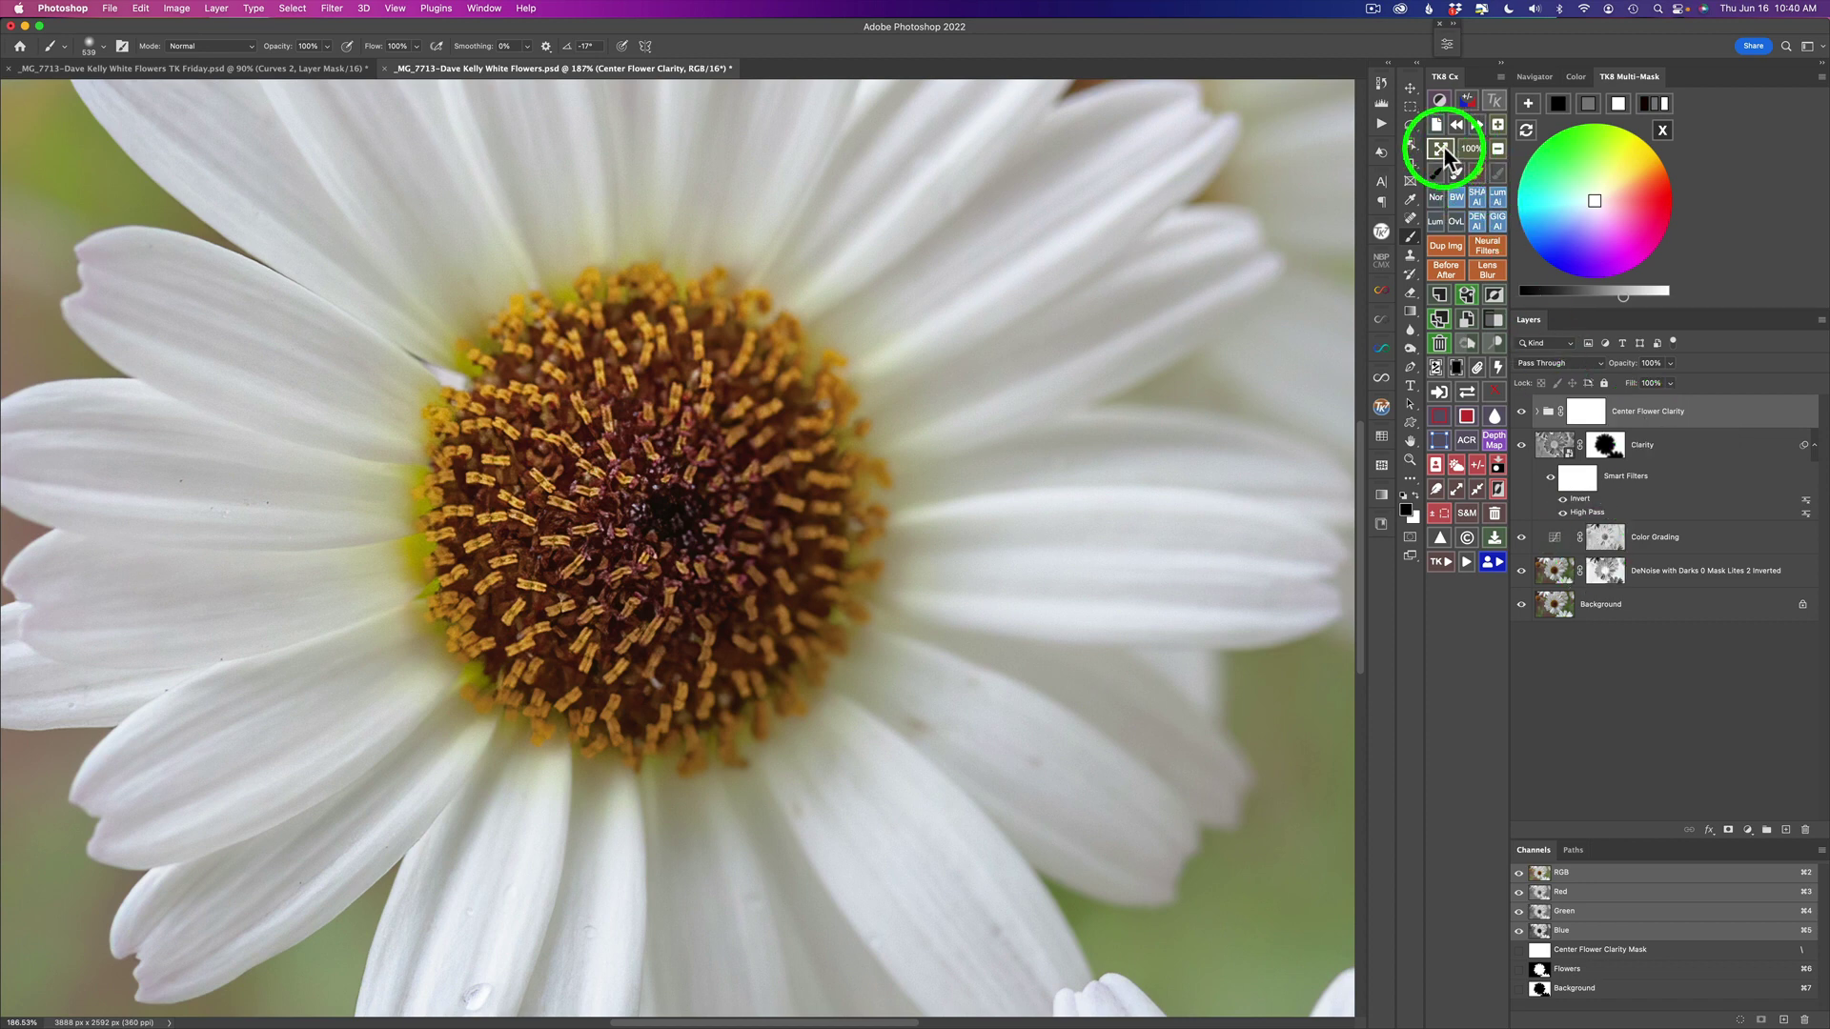
left_click(1441, 148)
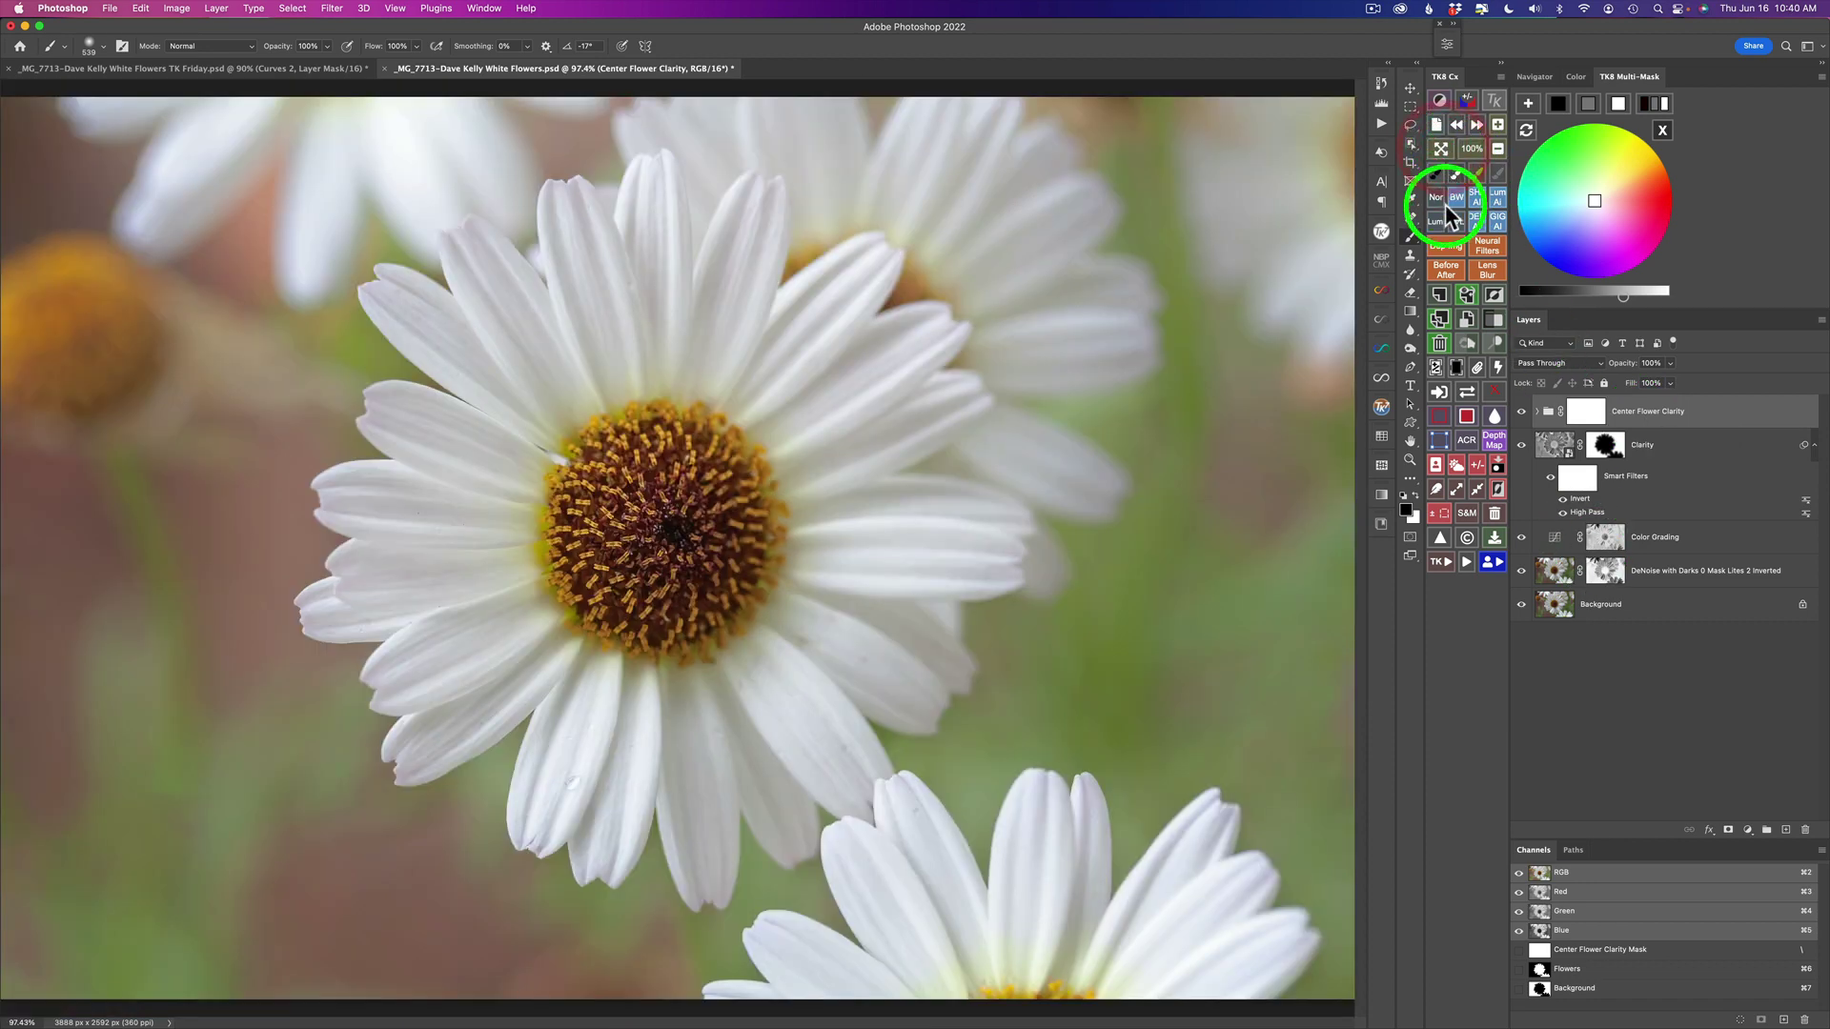
left_click(1497, 149)
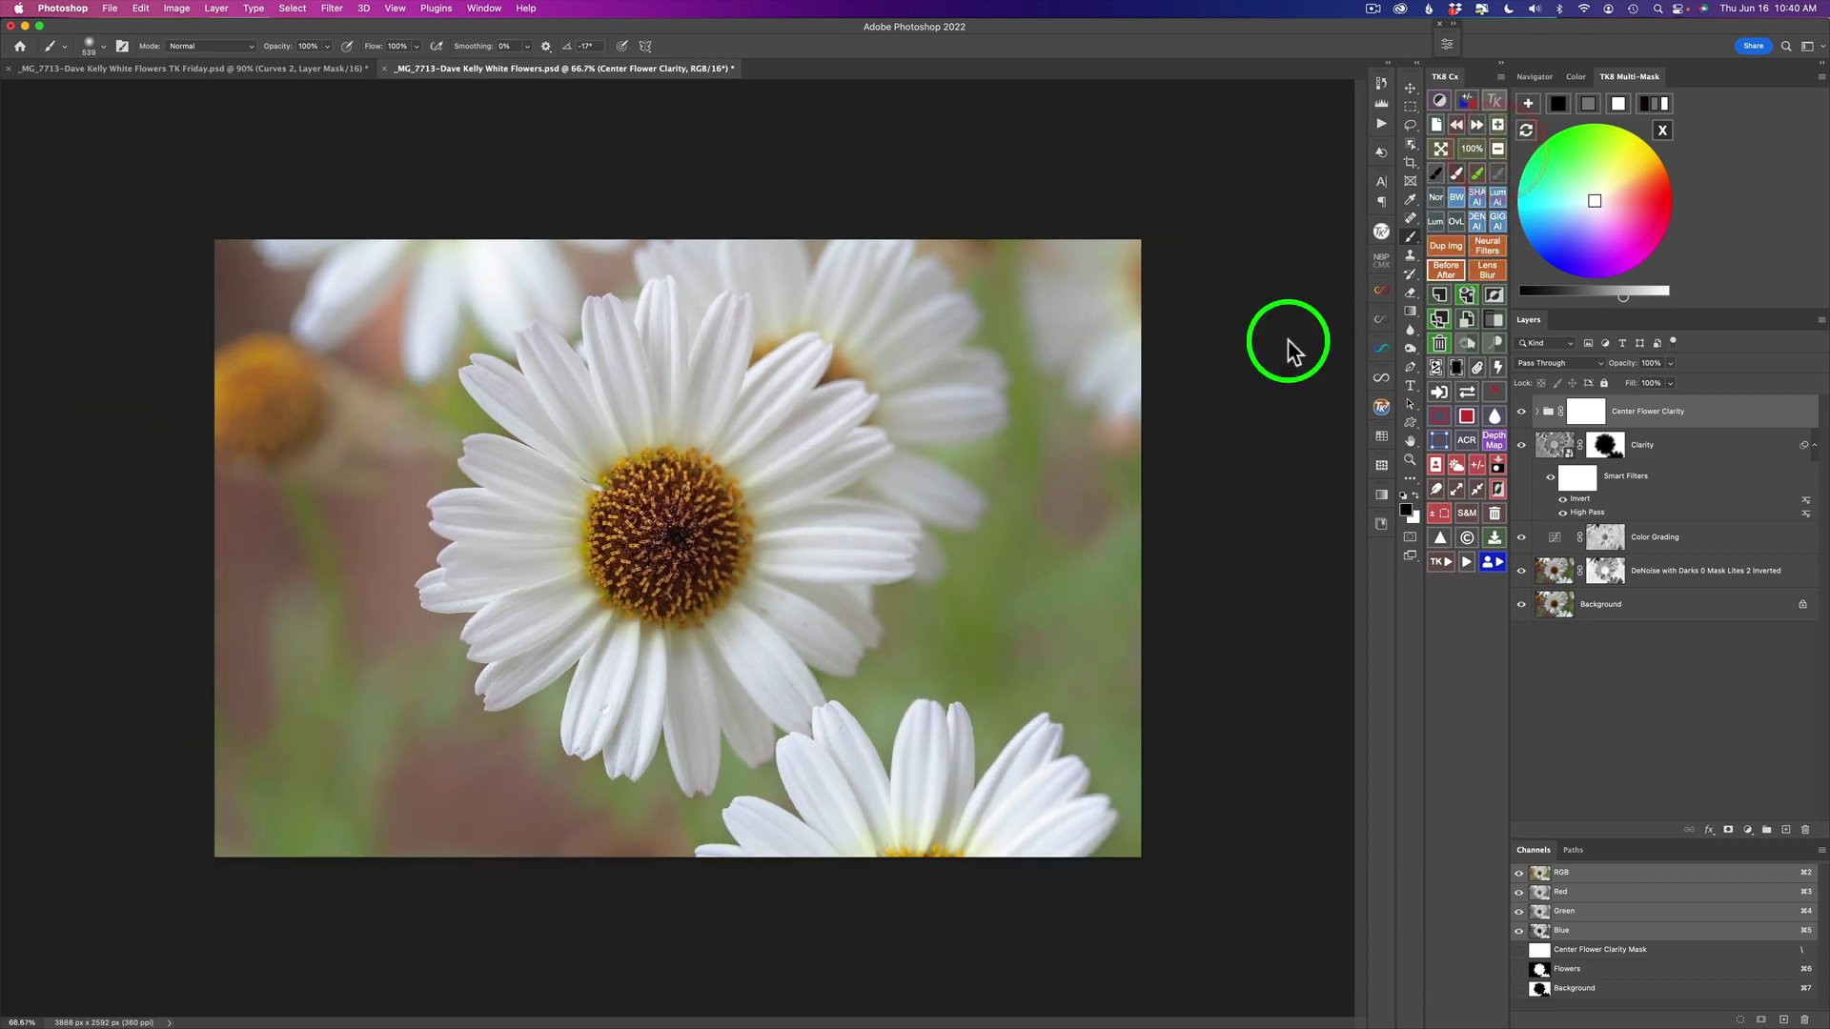
scroll(1060, 466, "up", 2)
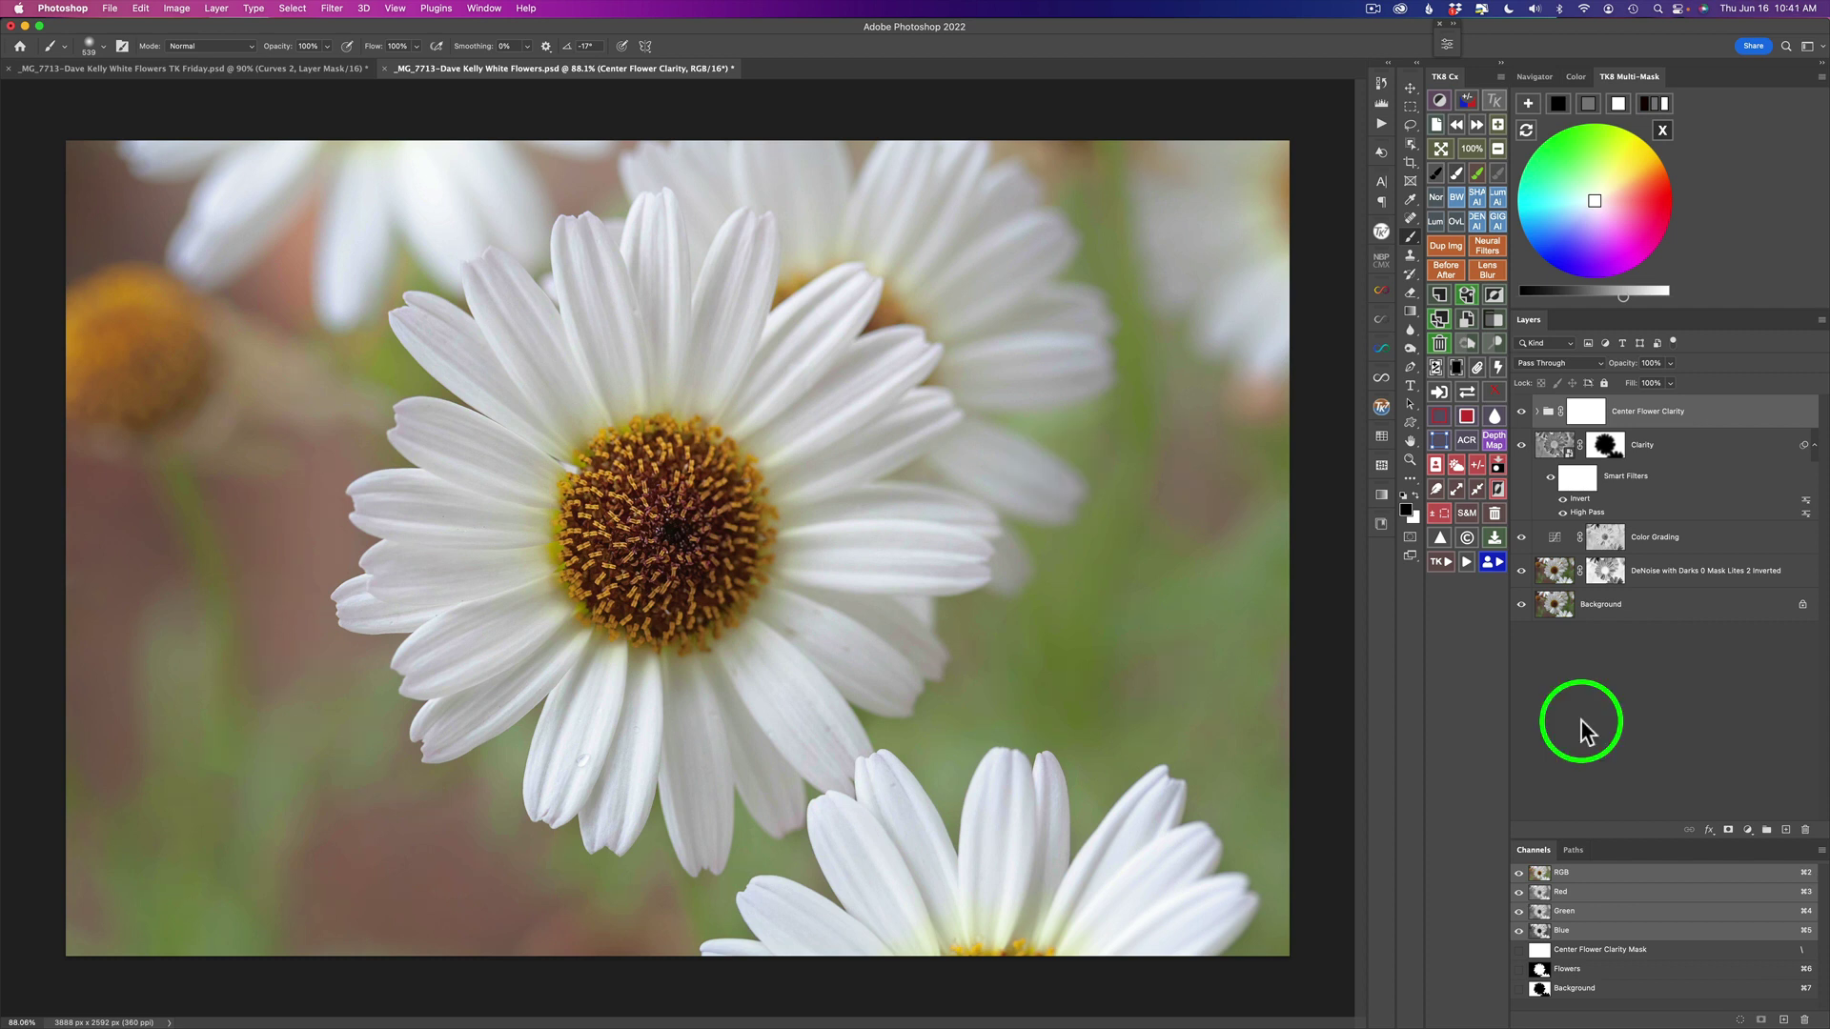
Step: Add a TK8 1-Color Gradient layer with a radial yellow gradient and move its glow to the photo's upper-left corner
left_click(1662, 131)
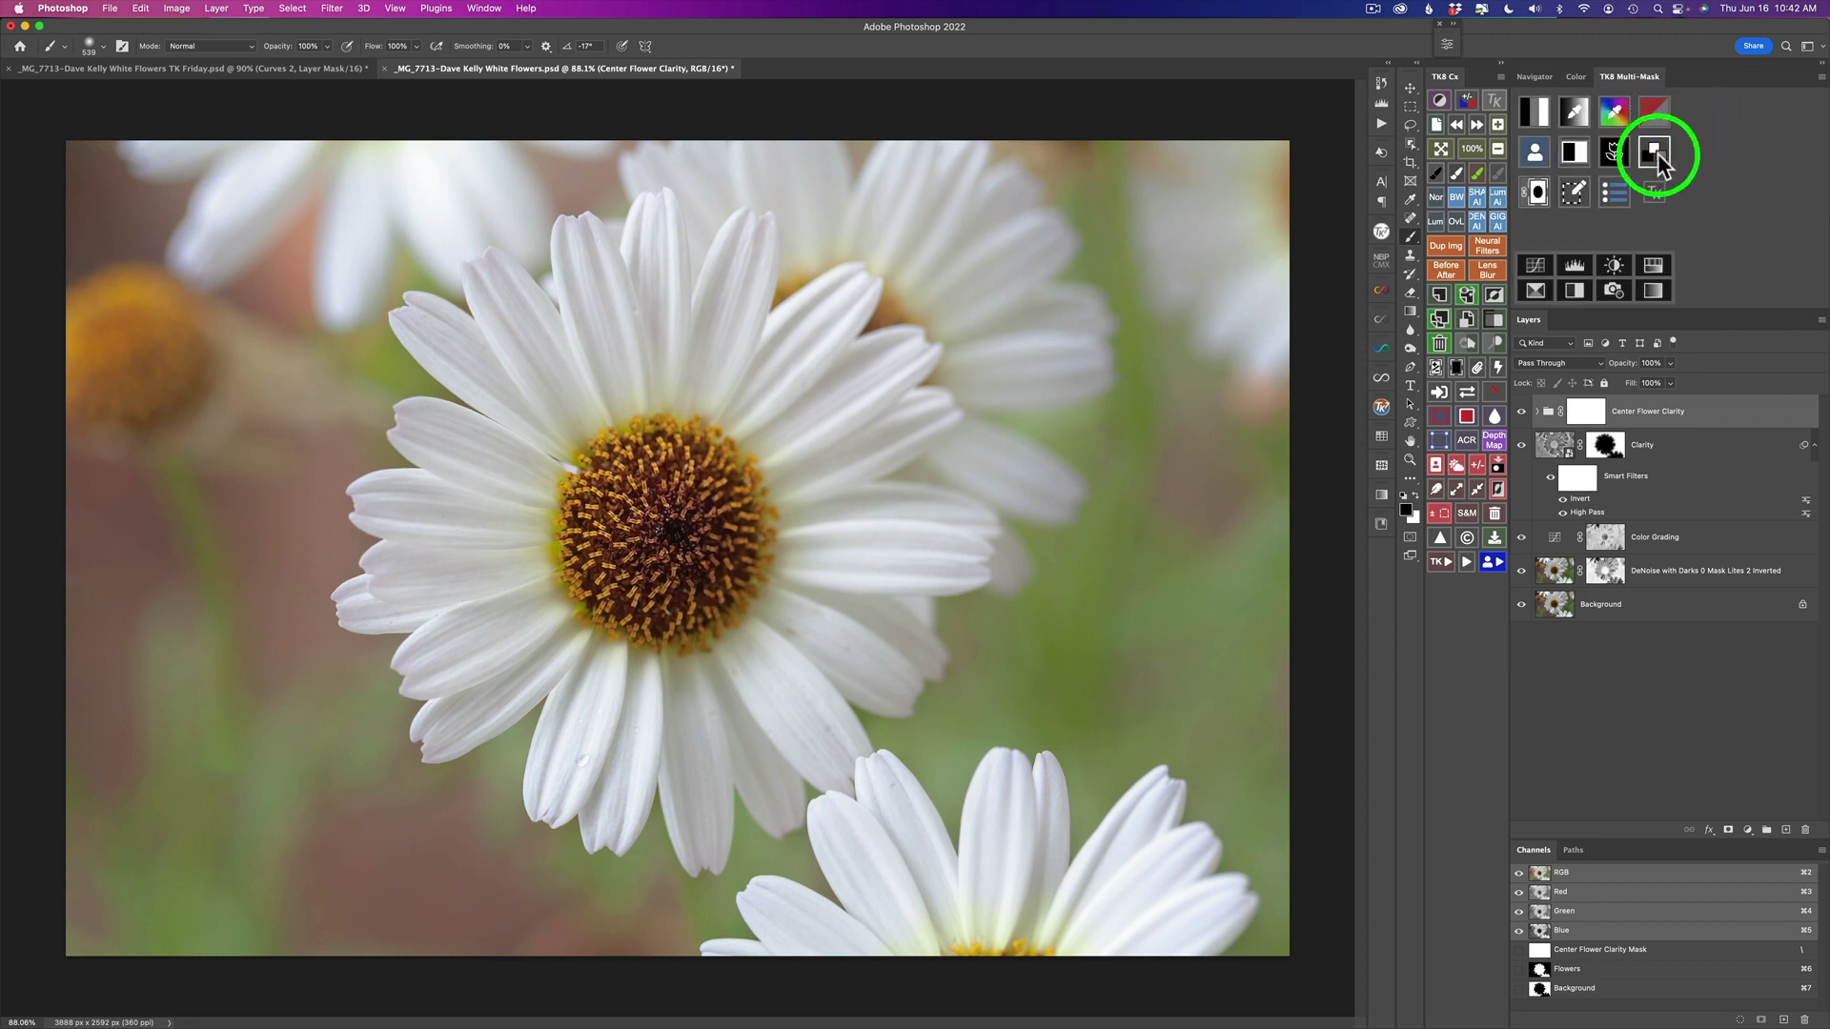
left_click(1615, 196)
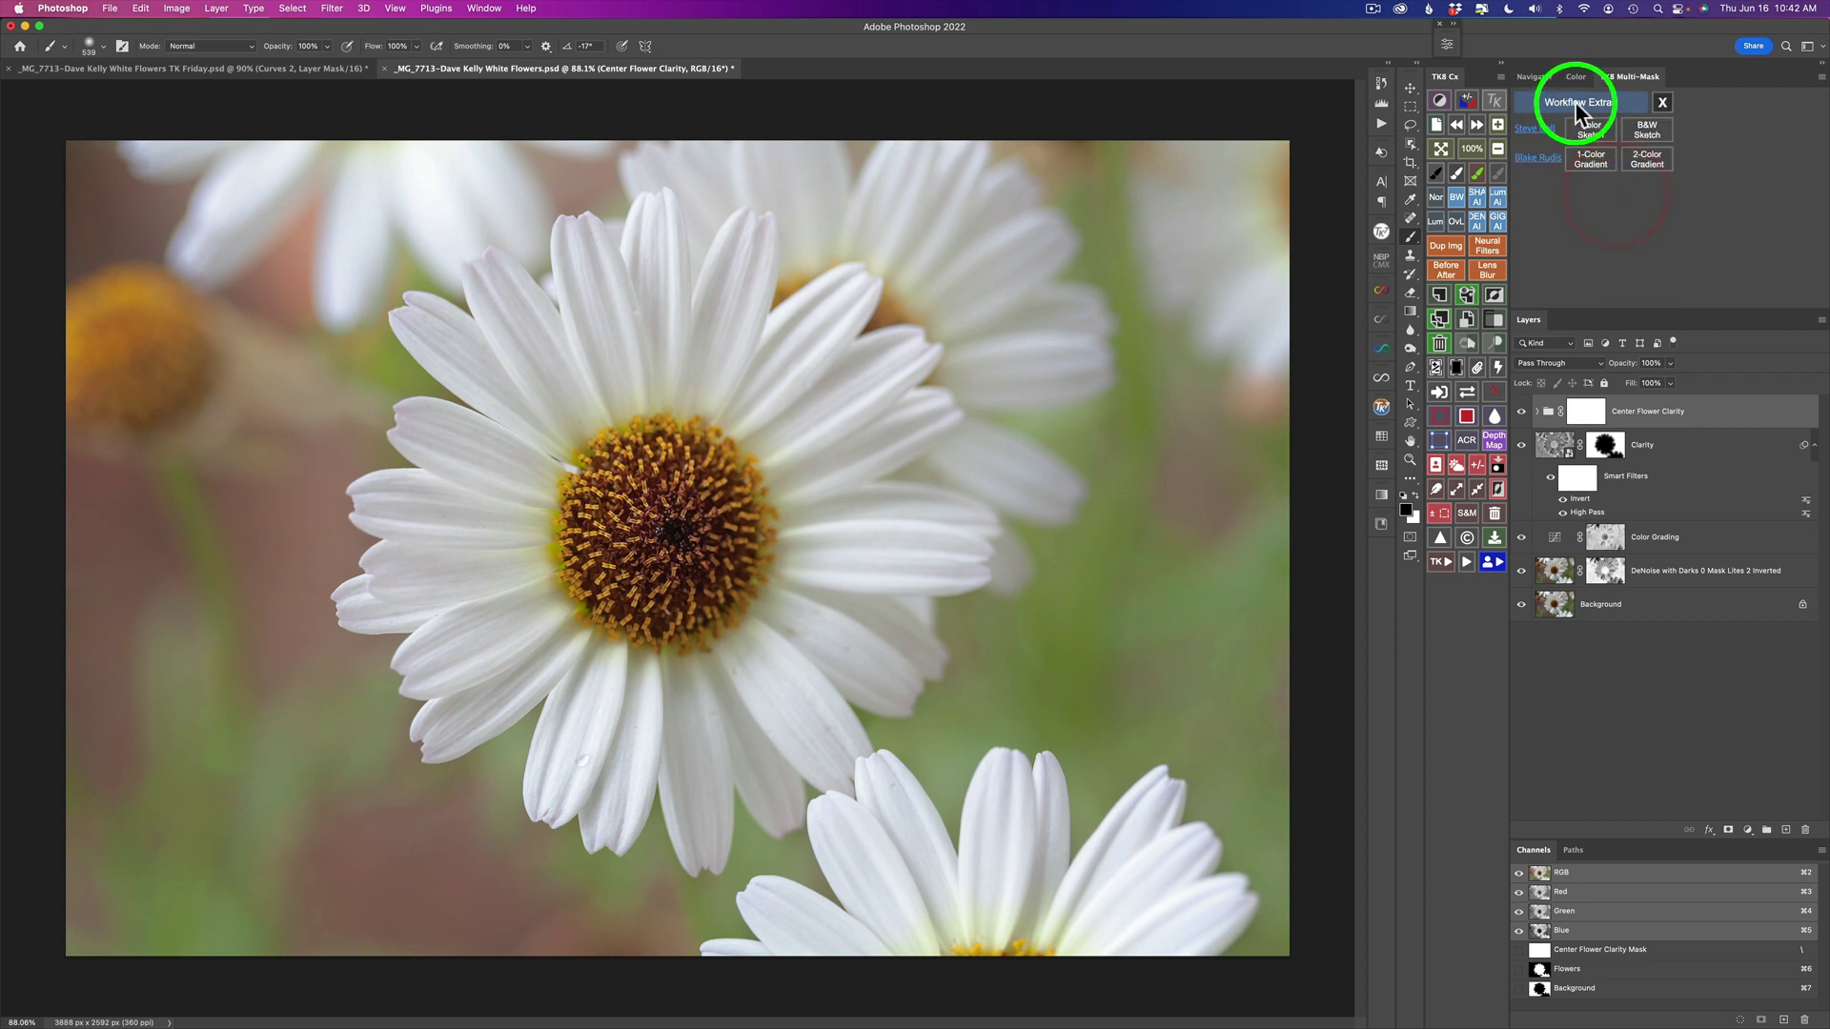
left_click(1592, 159)
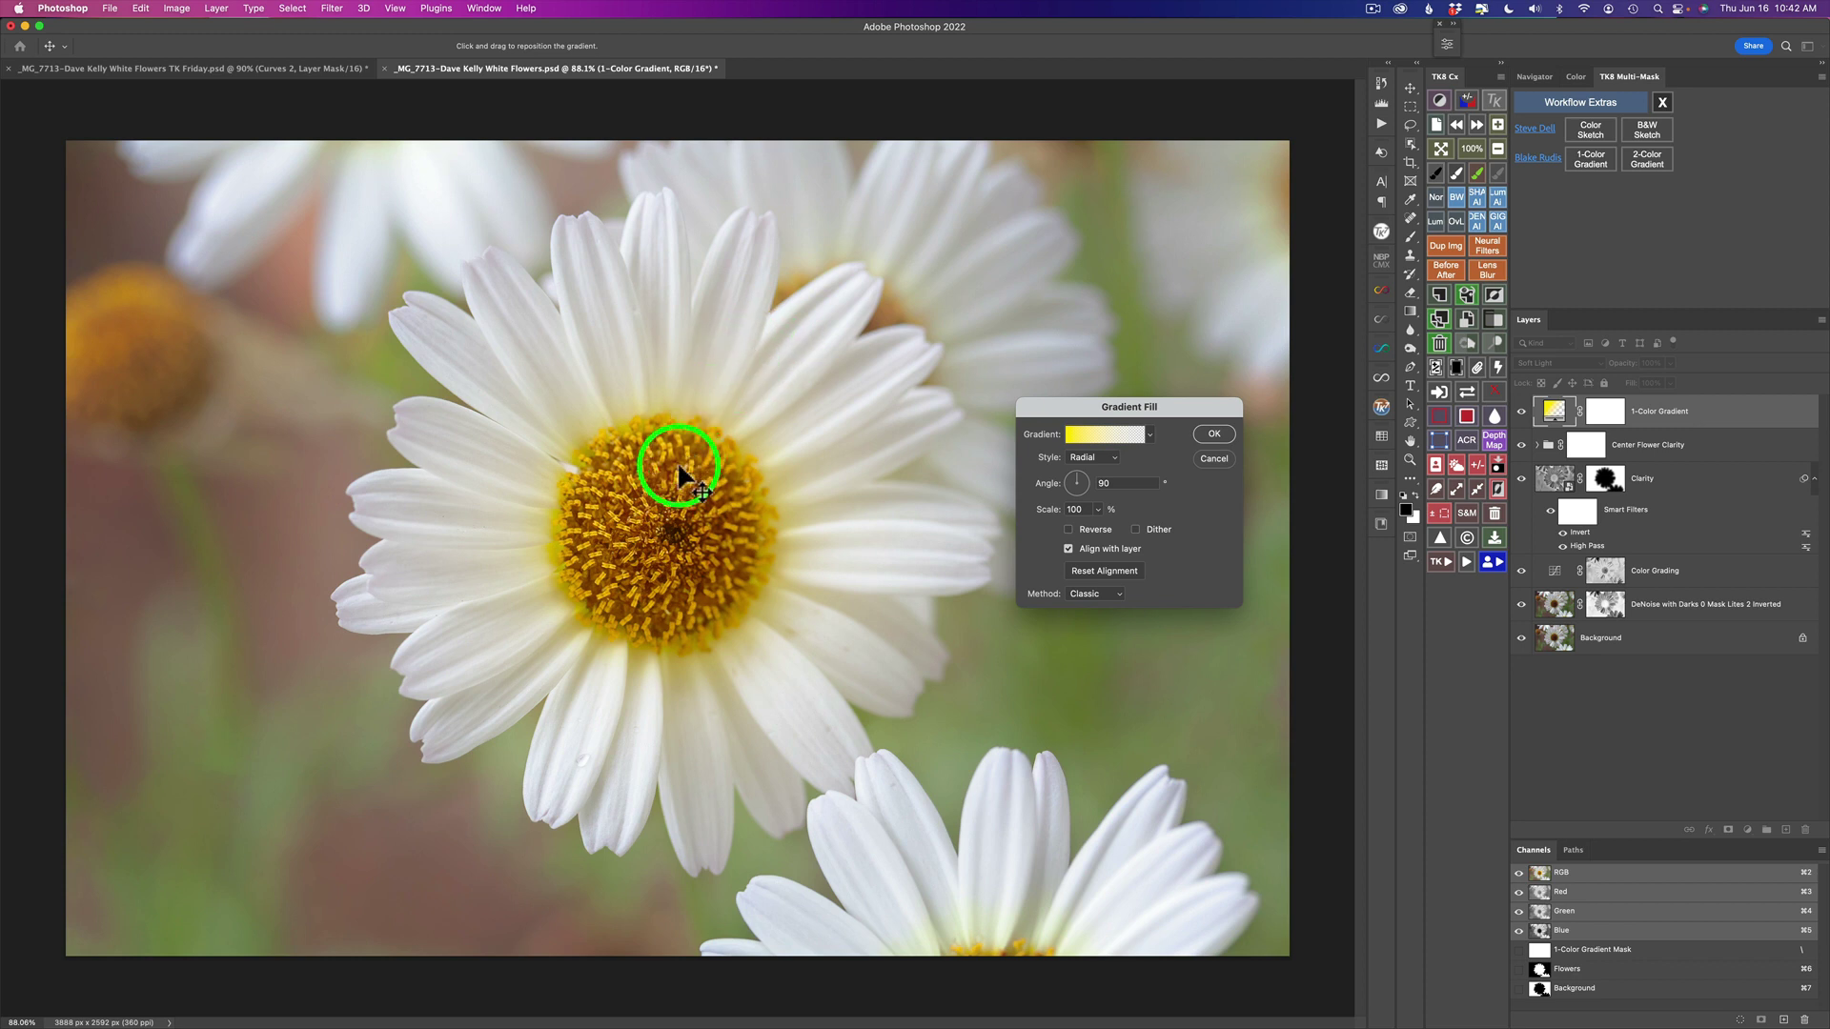
left_click_drag(672, 493, 259, 251)
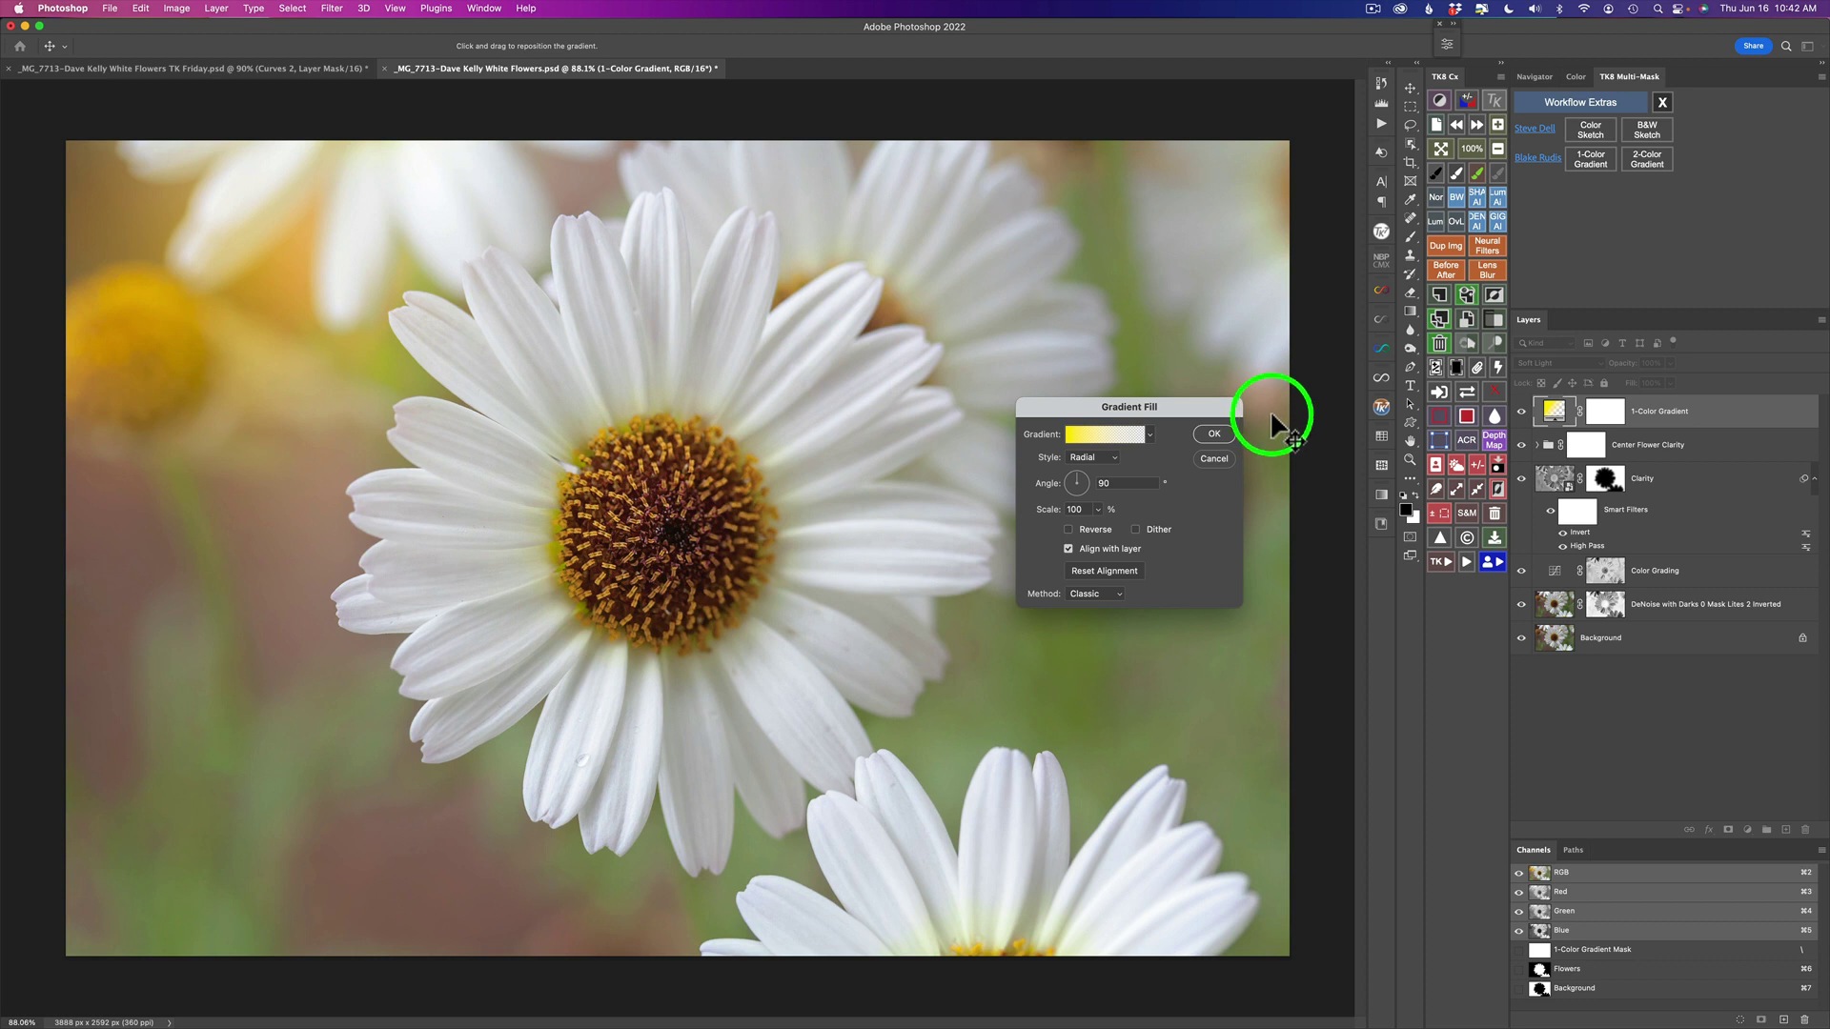
left_click(1216, 431)
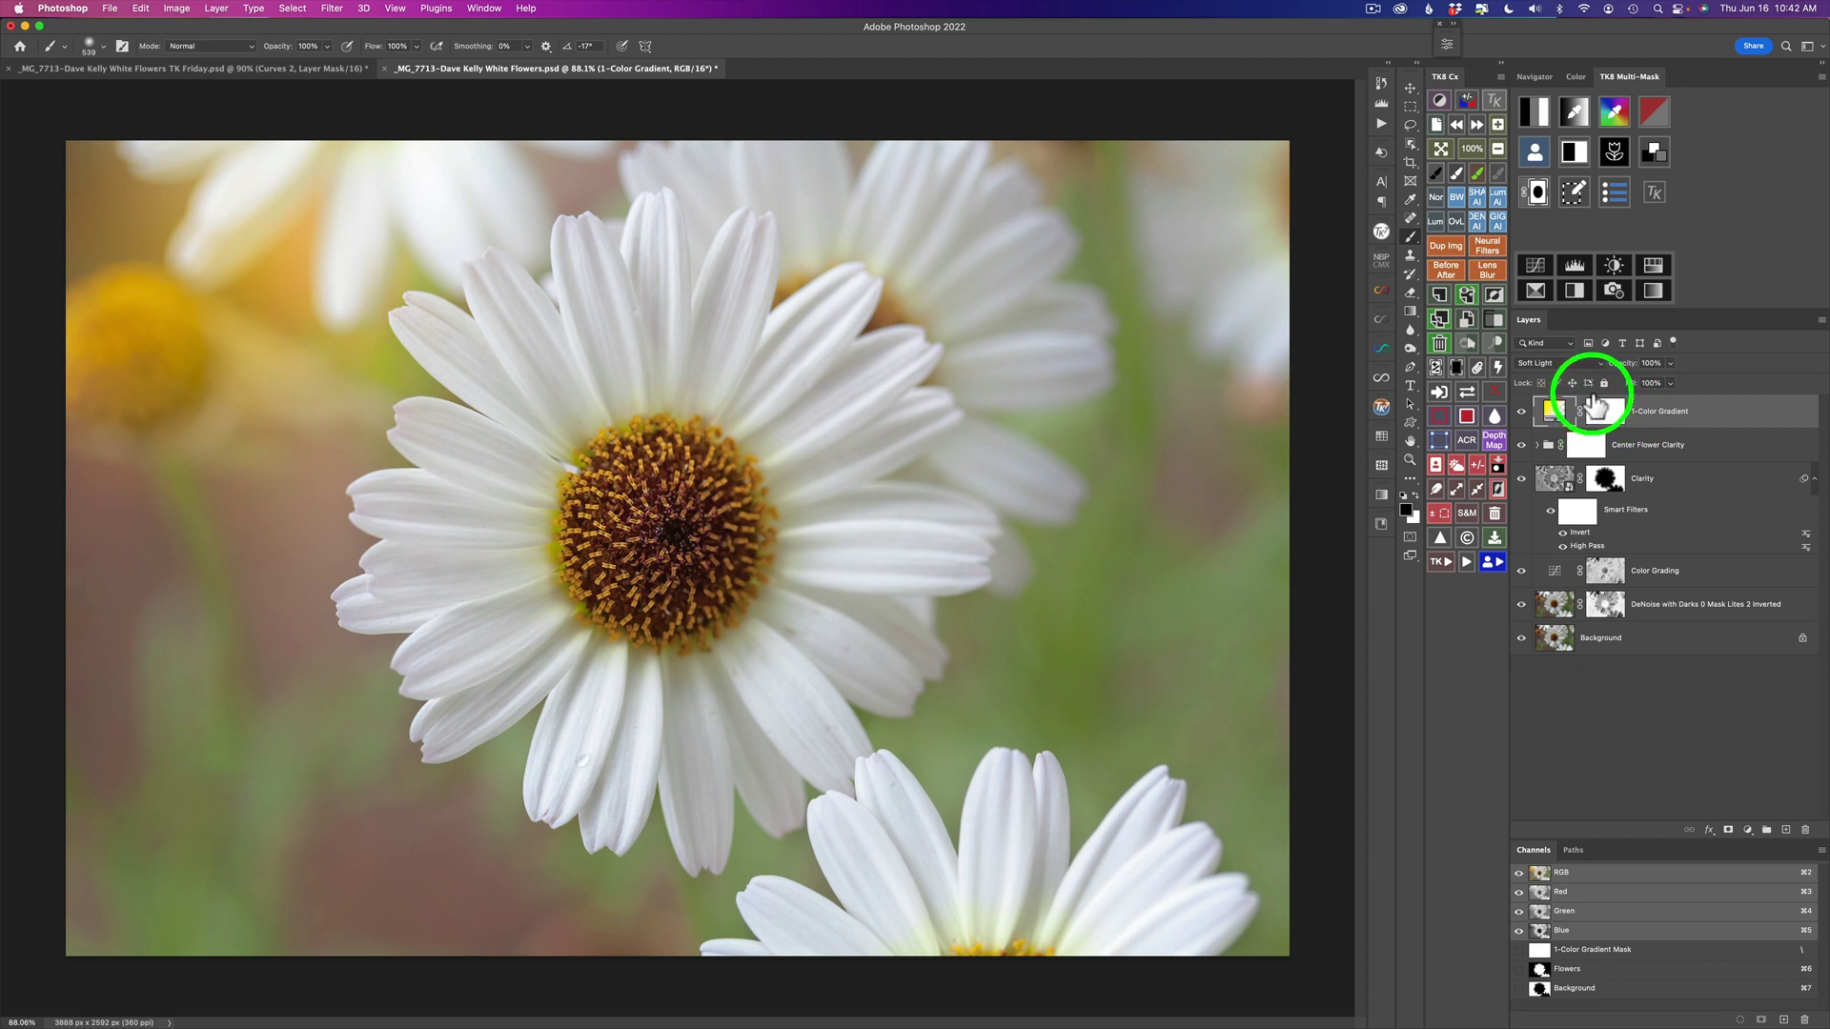
Step: Set the 1-Color Gradient layer's blend mode to Screen and reduce its opacity
left_click(1580, 362)
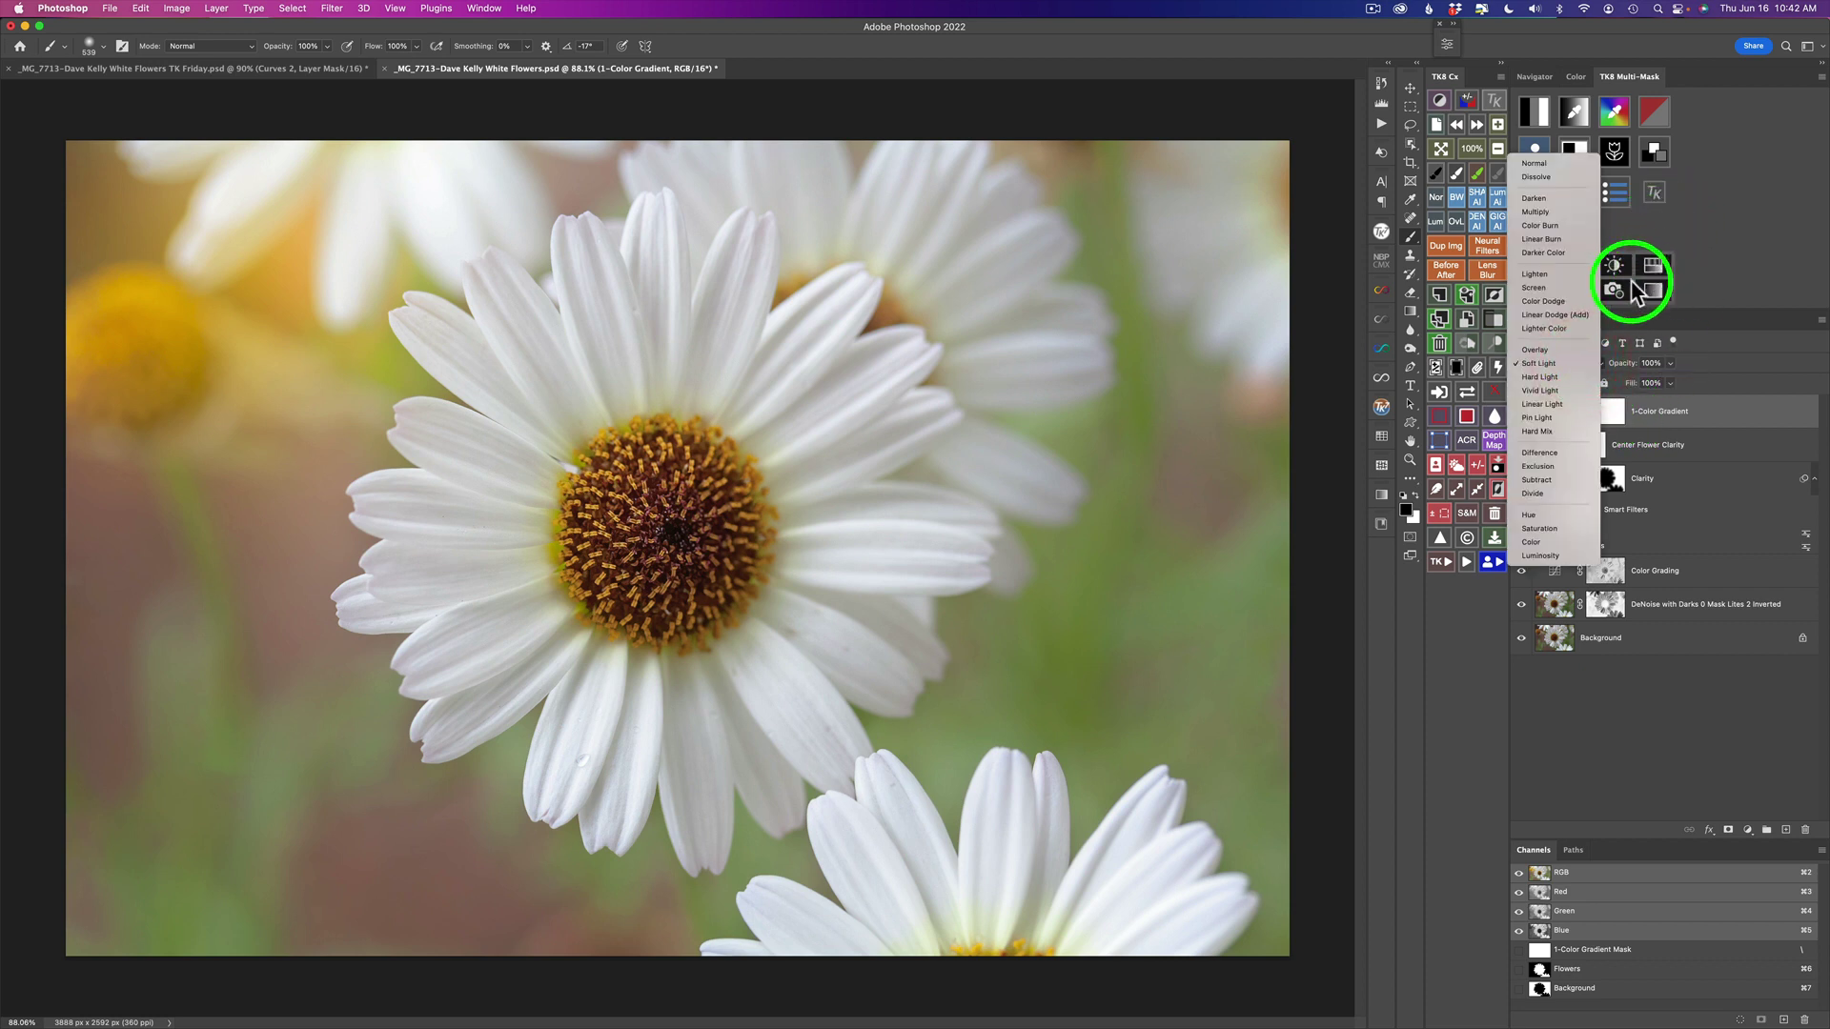
left_click(1564, 288)
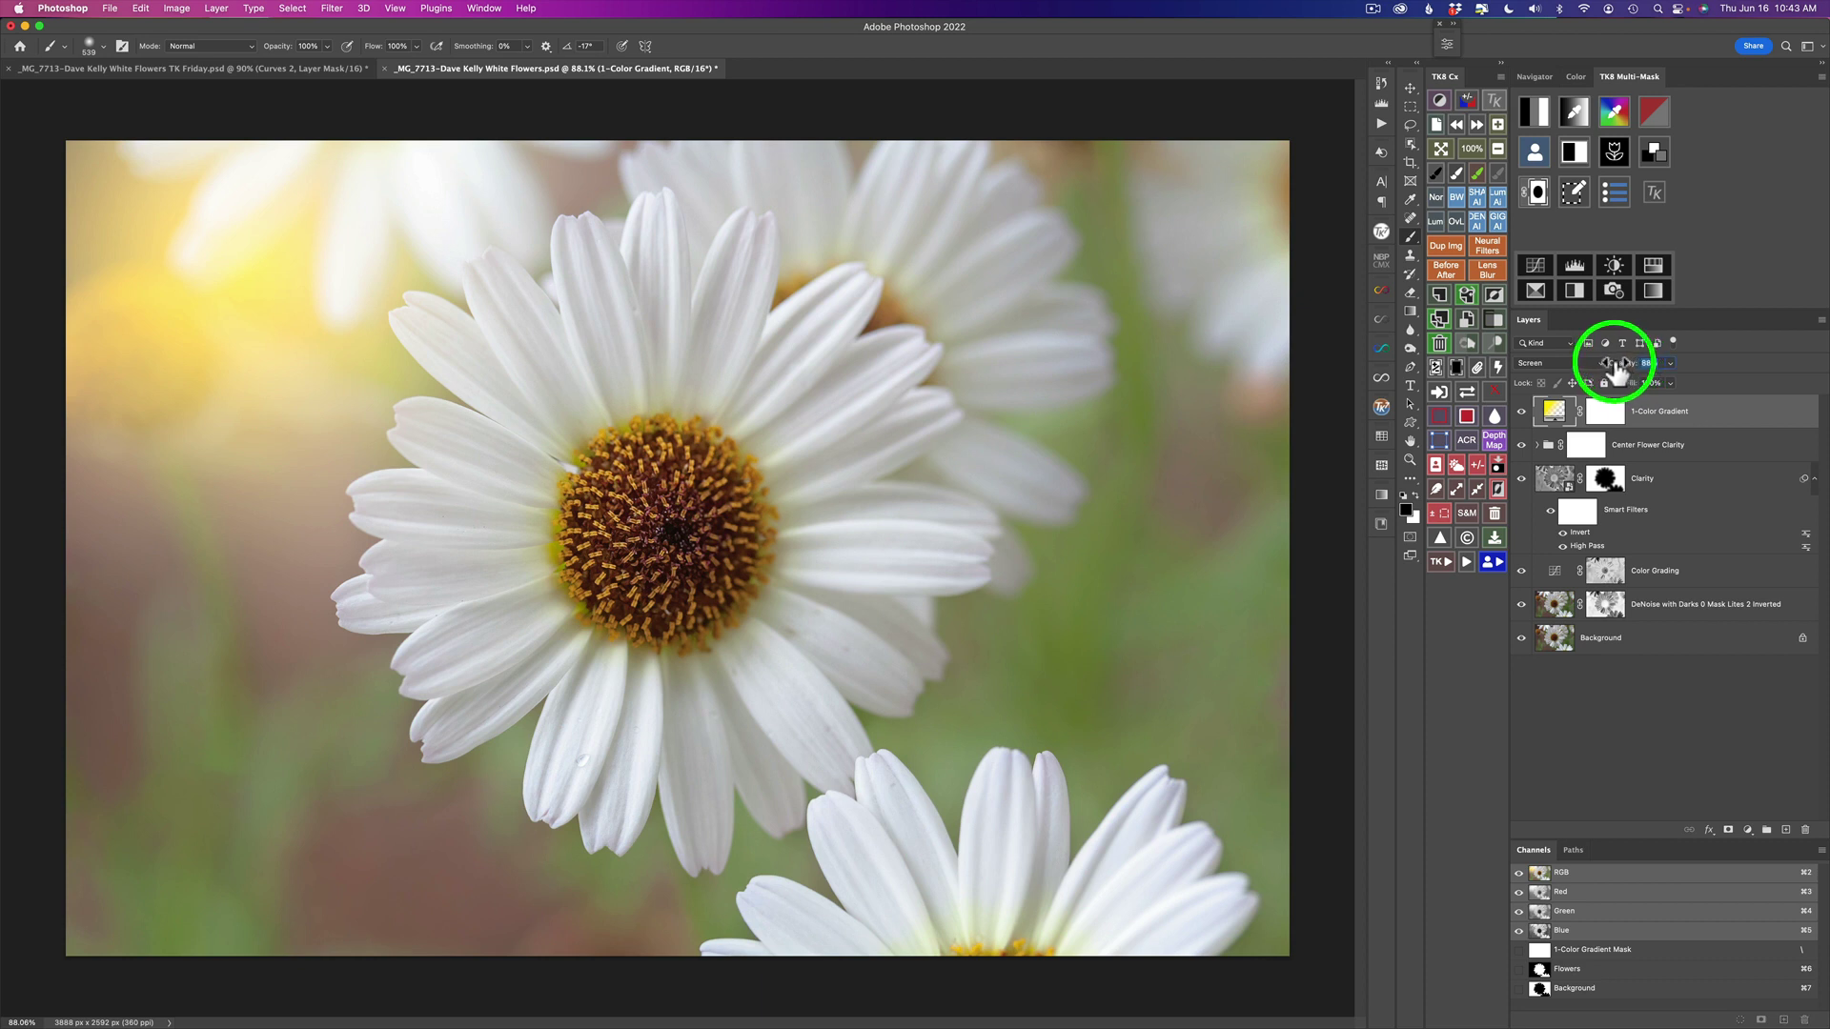
left_click_drag(1625, 373, 1610, 372)
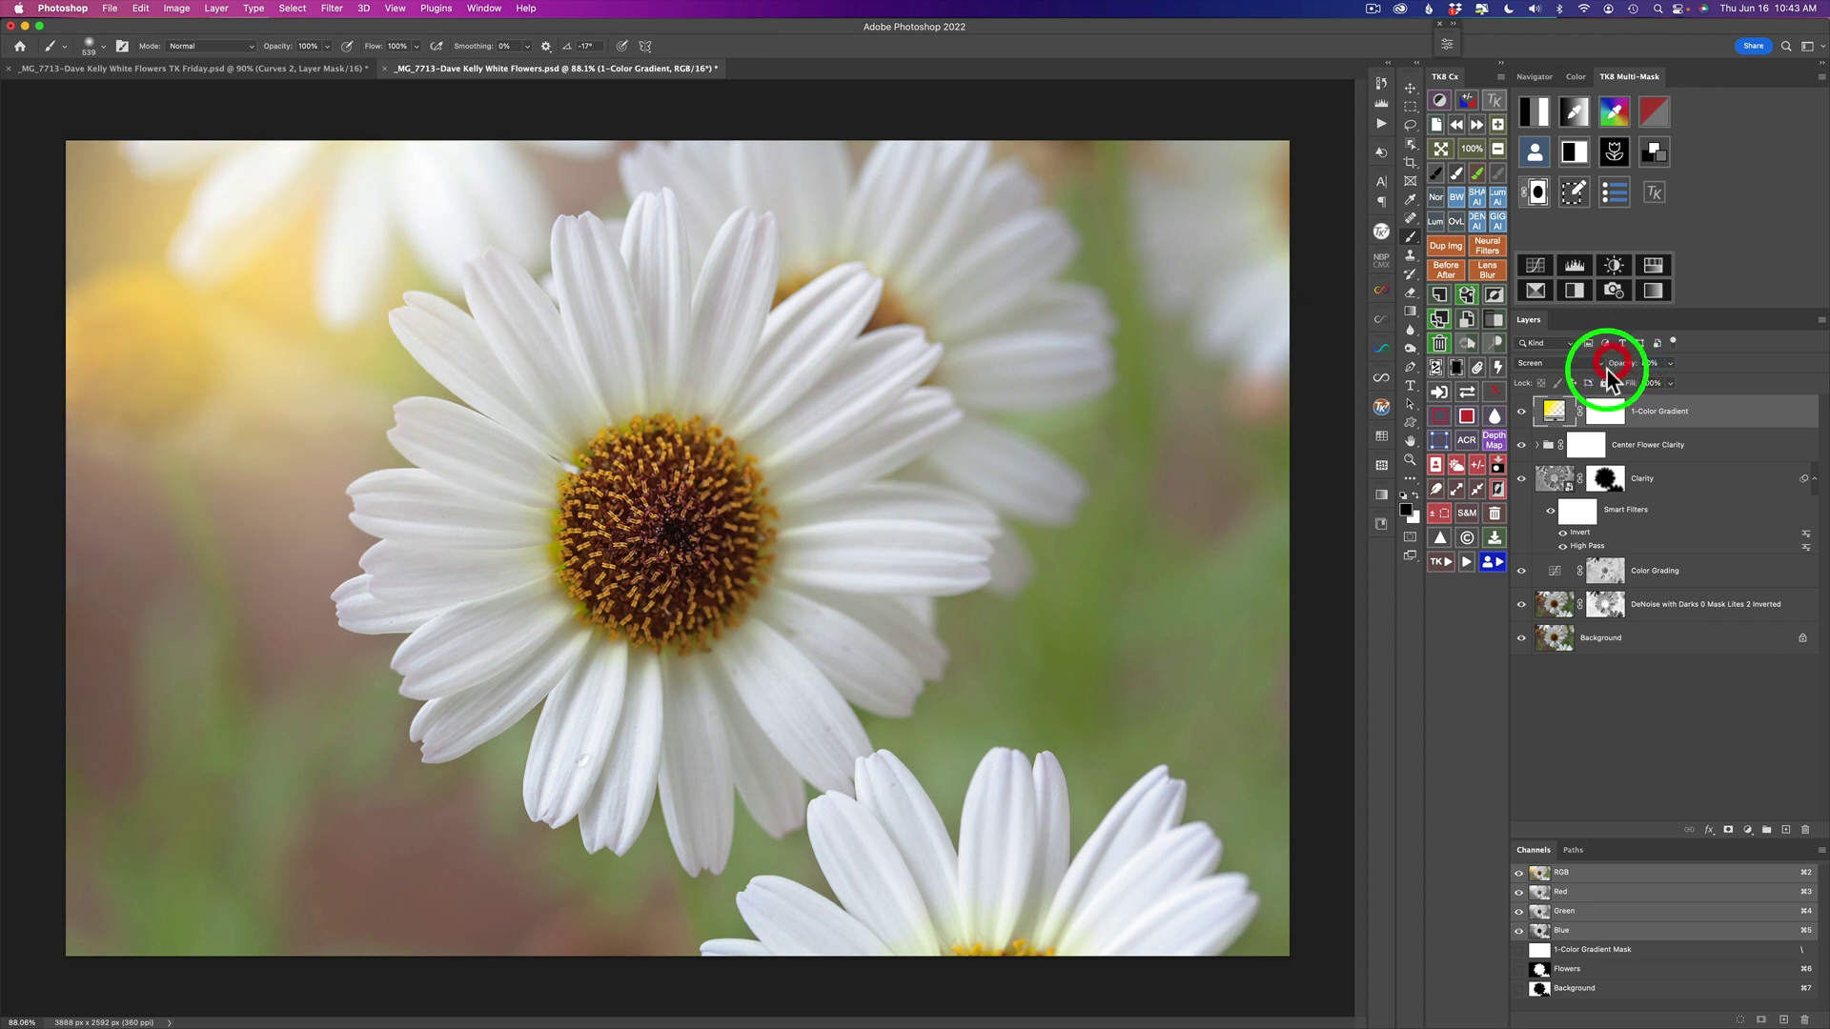
Step: Reopen the gradient fill settings, reposition the glow in the photo's upper-left area, and set the gradient scale to 131%
double_click(1552, 408)
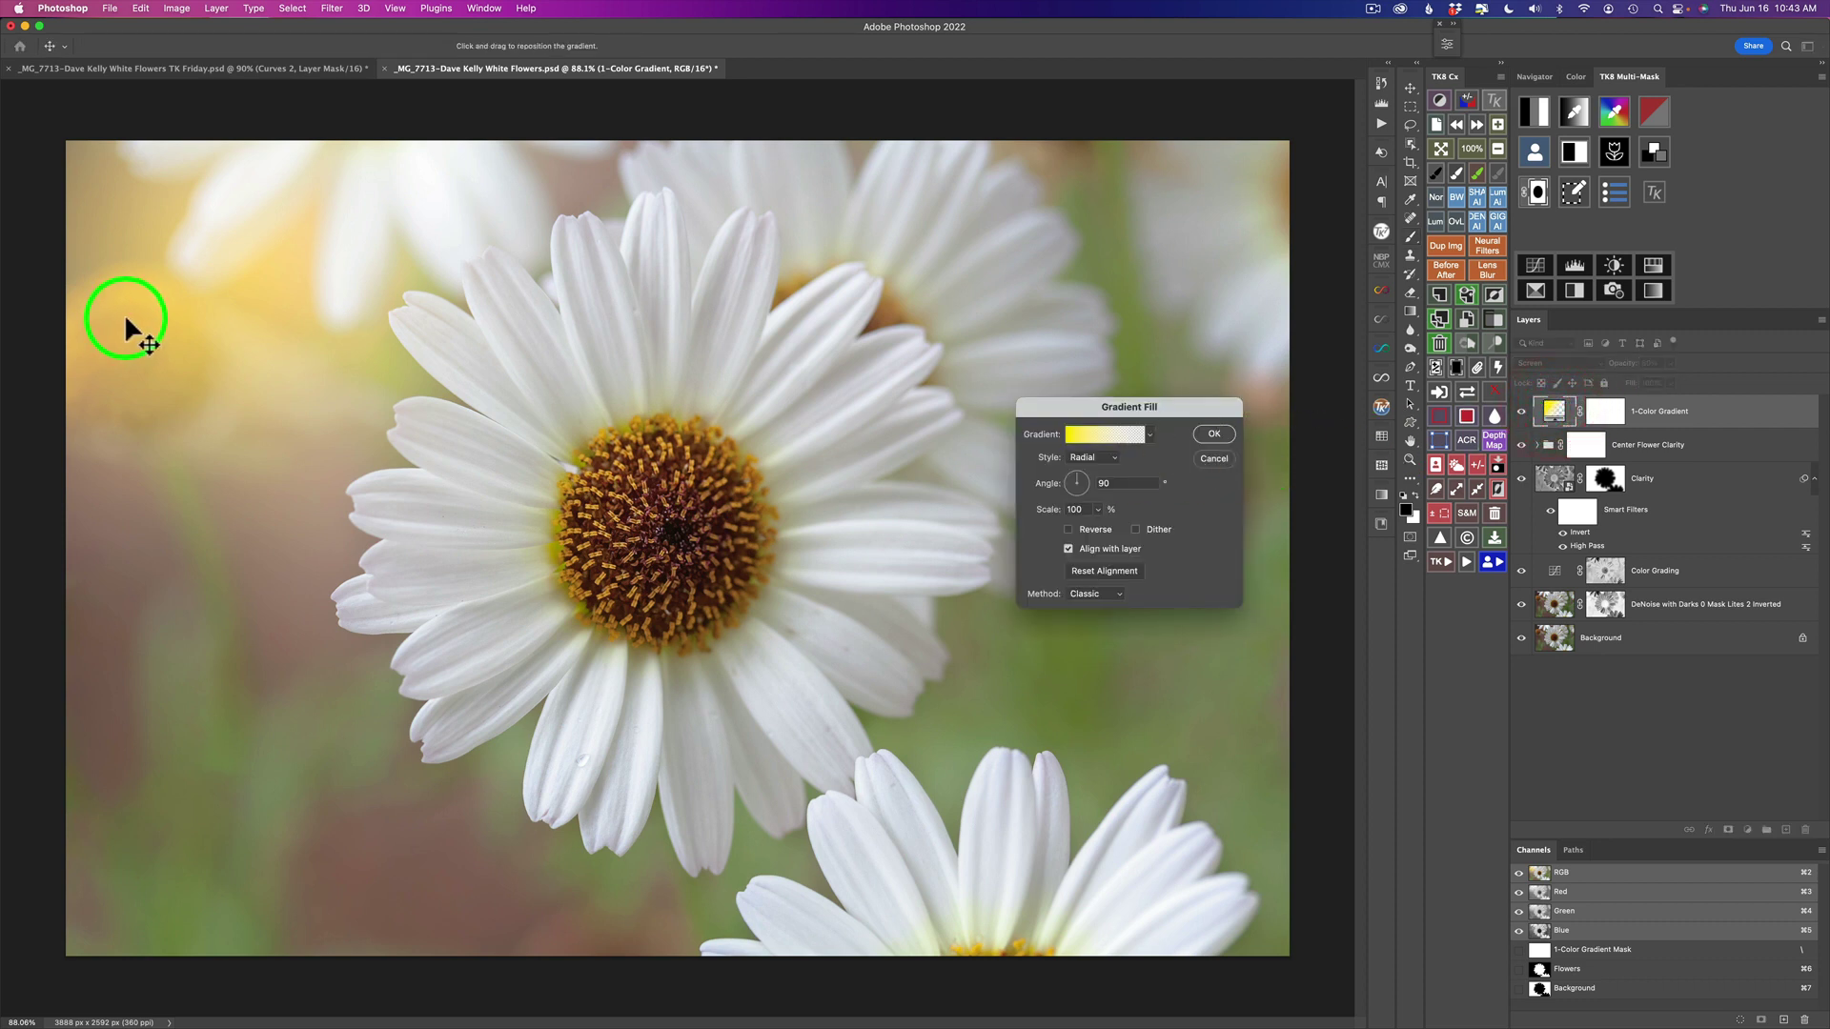
left_click_drag(310, 399, 277, 295)
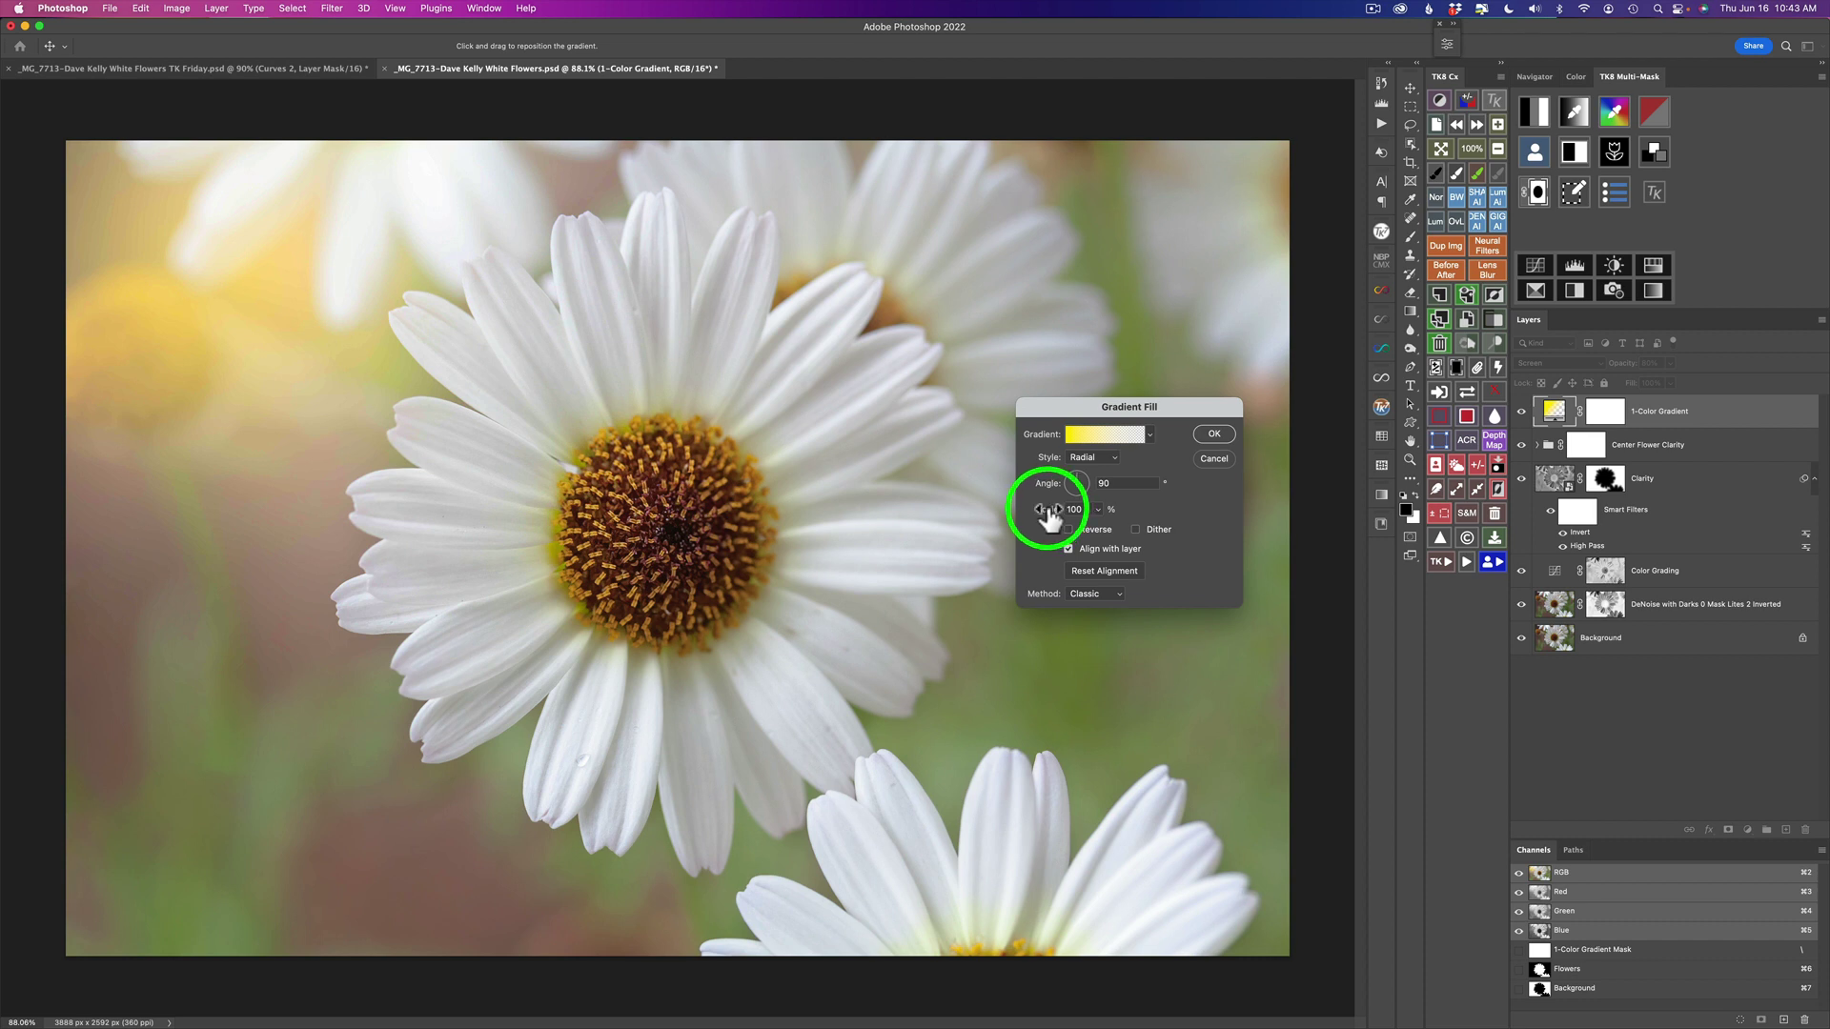
left_click_drag(1048, 518, 1073, 522)
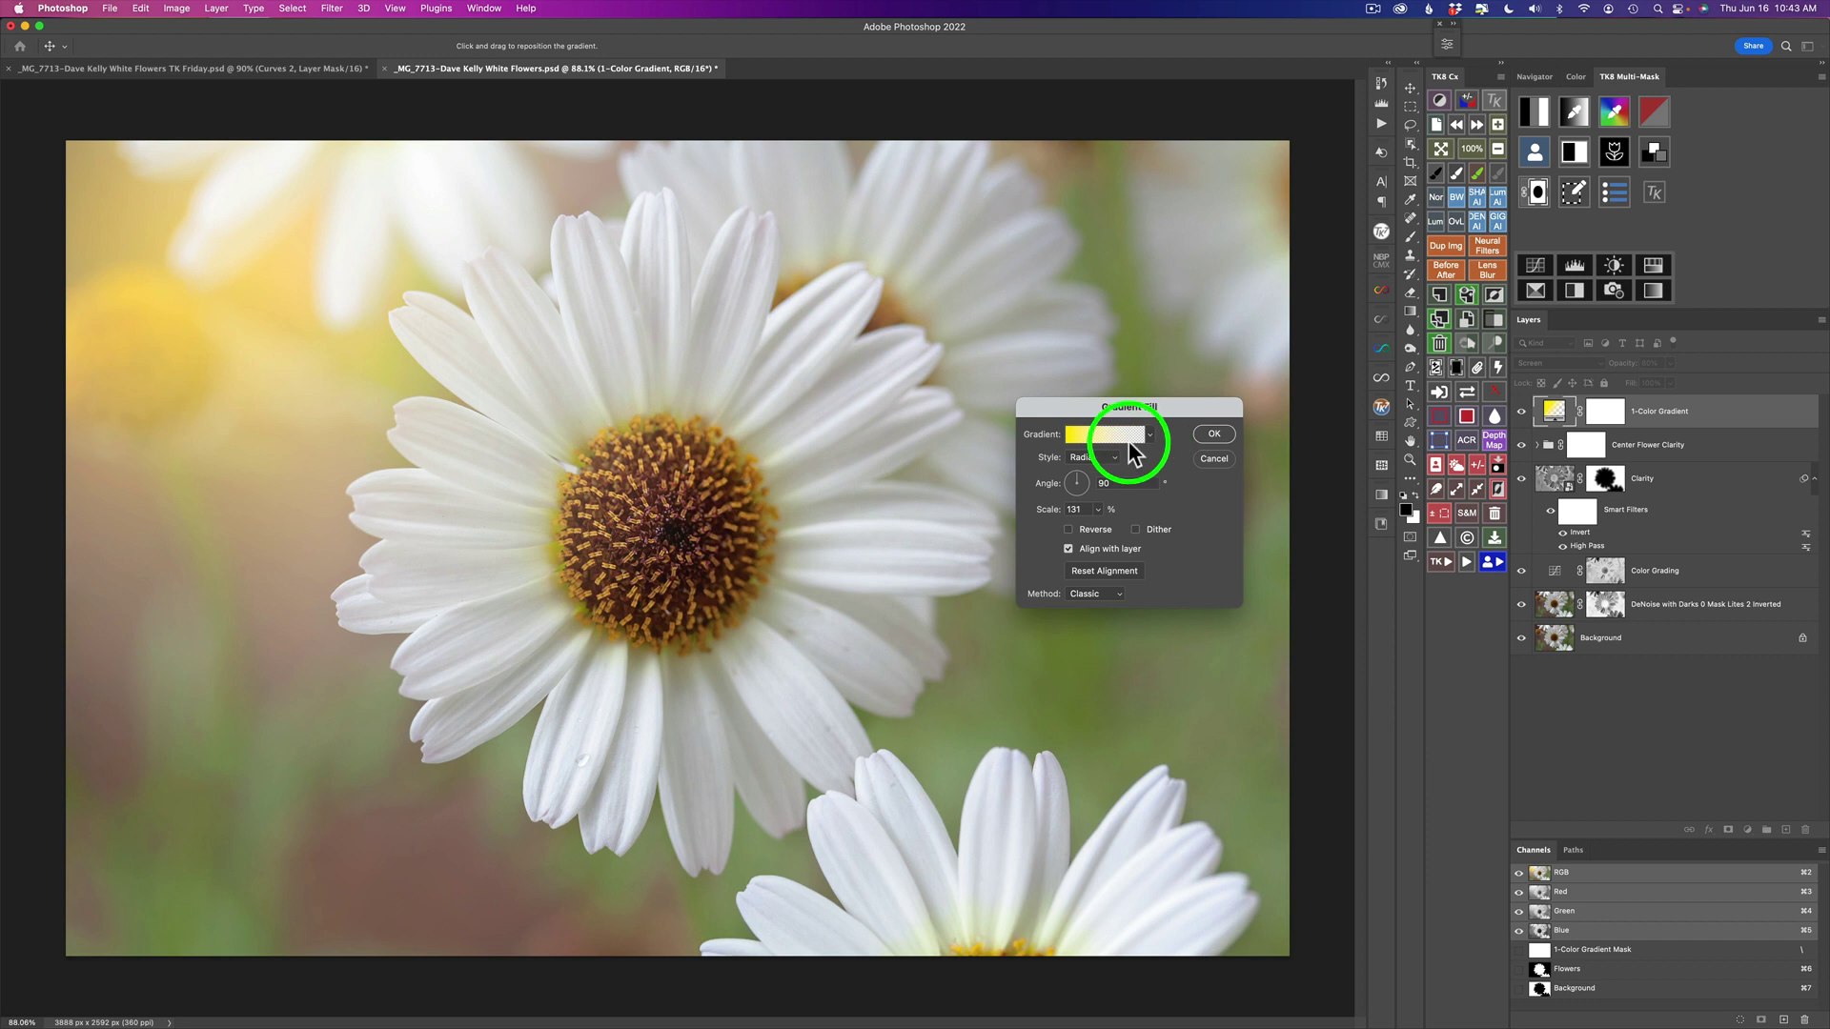
Step: Recolor the 1-Color Gradient's yellow color stop to hex fce35c and apply the gradient changes
left_click(1077, 435)
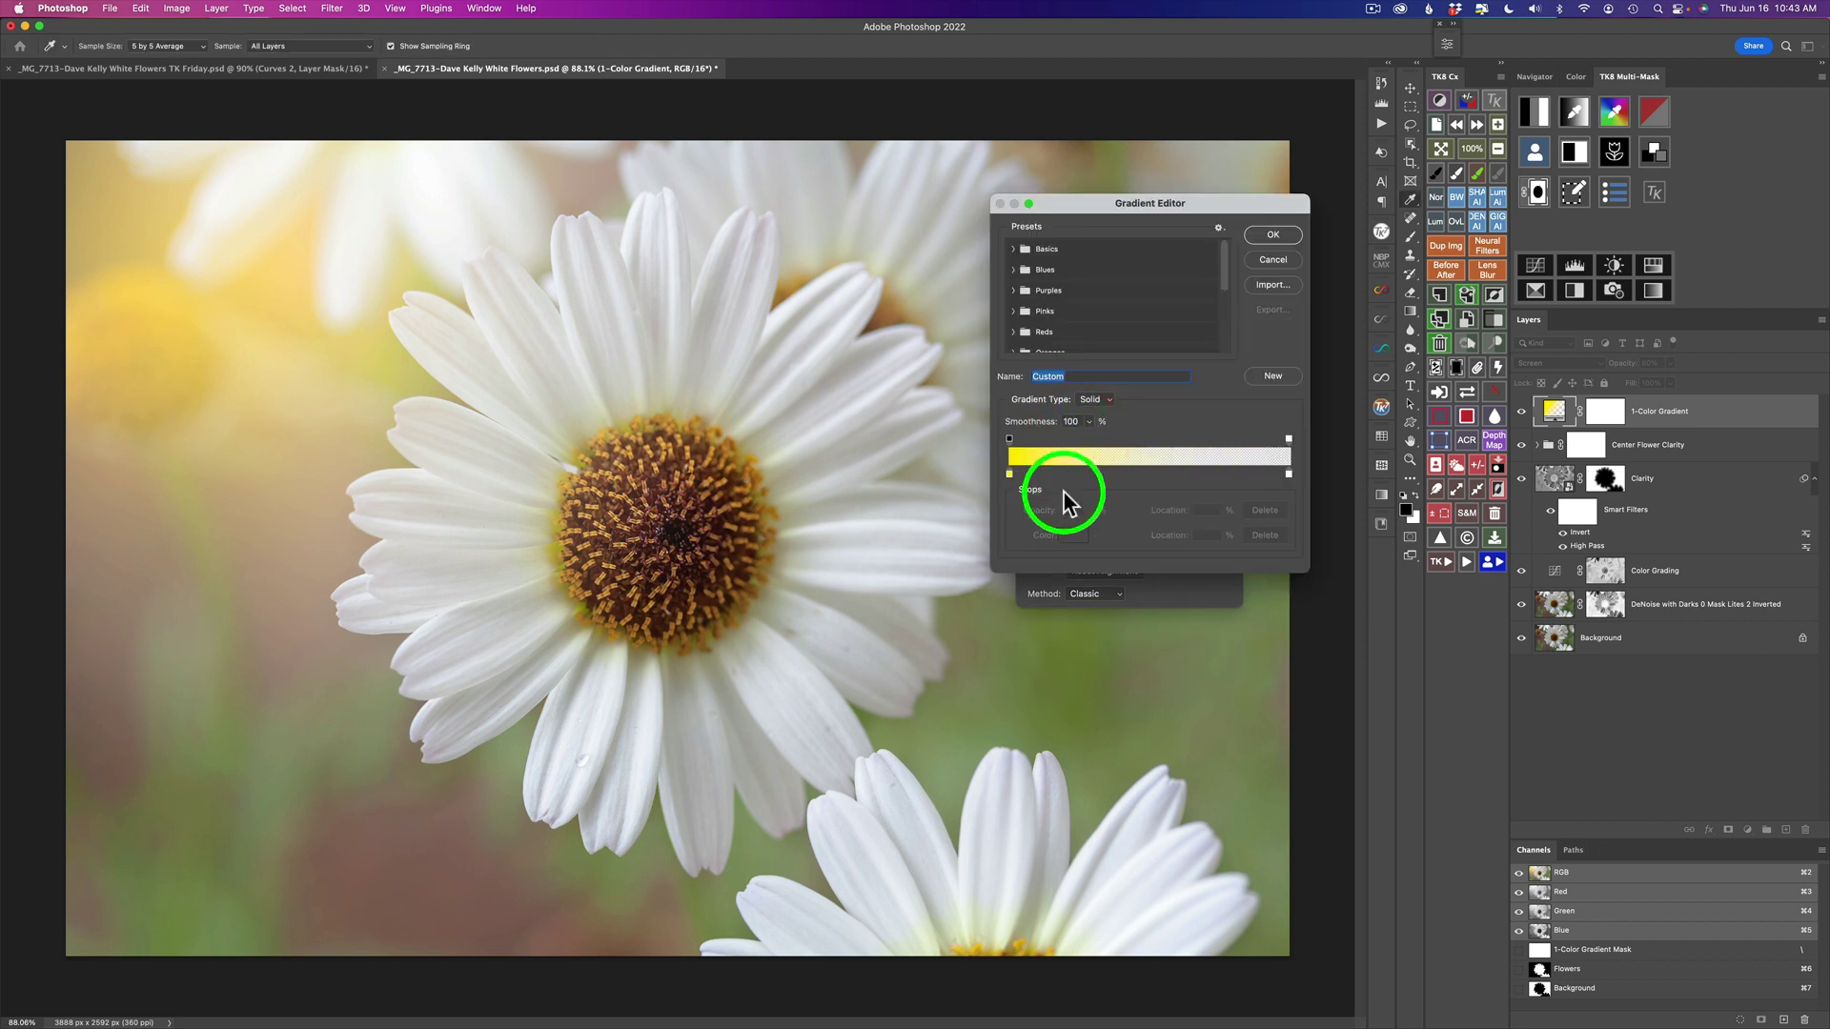
left_click(1009, 476)
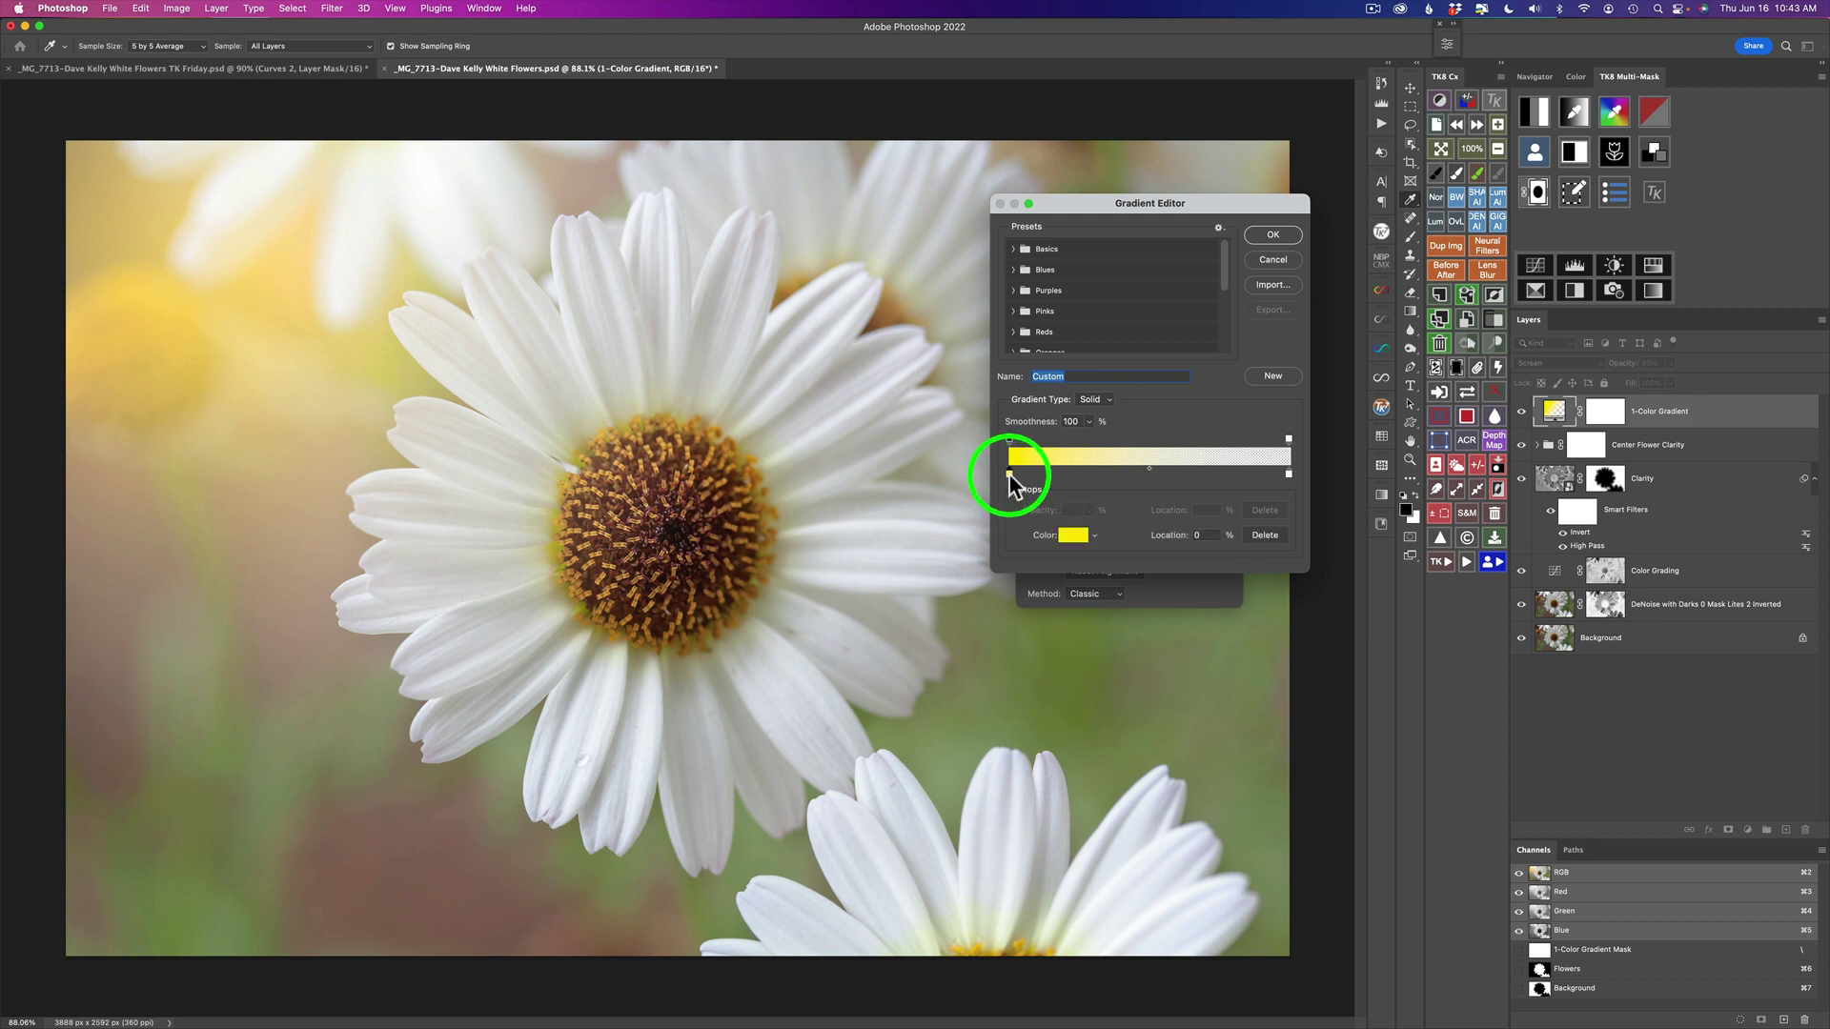
left_click(1074, 538)
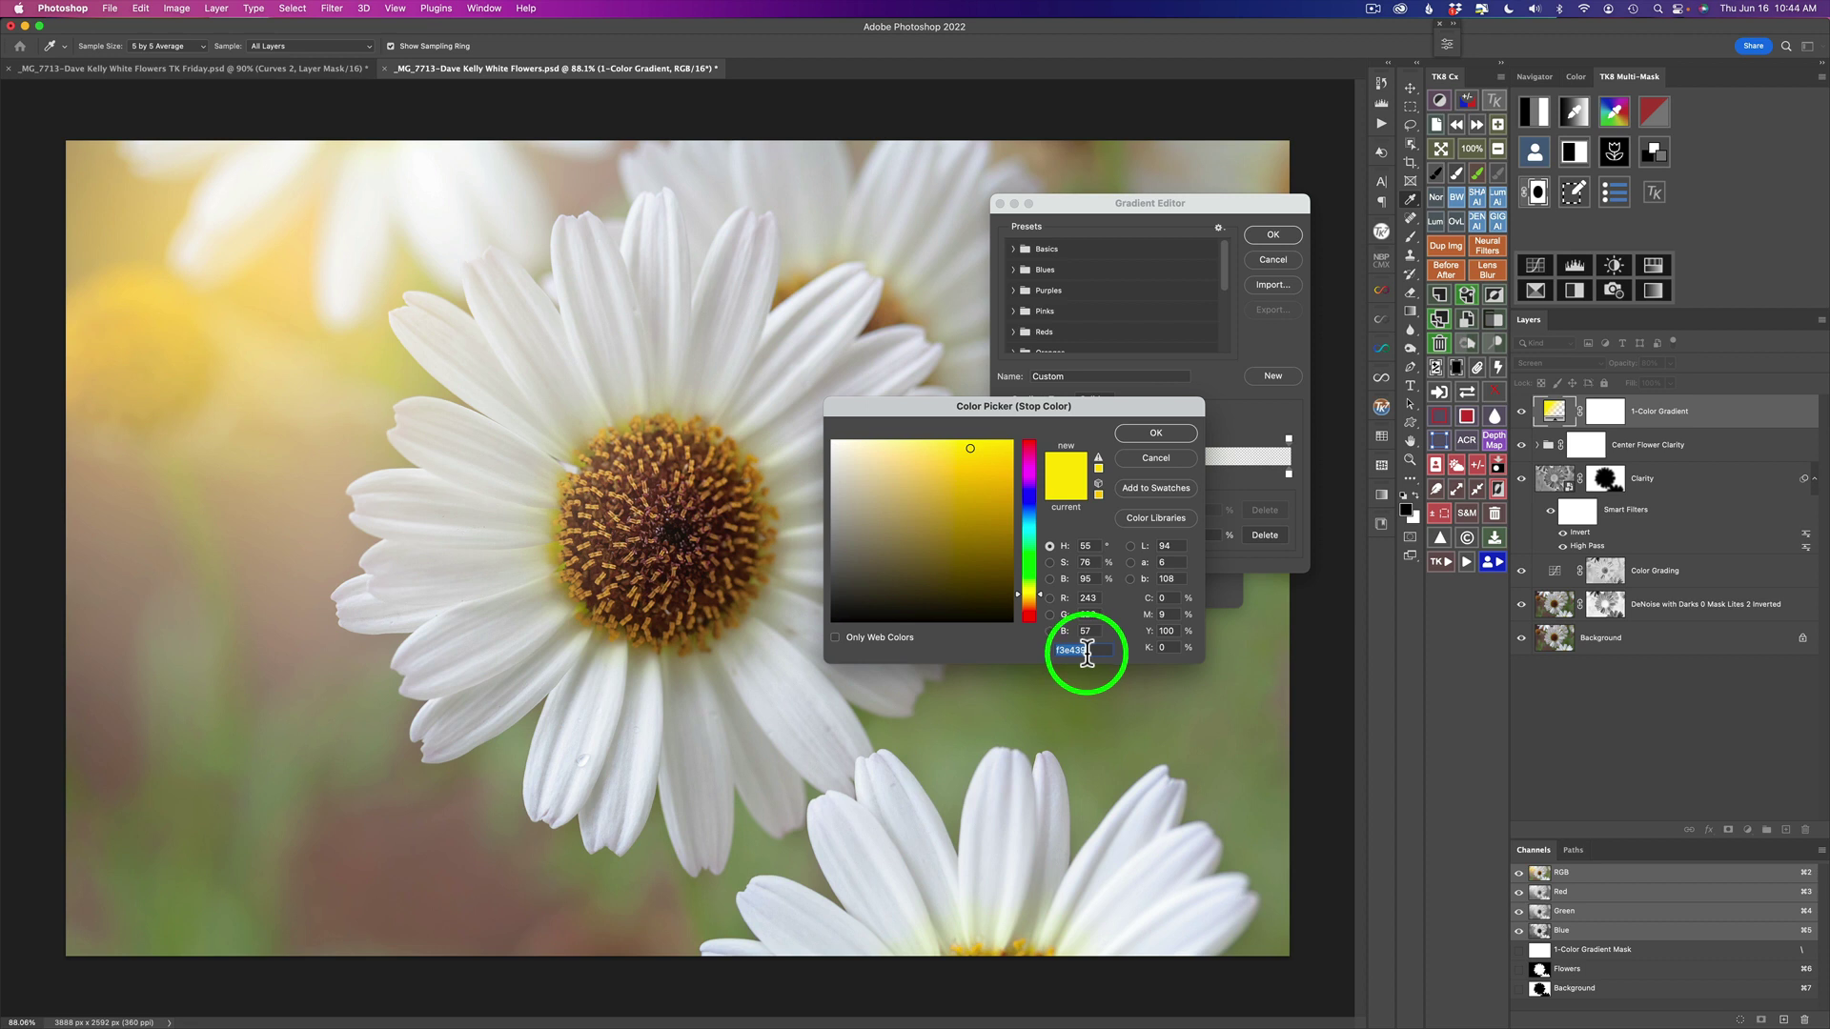
type("fce")
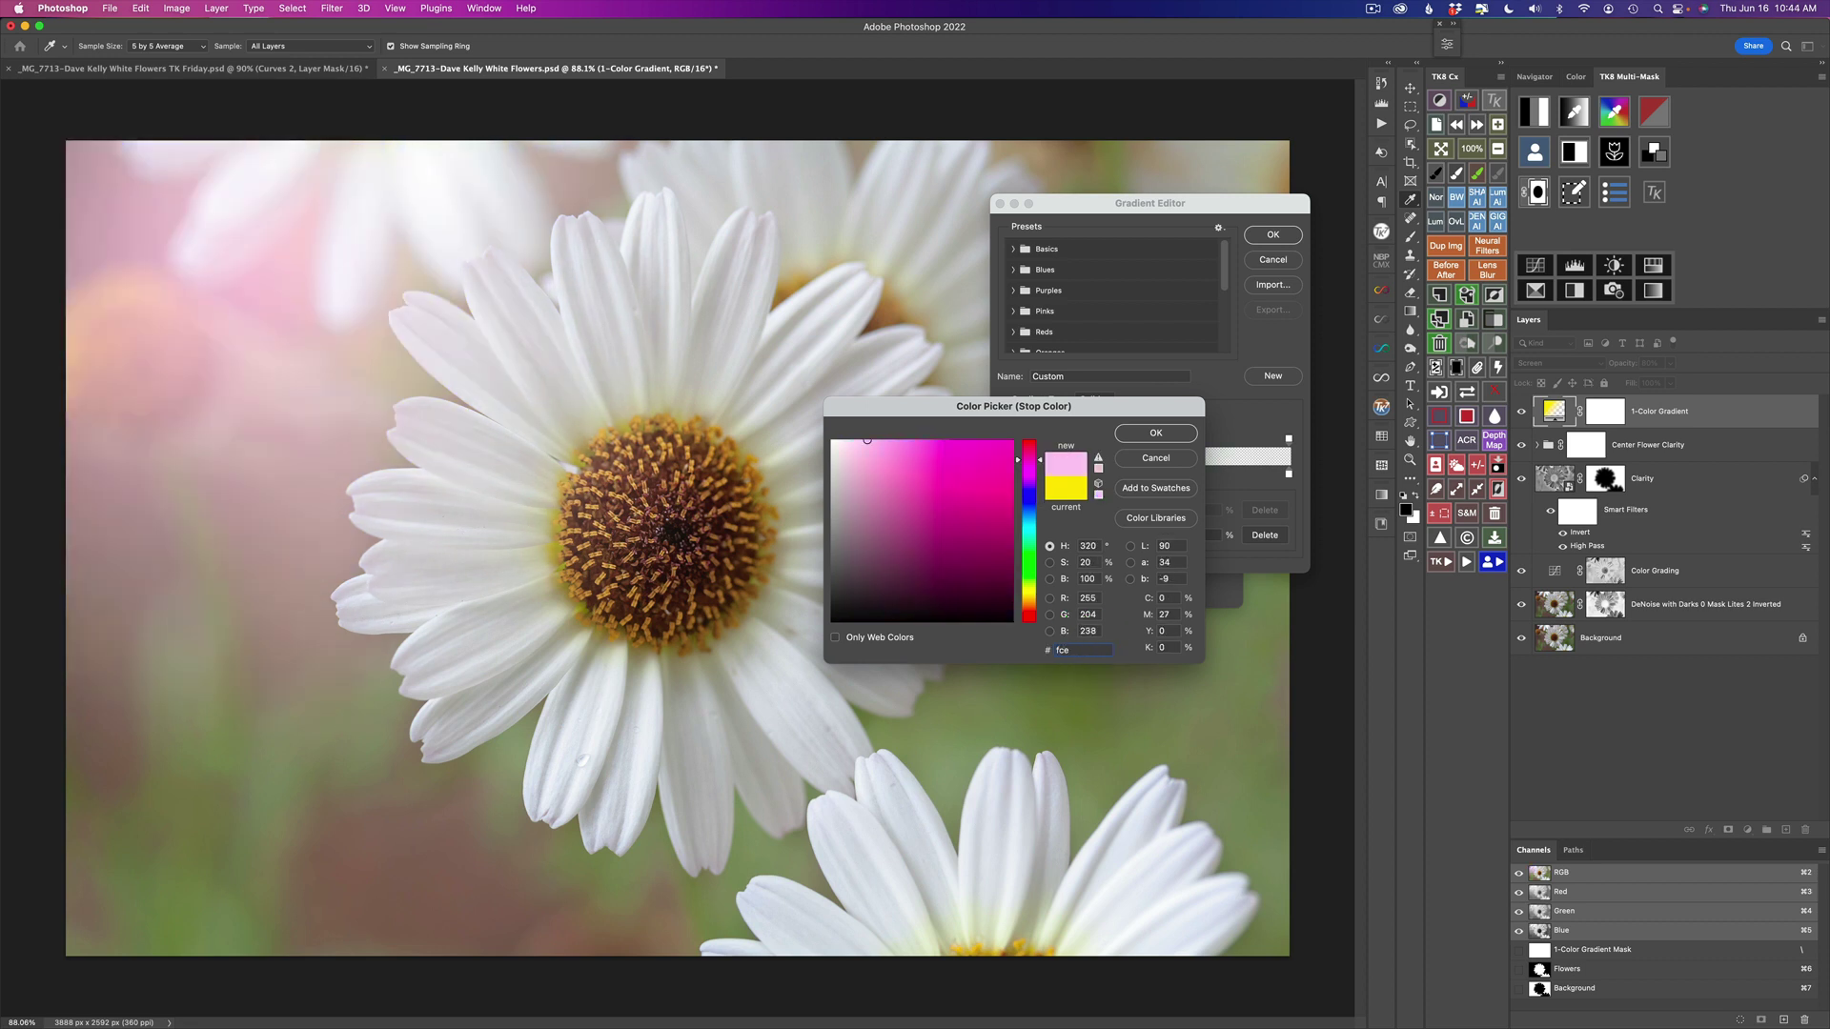
type("35c")
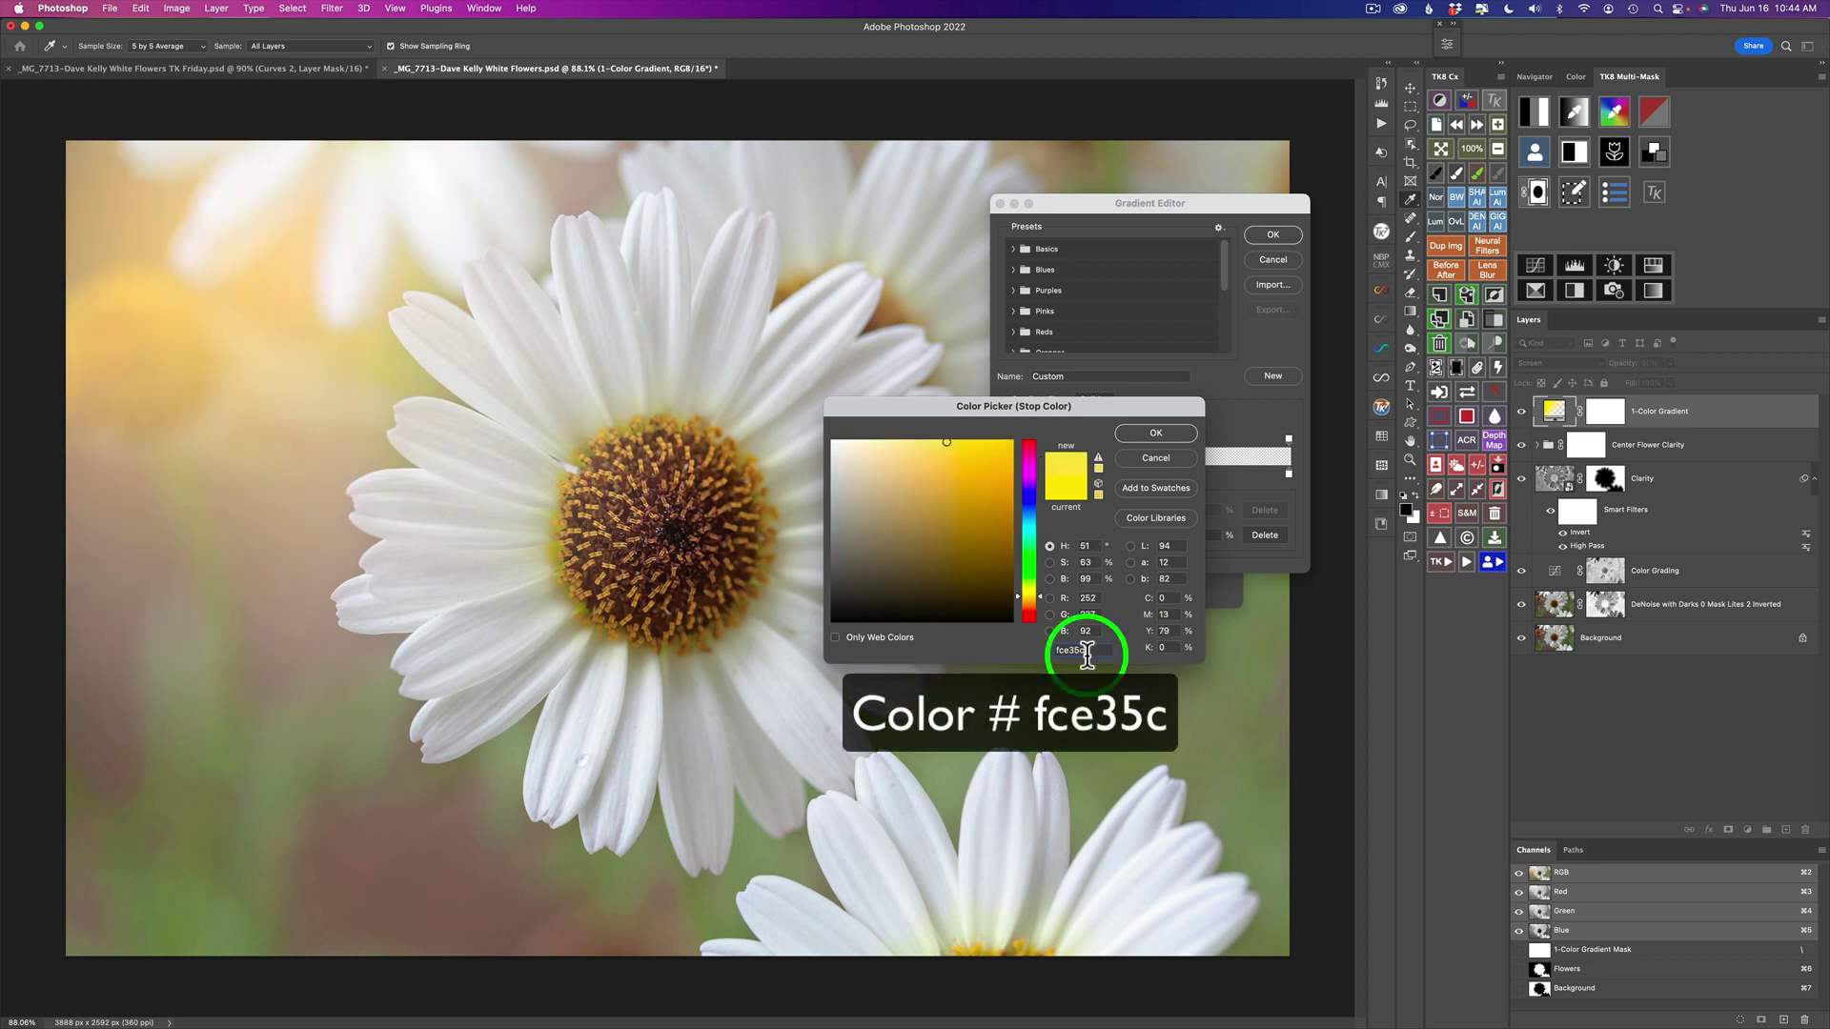
left_click(1159, 433)
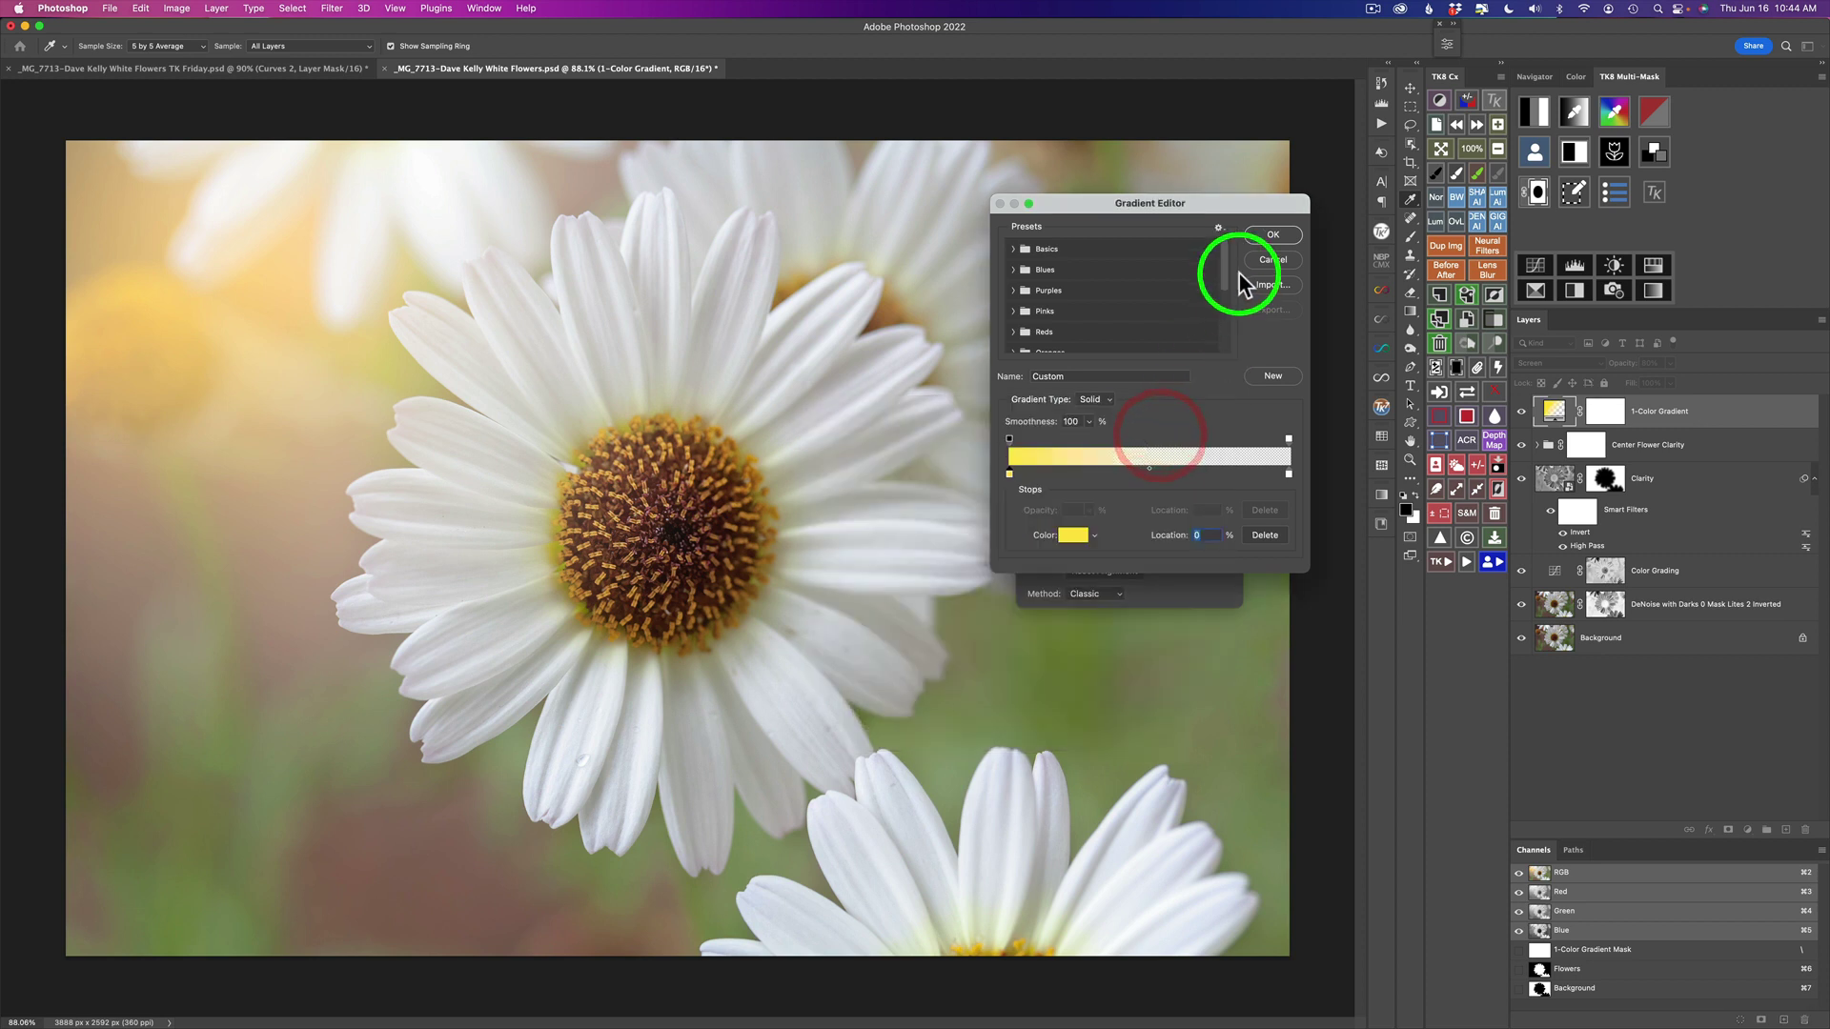
left_click(1276, 235)
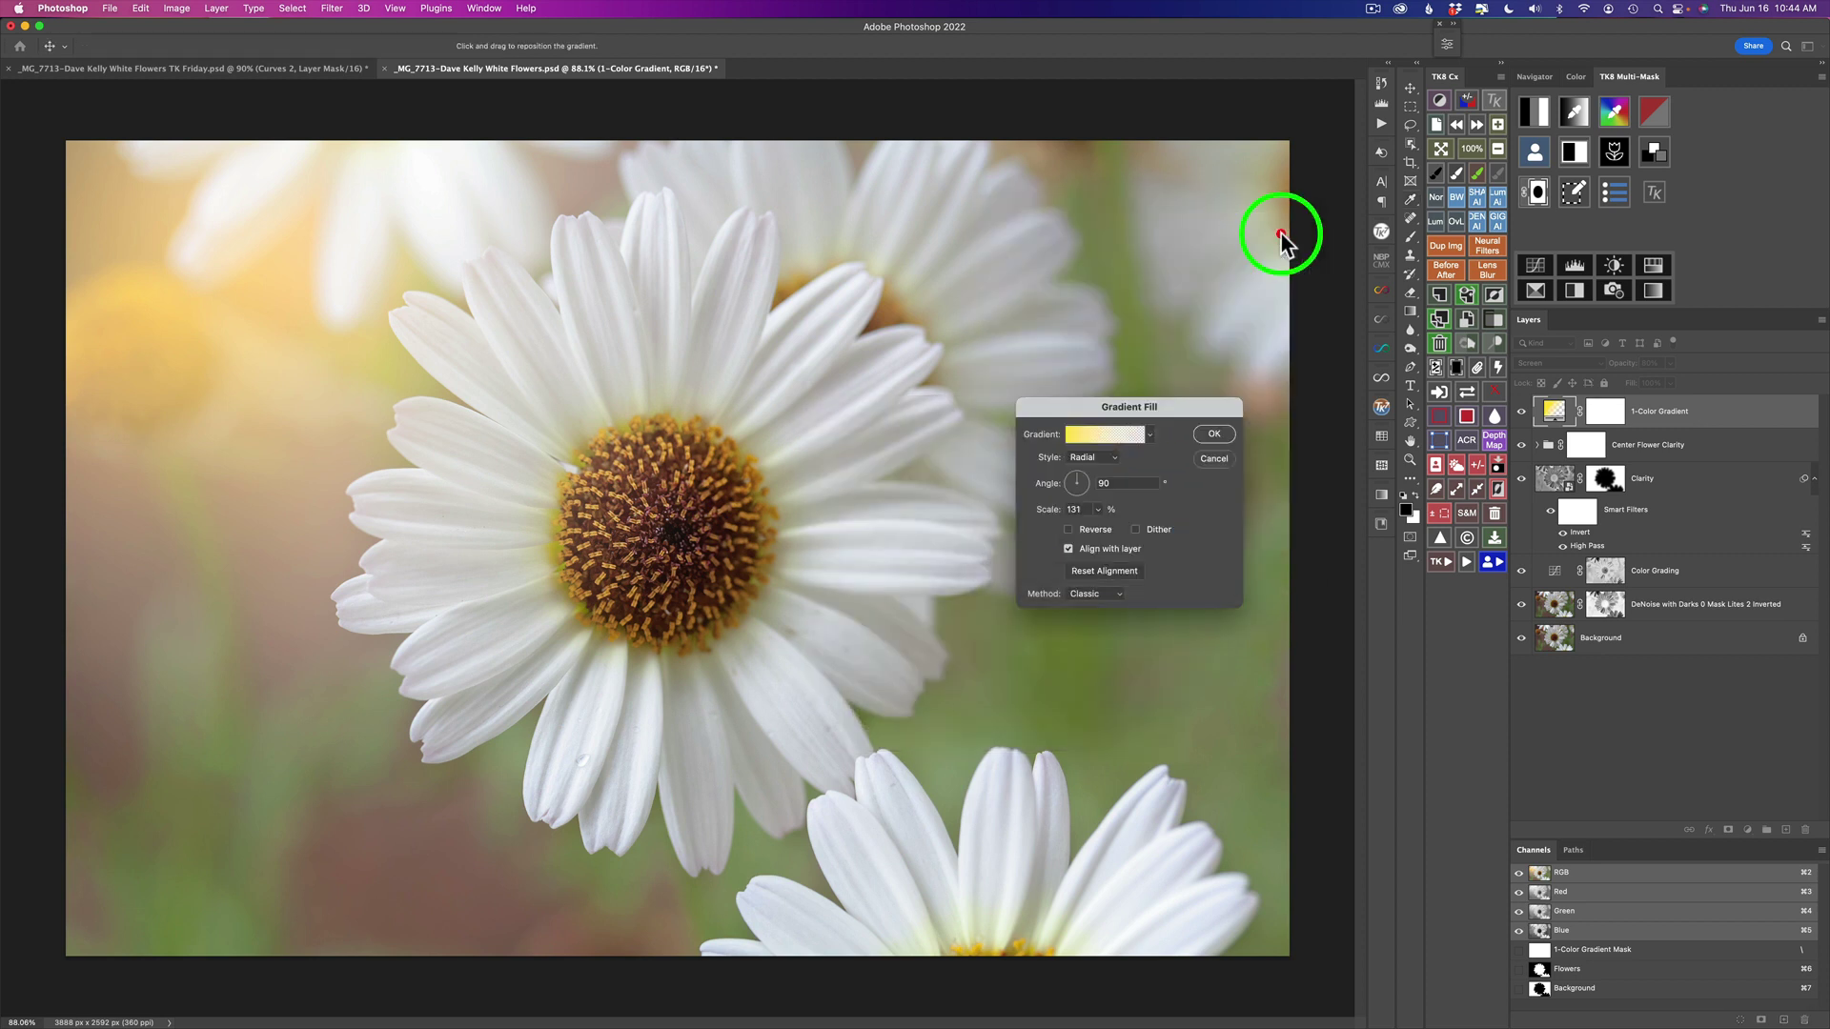
left_click(1216, 432)
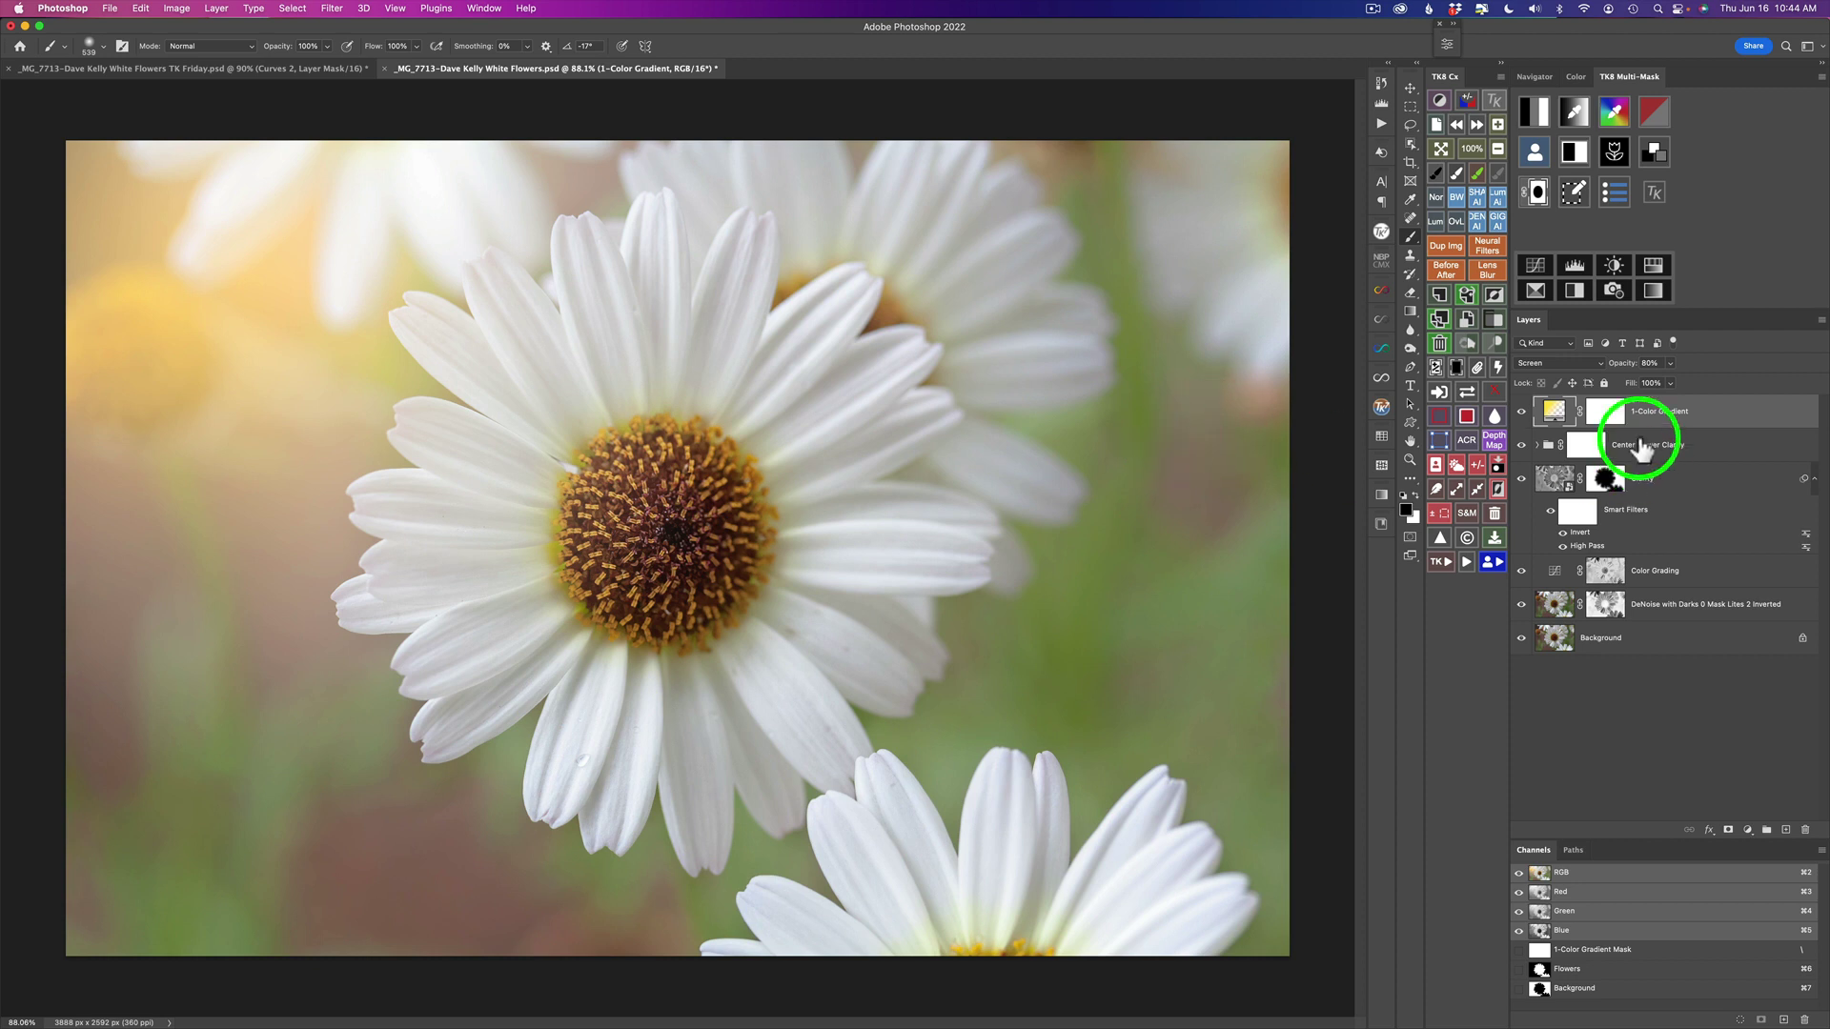
Step: Reduce the 1-Color Gradient layer's opacity to about 72% and compare the photo with the layer off and on
left_click_drag(1627, 377, 1622, 375)
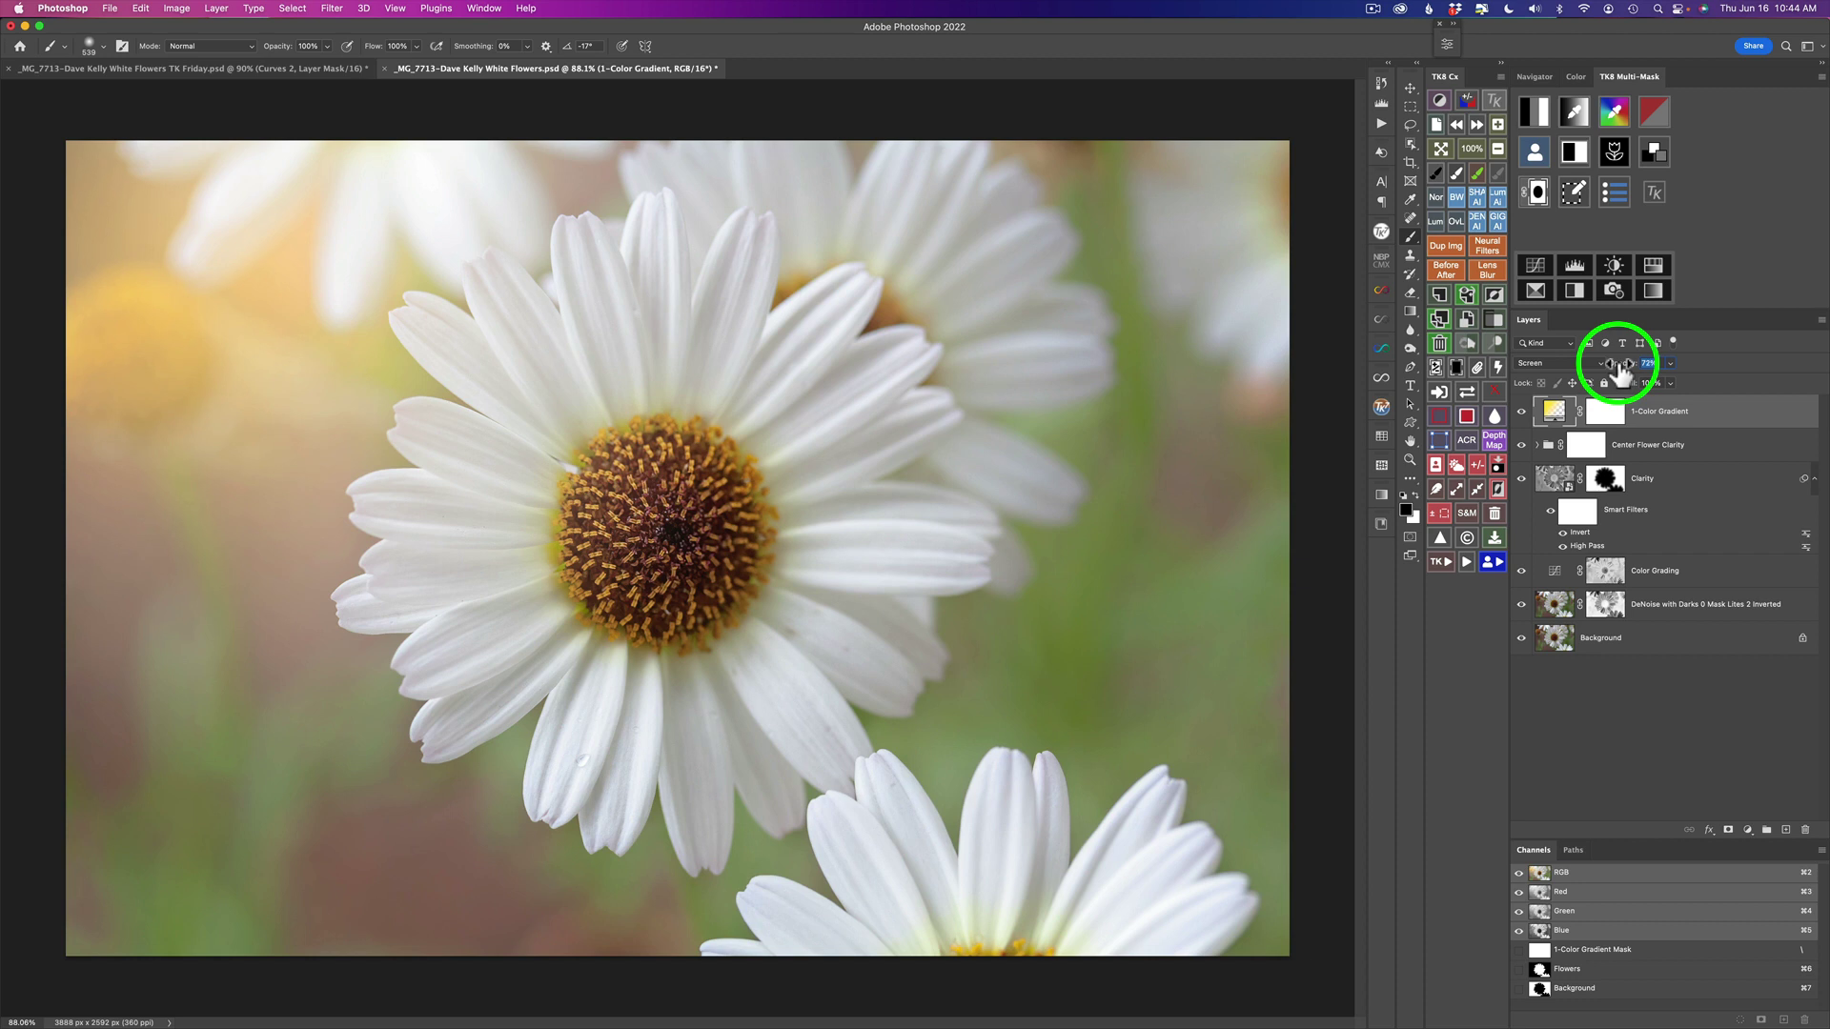
left_click_drag(1621, 374, 1620, 374)
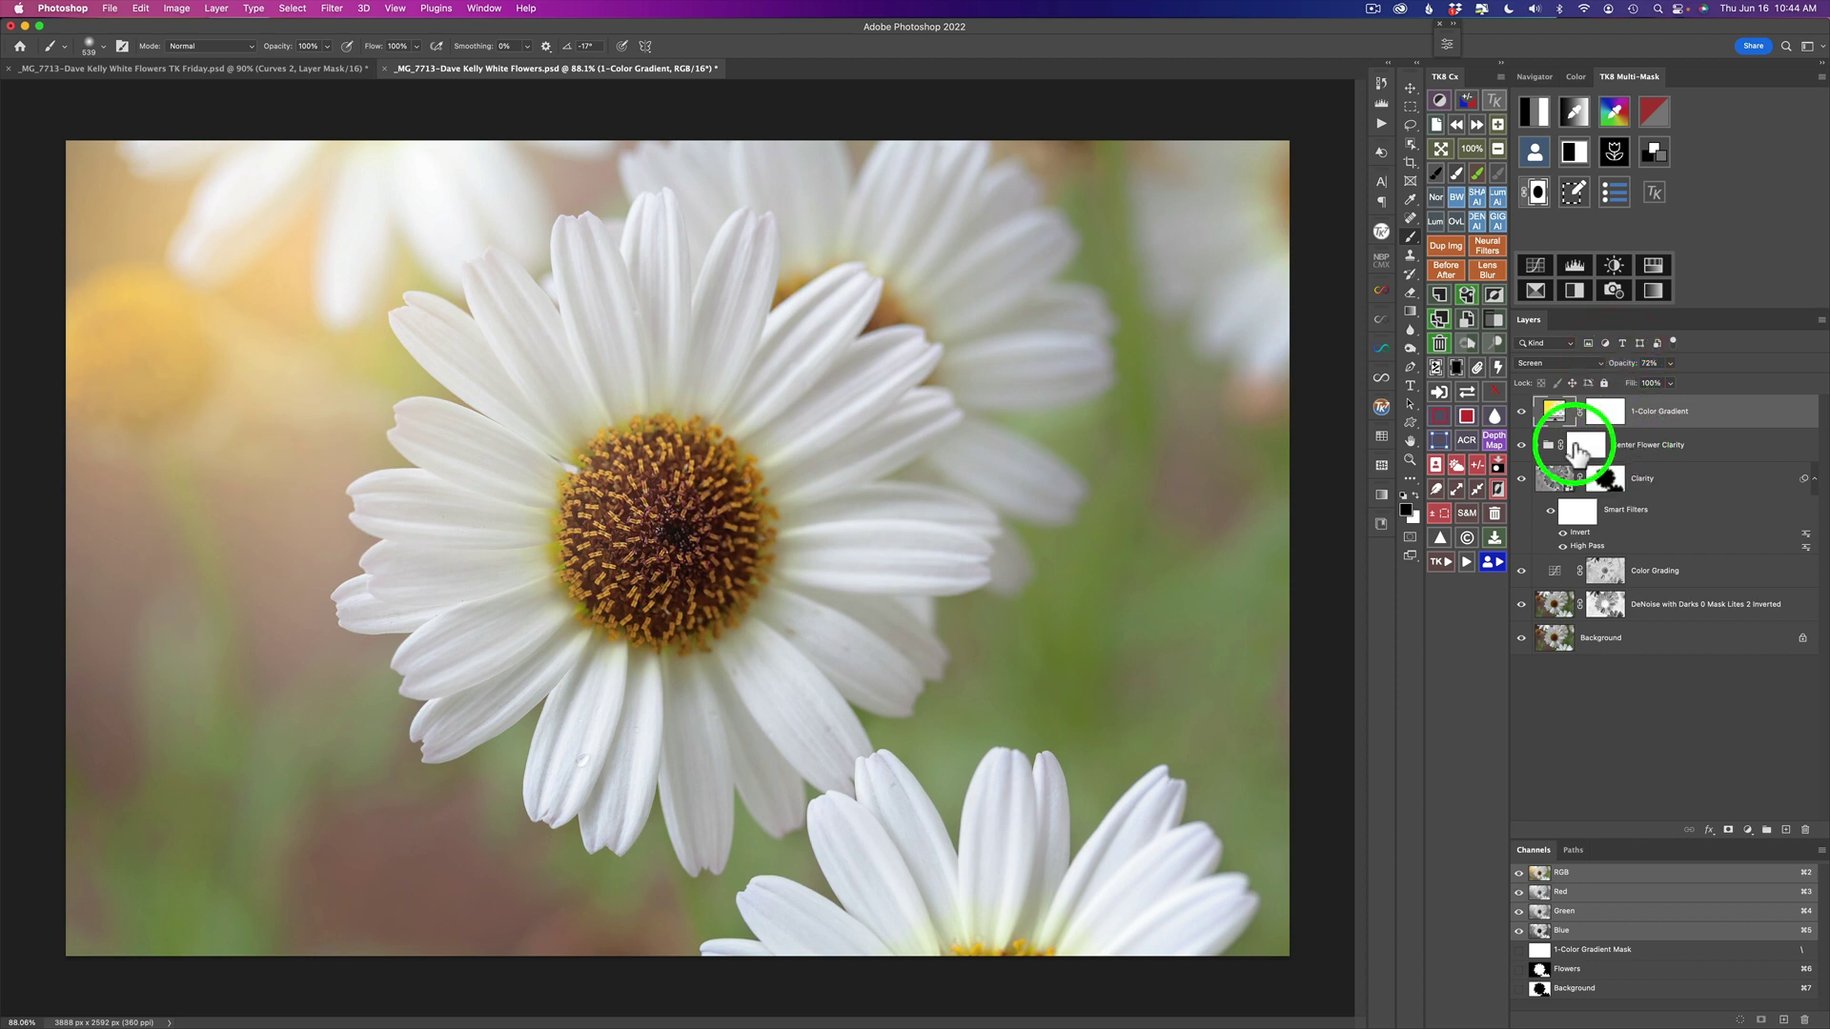
left_click(1522, 414)
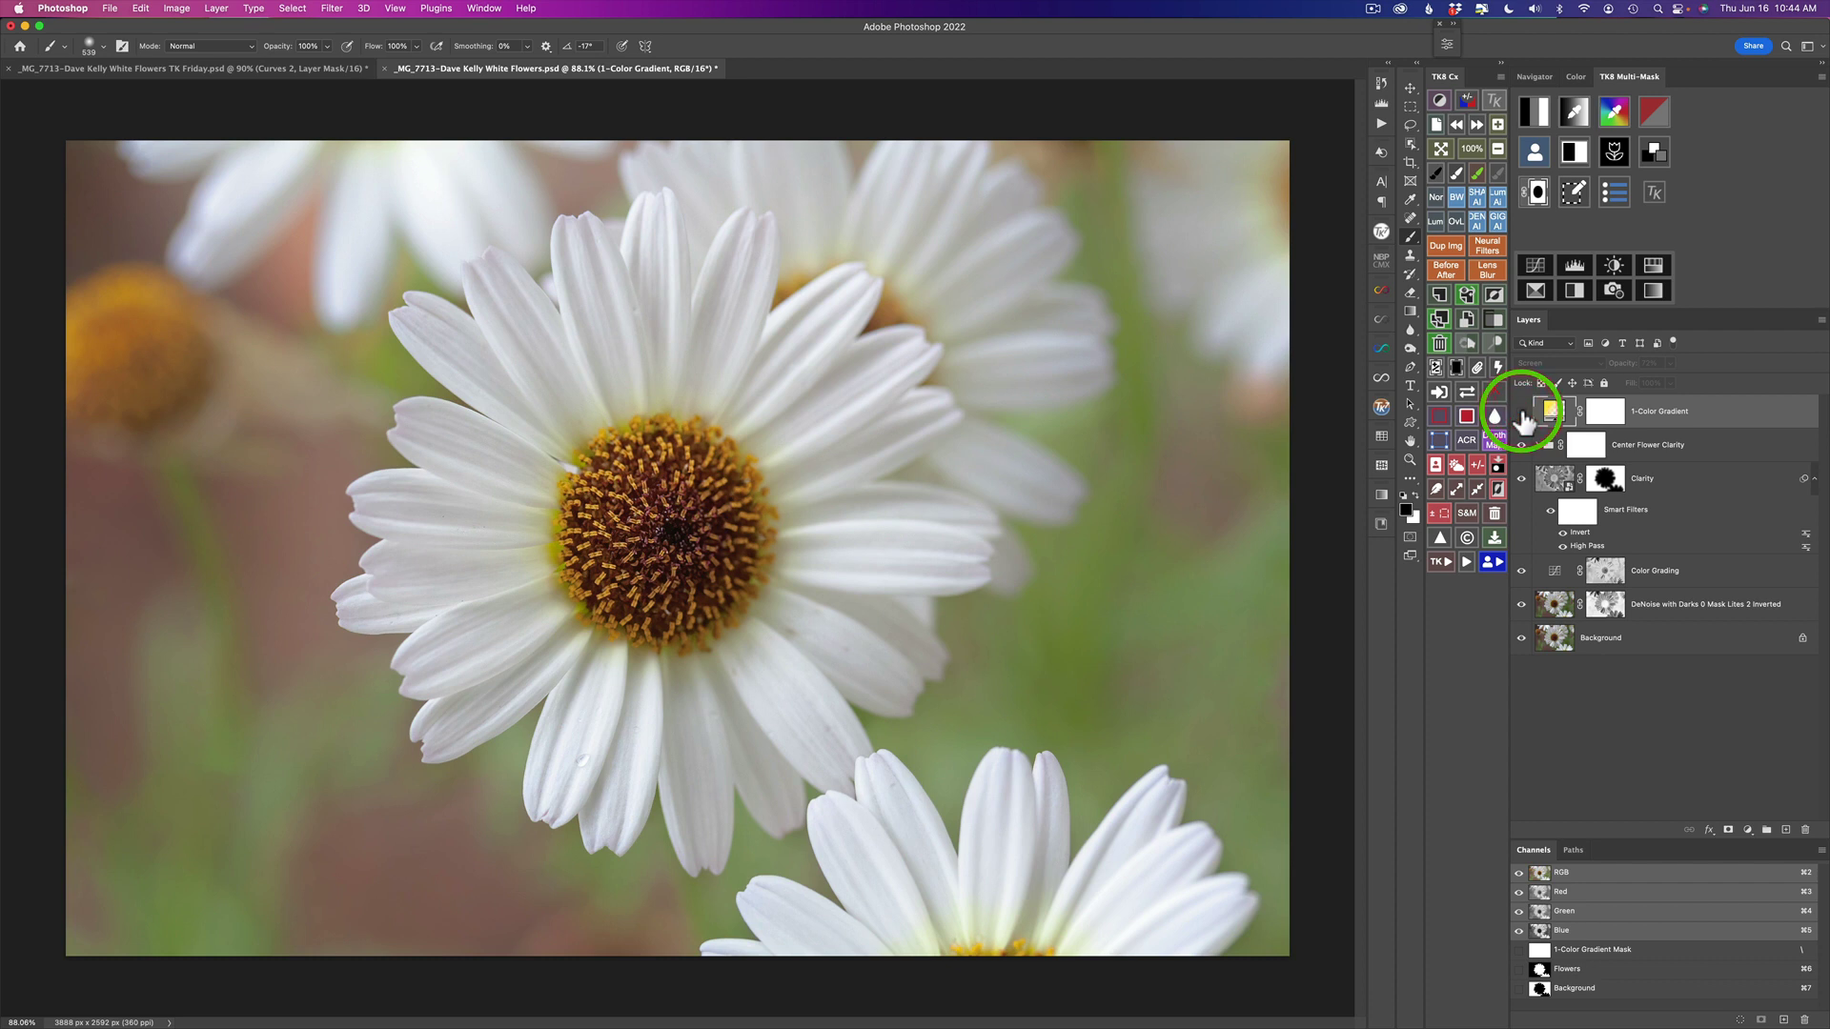
left_click(1522, 413)
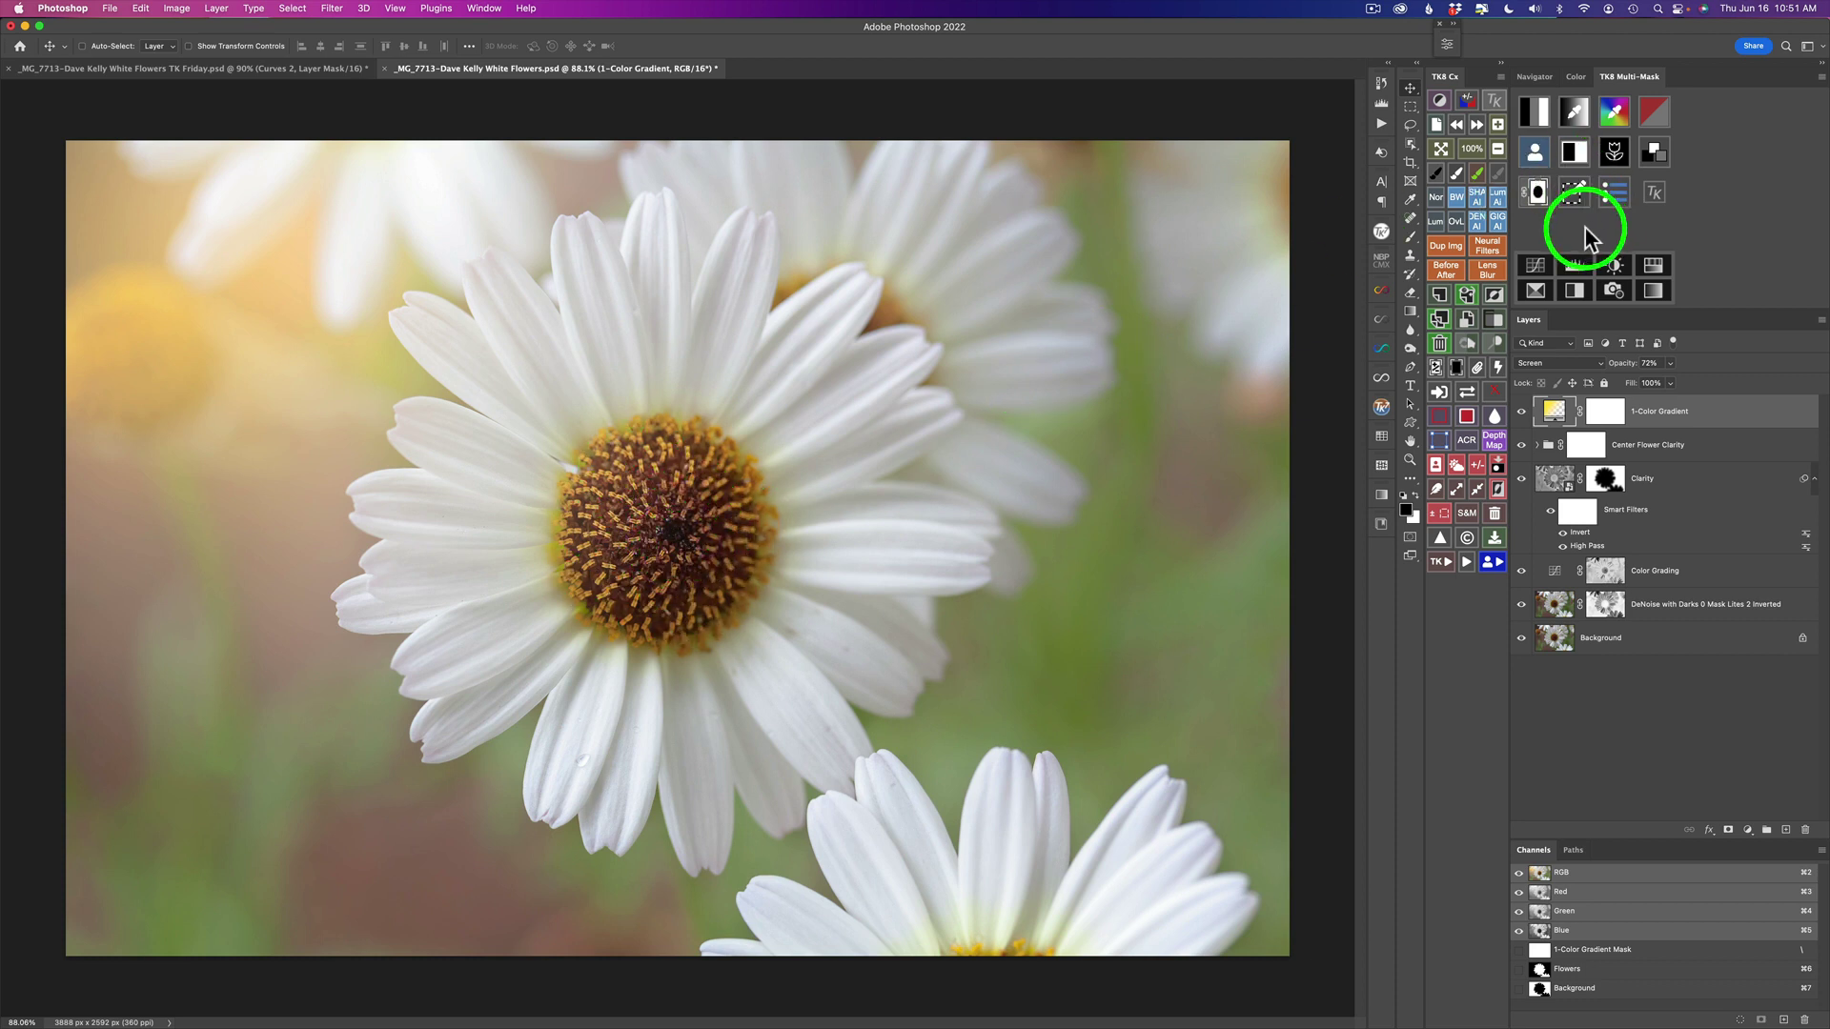
Step: Add a Curves adjustment layer above the gradient, set its blend mode to Screen, and fill its mask with black
left_click(1536, 268)
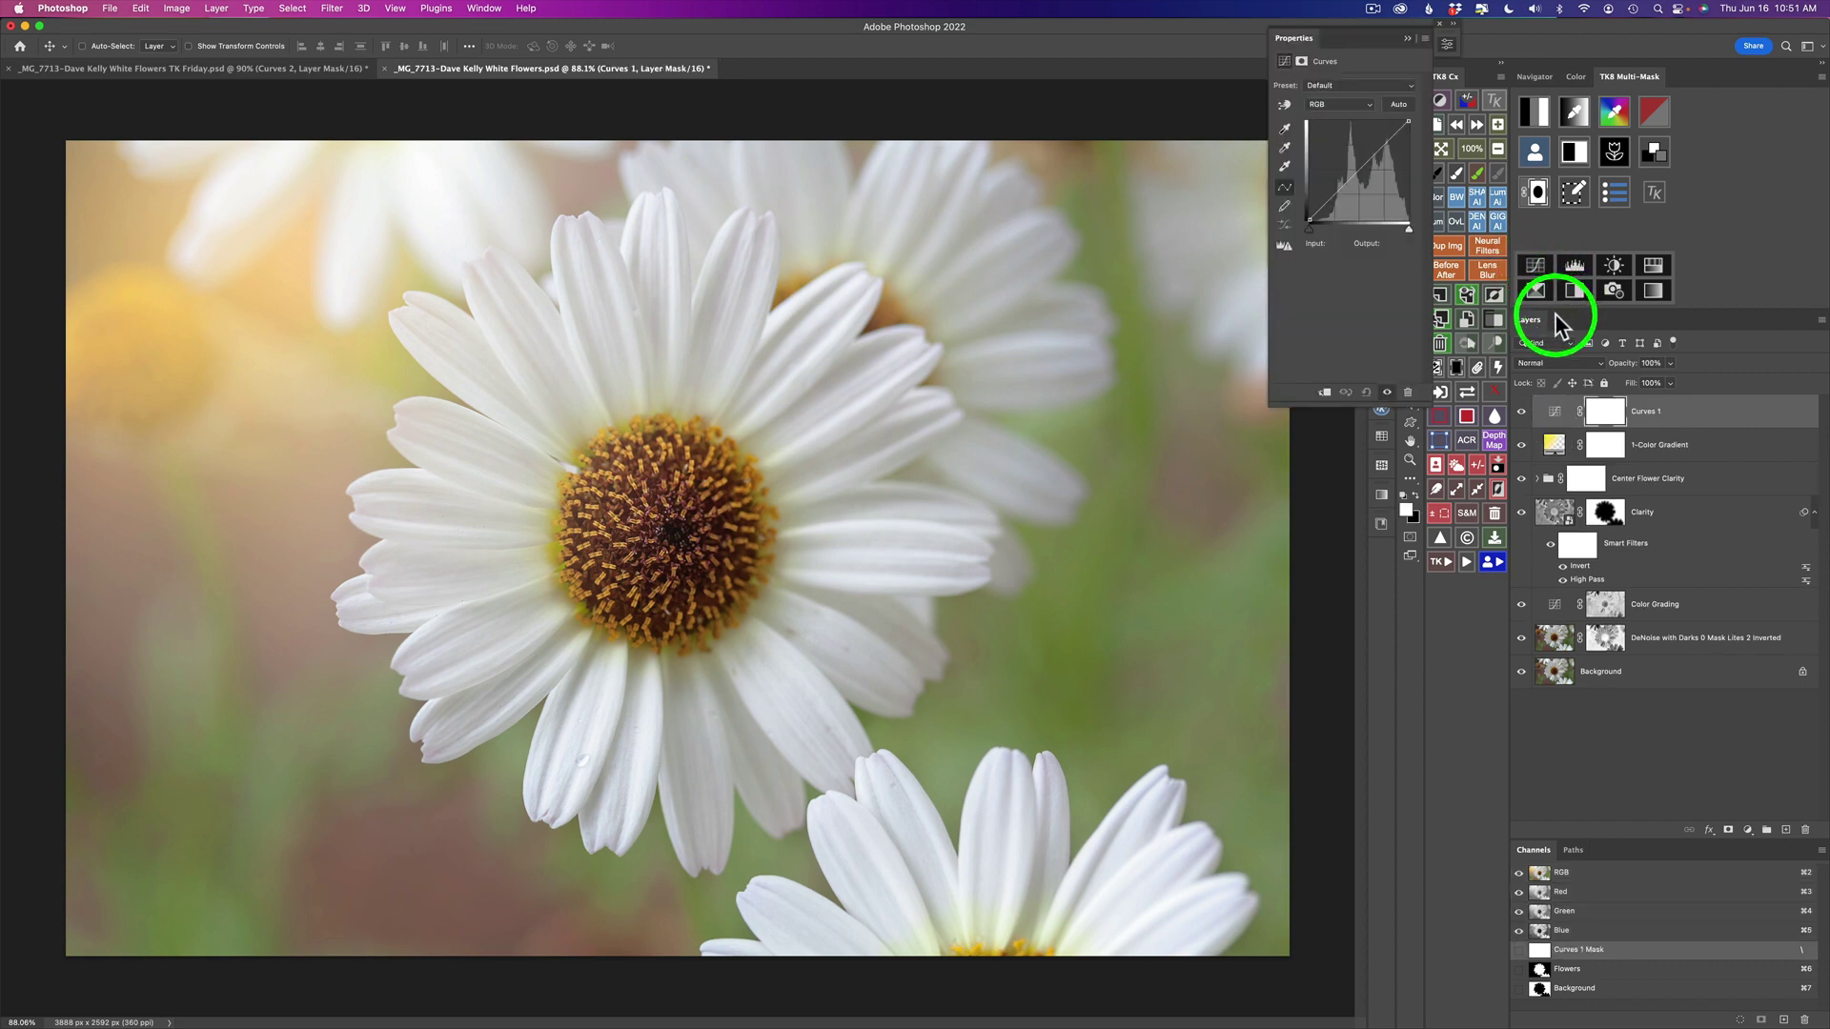
left_click(1557, 362)
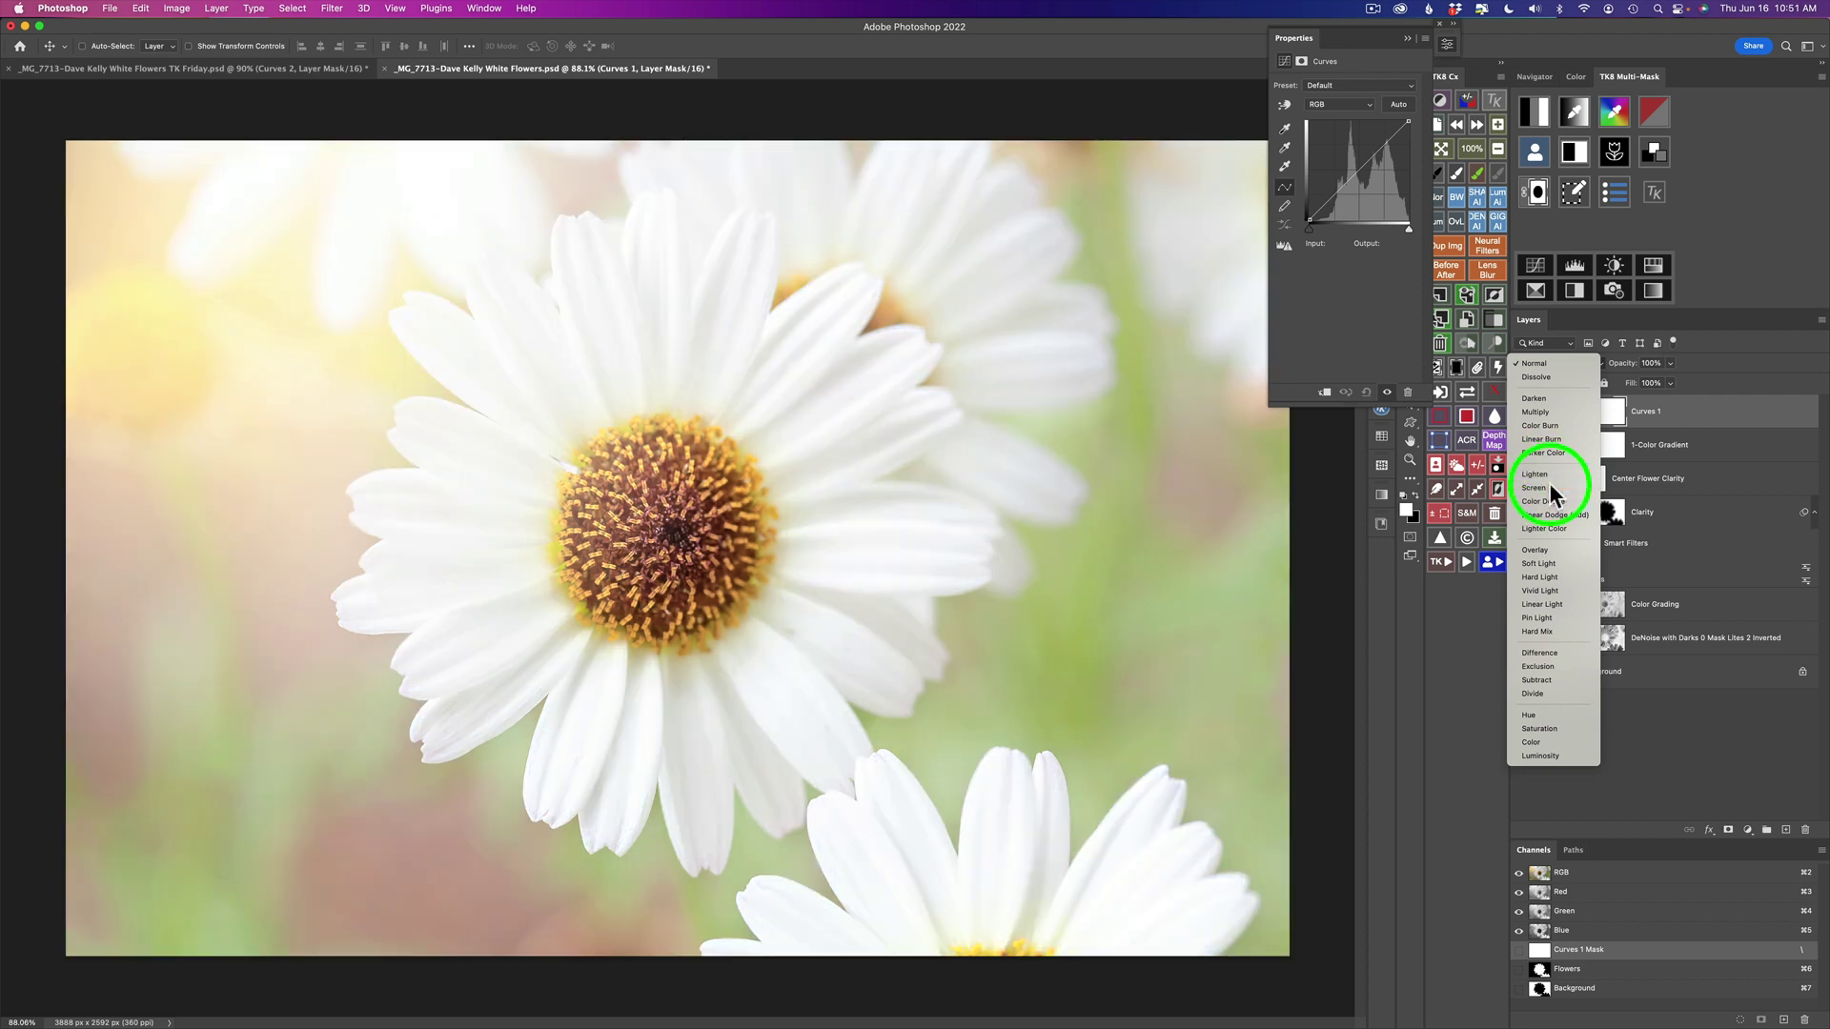
left_click(1548, 482)
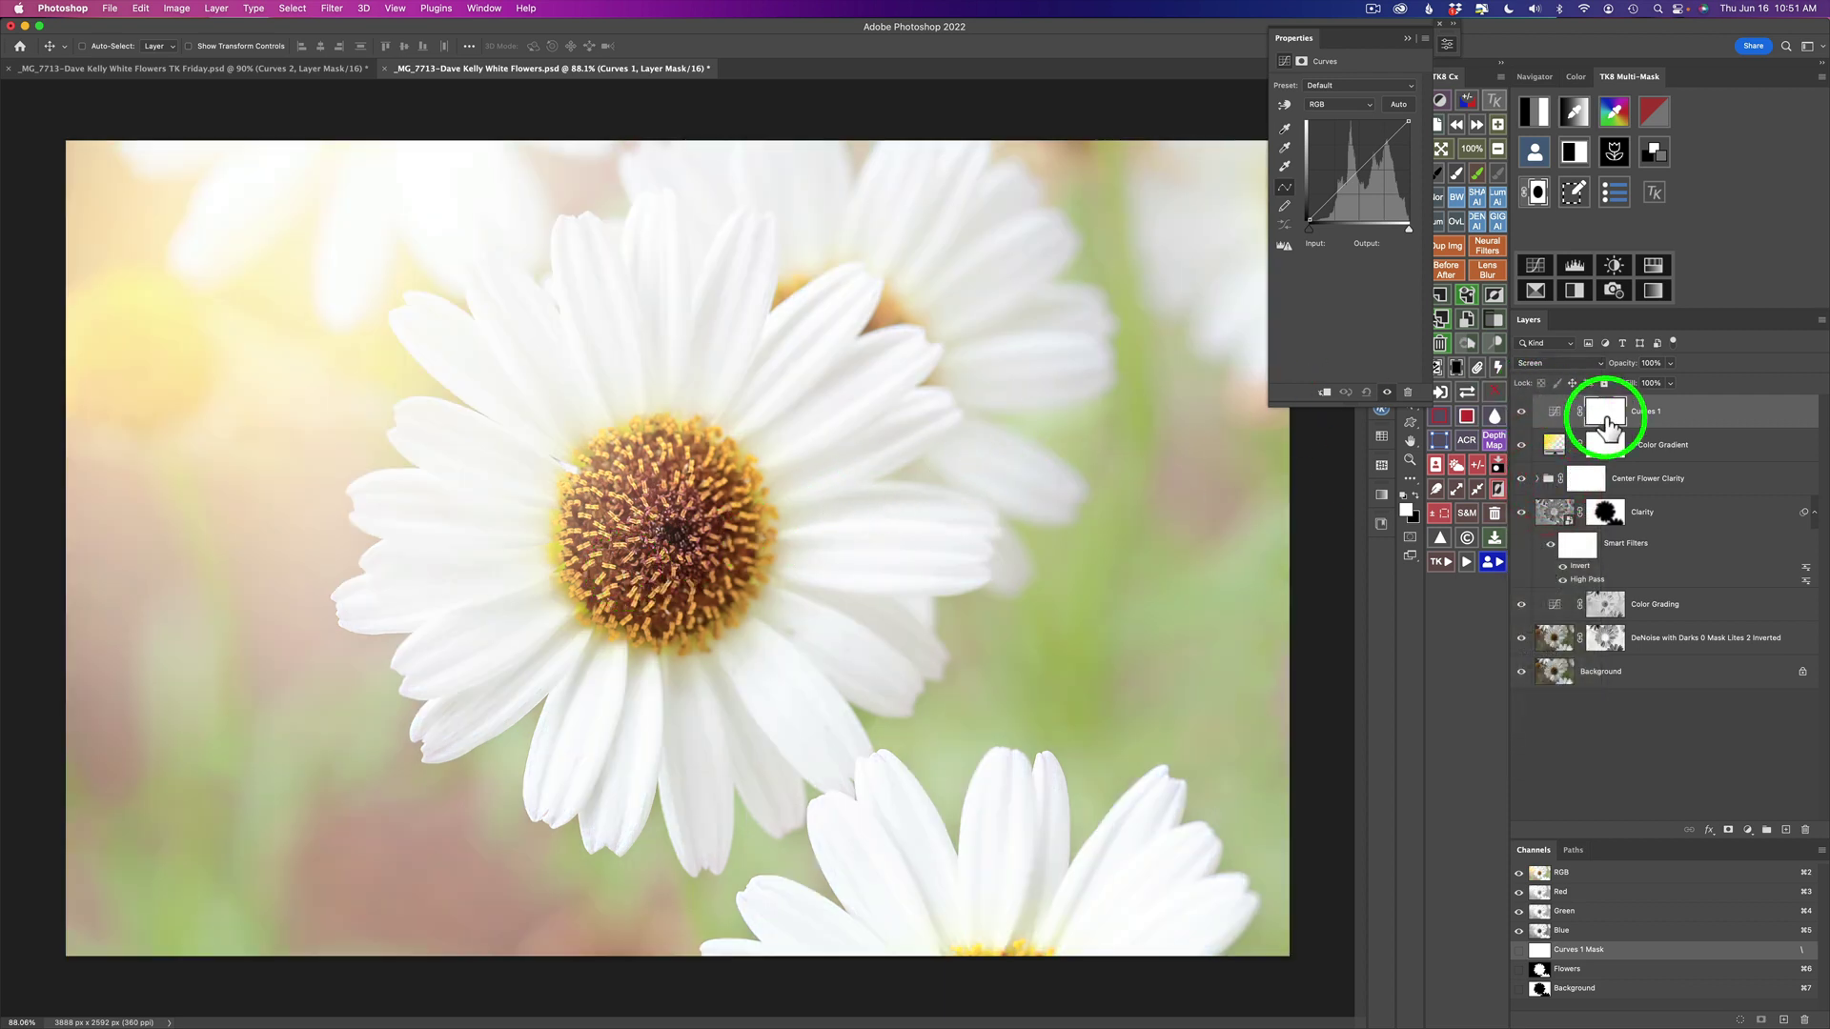
left_click(1458, 370)
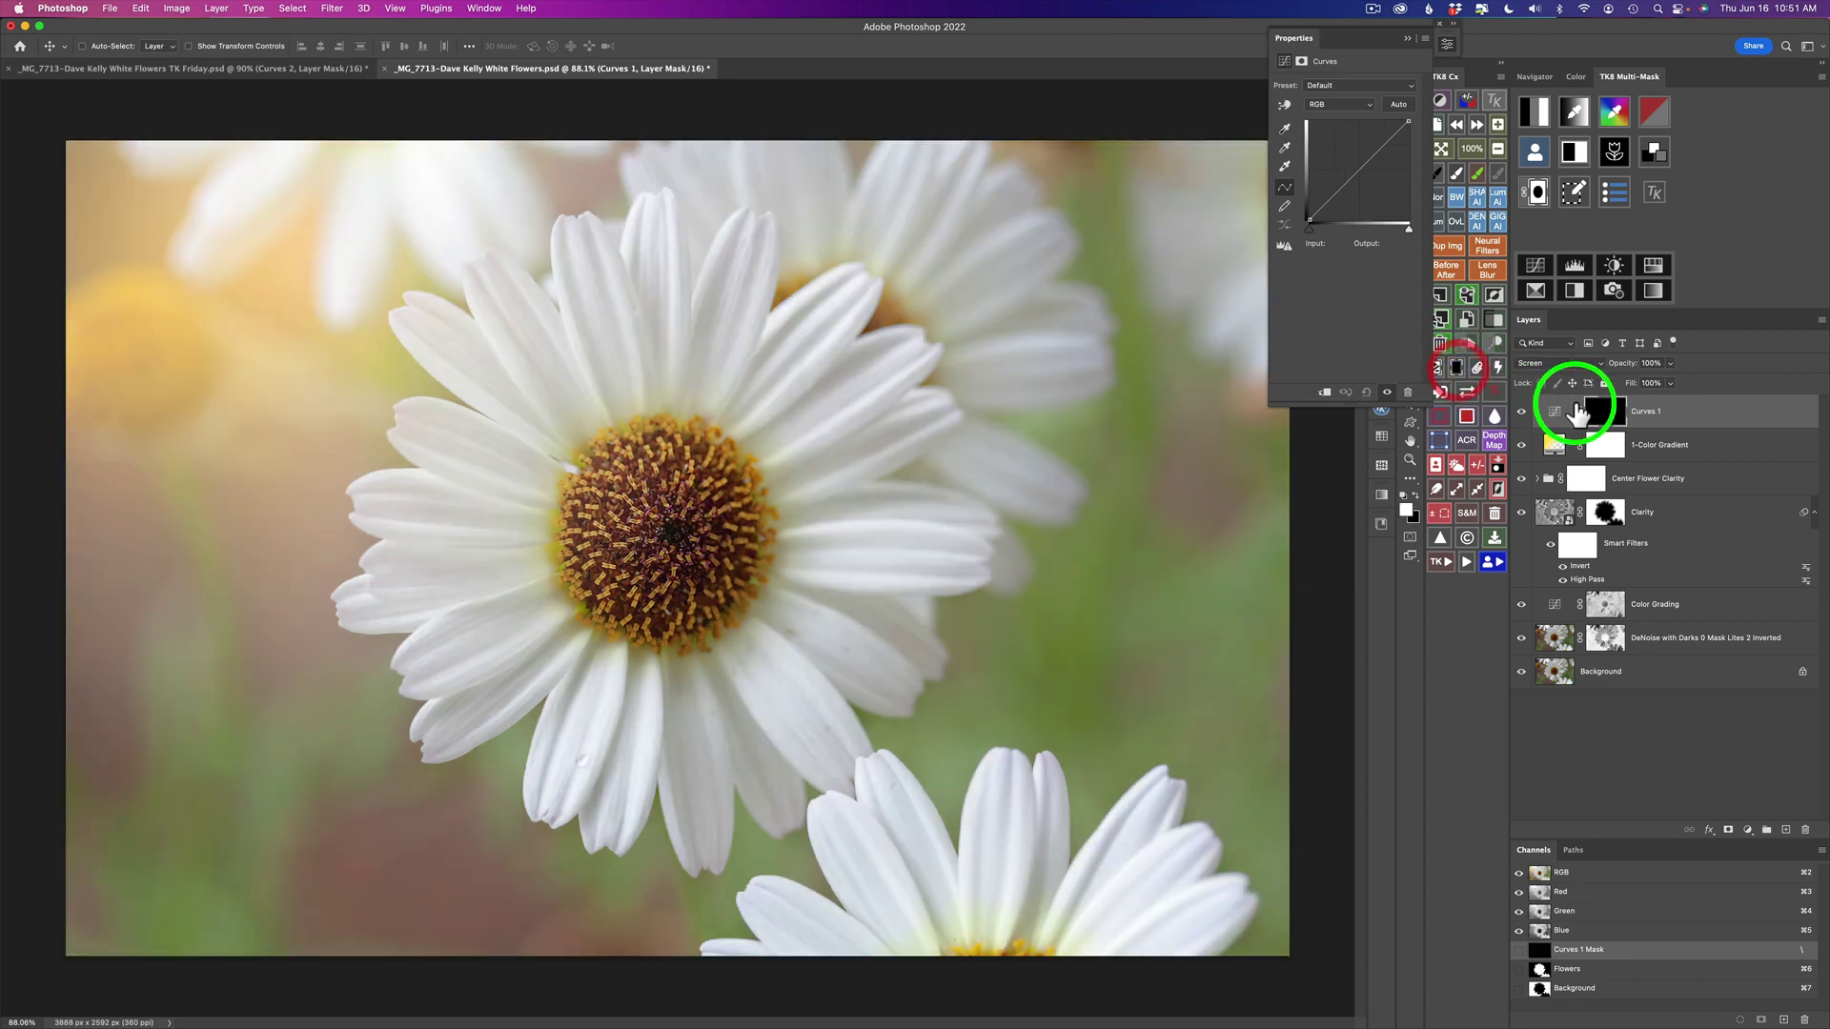
left_click(1447, 43)
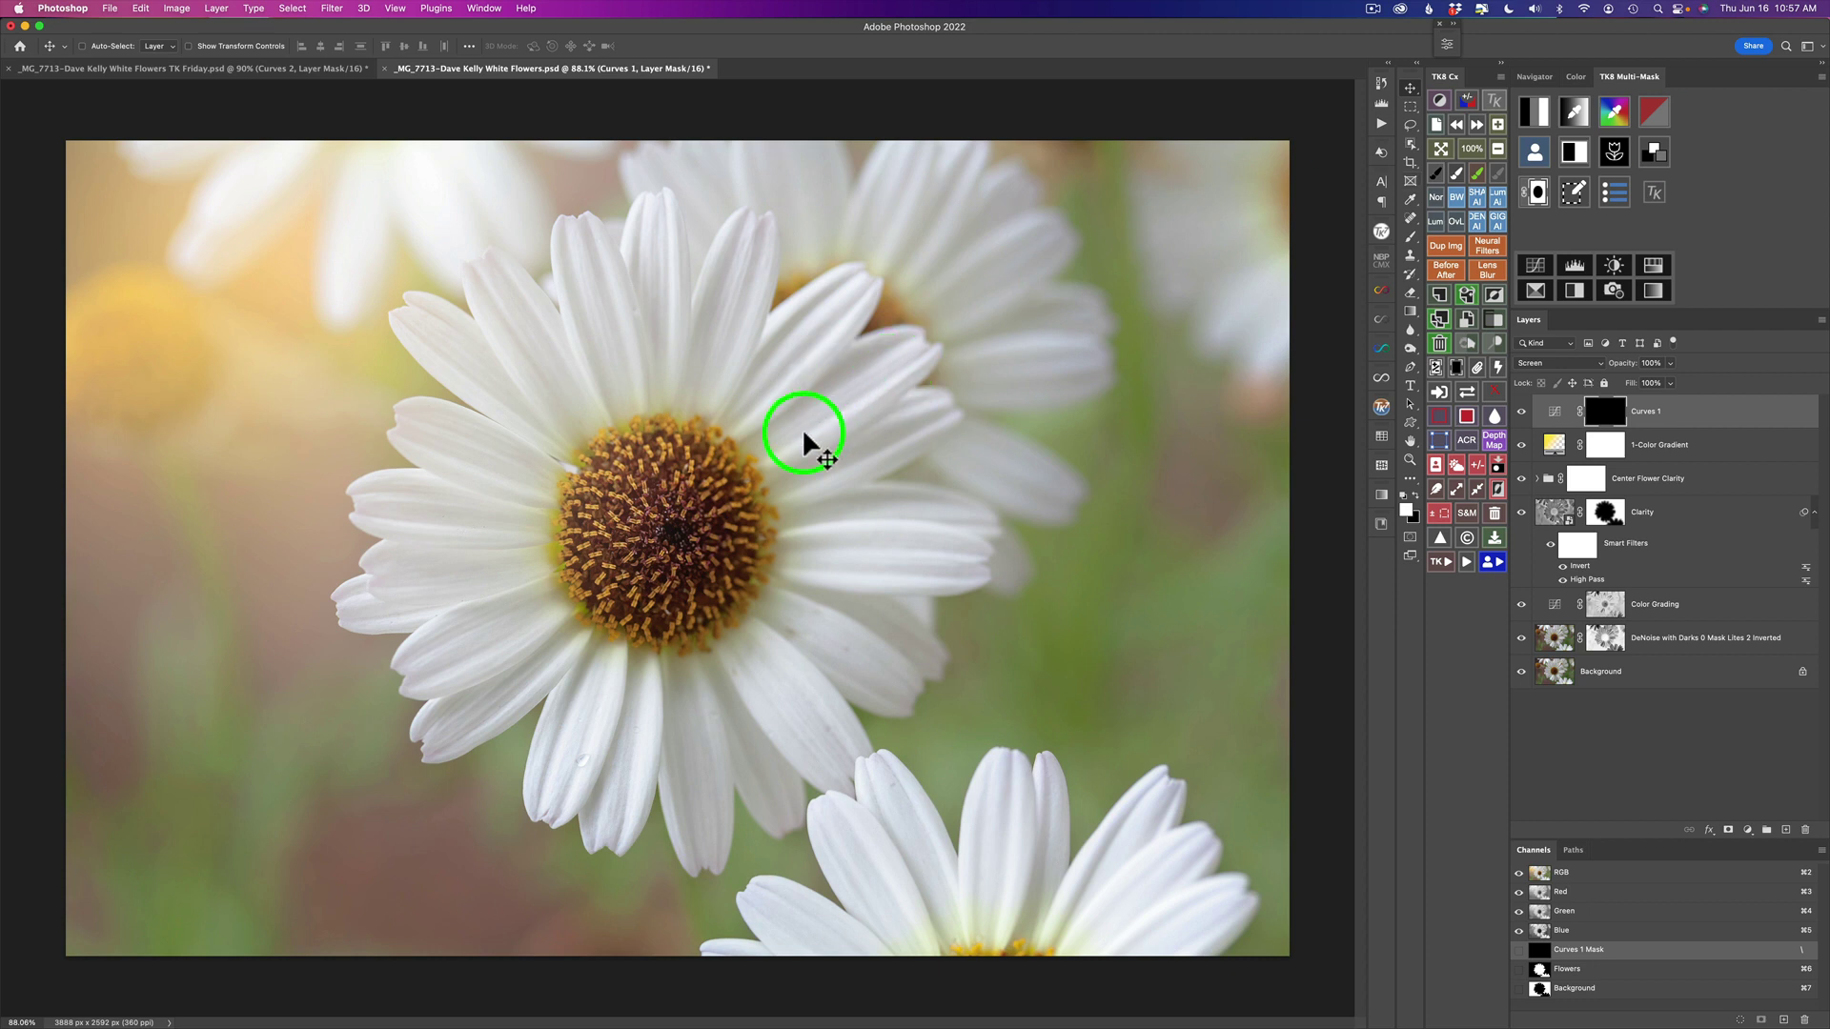
Step: Generate a TK8 color mask from the golden color sampled in the flower centre, and refine its color range and brightness
left_click(1617, 111)
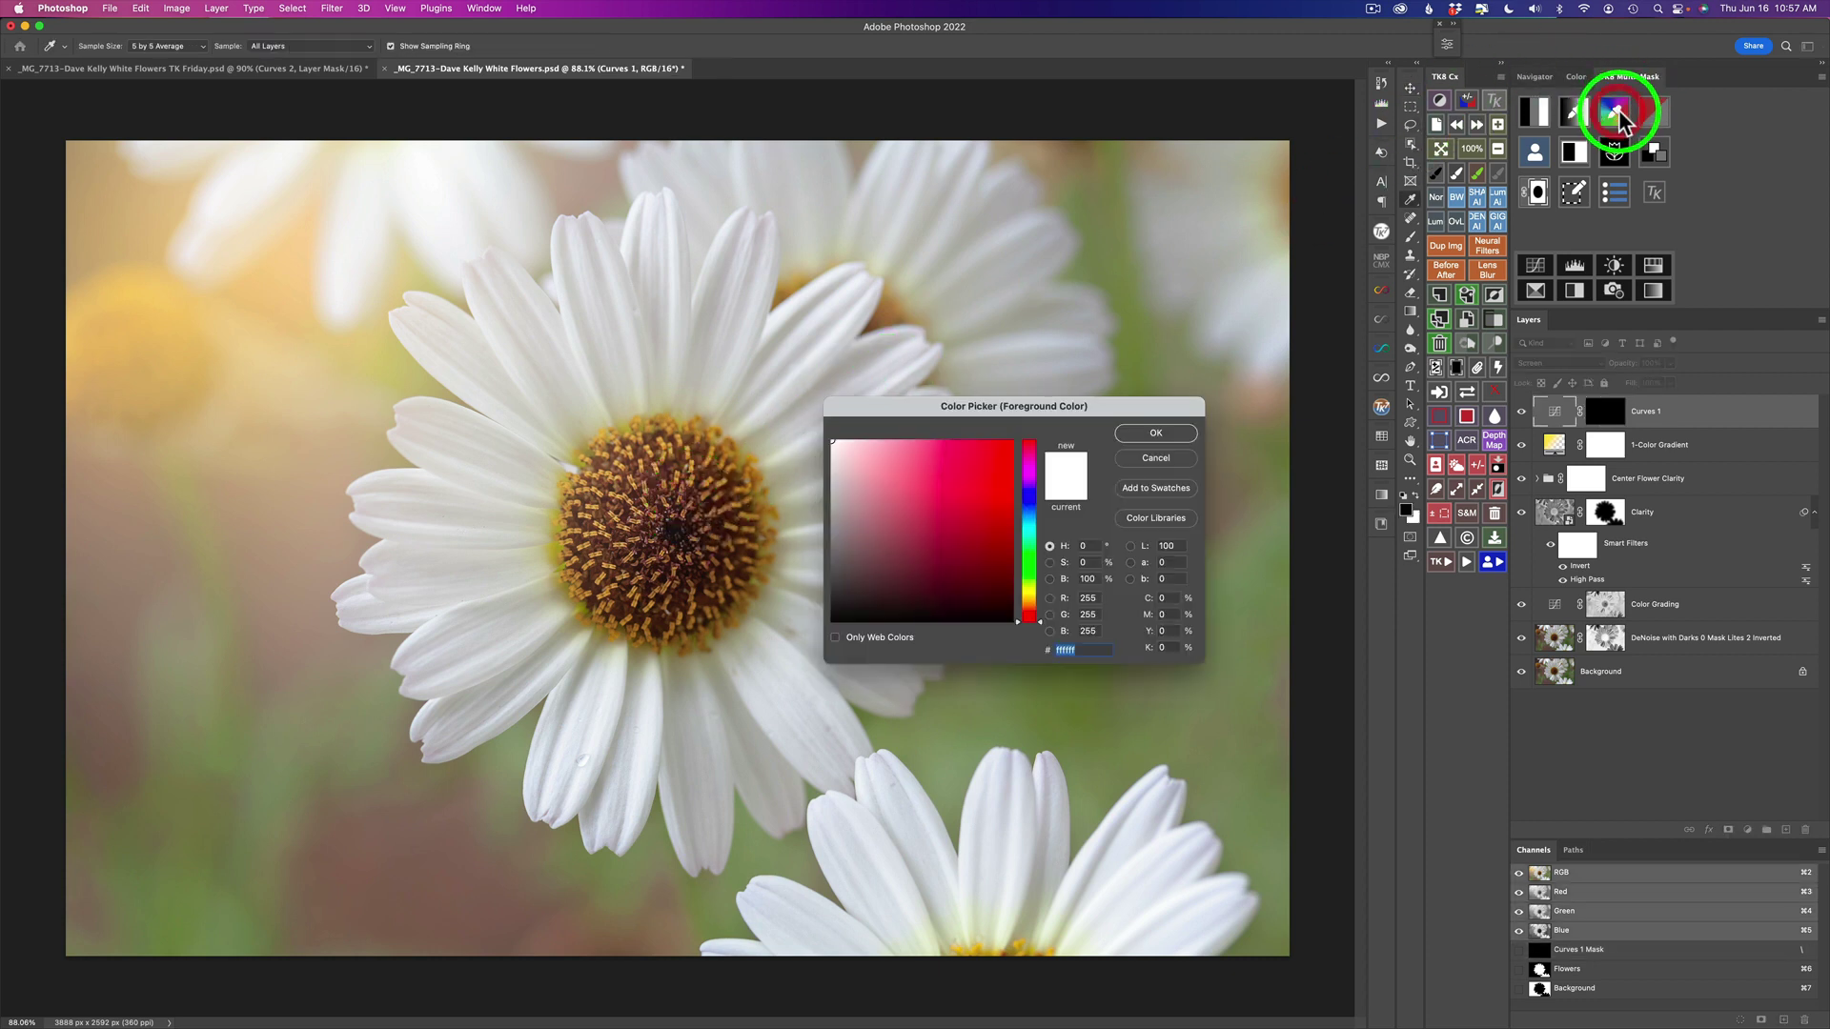
left_click(693, 462)
left_click(1143, 433)
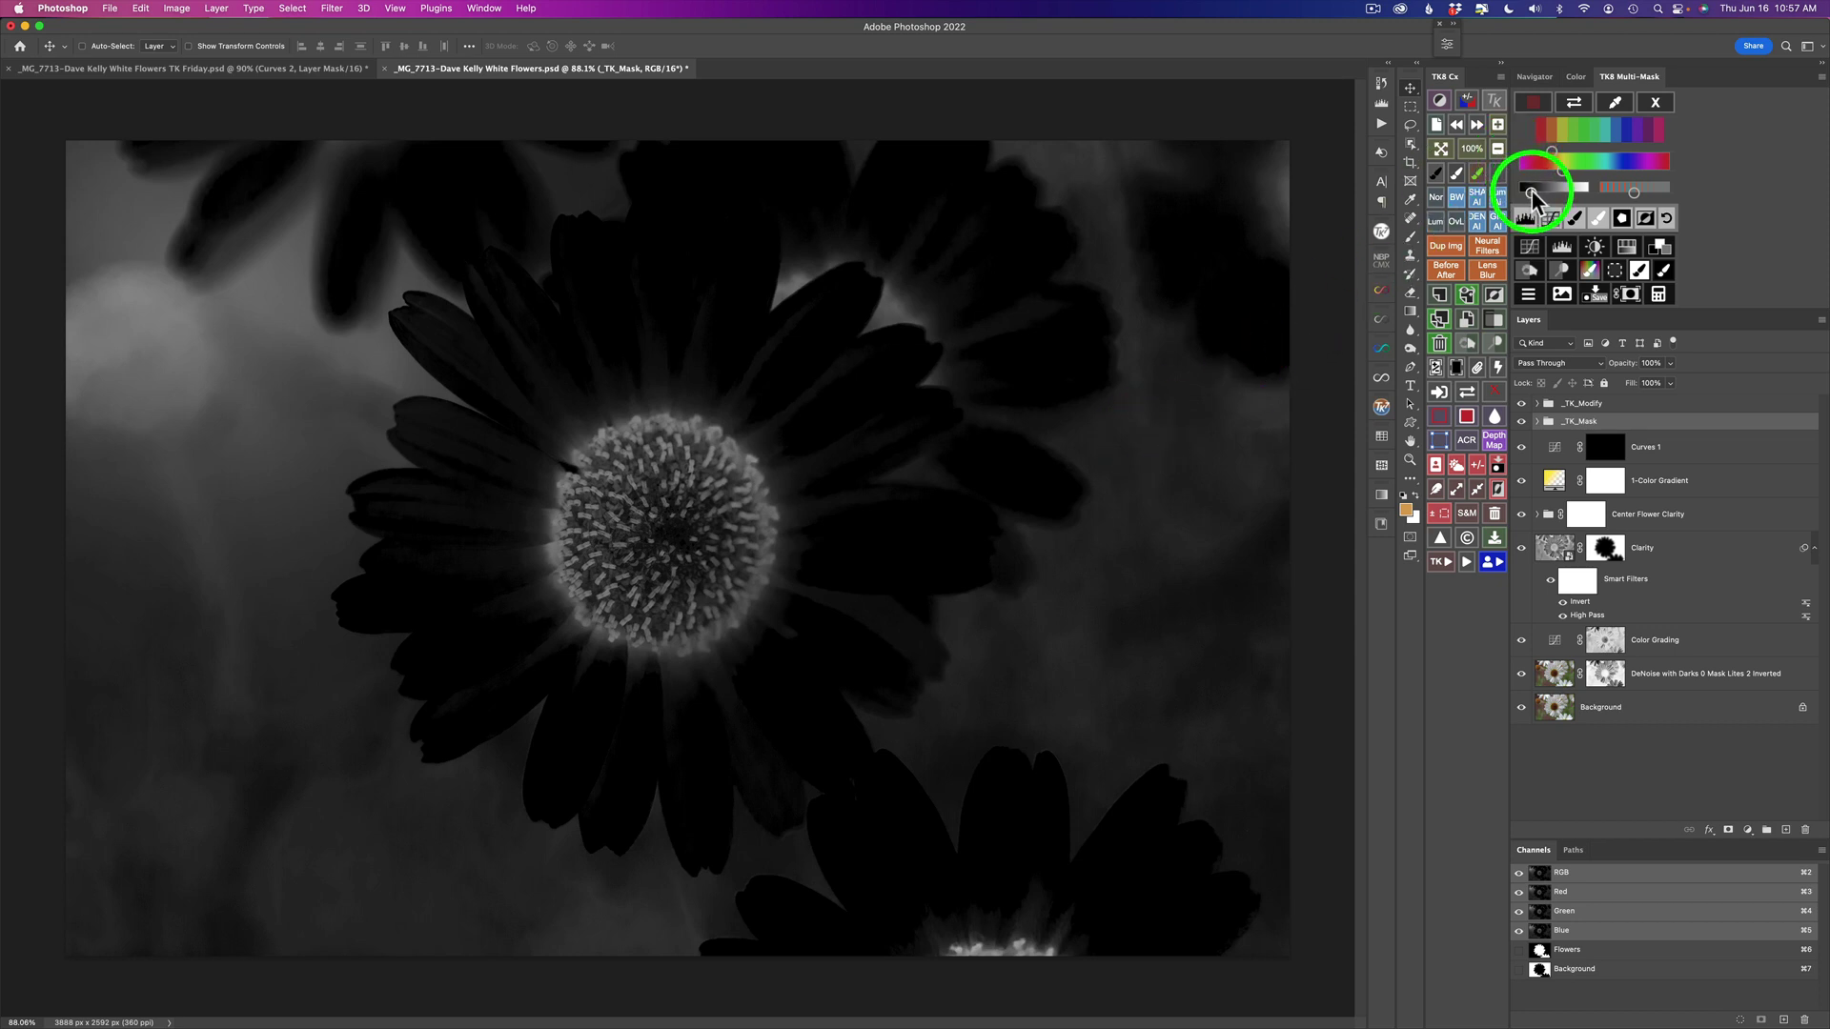
left_click_drag(1538, 192, 1559, 192)
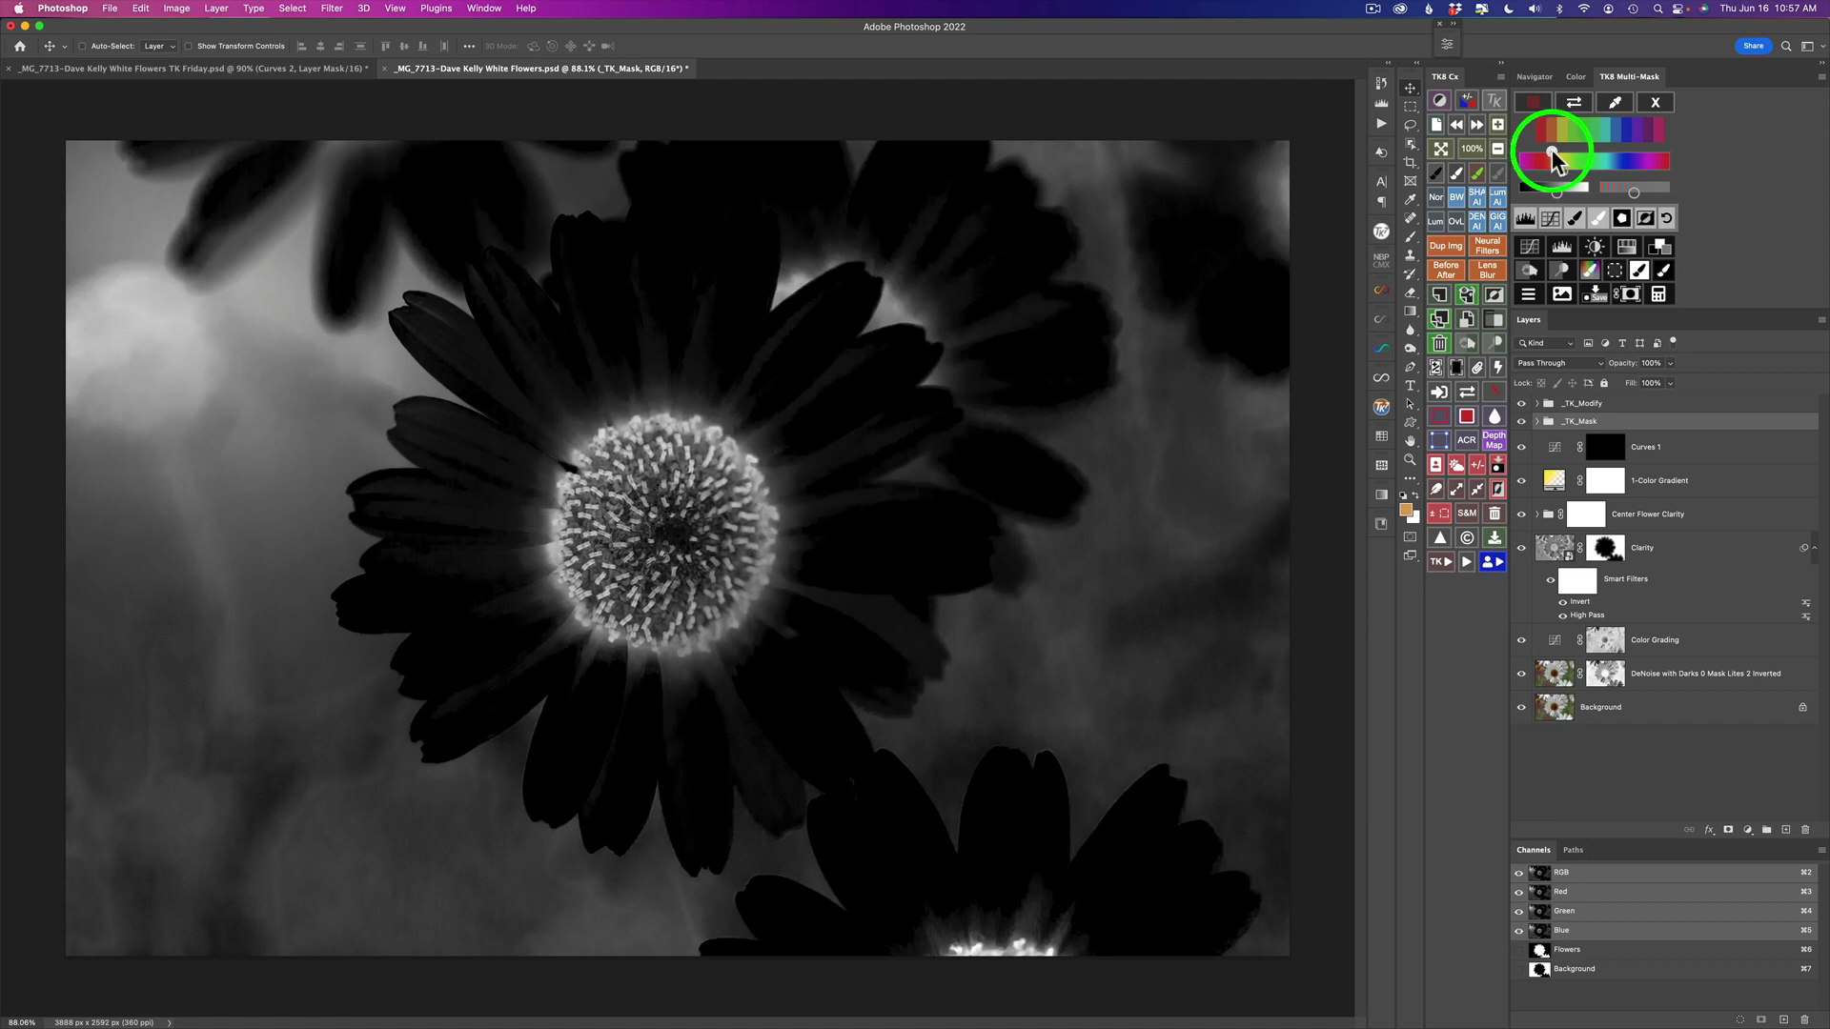
left_click(1555, 156)
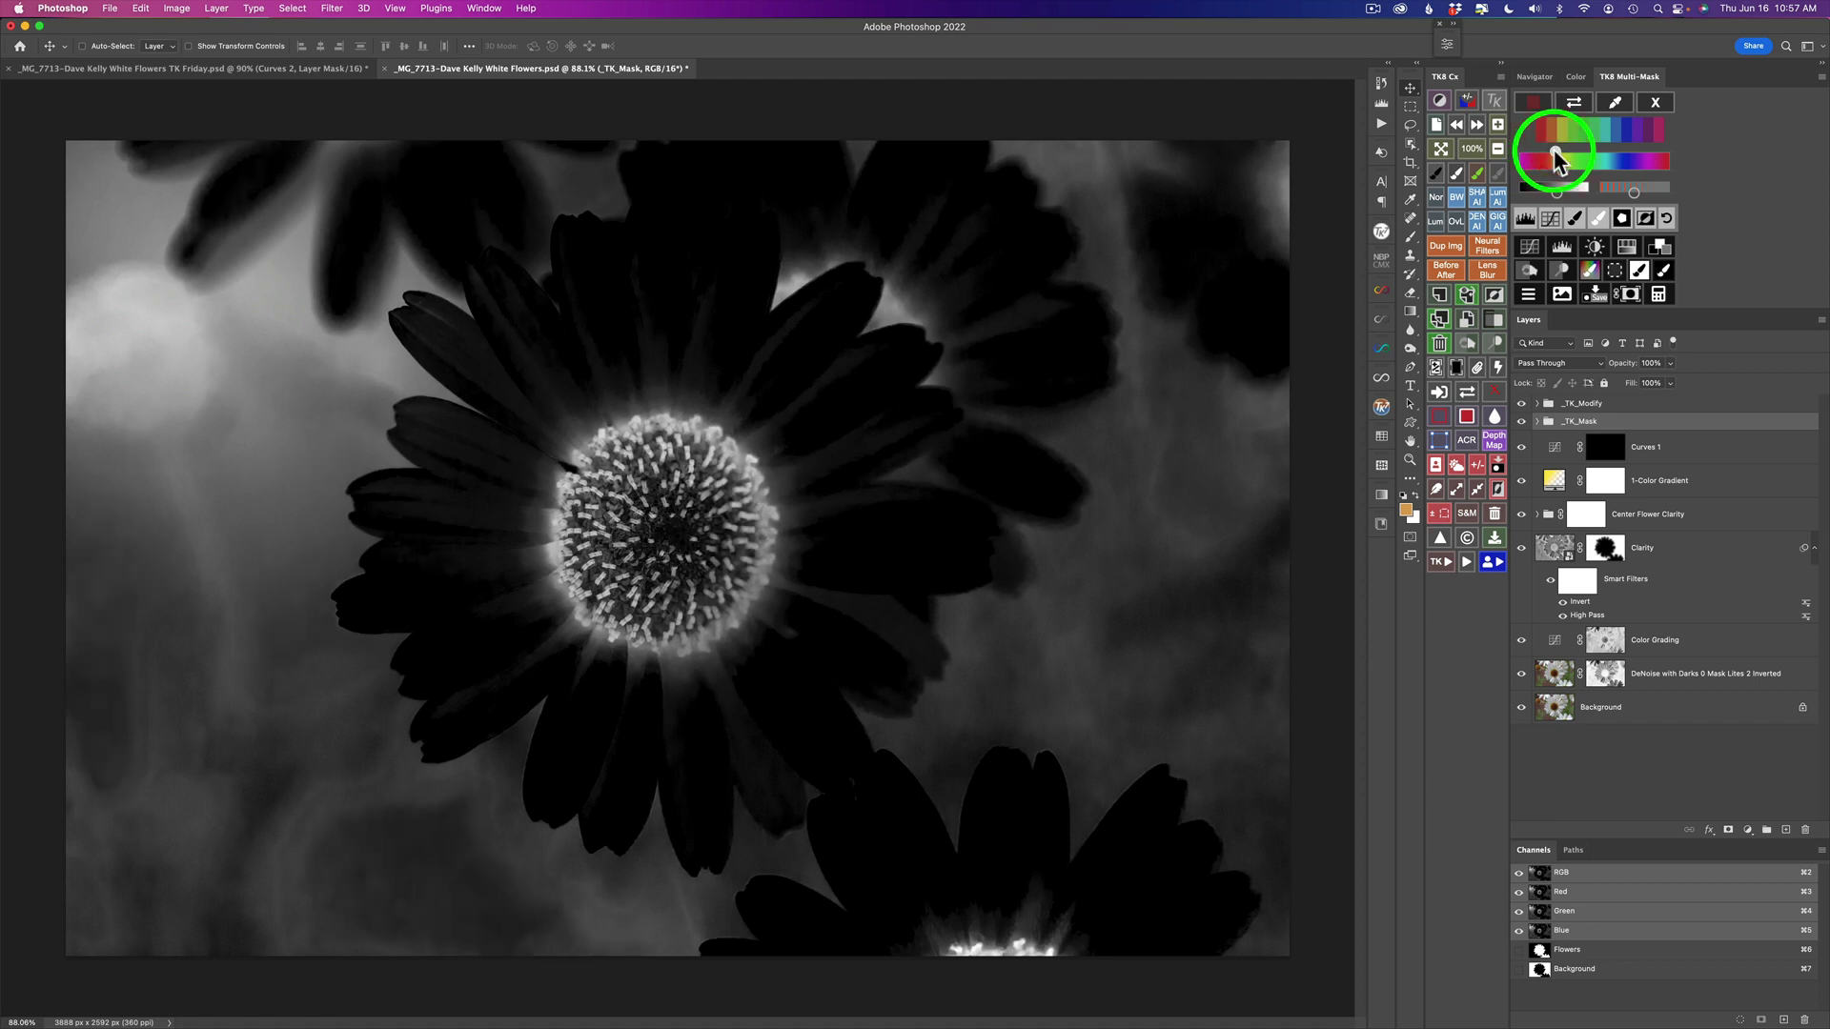
left_click_drag(1555, 157, 1564, 198)
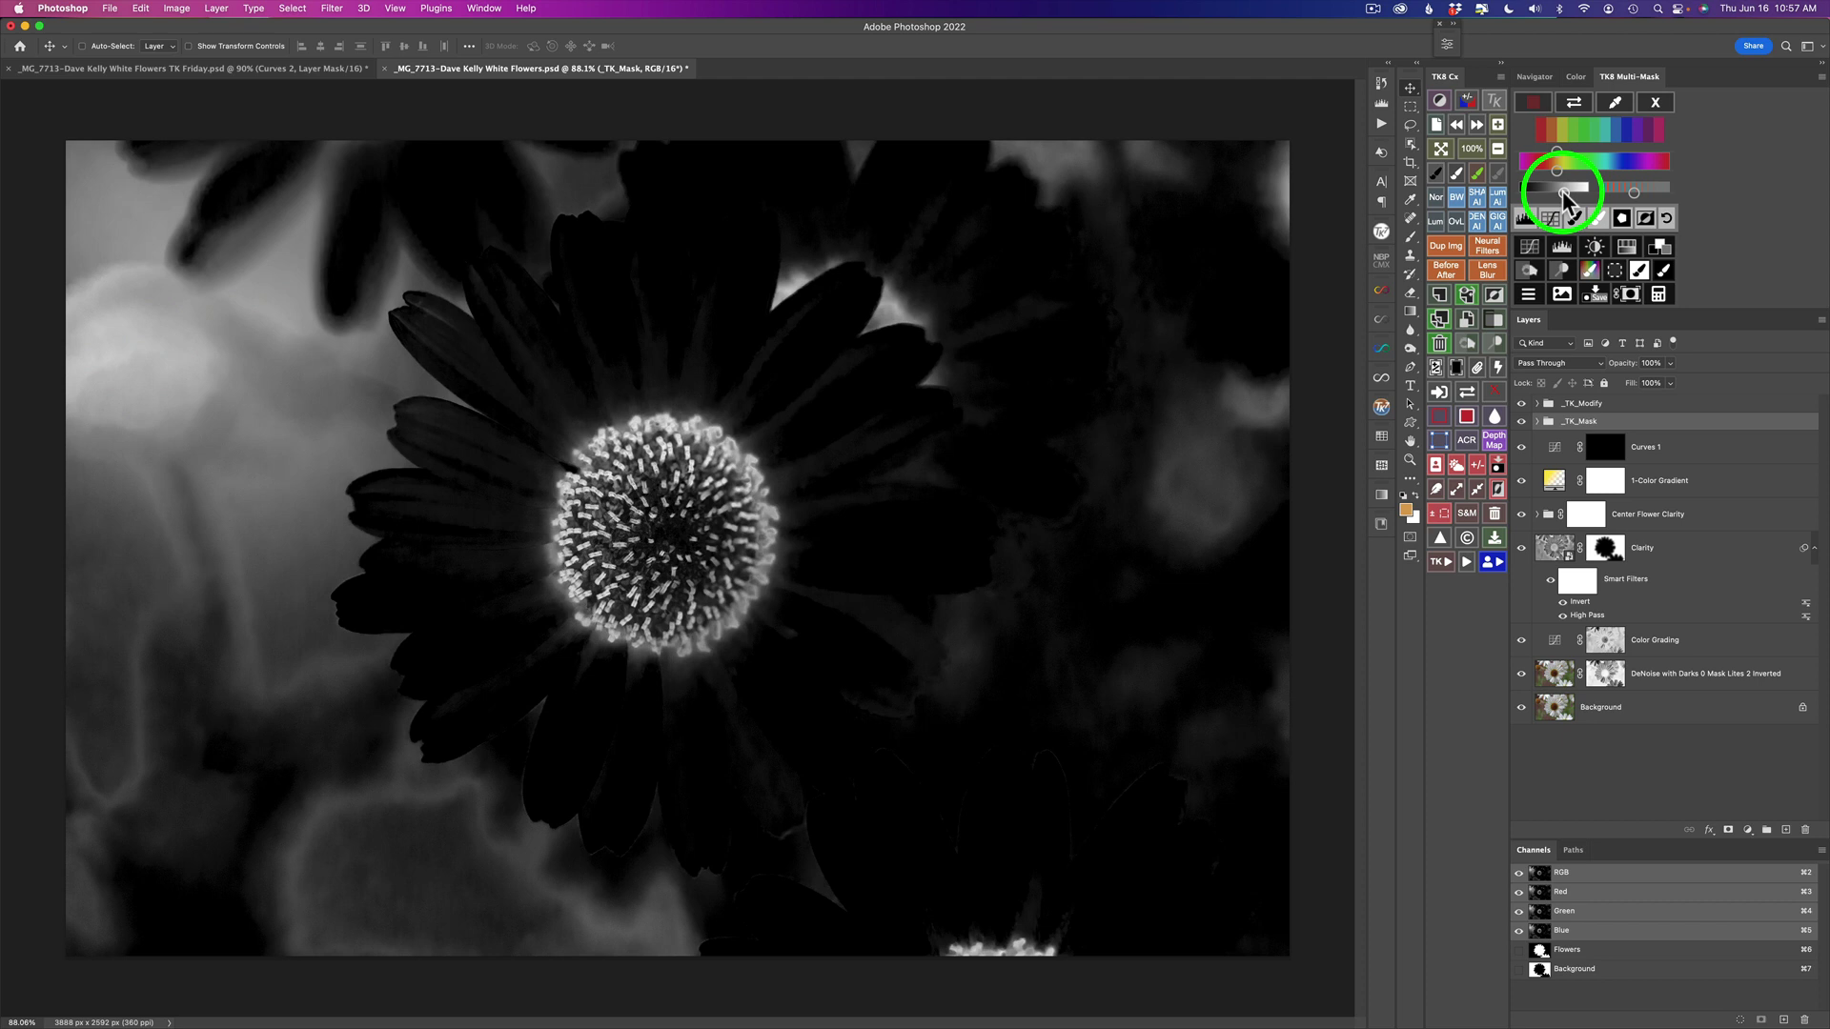
Step: Paint white through the color mask over the main flower's centre on the Curves 1 layer mask
left_click(1666, 273)
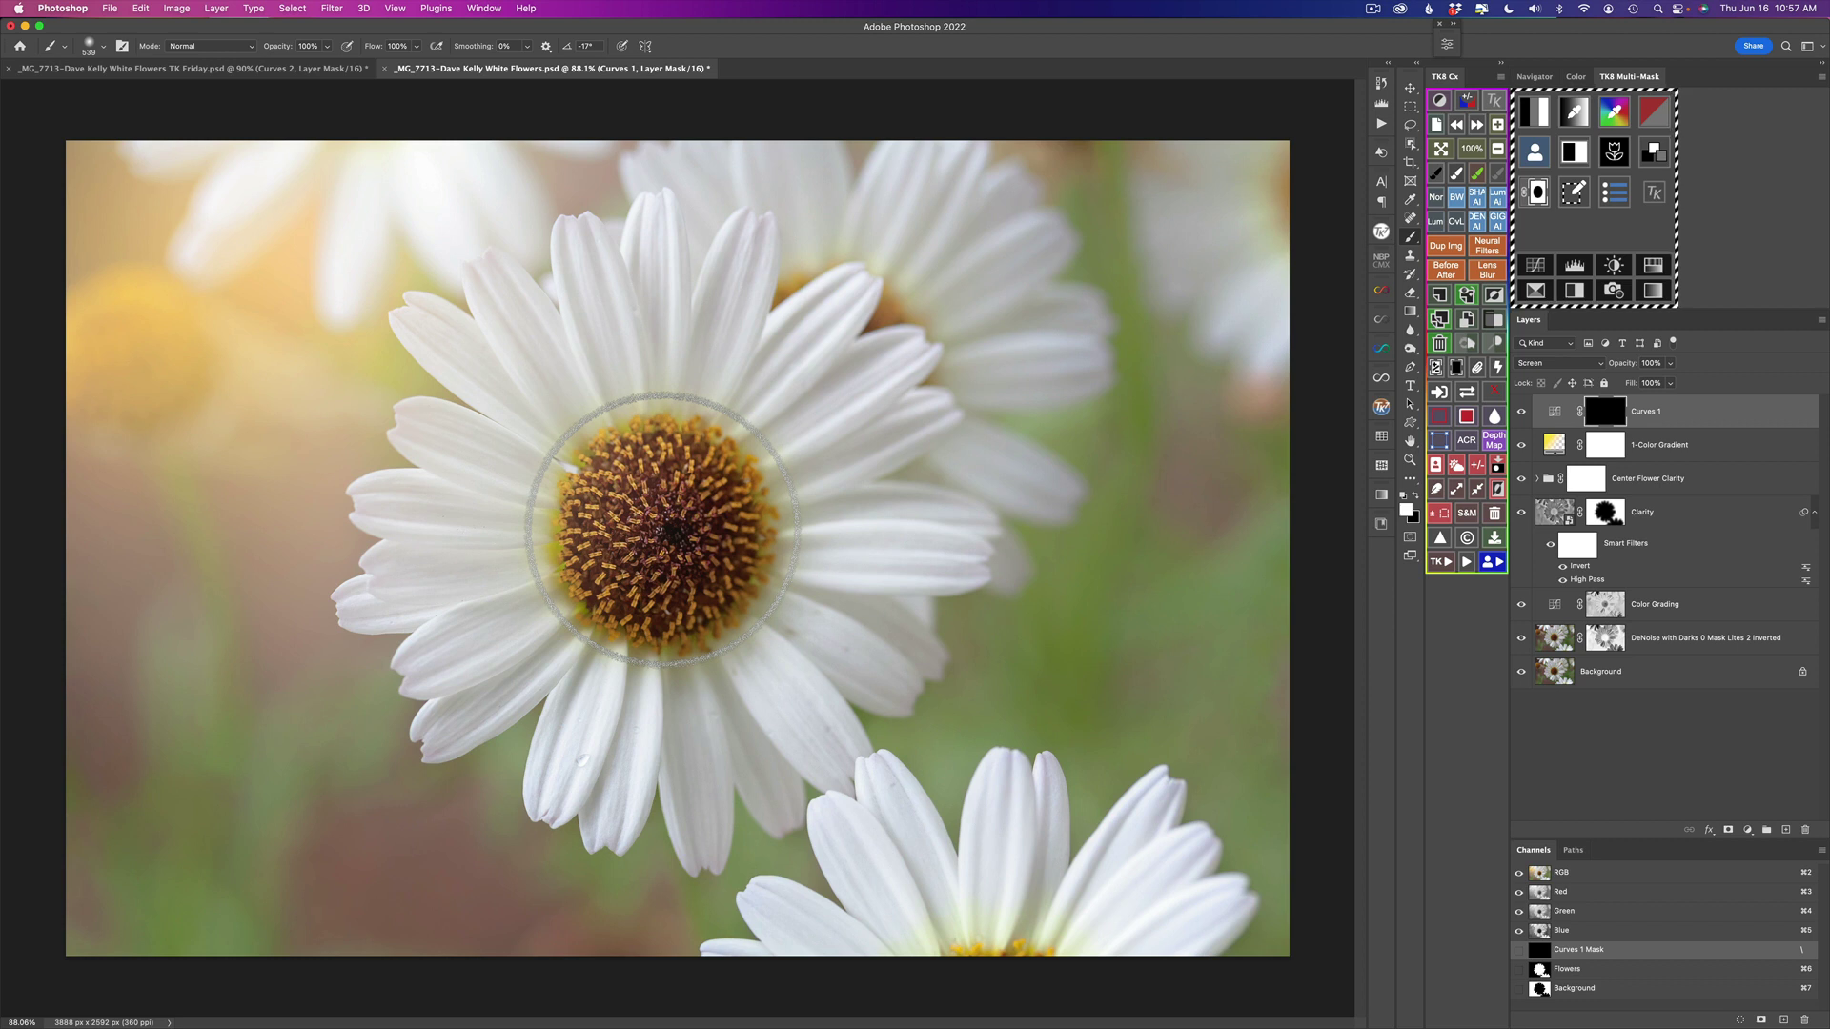
left_click(663, 529)
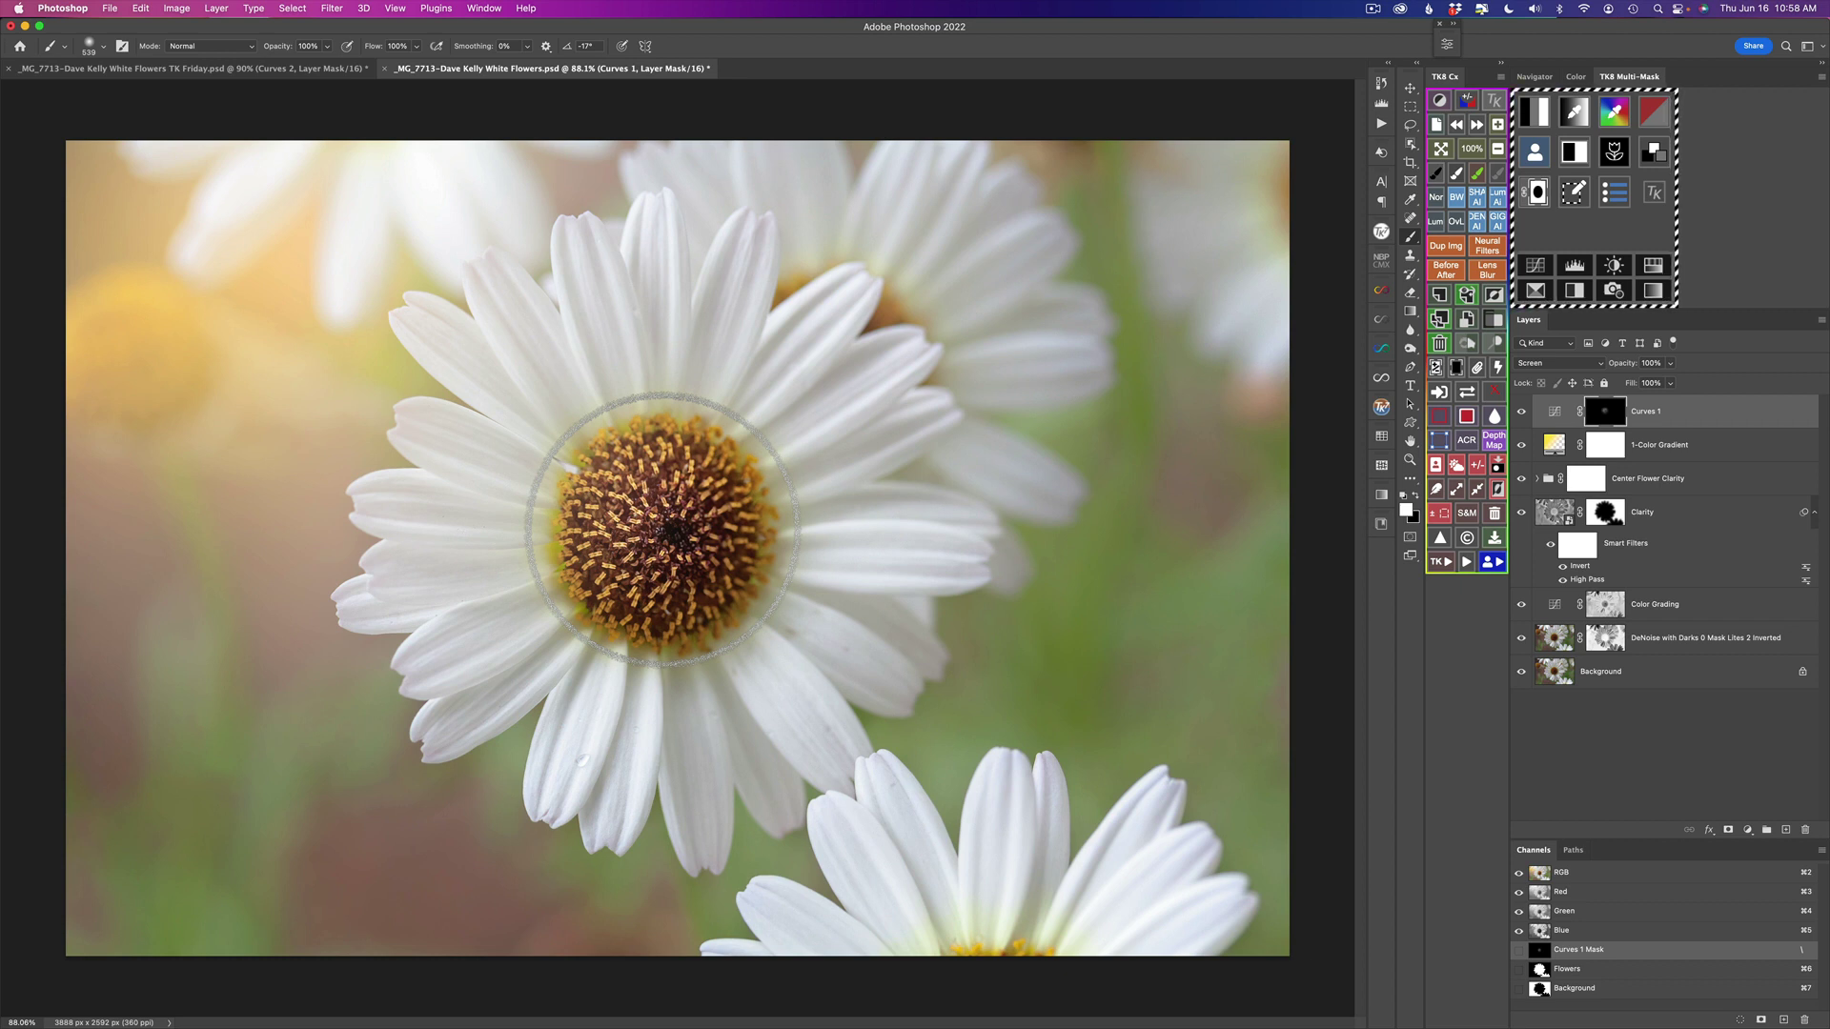
left_click(1455, 489)
Step: Inspect the Curves 1 mask on its own and compare the flower centre with the layer off and on
left_click(1621, 413)
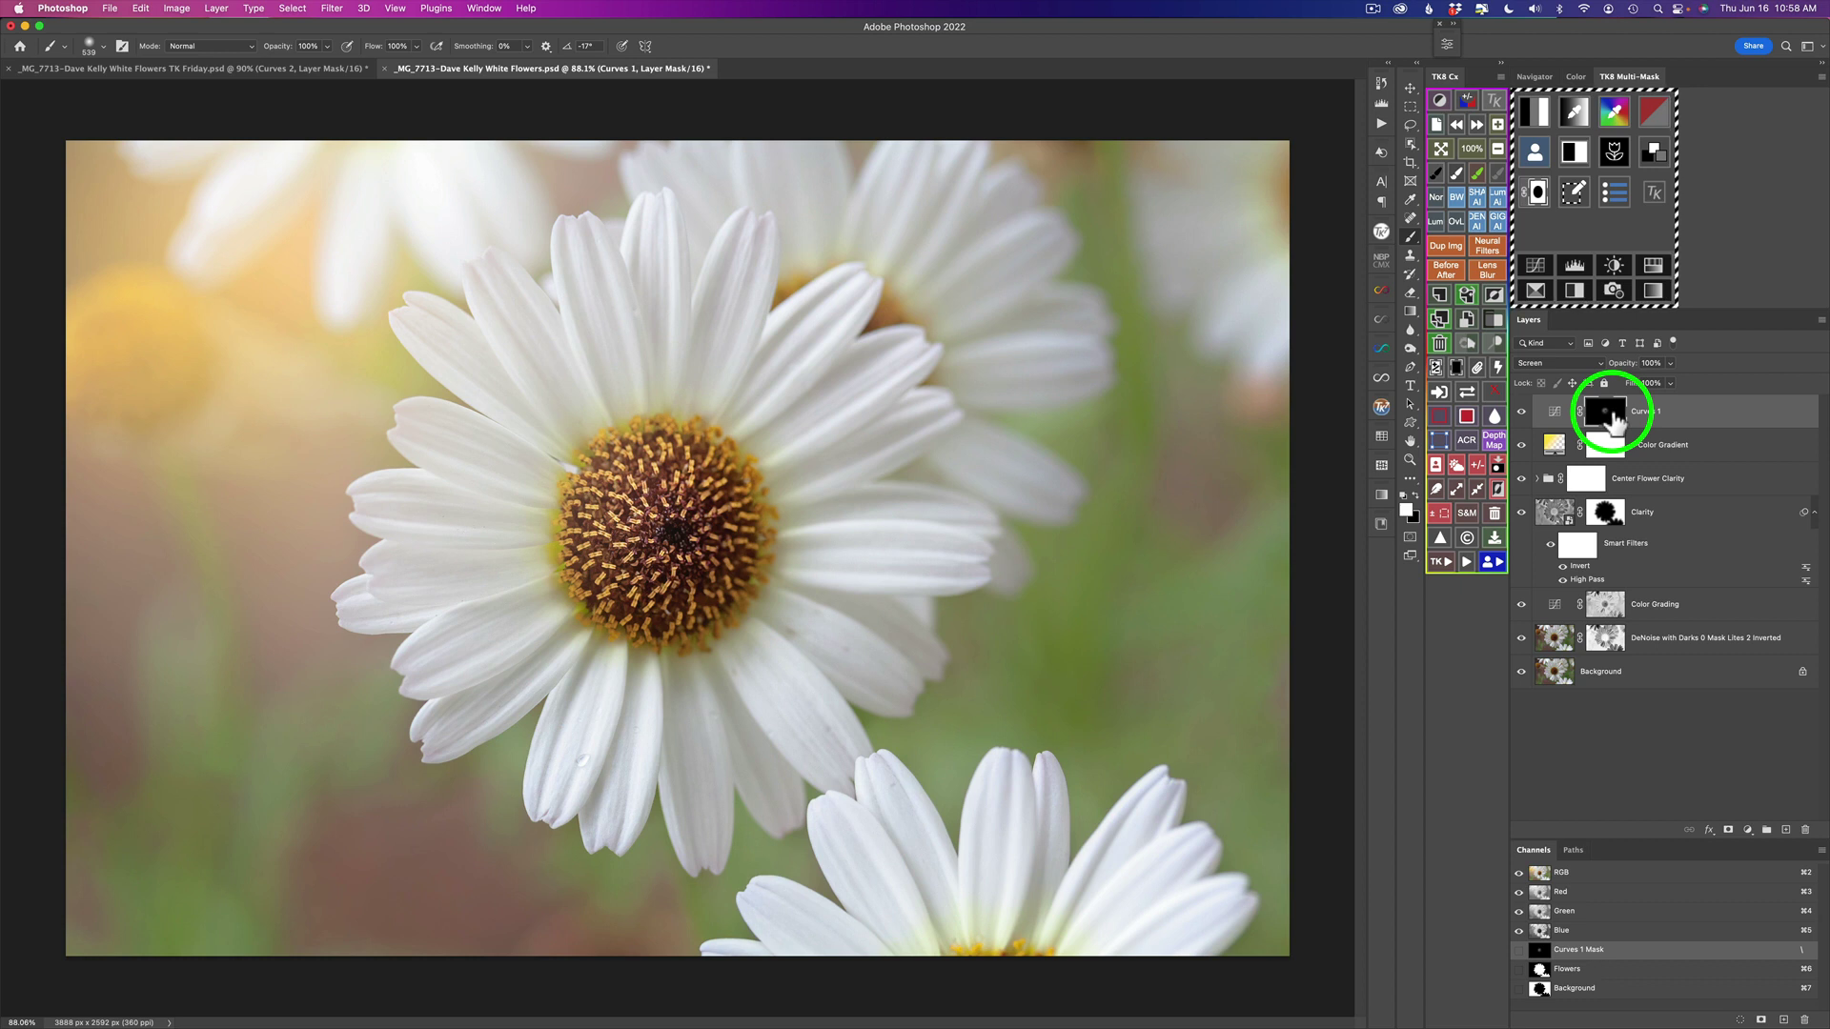
left_click(1467, 394)
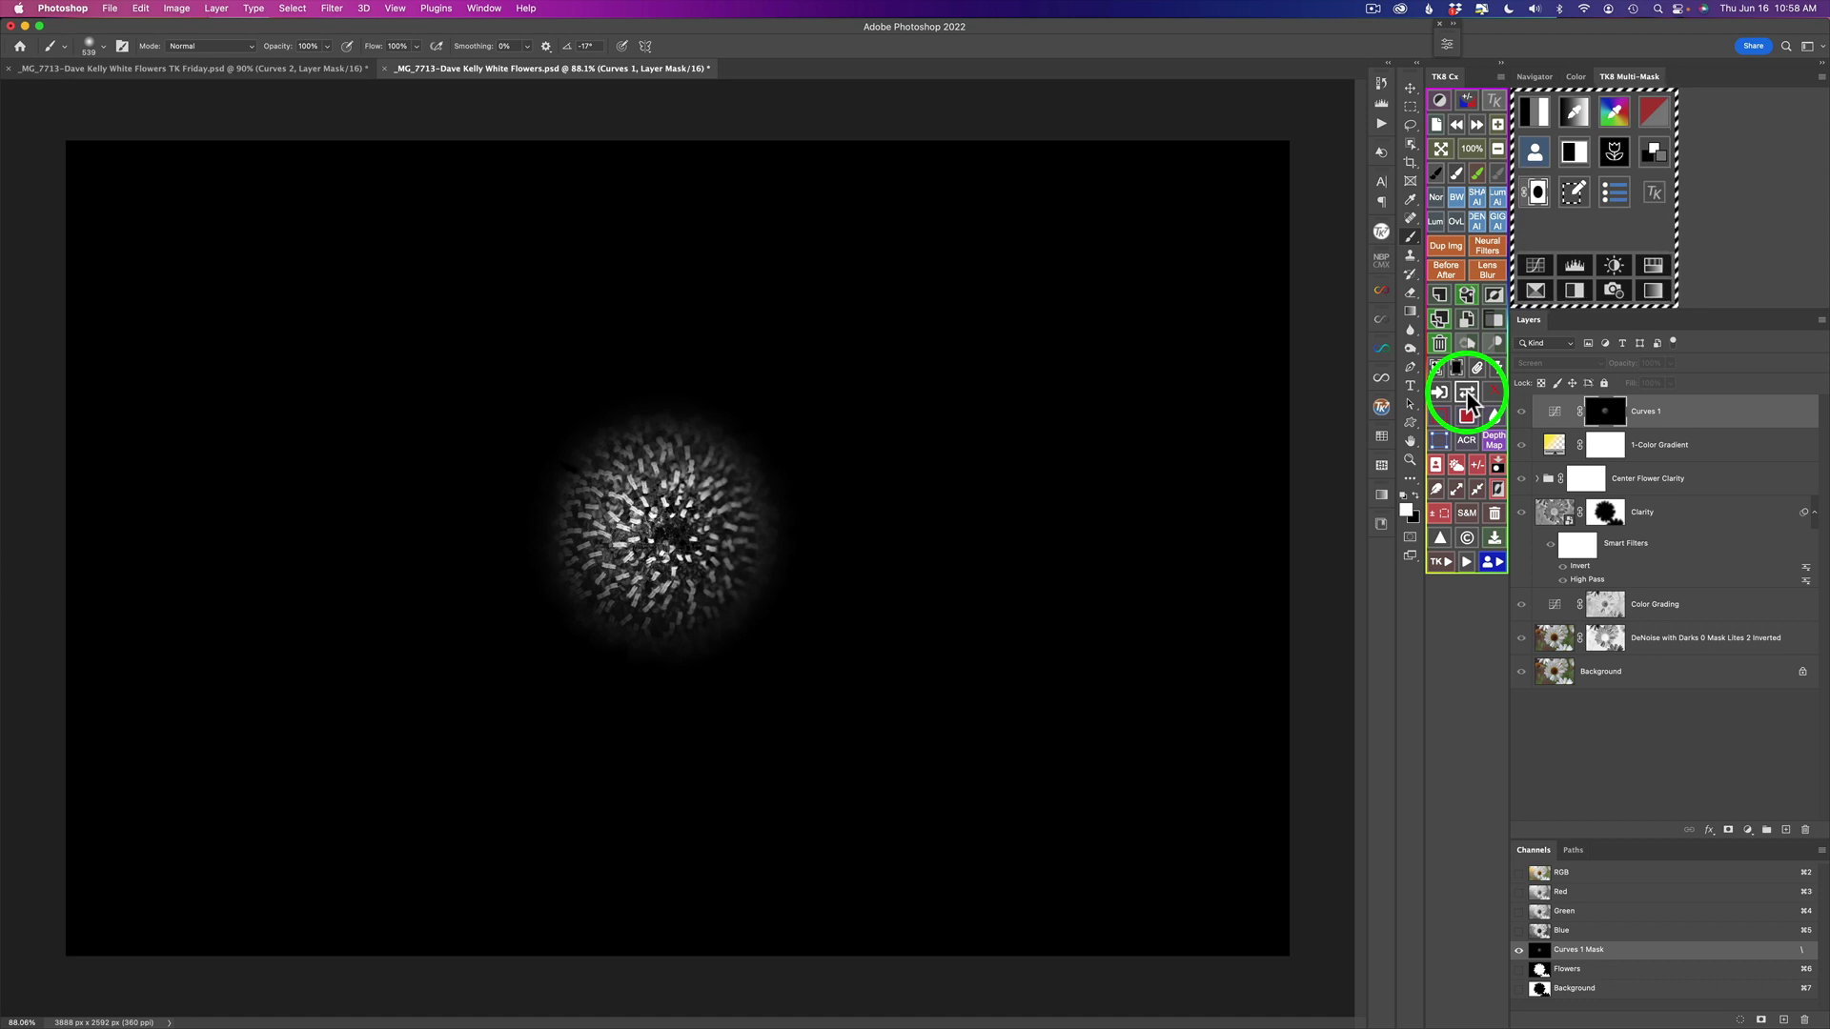
left_click(1467, 394)
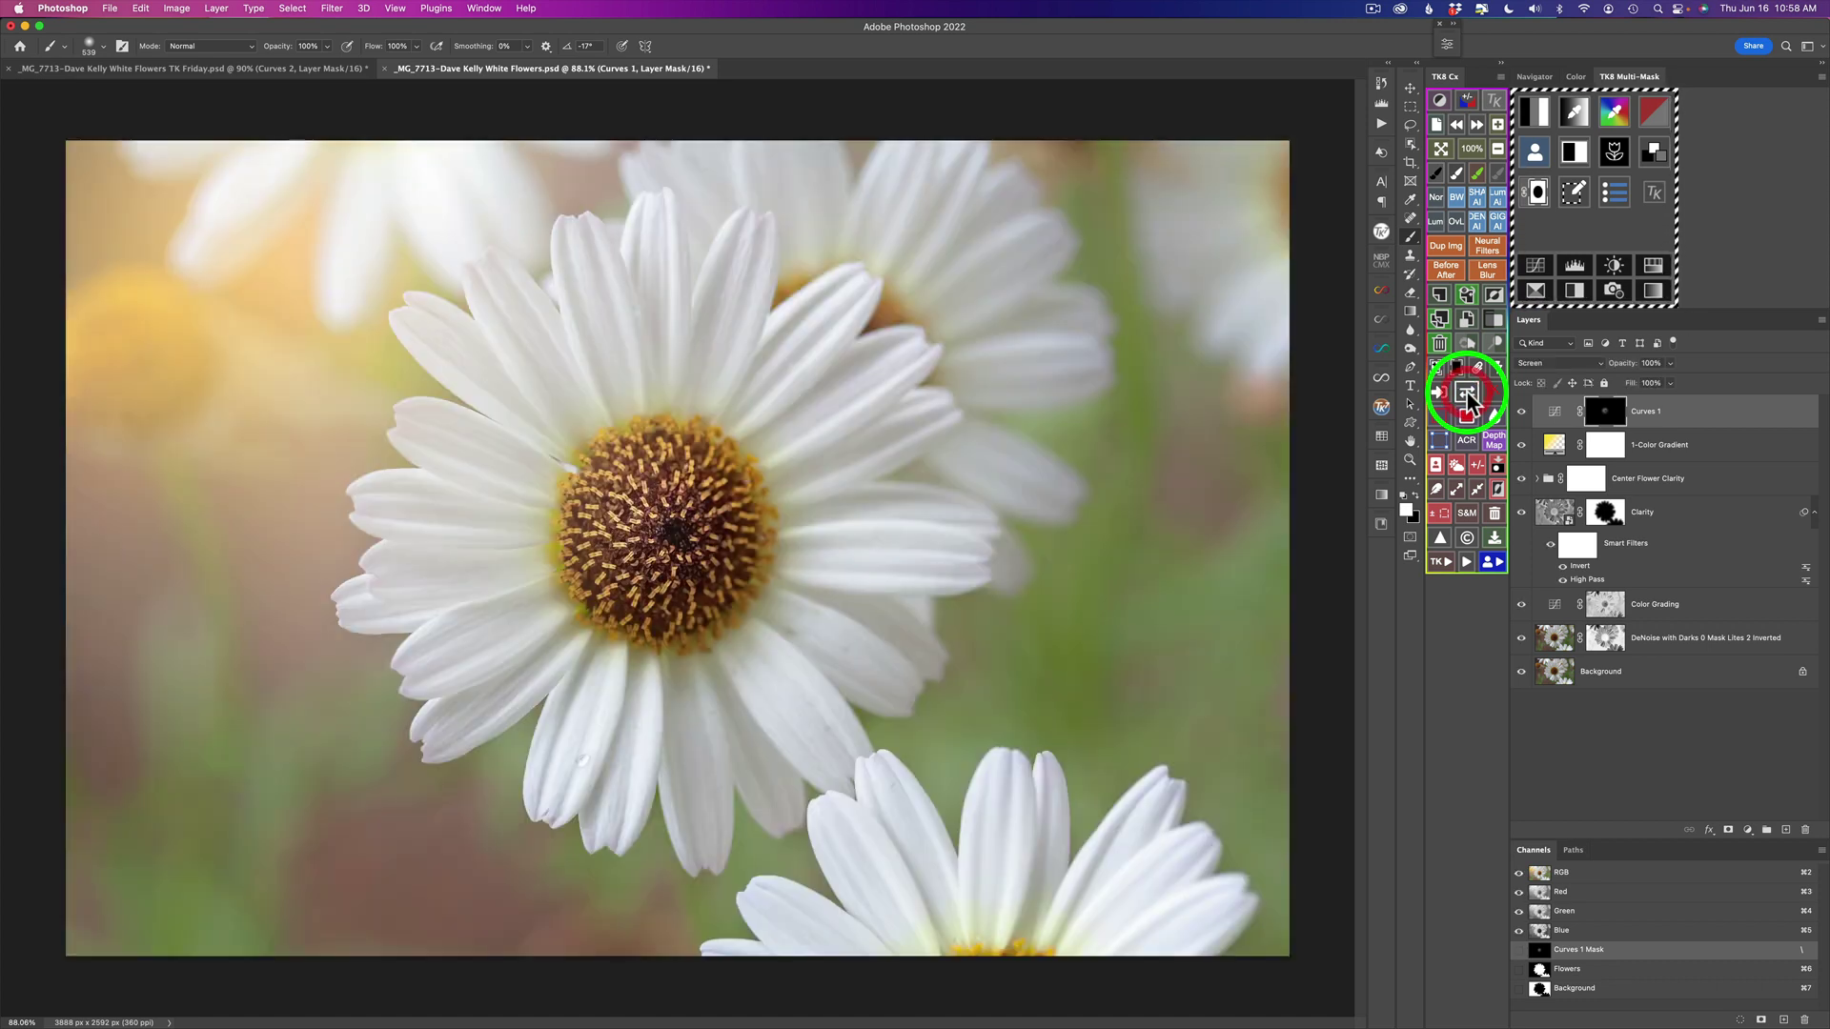
left_click(1523, 413)
left_click(1523, 413)
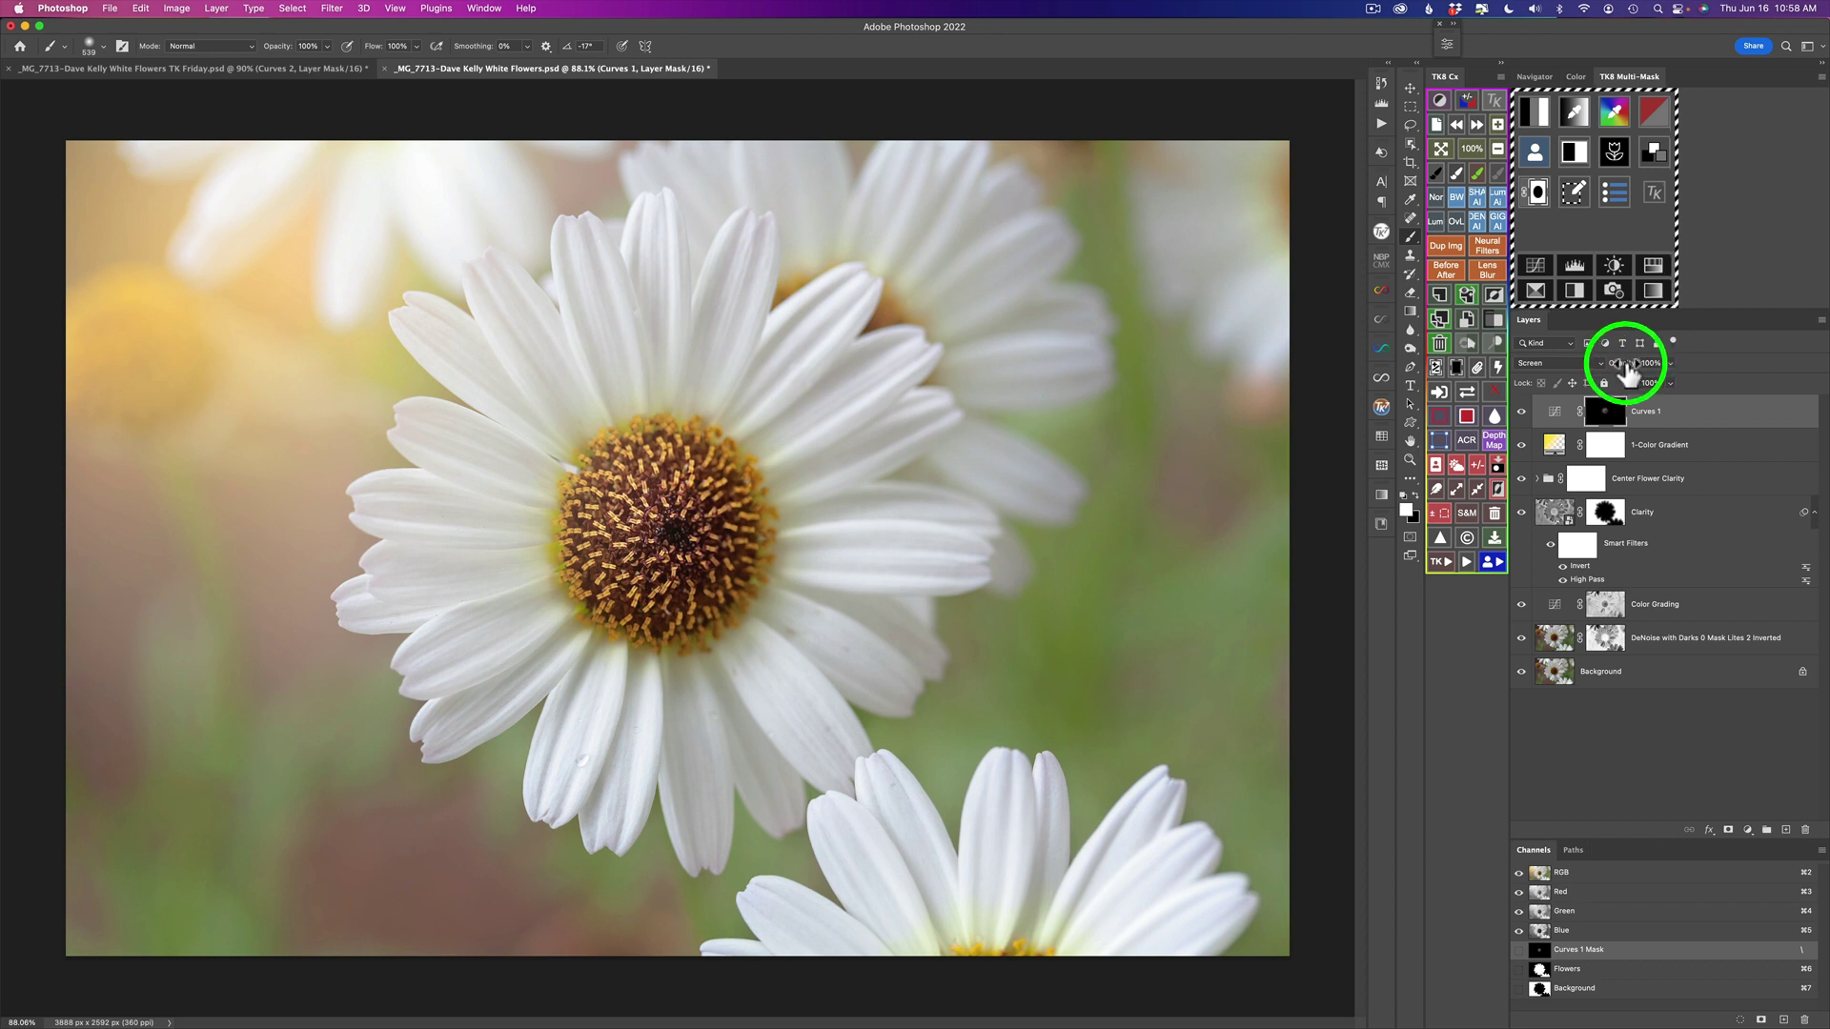
Step: Lower the Curves 1 layer's opacity to 85%, compare it off and on, and switch to the Move tool
left_click_drag(1627, 375, 1616, 373)
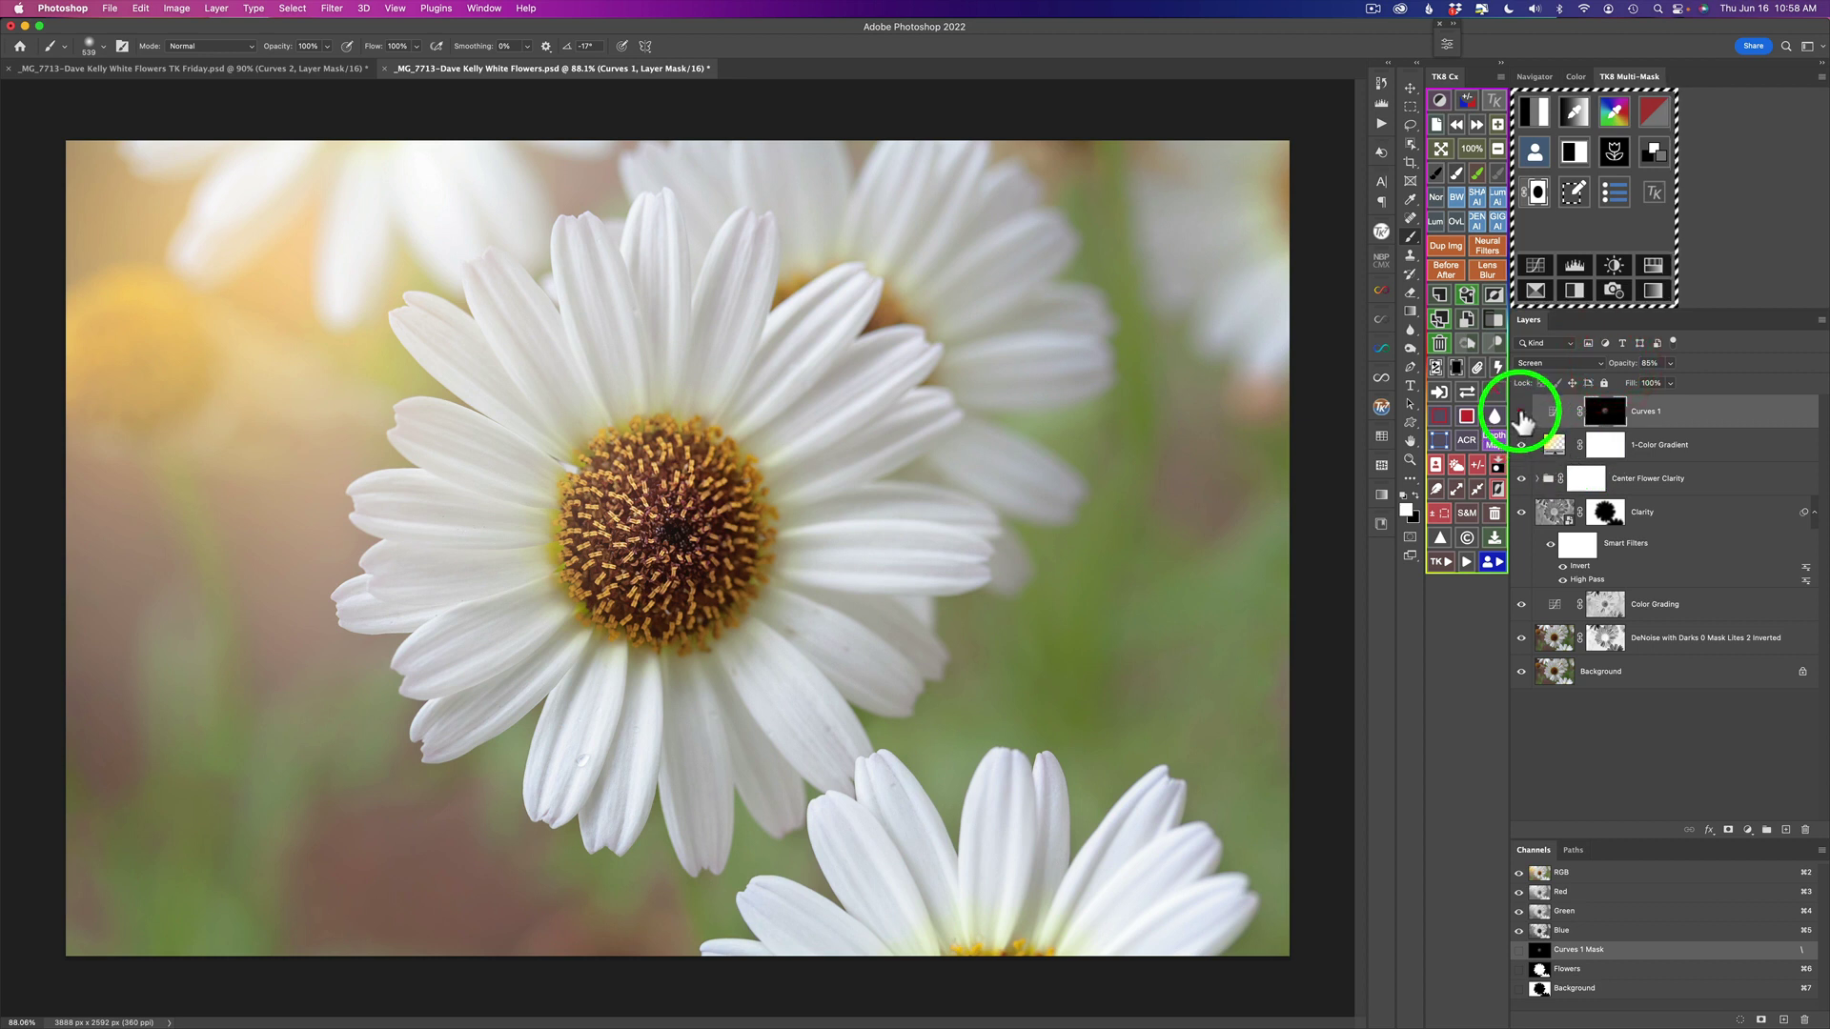
left_click(1522, 416)
left_click(1522, 416)
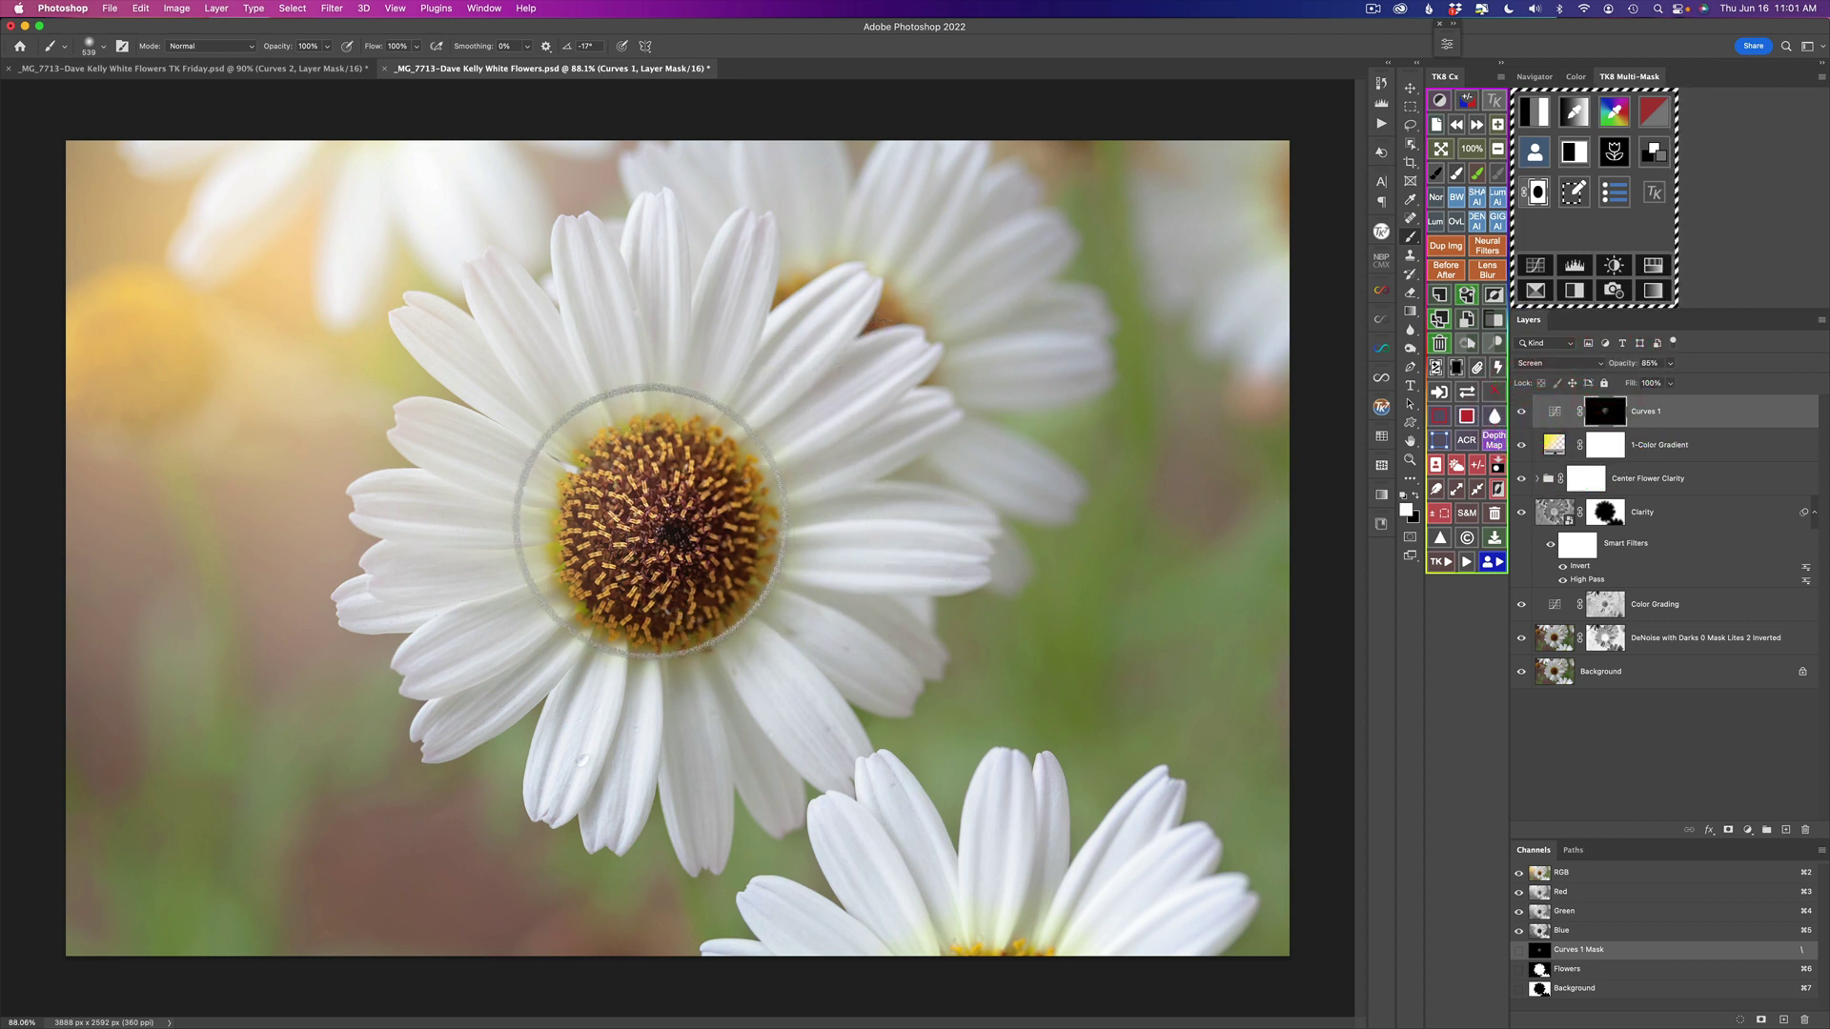
key("v")
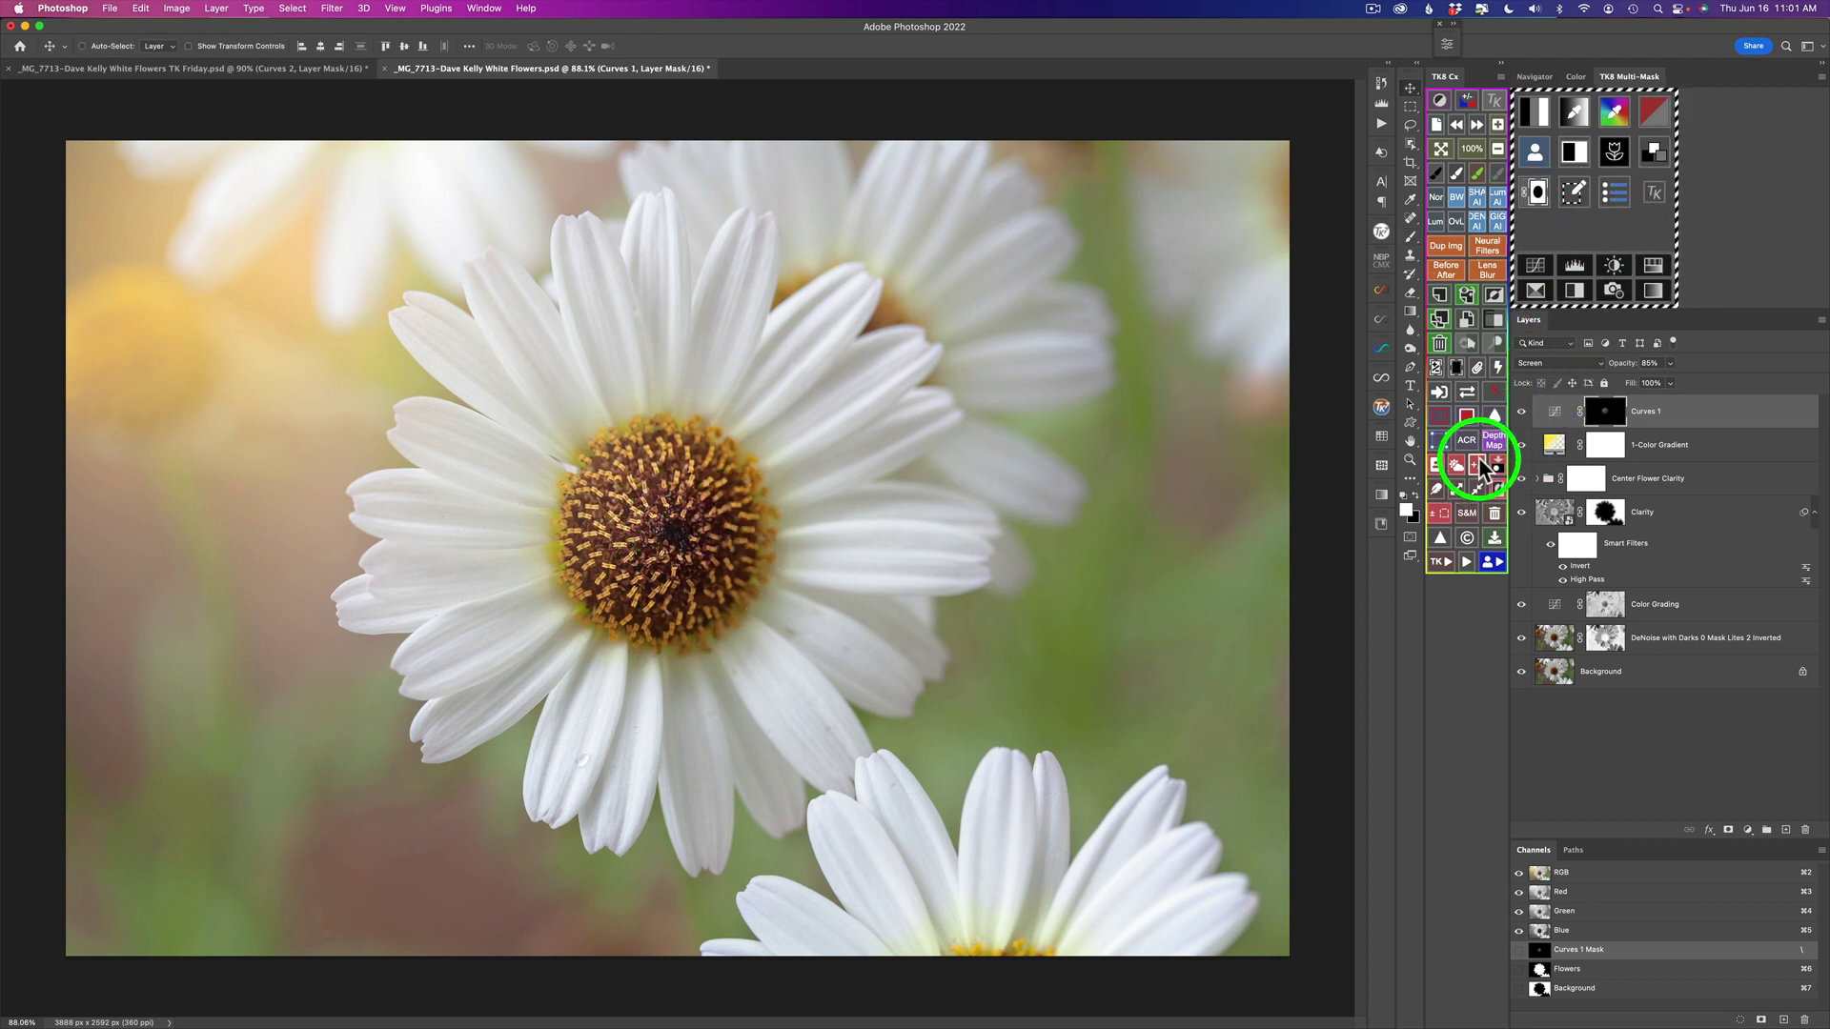
Step: Add a Hue/Saturation layer clipped to Curves 1 and strongly raise its saturation to enrich the flower centre
left_click(1654, 267)
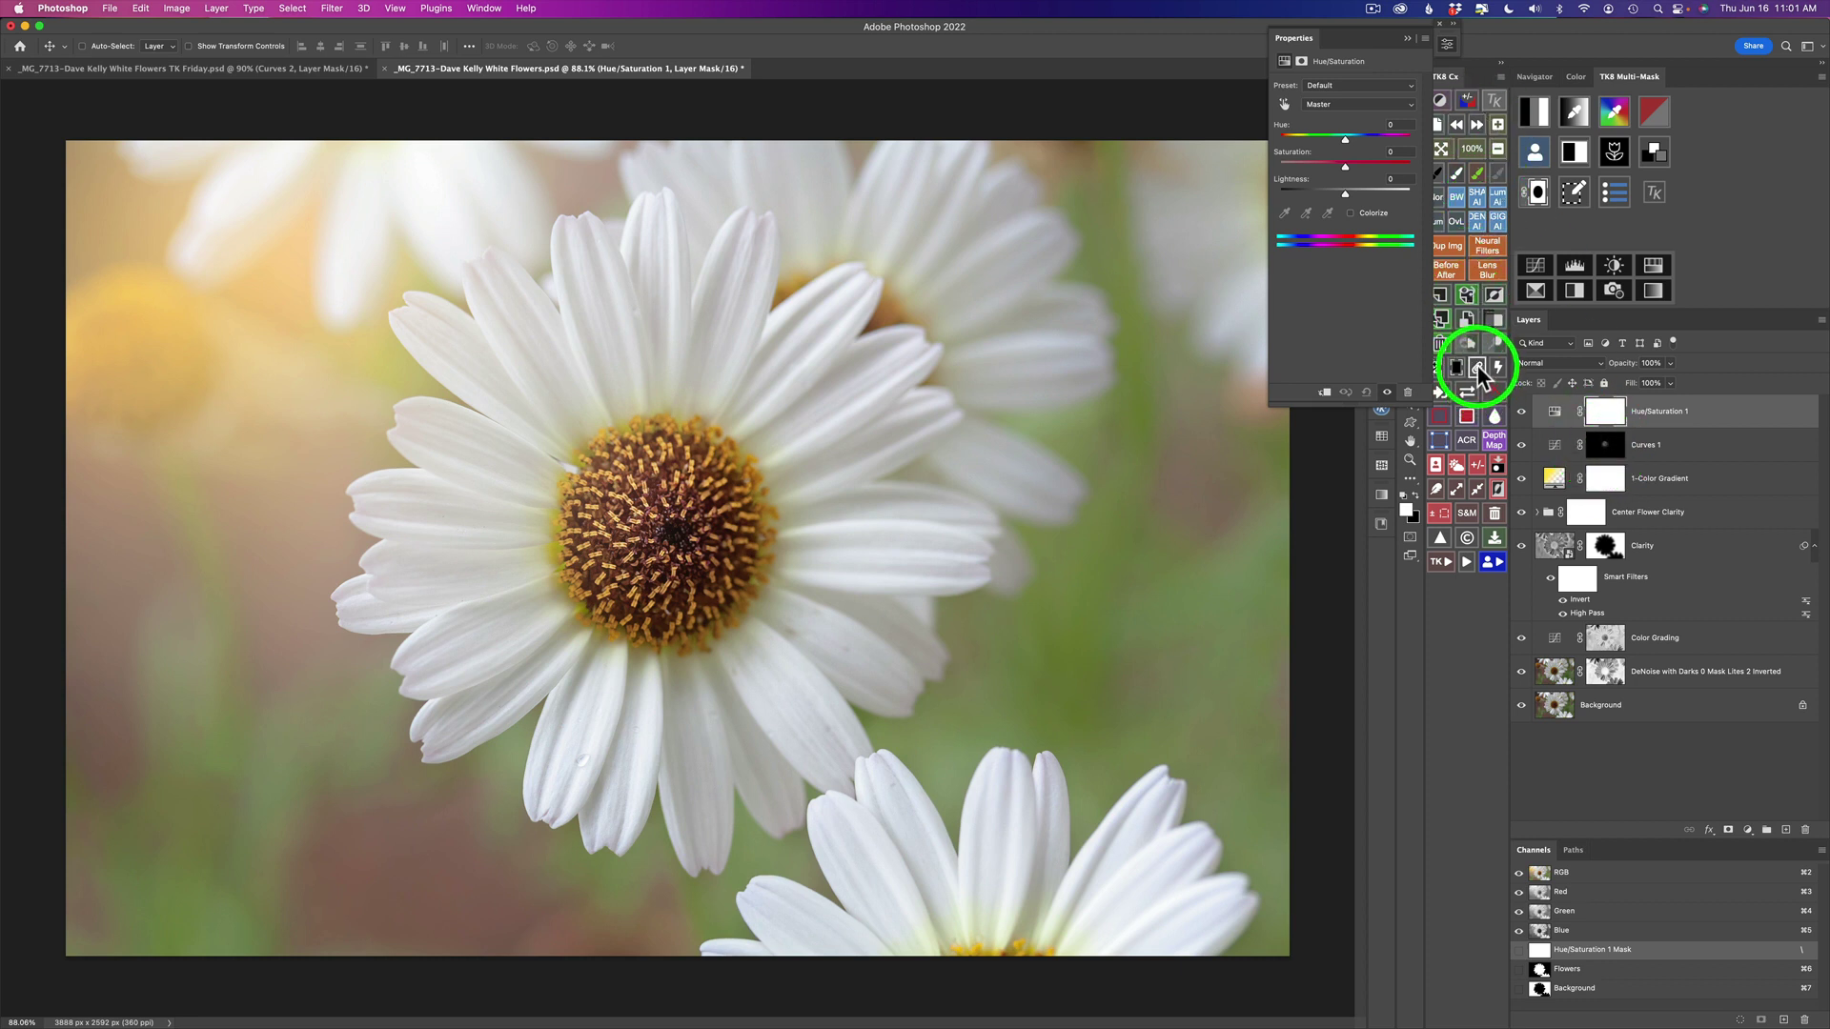
left_click(1478, 368)
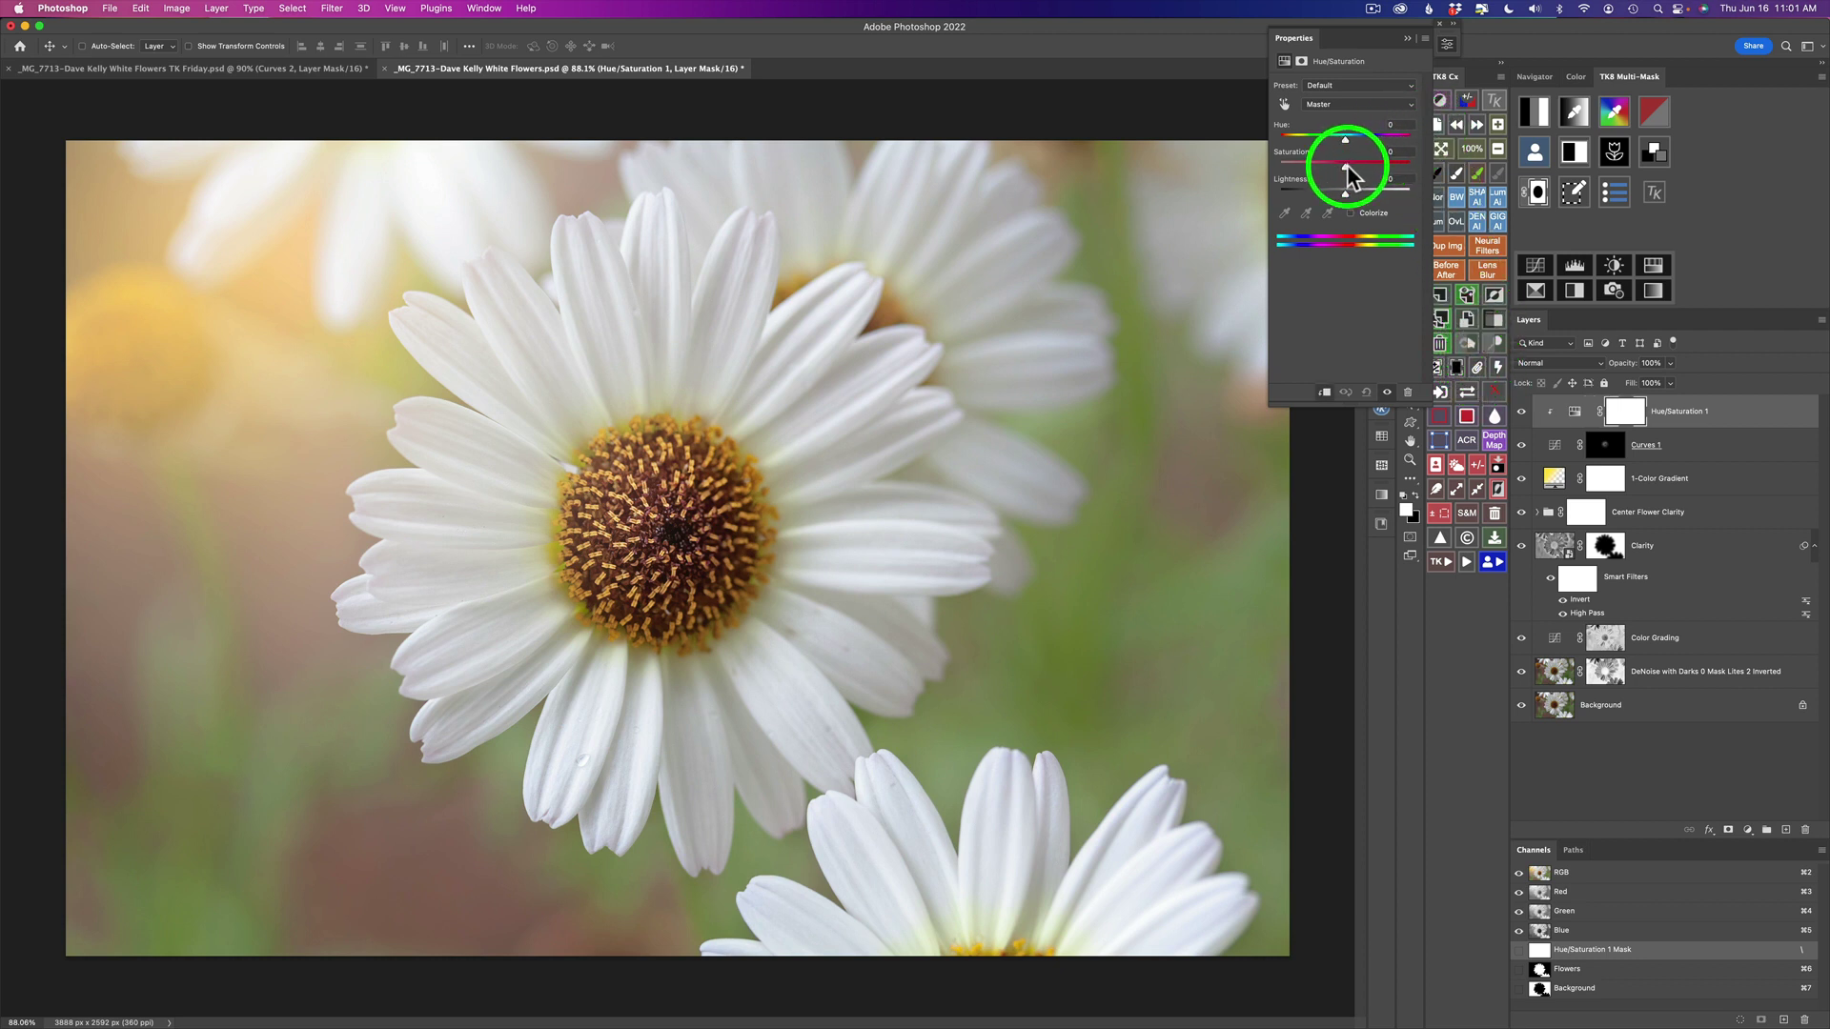
left_click_drag(1346, 164, 1373, 169)
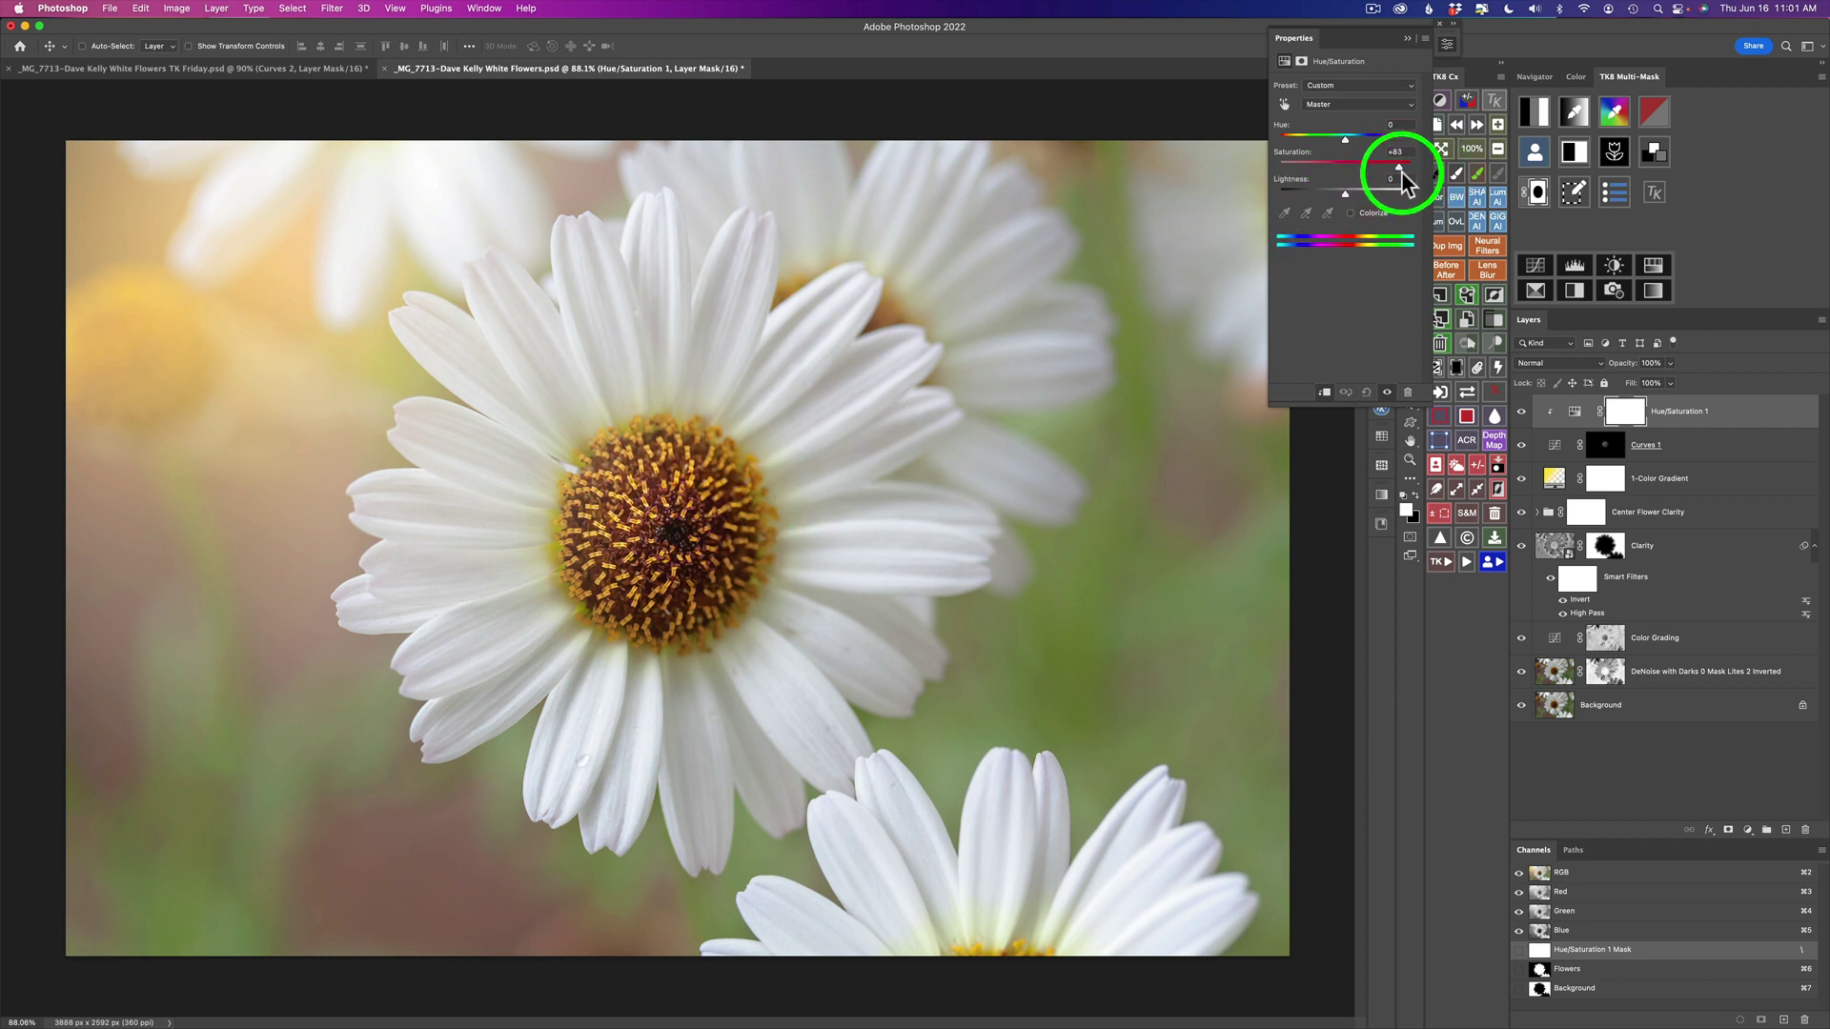
left_click_drag(1398, 168, 1388, 169)
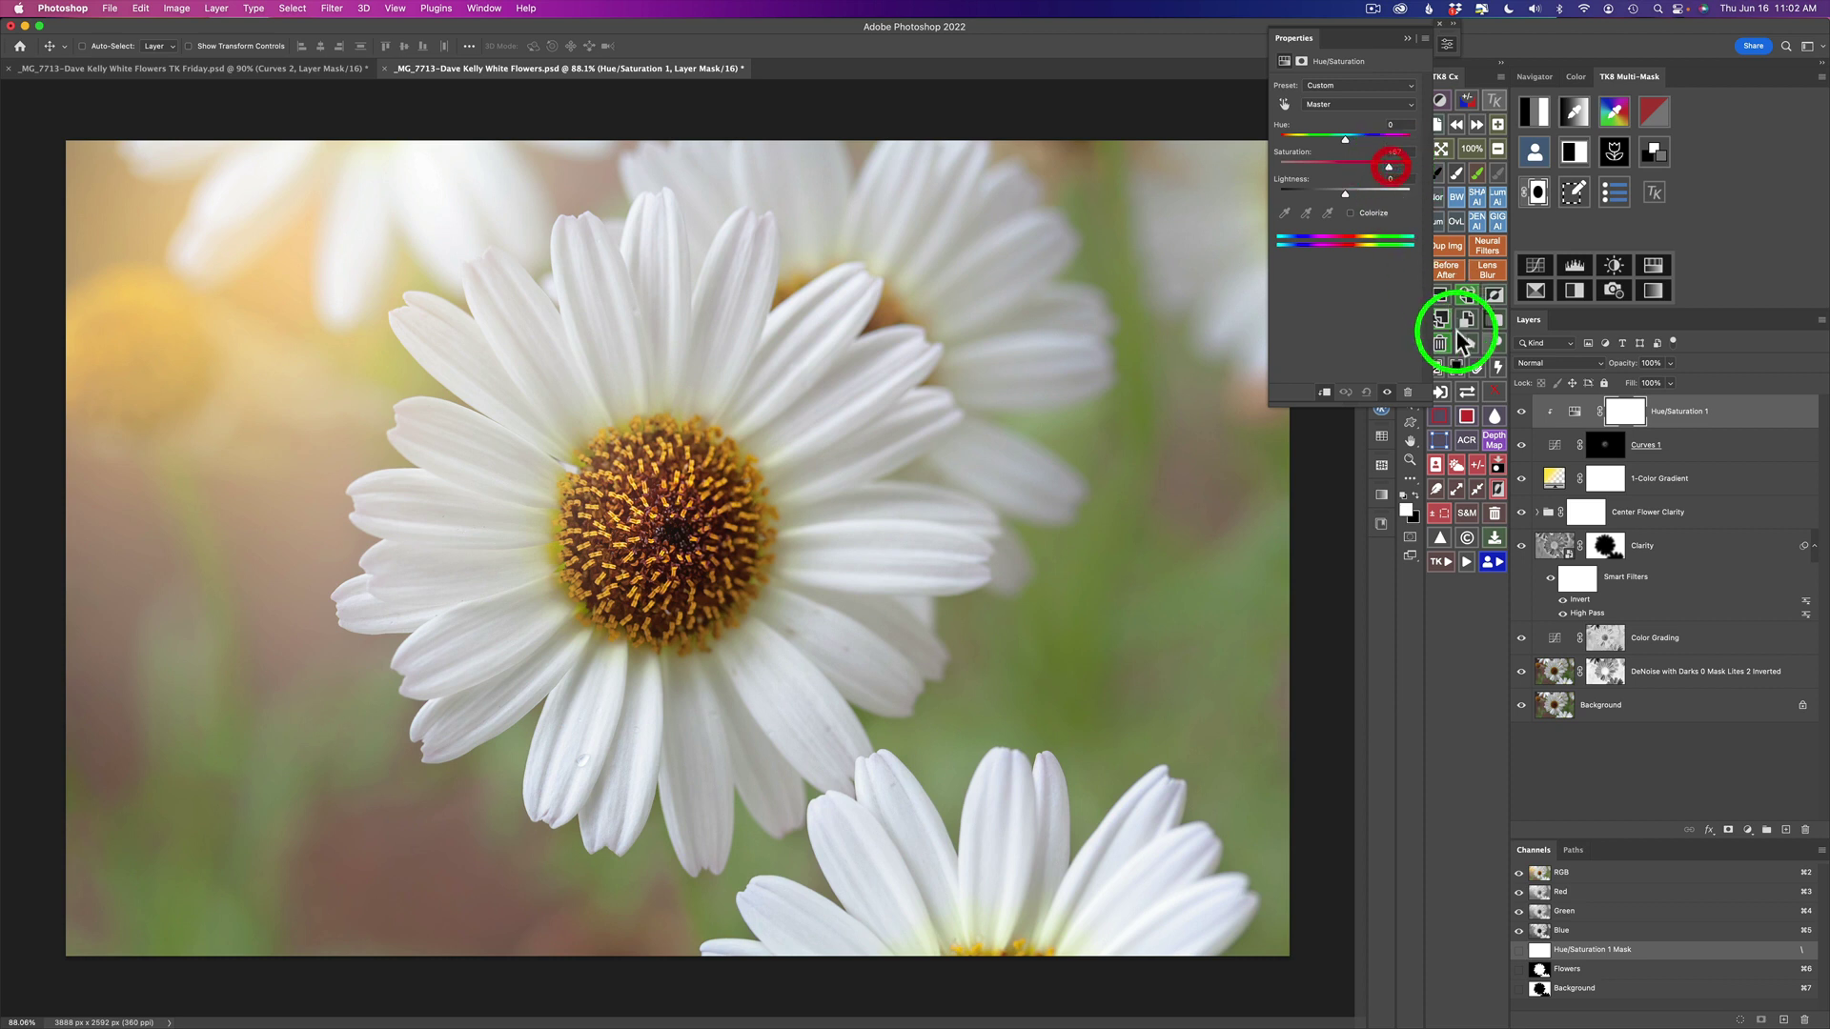
Step: Compare the flower centre with the Hue/Saturation 1 layer off and on, and close its adjustment settings
left_click(1521, 412)
left_click(1522, 416)
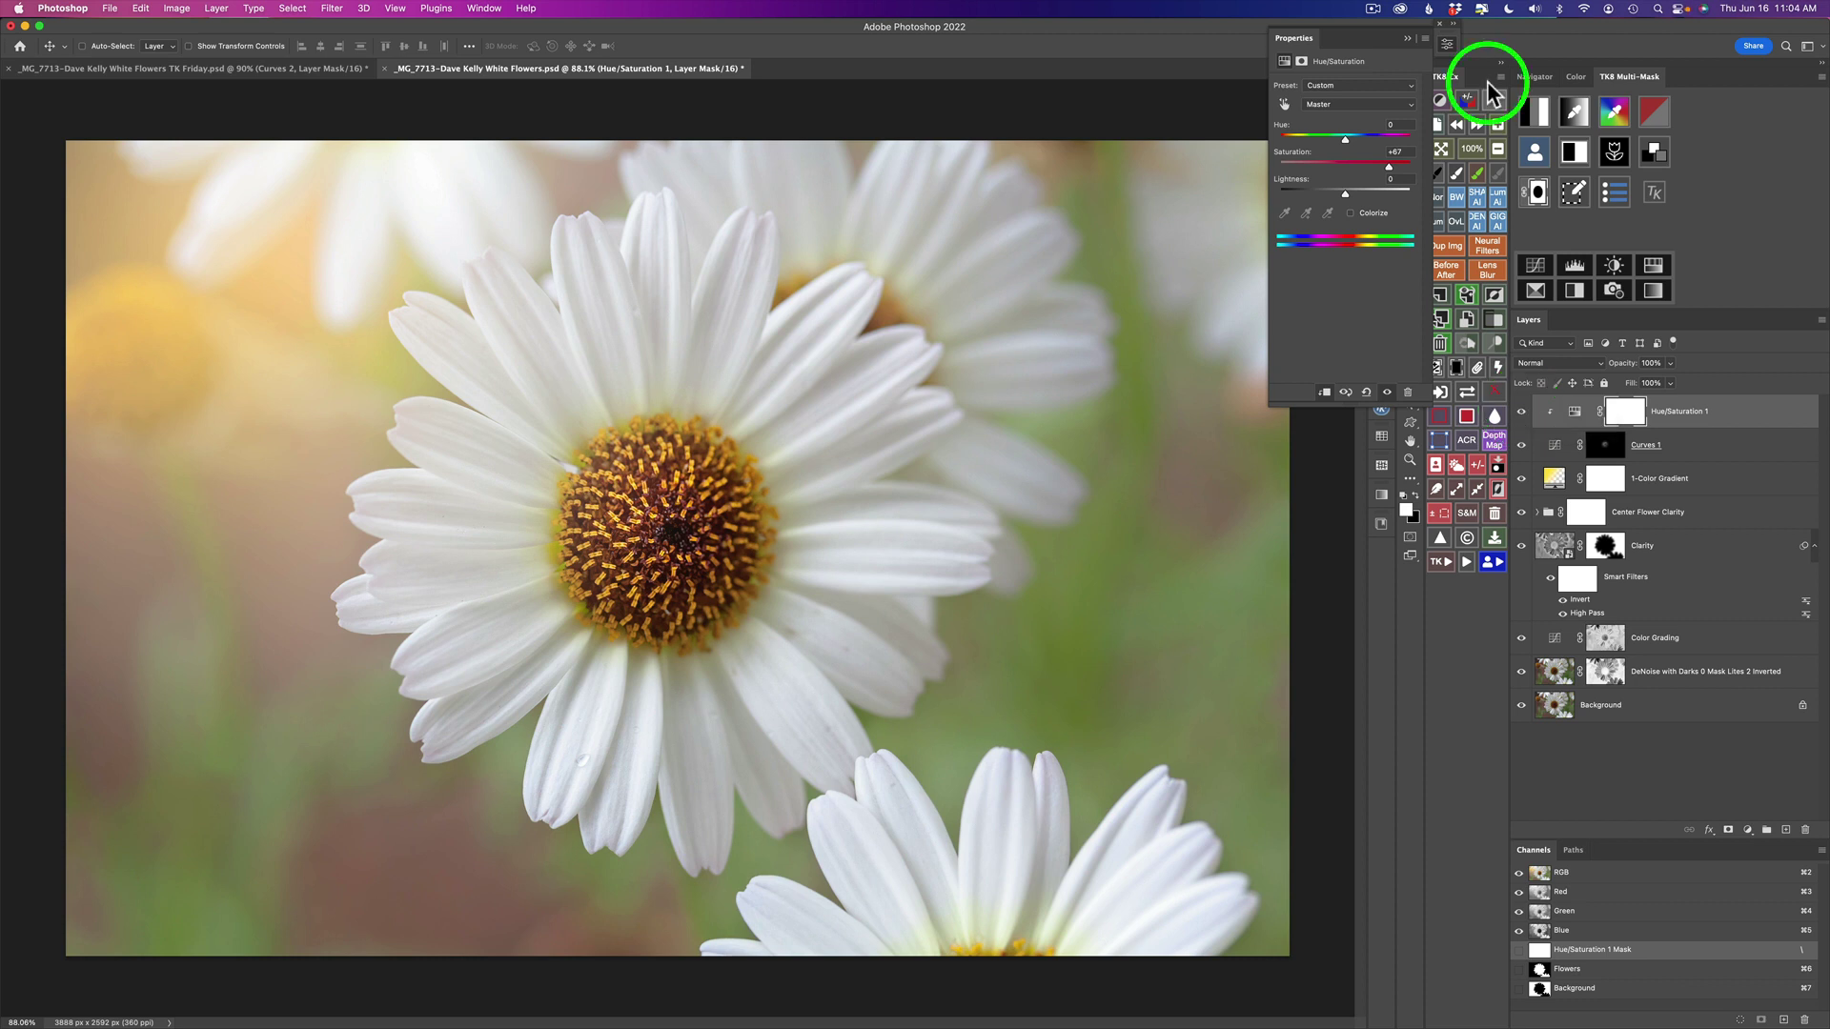
left_click(1455, 23)
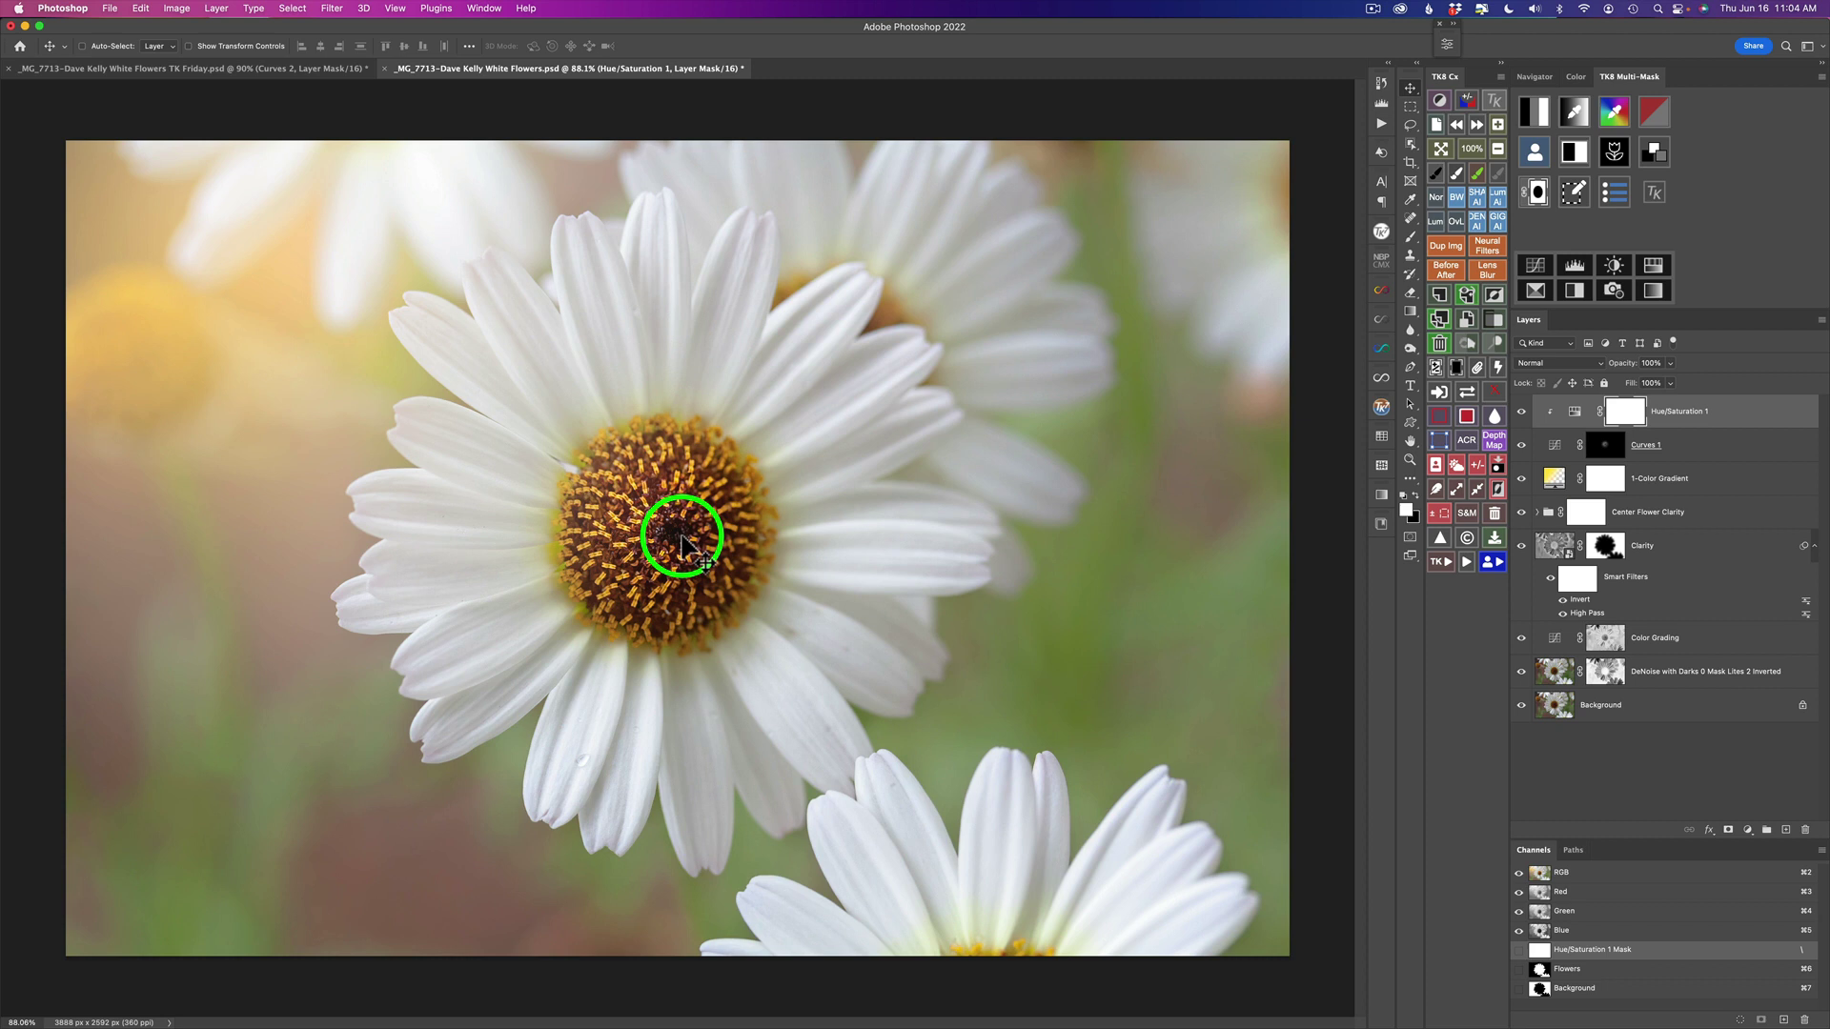
Step: Add an empty layer and use the Clone Stamp with a smaller brush to cover the dark spot at the main flower's centre with nearby florets
left_click(1786, 831)
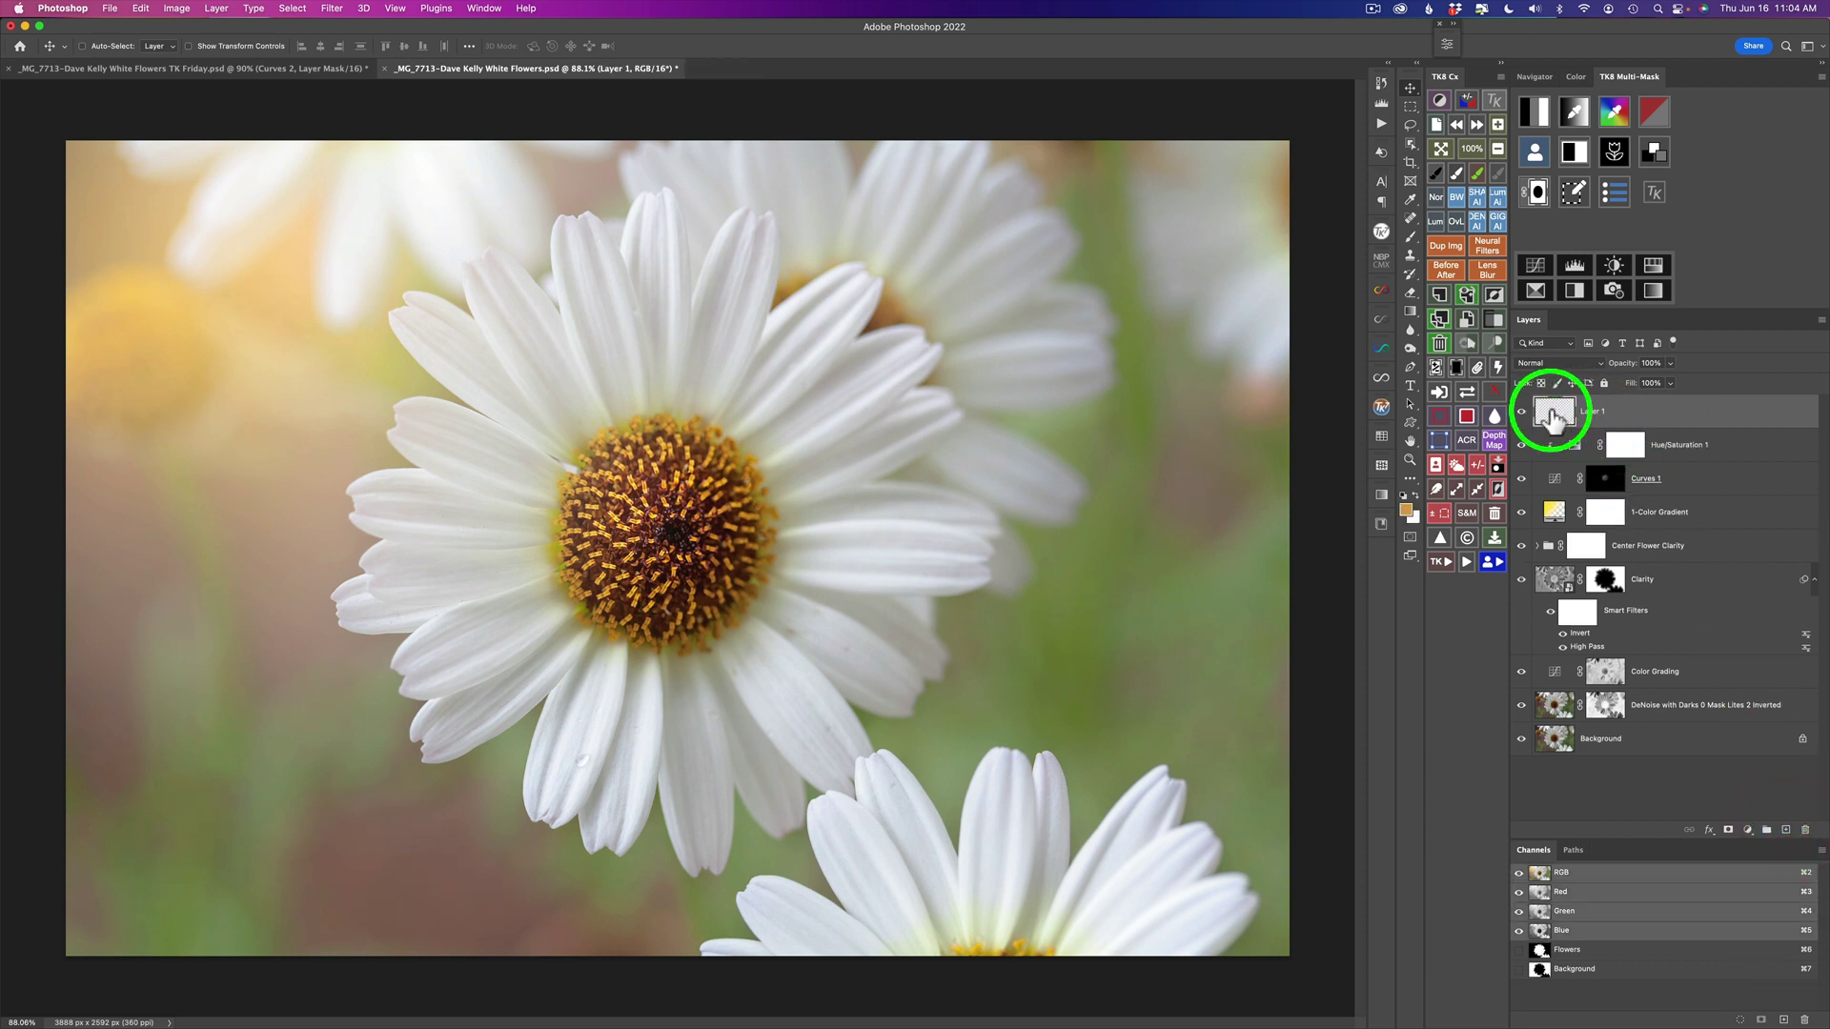
left_click(1410, 256)
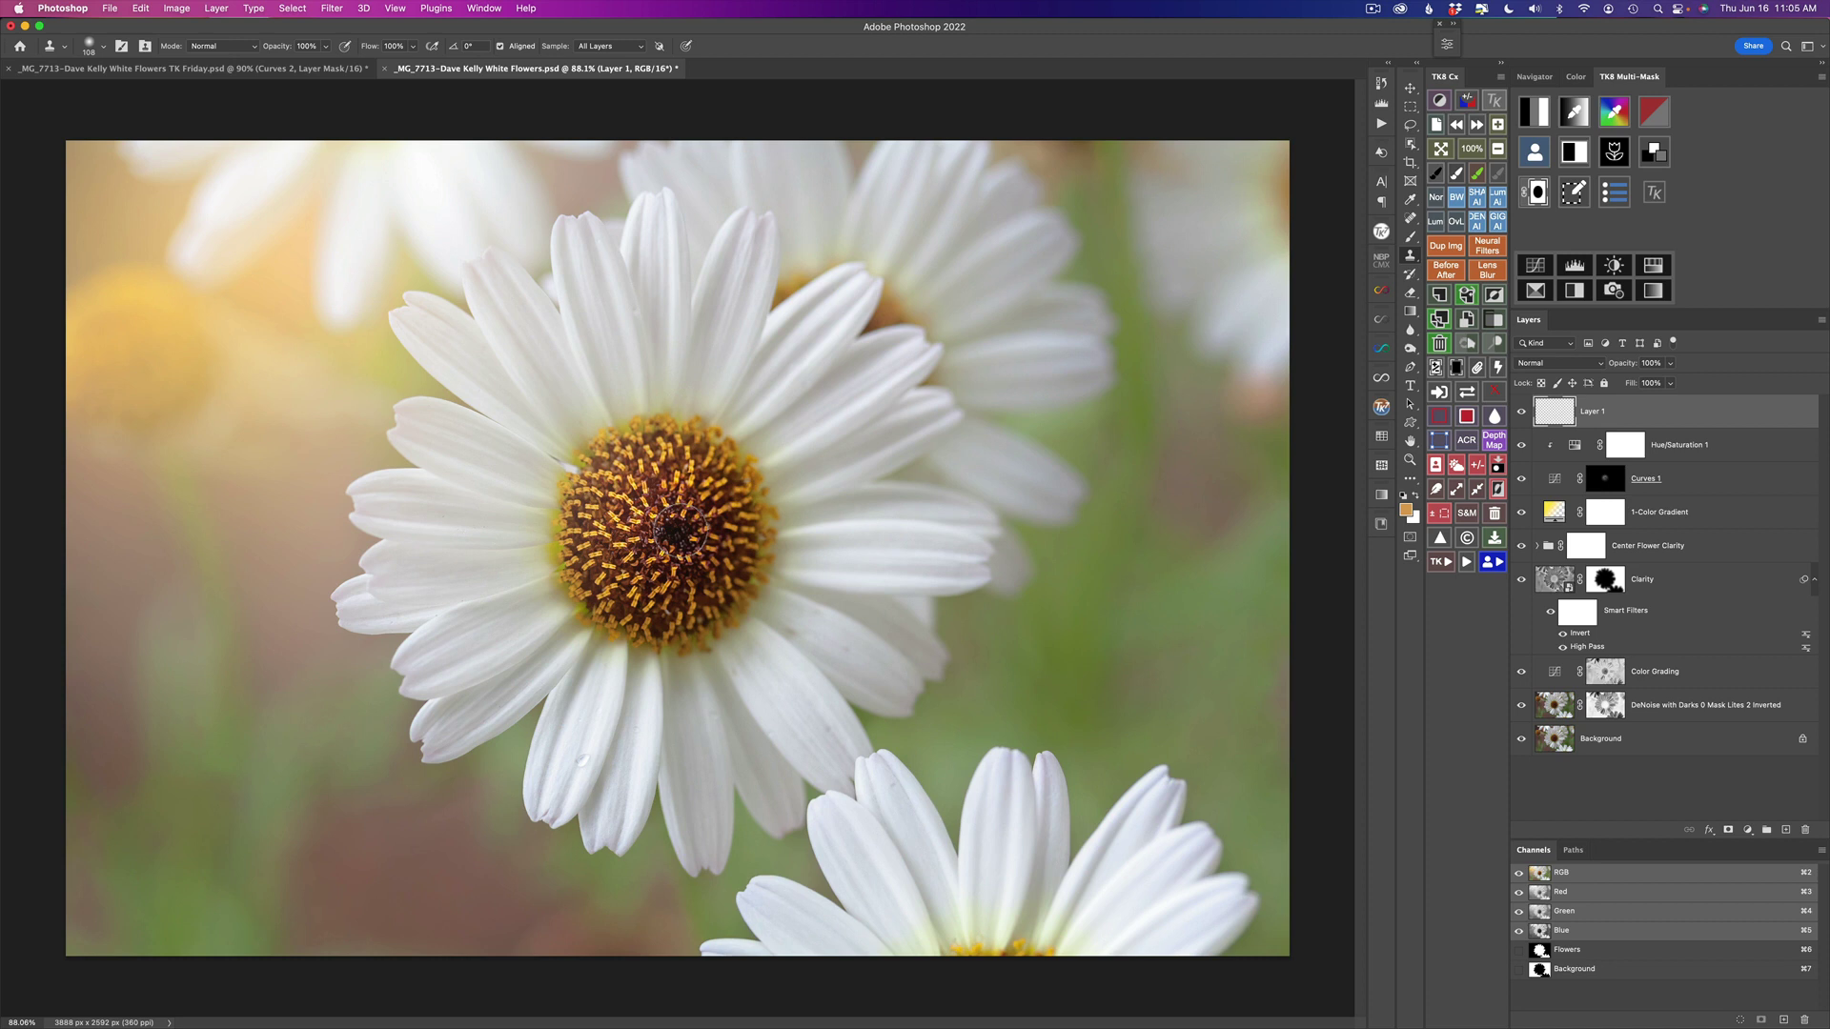
key("bracketleft")
key("bracketleft")
key("bracketleft")
left_click(677, 531, "alt")
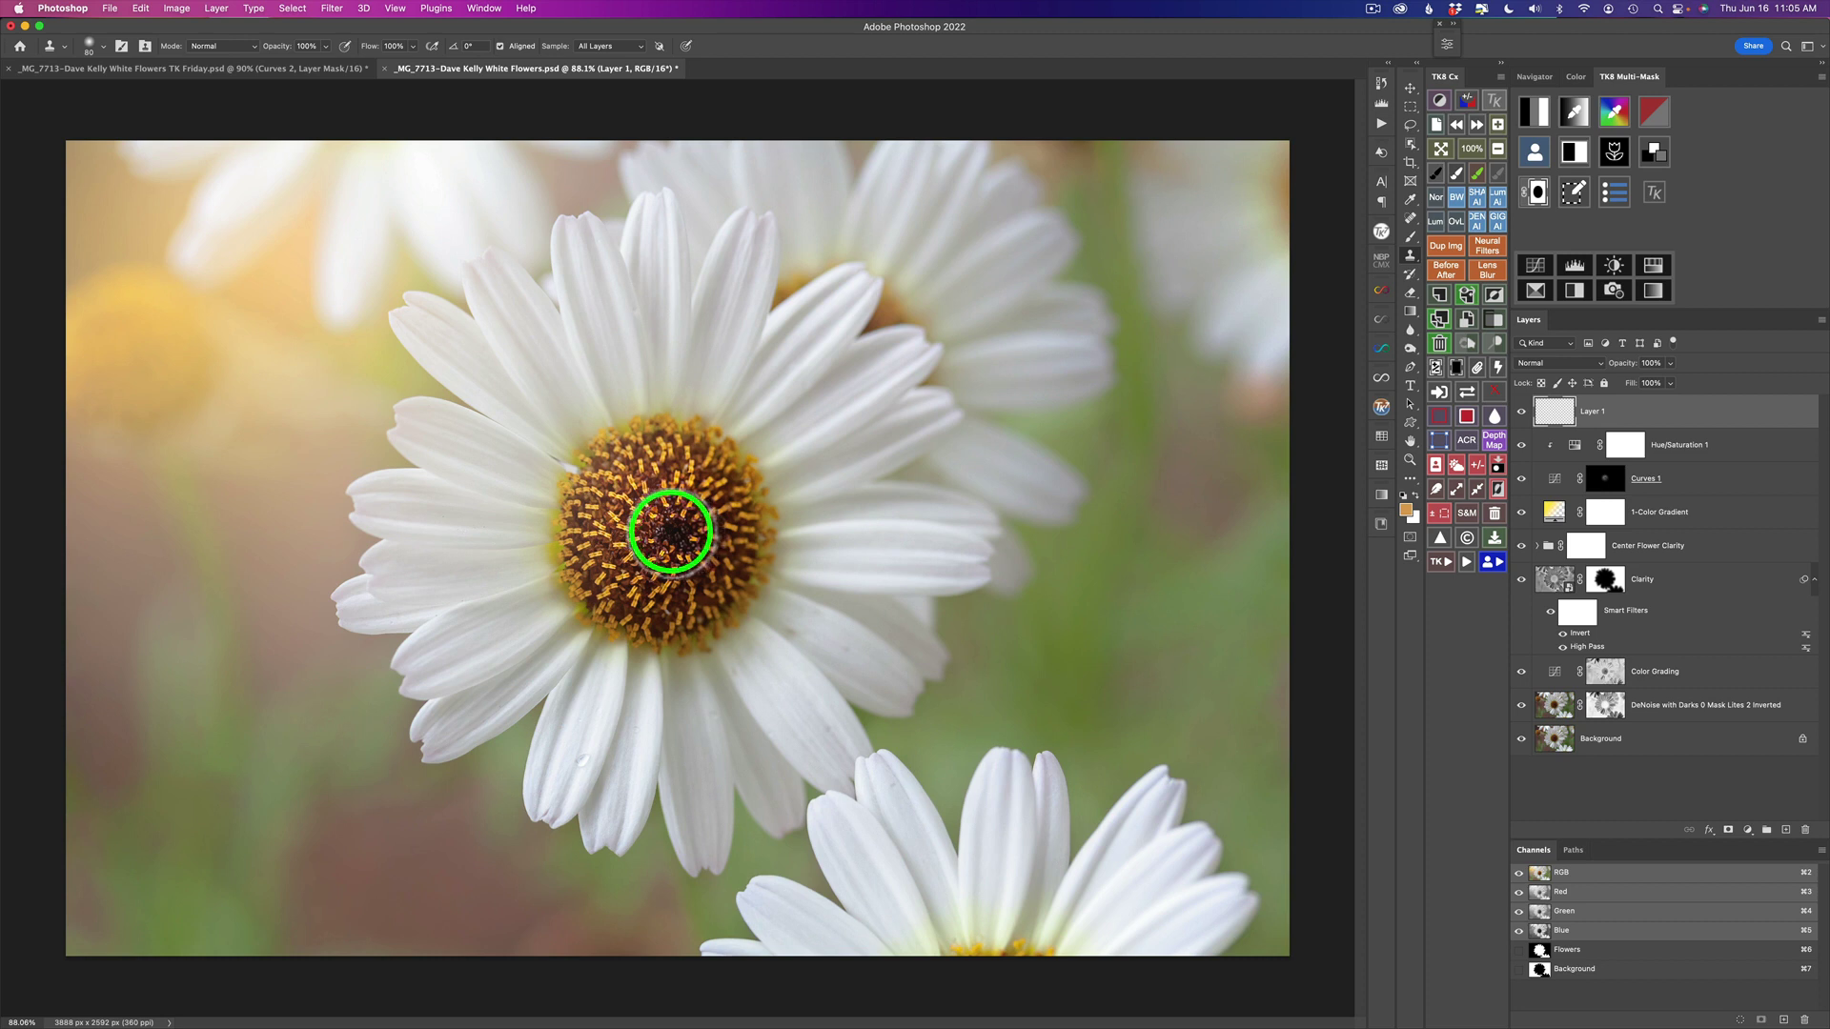
left_click(644, 514, "alt")
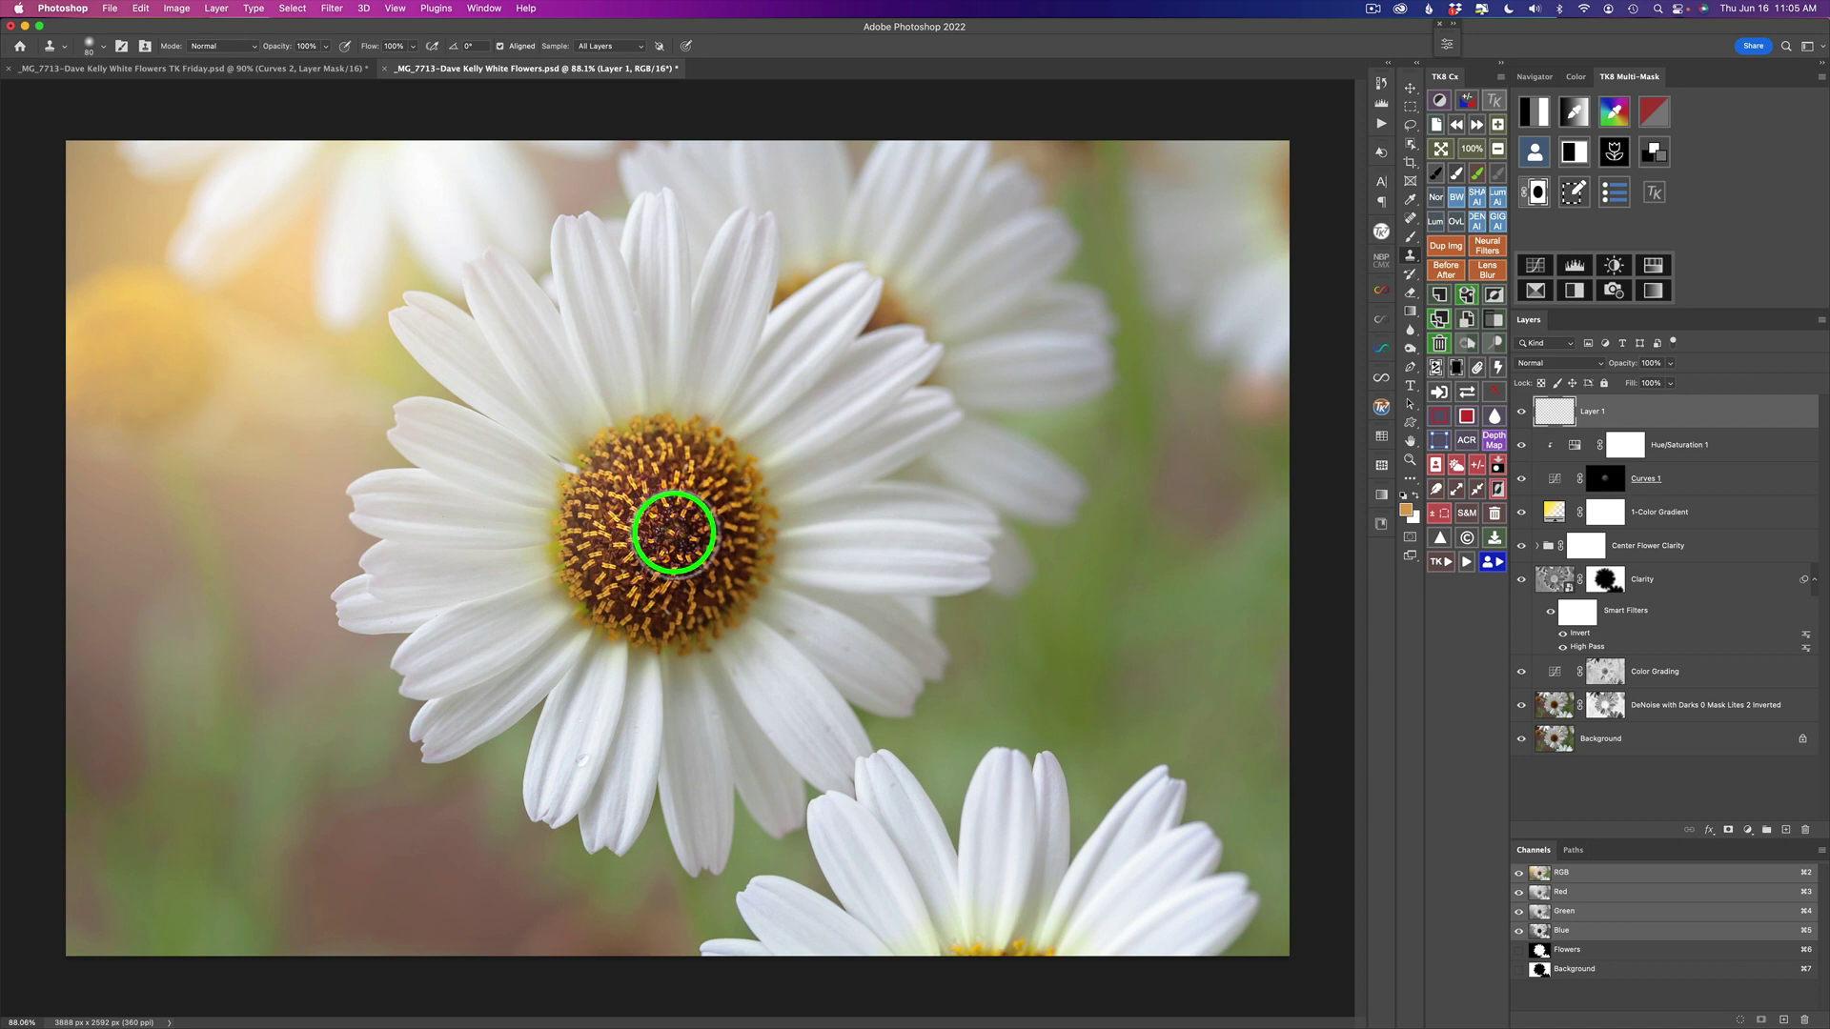
left_click(674, 532)
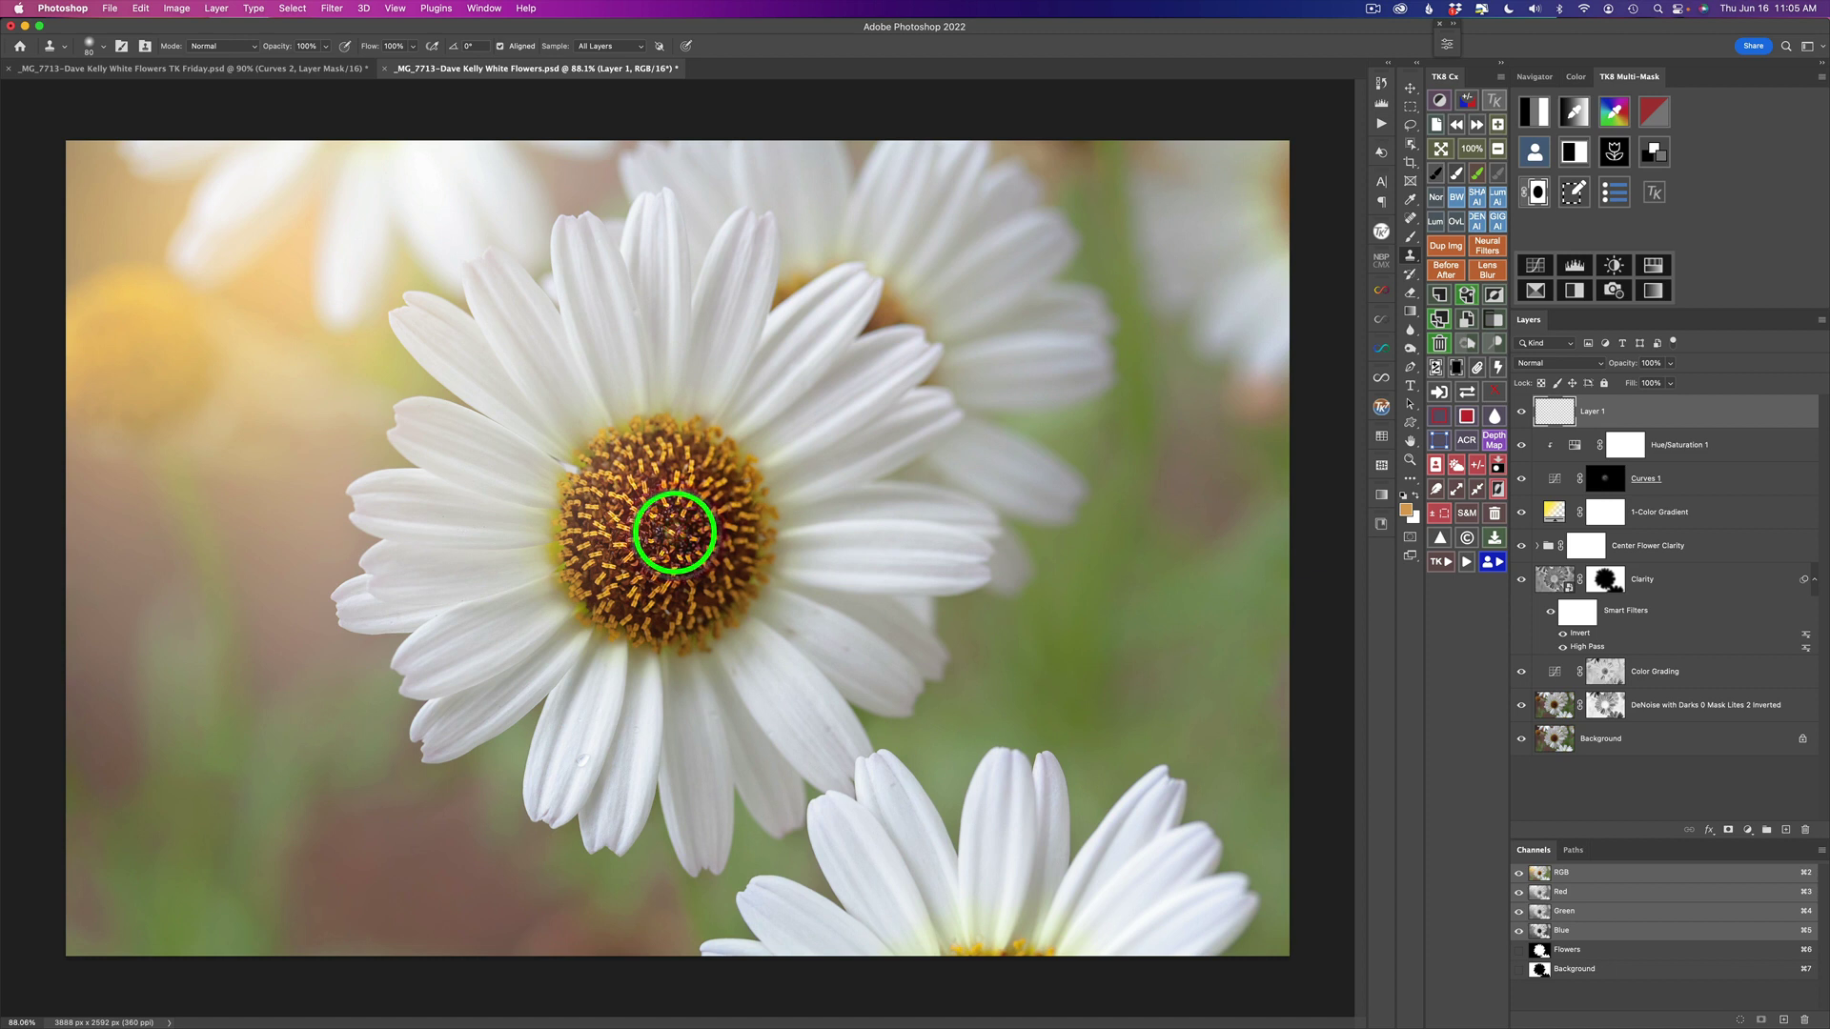
left_click(674, 532)
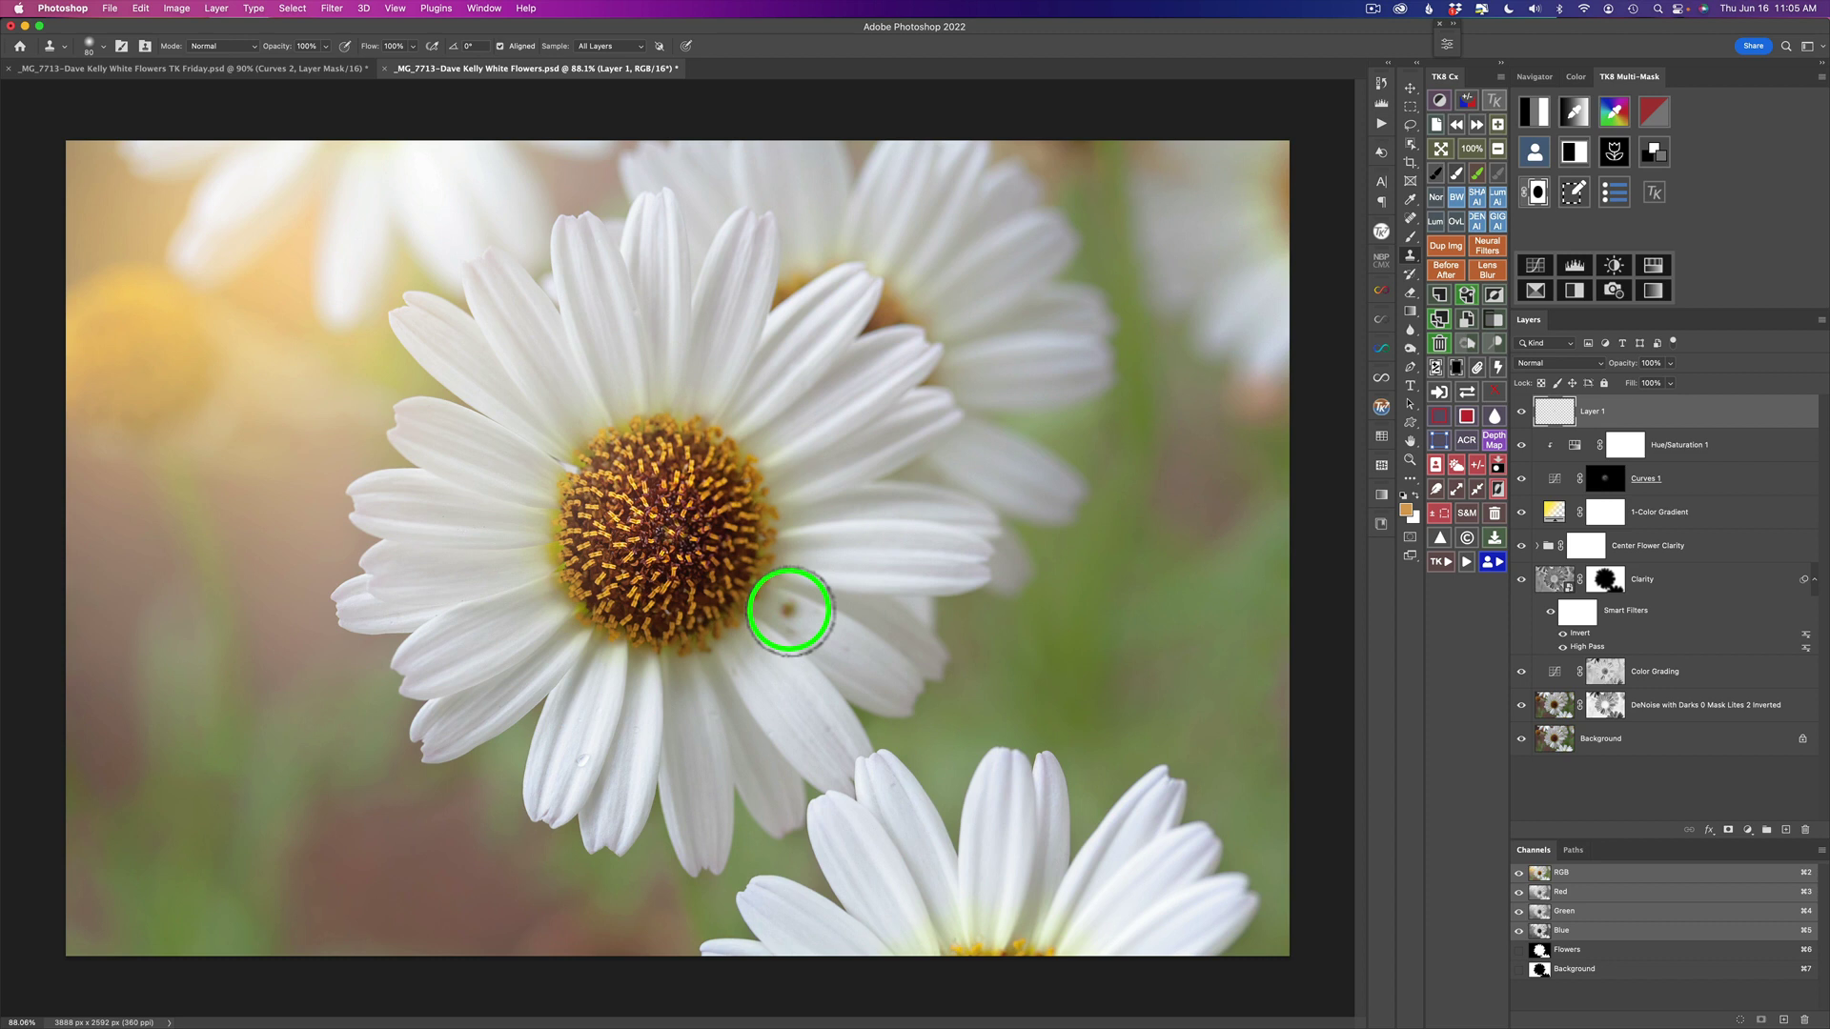
Step: Compare the cloned repair with Layer 1 off and on, and check that the Clone Stamp samples All Layers
left_click(788, 610)
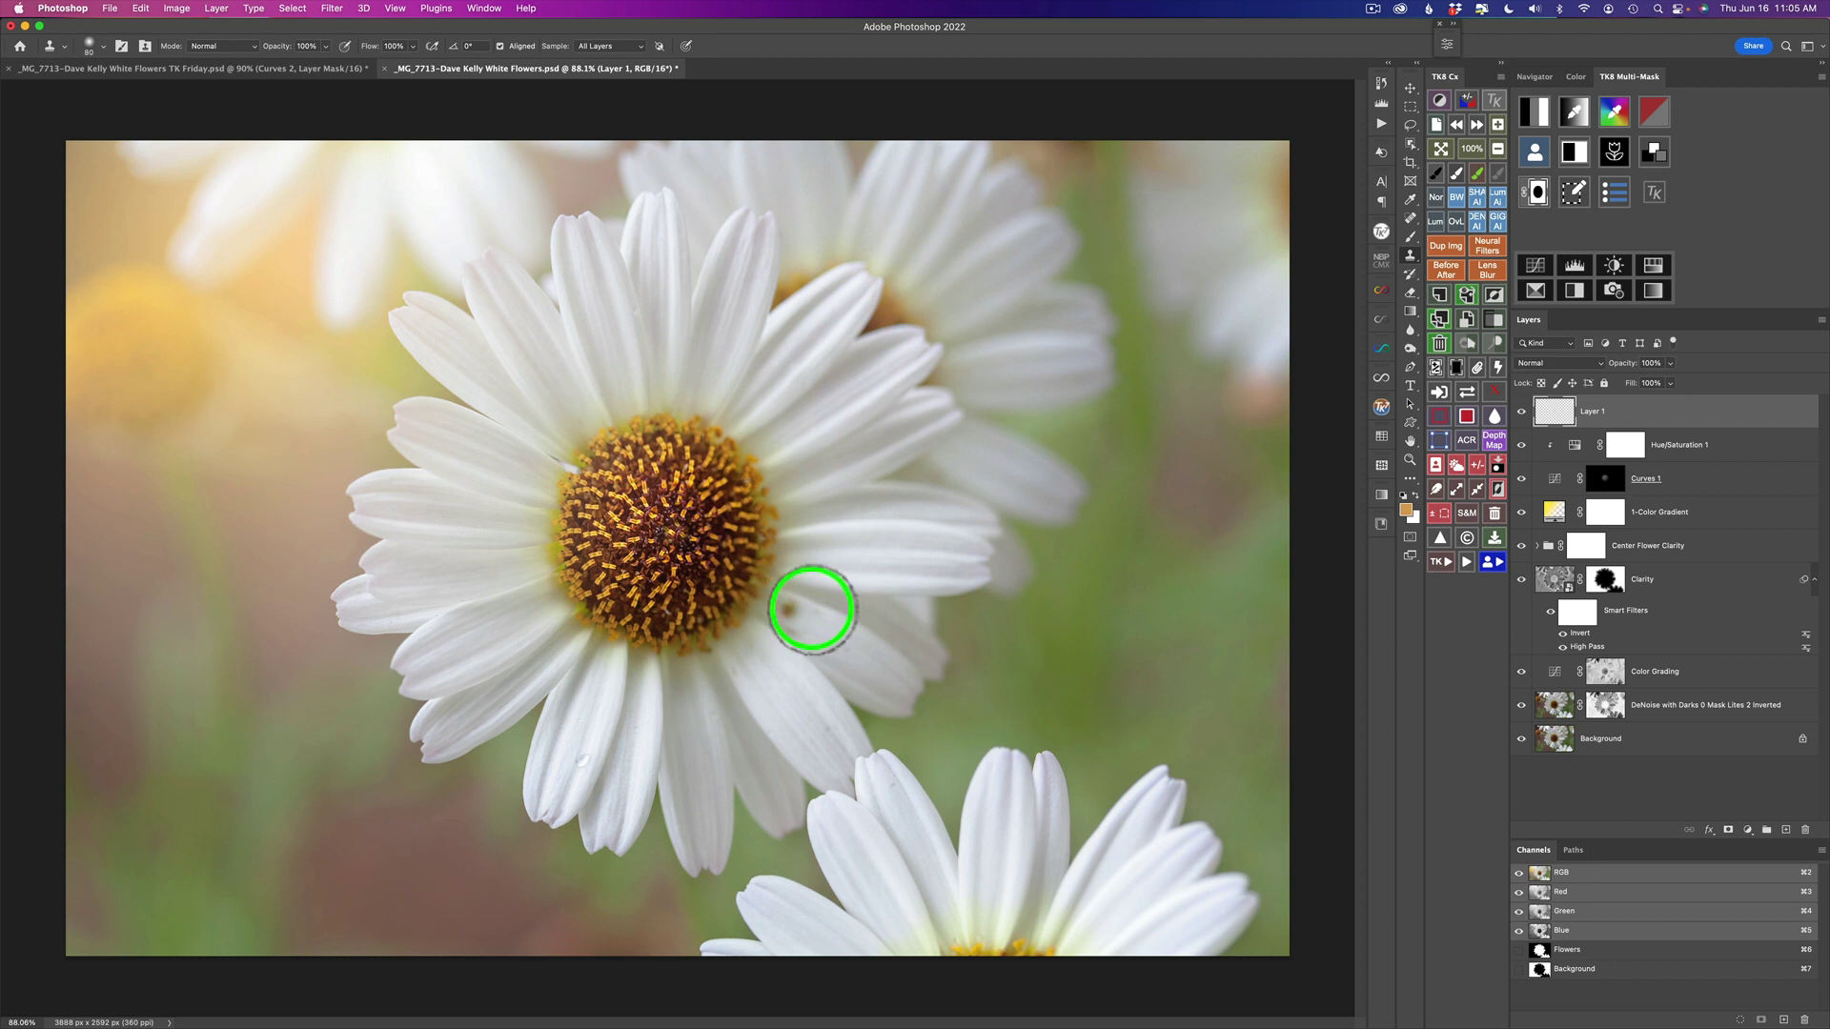
left_click(1522, 413)
left_click(1522, 412)
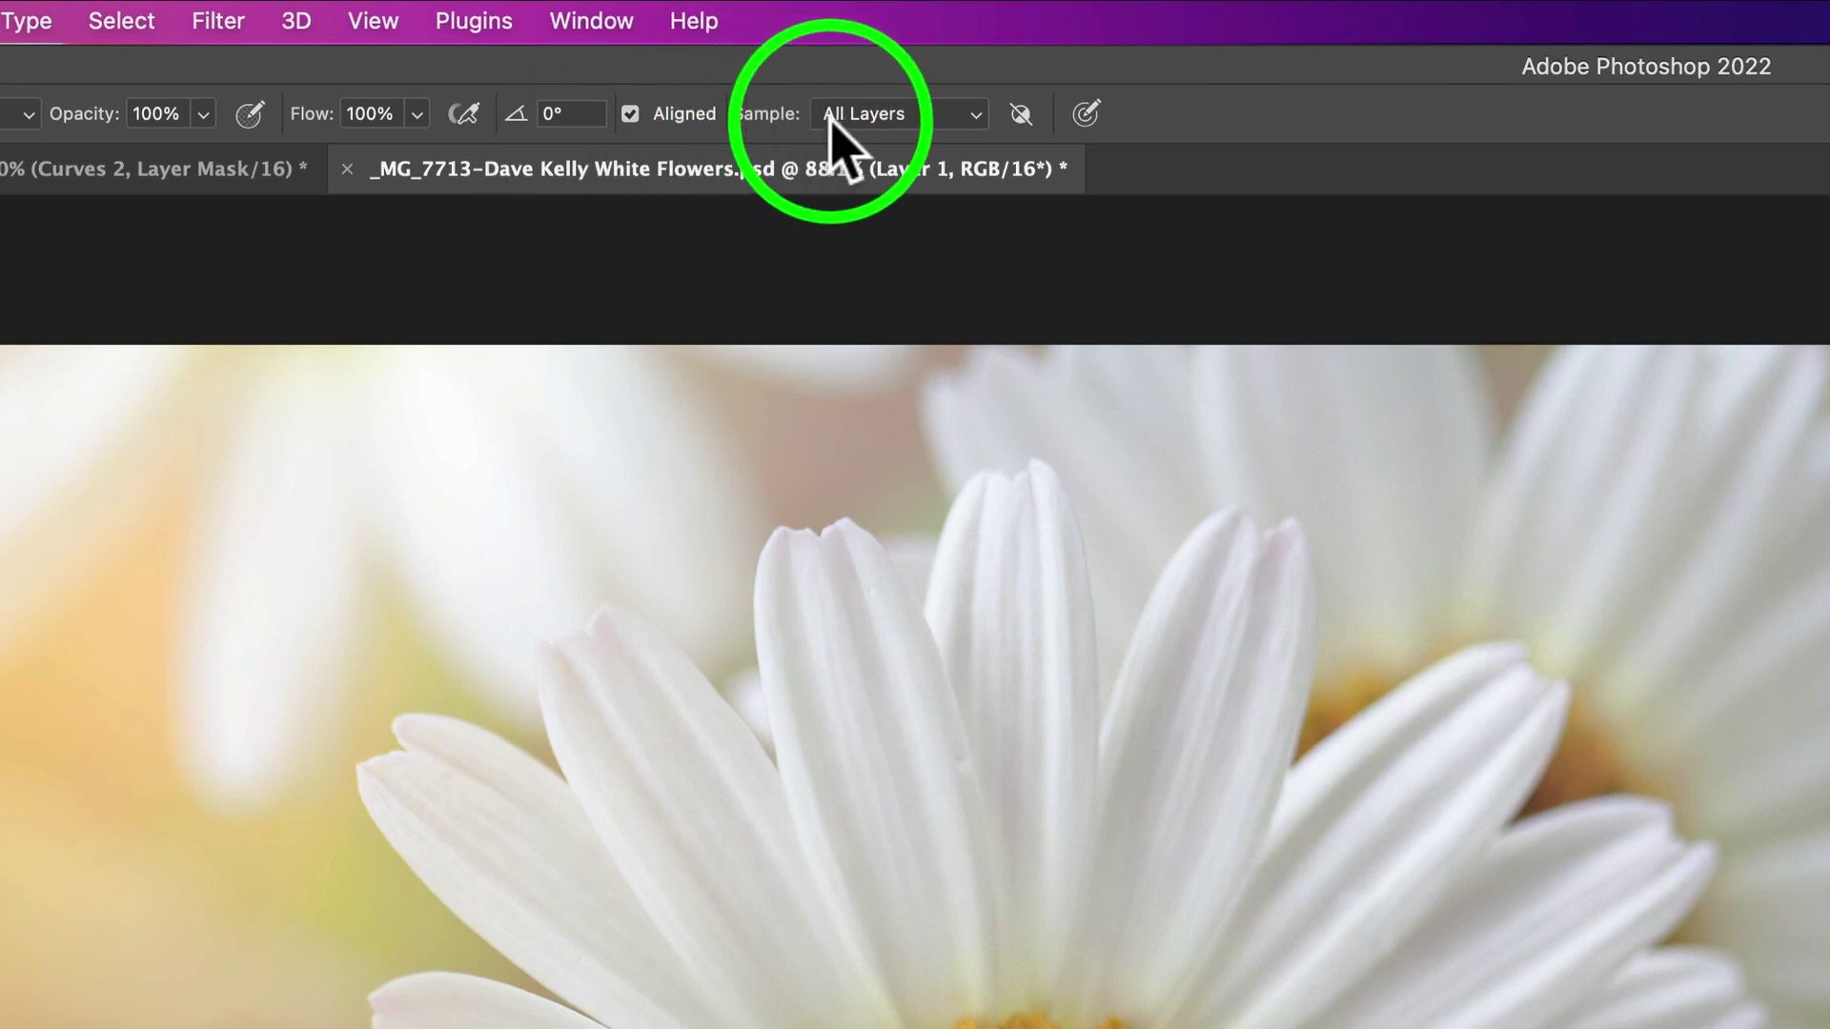
left_click(972, 116)
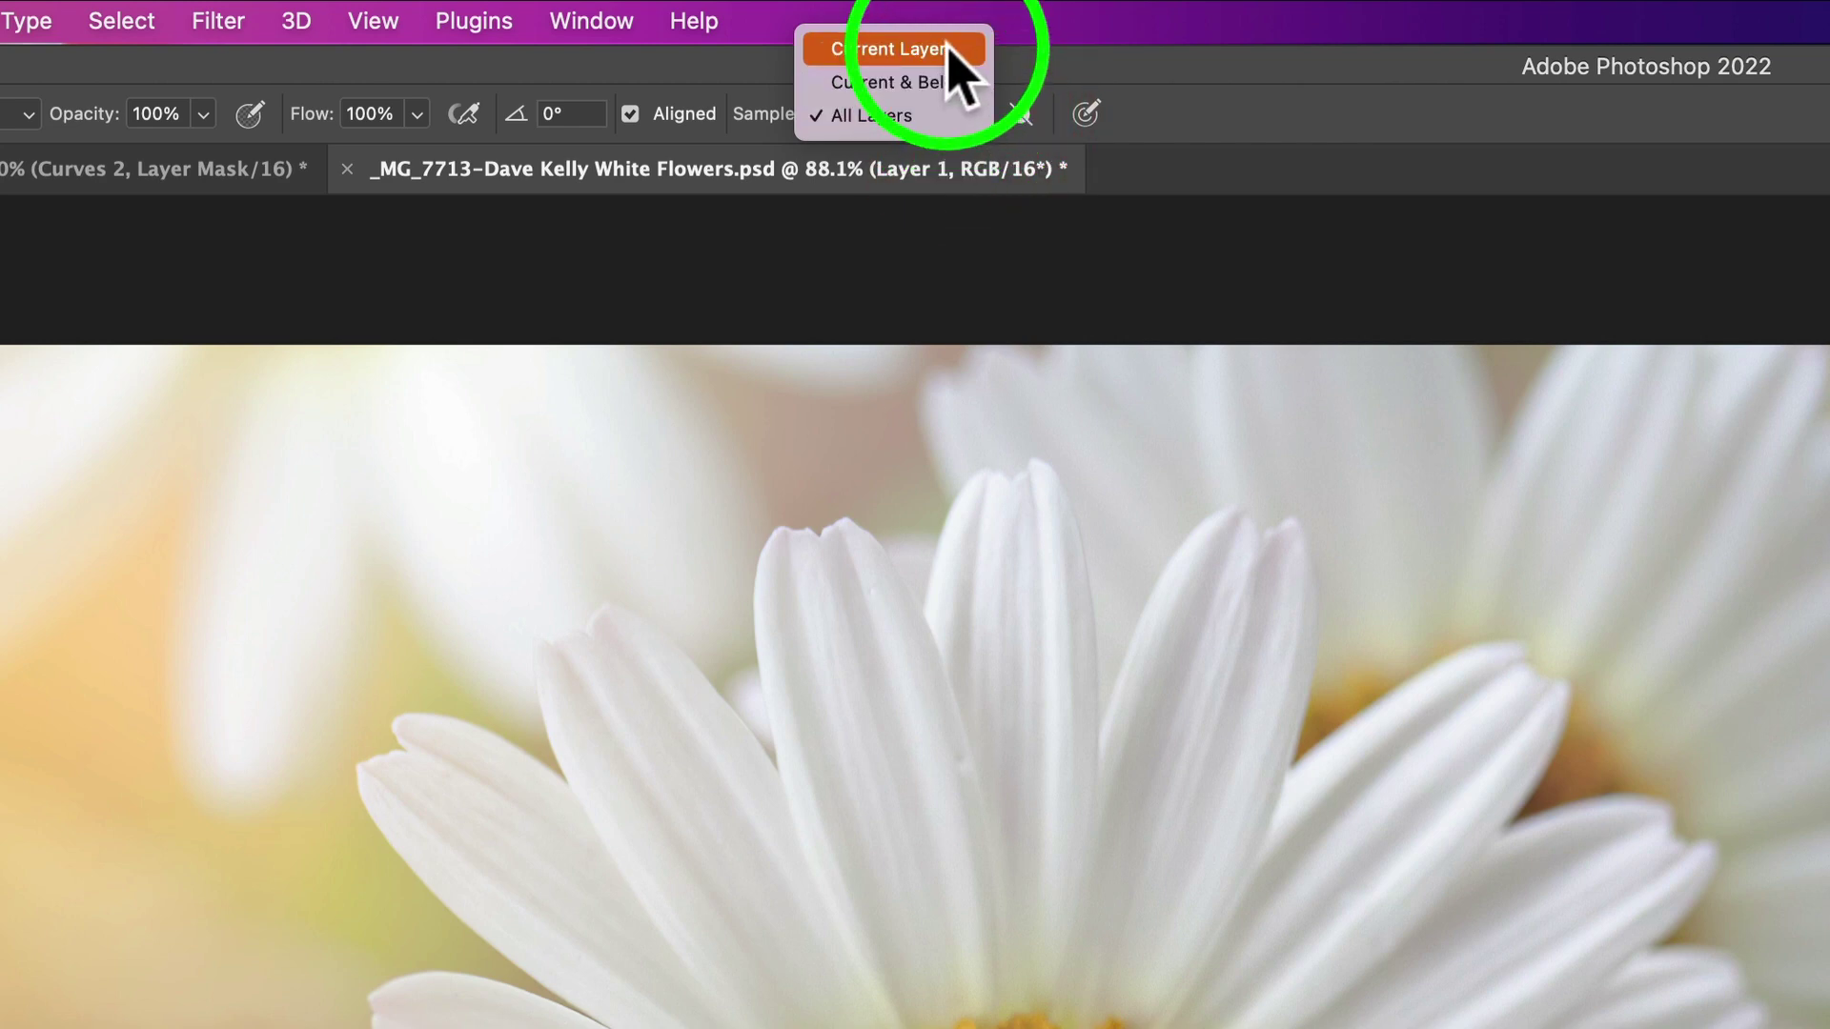
left_click(930, 116)
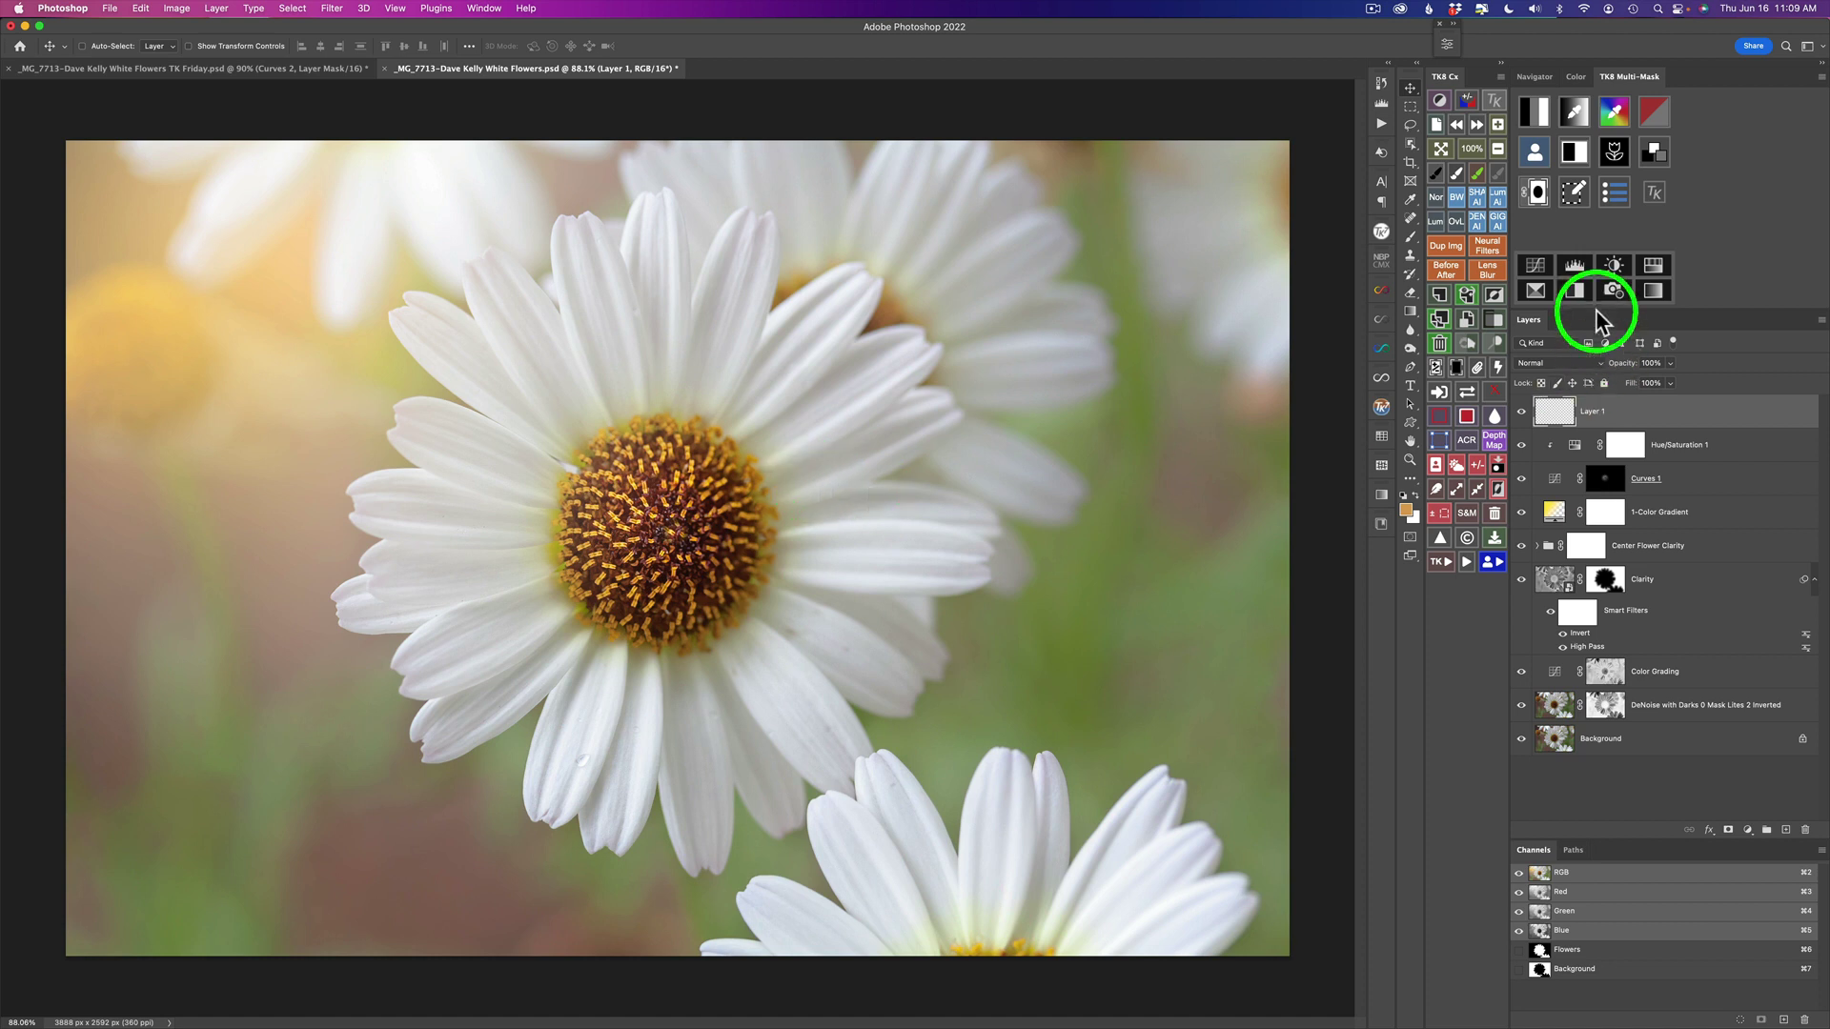
Step: Add a Curves layer above Layer 1, set its blend mode to Screen, and fill its mask with black
left_click(1540, 267)
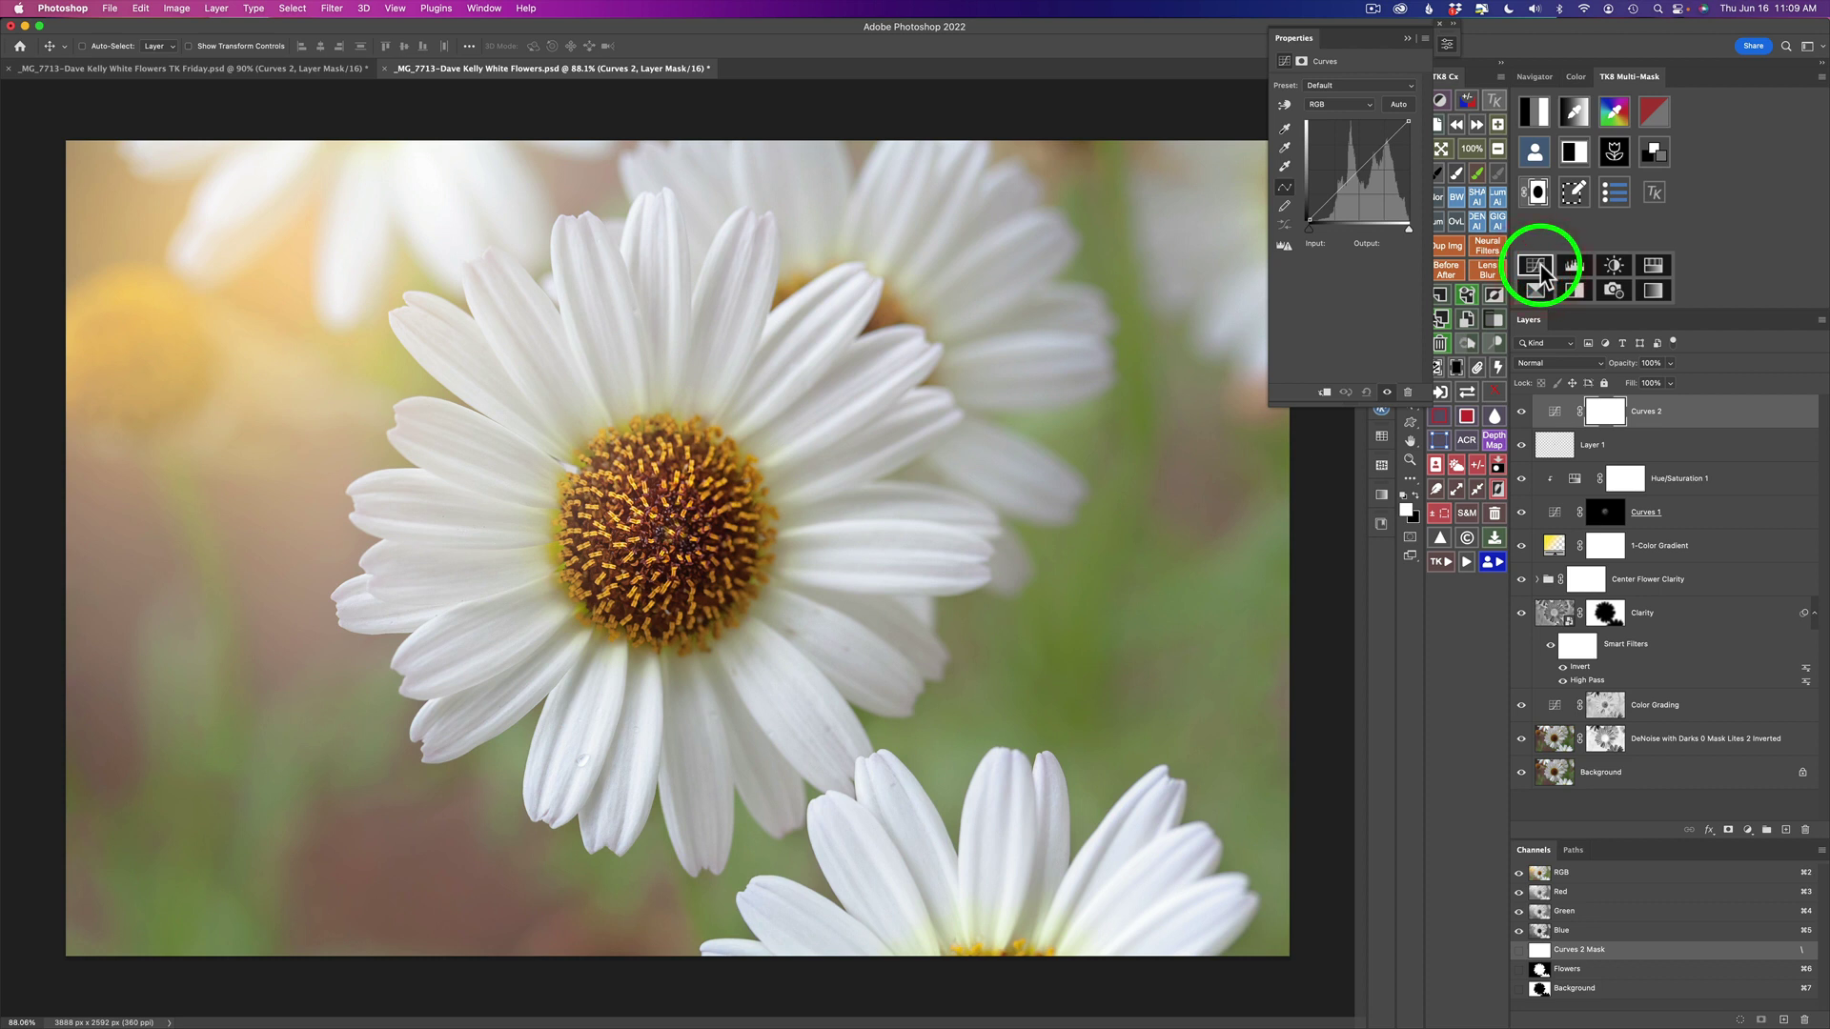
left_click(1449, 43)
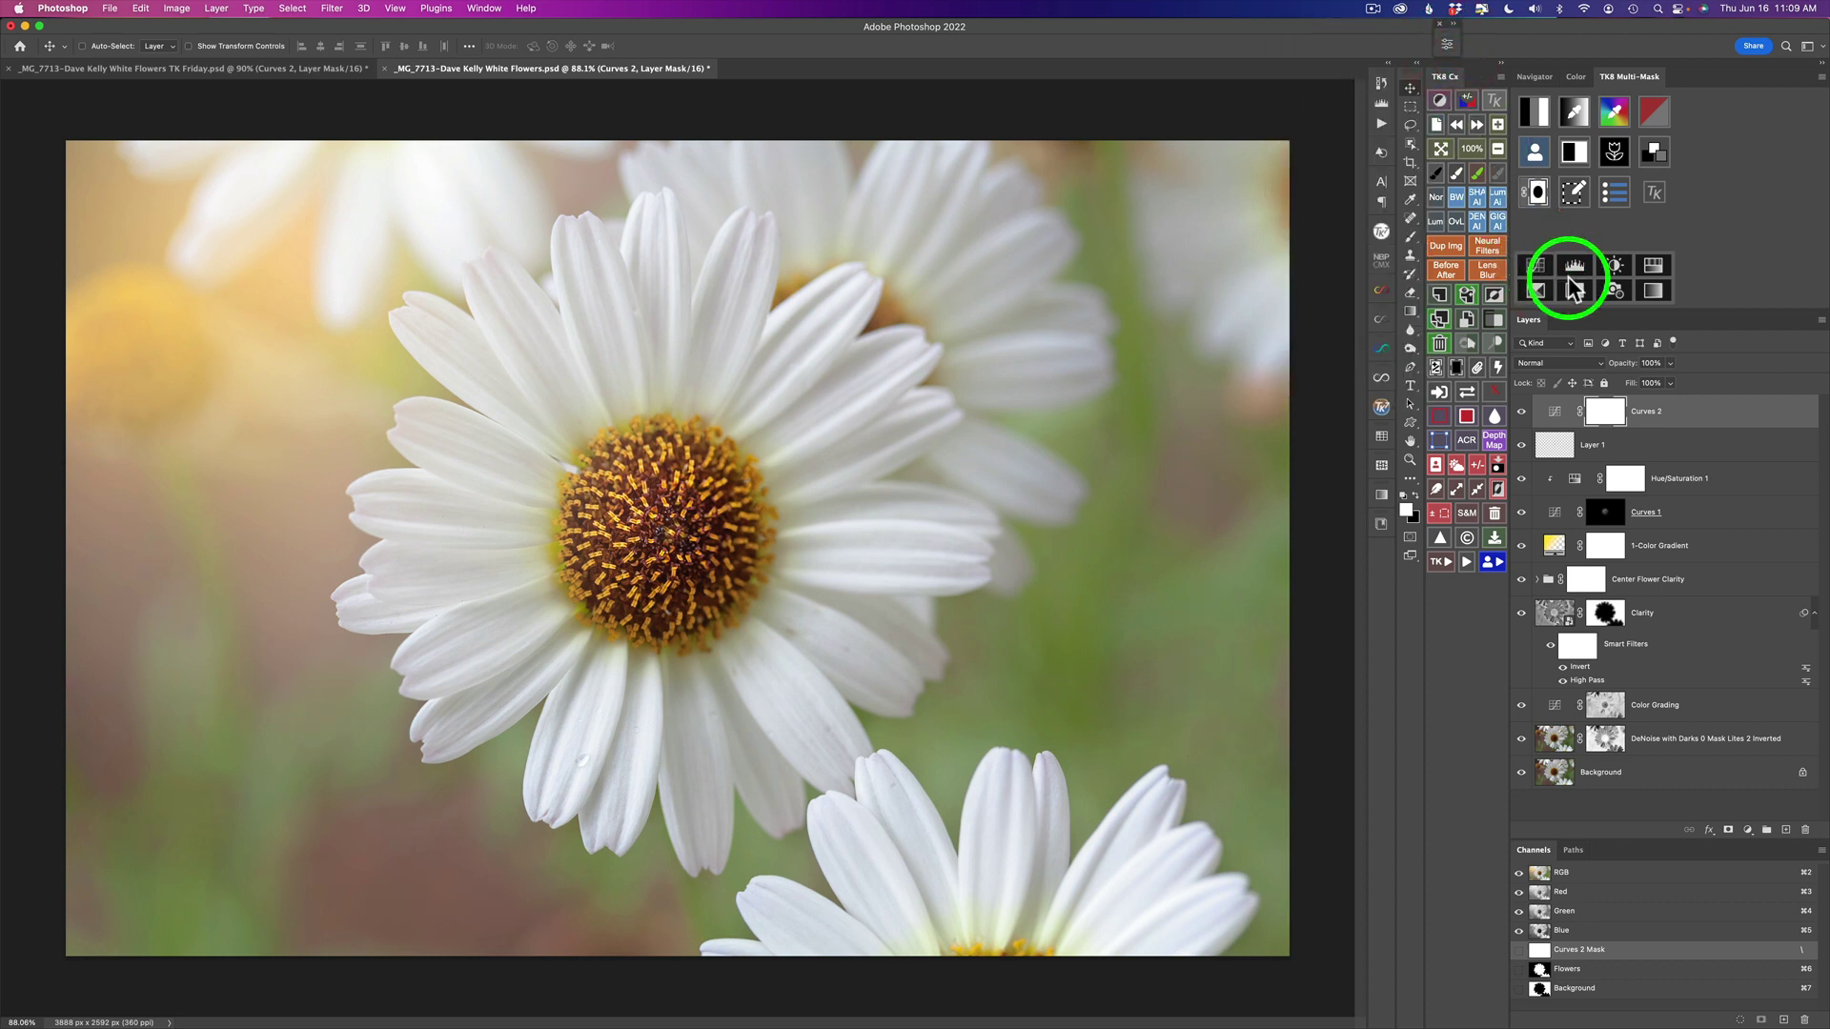
left_click(1588, 364)
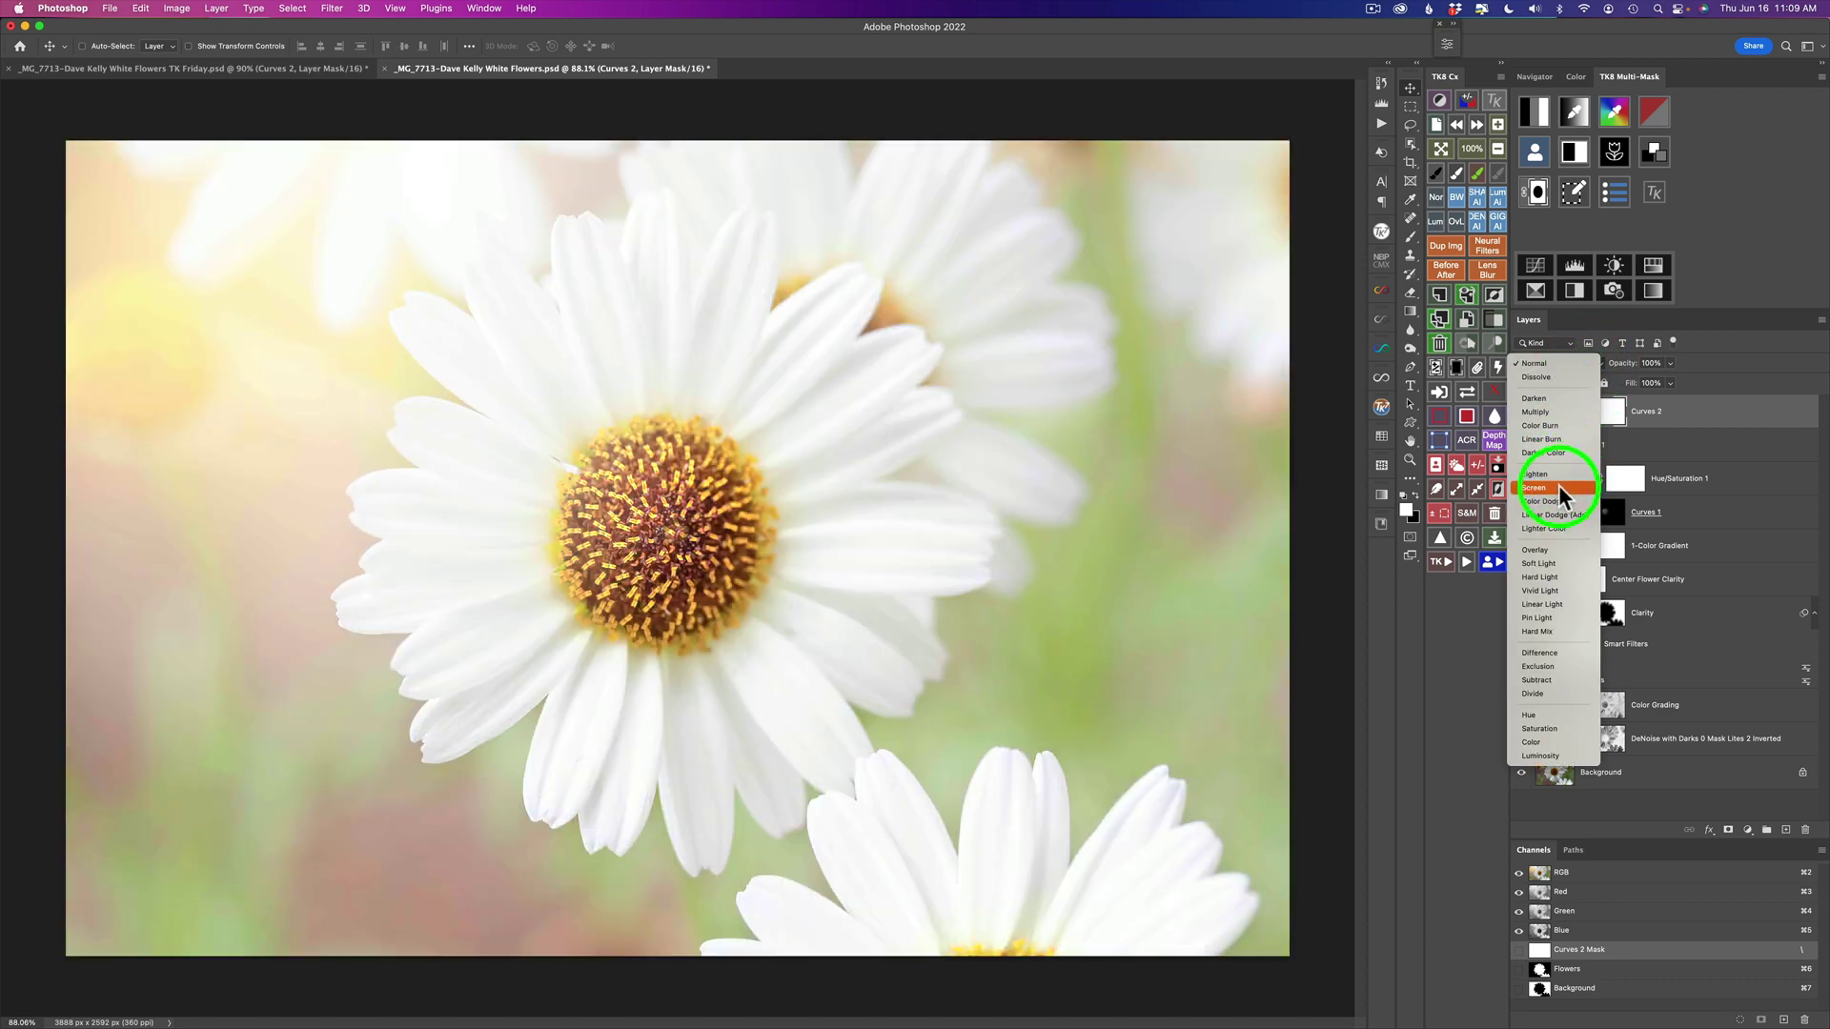
left_click(1559, 486)
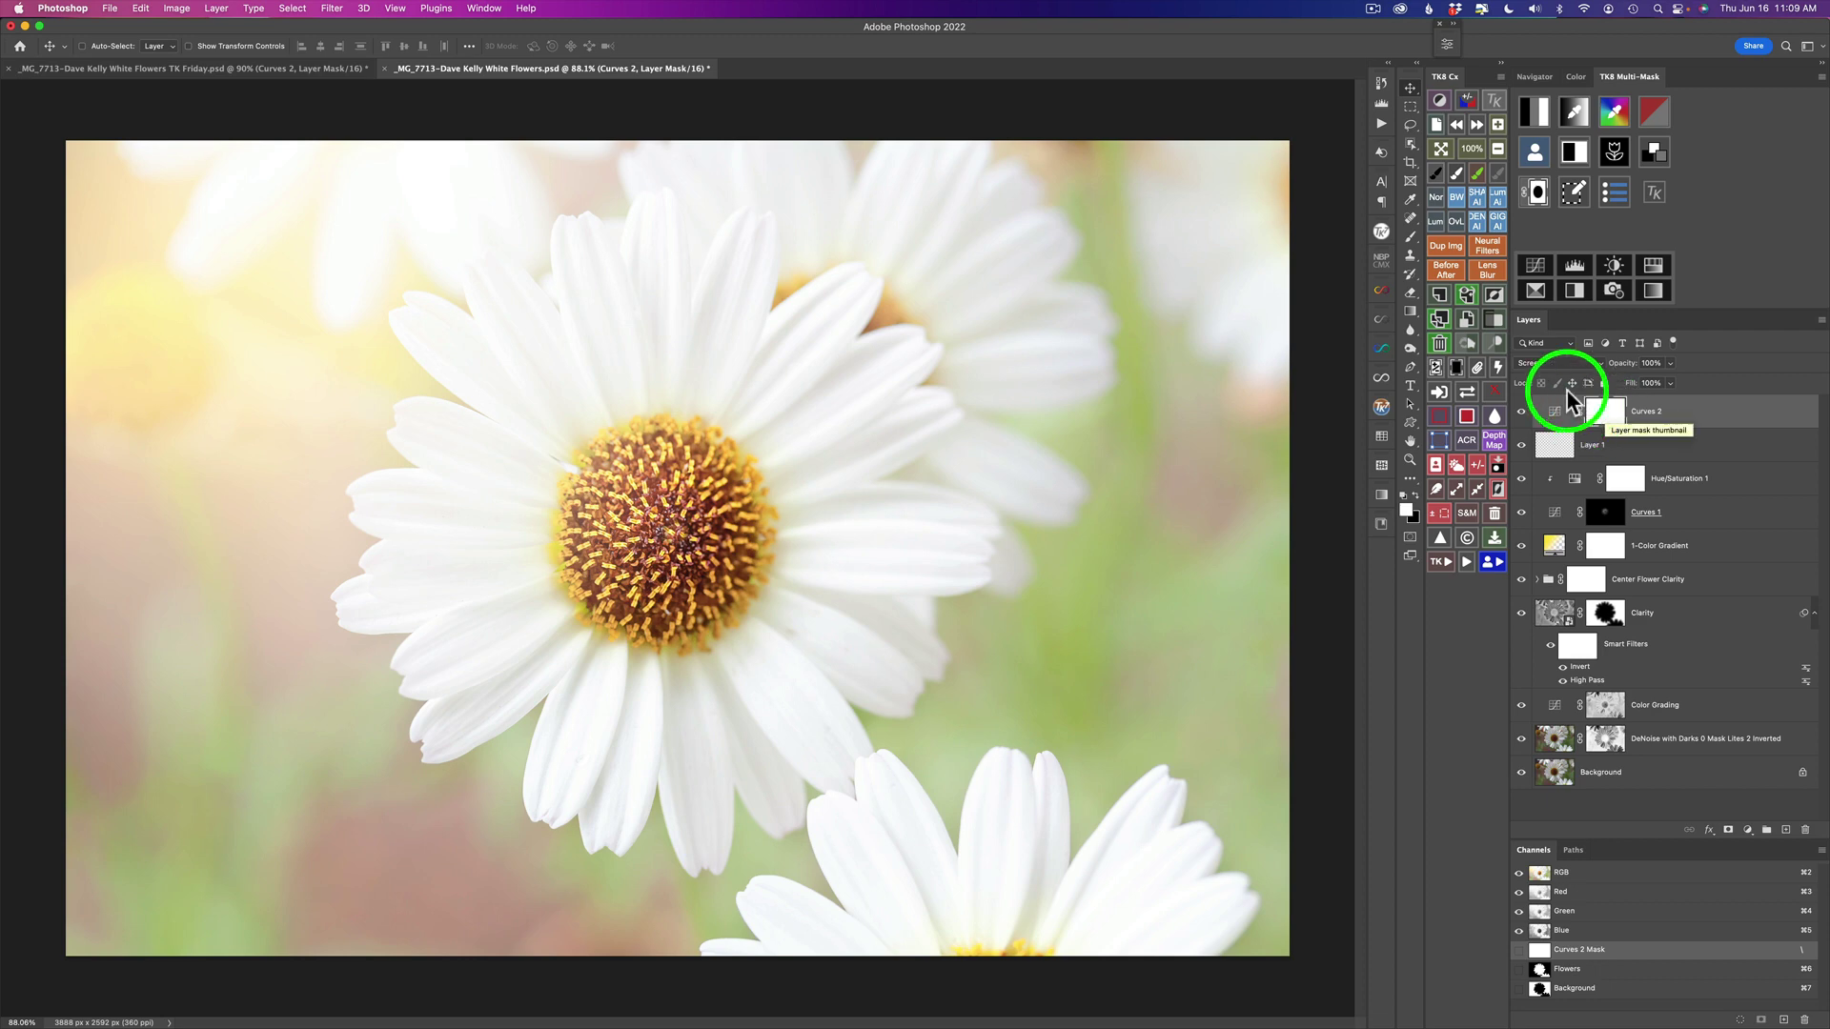
left_click(1458, 368)
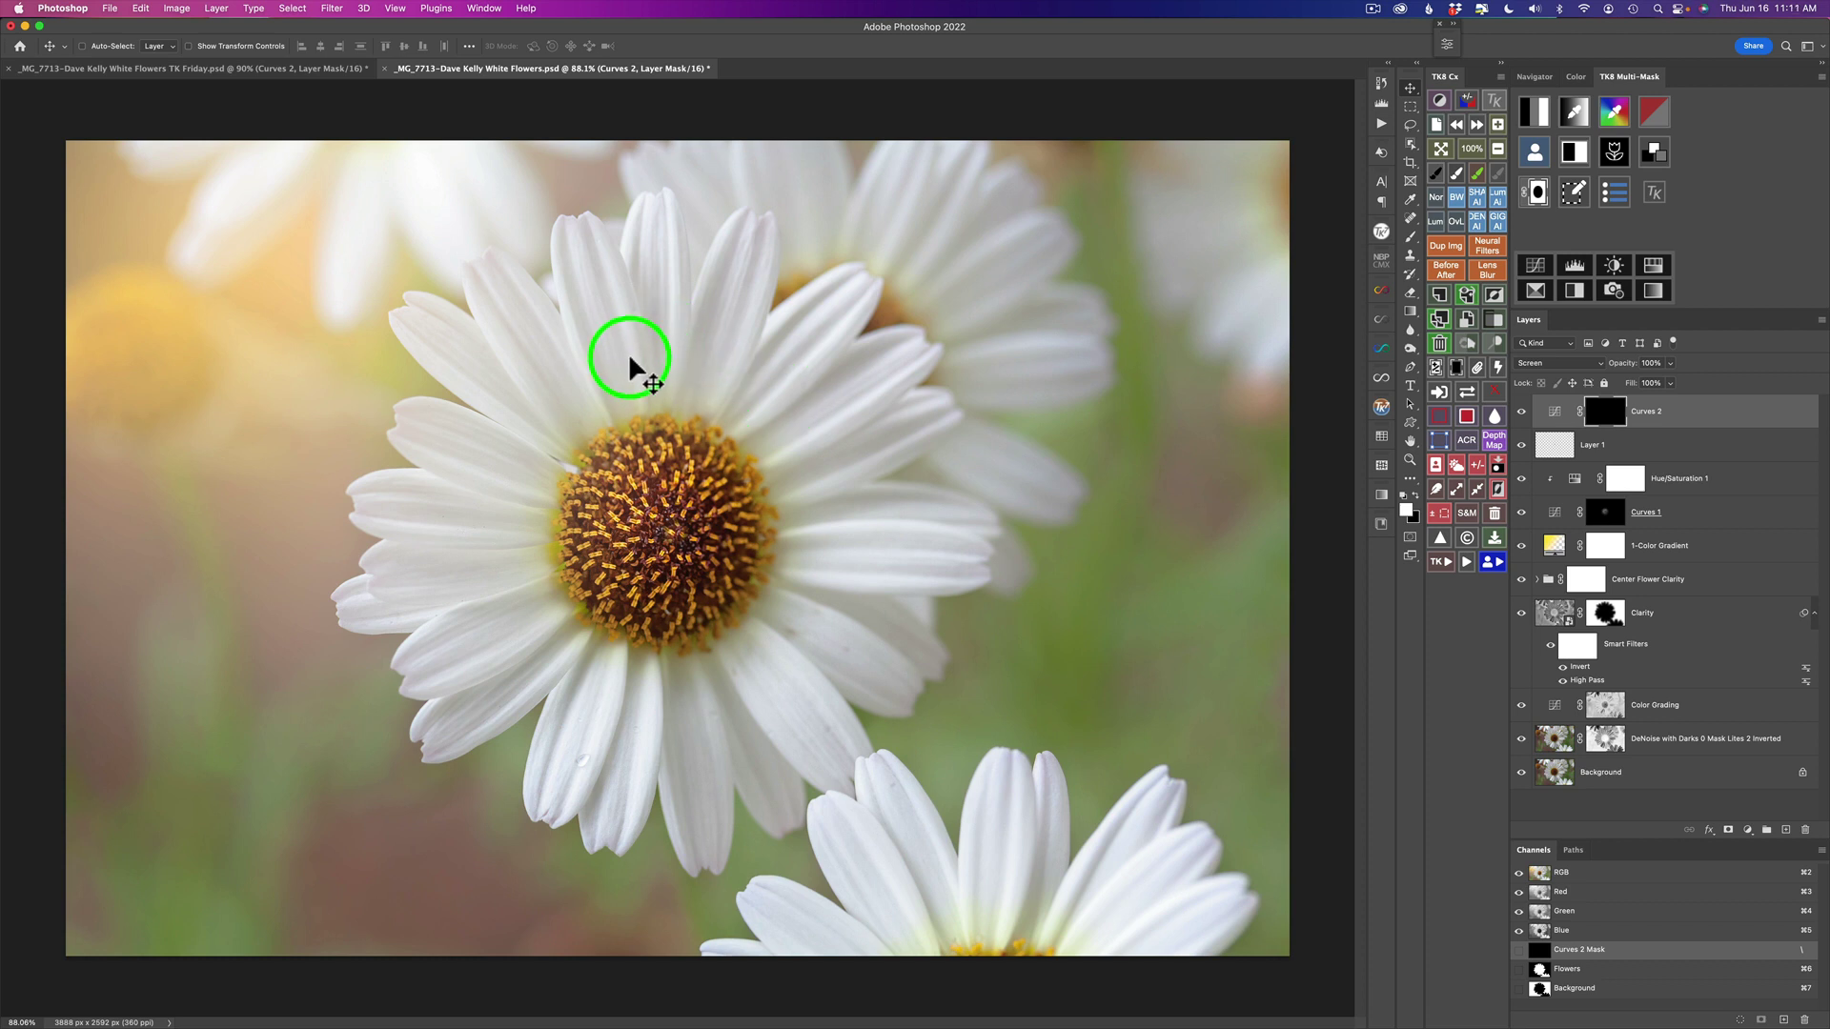
Step: Generate a TK8 RGB luminosity mask and narrow it to Lights 3 to target the white petals
left_click(1535, 111)
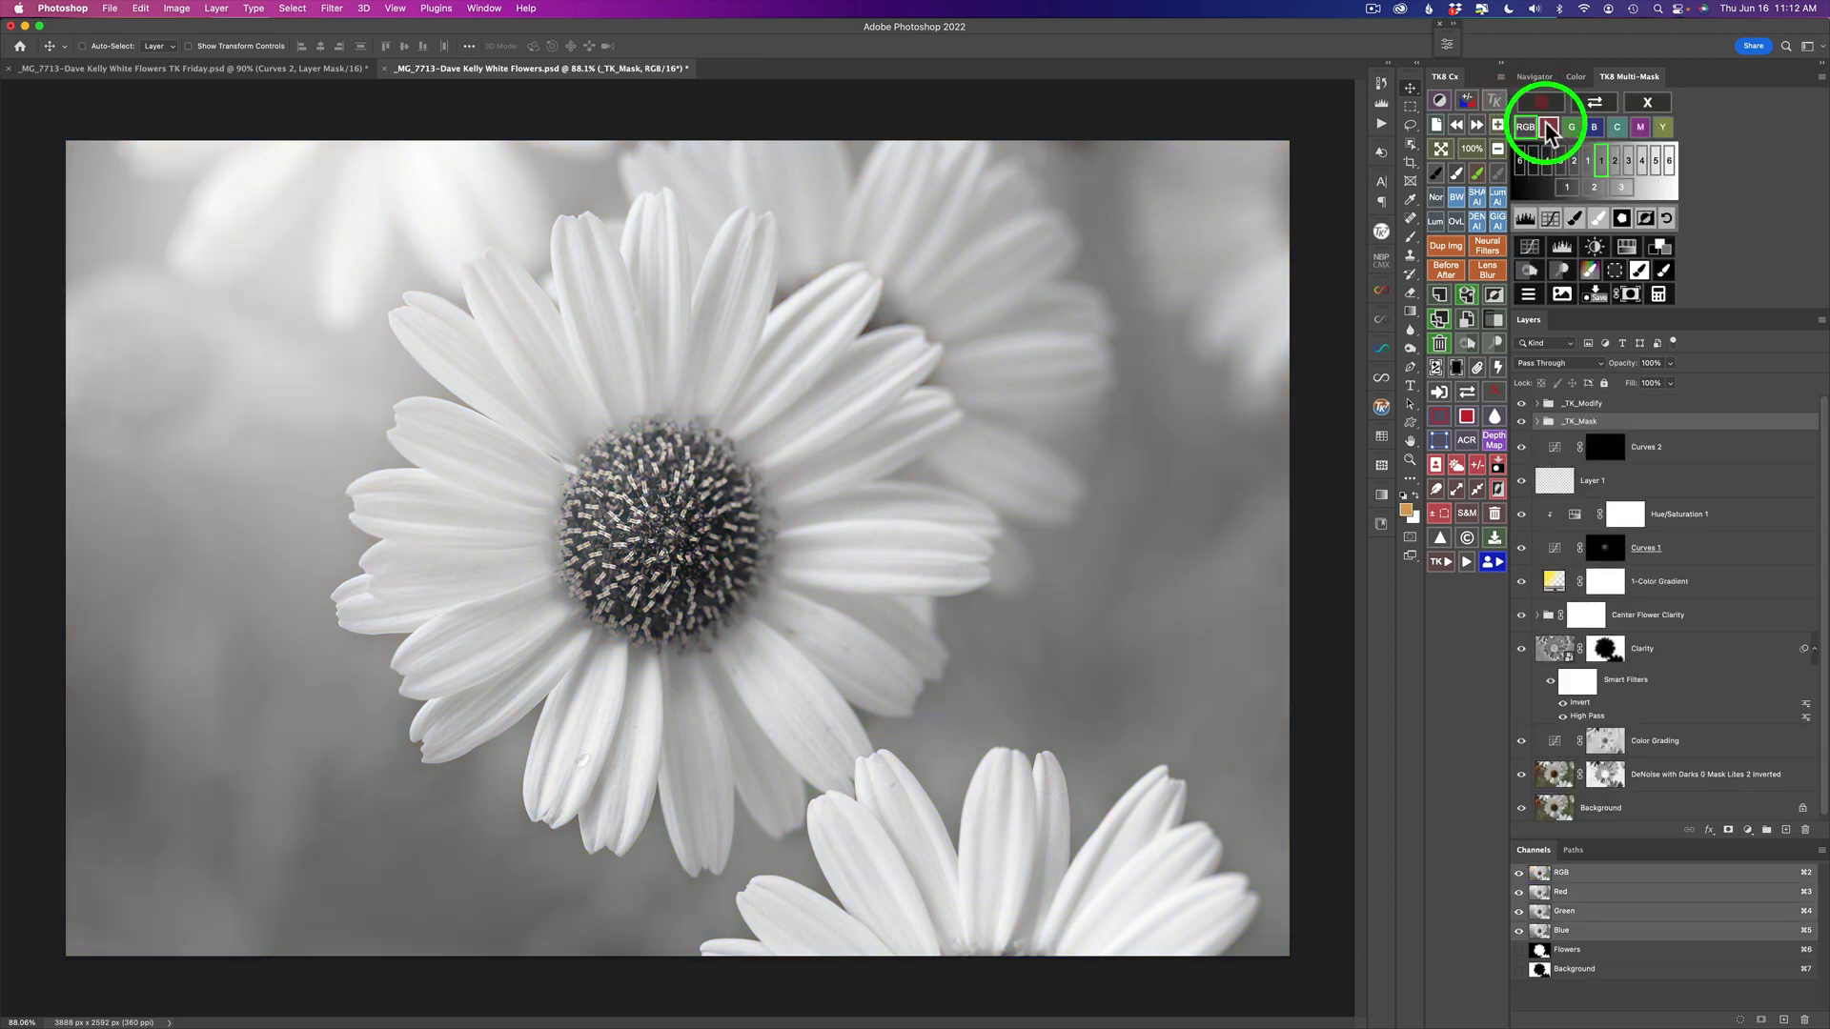
left_click(1615, 158)
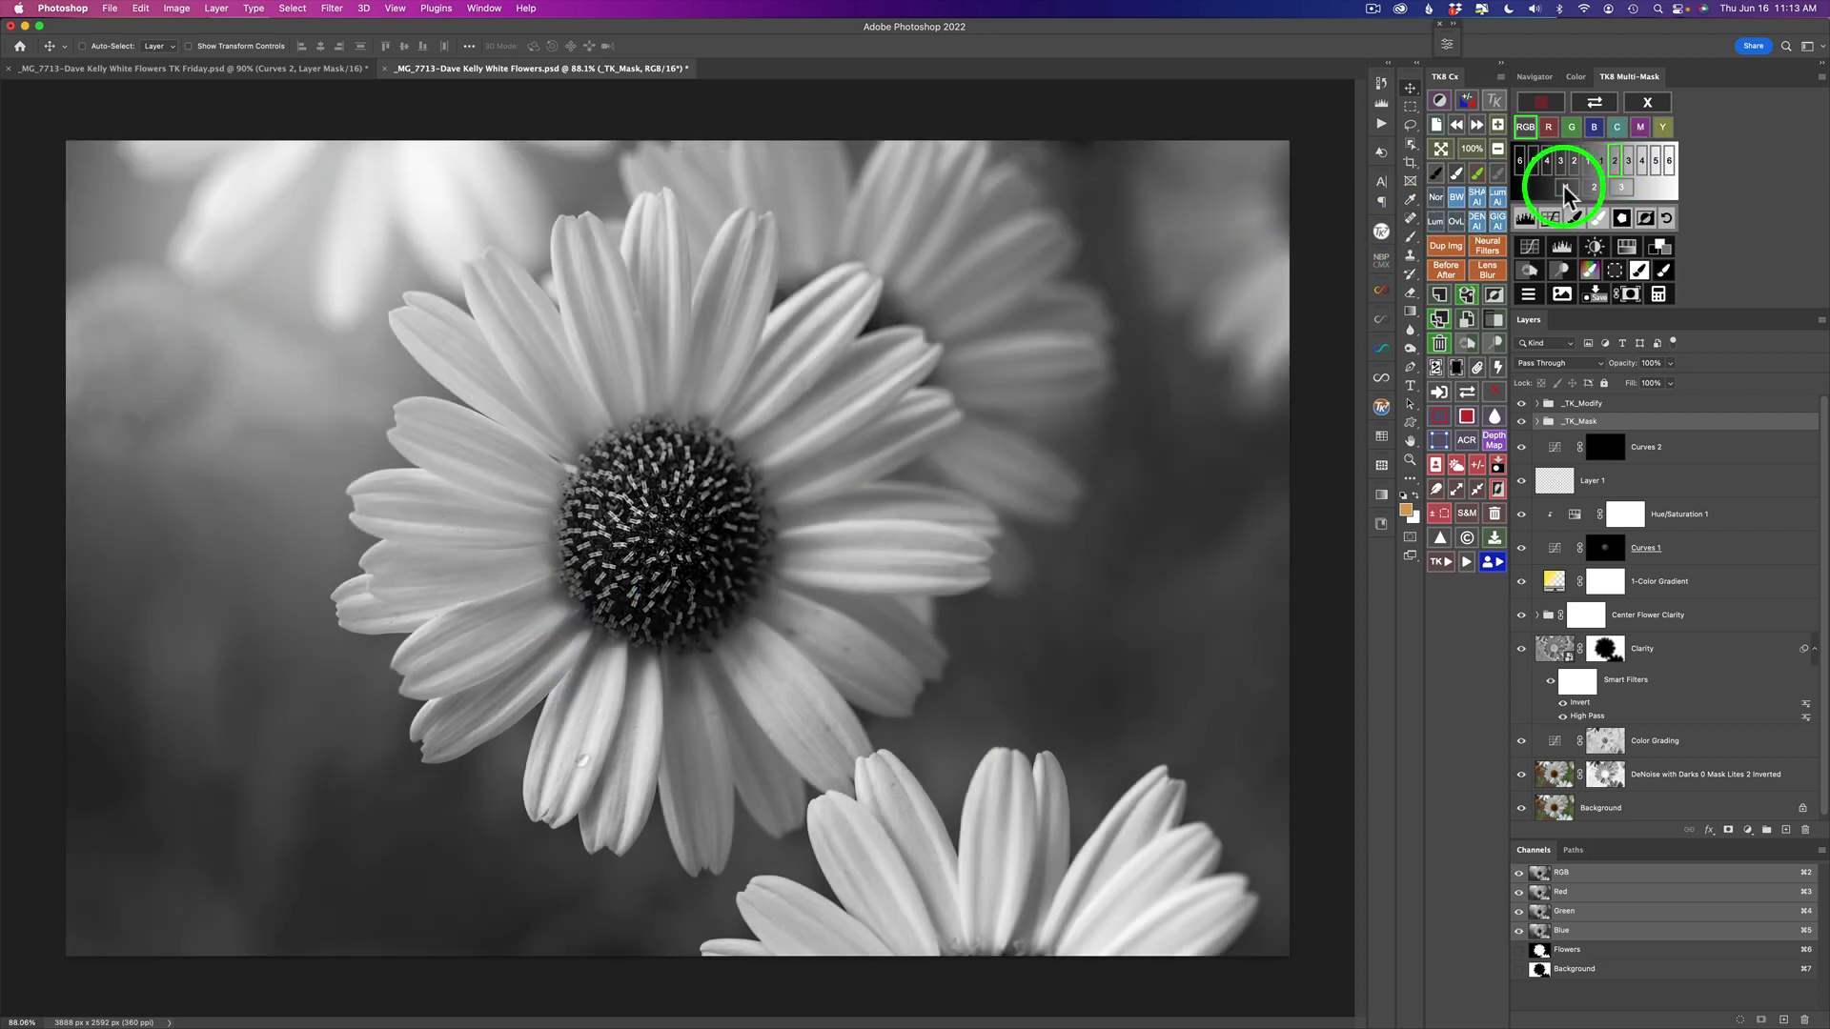
left_click(1630, 162)
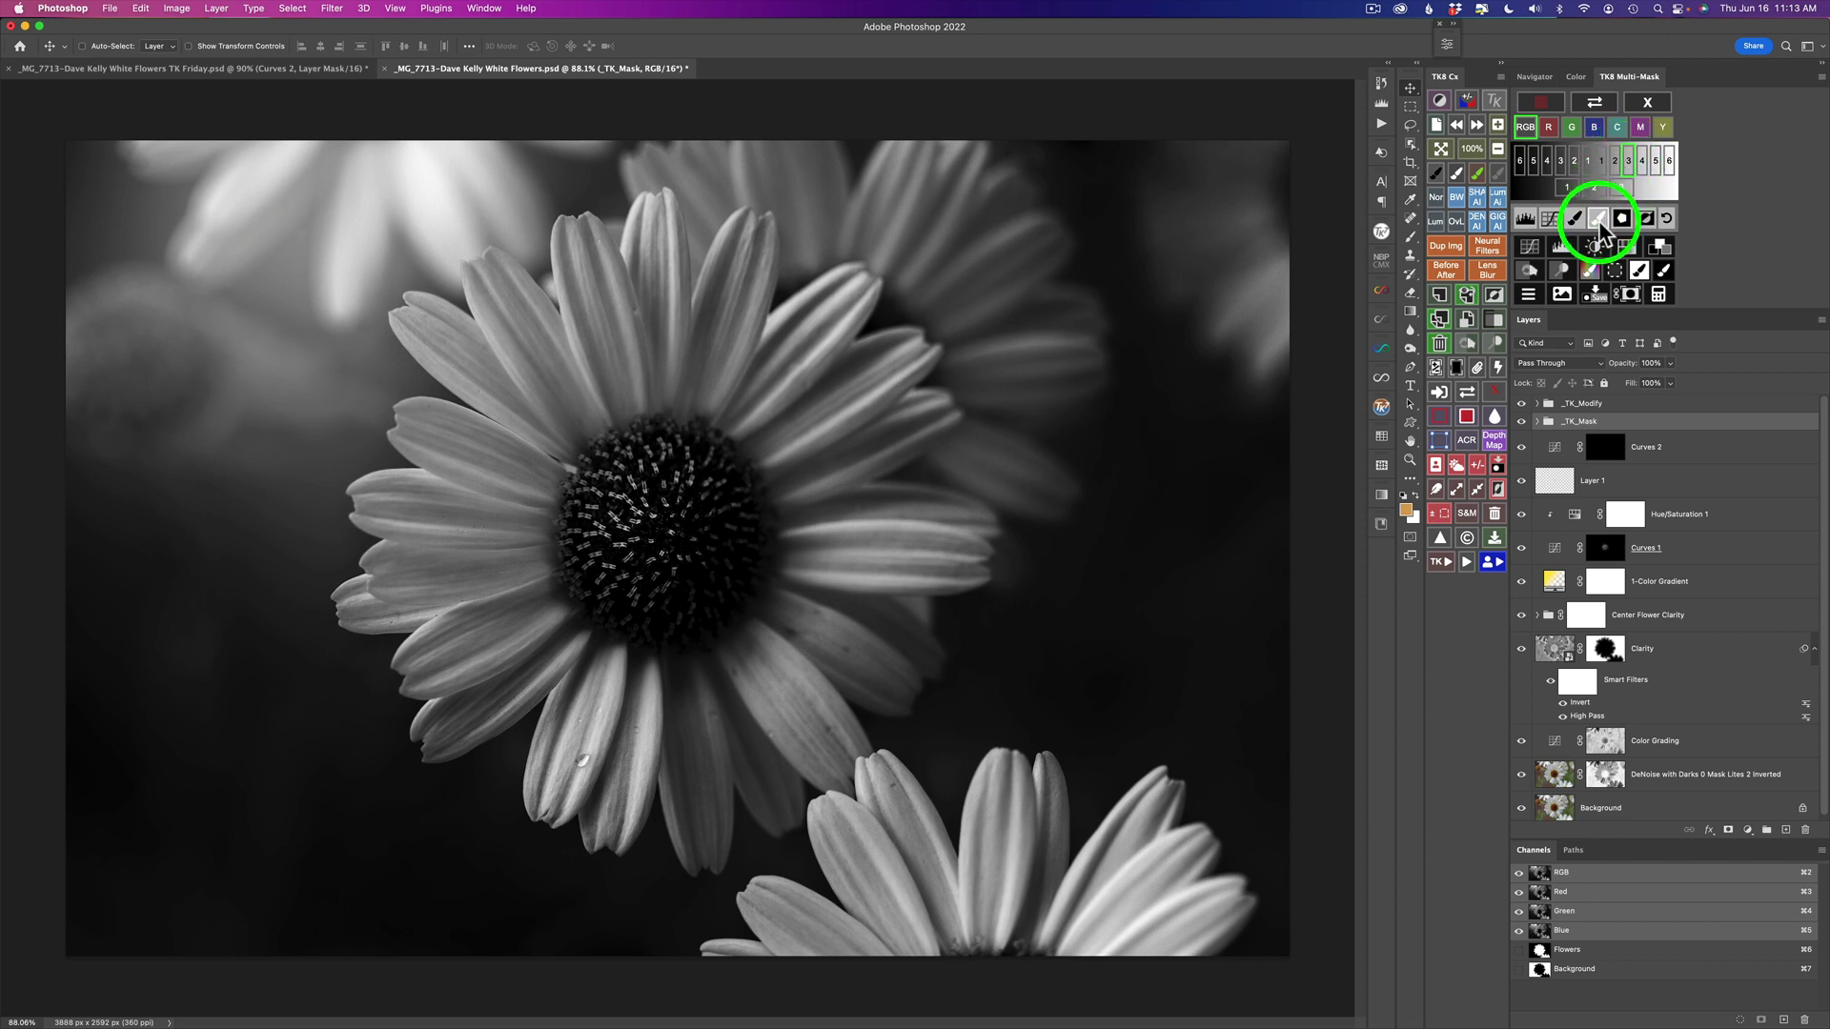
Step: Modify the Lights 3 mask with Levels, darkening the blacks, lowering the white input to 204, and lightening the midtones
left_click(1525, 220)
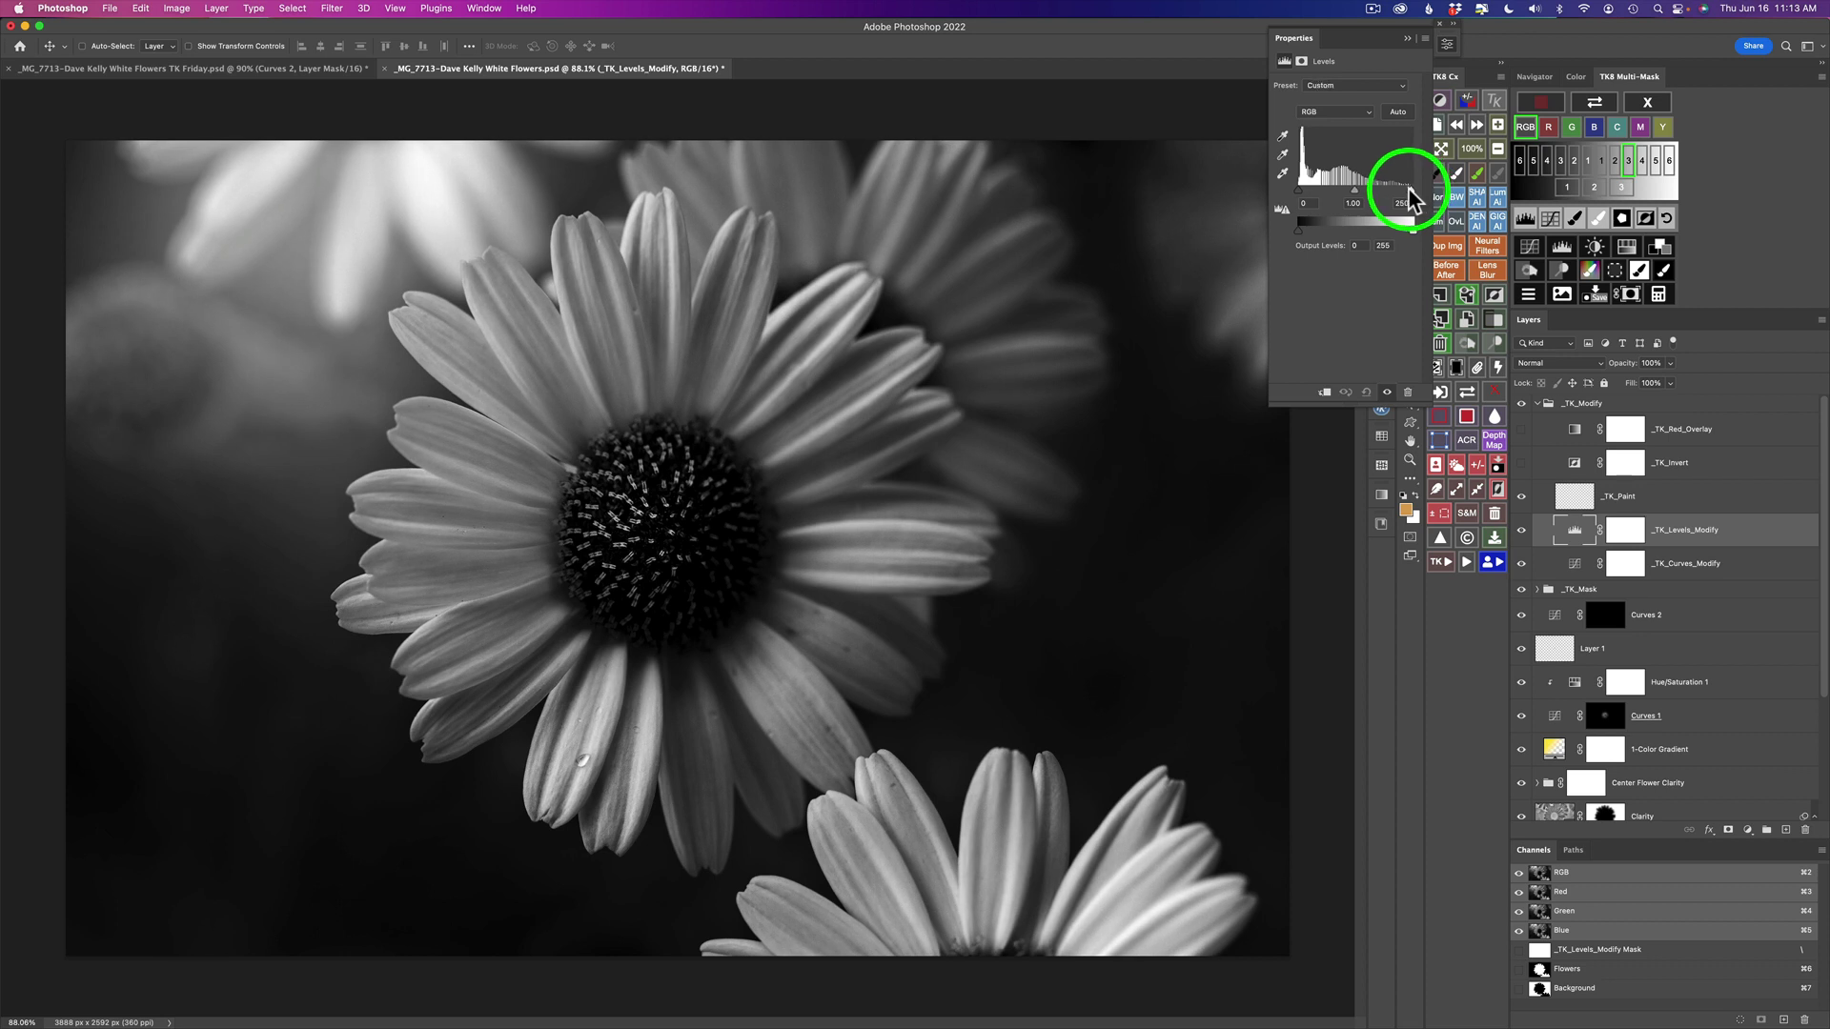
left_click_drag(1403, 190, 1313, 197)
left_click(1352, 192)
left_click(1307, 191)
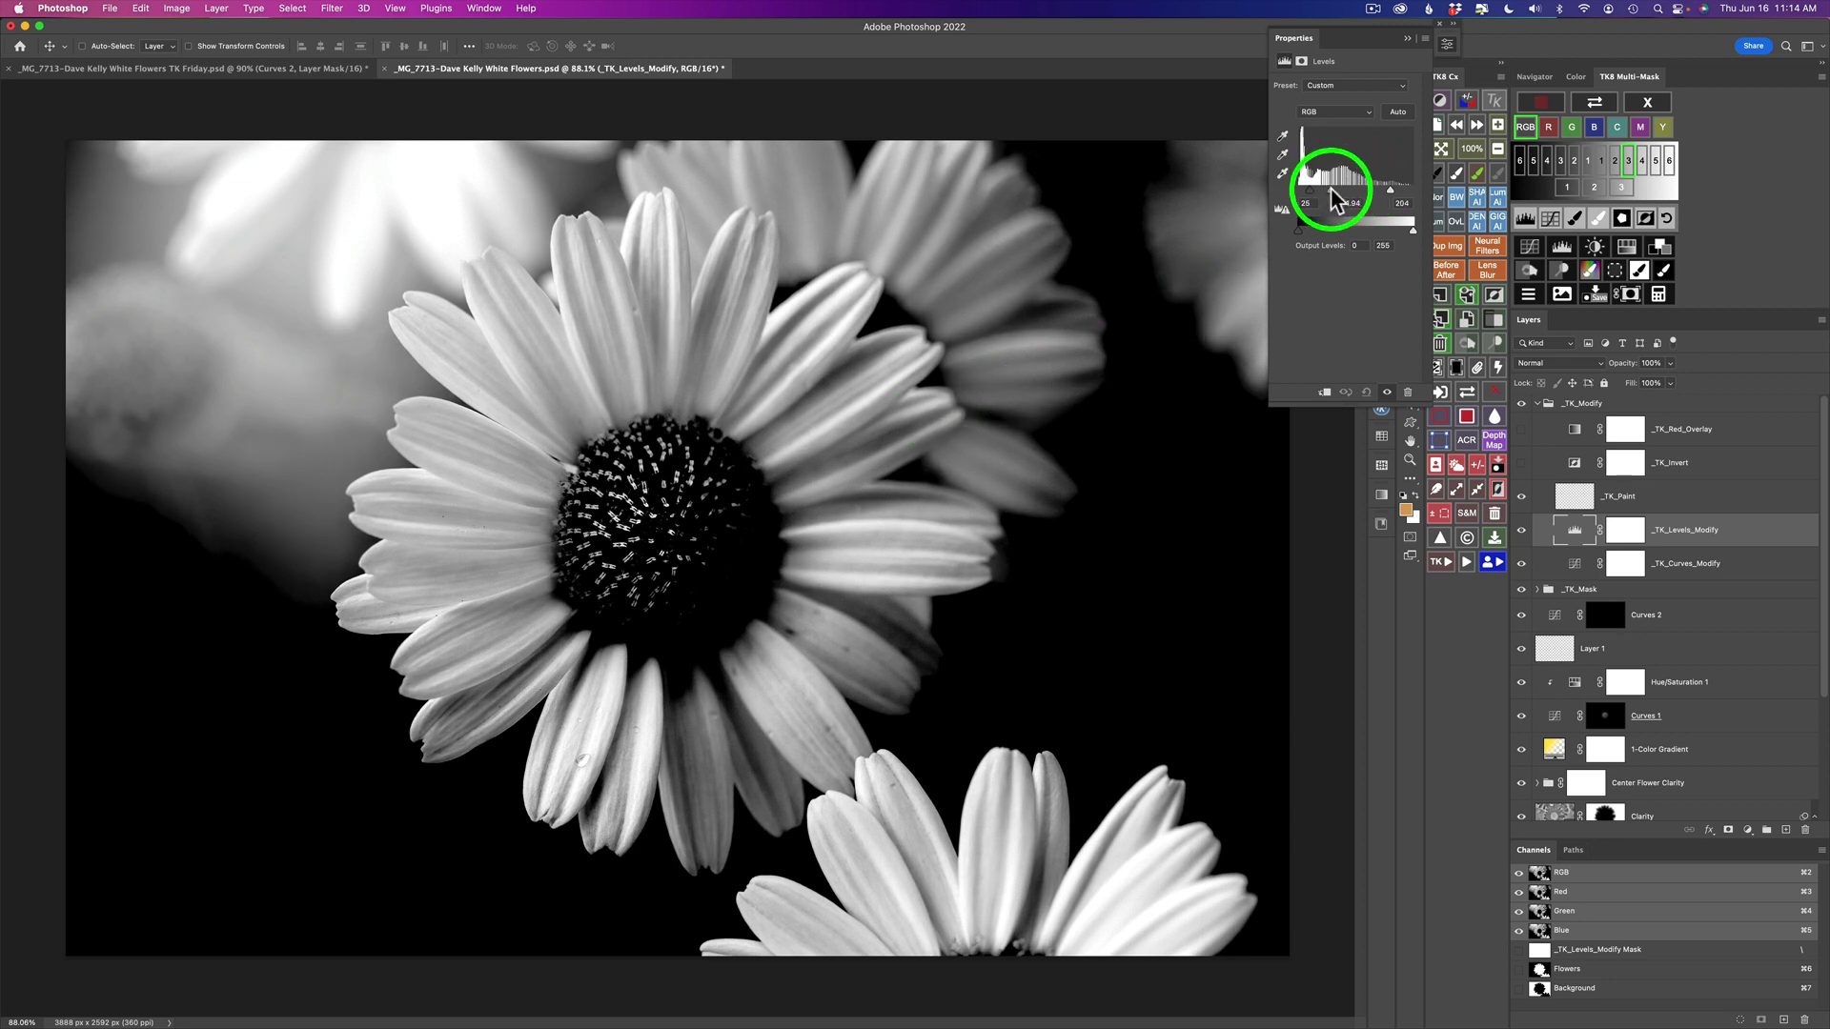
left_click_drag(1332, 191, 1328, 190)
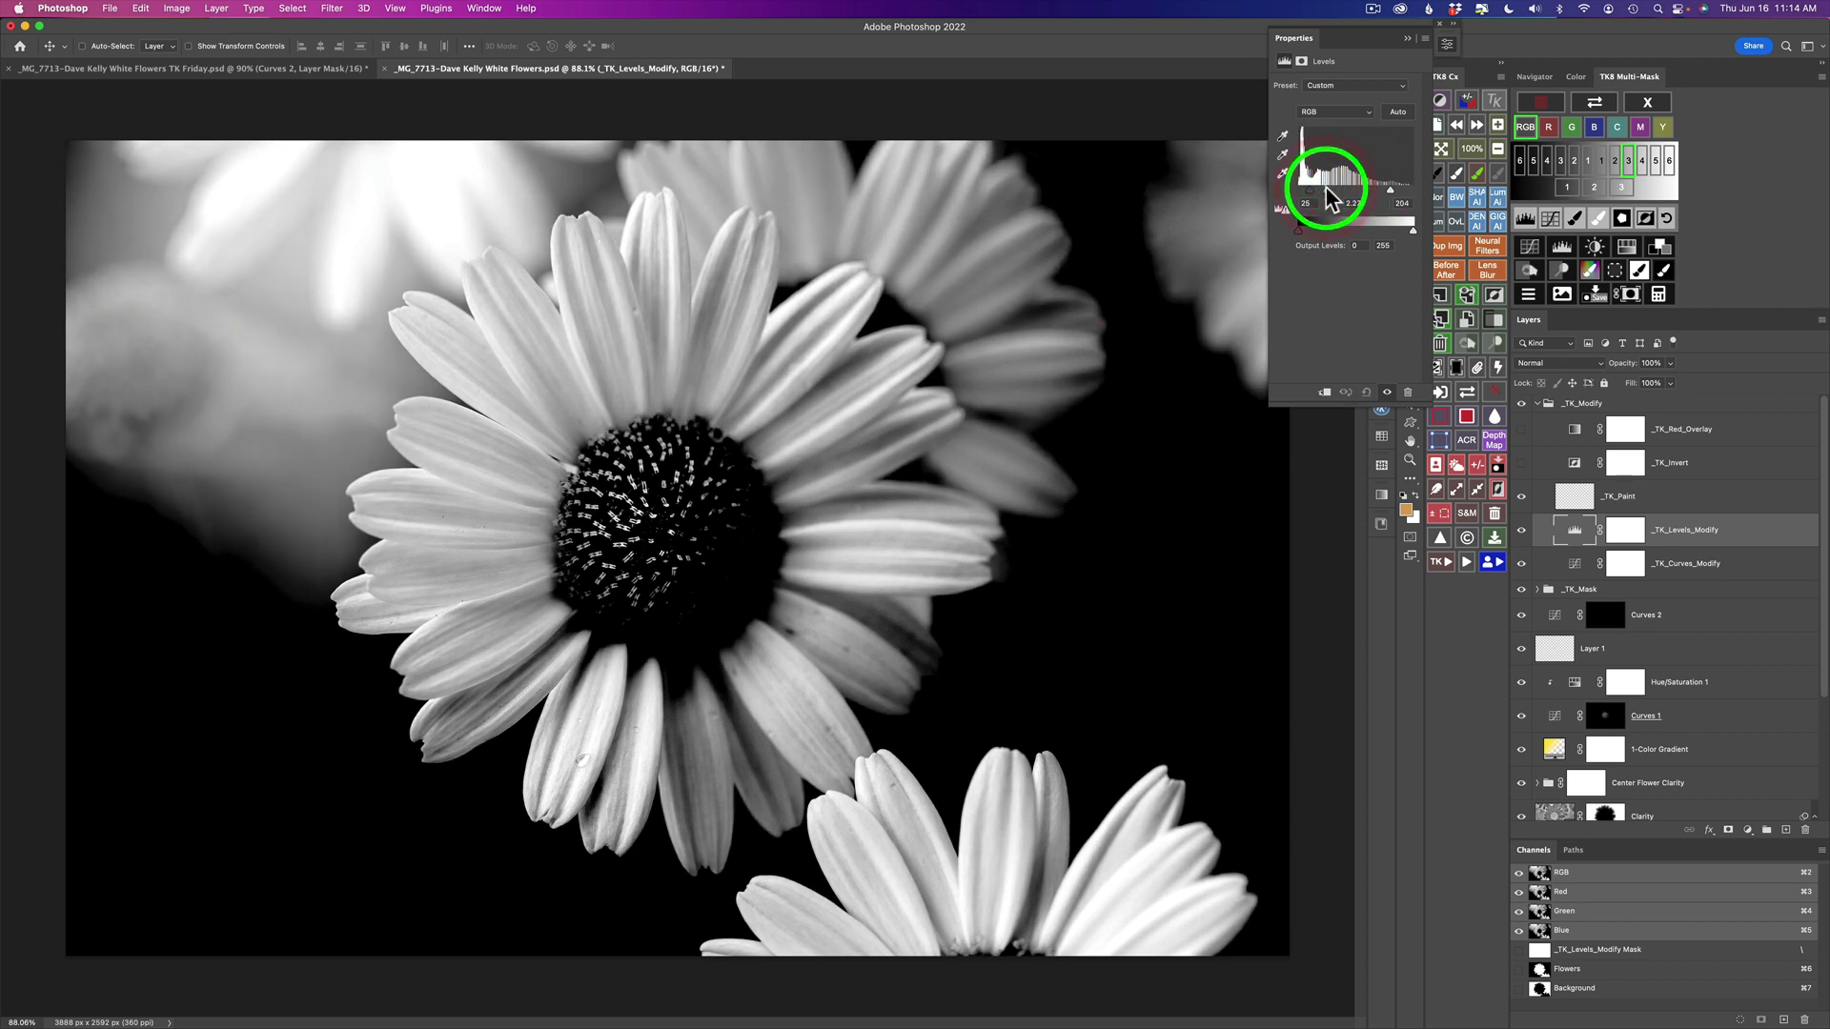
left_click(1448, 44)
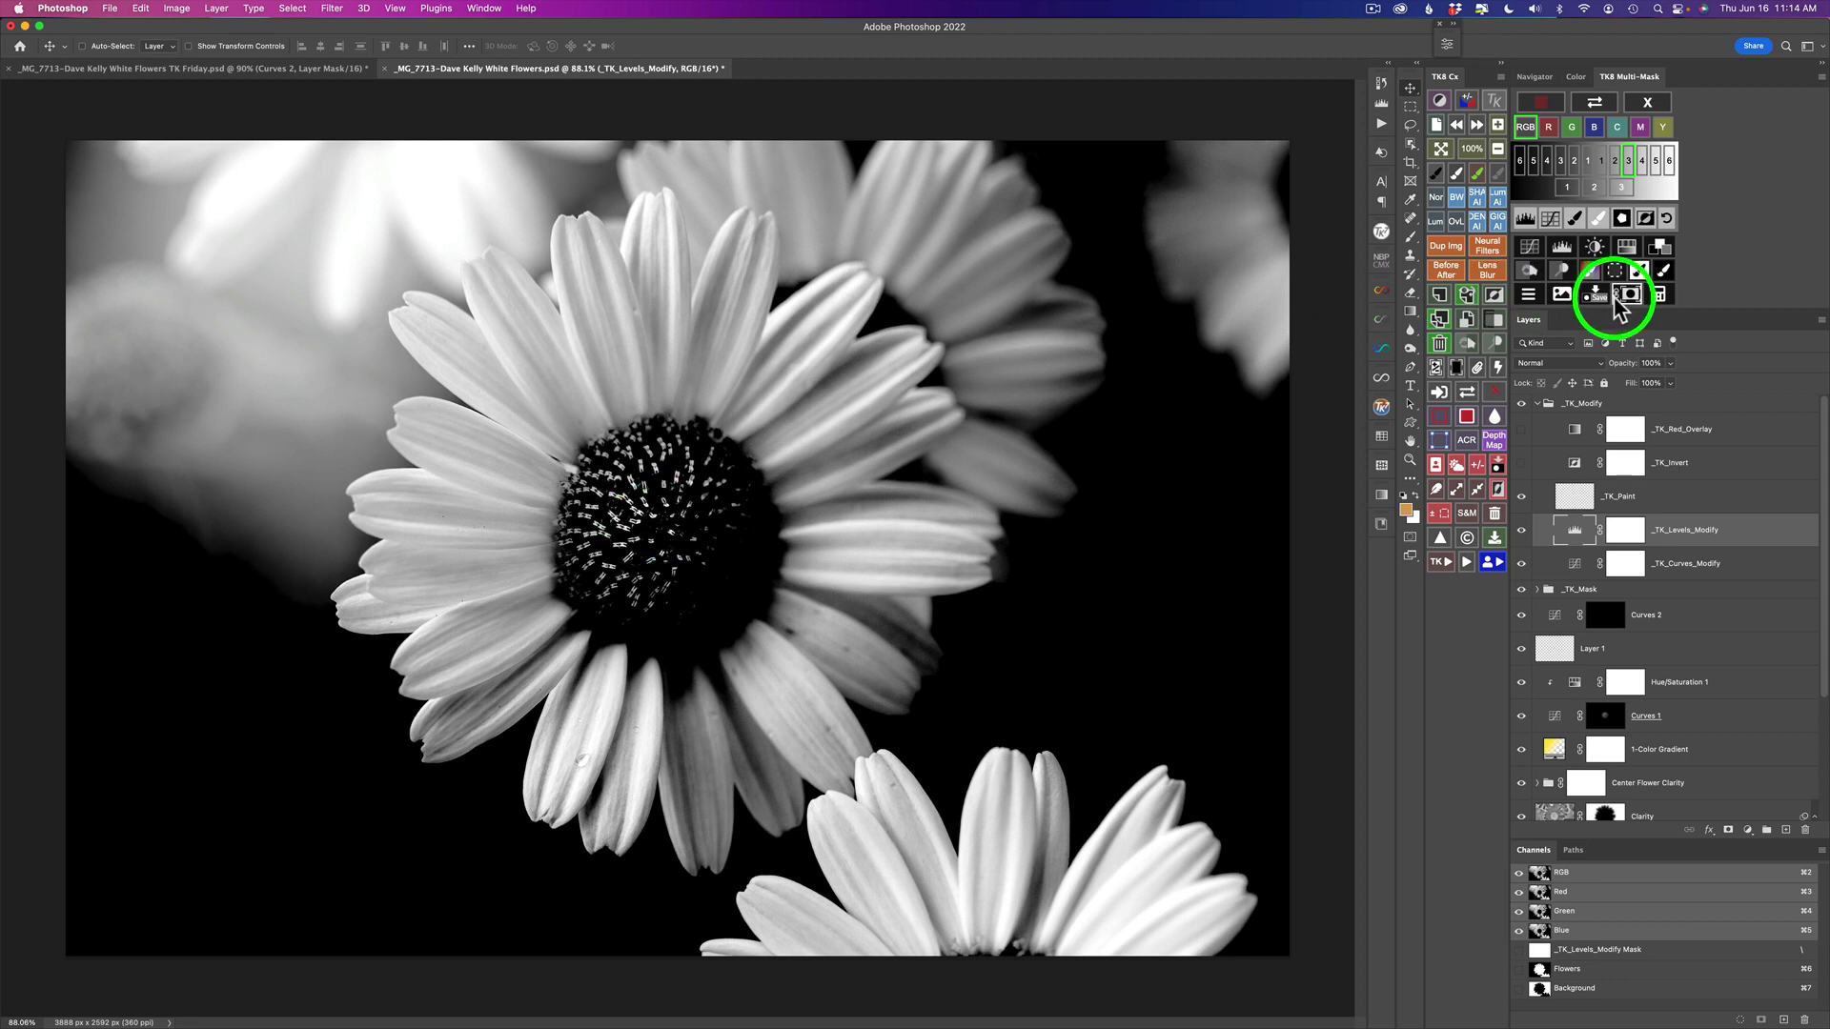
Step: Store the luminosity mask for a mask calculation, choose subtraction, and exit the mask preview
left_click(1659, 296)
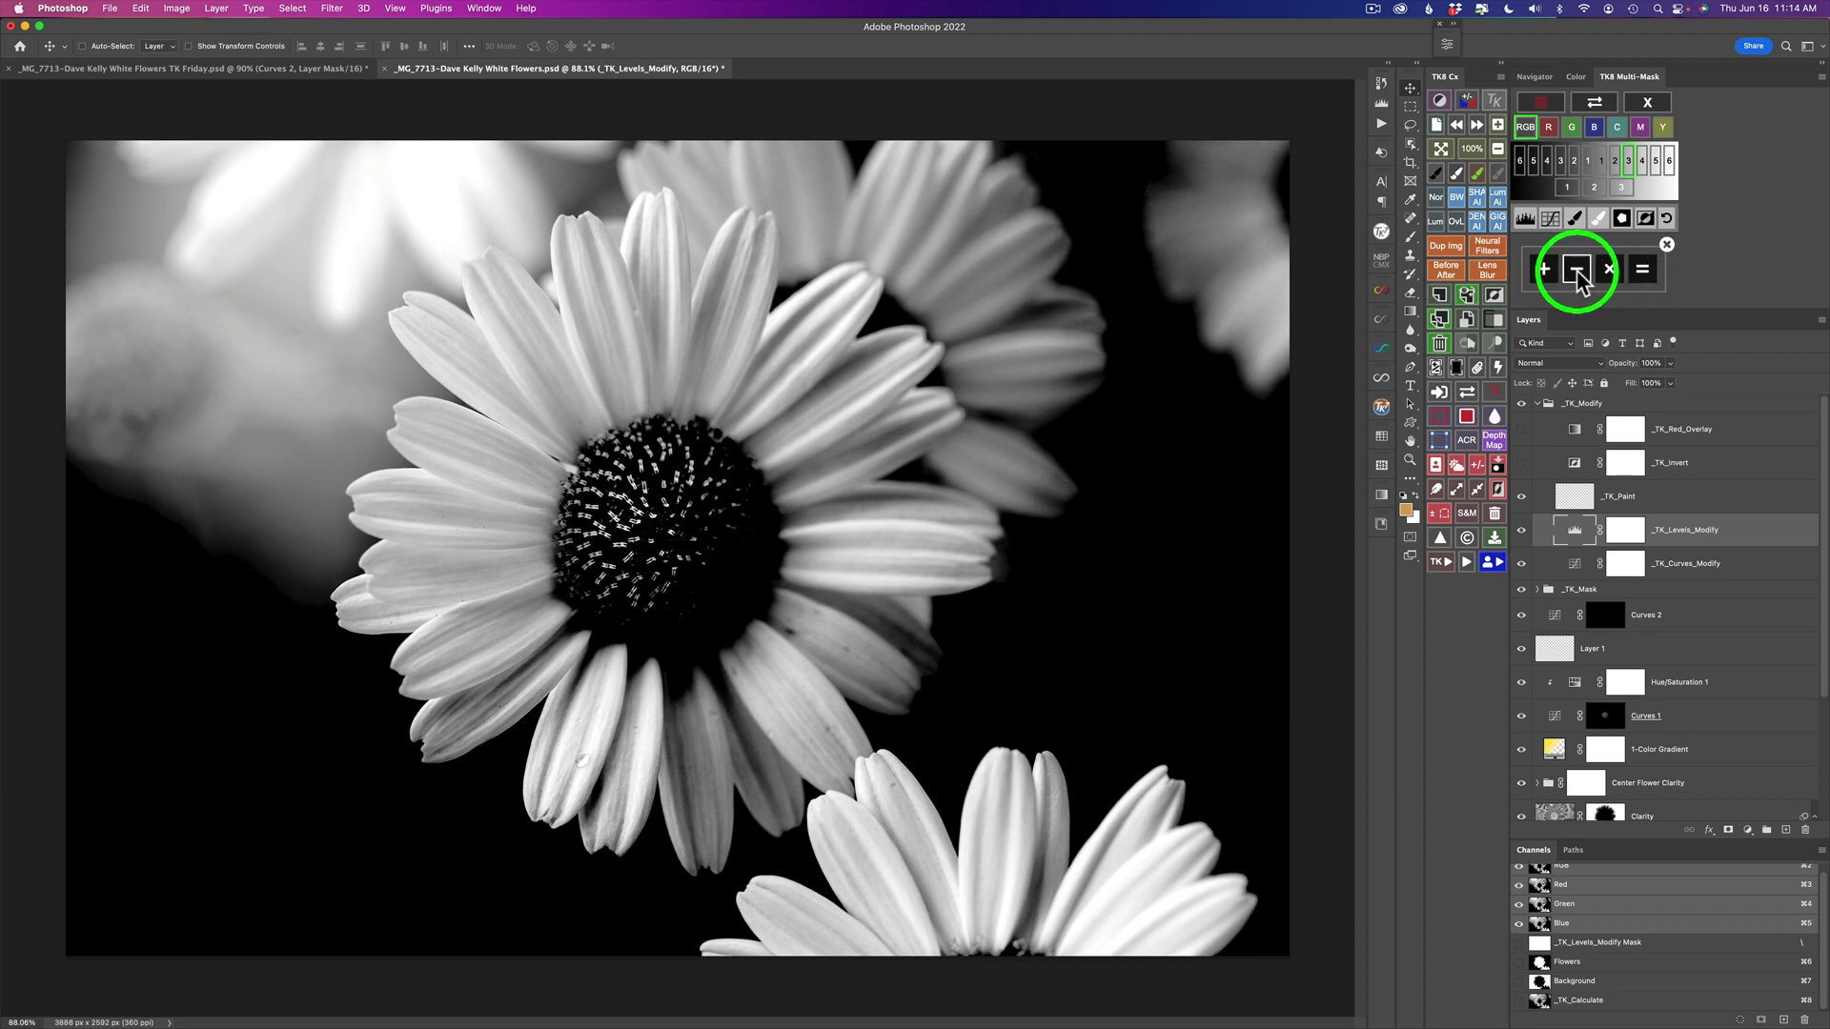
left_click(1577, 275)
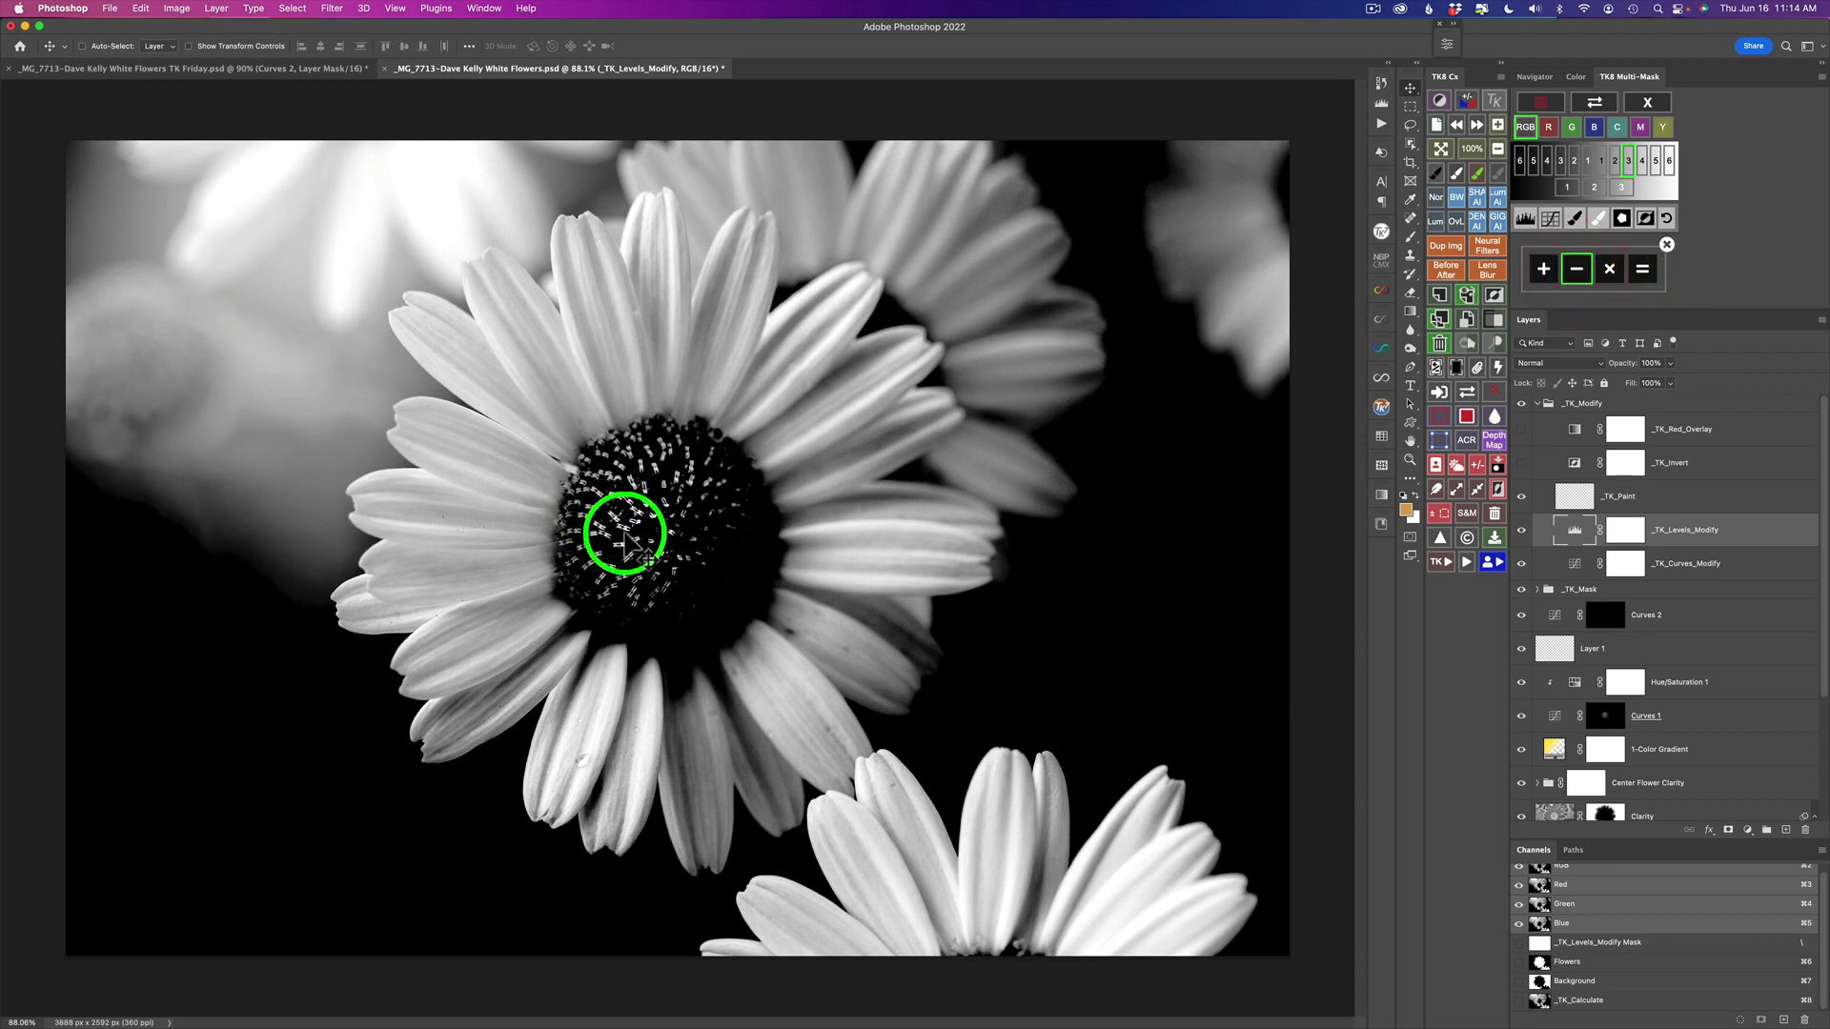
left_click(1650, 104)
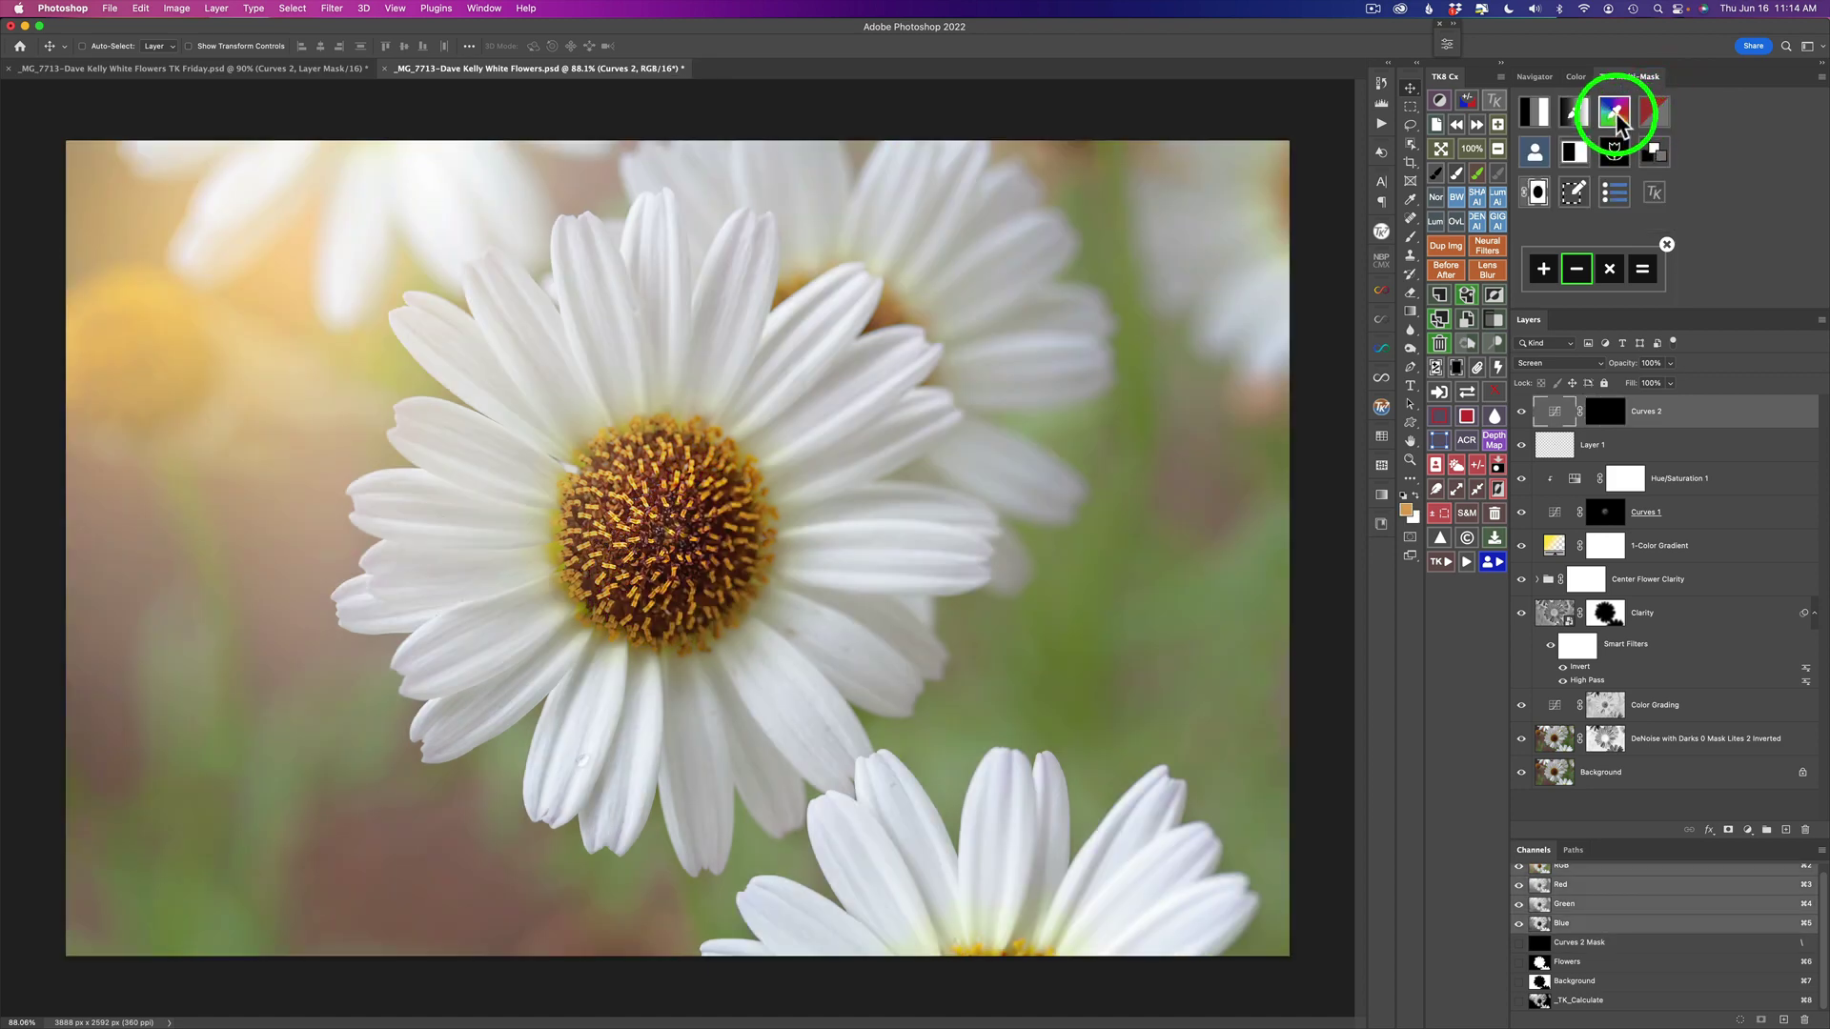
Step: Create a TK8 color mask from the yellow #e6d663 sampled in the flower centre and brighten the mask
left_click(1614, 115)
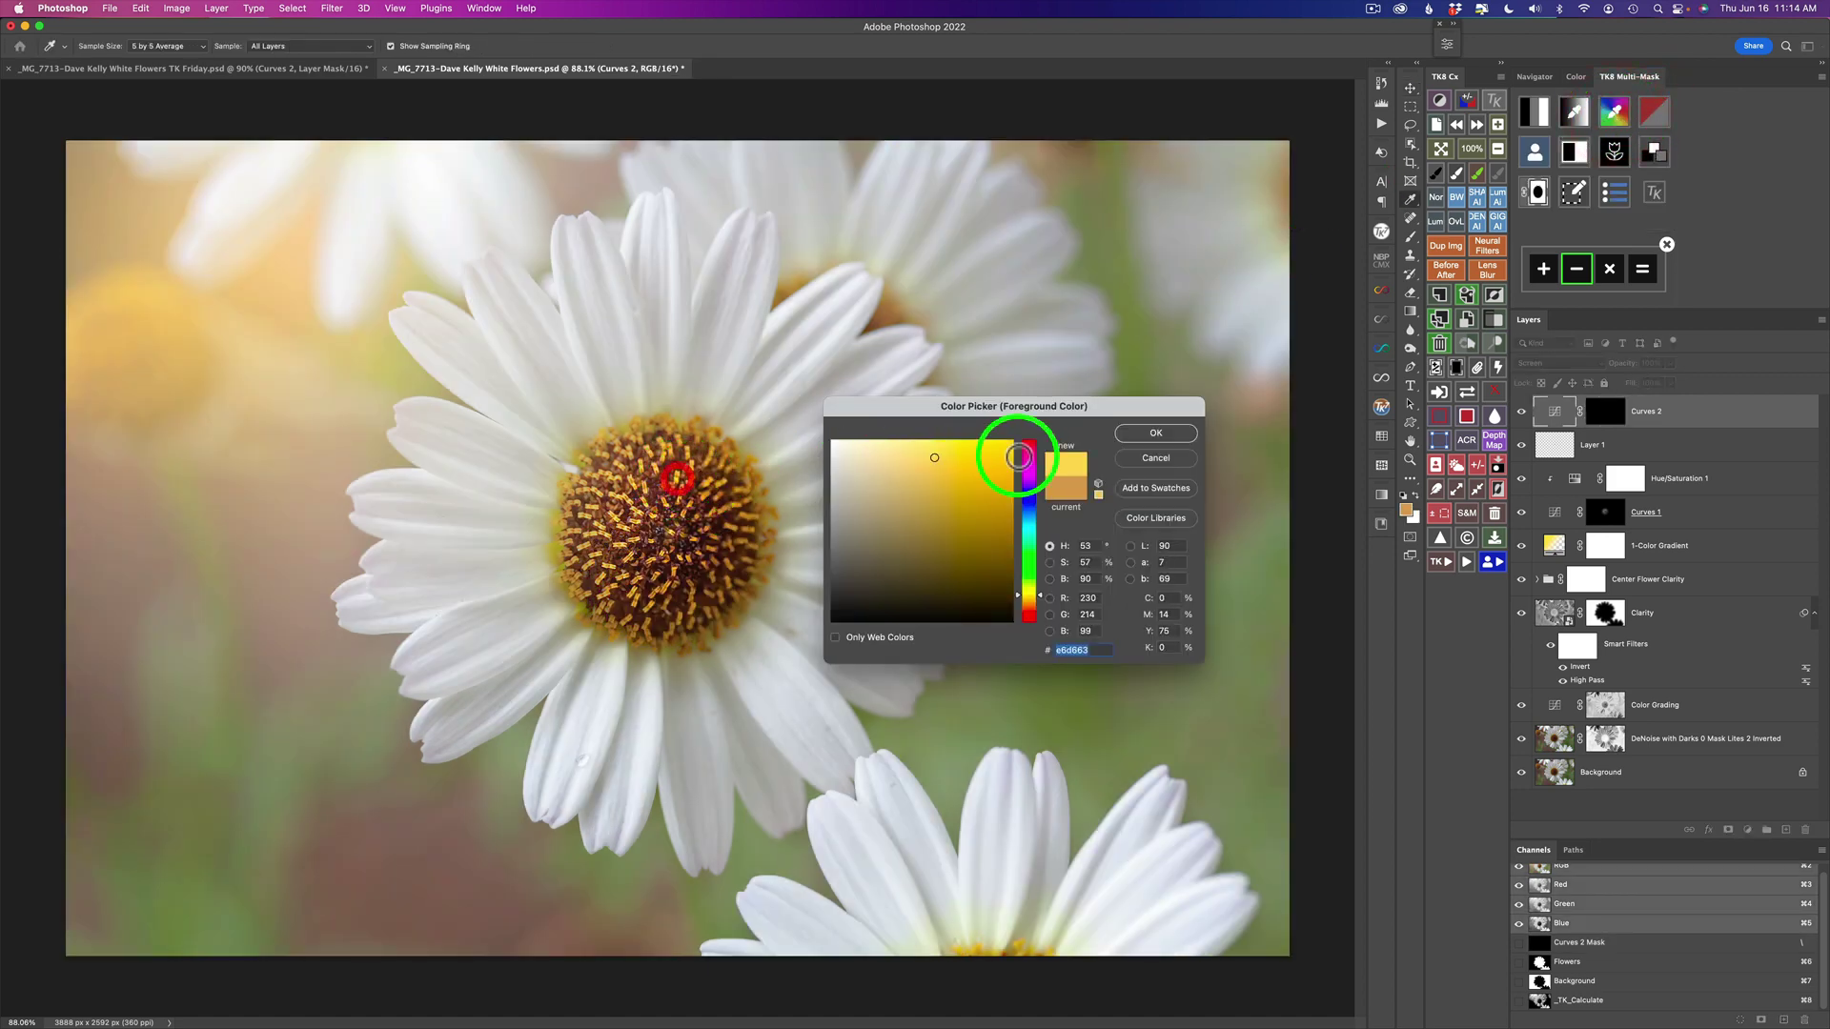
left_click(1161, 433)
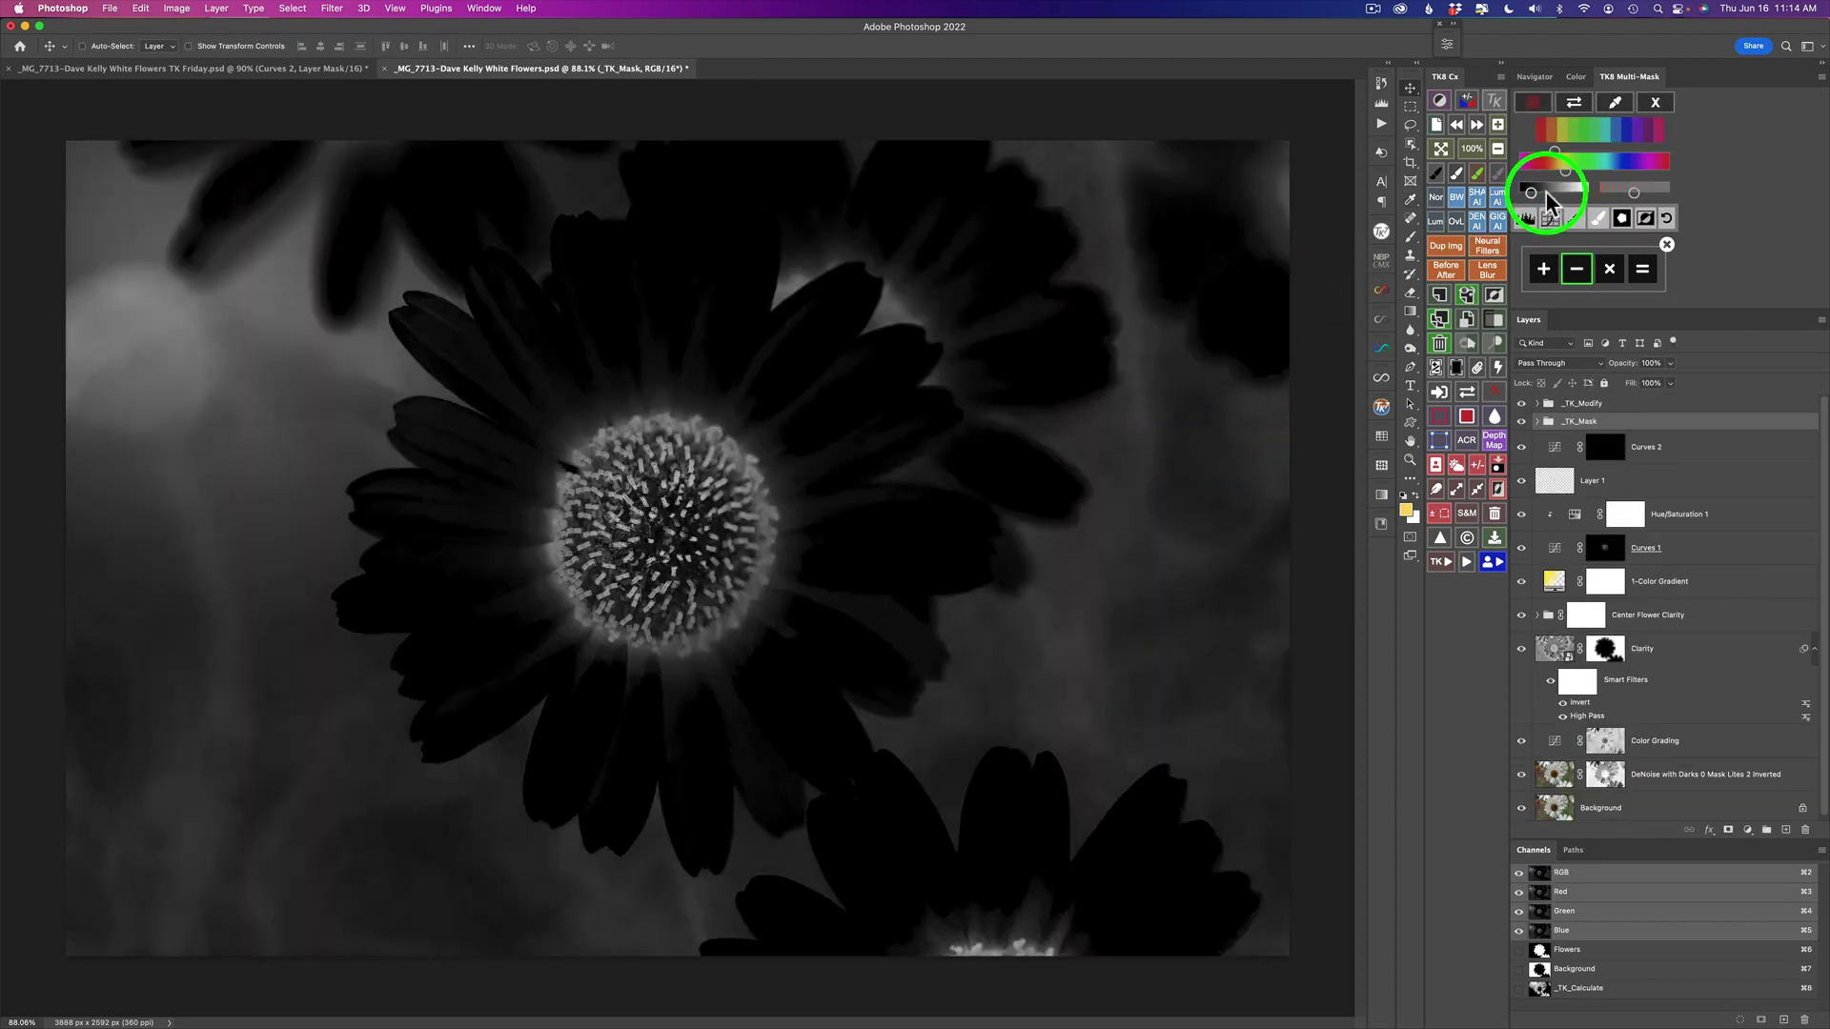
left_click_drag(1546, 193, 1571, 194)
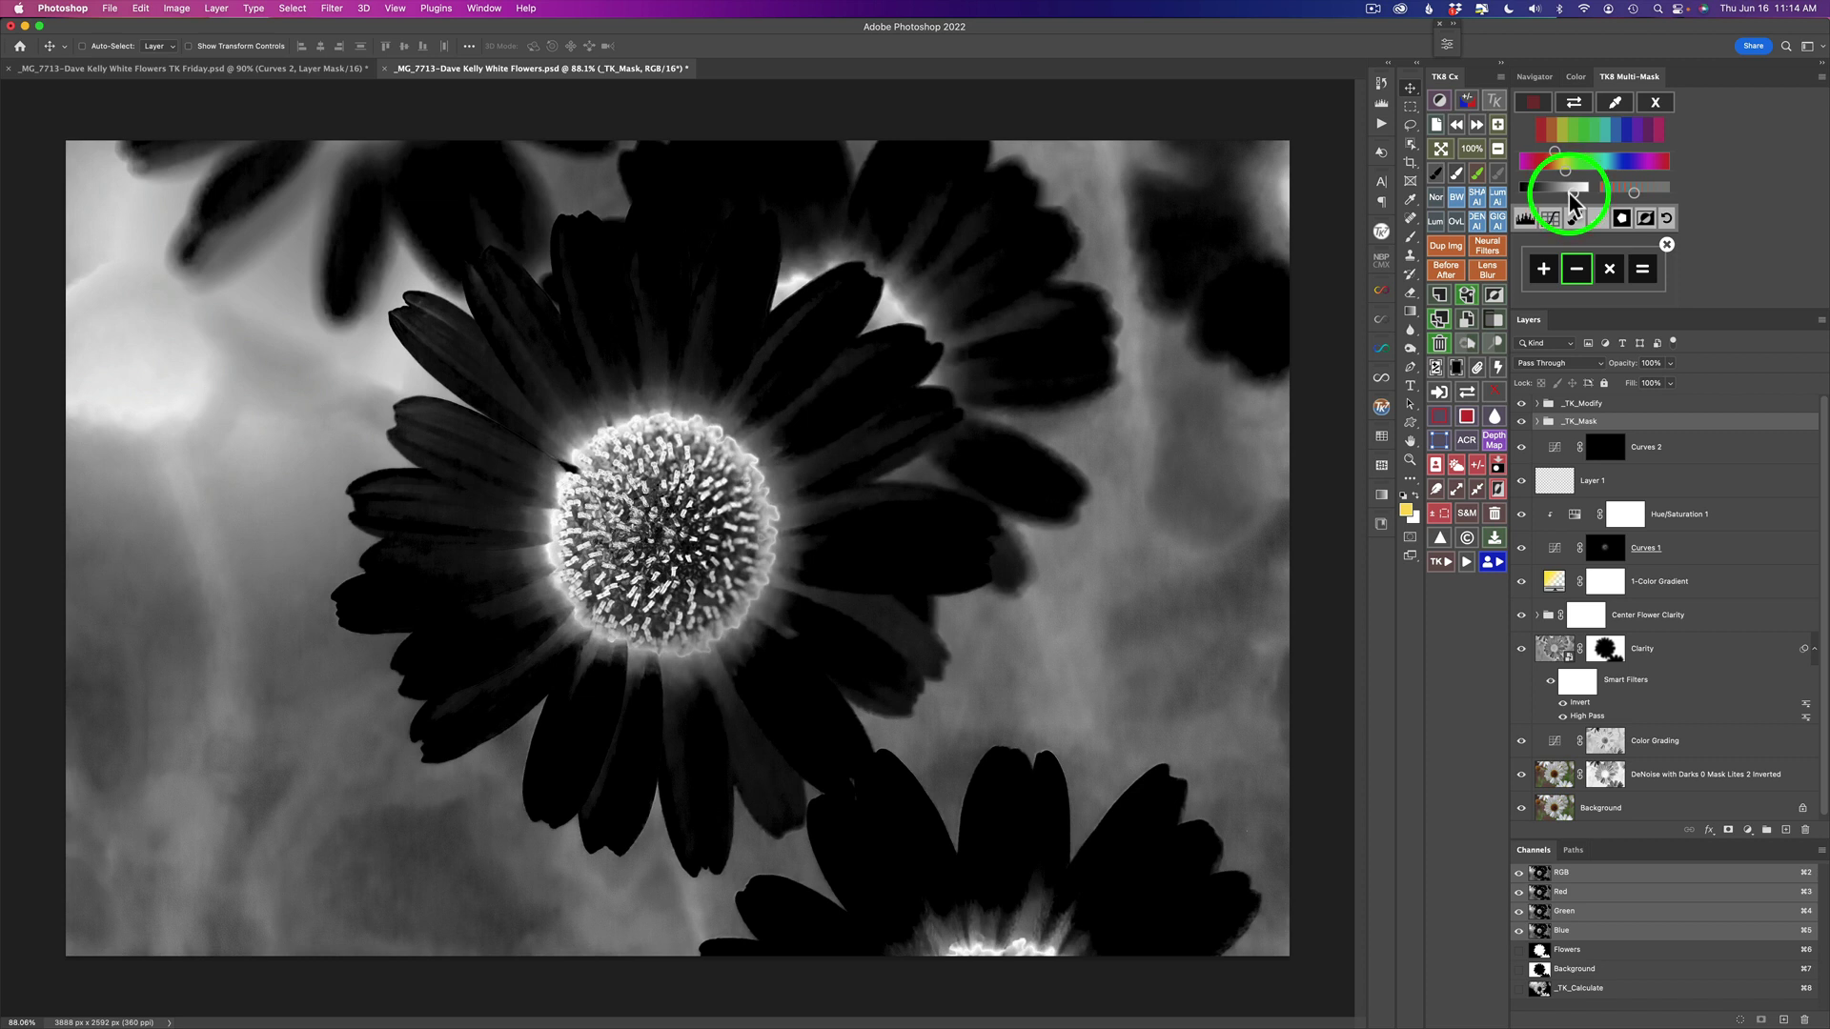
Step: Raise the color mask's black input with Levels and subtract the mask from the stored luminosity mask
left_click(1526, 220)
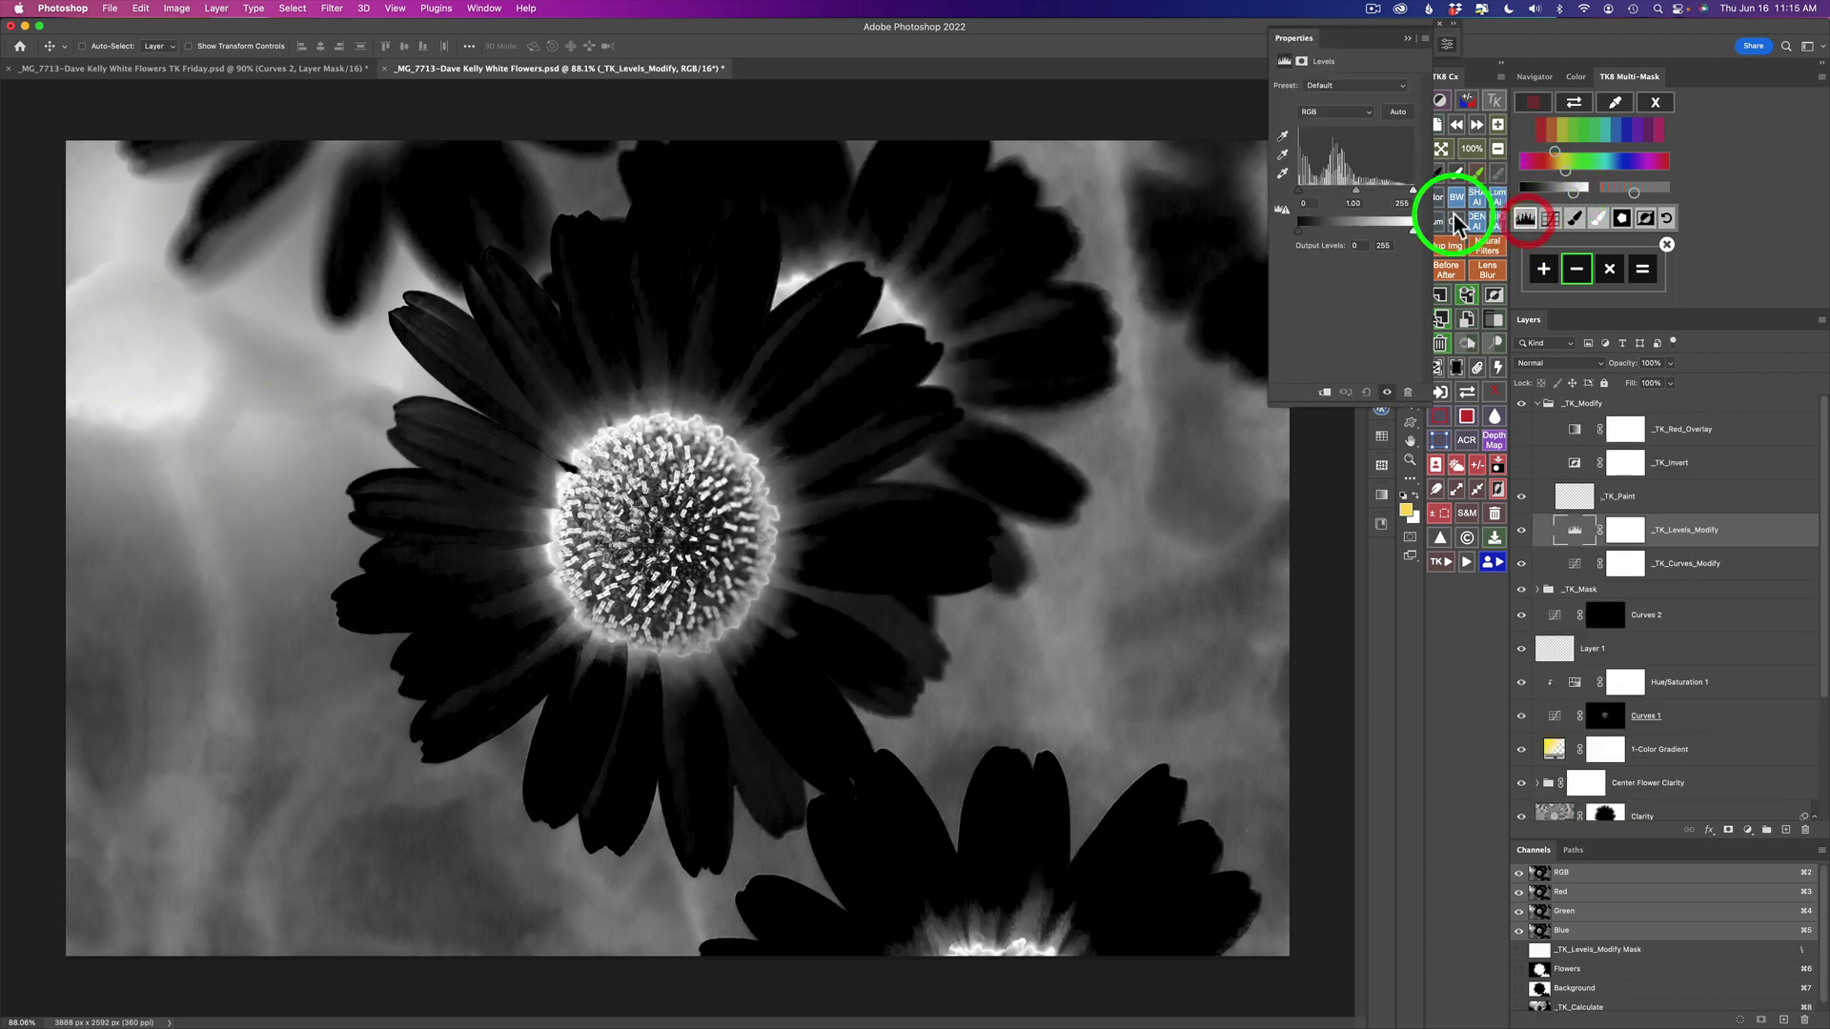
left_click_drag(1296, 190, 1338, 194)
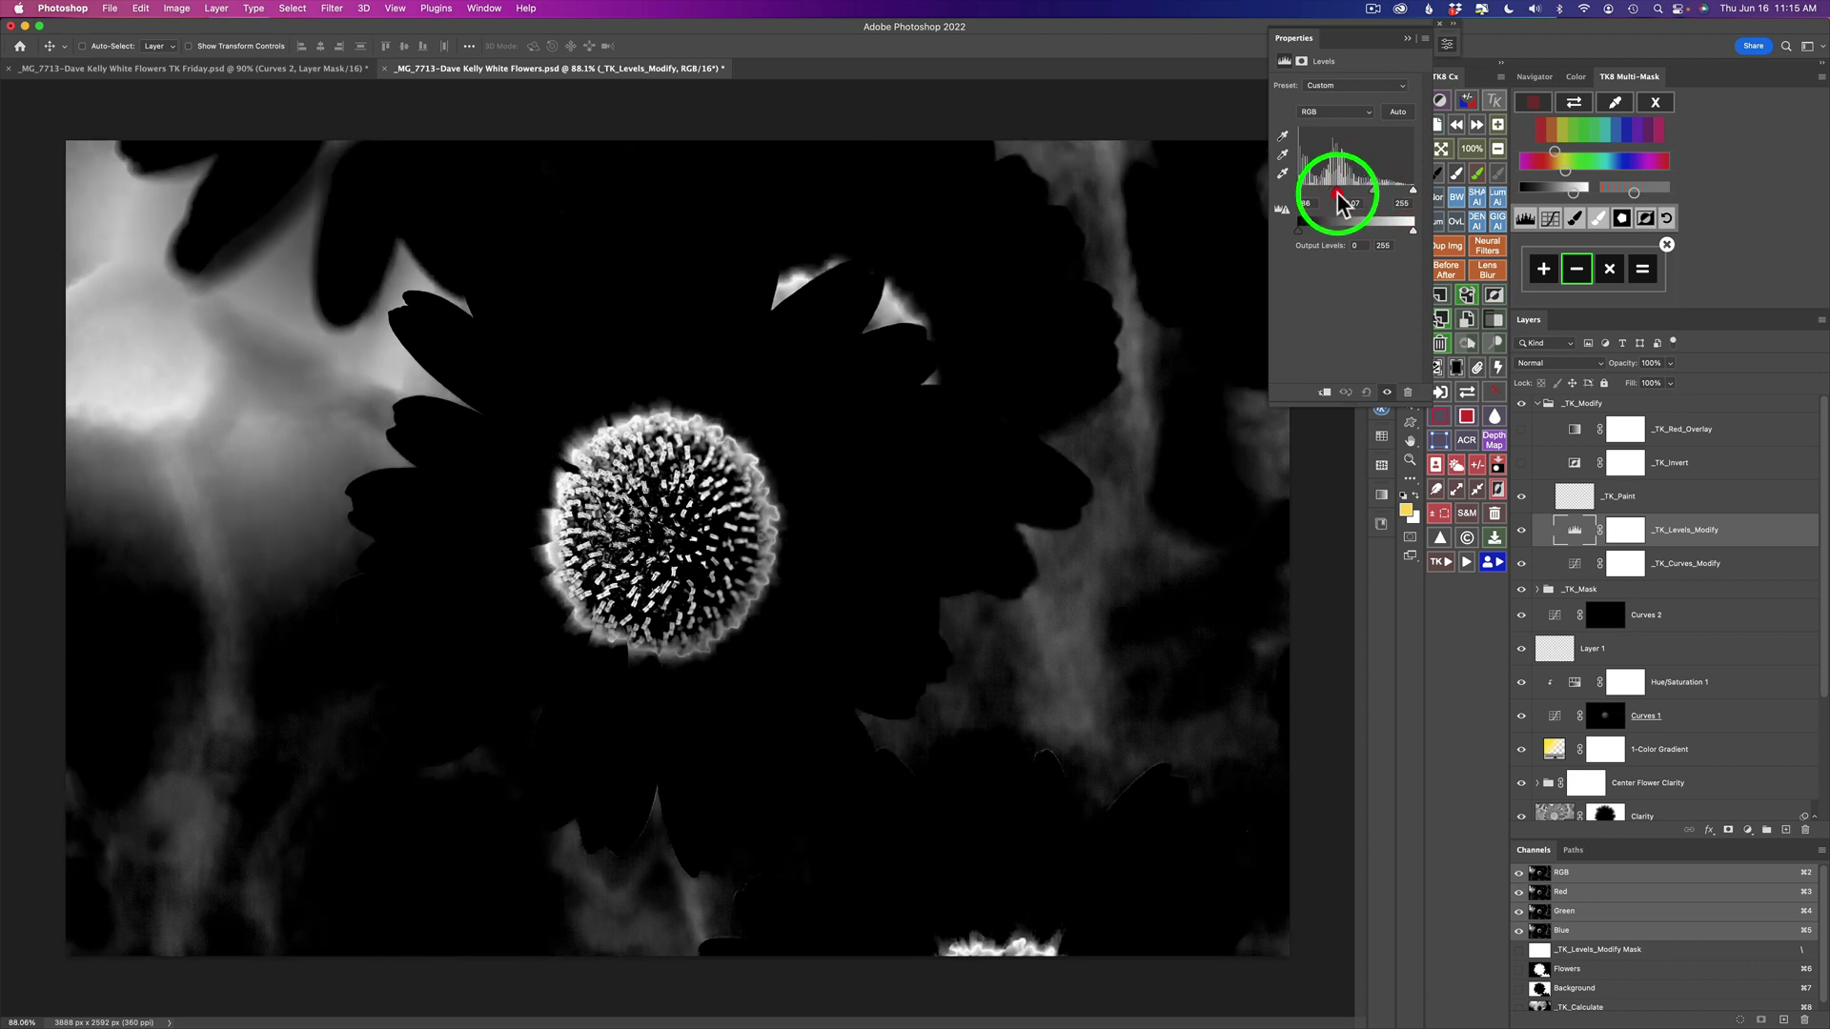
left_click(1451, 52)
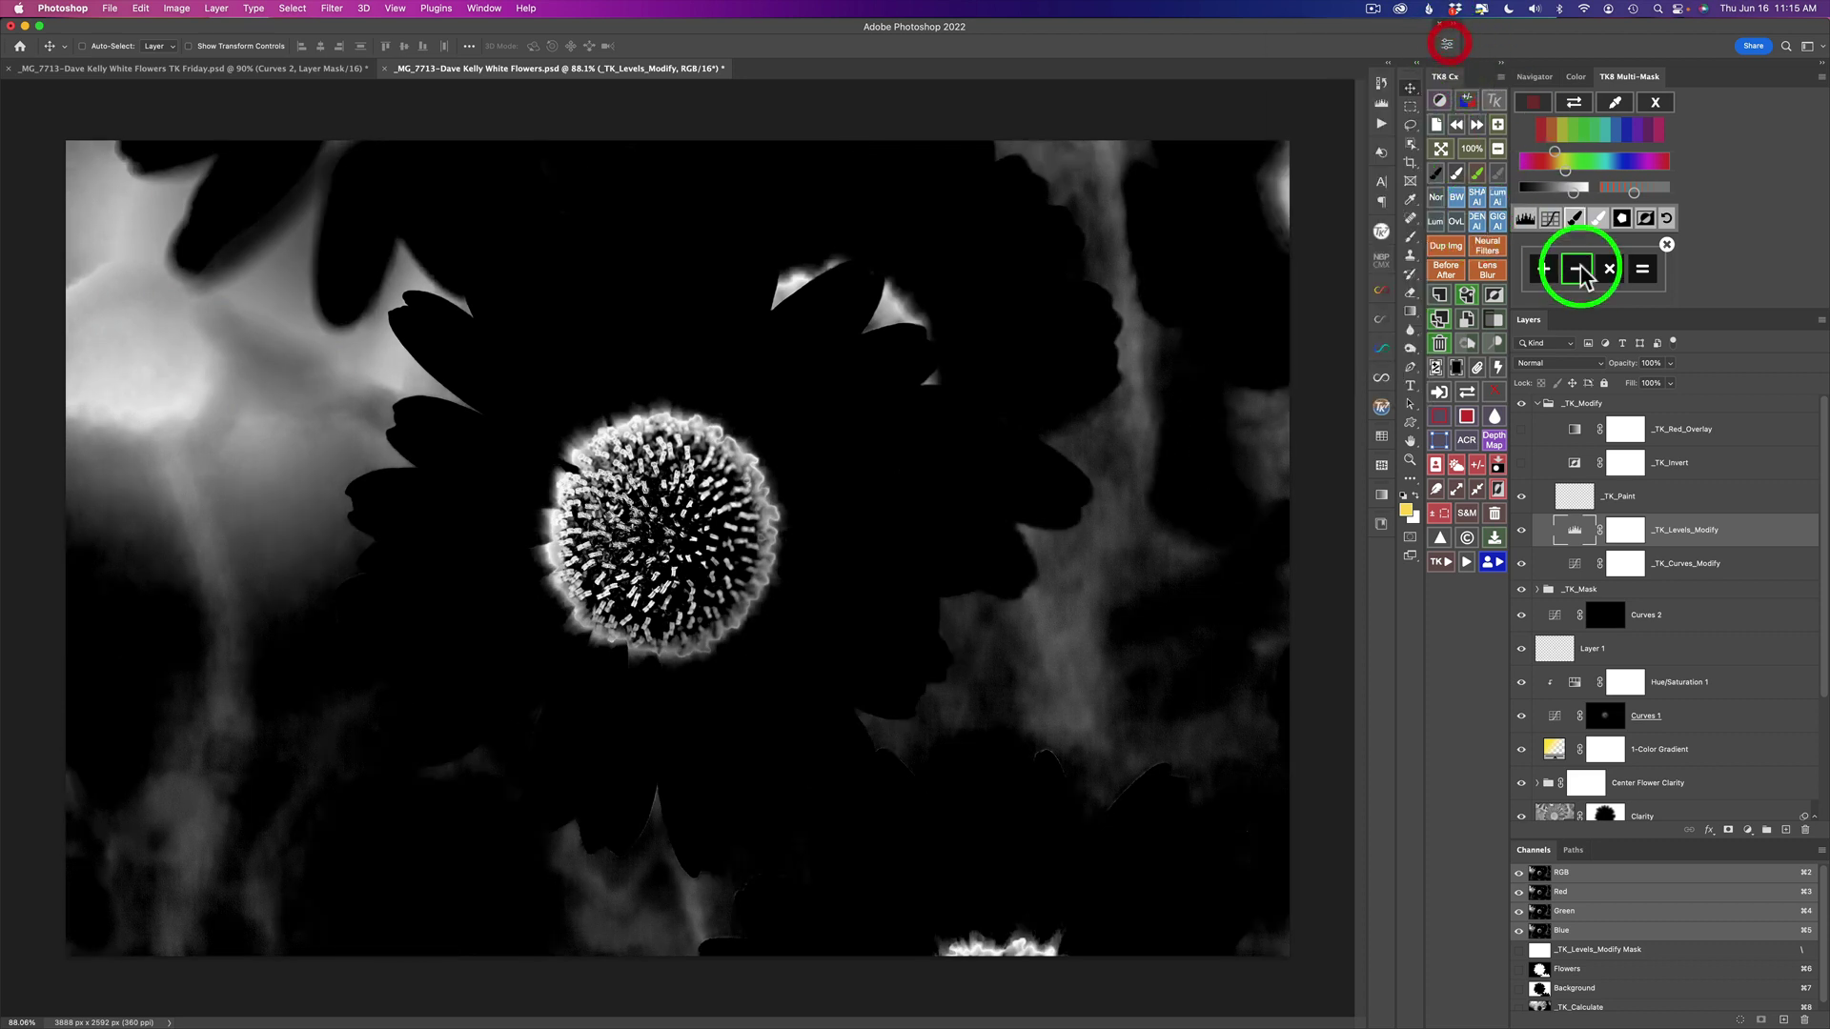
left_click(1642, 271)
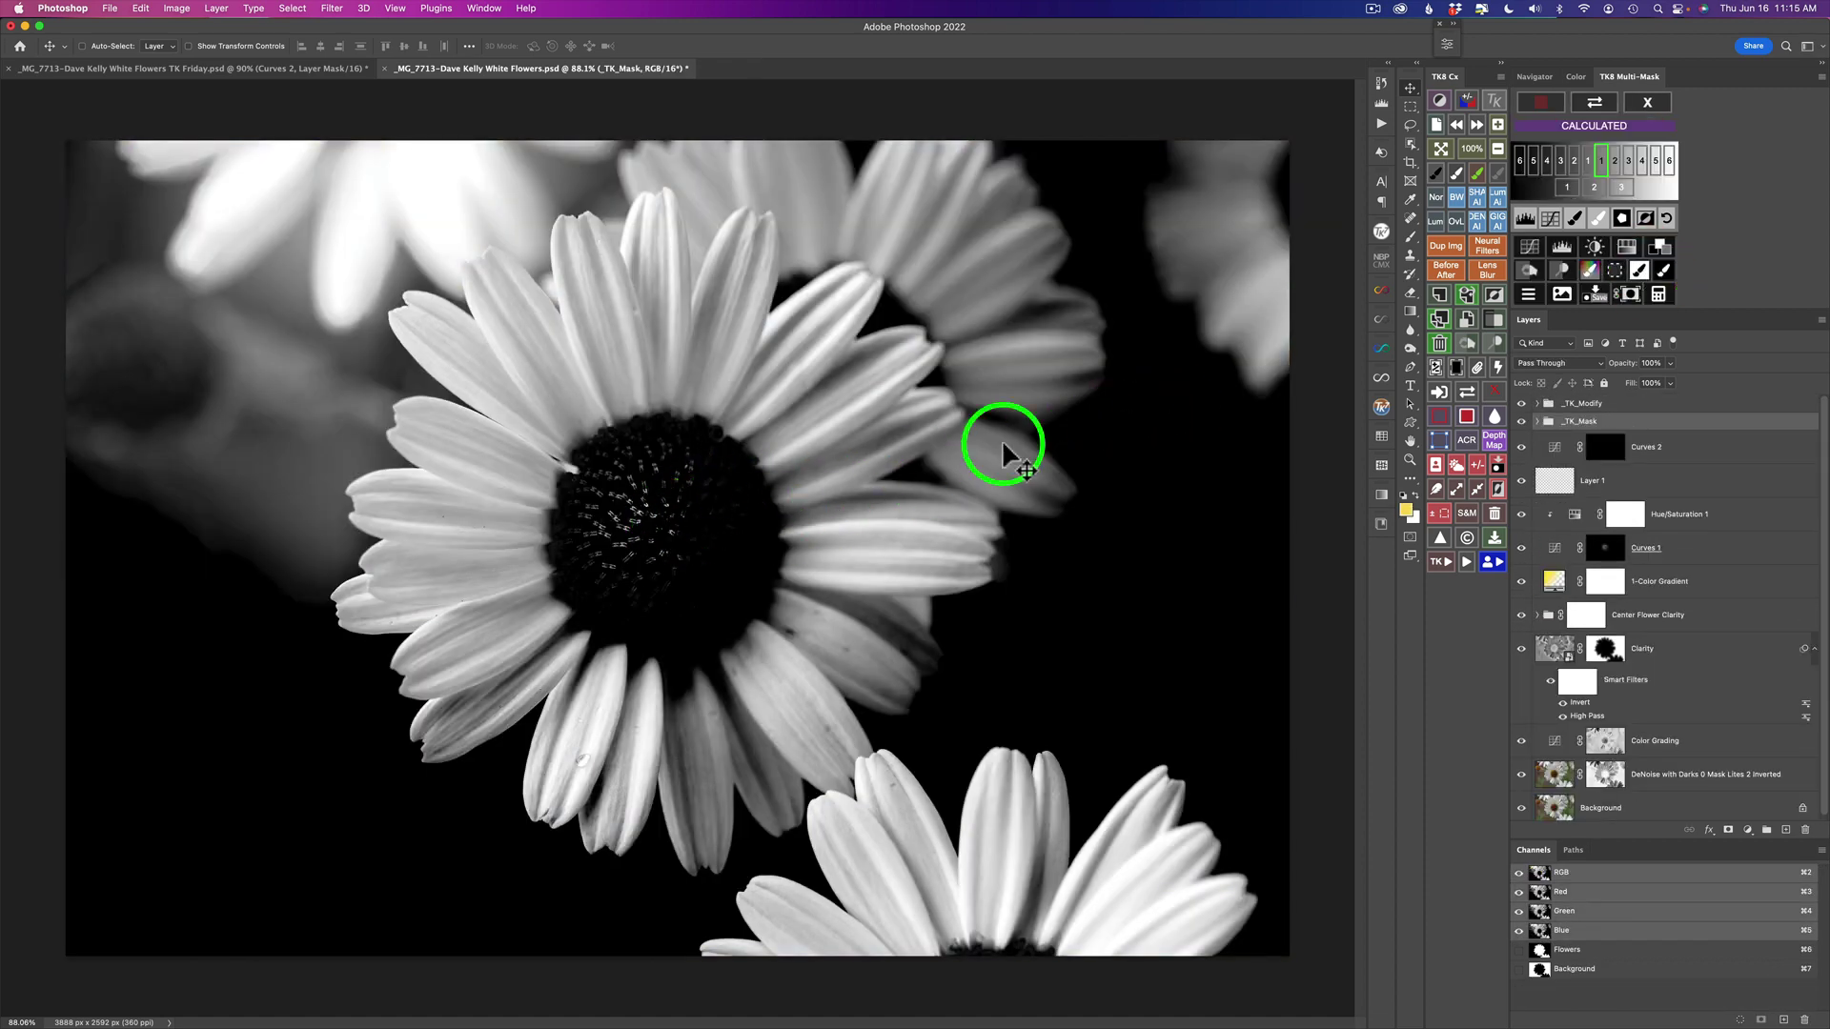
Step: Paint the flower's centre solid black in the calculated mask with a smaller brush
left_click(1575, 218)
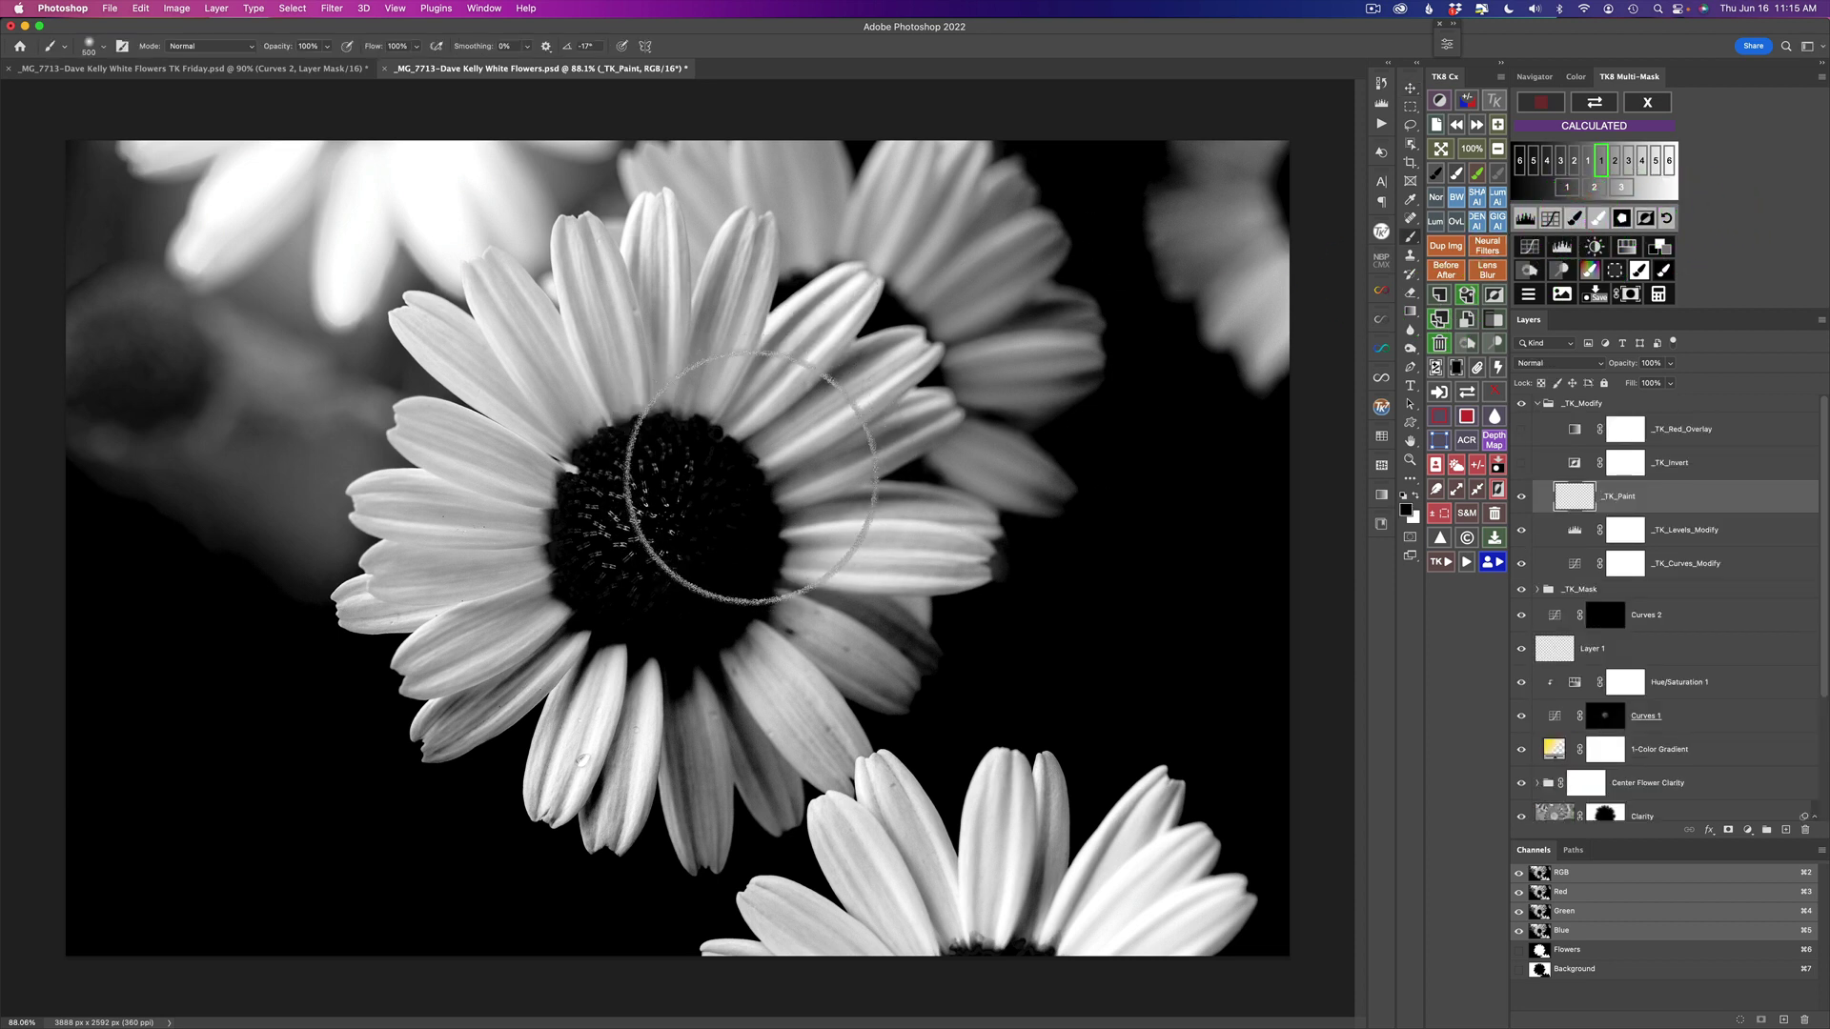
key("bracketleft")
key("bracketleft")
key("bracketleft")
key("bracketleft")
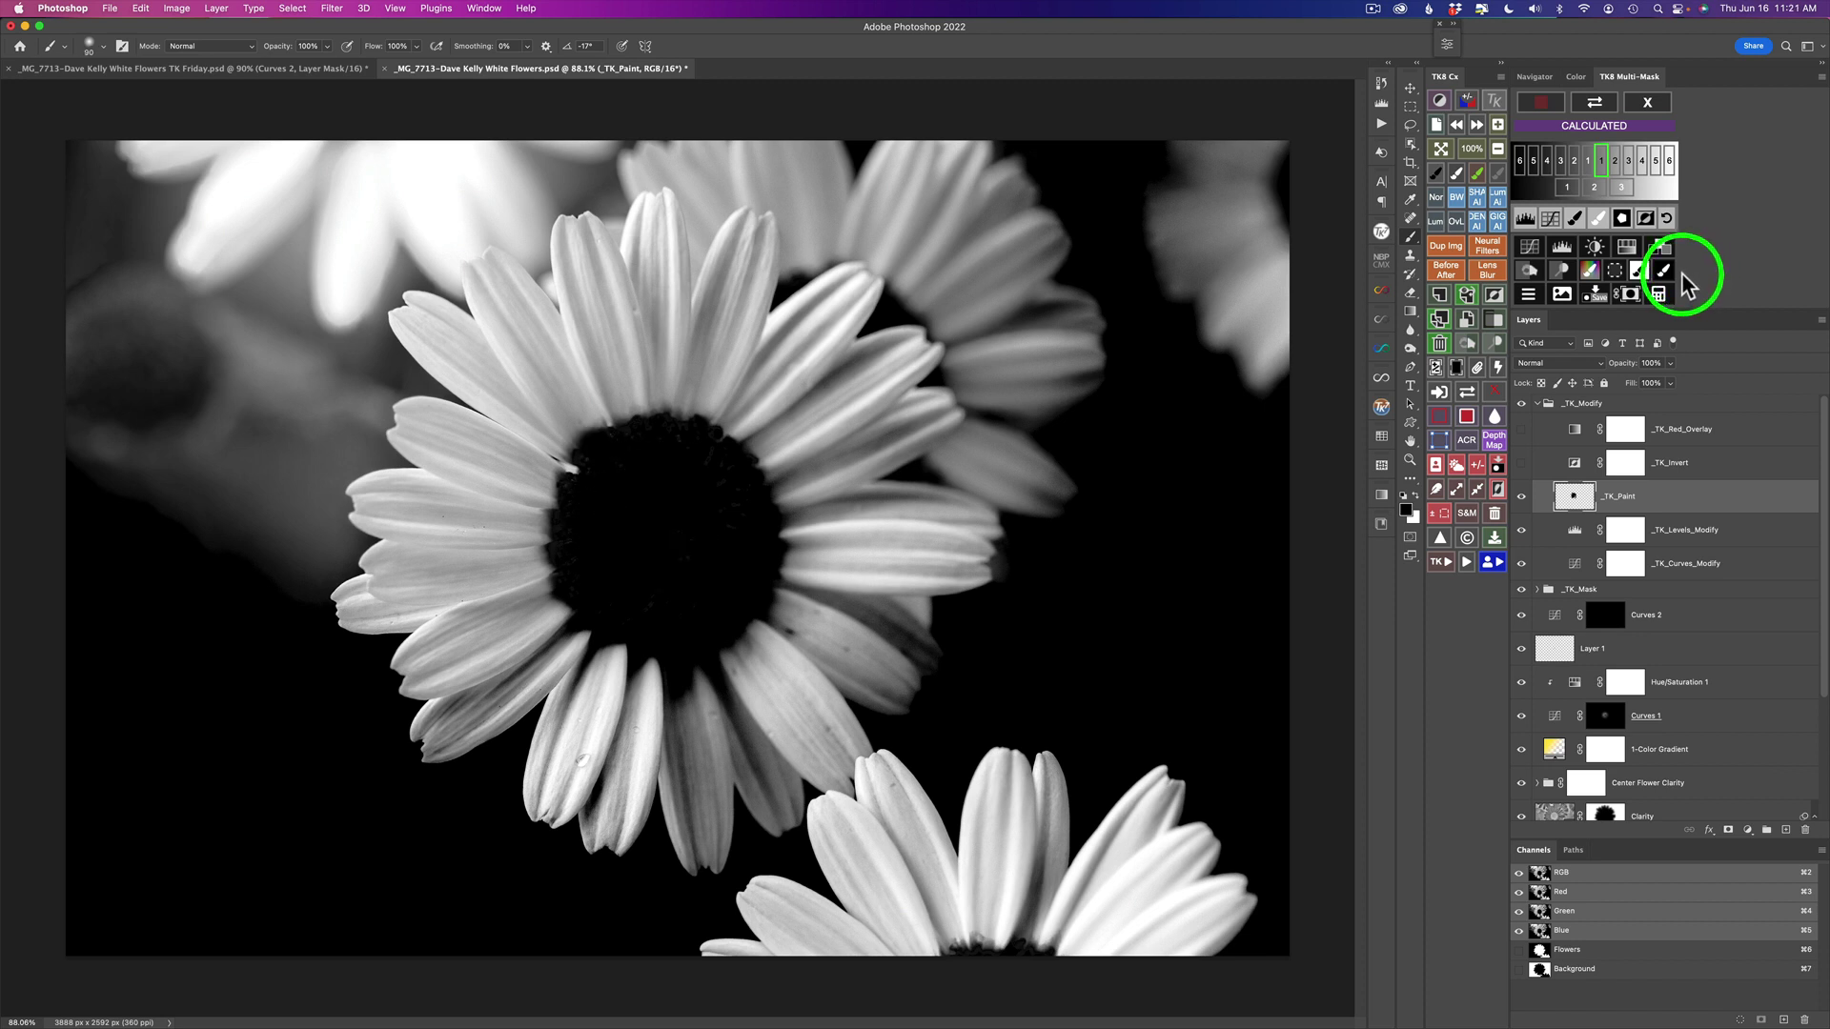
Step: Paint the central daisy's petals into the Curves 2 mask through the calculated mask and lower the layer's opacity to 76%
left_click(1663, 272)
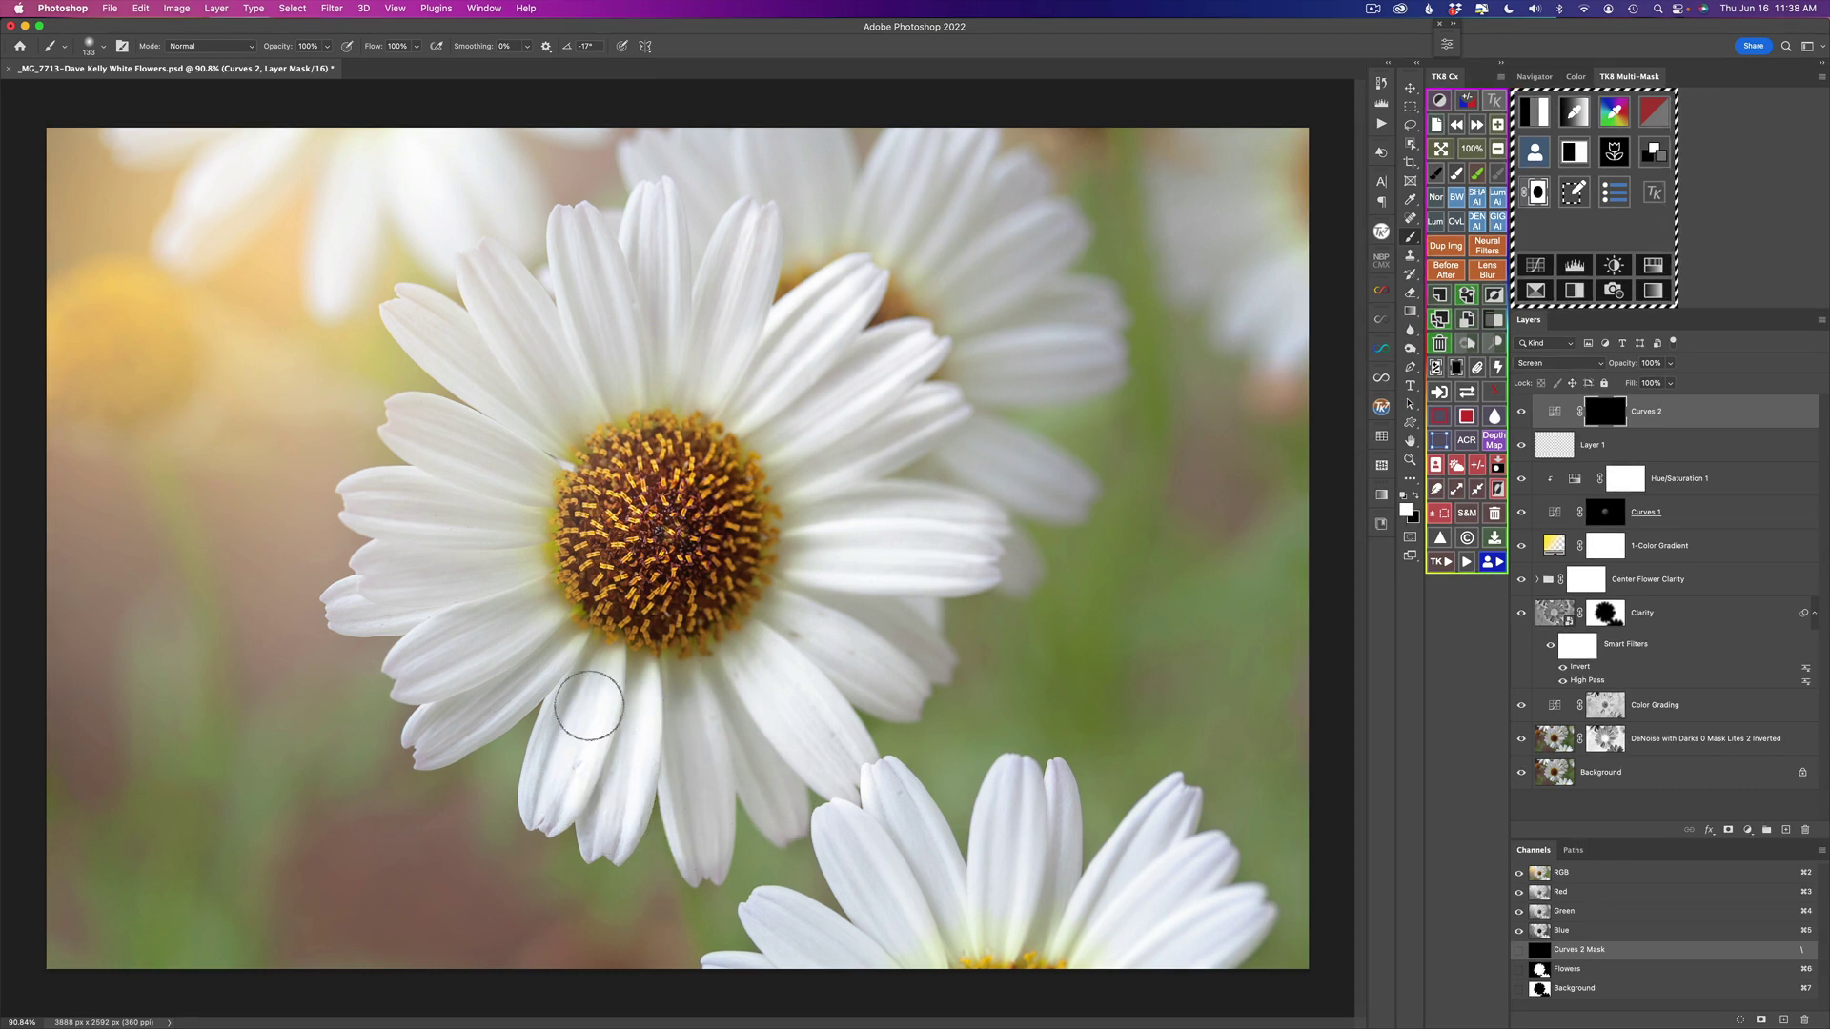
mouse_move(556, 775)
left_mouse_down()
mouse_move(430, 651)
mouse_move(524, 601)
mouse_move(437, 623)
mouse_move(500, 658)
mouse_move(563, 647)
mouse_move(466, 698)
mouse_move(440, 608)
mouse_move(344, 610)
mouse_move(432, 509)
mouse_move(377, 503)
mouse_move(412, 484)
mouse_move(430, 439)
mouse_move(530, 484)
mouse_move(466, 425)
mouse_move(559, 356)
mouse_move(523, 286)
mouse_move(566, 376)
mouse_move(498, 262)
mouse_move(616, 398)
mouse_move(386, 574)
mouse_move(451, 614)
mouse_move(462, 656)
mouse_move(423, 689)
mouse_move(524, 635)
mouse_move(565, 647)
mouse_move(572, 735)
left_mouse_up()
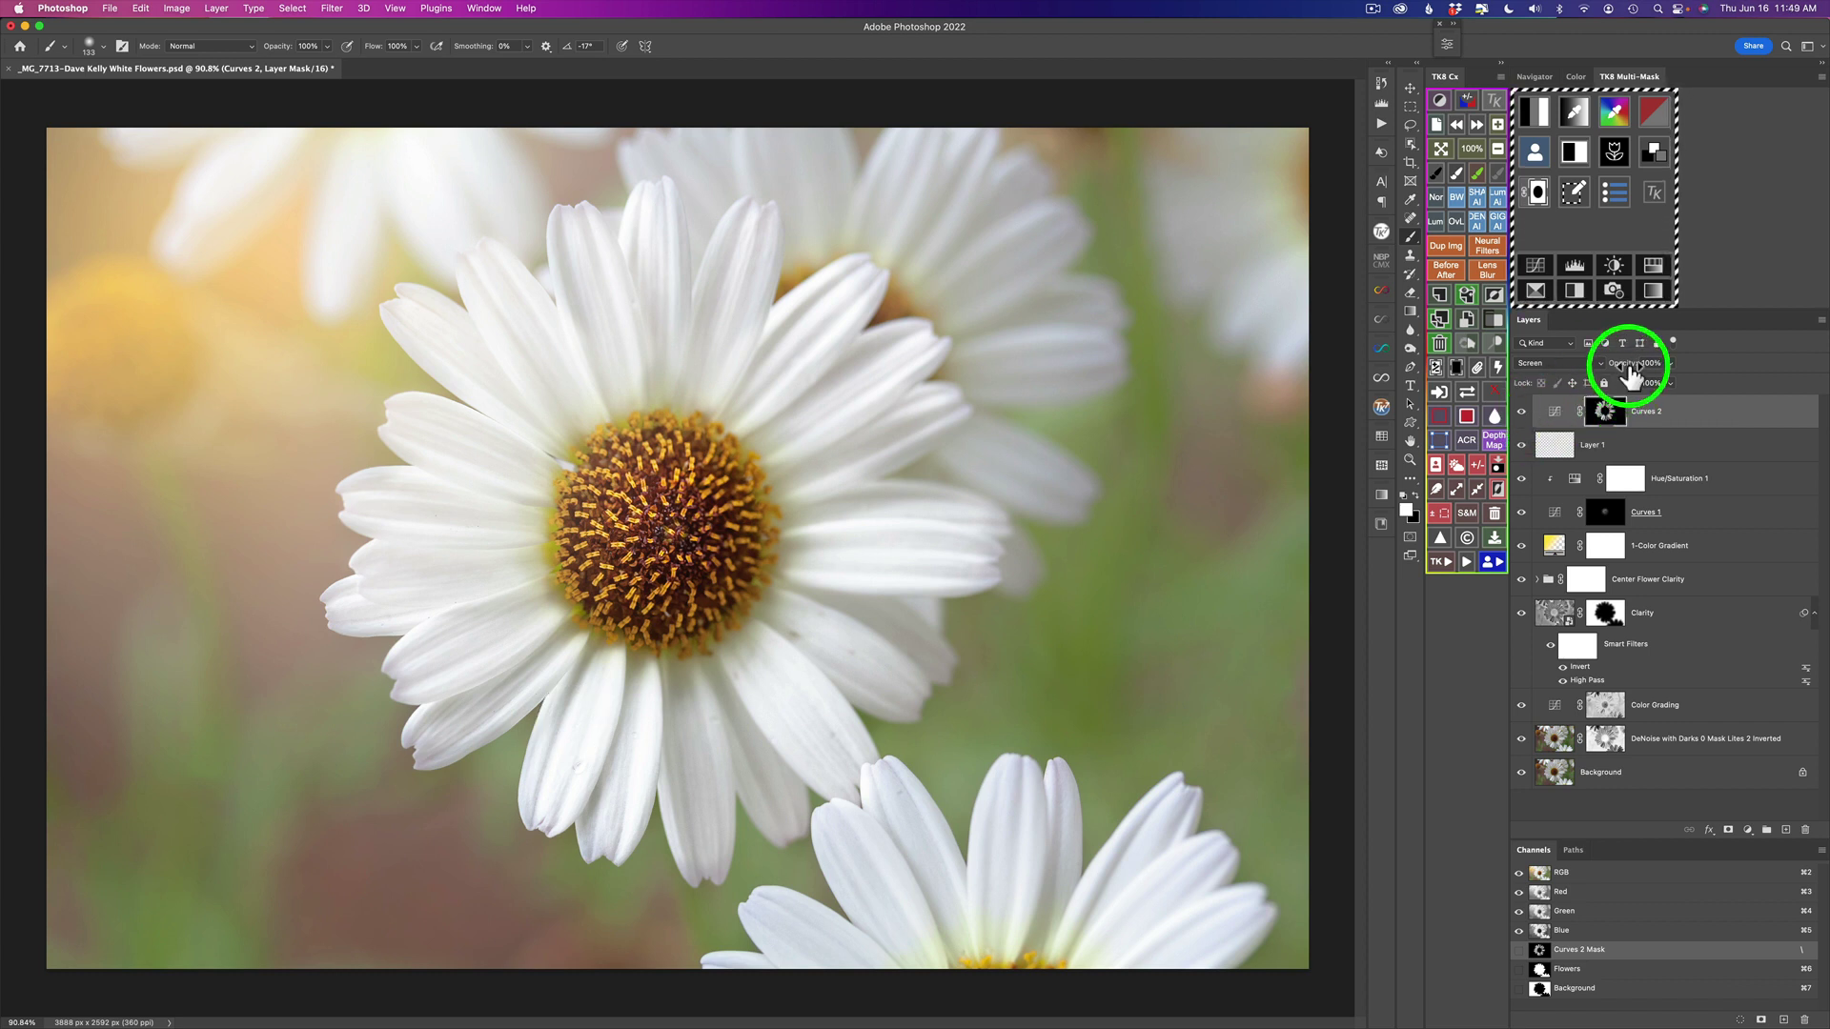
left_click_drag(1629, 360, 1584, 359)
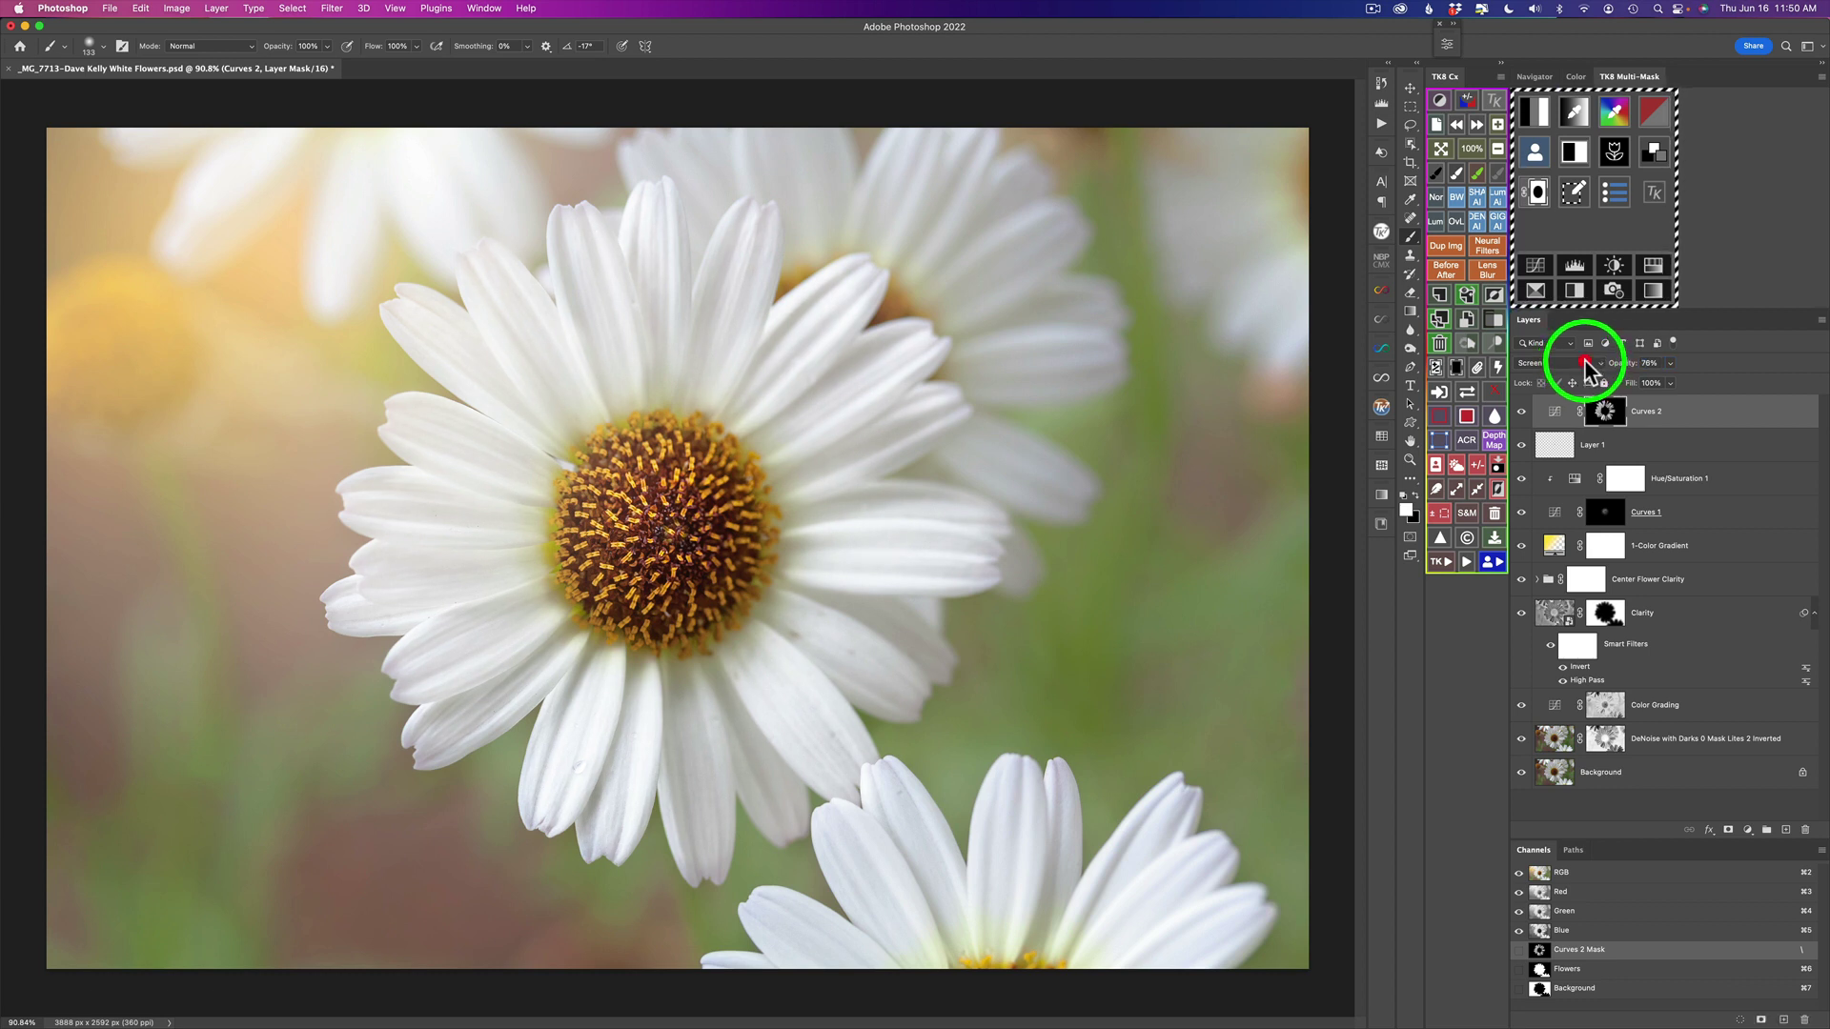
left_click(1521, 413)
left_click(1521, 412)
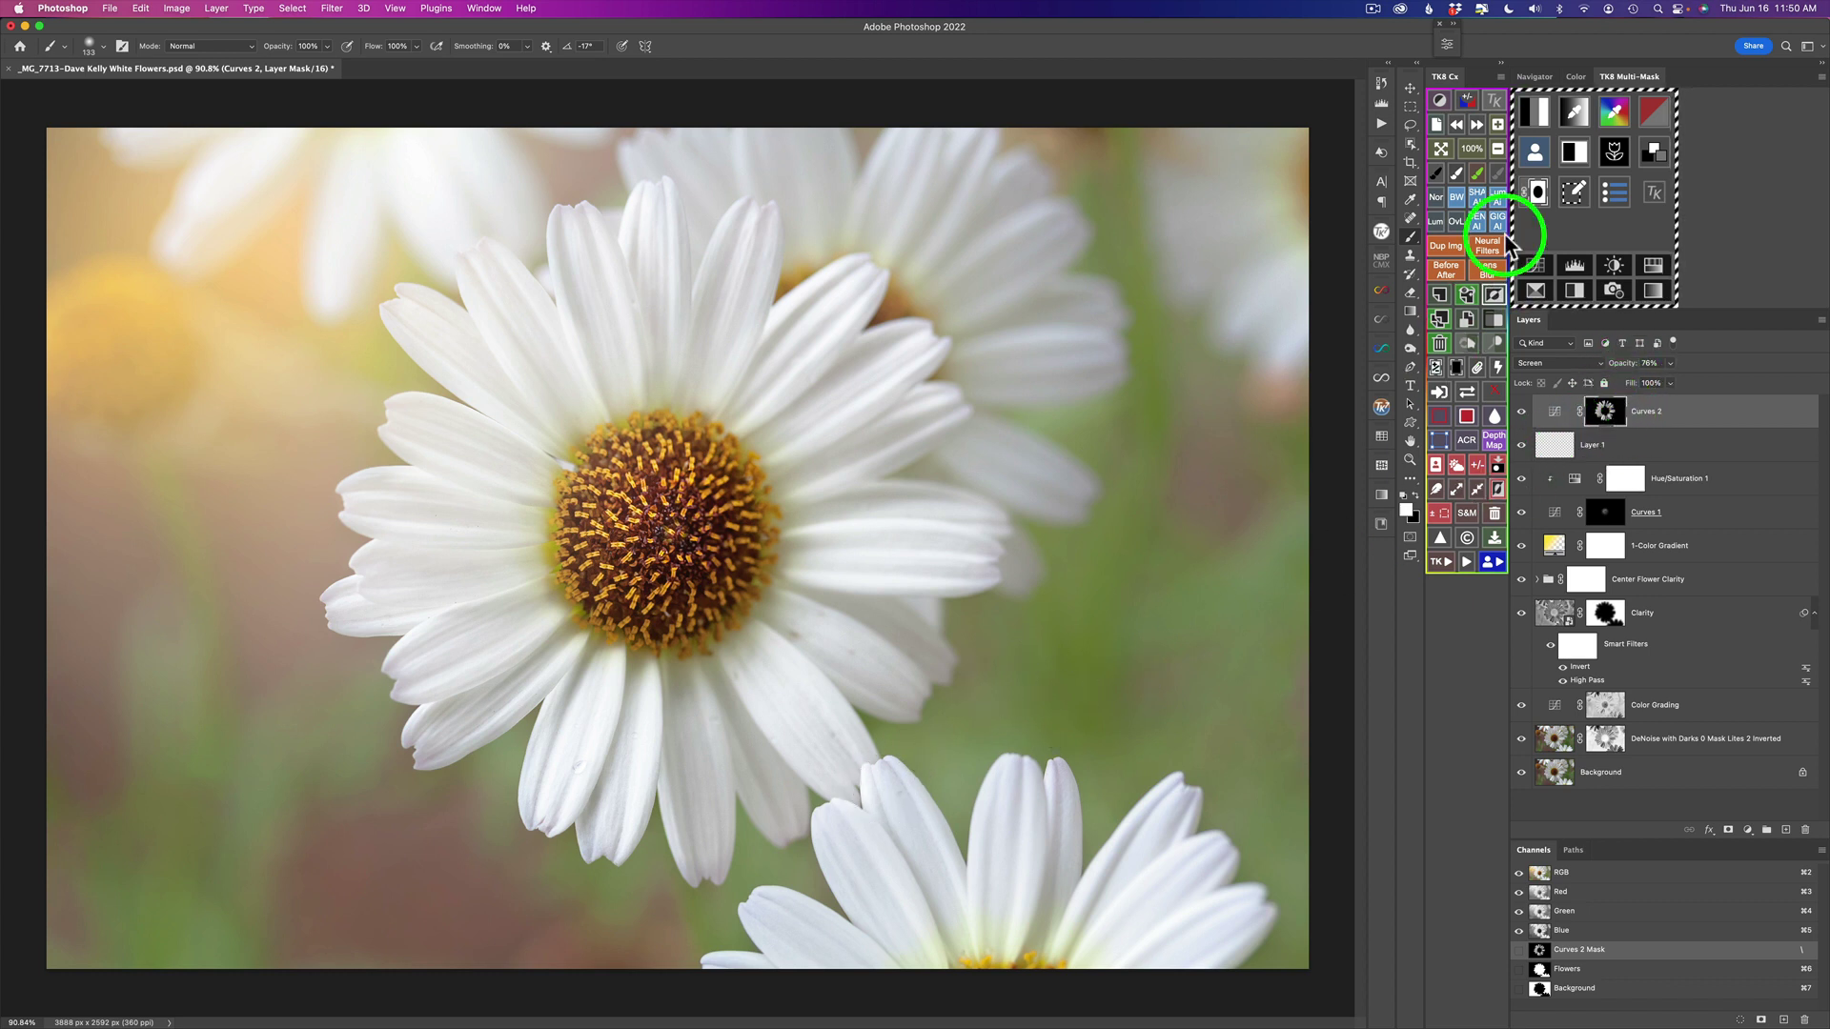
Step: Paint black with a smaller brush on the Curves 2 mask where the brightening spills onto the lower flower
key("x")
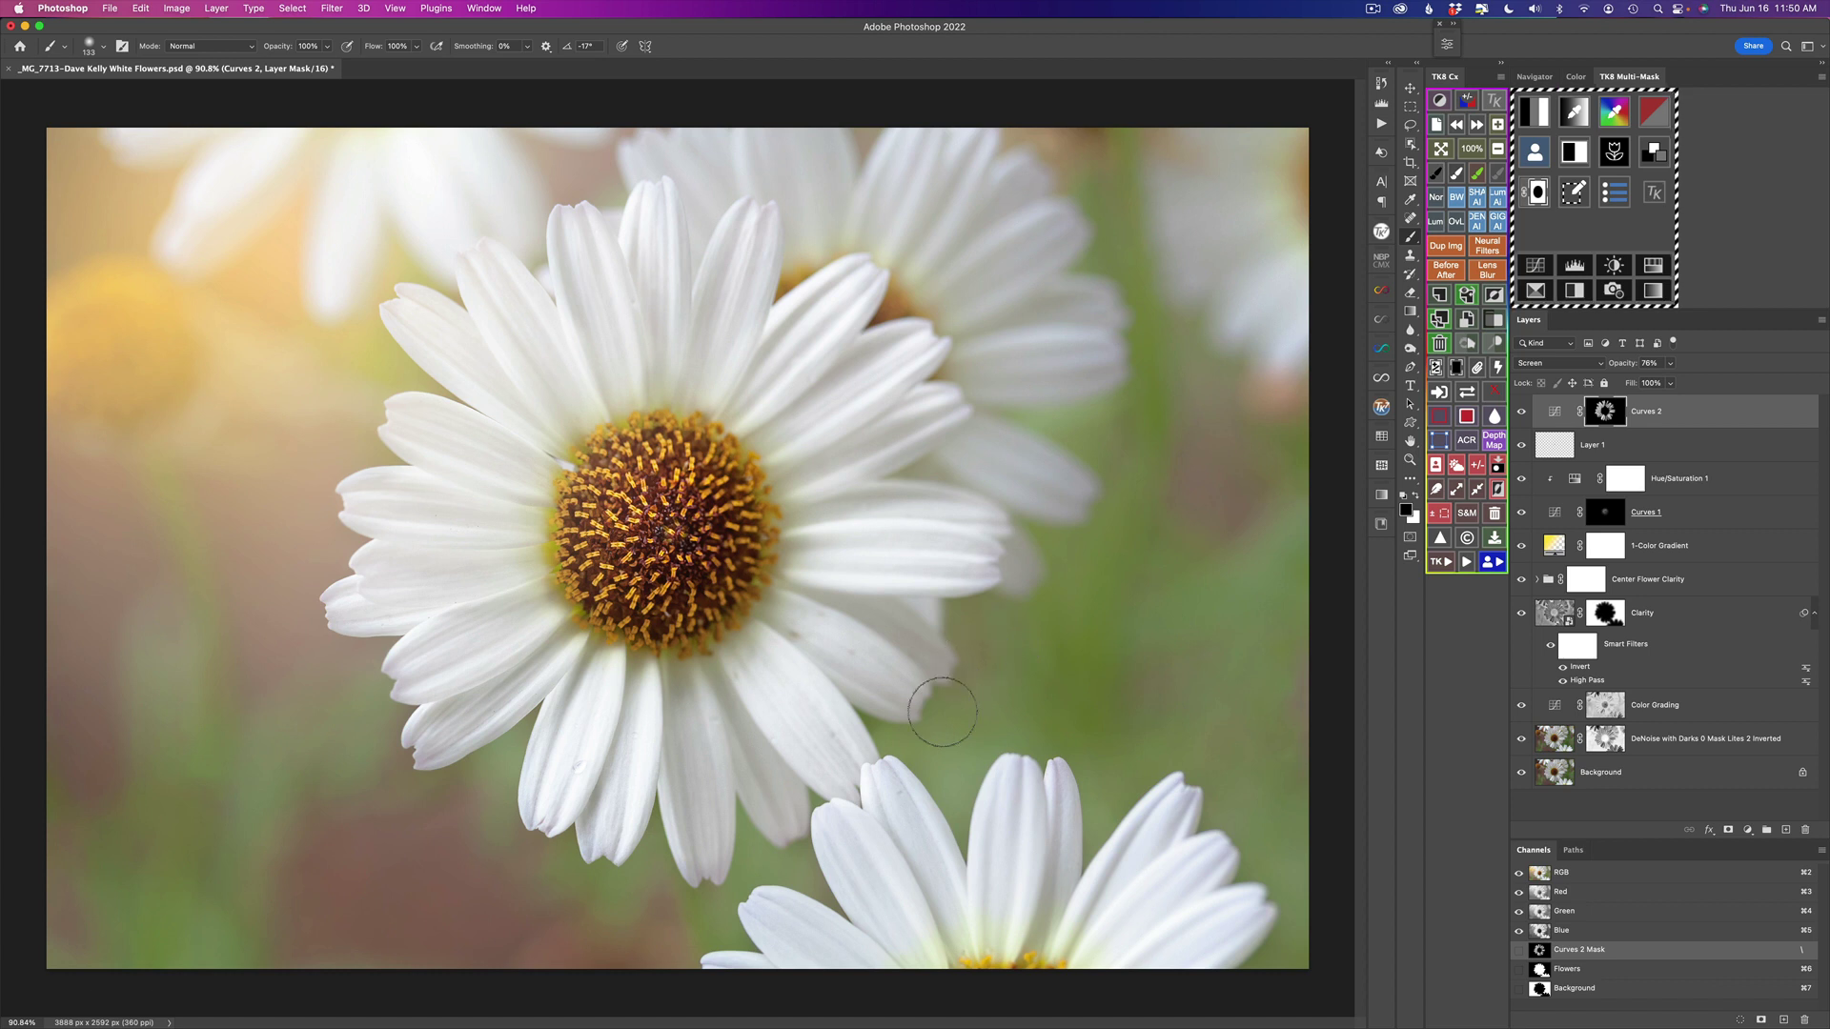
key("bracketleft")
key("bracketleft")
key("bracketleft")
key("bracketleft")
key("bracketleft")
key("bracketleft")
mouse_move(891, 780)
left_mouse_down()
mouse_move(871, 818)
mouse_move(842, 813)
mouse_move(872, 822)
mouse_move(871, 775)
mouse_move(896, 772)
mouse_move(898, 803)
mouse_move(970, 861)
mouse_move(897, 885)
mouse_move(940, 878)
left_mouse_up()
key("bracketleft")
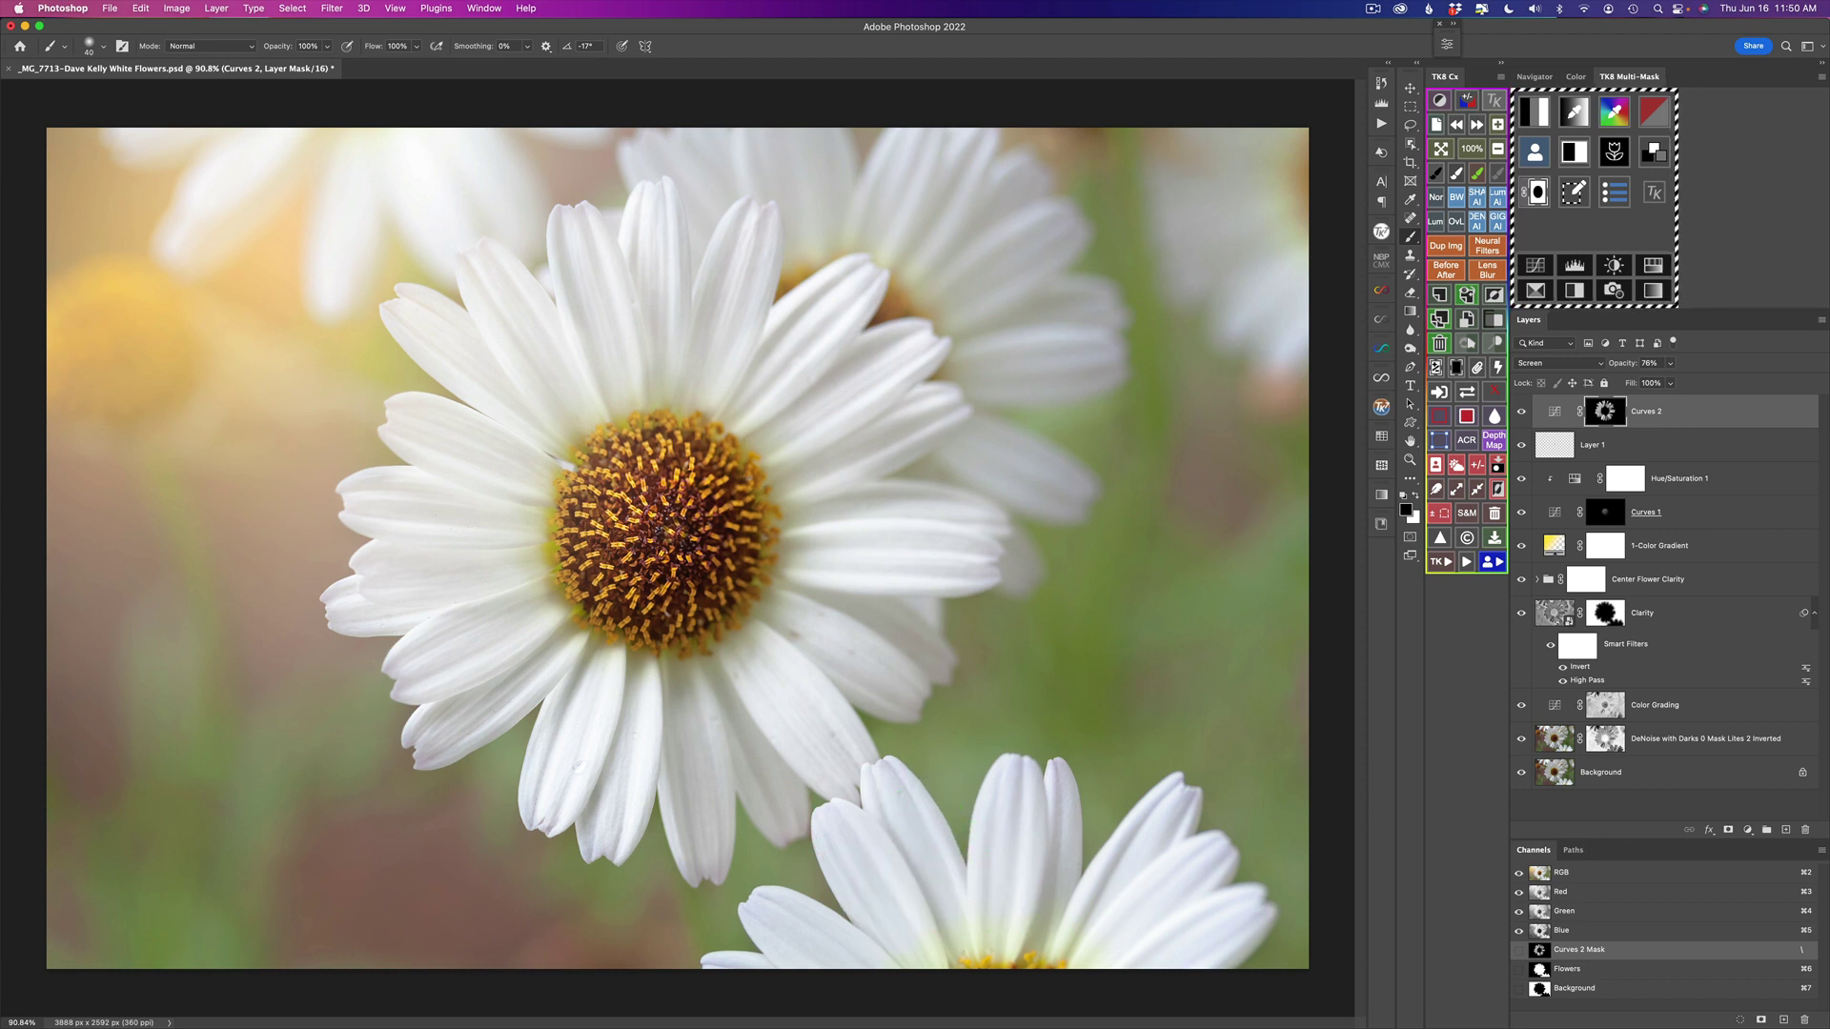
left_click(993, 891)
left_click(1136, 490)
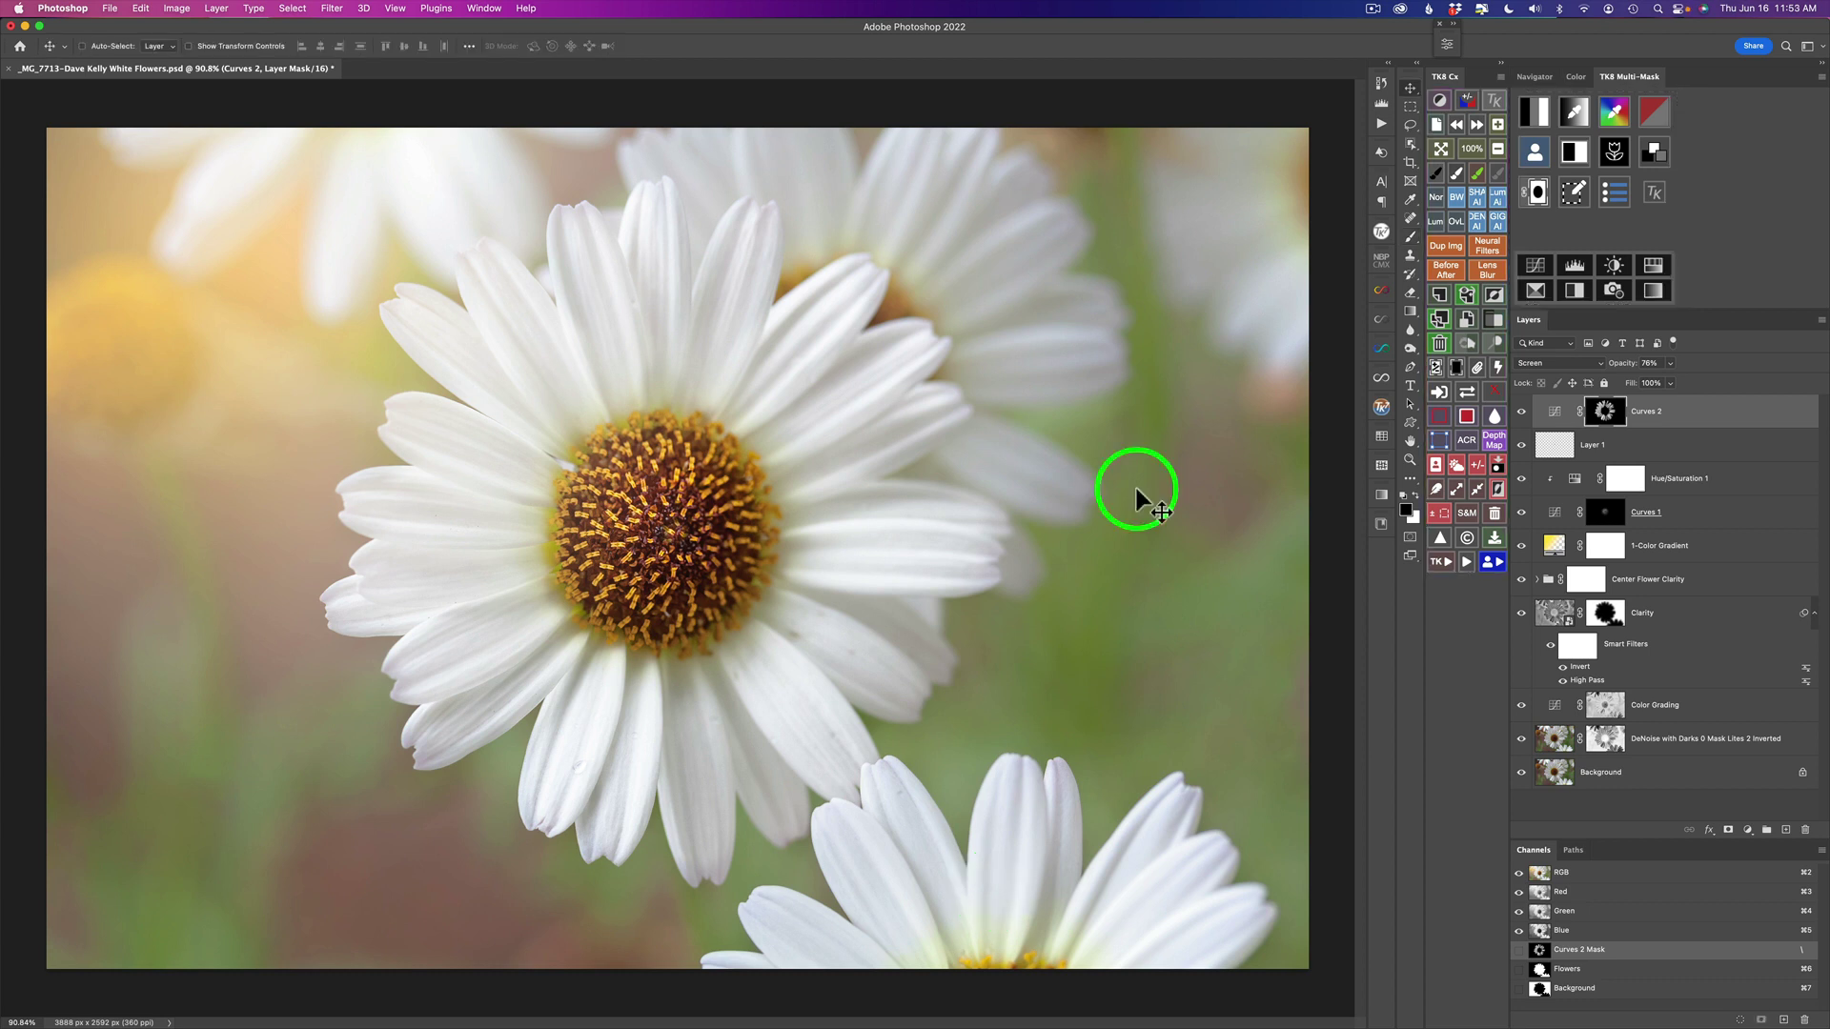
Step: Select the lower flower by lassoing around it with the Object Selection tool
left_click(1409, 141)
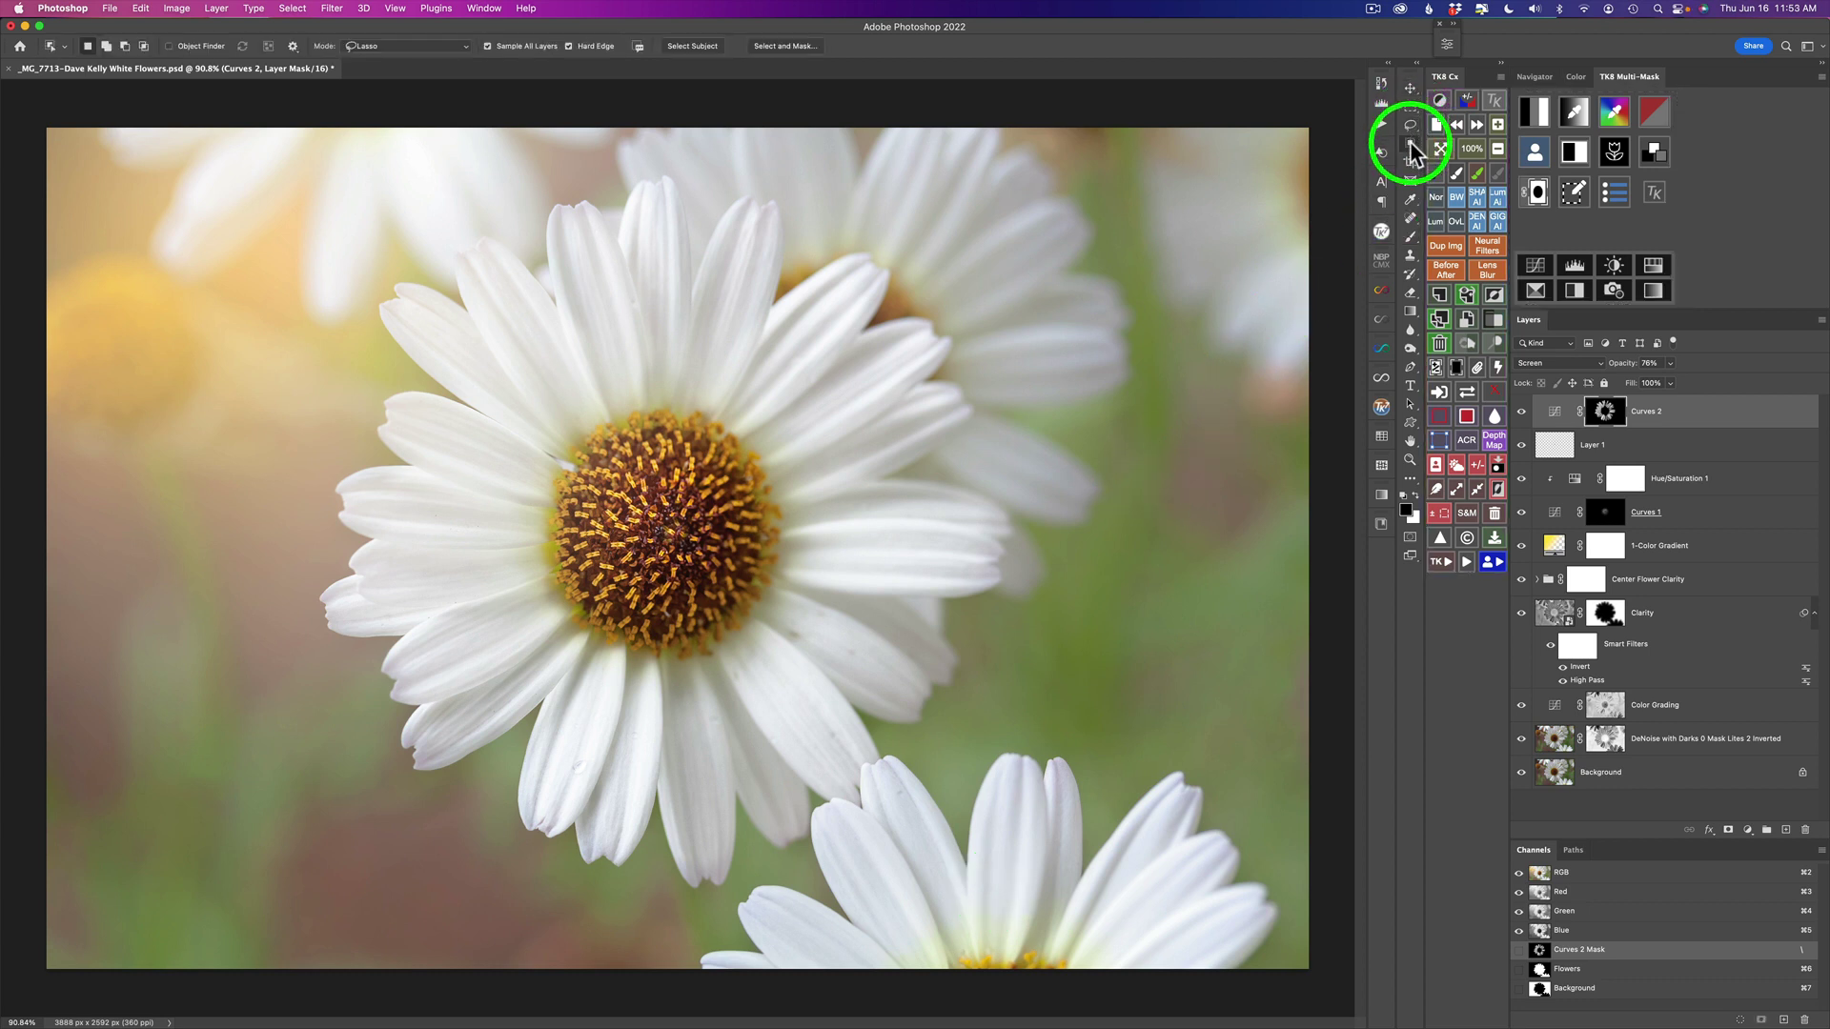
left_click(916, 629)
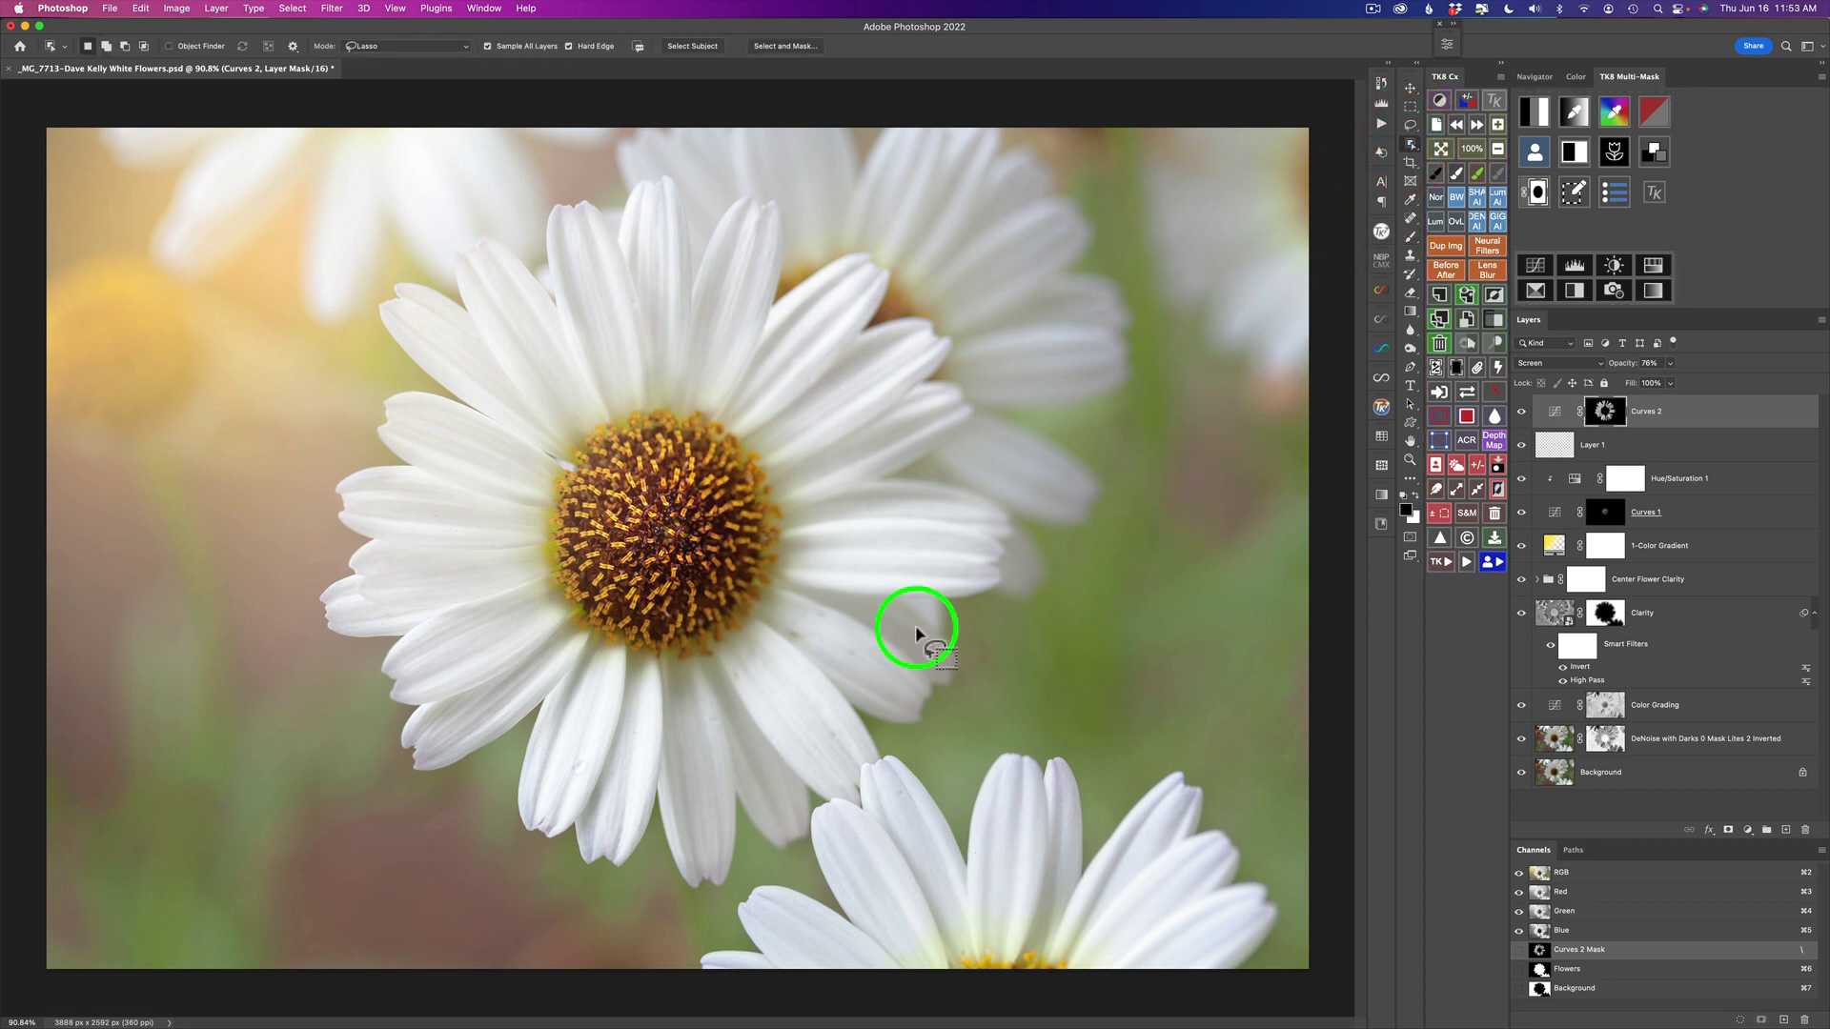
mouse_move(722, 922)
left_mouse_down()
mouse_move(705, 935)
mouse_move(721, 992)
mouse_move(1274, 992)
mouse_move(1278, 852)
mouse_move(1186, 763)
mouse_move(932, 727)
mouse_move(800, 805)
mouse_move(710, 937)
mouse_move(727, 984)
left_mouse_up()
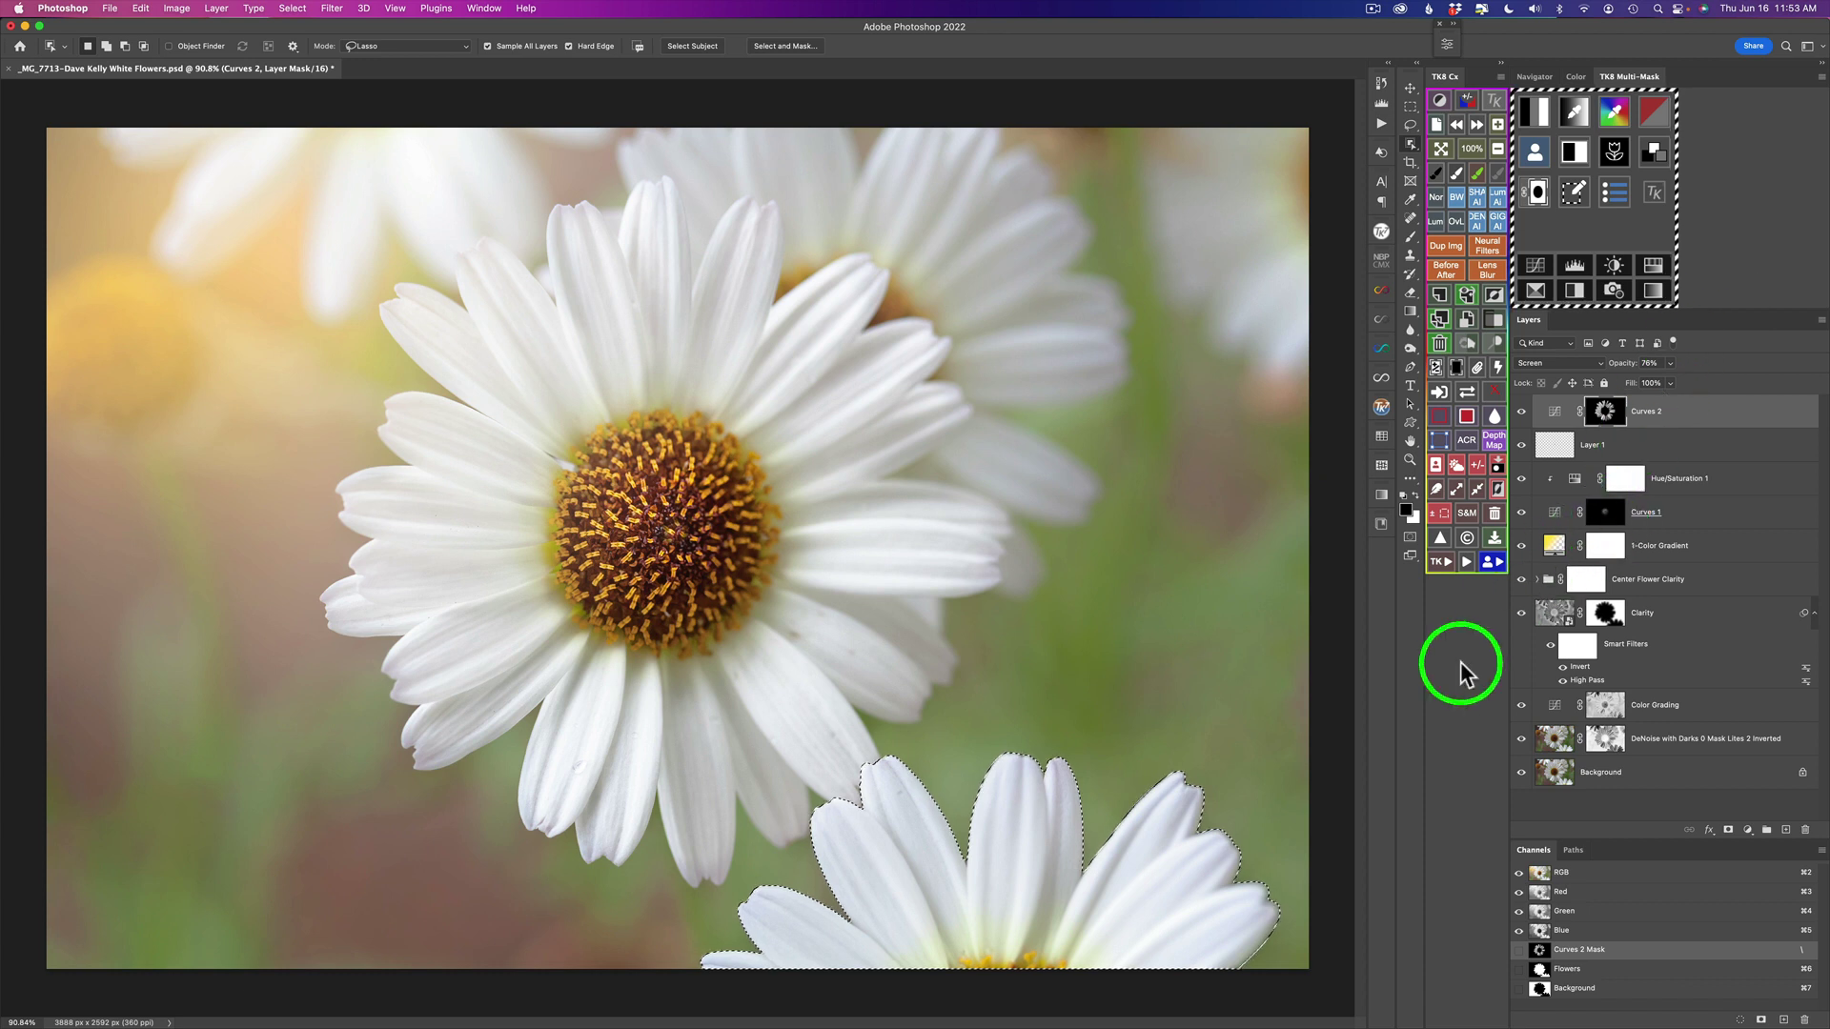
Step: Add a TK8 Color Grading layer masked to the selected lower flower and darken its highlights
left_click(1655, 152)
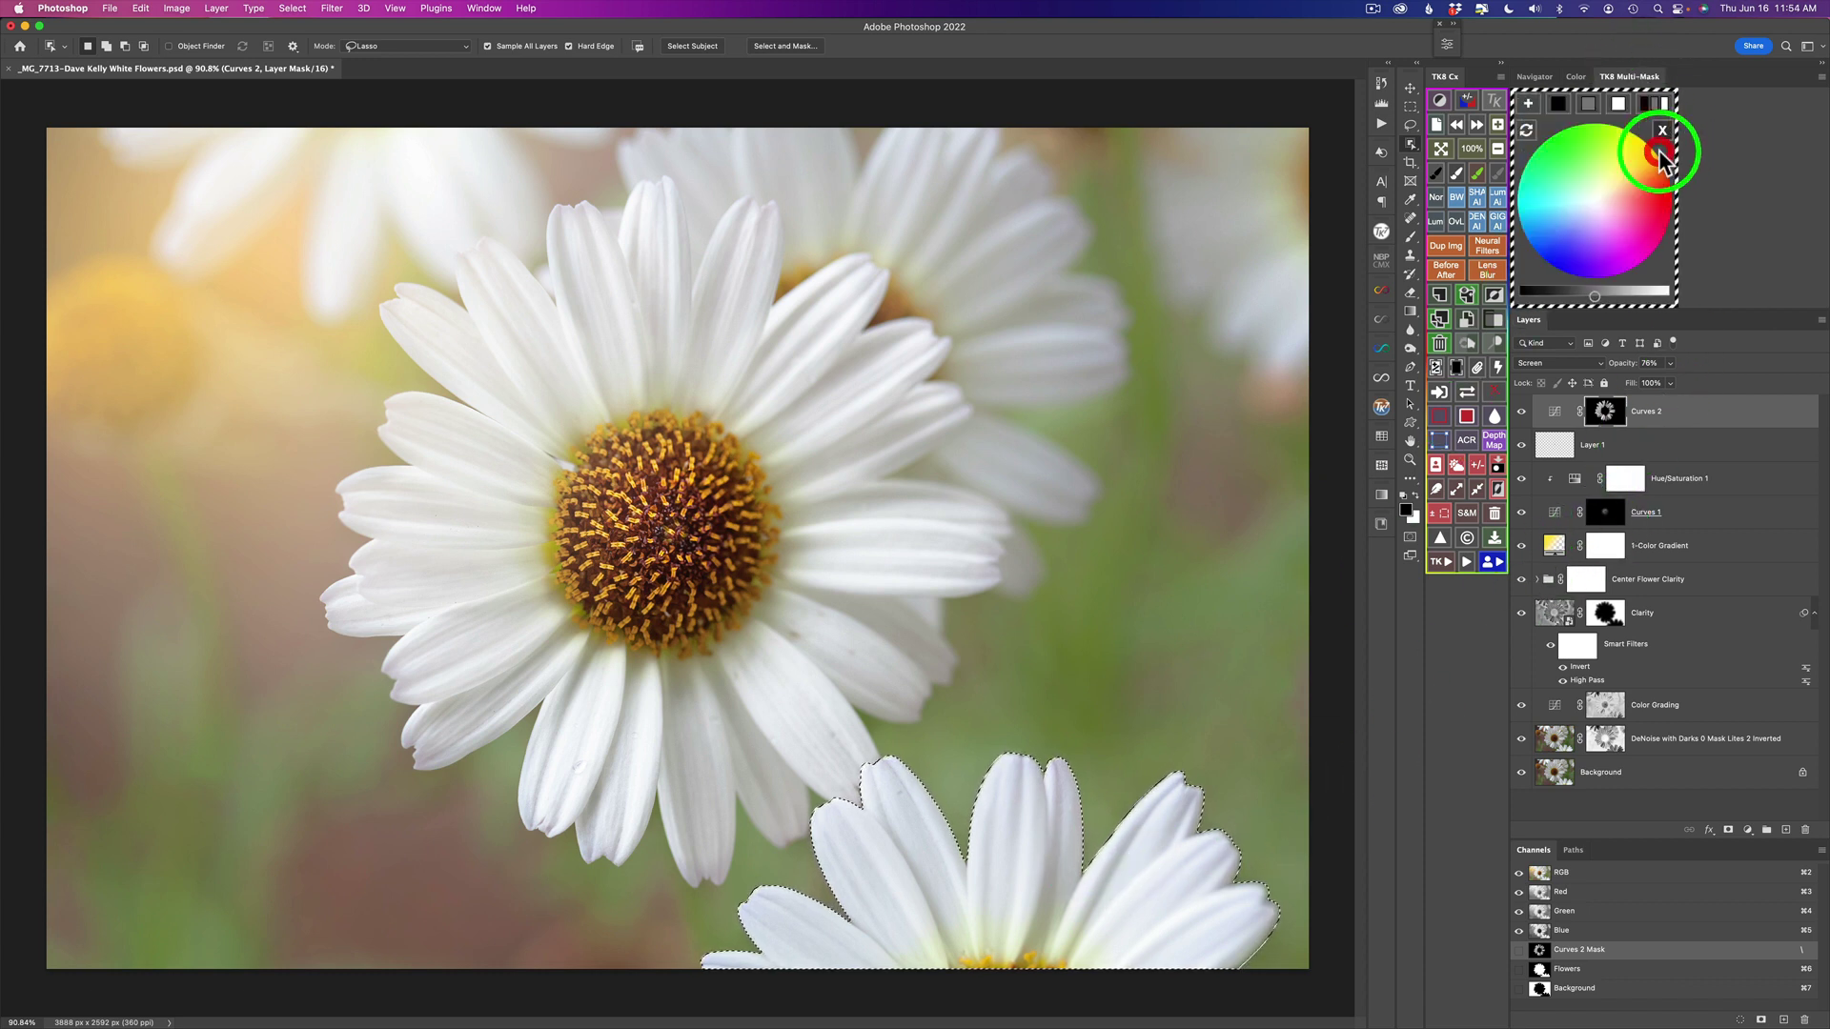
left_click(1552, 105)
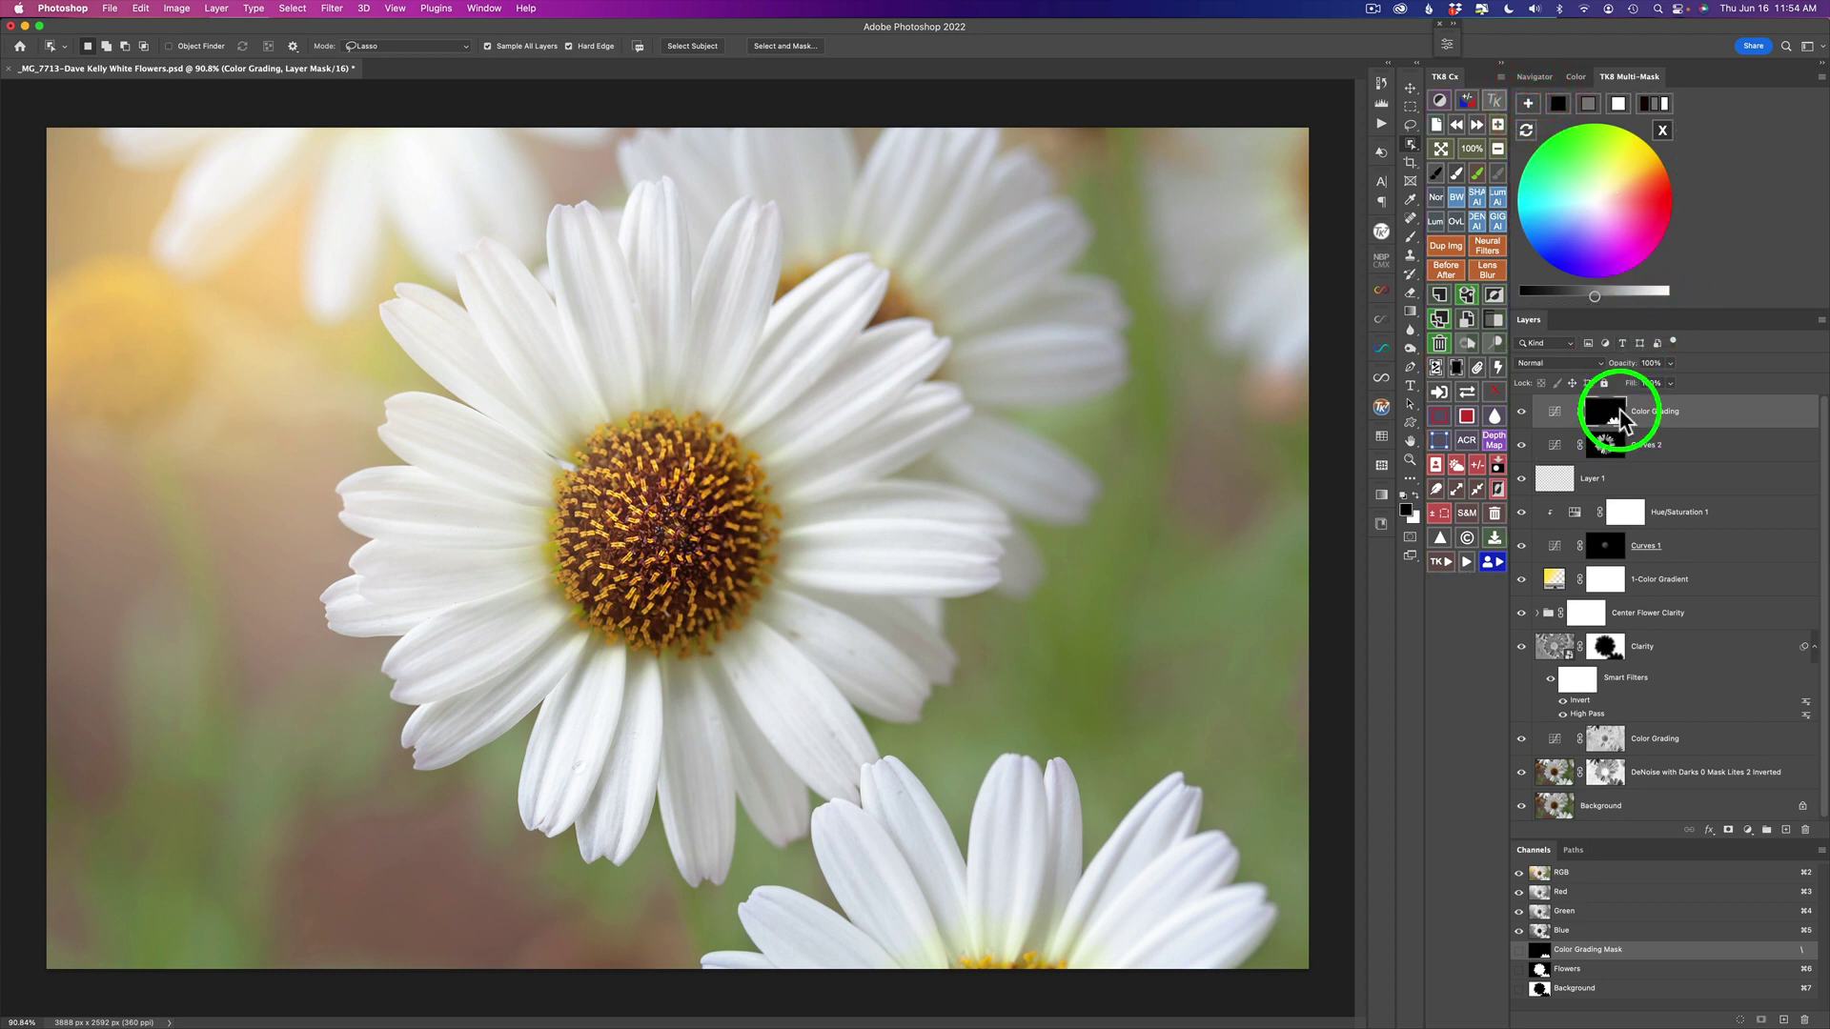
left_click(1619, 105)
left_click(1595, 297)
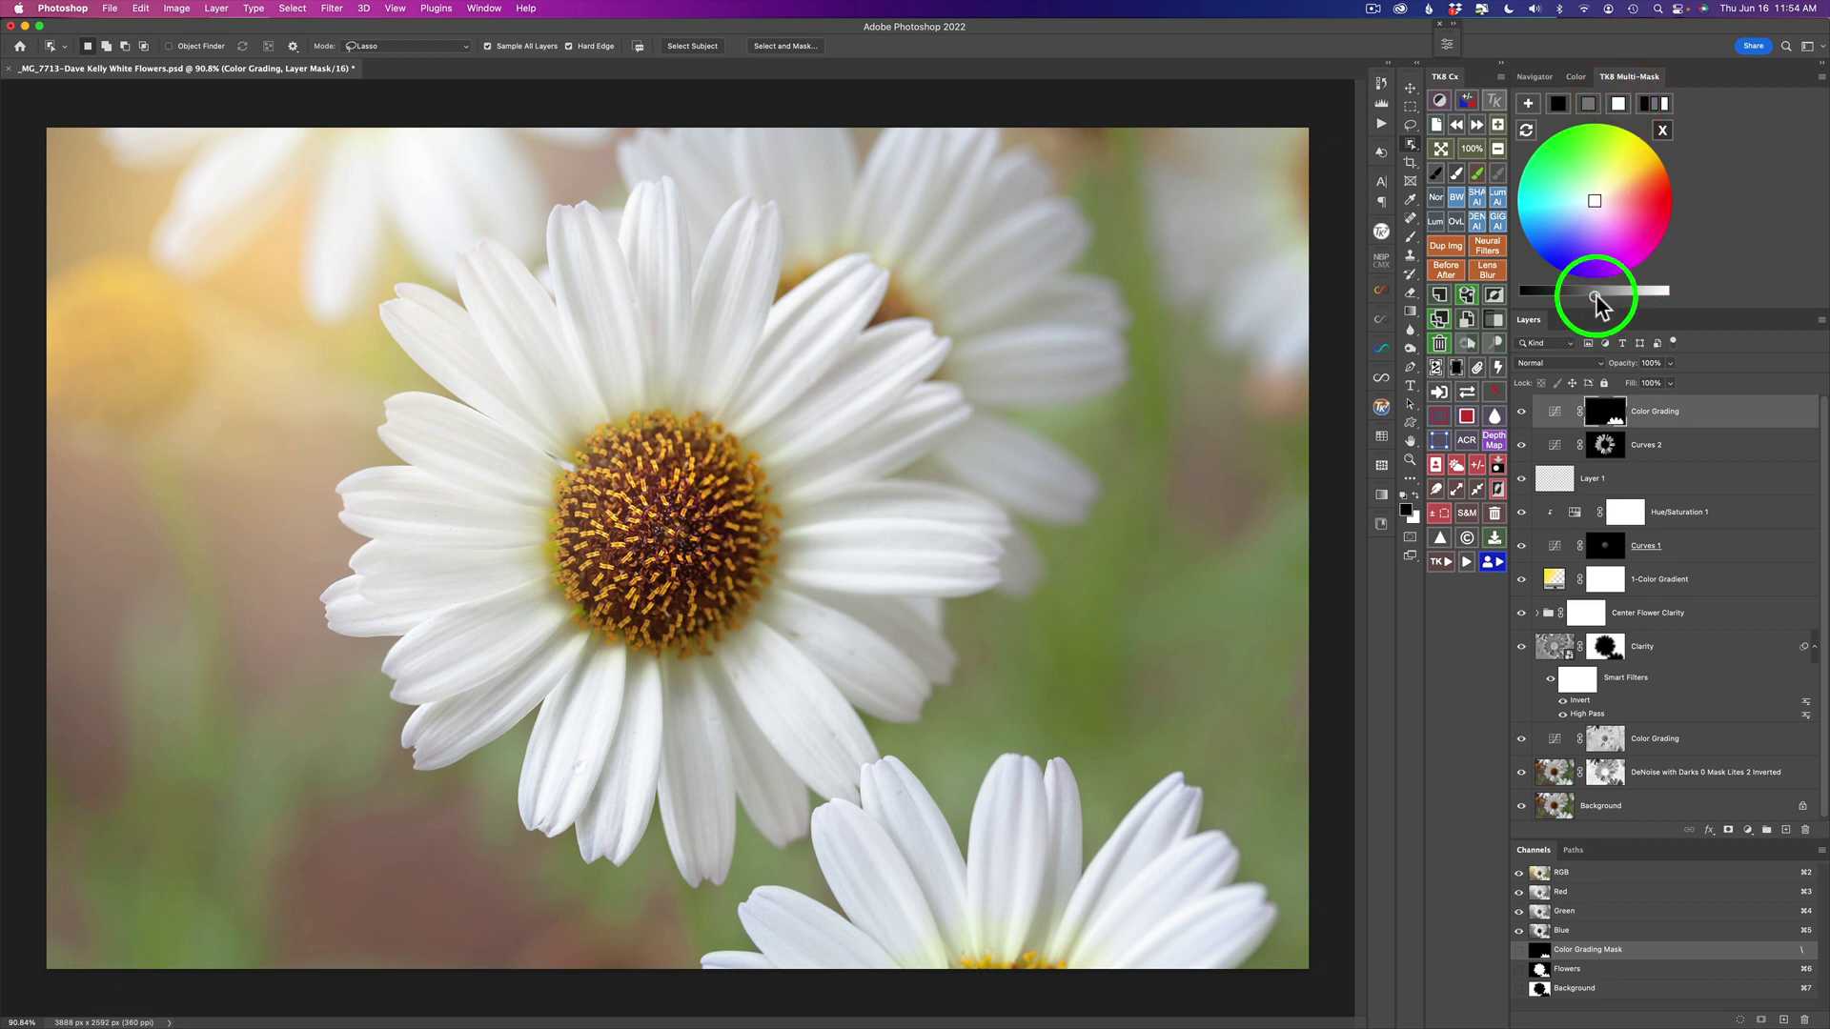
left_click_drag(1588, 294, 1561, 299)
left_click_drag(1559, 296, 1548, 297)
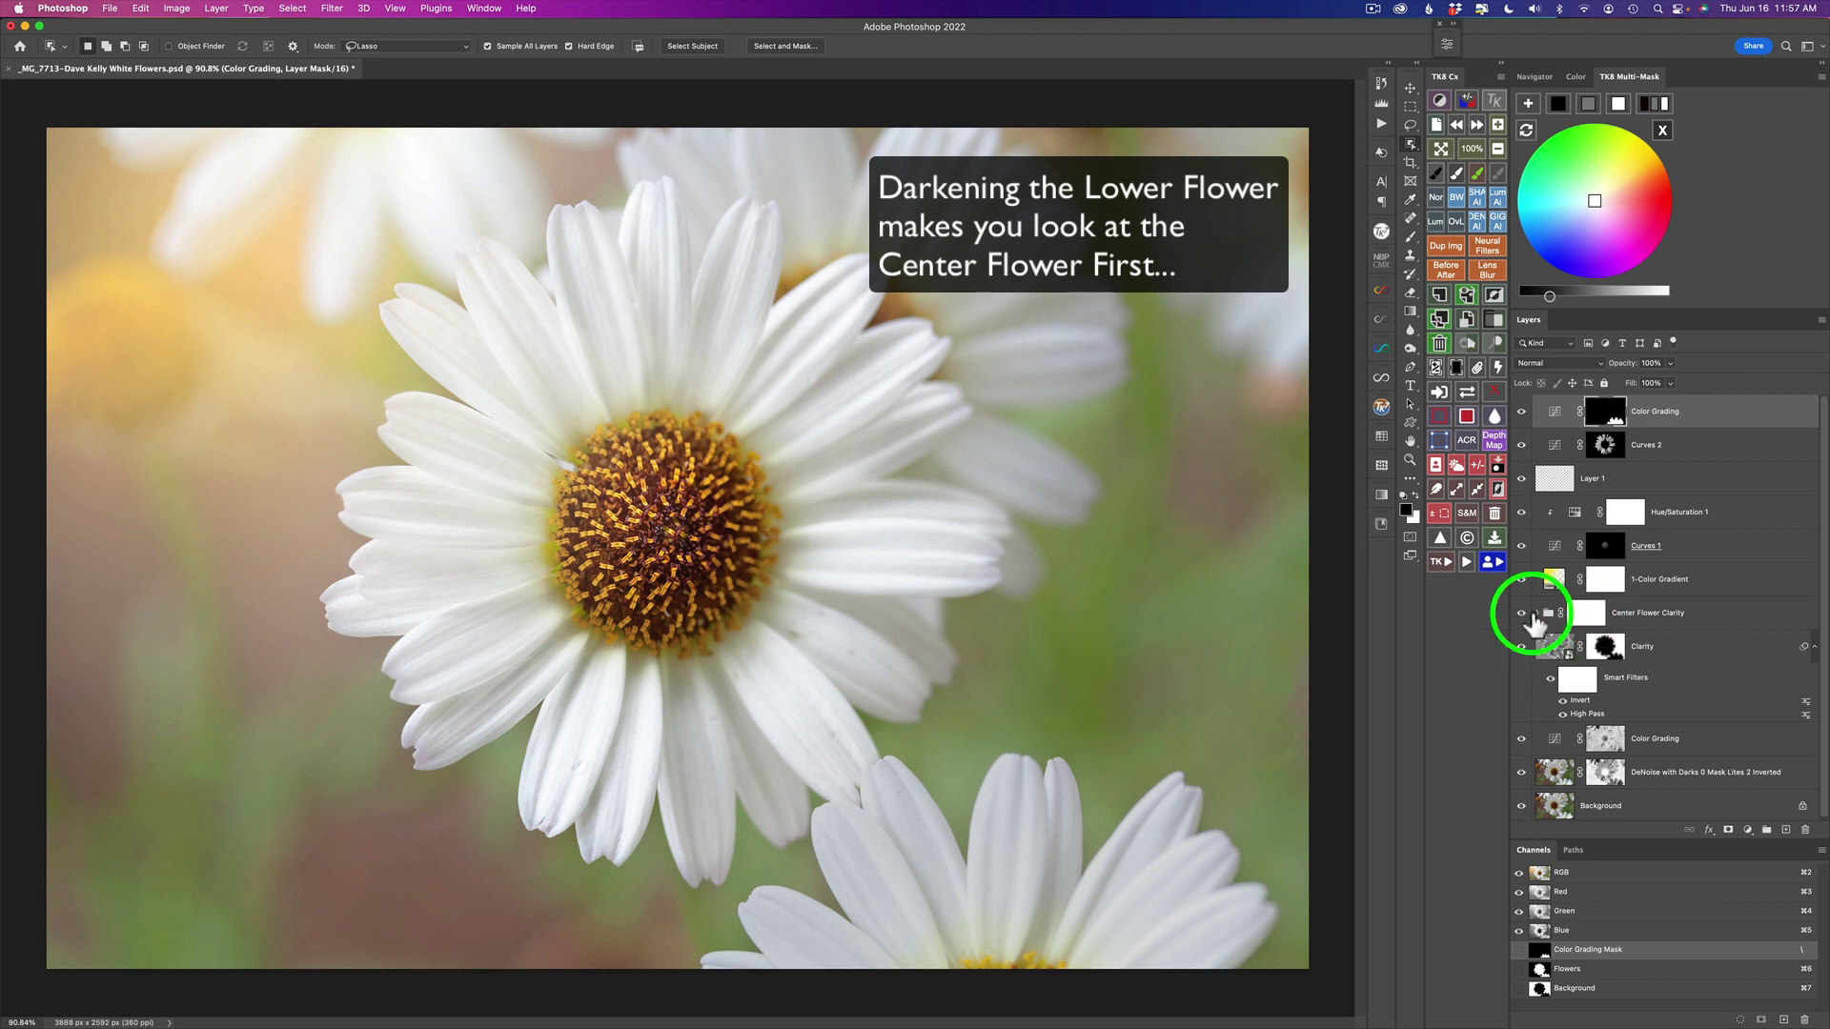
Step: Run the TK8 Soft Pop action and compare the image with and without its layer
left_click(1441, 561)
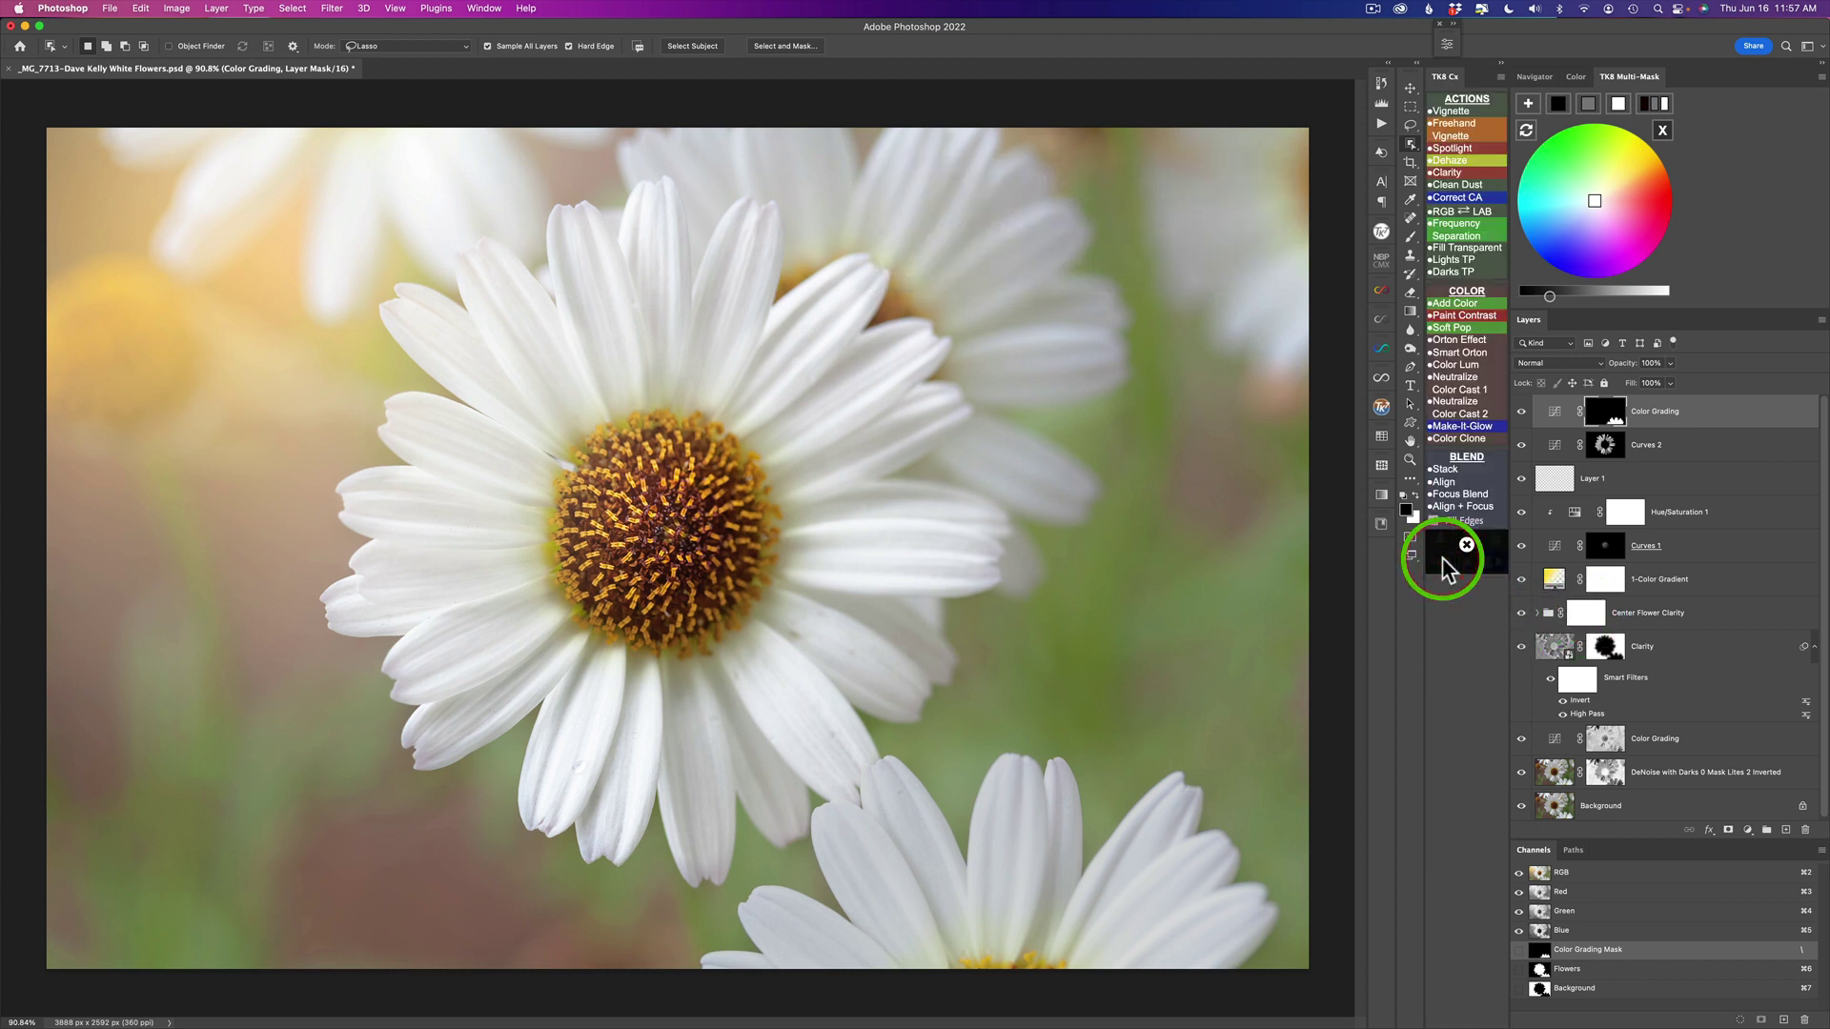
left_click(1456, 329)
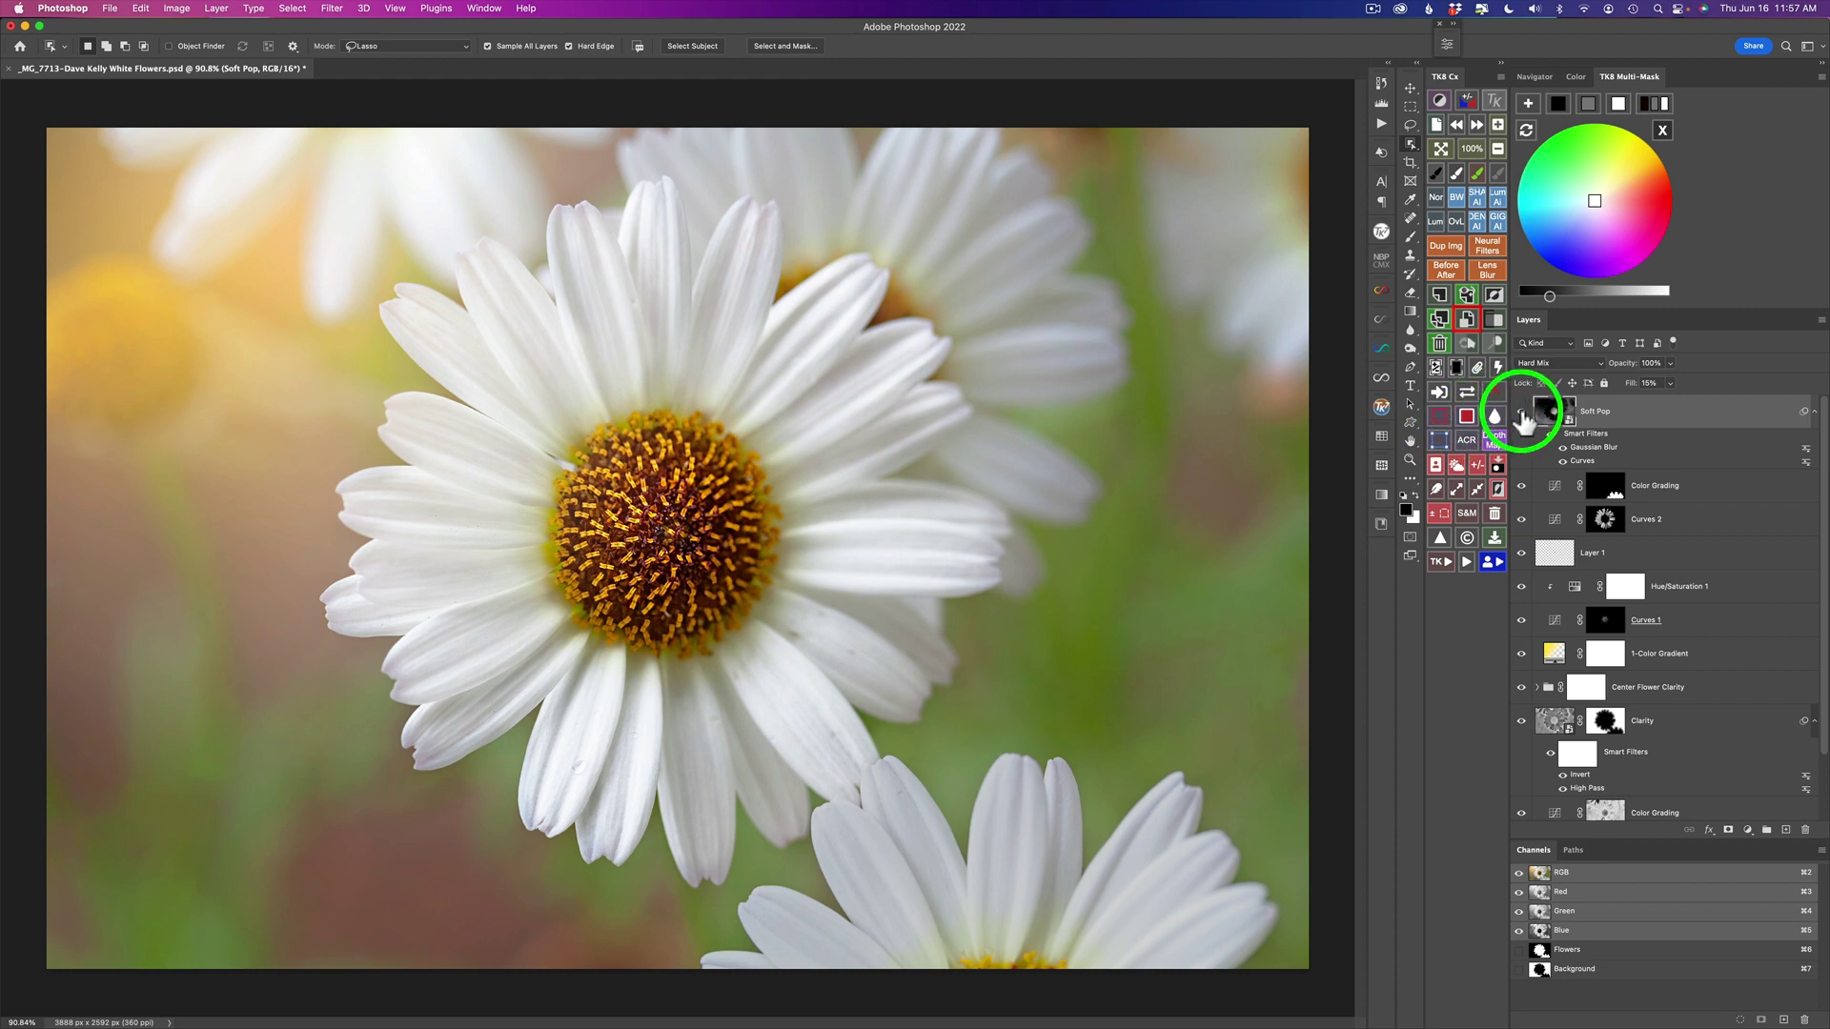
left_click(1522, 413)
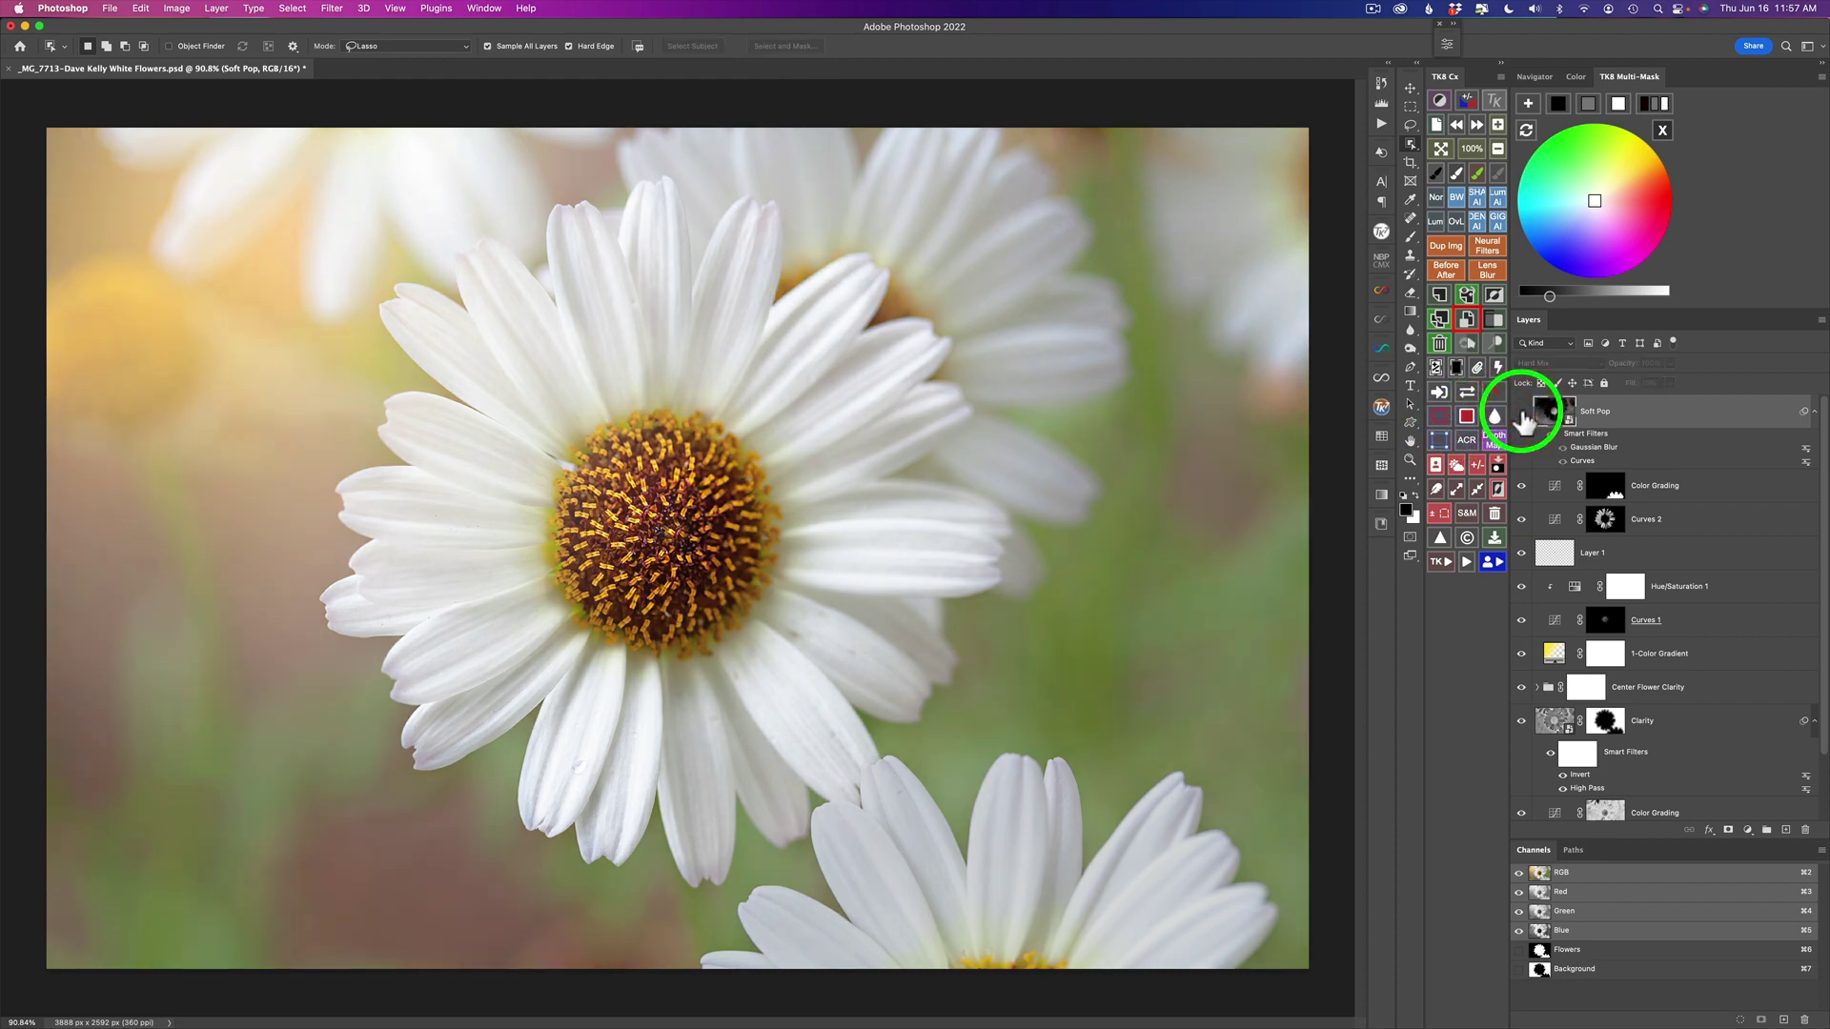
left_click(1522, 413)
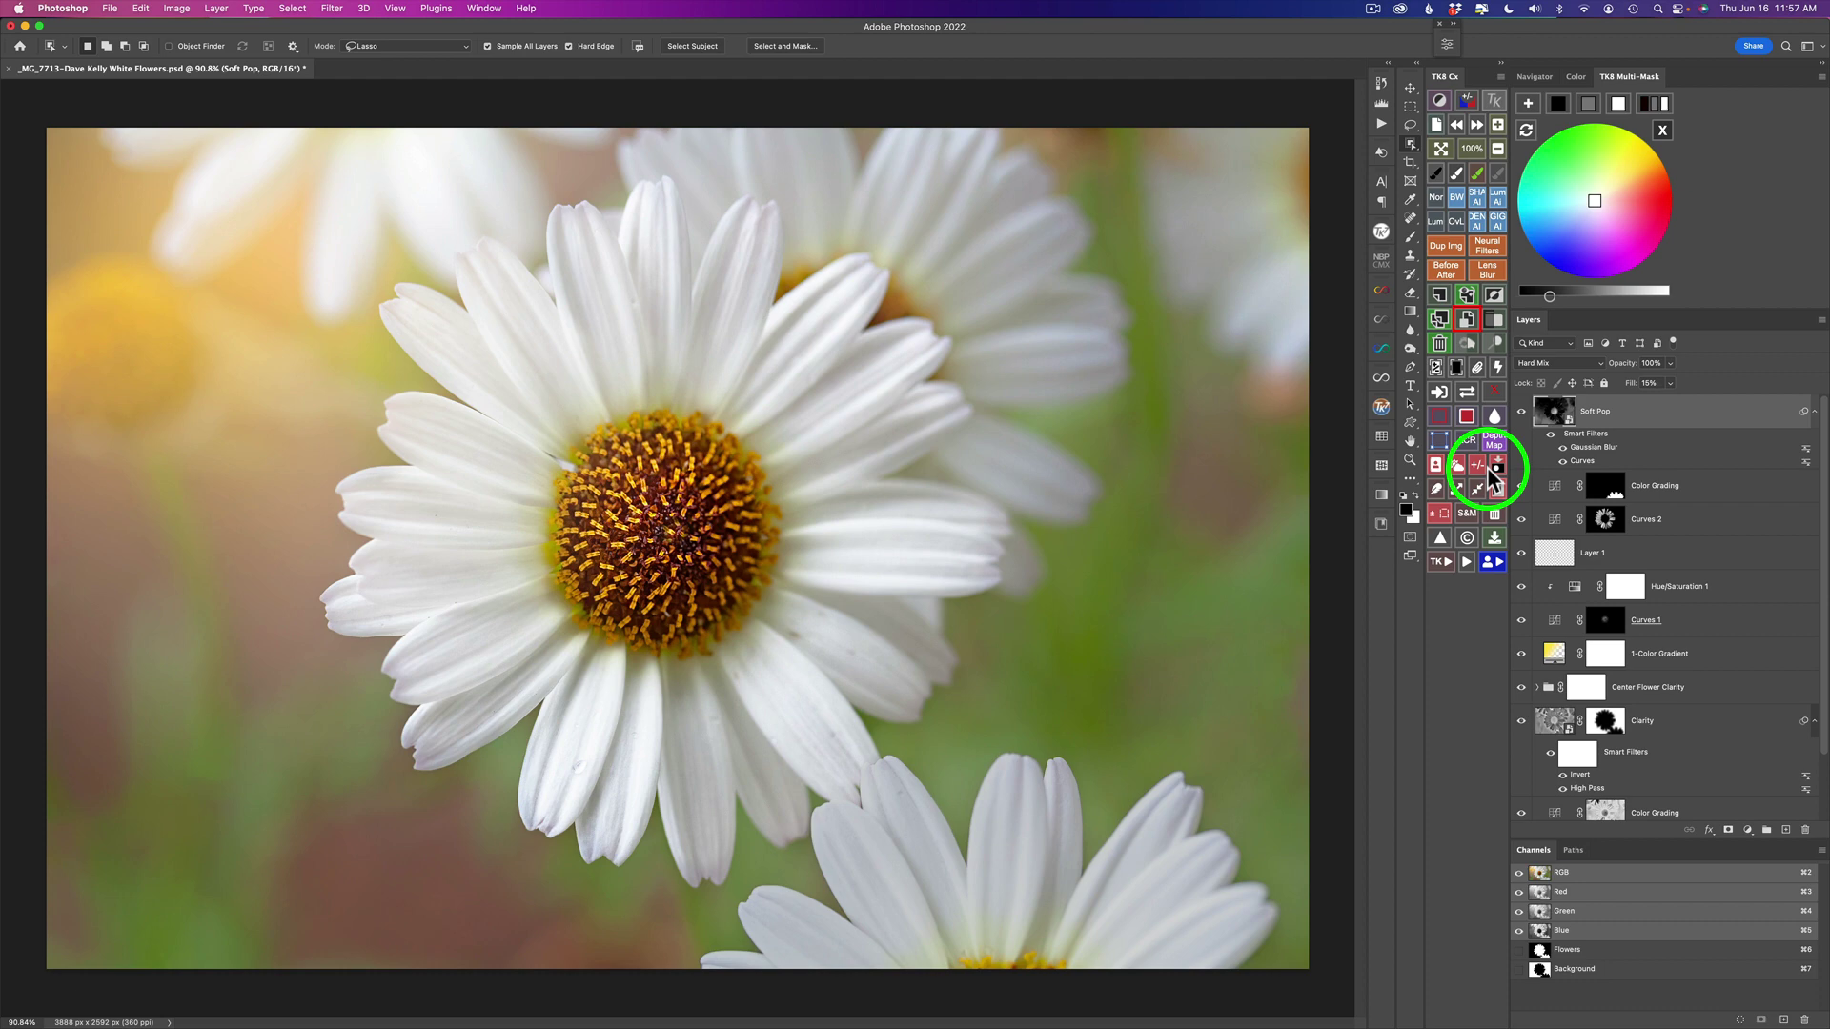
left_click(1521, 411)
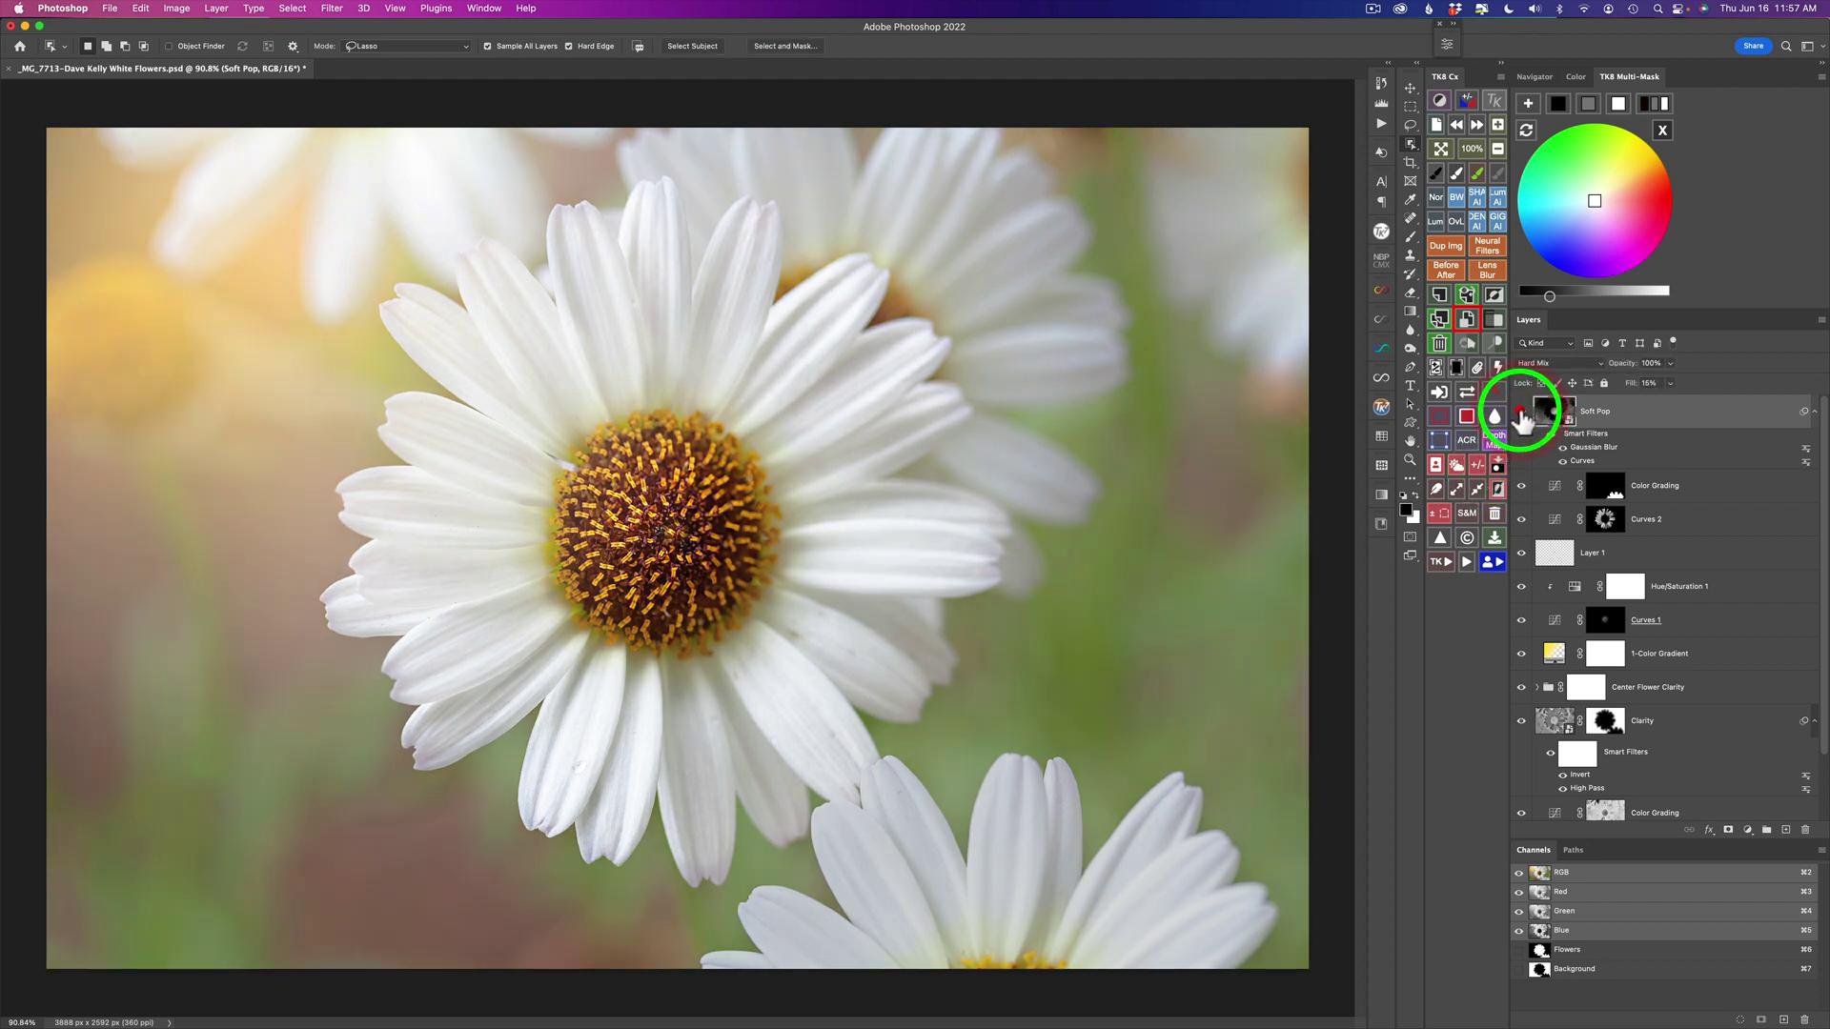
left_click(1521, 412)
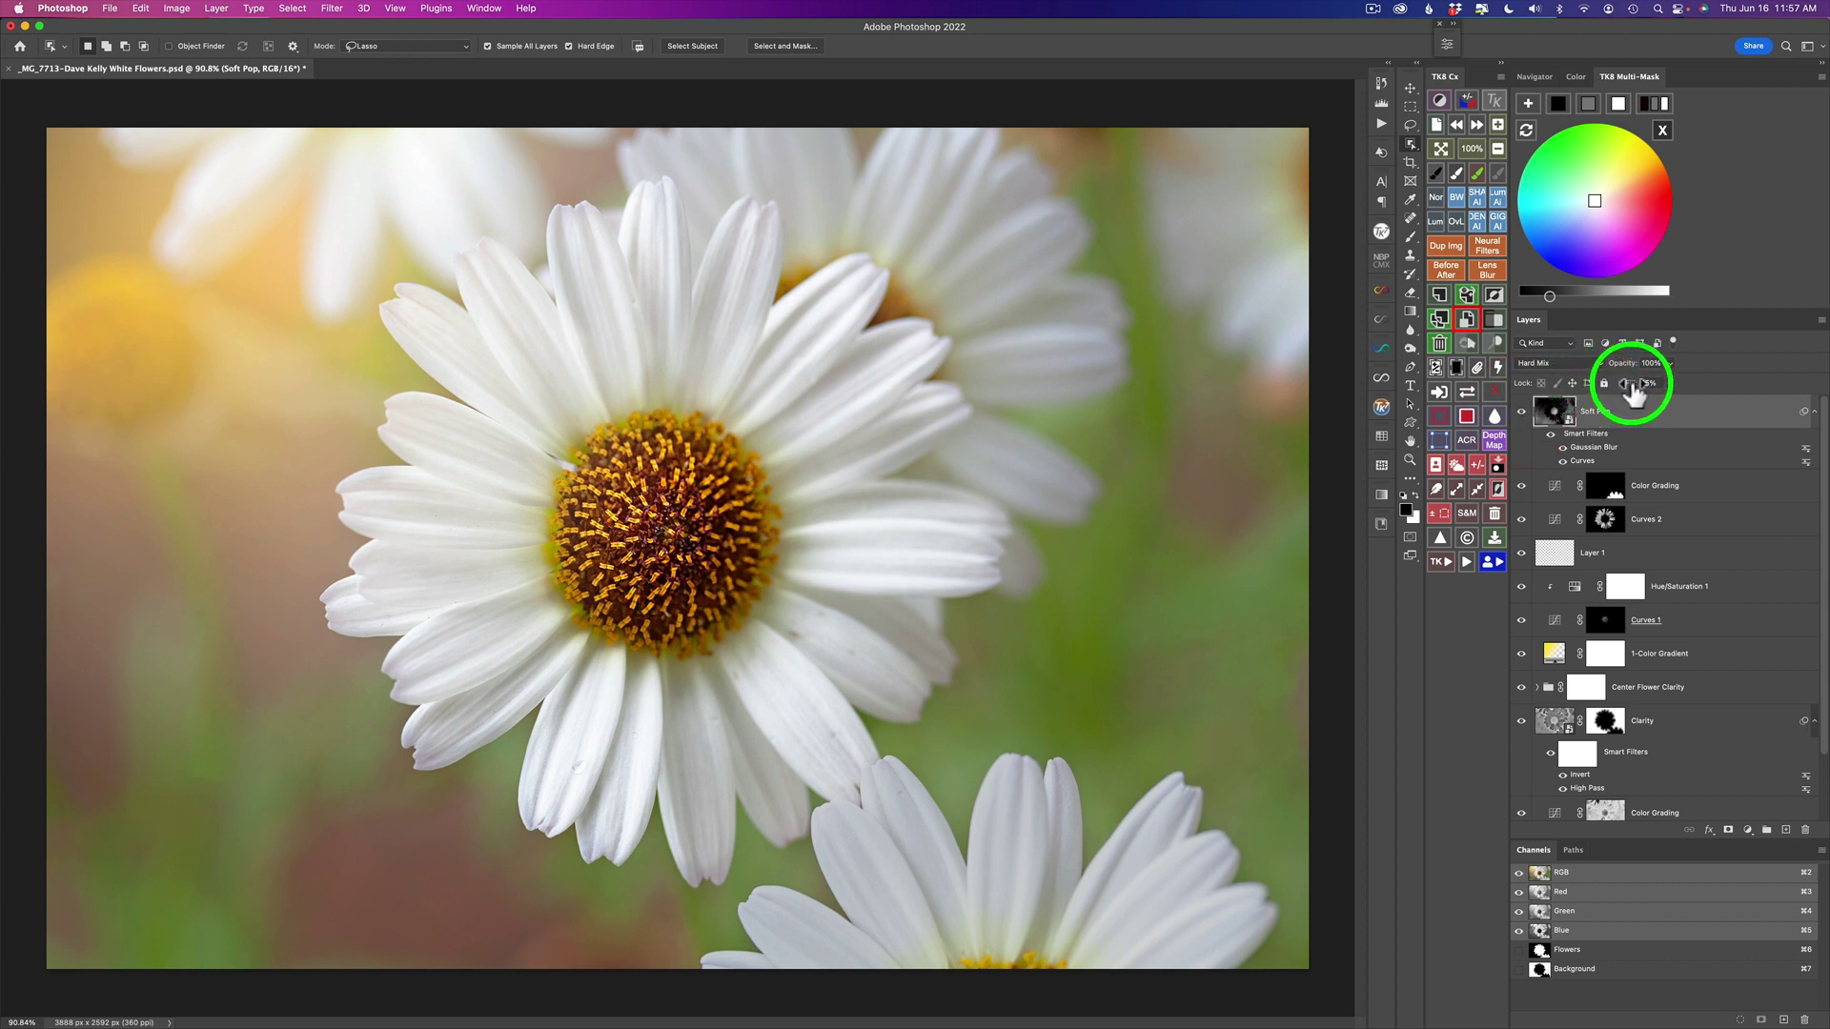
Step: Lower the Soft Pop layer's fill to 12% and compare its effect on and off
left_click_drag(1633, 392, 1633, 391)
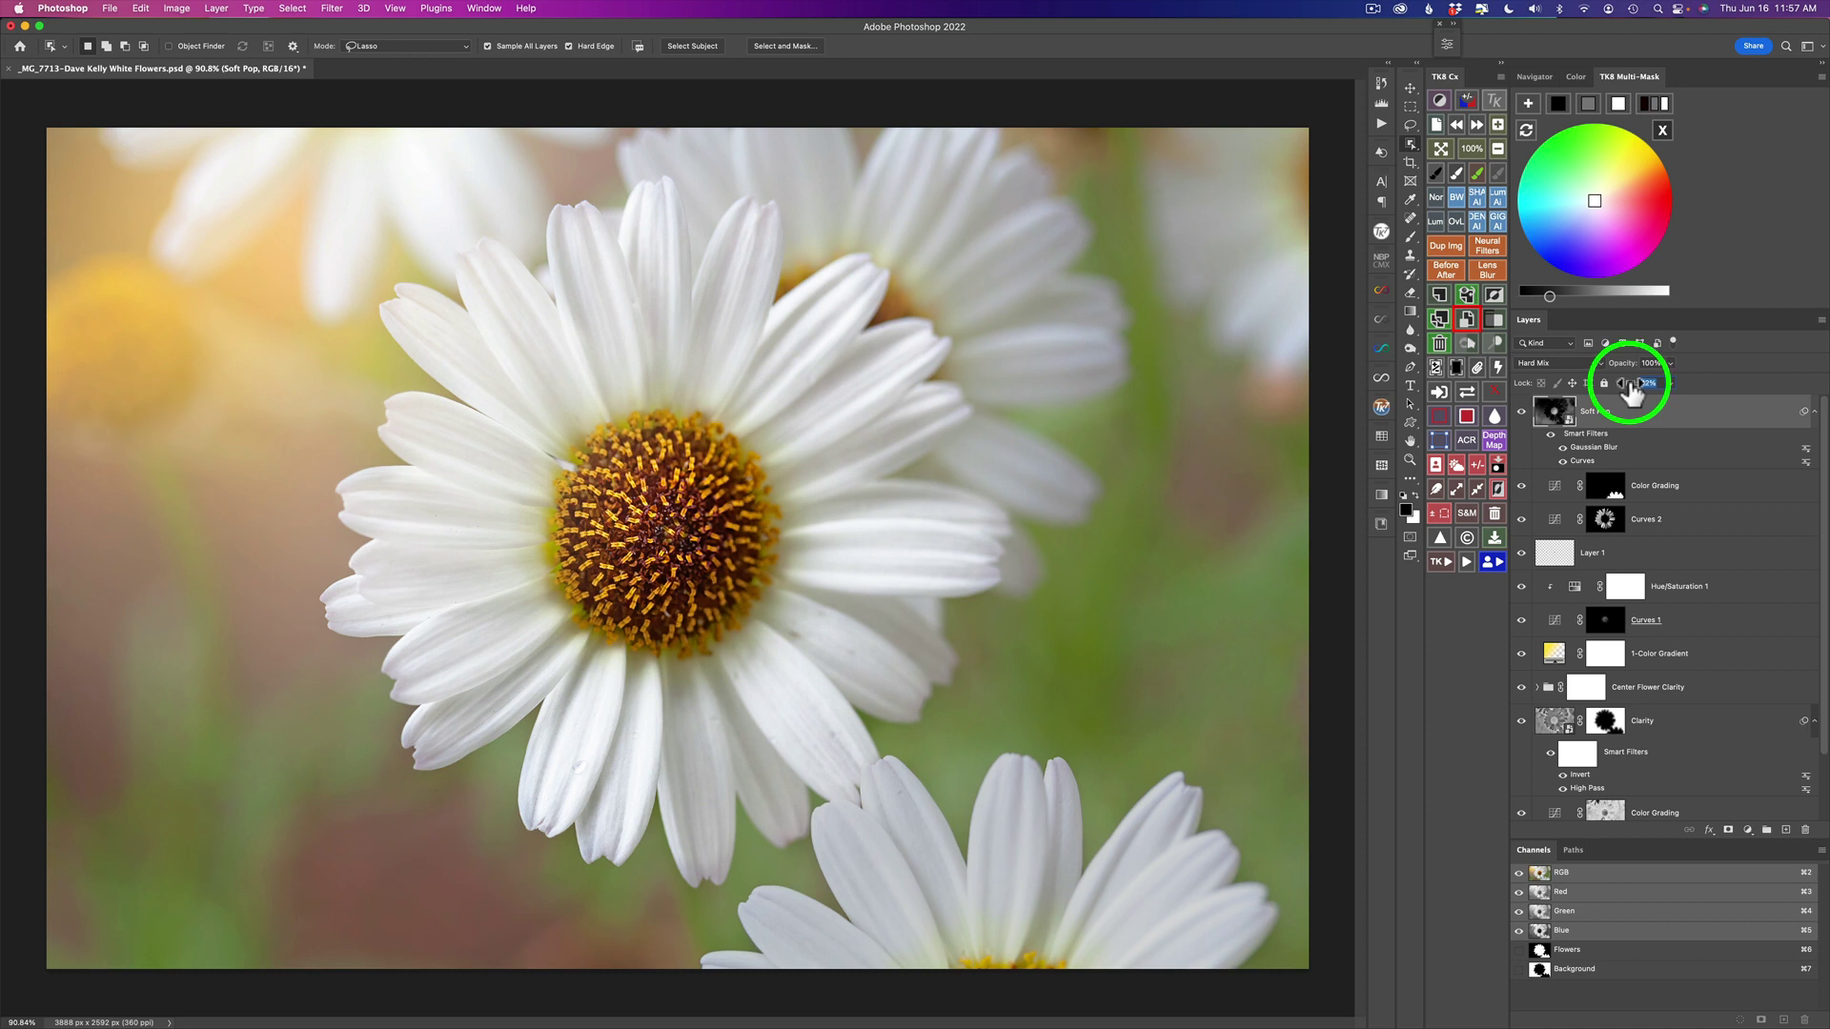
left_click(1521, 411)
left_click(1521, 411)
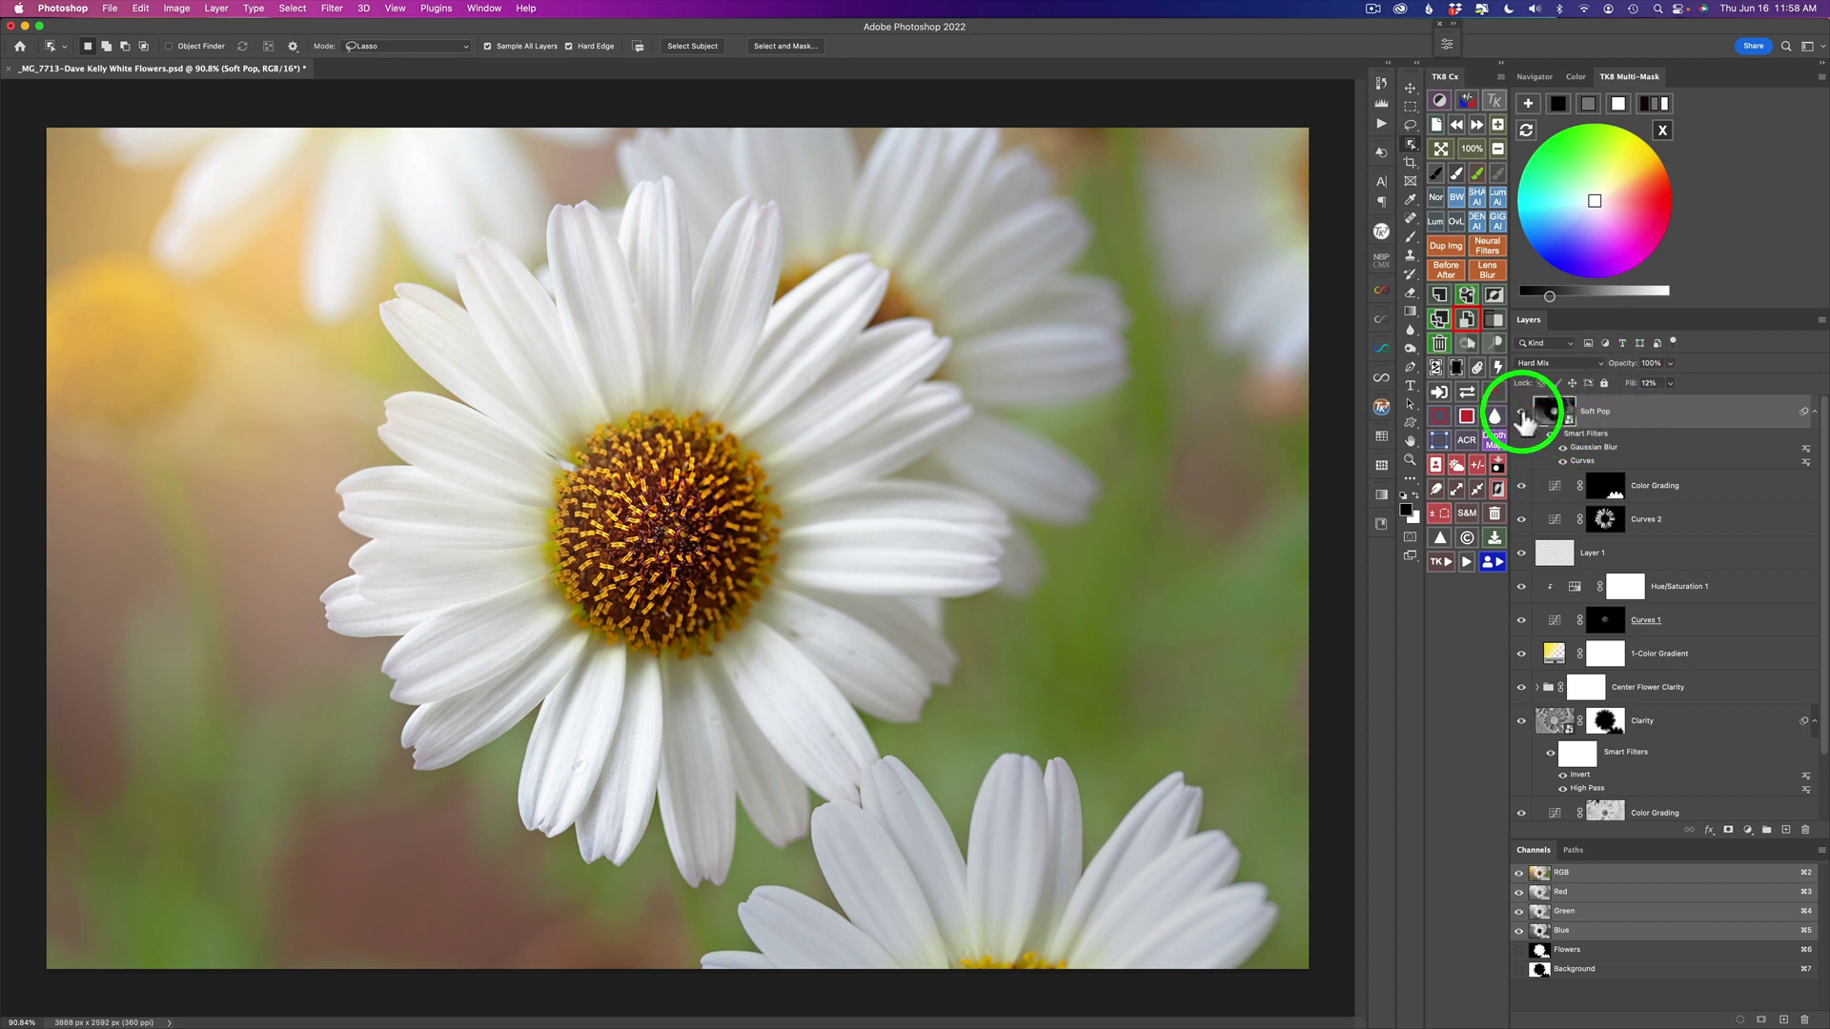
left_click(1522, 414)
left_click(1522, 414)
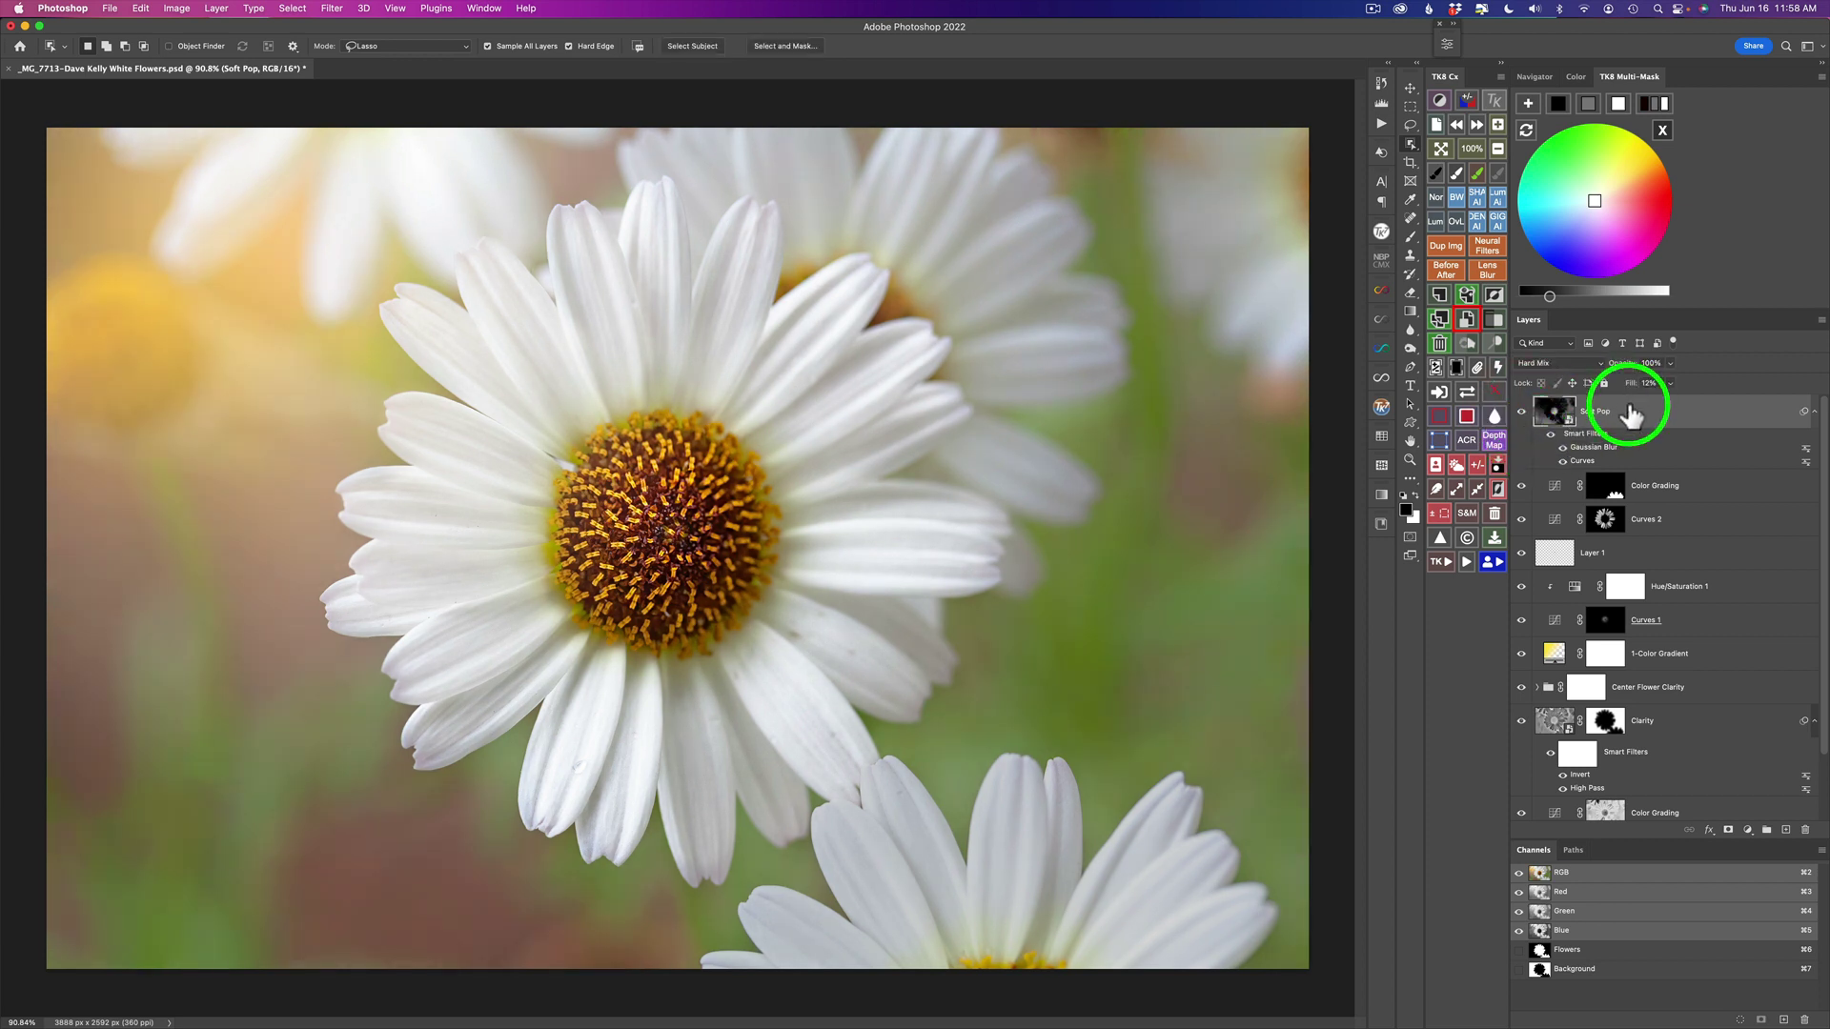
Step: View the photo full screen without panels, fitted to the display, and compare the original with the finished edit
key("f")
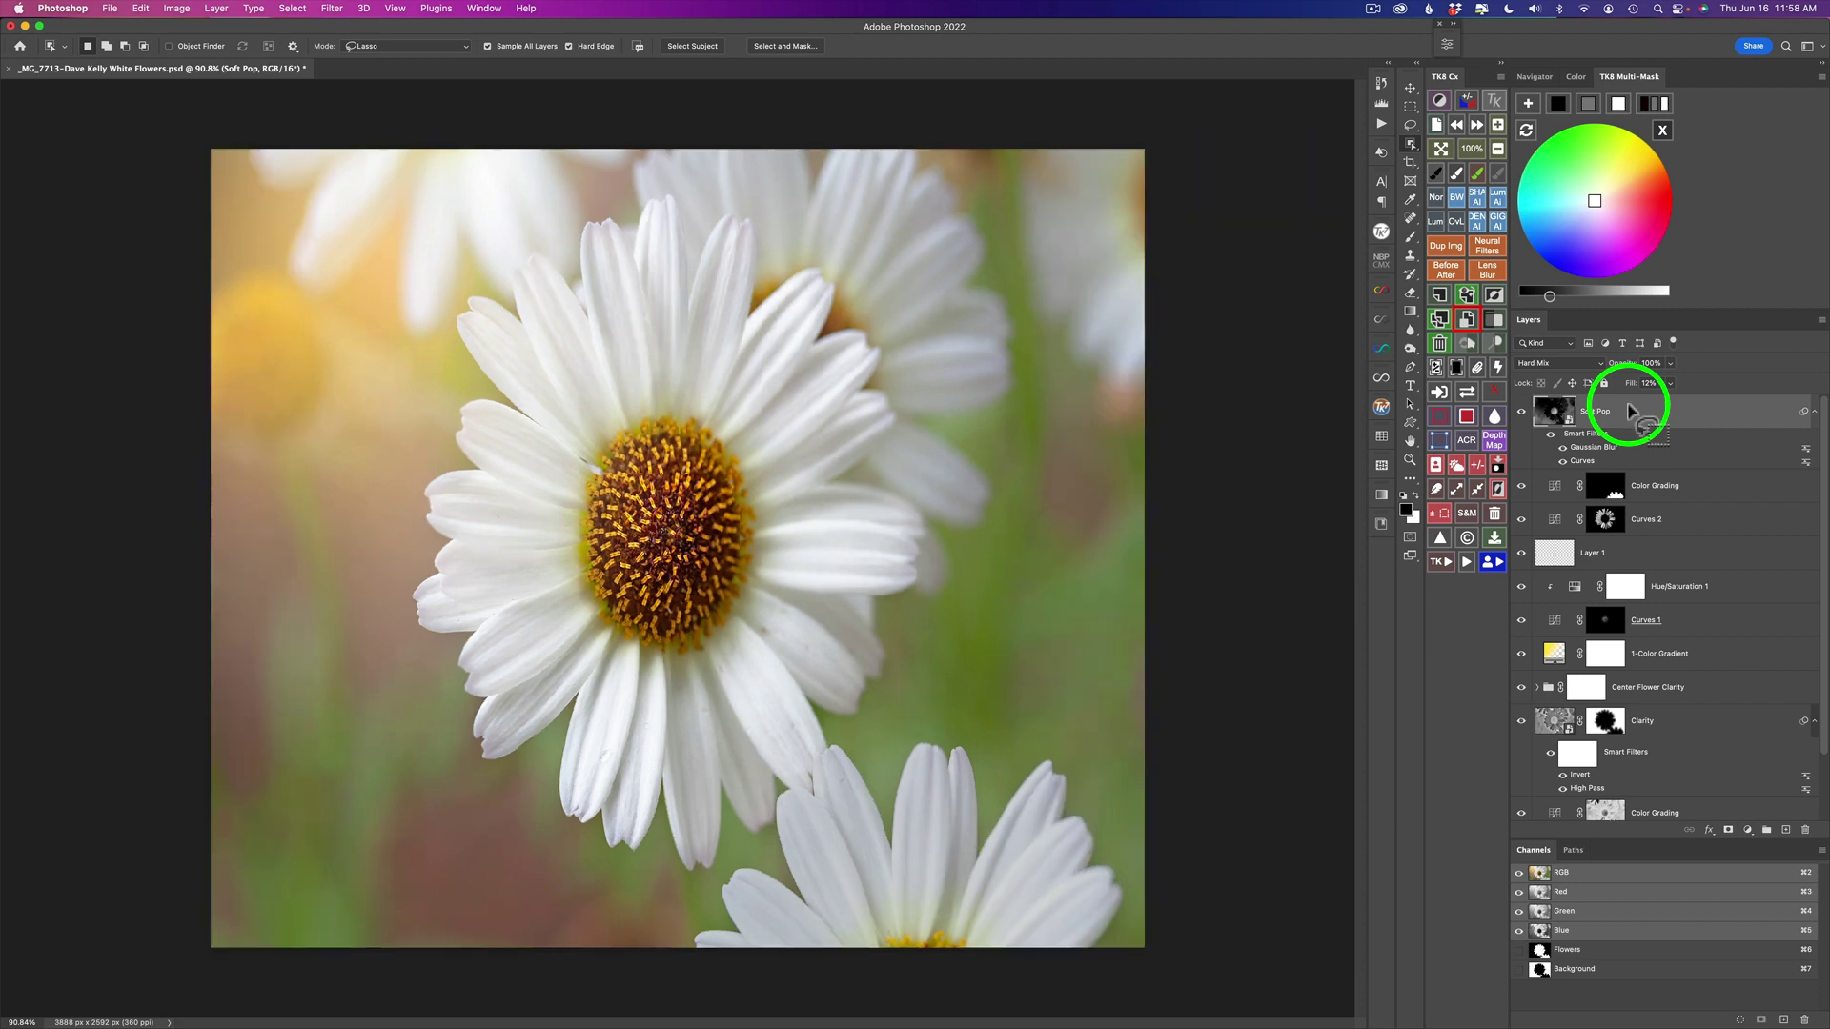
key("f")
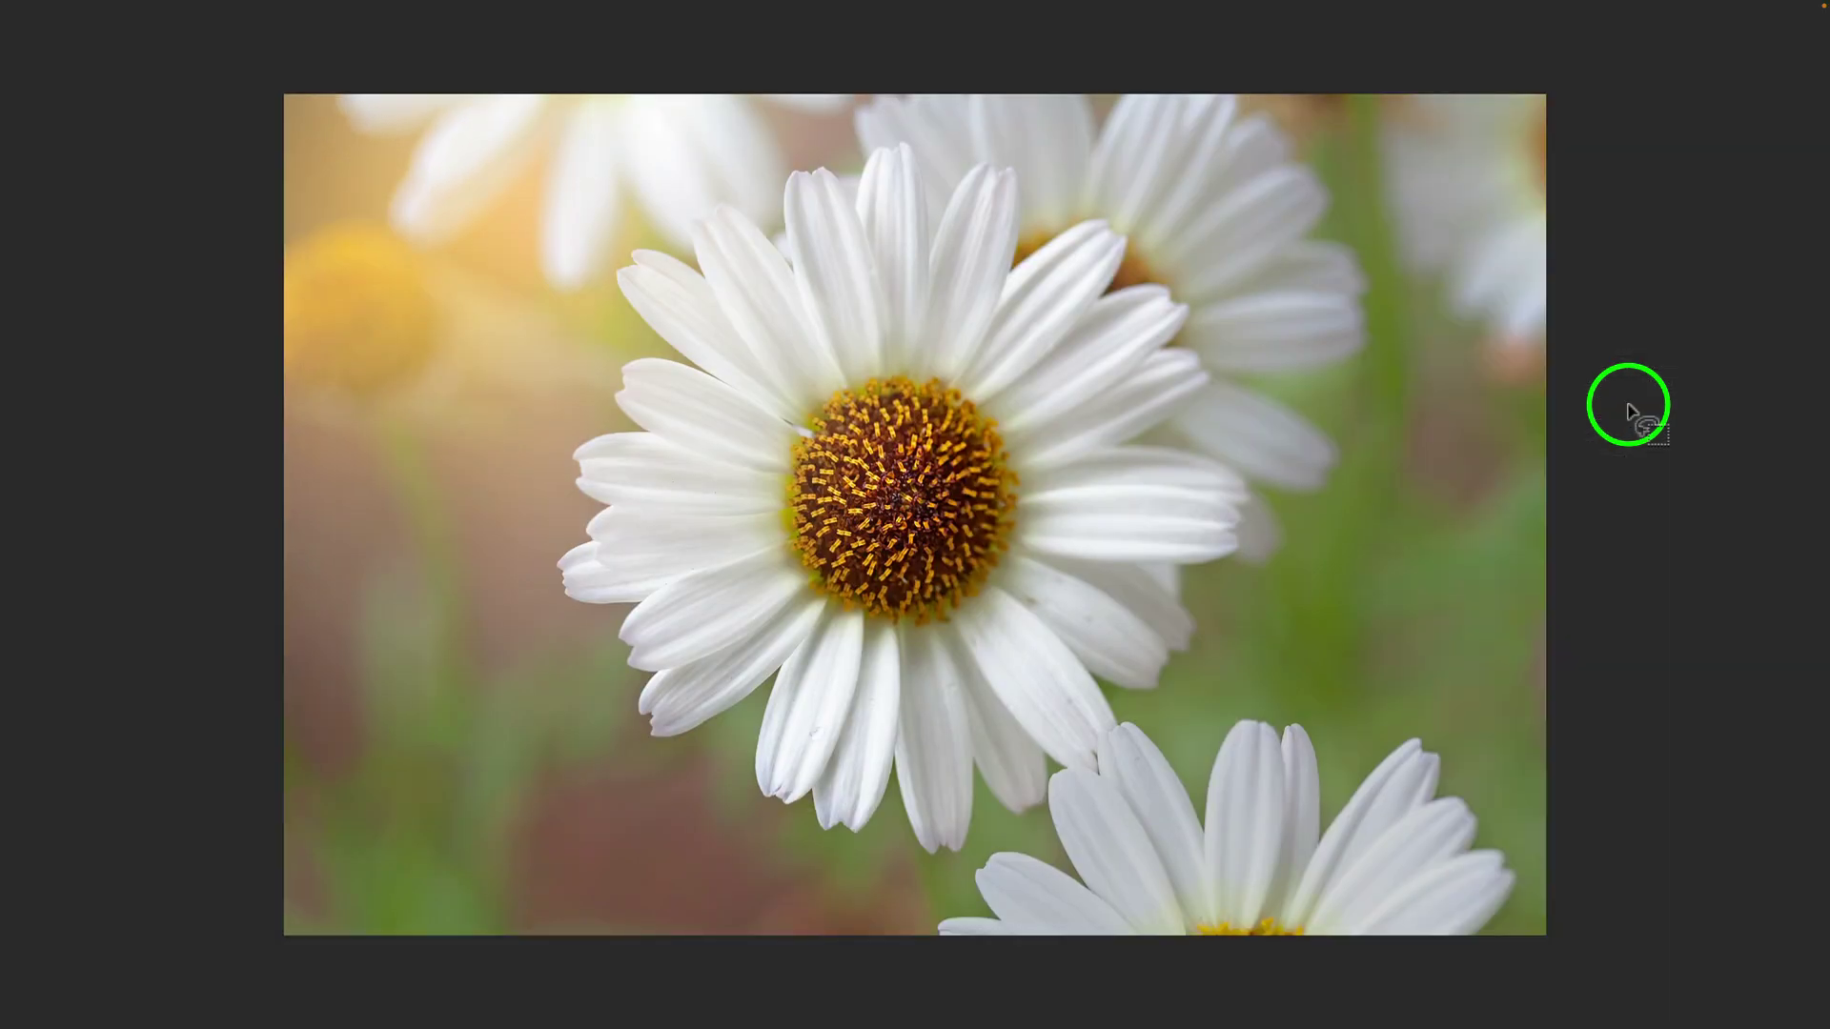
key("ctrl+0")
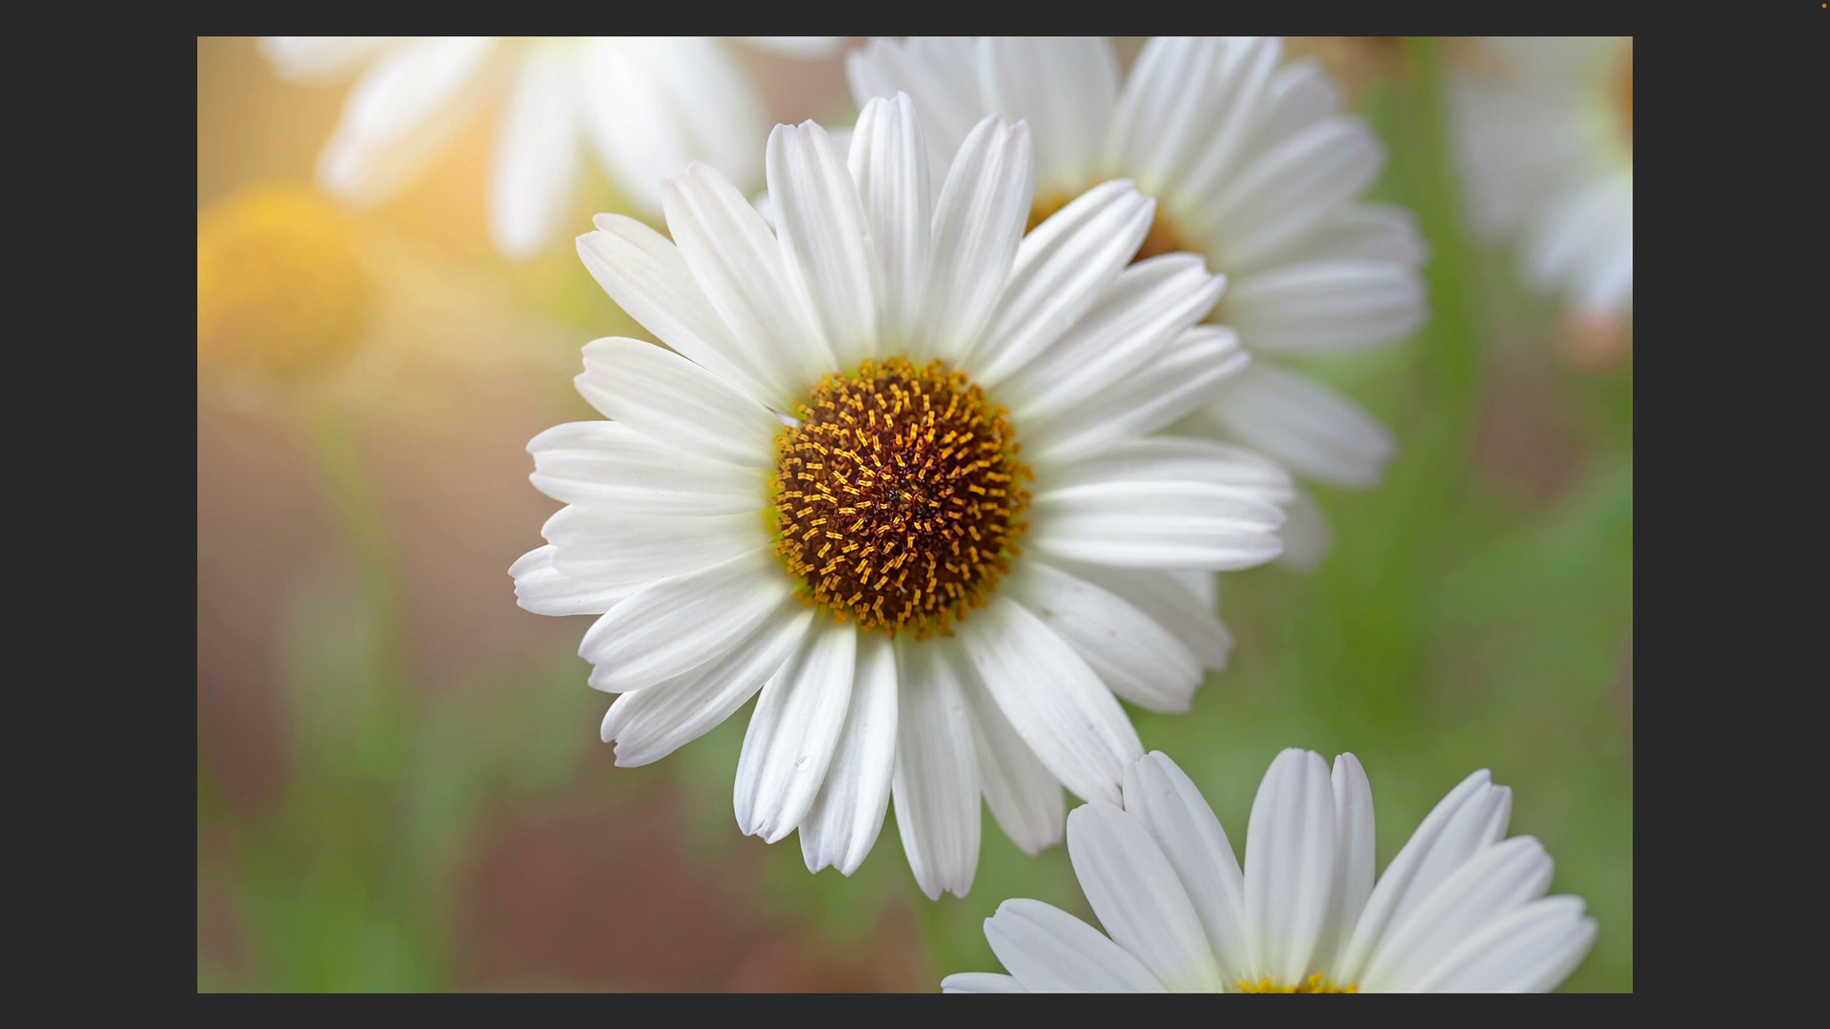
key("Tab")
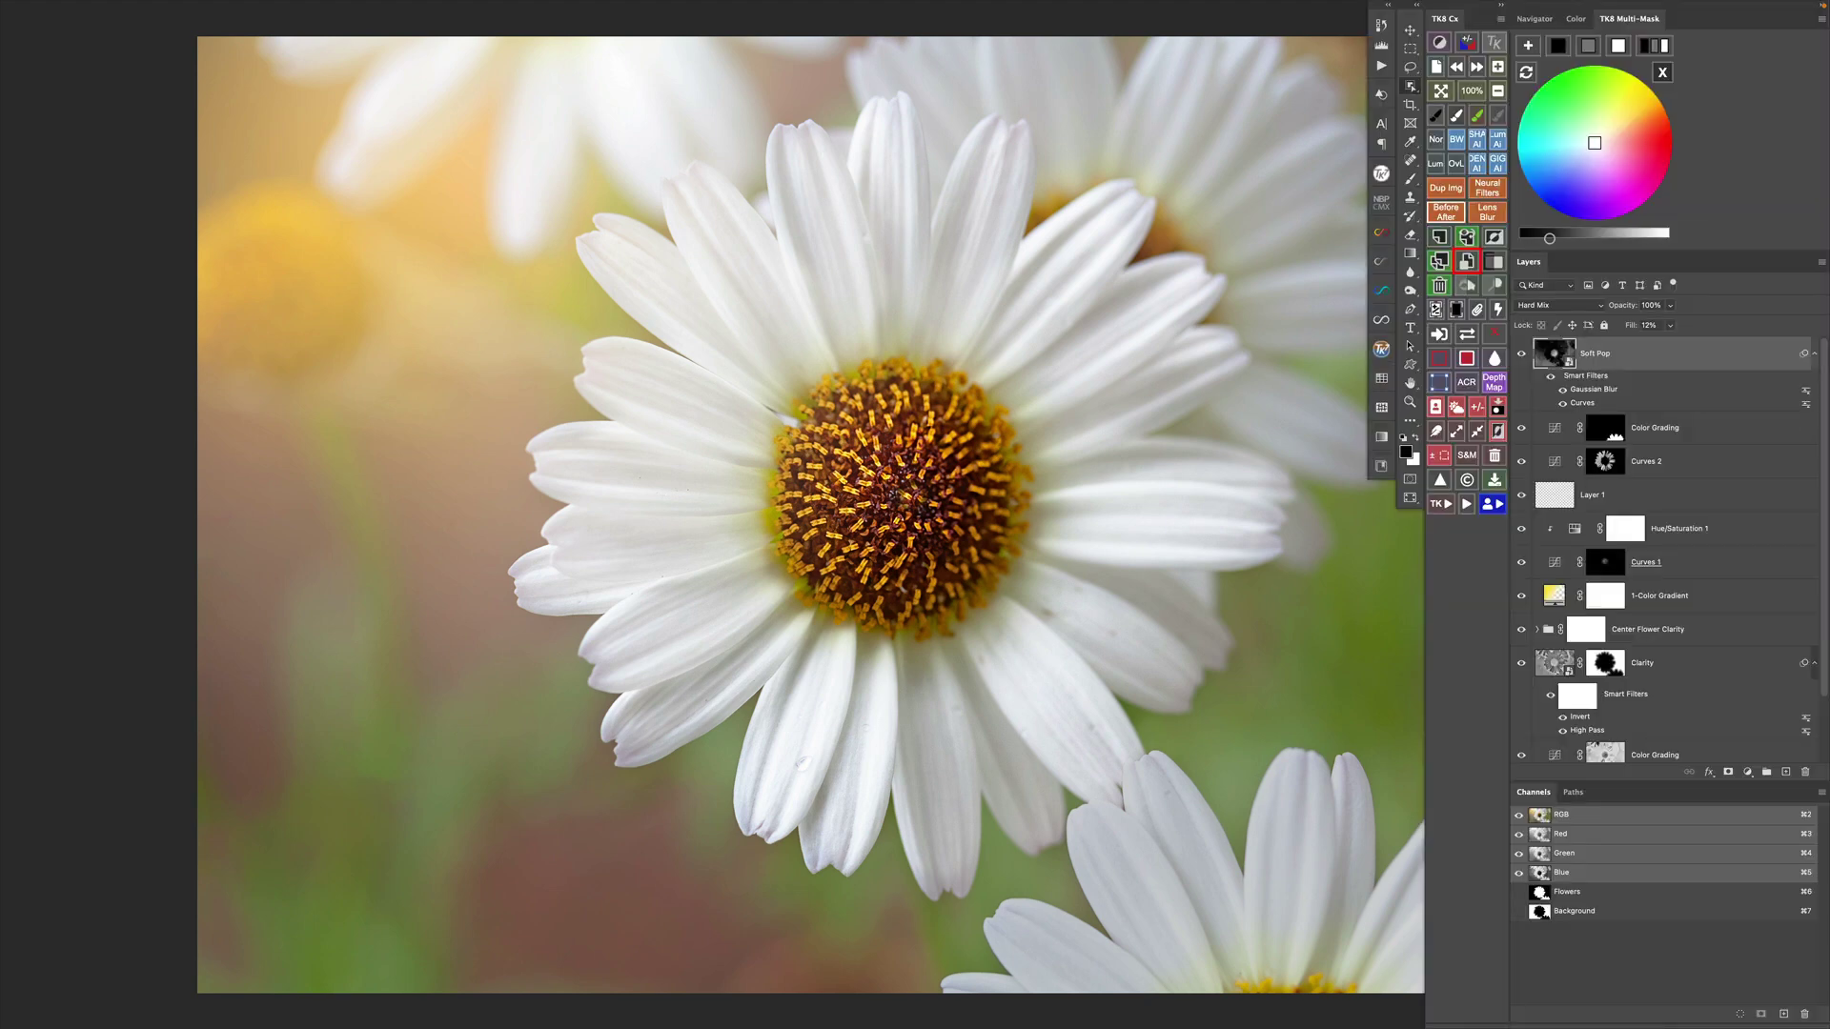
left_click(1446, 212)
key("Tab")
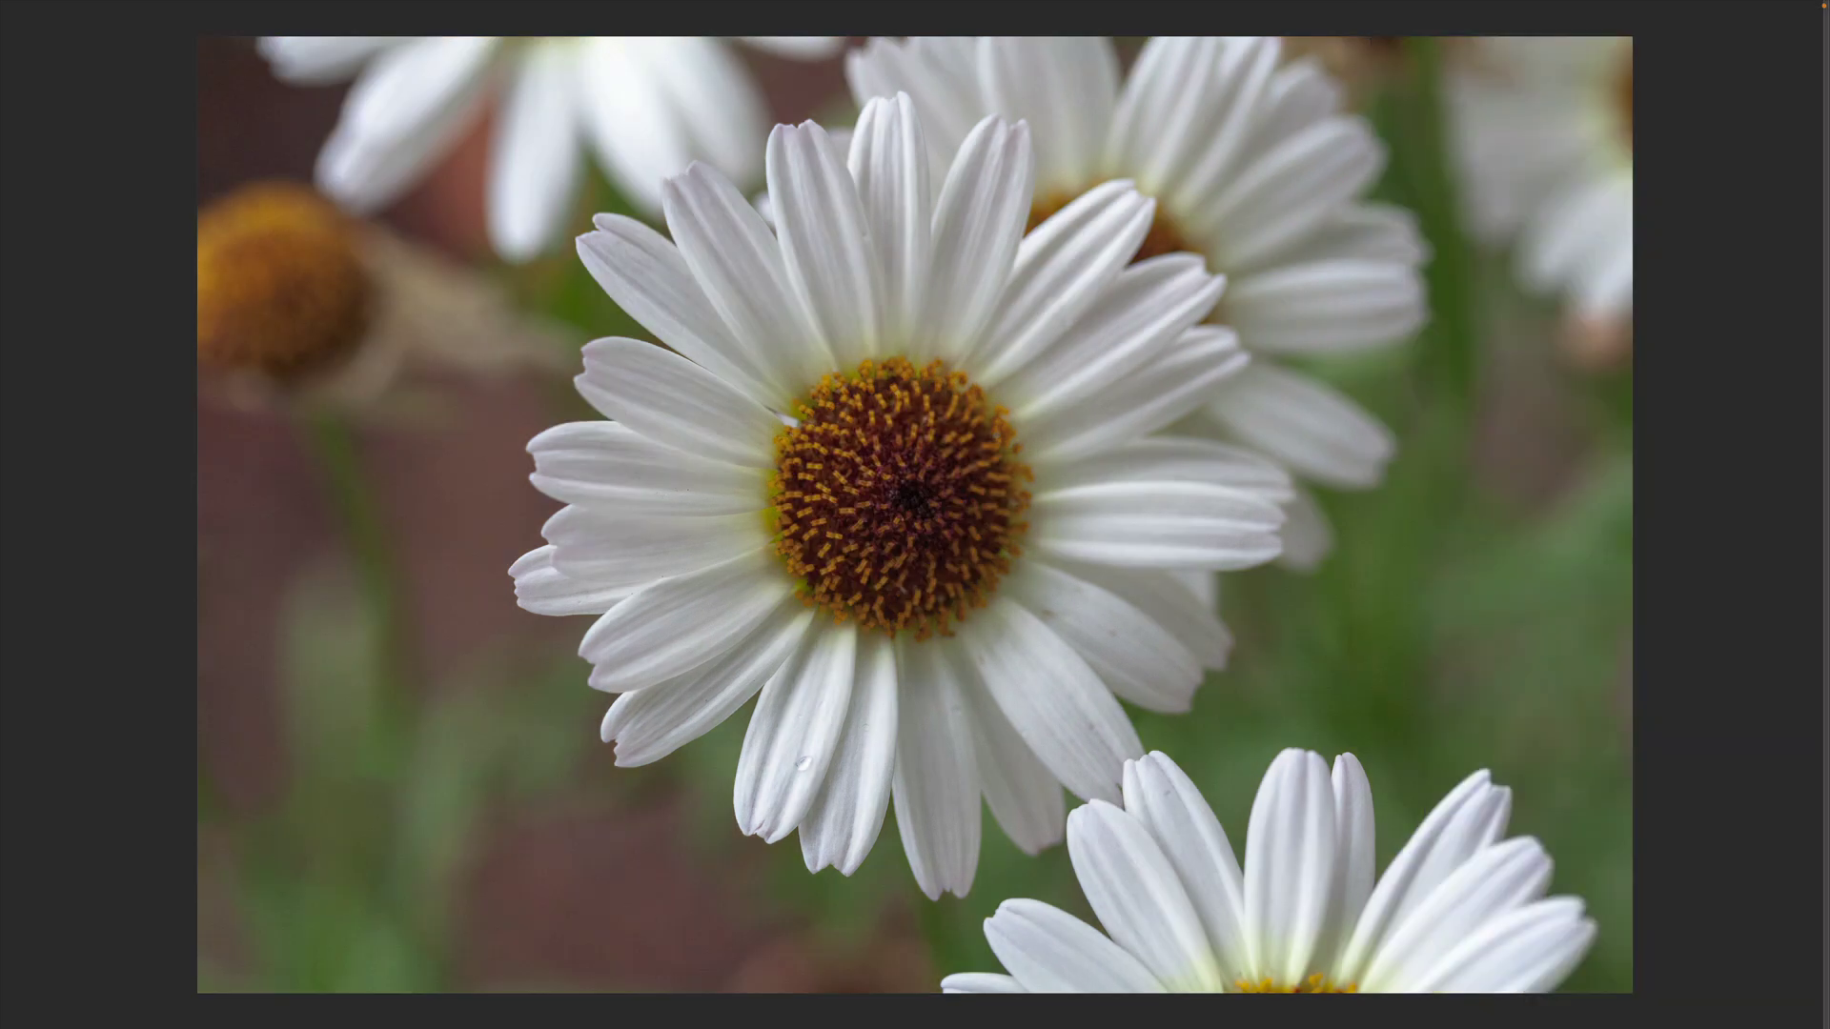
key("Tab")
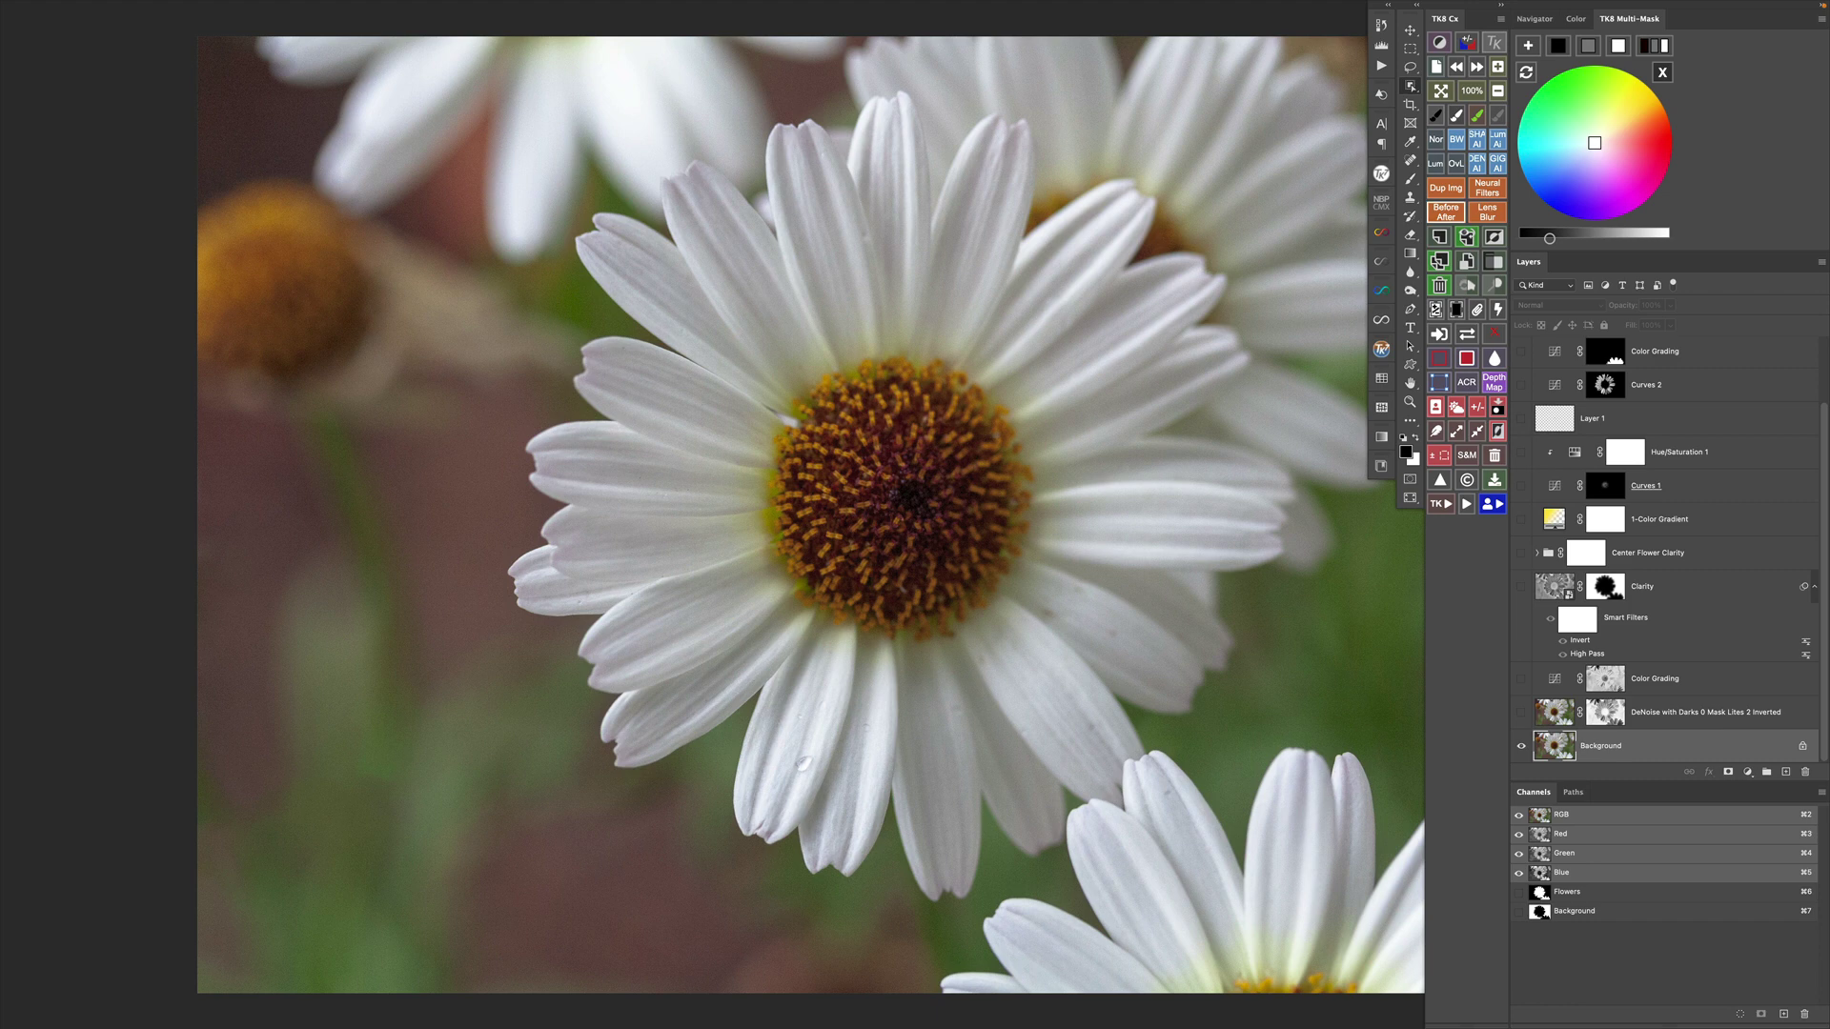
left_click(1446, 212)
key("Tab")
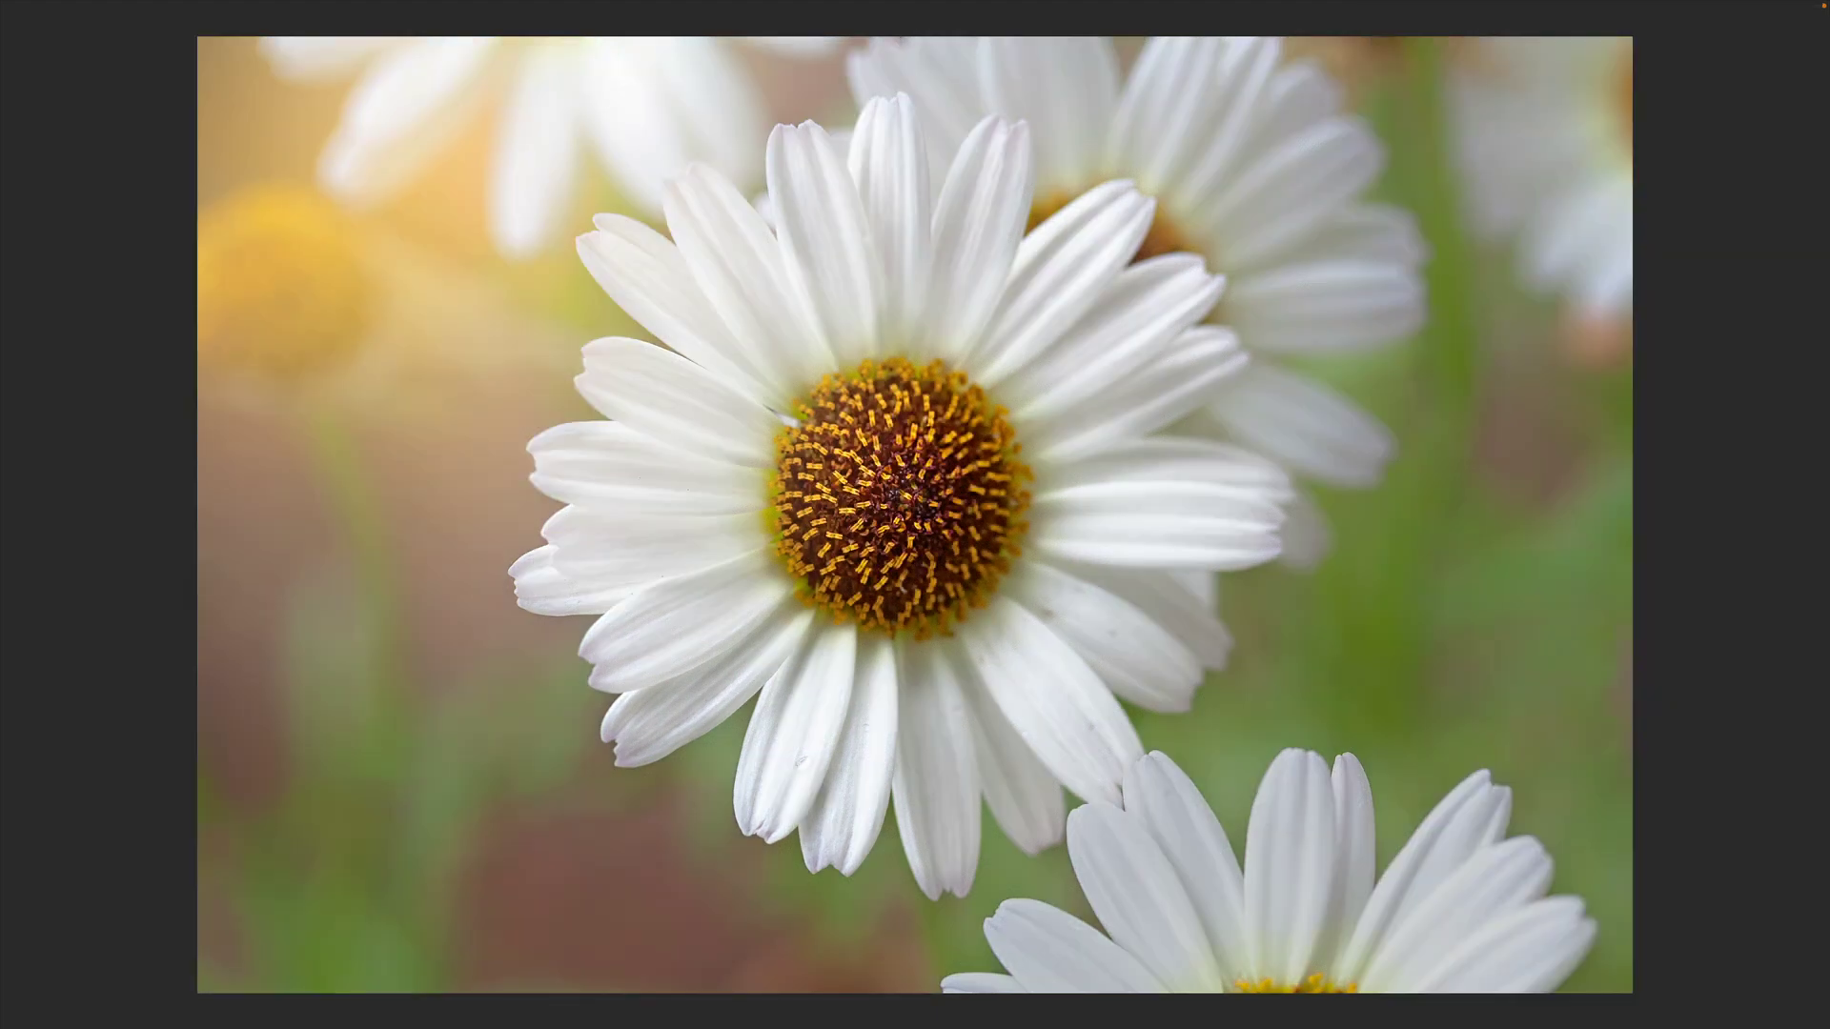